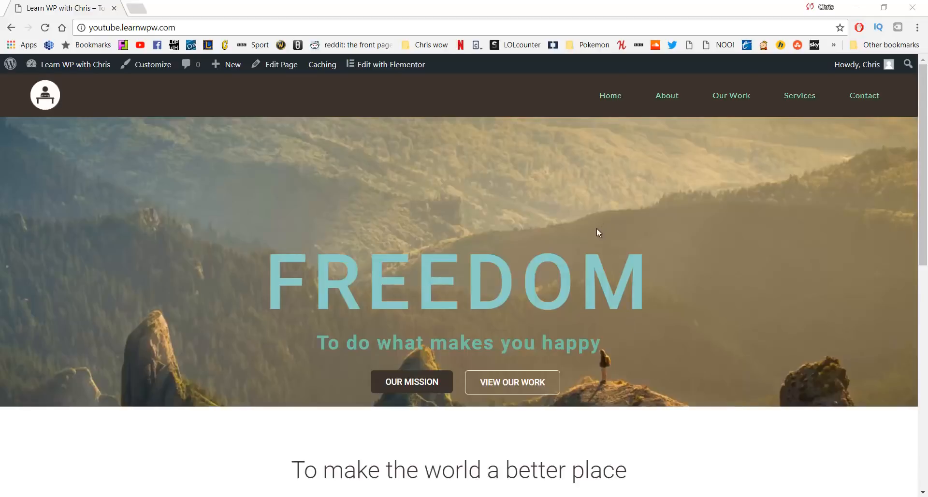
Scroll through the live site's home page, then open and scroll the About page
scroll(596, 228, down, 10)
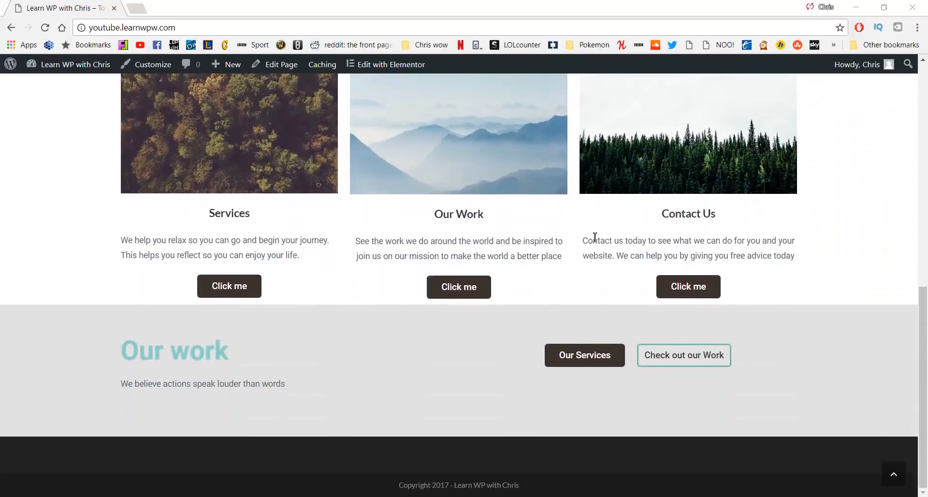
scroll(483, 264, up, 1)
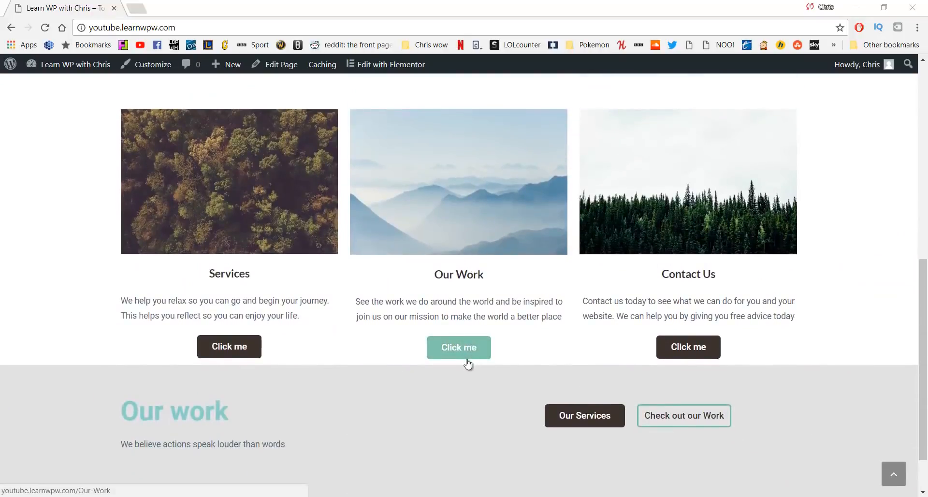
scroll(450, 387, up, 9)
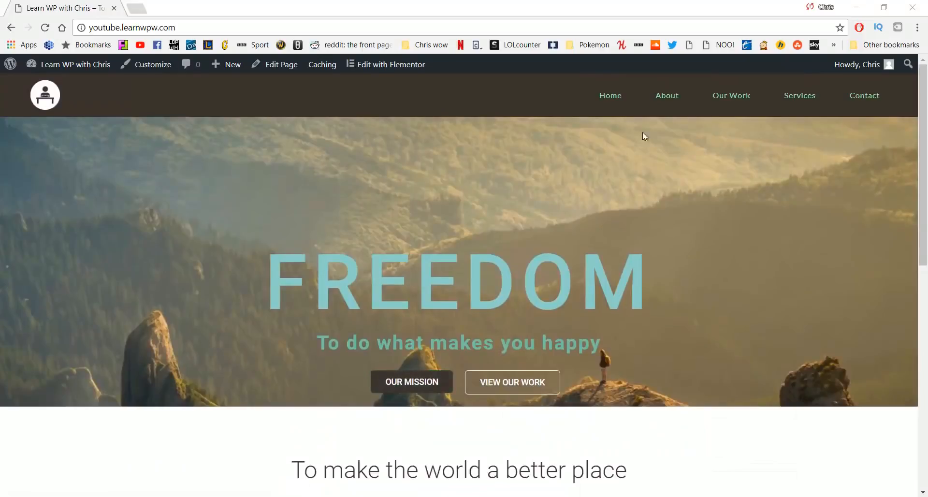
click(666, 102)
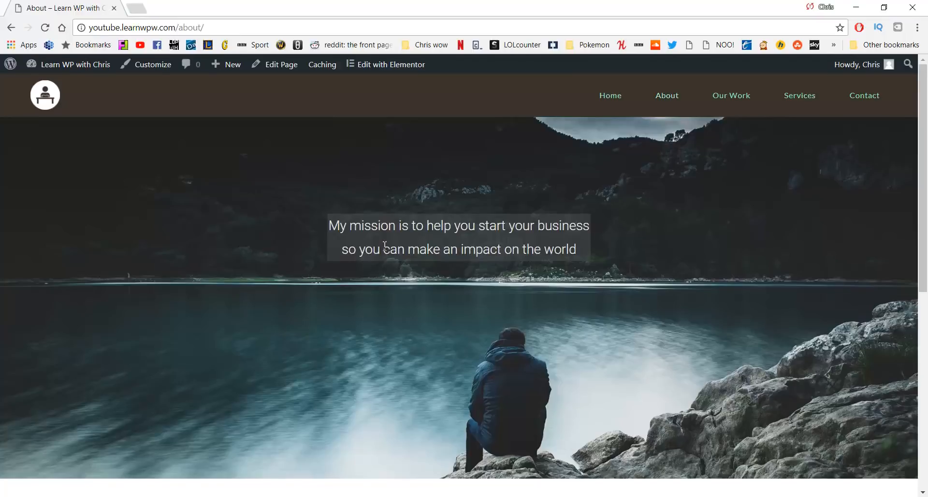
scroll(345, 258, down, 8)
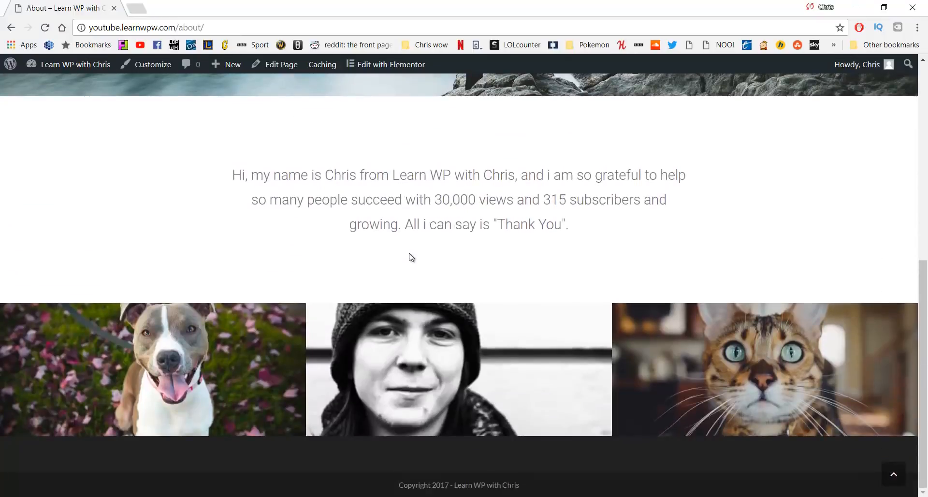
scroll(469, 266, up, 5)
scroll(469, 264, up, 3)
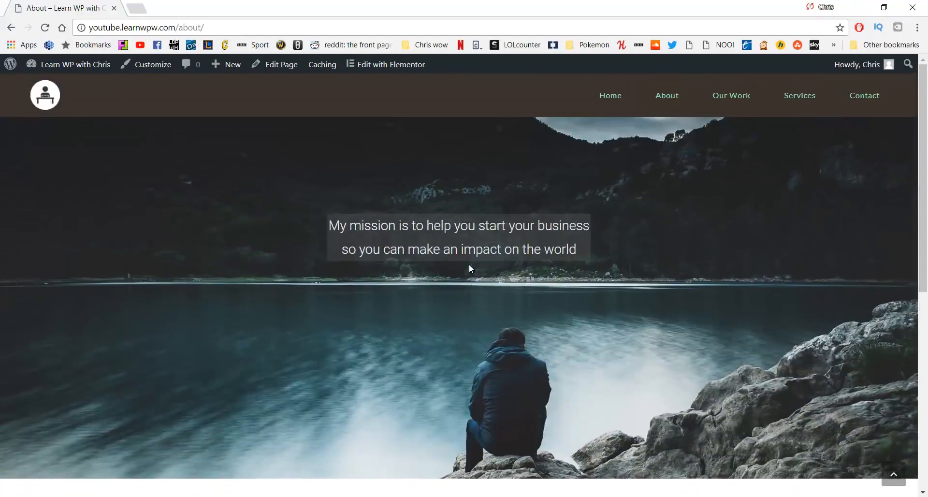
Open the Our Work page and look over its ocean and mountain sections
click(732, 104)
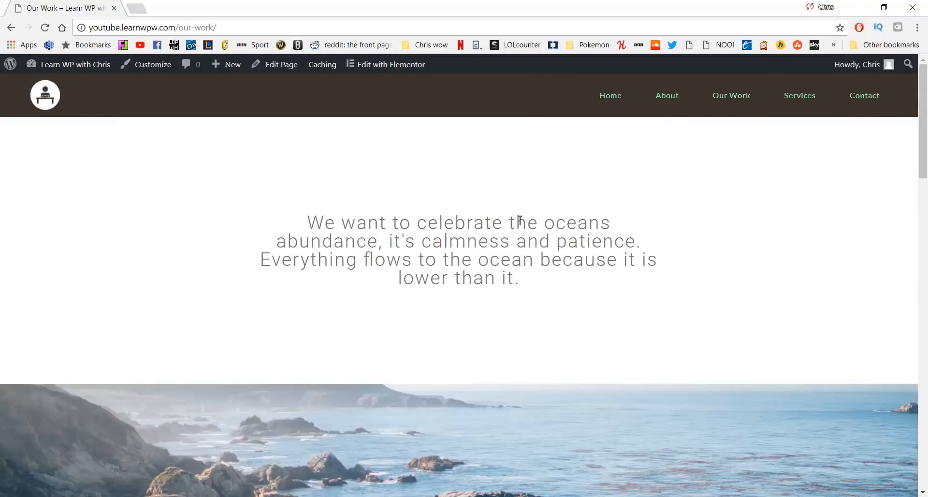
scroll(573, 223, down, 3)
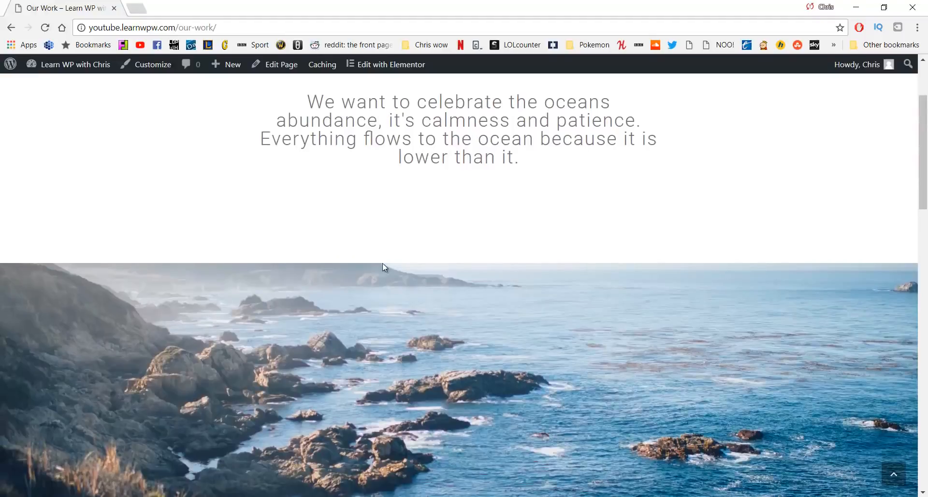
scroll(481, 335, down, 10)
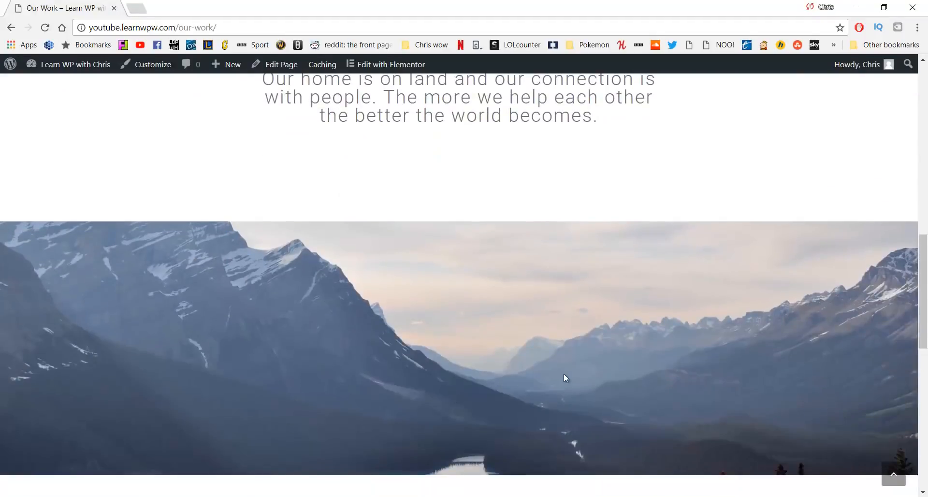
scroll(564, 375, up, 13)
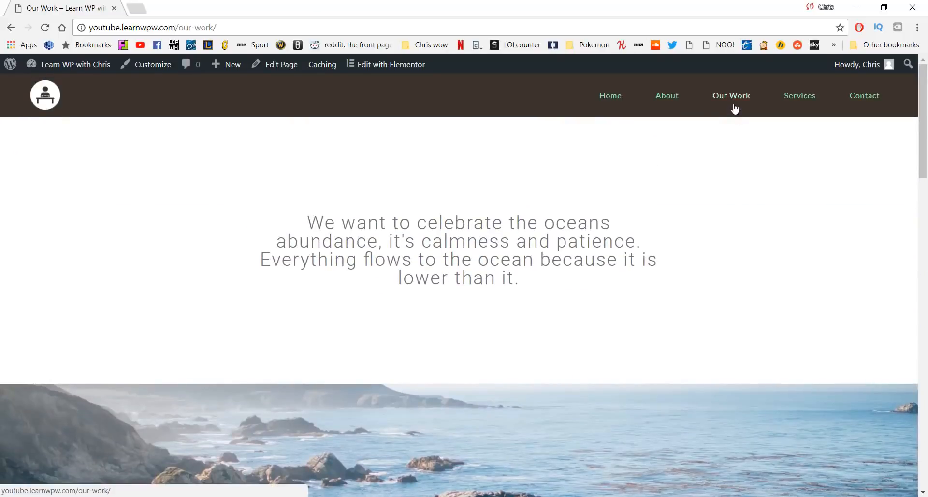
View the Services page's Relax, Begin and Enjoy sections, then move on to Contact
click(802, 94)
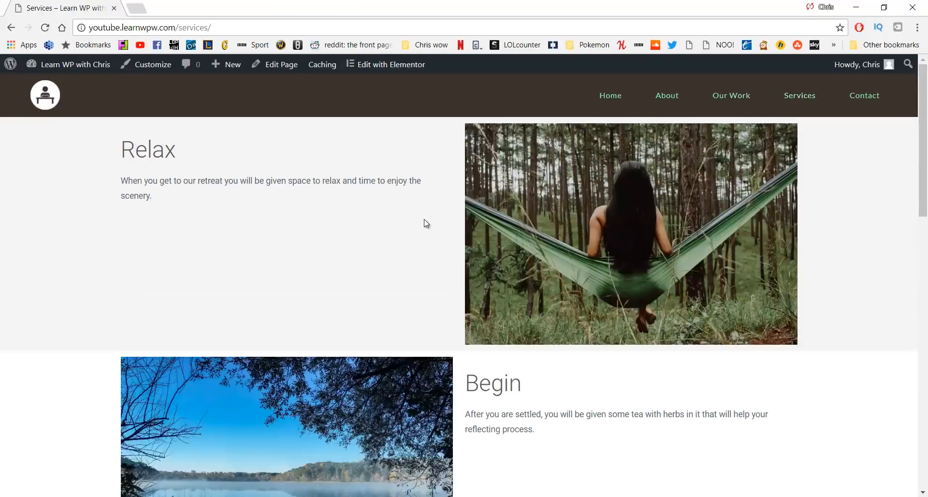
scroll(420, 226, down, 4)
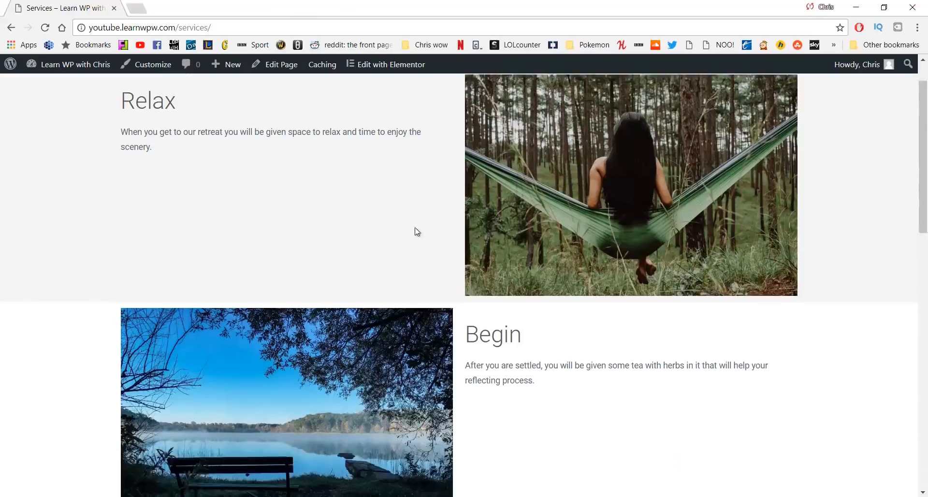
scroll(400, 263, down, 10)
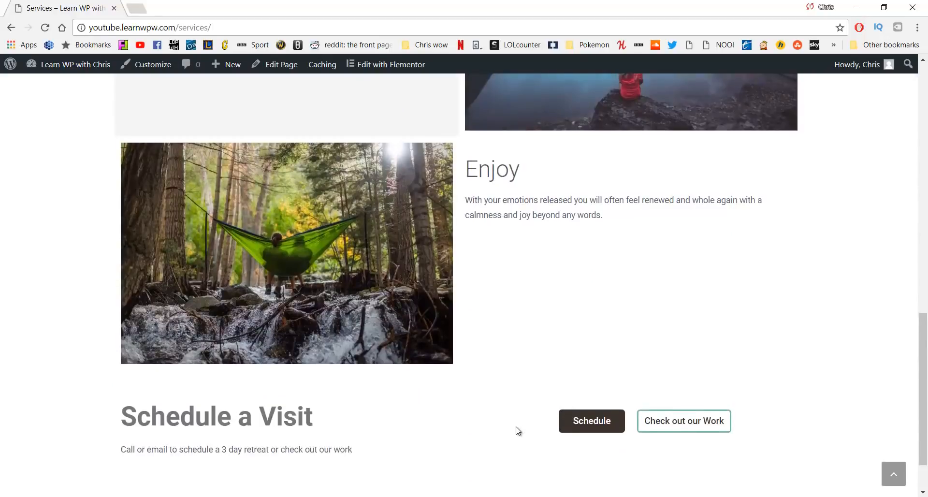
scroll(518, 429, up, 15)
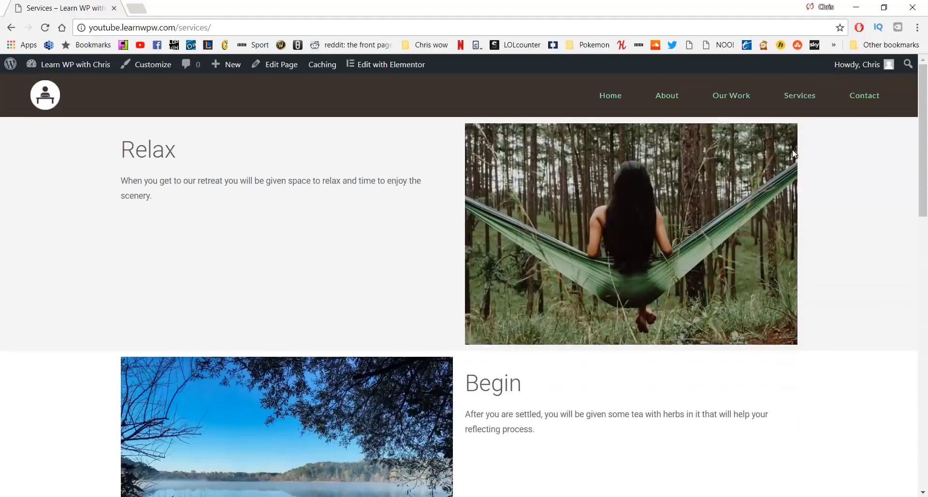
click(851, 102)
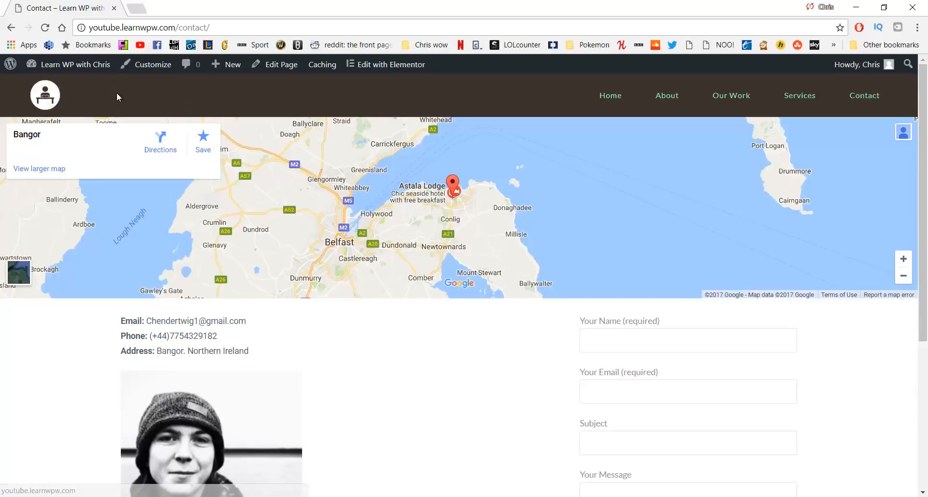
Return from the Contact page to the site's home page via the logo
click(605, 100)
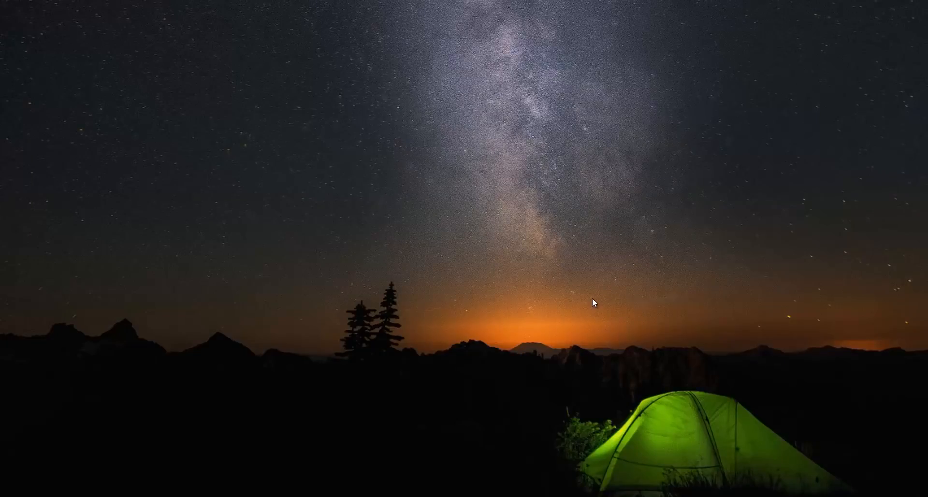
Show the Notepad note listing hosting, domain, WordPress install and website creation costs
click(387, 496)
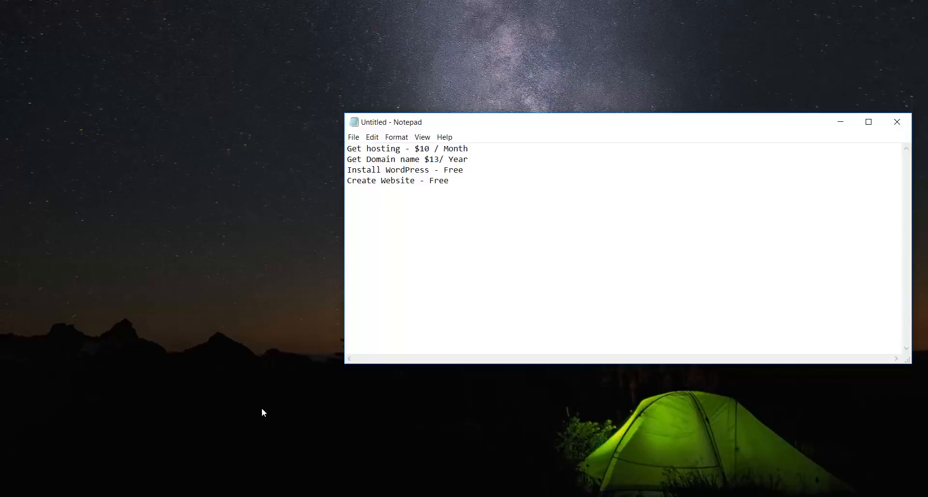
Go to HostGator's Web Hosting plans and start signing up for the Hatchling plan
click(390, 457)
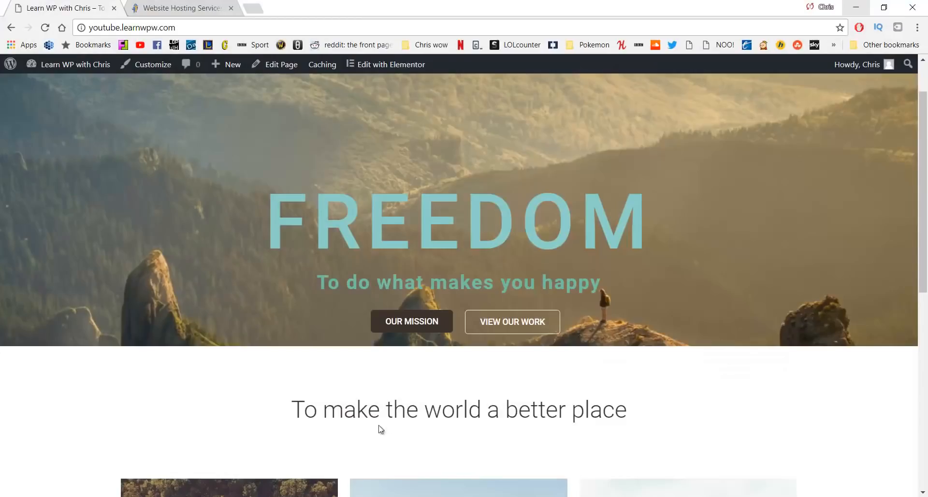
click(192, 4)
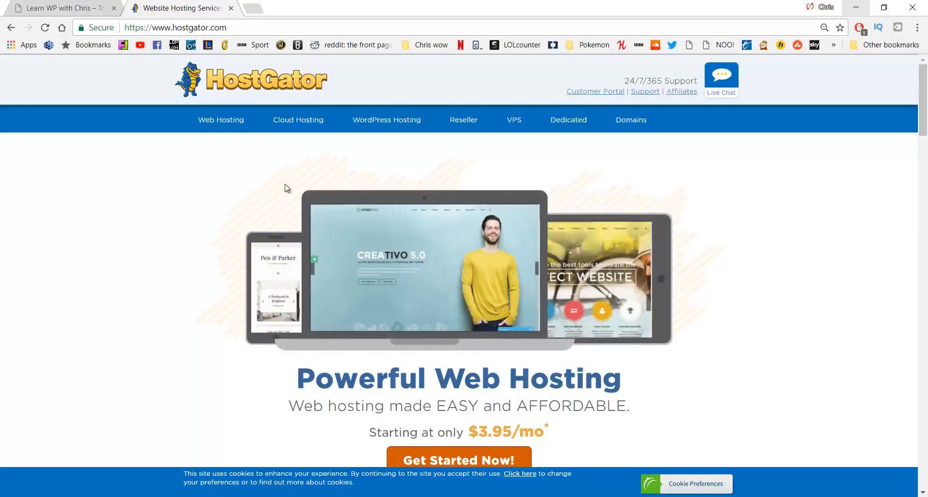
click(221, 122)
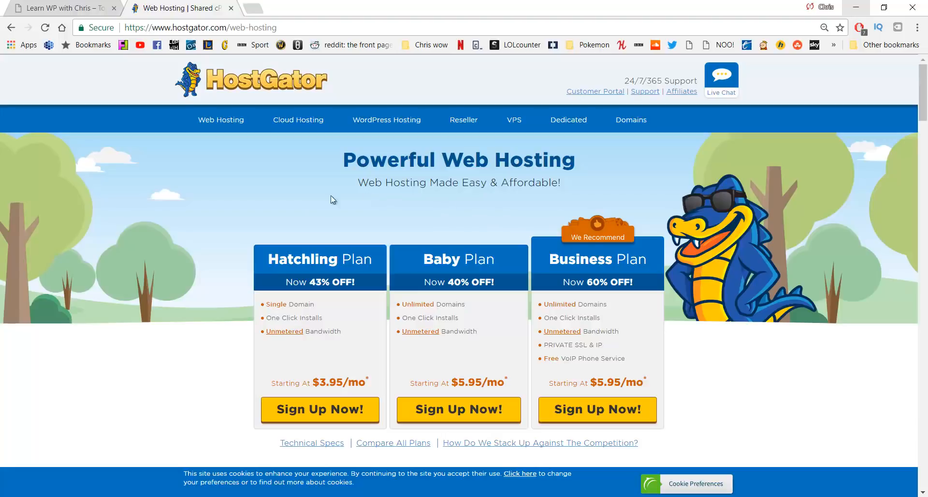
click(314, 413)
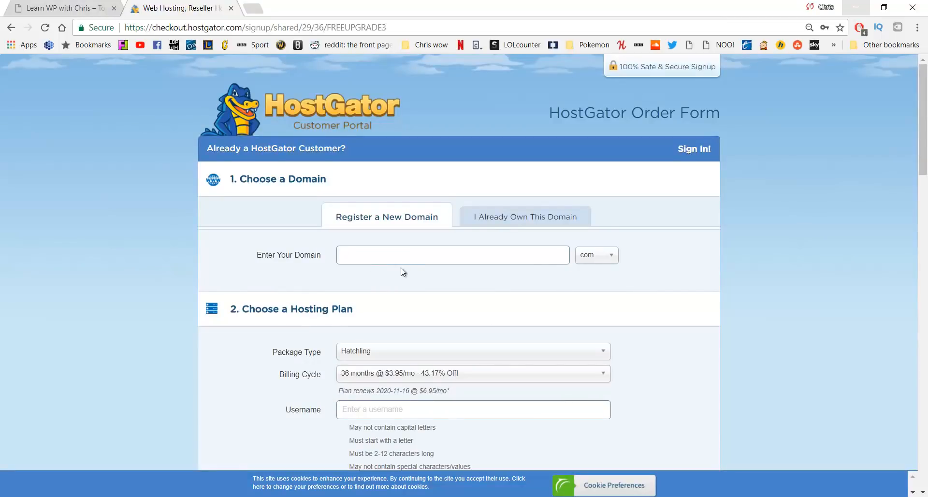
Enter learnwpwithchris, compare .site against .com, and add learnwpwithchris.com as an already-owned domain
text(learnwpwithchris)
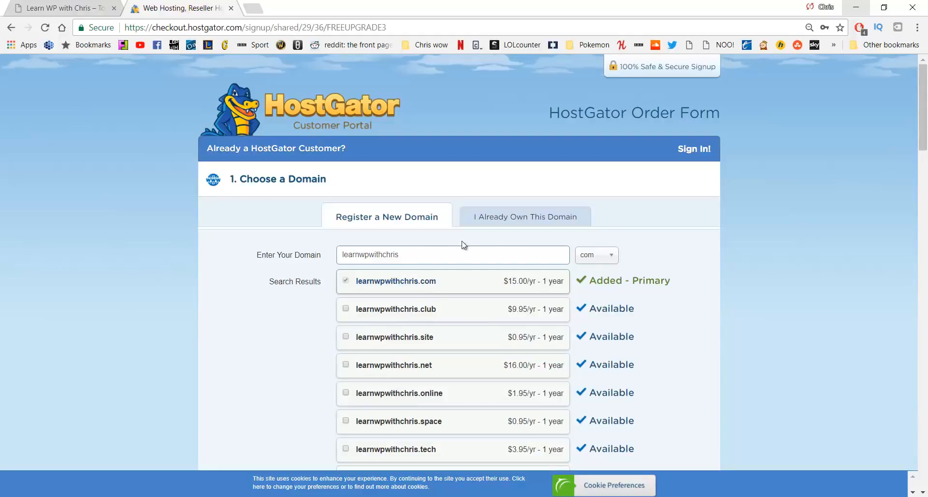
click(589, 260)
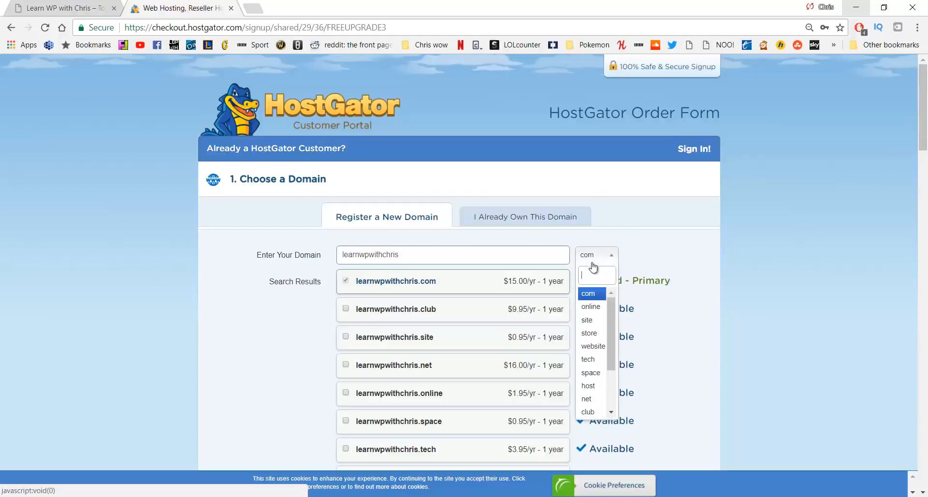
click(593, 322)
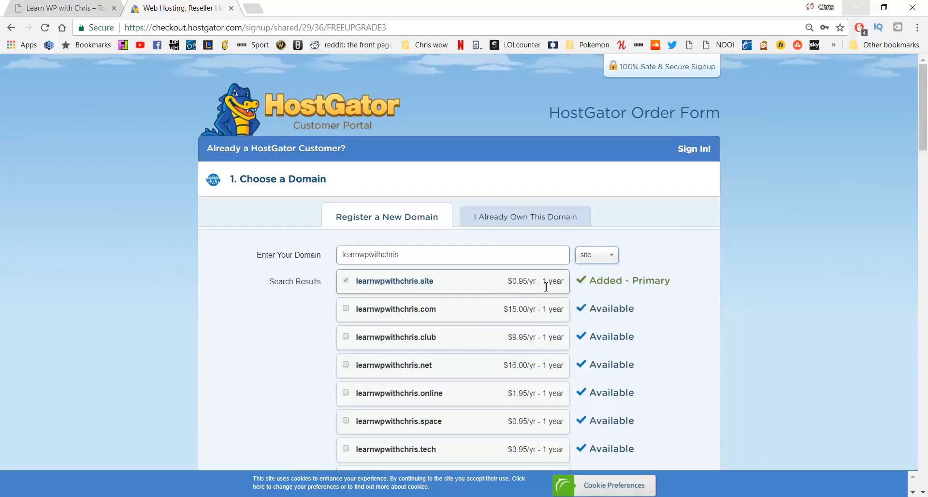
click(592, 259)
click(590, 296)
click(518, 219)
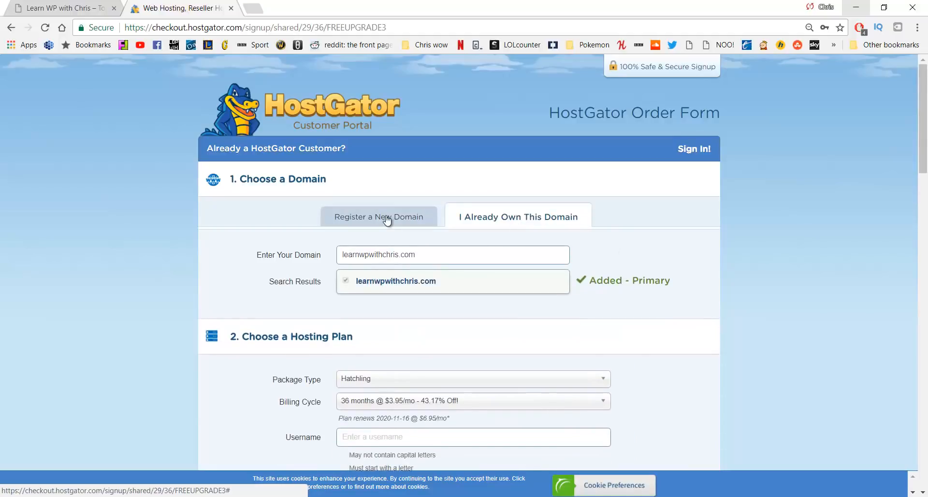
Switch back to registering a new domain and turn off Domain Privacy Protection
click(385, 218)
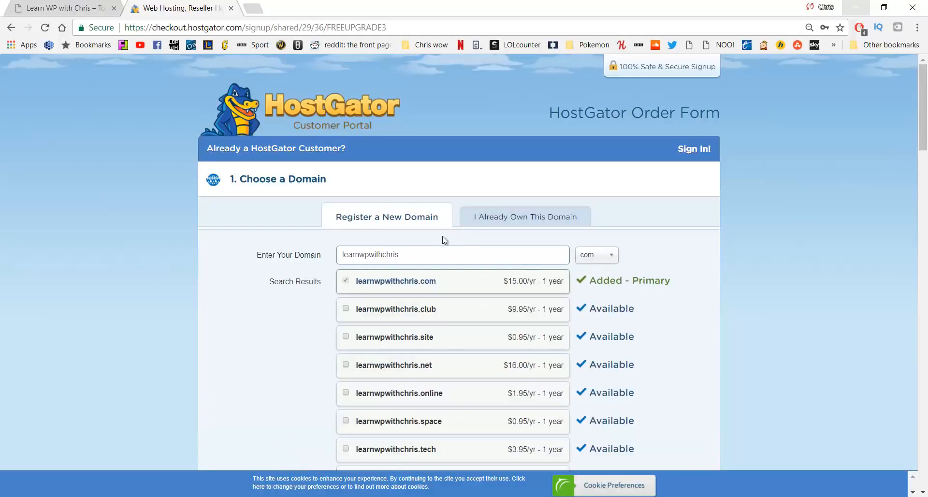
scroll(420, 247, down, 6)
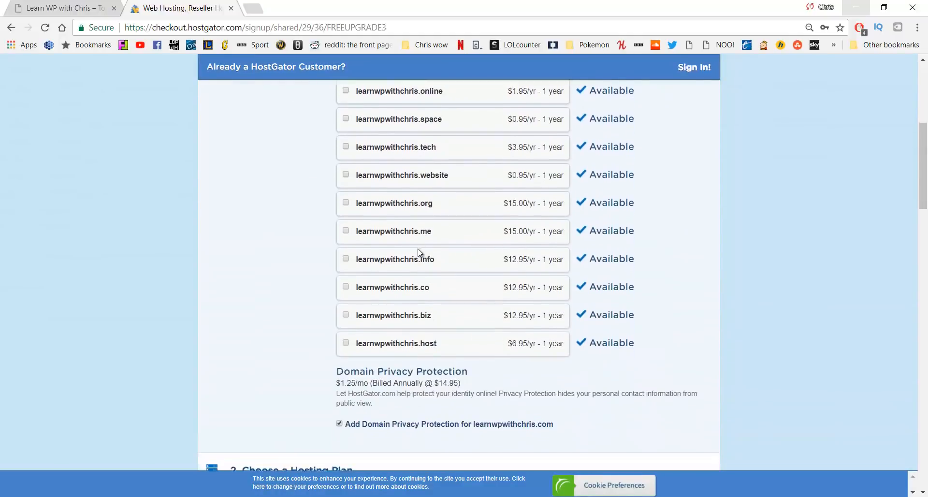
scroll(419, 252, down, 1)
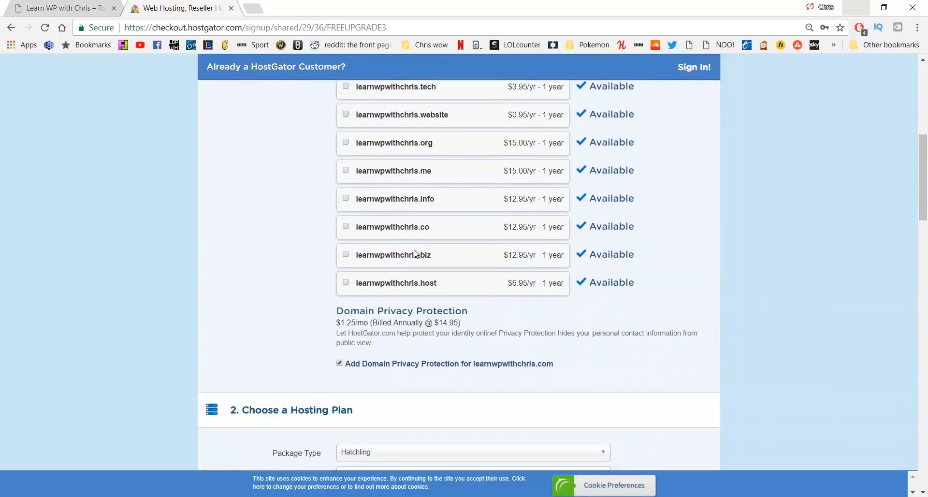
click(341, 365)
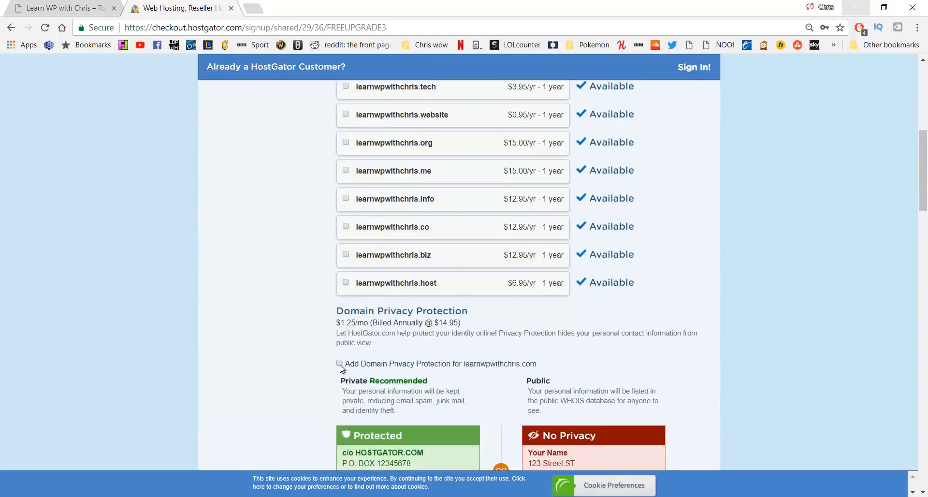
scroll(339, 362, down, 3)
scroll(271, 290, down, 5)
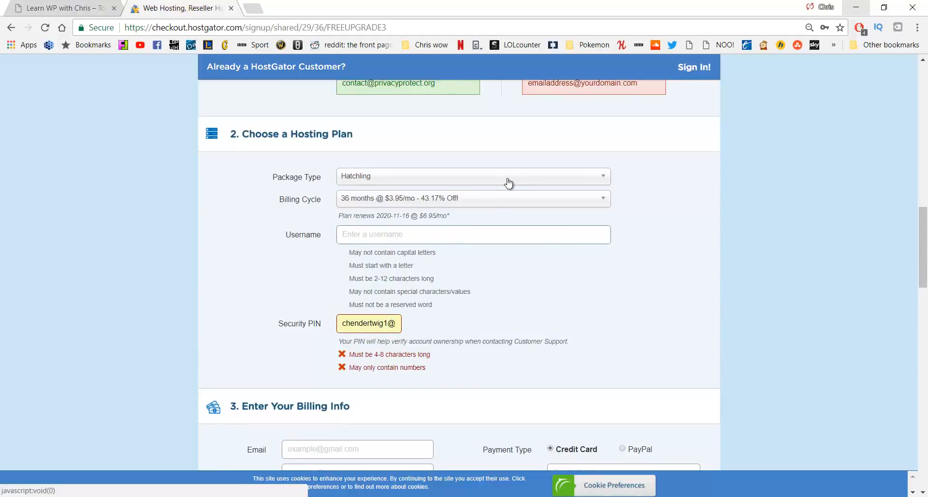
Set the Hatchling billing cycle to 1 month @ $10.95/mo and scroll to Billing Info
click(470, 199)
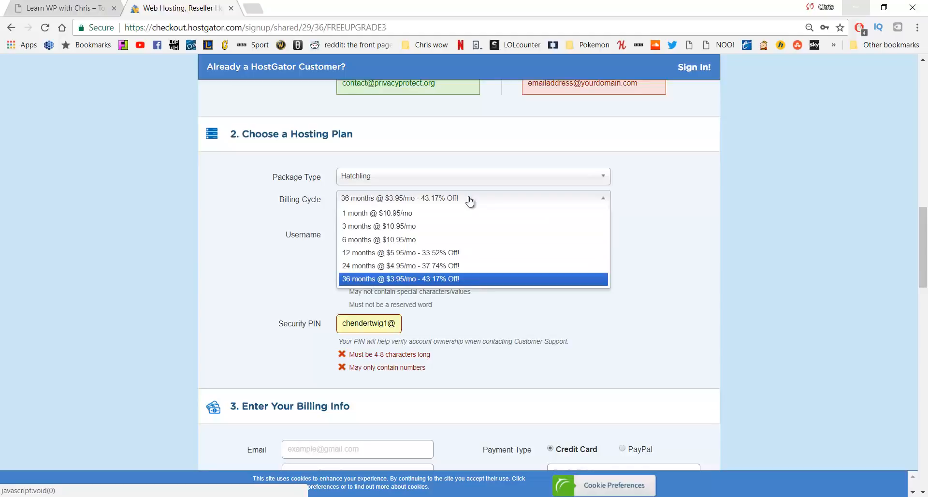
click(442, 213)
click(441, 203)
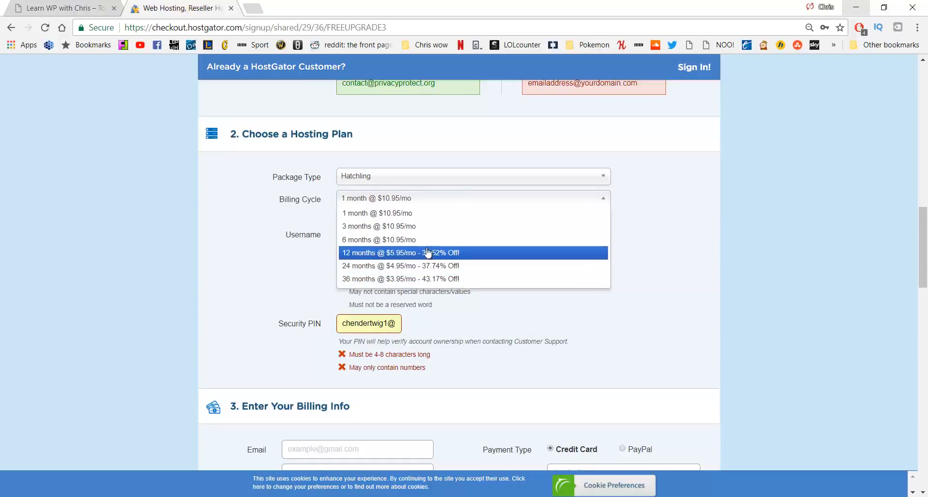
click(423, 206)
click(399, 236)
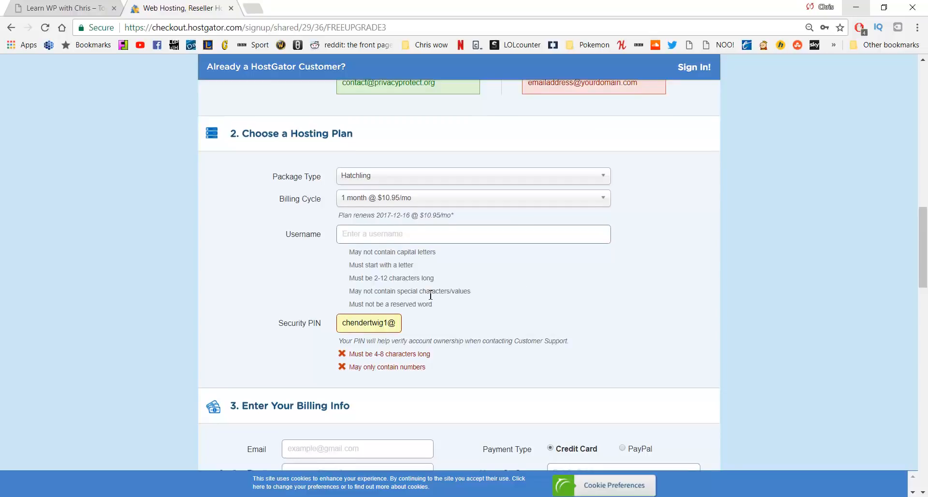
scroll(430, 294, down, 2)
scroll(430, 294, down, 5)
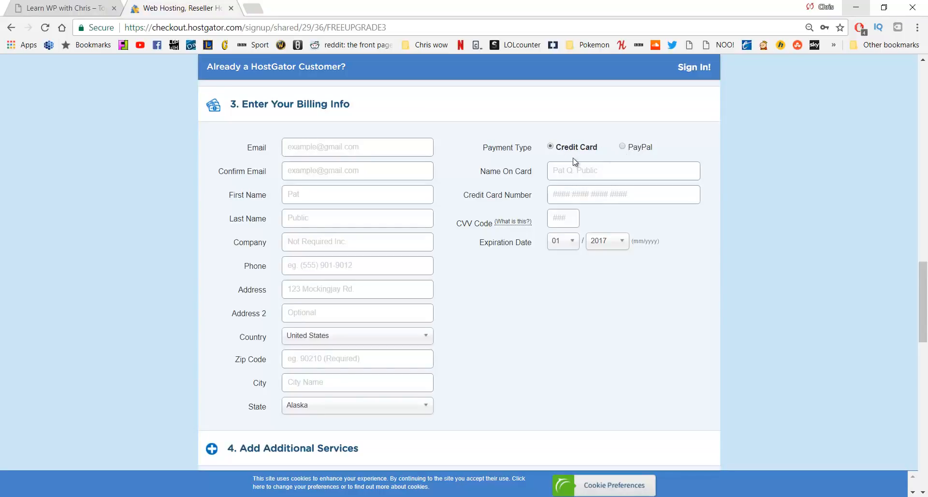
Uncheck the SiteLock and CodeGuard add-ons and scroll down to Review Order Details
scroll(572, 163, down, 6)
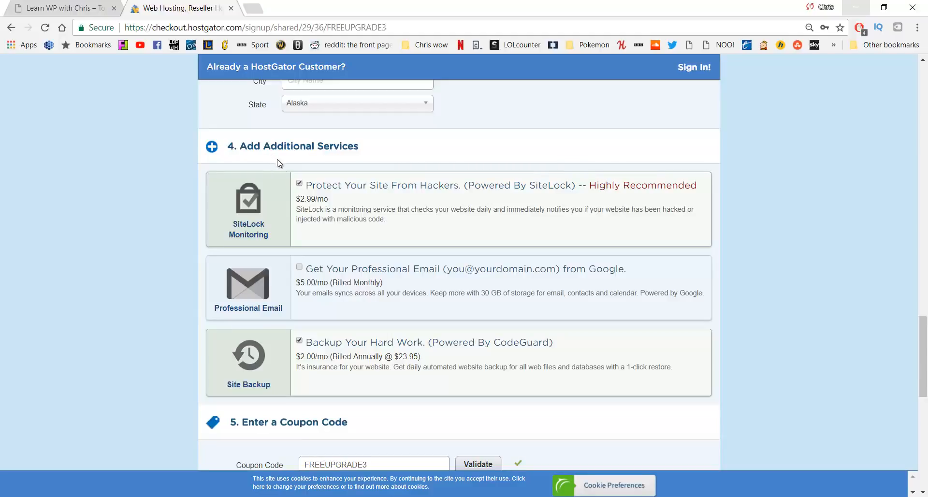
click(300, 183)
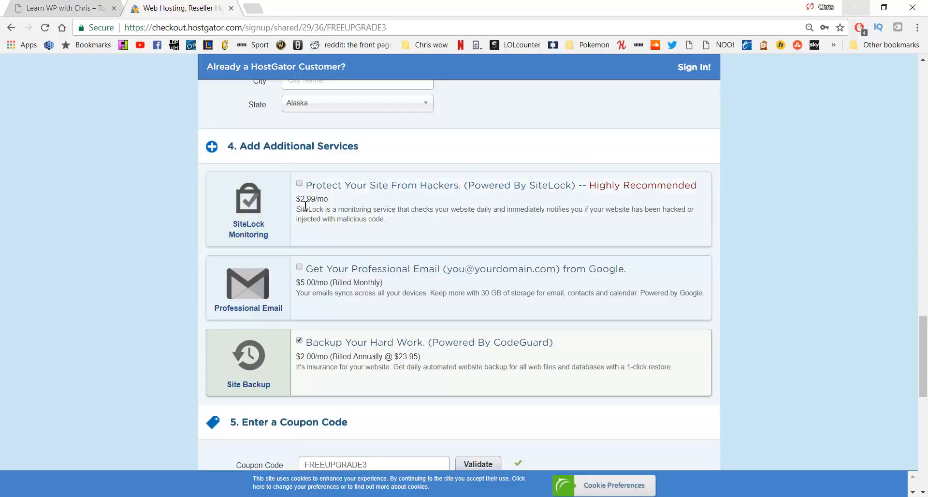
click(300, 340)
scroll(345, 279, down, 4)
scroll(345, 279, down, 1)
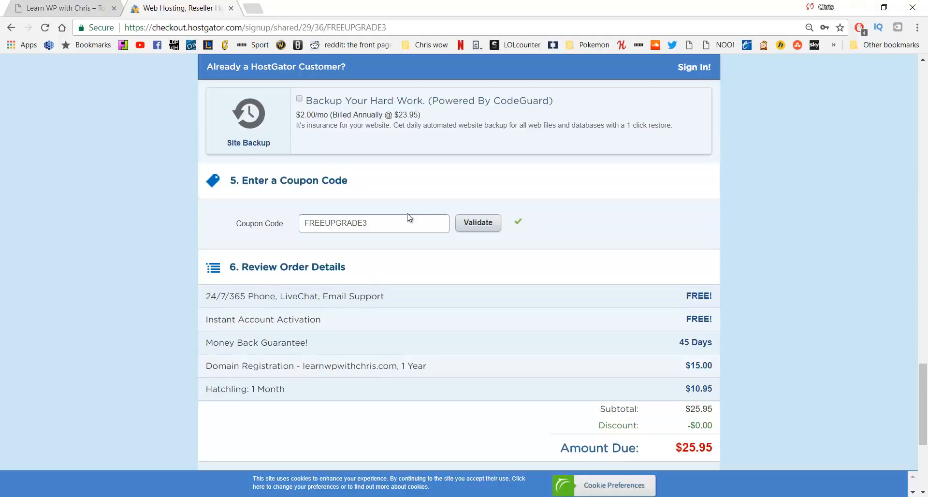
Replace coupon FREEUPGRADE3 with CHRISPENNYHOST, then edit its ending to make CHRISQUARTER
double_click(402, 226)
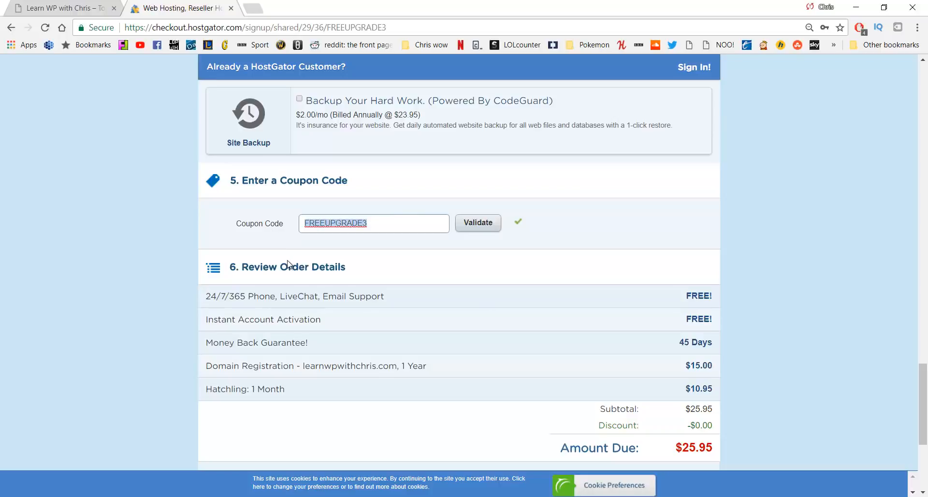
text(CHRISPENNYHOST)
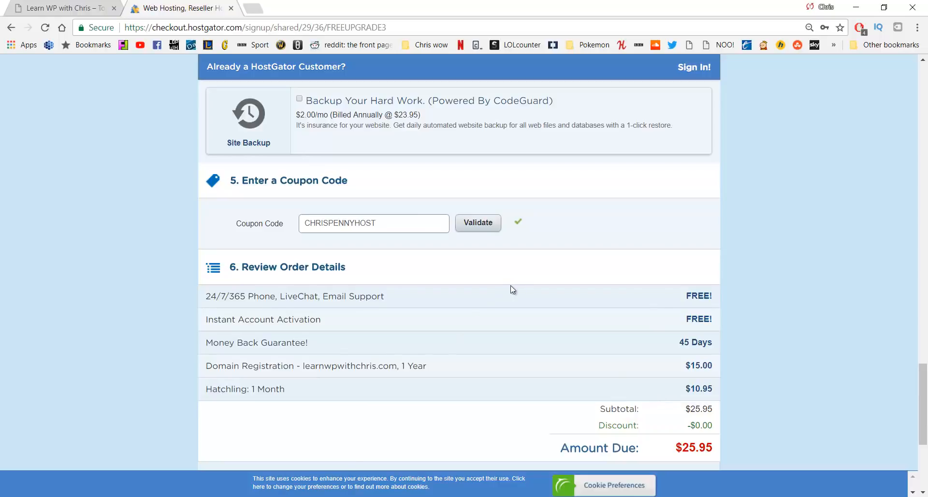
drag(381, 227, 330, 231)
text(QUARTER)
Change the Hatchling billing cycle to 3 months so CHRISQUARTER brings the total to $37.59
scroll(348, 237, up, 18)
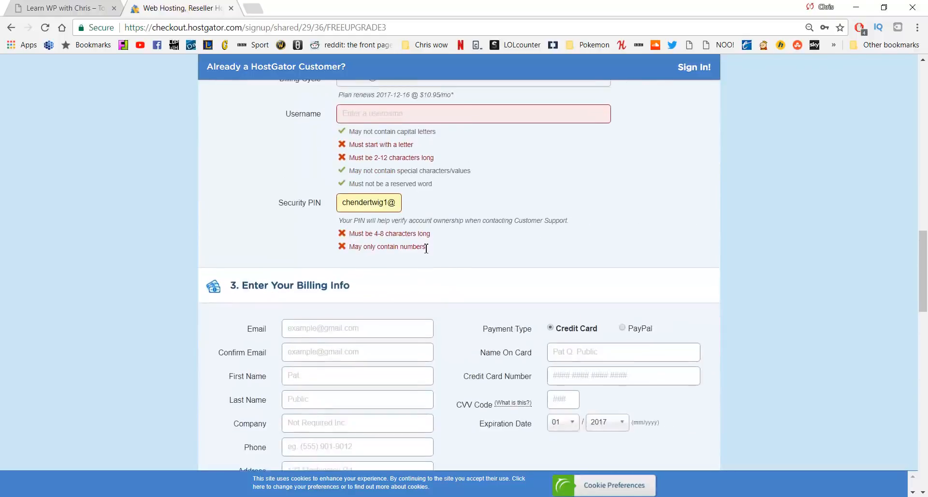
scroll(387, 222, up, 15)
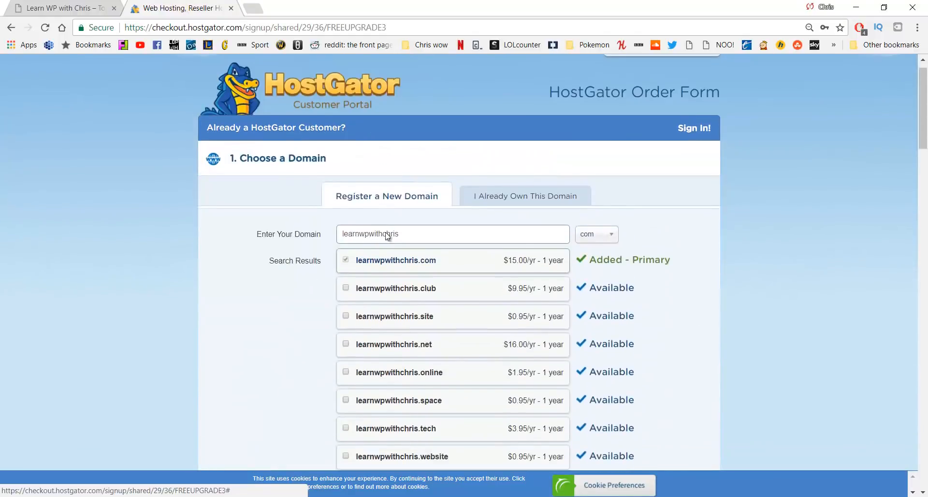
scroll(382, 259, down, 19)
scroll(380, 251, down, 7)
scroll(379, 259, up, 13)
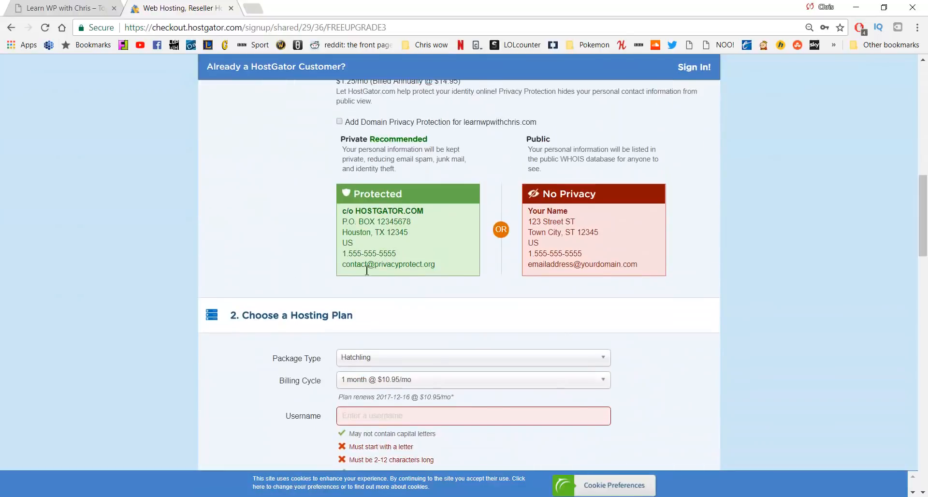
scroll(392, 261, down, 3)
click(399, 260)
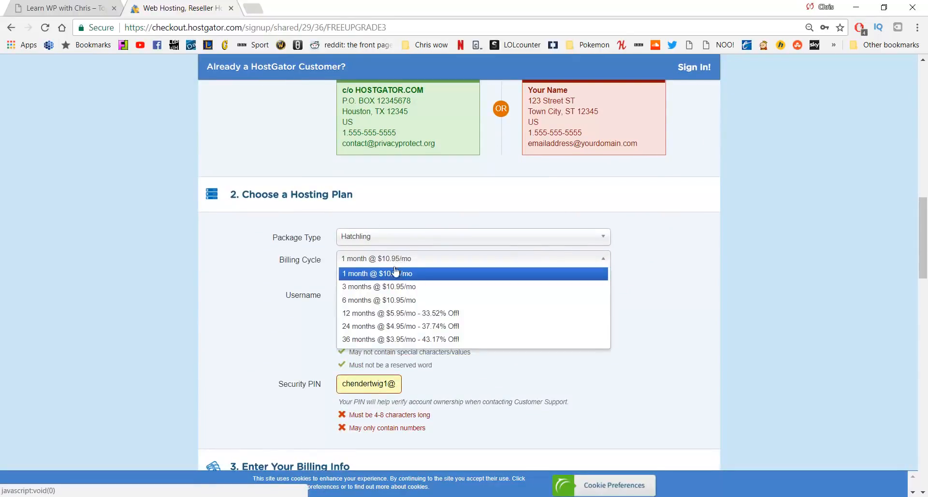
click(395, 289)
scroll(408, 278, down, 12)
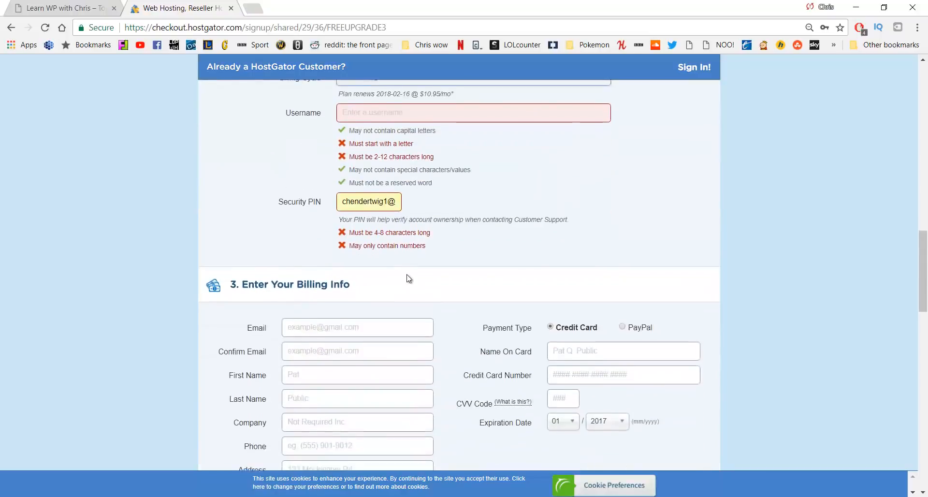
scroll(408, 277, down, 7)
scroll(473, 213, up, 1)
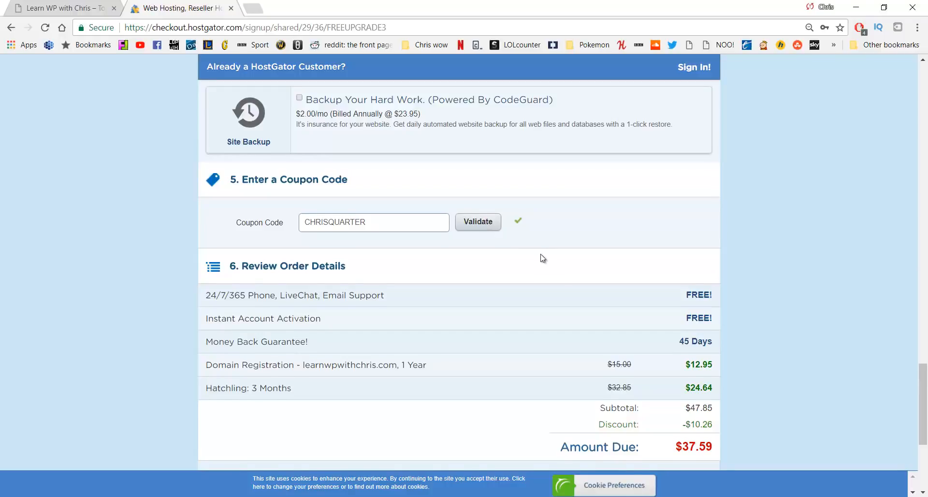
Tick the terms of service agreement and review the full checkout form
scroll(529, 265, down, 5)
click(317, 293)
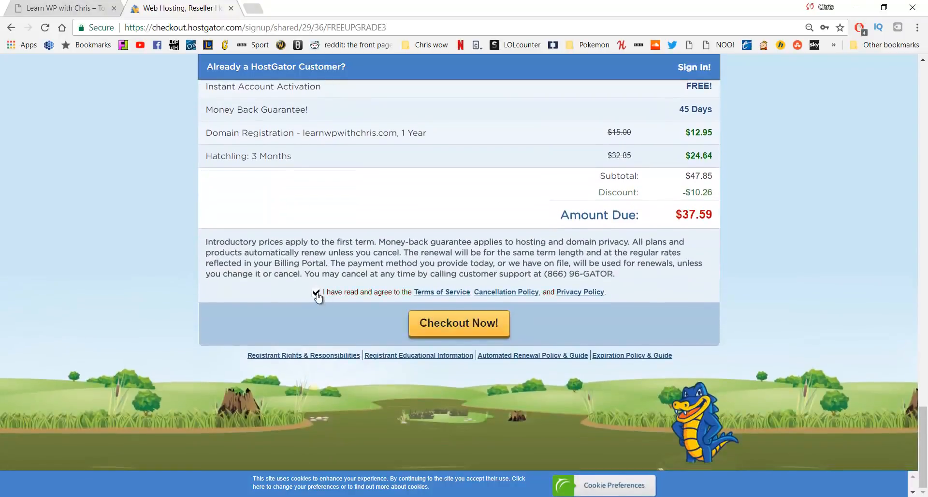
scroll(317, 296, up, 10)
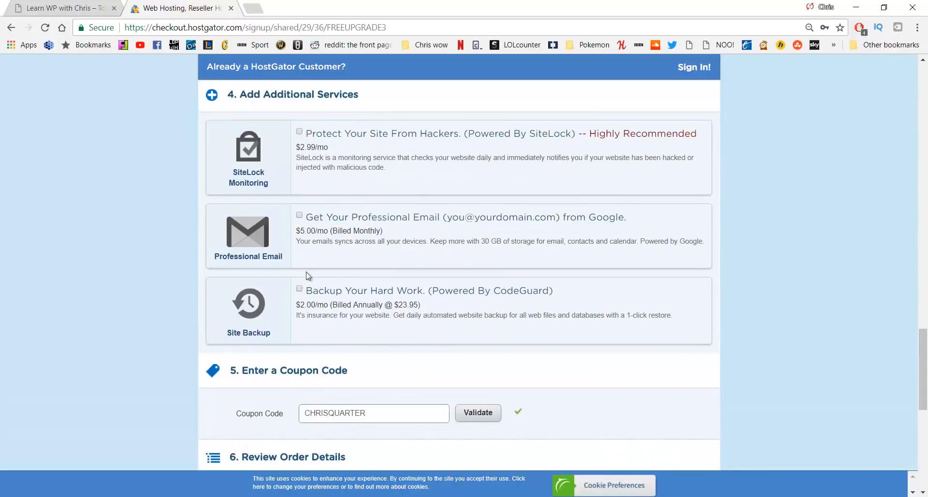
scroll(301, 219, up, 4)
scroll(313, 250, up, 15)
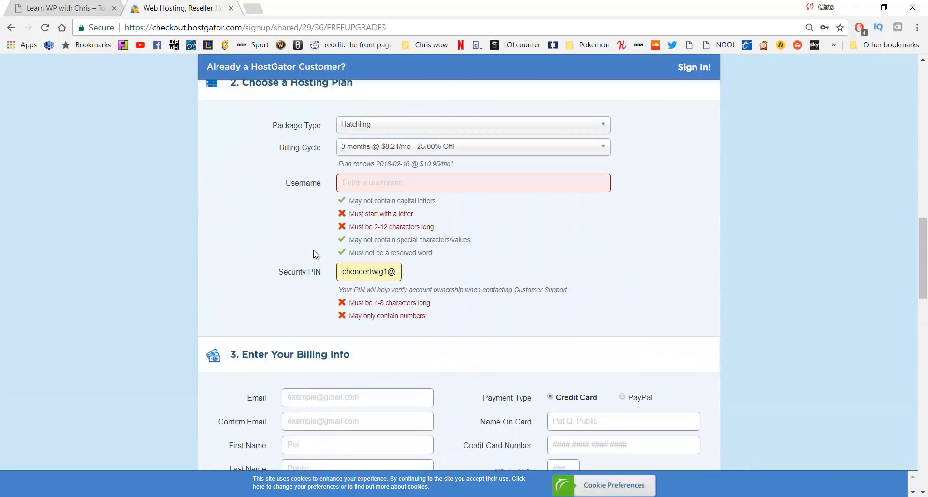
scroll(314, 250, up, 3)
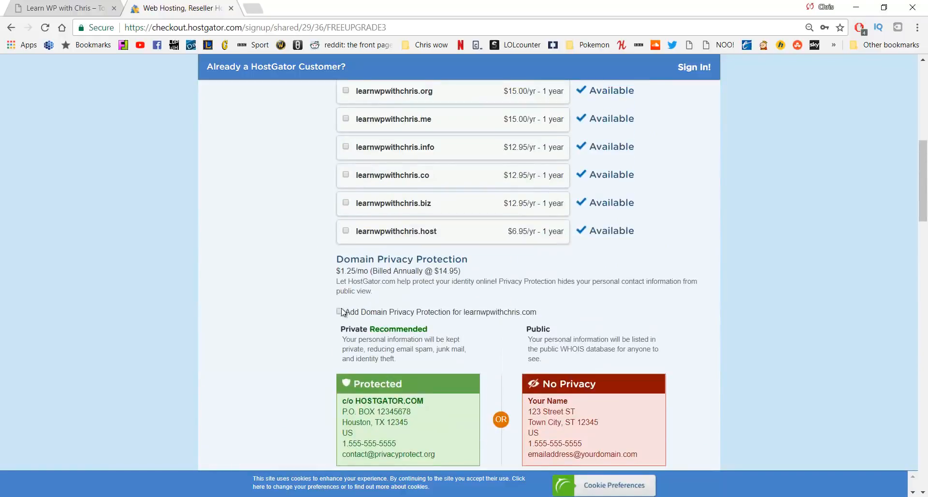
scroll(345, 304, down, 4)
scroll(345, 300, down, 17)
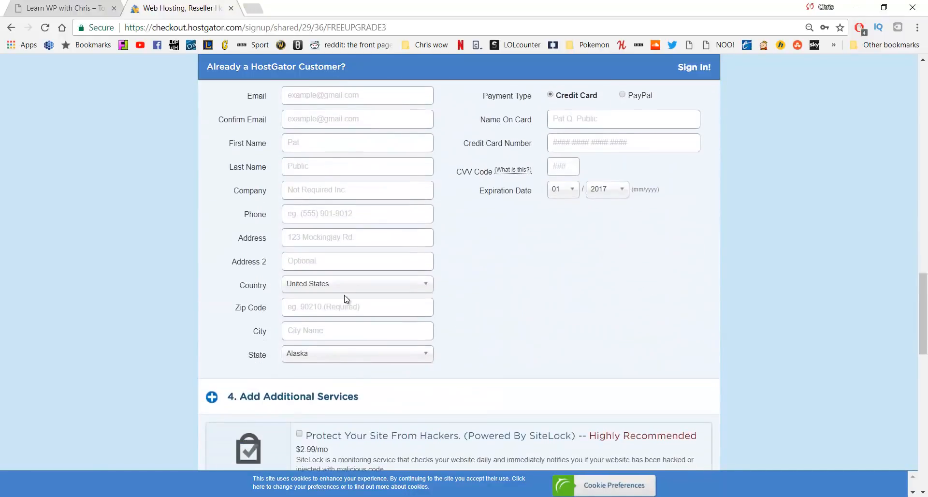
scroll(315, 232, up, 5)
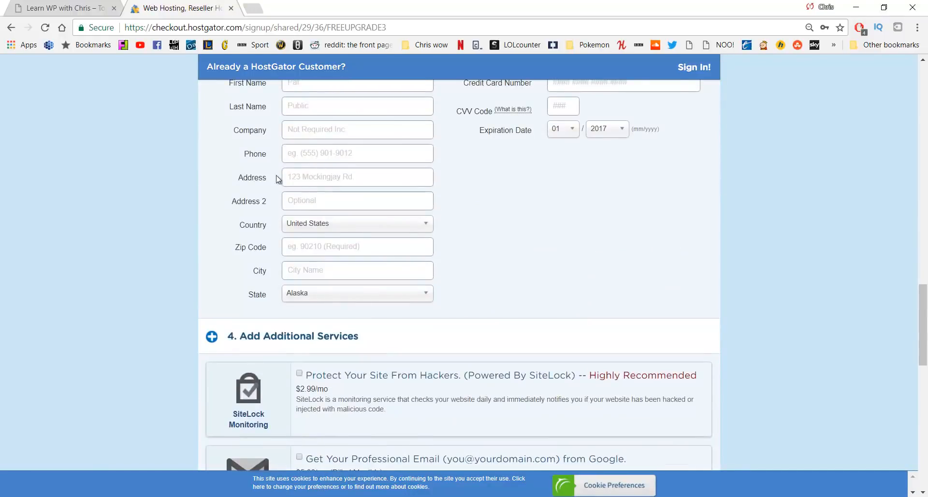
scroll(338, 203, down, 3)
scroll(367, 239, down, 6)
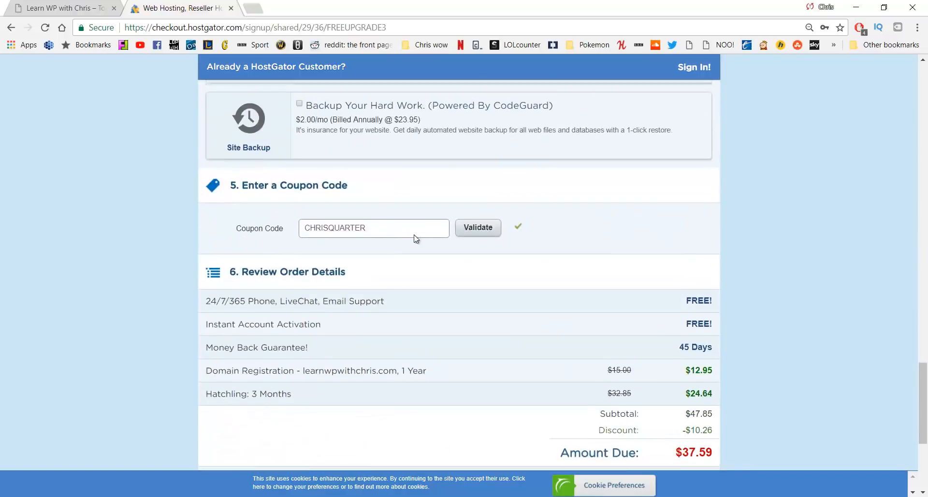
scroll(411, 227, down, 1)
scroll(409, 220, down, 3)
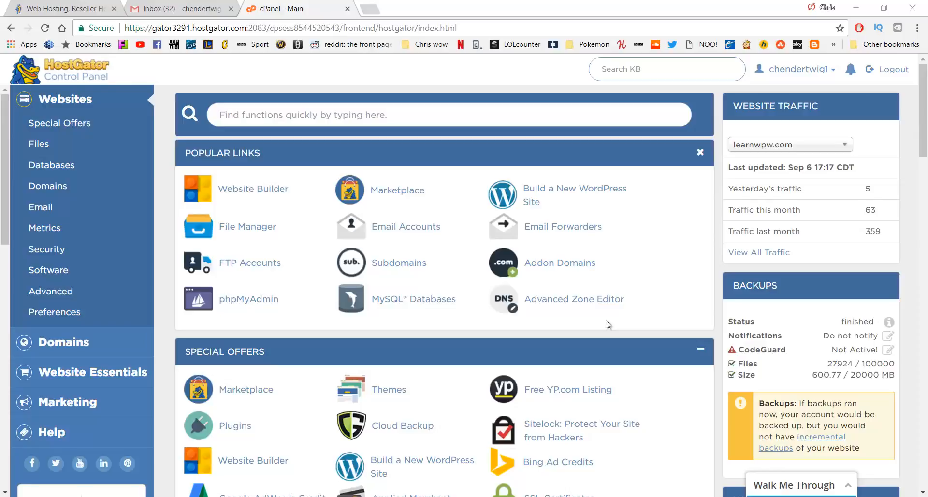
Start building a new WordPress site and pick the install domain
click(573, 194)
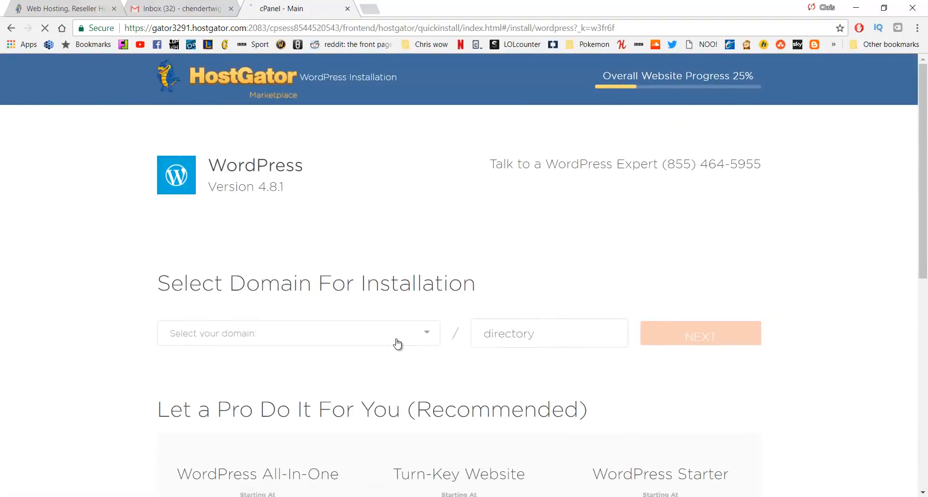
click(396, 344)
click(367, 409)
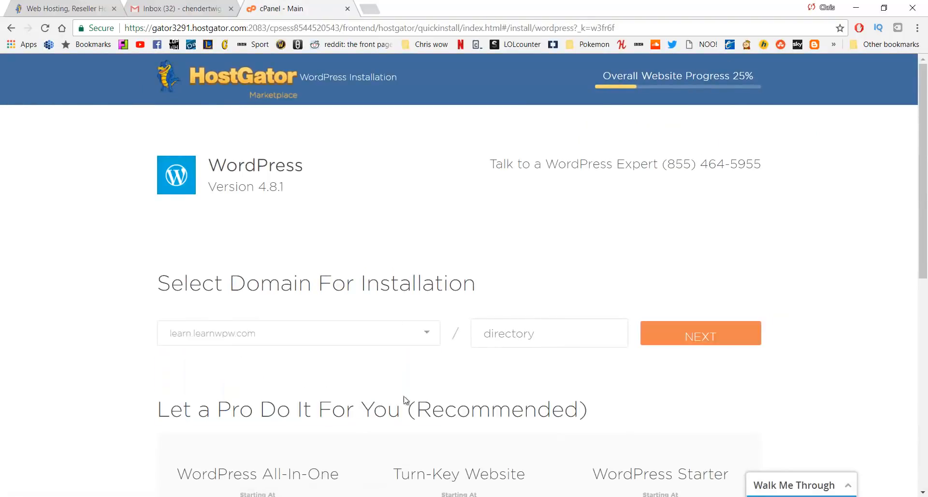
click(696, 341)
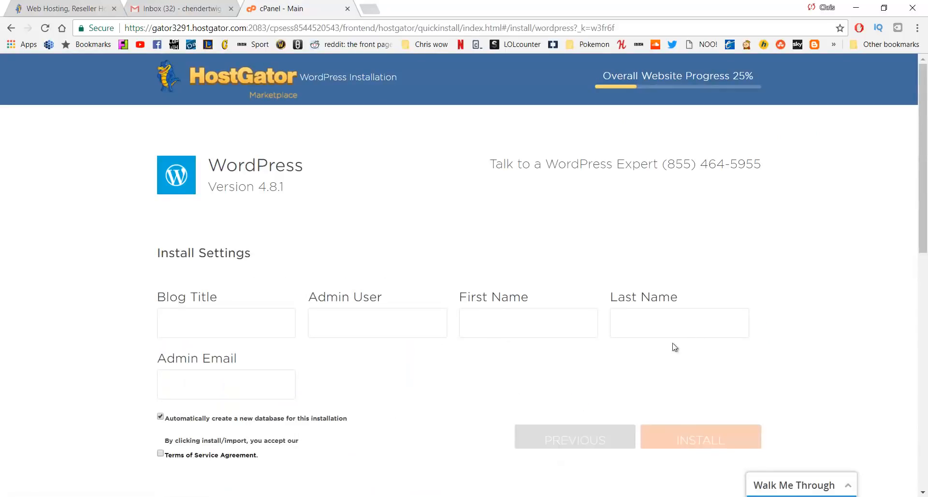
Enter blog title 'Tutorial', plus the admin username and first and last names
click(264, 313)
key(Tab)
key(Tab)
key(Tab)
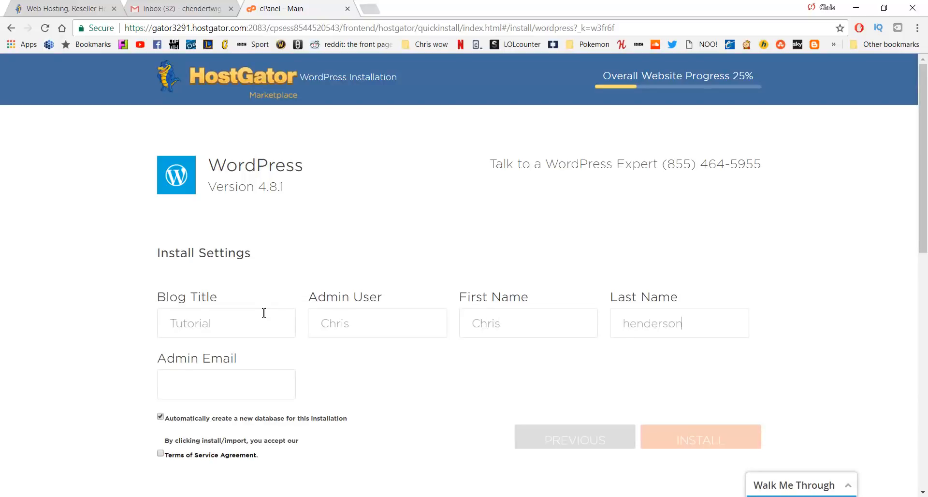
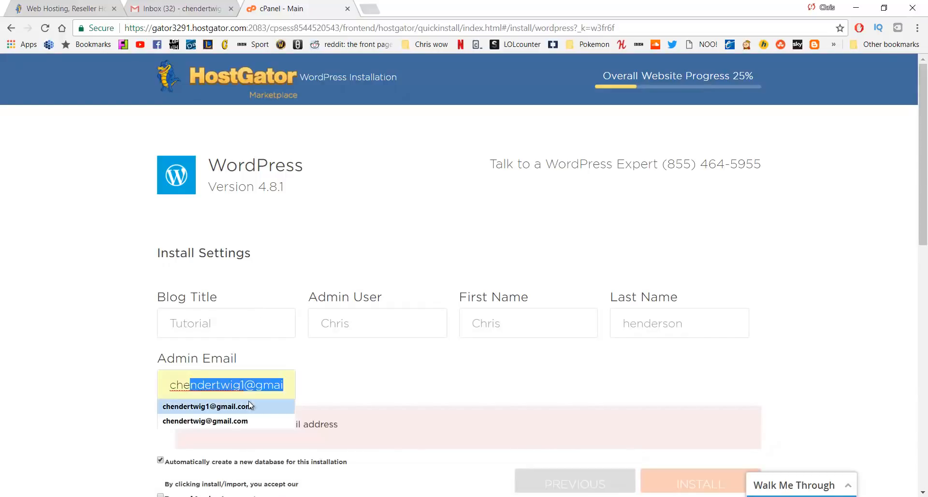
Accept the suggested admin e-mail, agree to the terms, and run the installation
click(248, 409)
scroll(290, 353, down, 1)
click(161, 393)
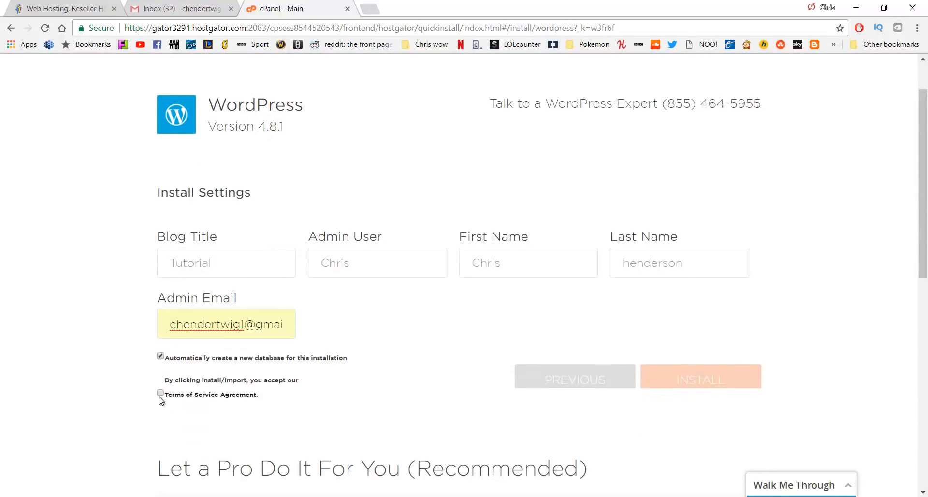
click(696, 382)
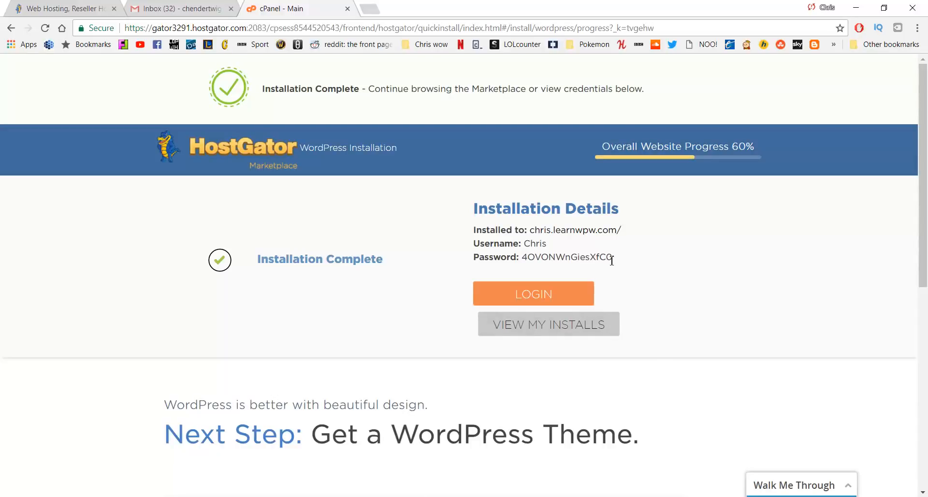
Select the generated login password under Installation Details
drag(615, 256, 524, 255)
click(395, 214)
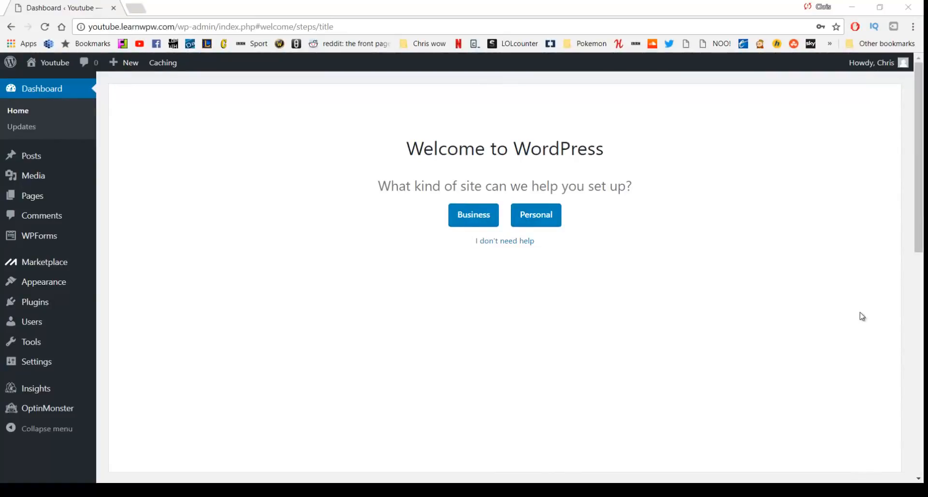
In Edit My Profile, replace the generated password with a new one and update the profile
mouse_move(884, 75)
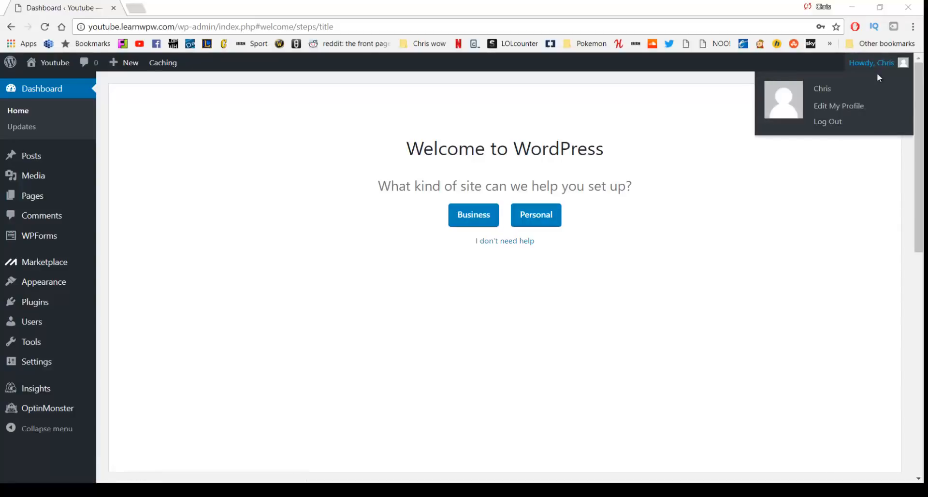
click(833, 111)
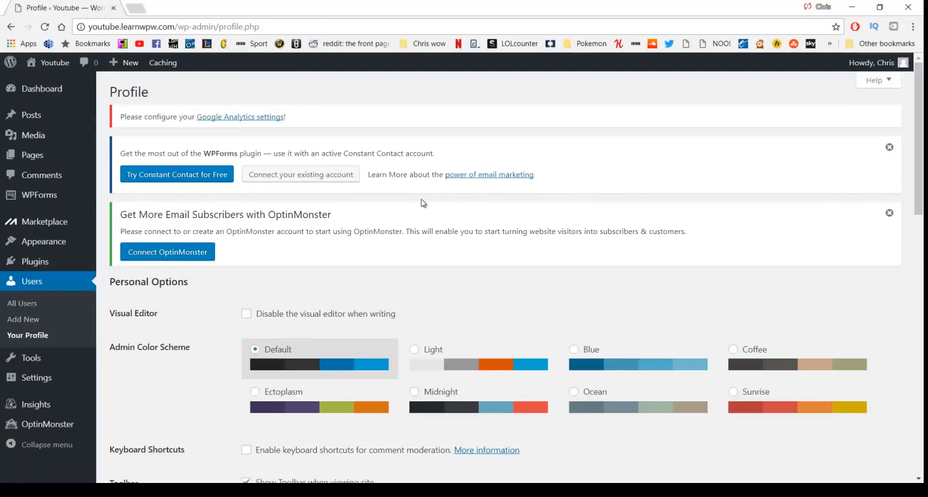
scroll(424, 199, down, 15)
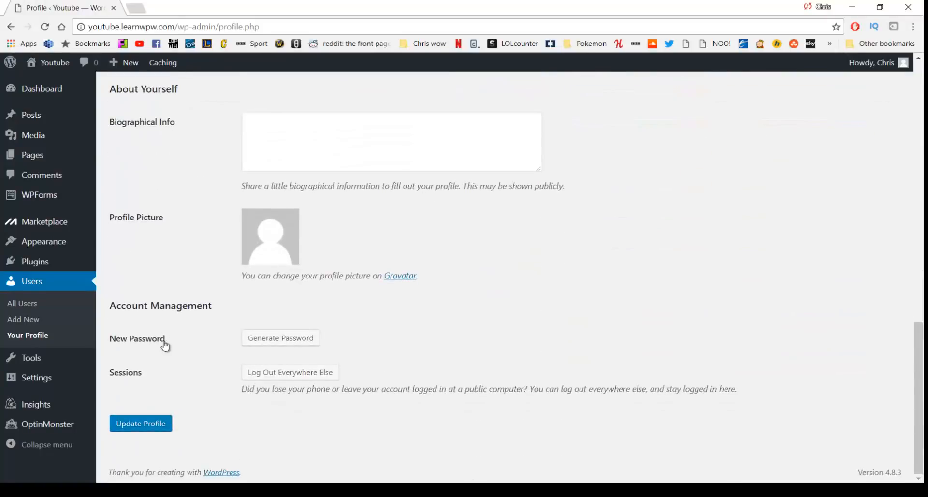
click(258, 346)
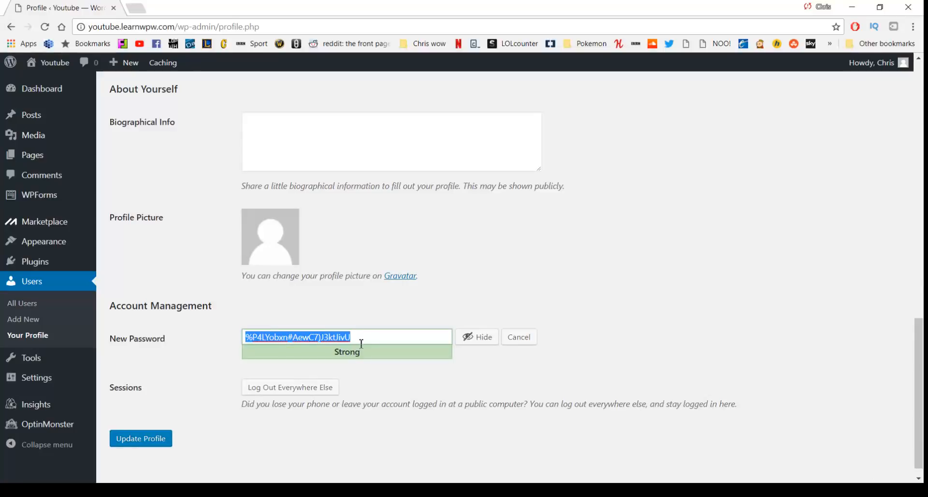
click(477, 344)
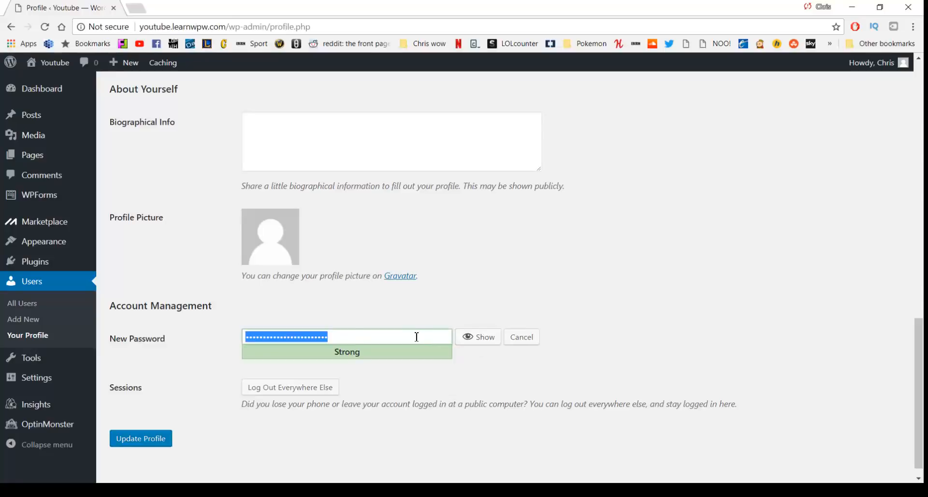
text(•••••••••••)
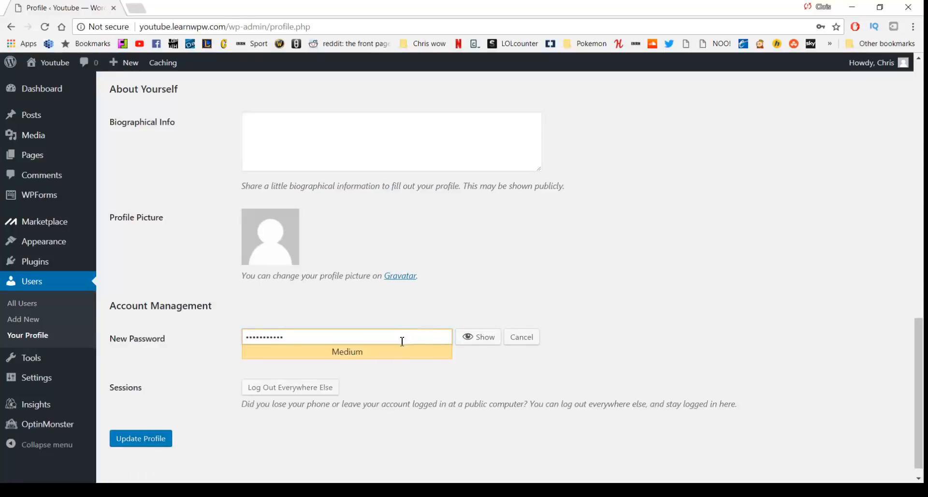
click(156, 440)
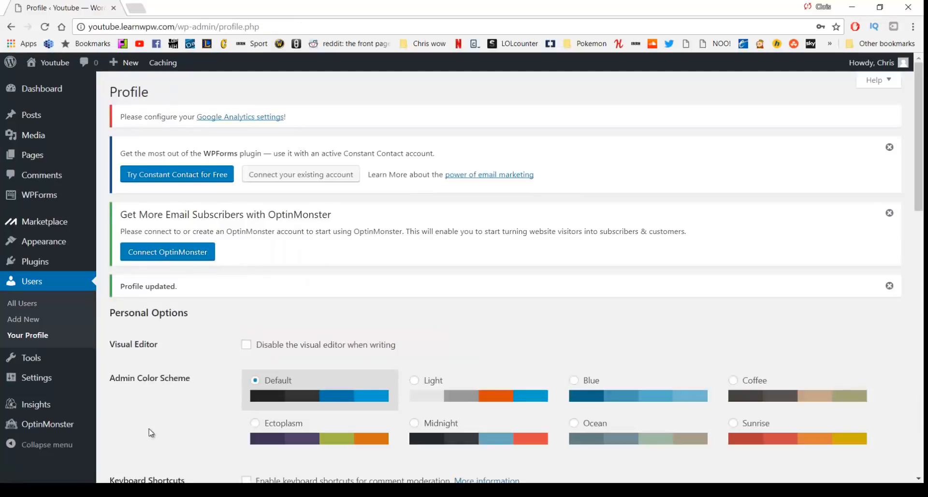
Go to Dashboard in the admin sidebar to see the Welcome to WordPress prompt
click(51, 91)
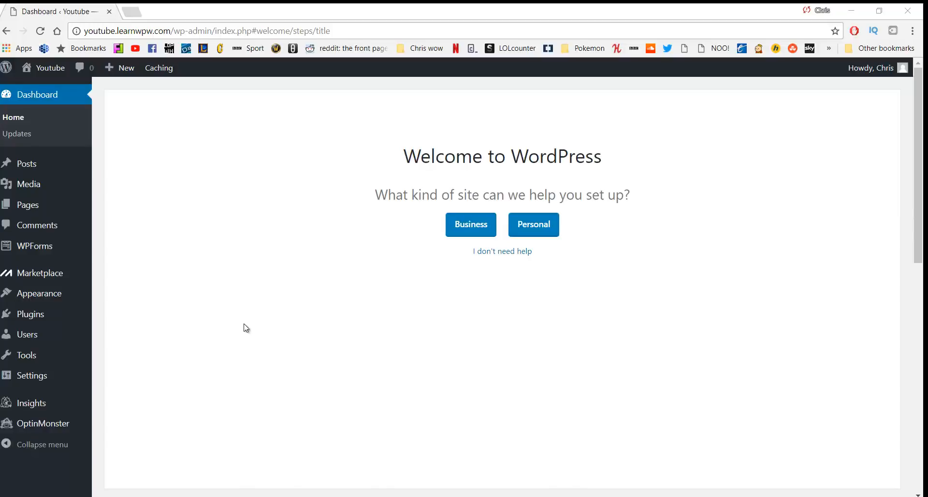
Deactivate all seven installed plugins with the Deactivate bulk action
mouse_move(33, 318)
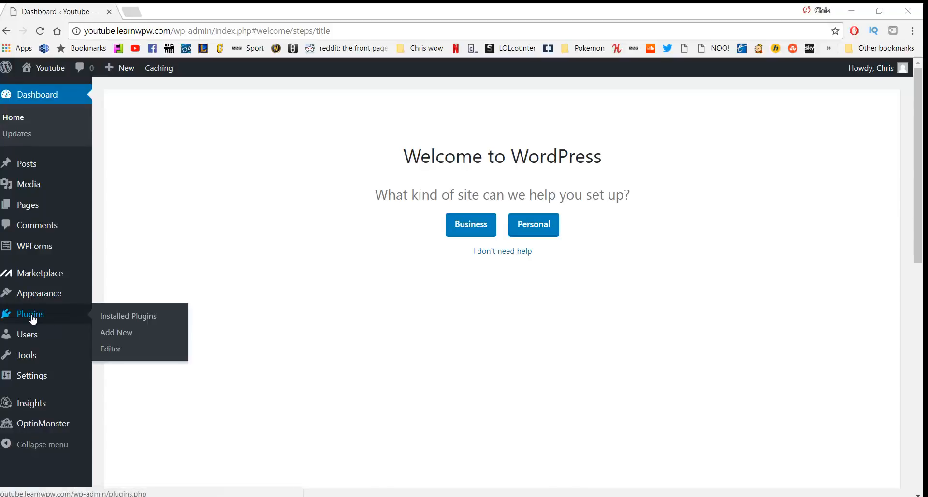
click(124, 317)
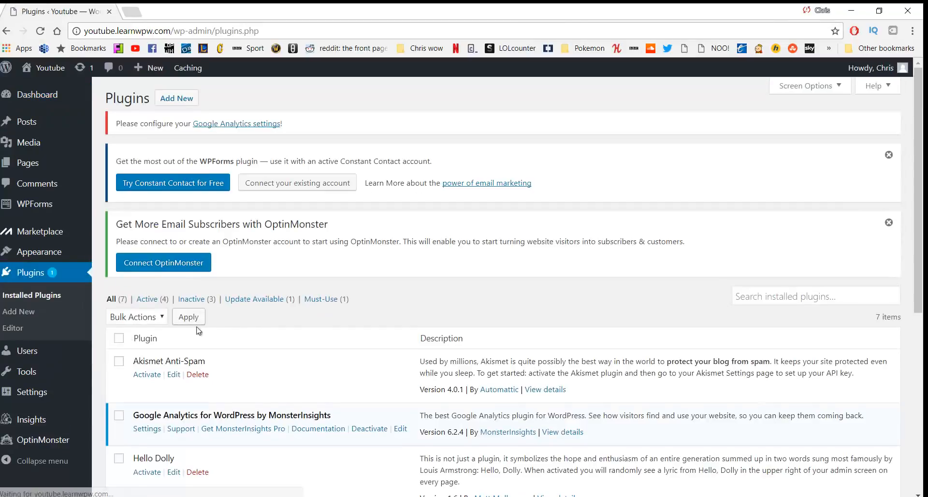
scroll(264, 310, down, 4)
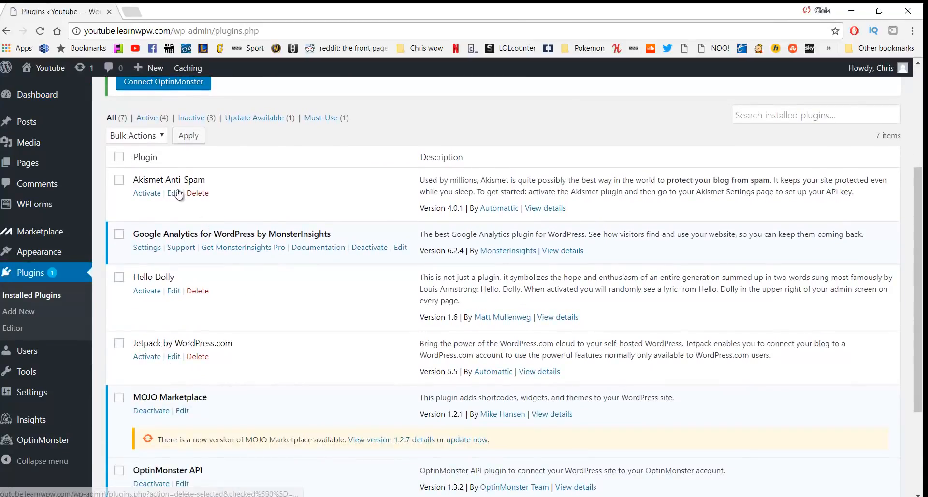
scroll(196, 228, down, 1)
scroll(198, 240, down, 1)
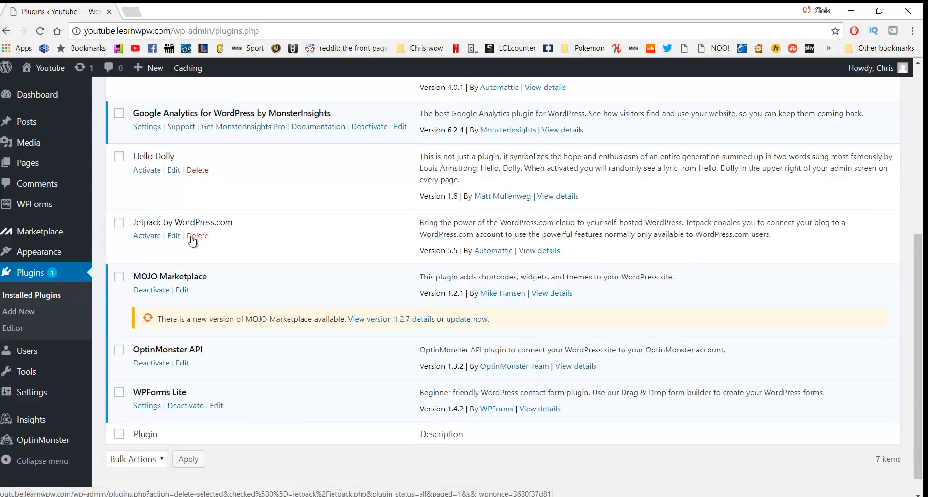
scroll(187, 242, up, 1)
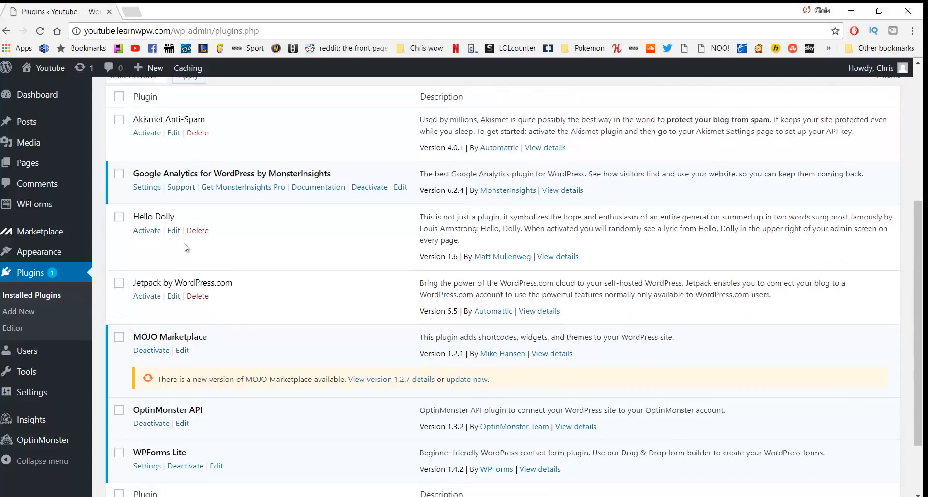
scroll(185, 245, up, 1)
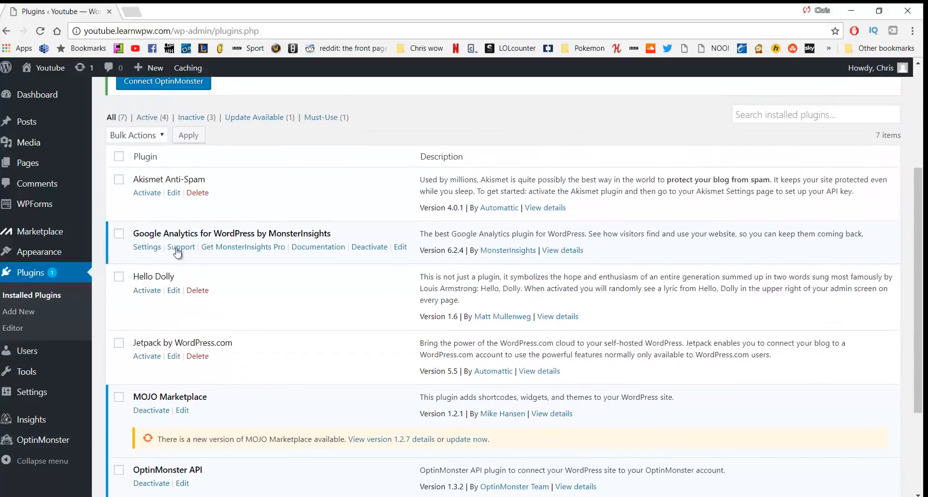
click(118, 156)
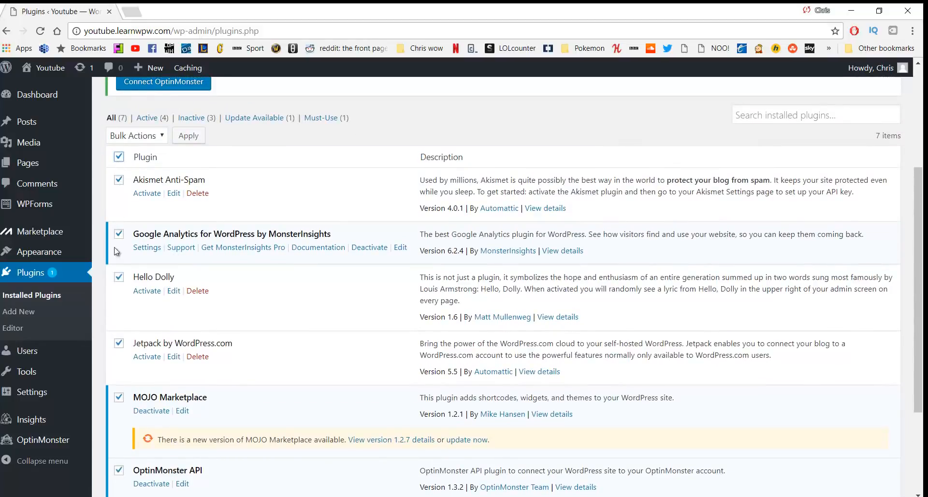
click(160, 140)
click(138, 173)
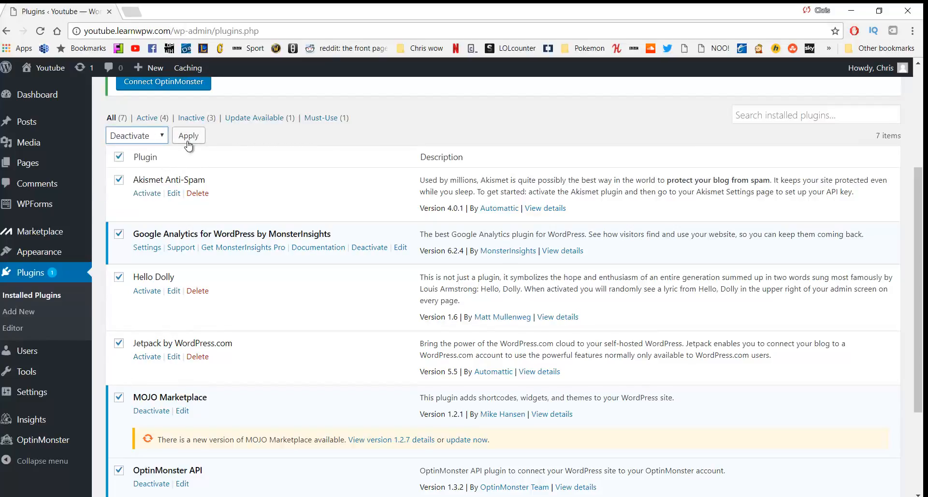
click(188, 144)
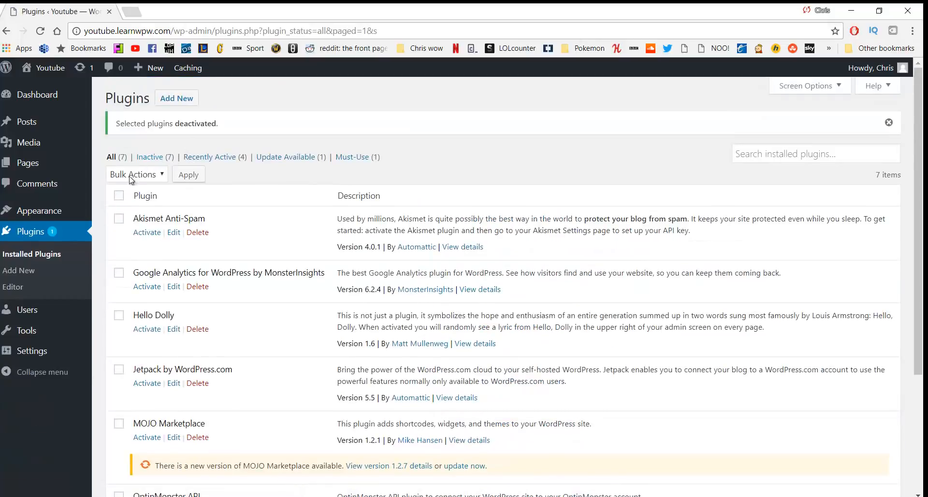
Delete all the plugins with the Delete bulk action and confirm removing their data
click(120, 196)
click(139, 178)
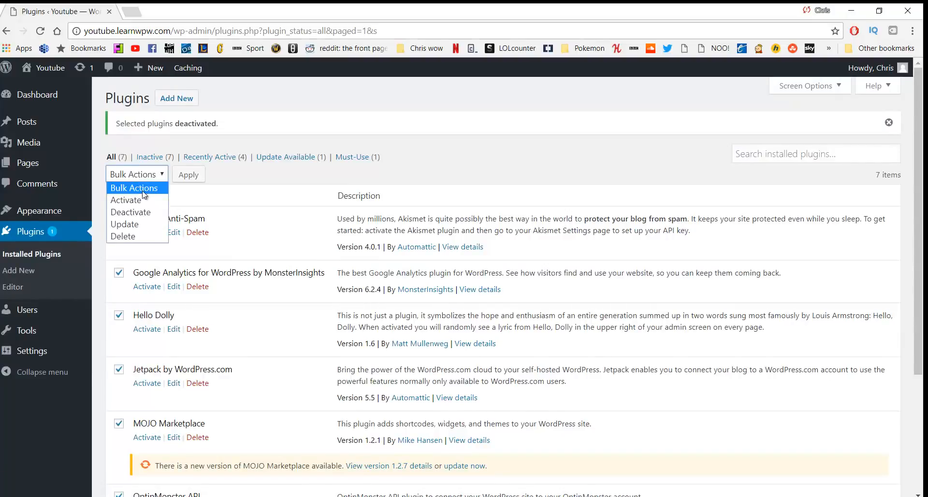
click(143, 236)
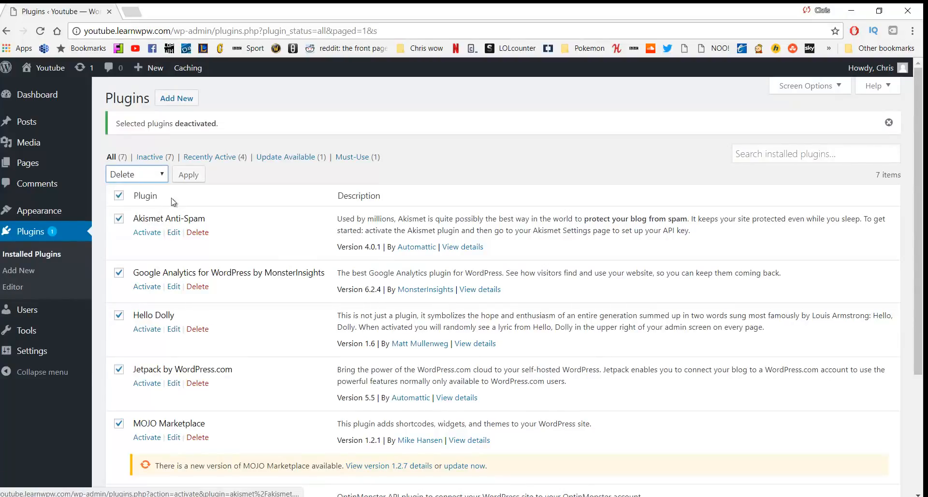
click(188, 175)
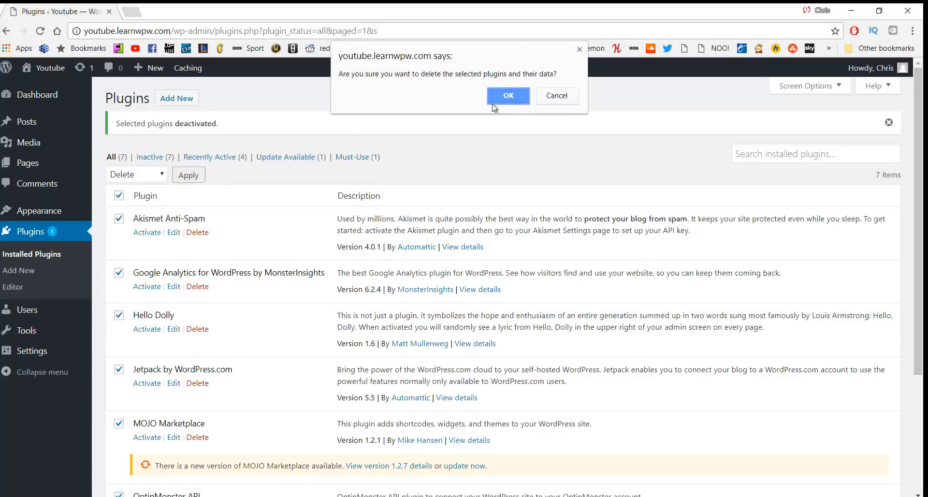
click(508, 96)
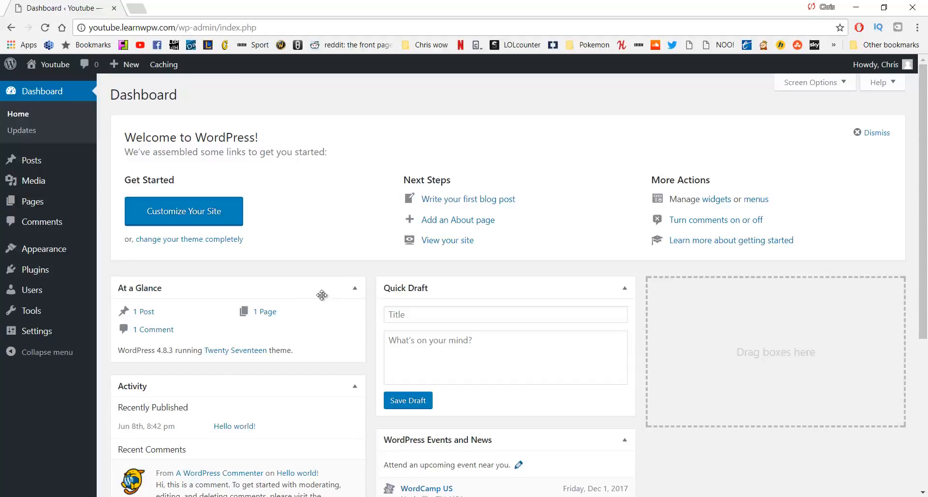
View the Hello world! post on the live site in a new tab, then return to the admin tab
mouse_move(63, 68)
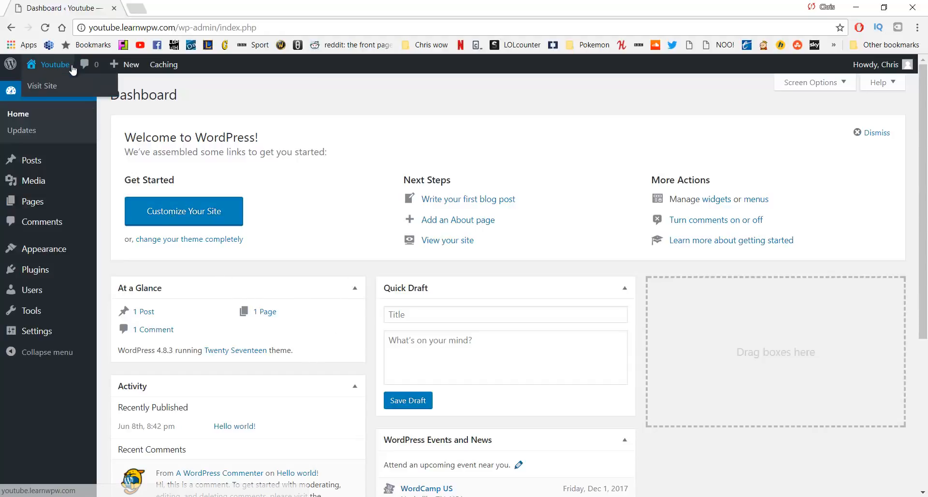
middle_click(58, 89)
click(189, 14)
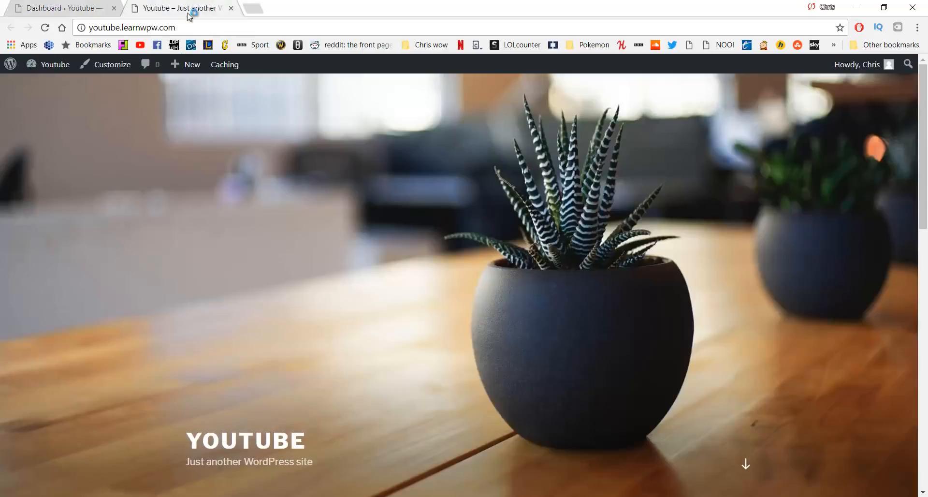
scroll(549, 200, down, 6)
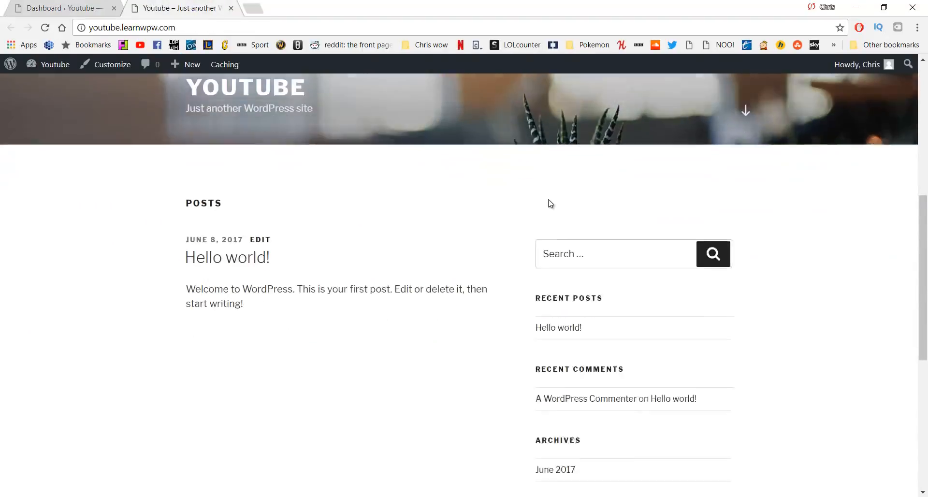
click(560, 326)
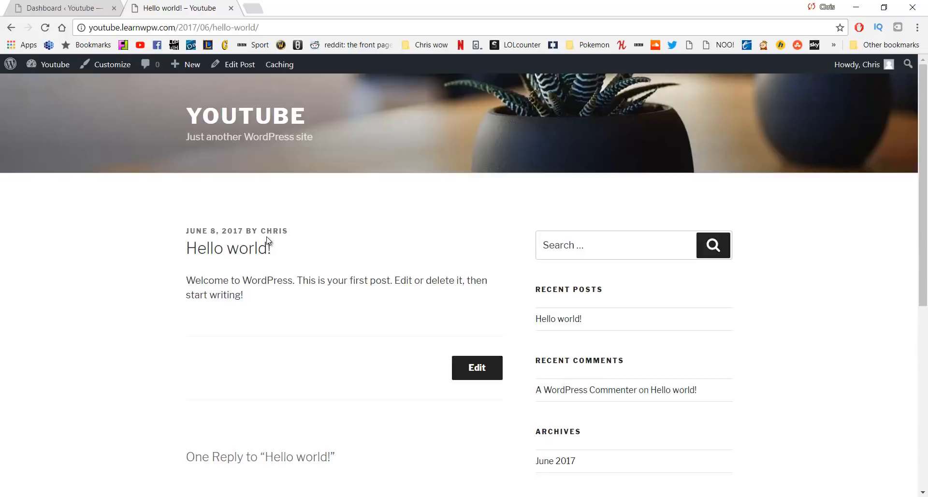
click(57, 5)
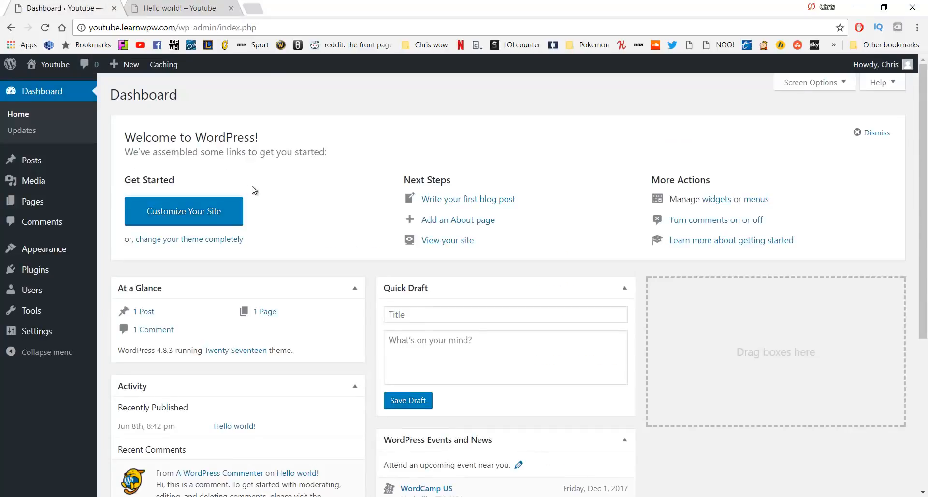
Select the Post name permalink structure in Settings > Permalinks and save it
mouse_move(41, 332)
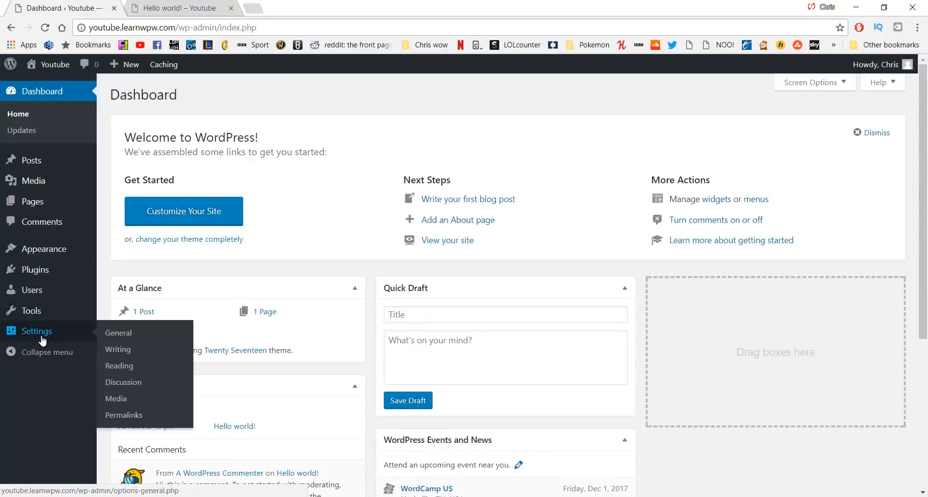
click(124, 414)
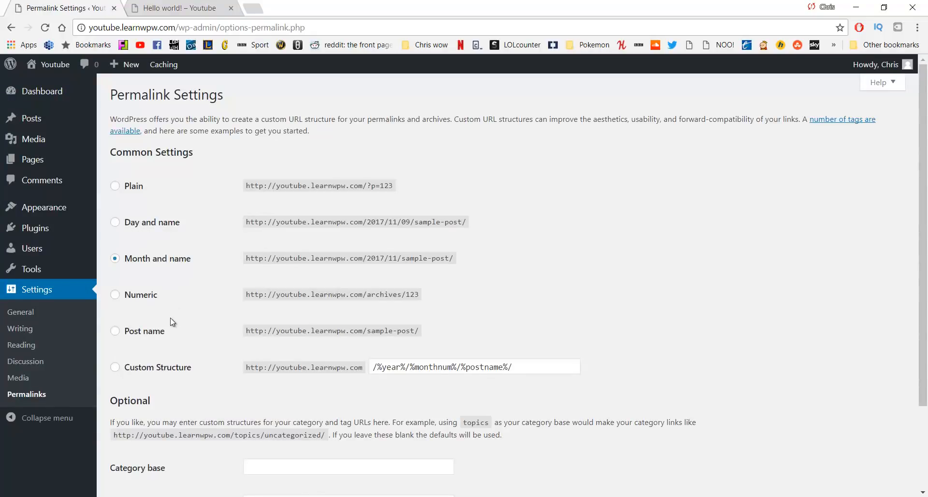
click(149, 334)
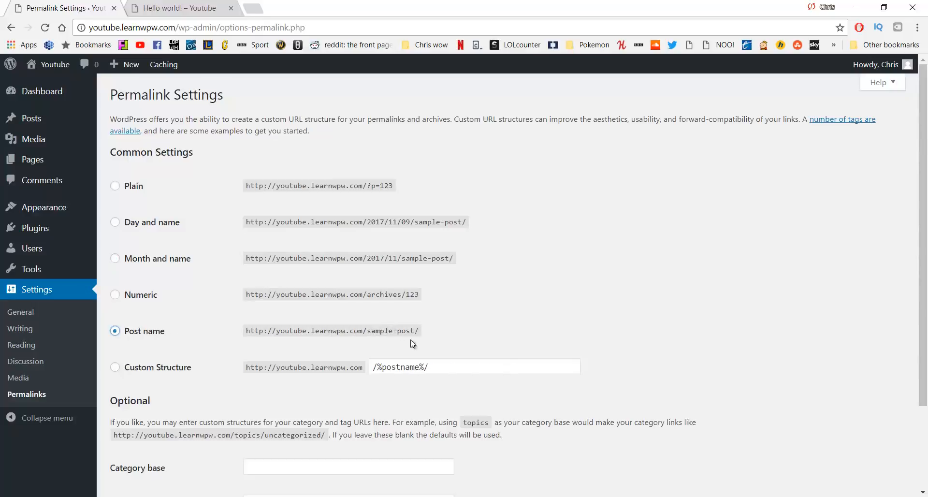
scroll(293, 304, down, 1)
scroll(286, 288, down, 1)
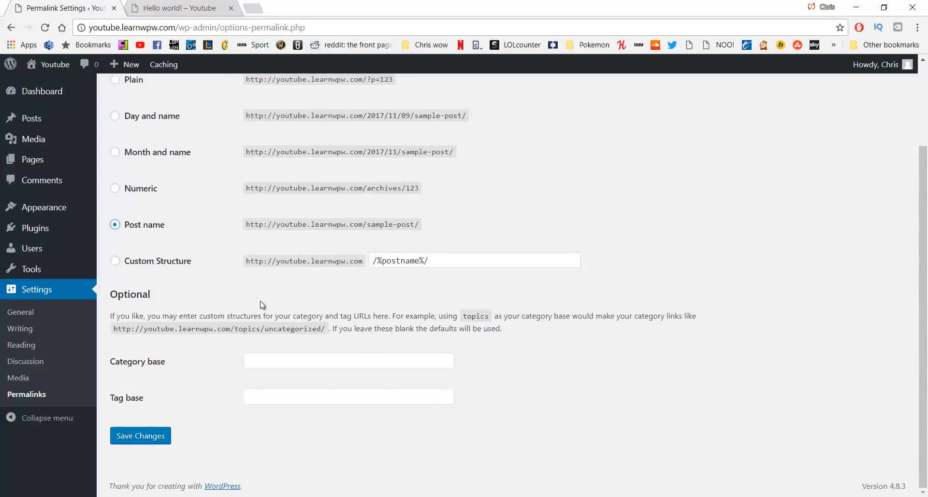
click(145, 437)
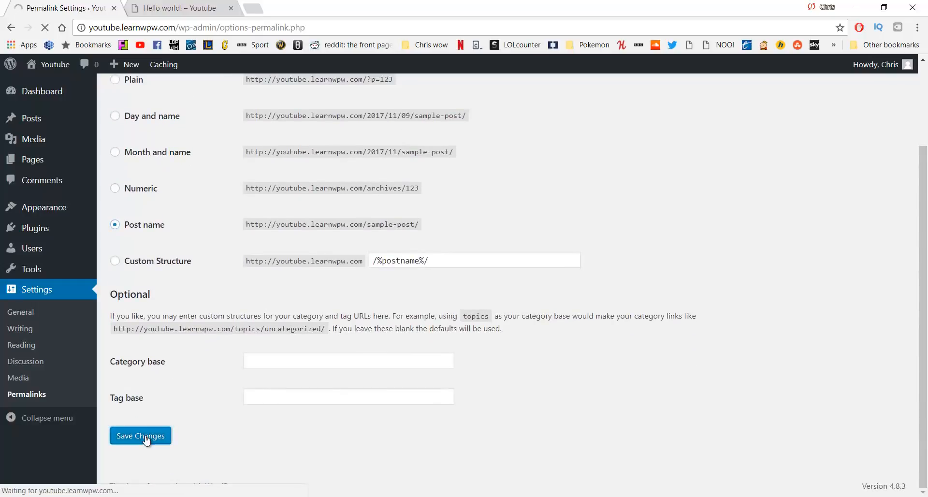
Close the old post tab, reopen the live site and check Hello world! uses /hello-world/
middle_click(171, 12)
middle_click(56, 86)
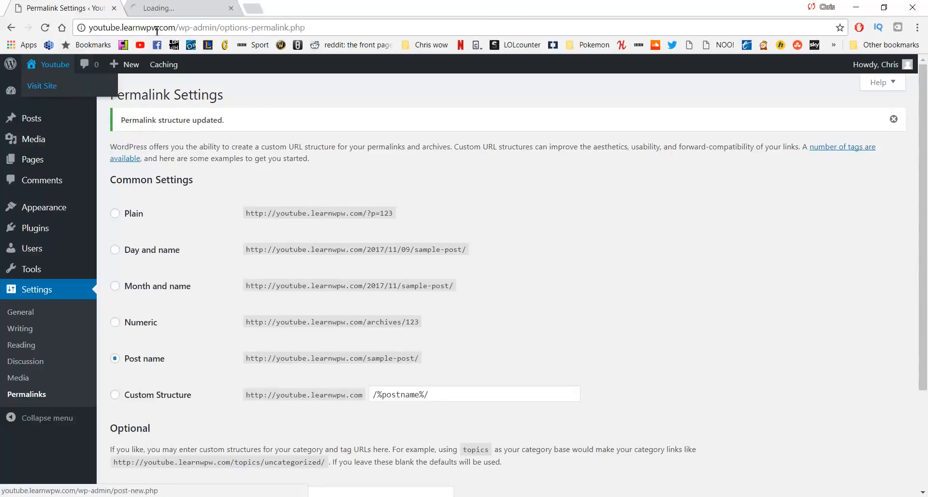
click(175, 8)
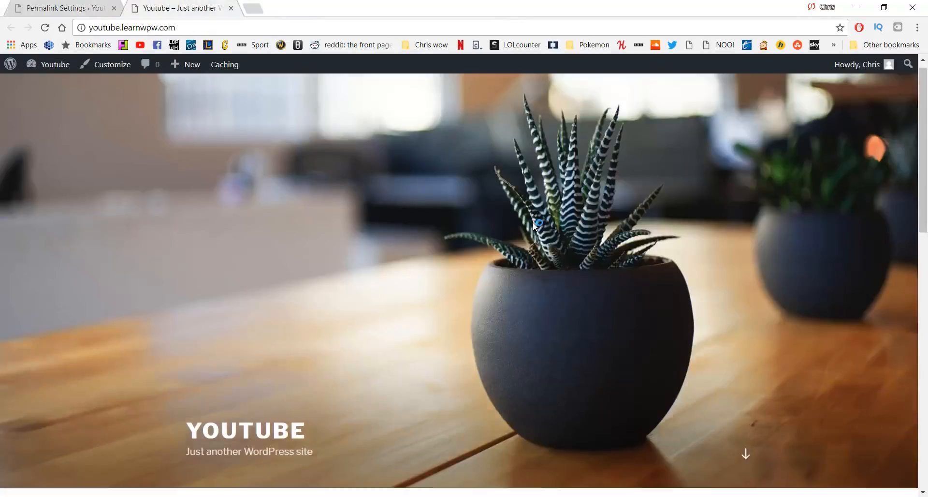
scroll(533, 222, down, 6)
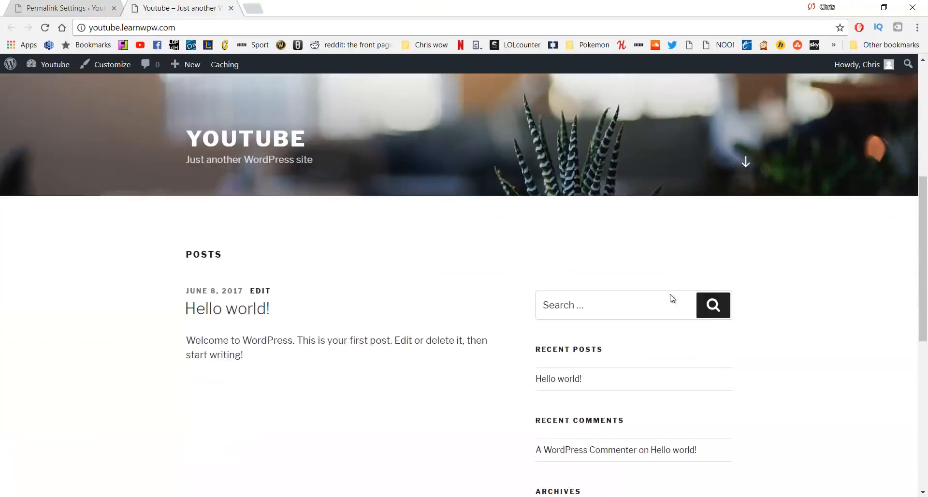
click(558, 379)
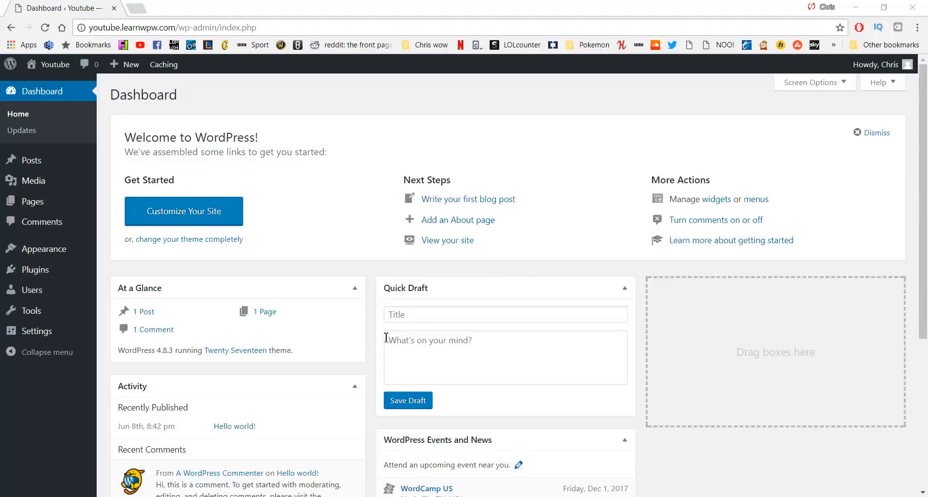
Go to Appearance > Themes and open the Add New theme library
mouse_move(26, 251)
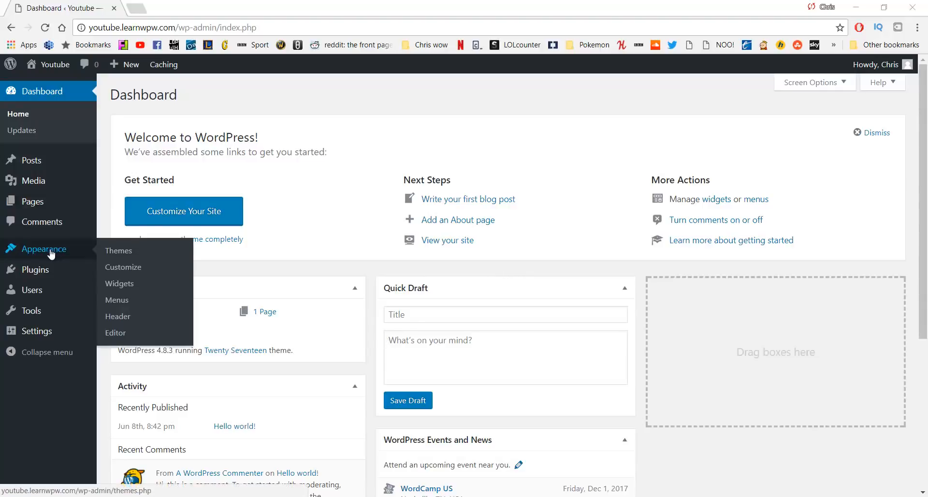
click(118, 254)
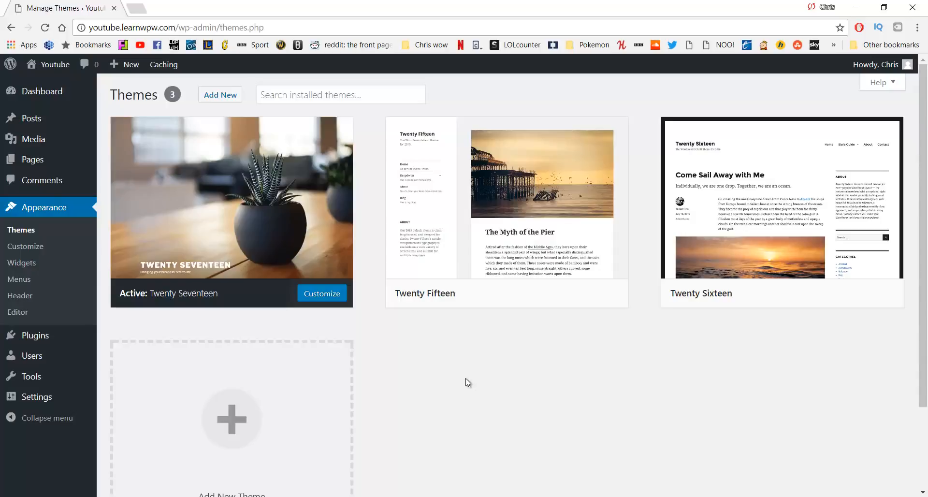
scroll(437, 324, down, 2)
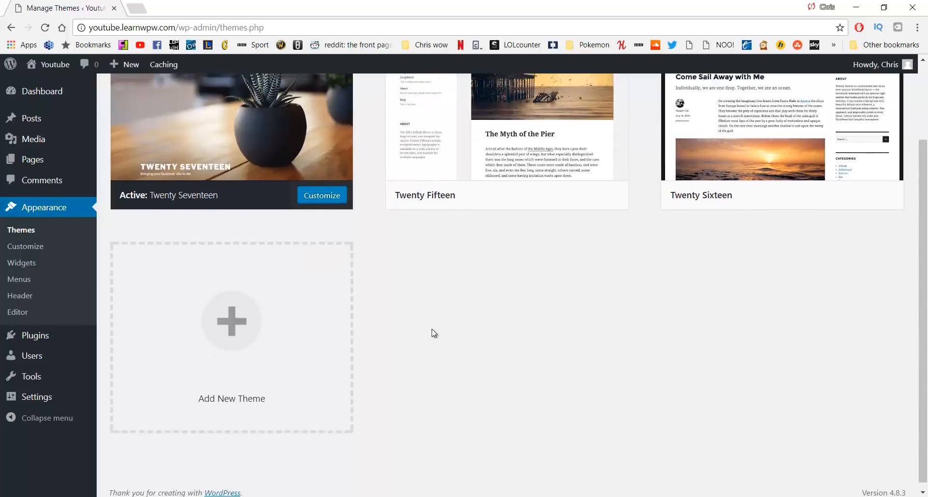
scroll(435, 338, up, 2)
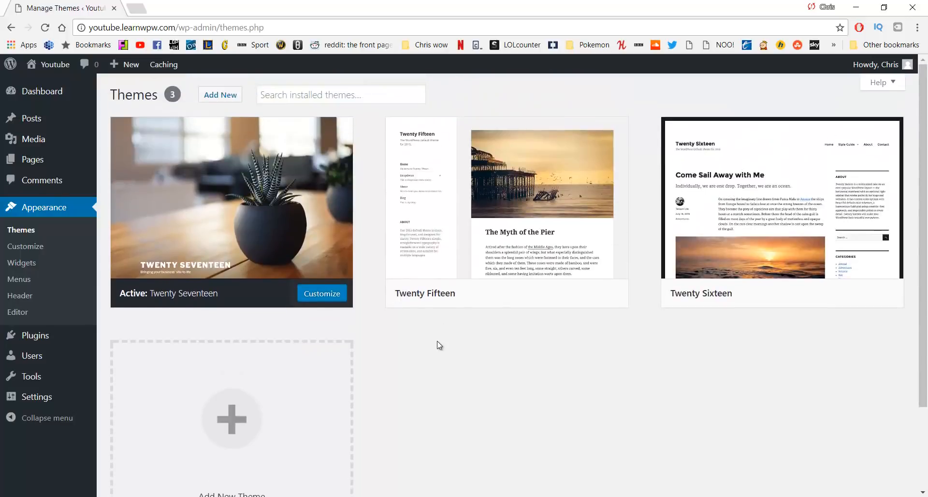
click(219, 94)
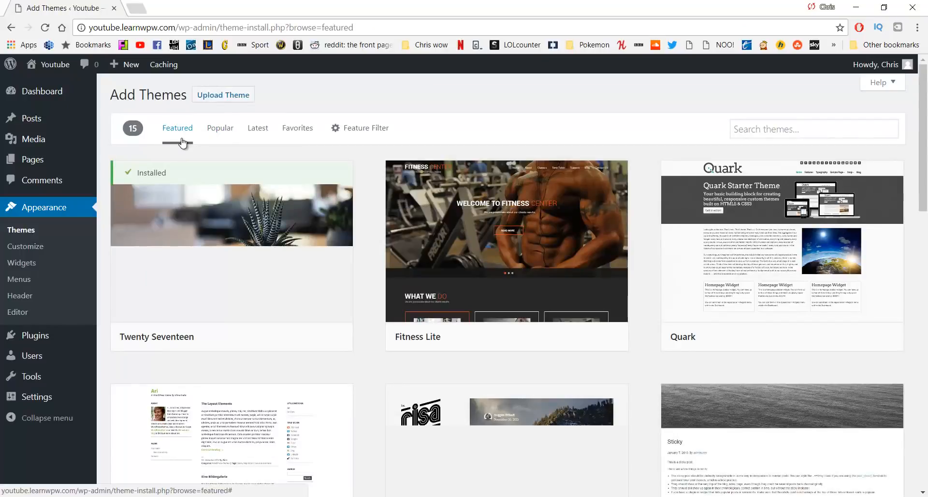
Show the Popular themes, then preview Twenty Fourteen's details and close the preview
scroll(324, 184, down, 9)
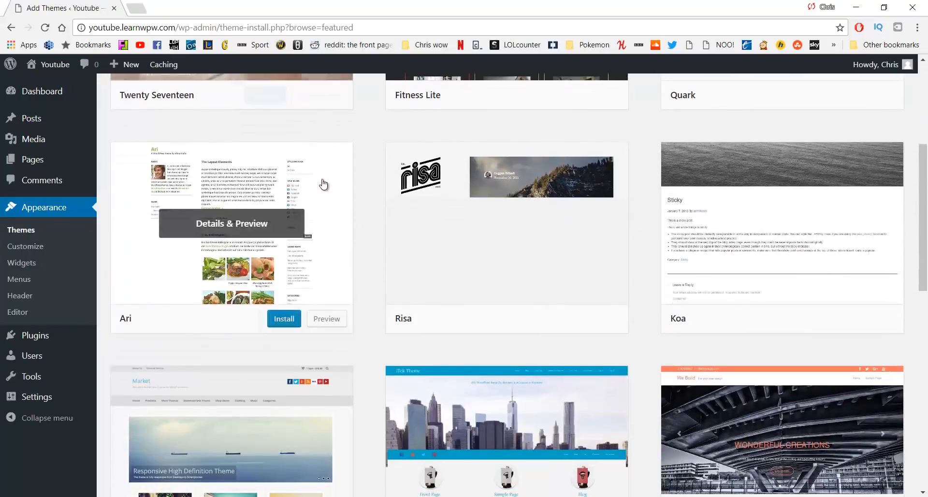
scroll(286, 266, up, 9)
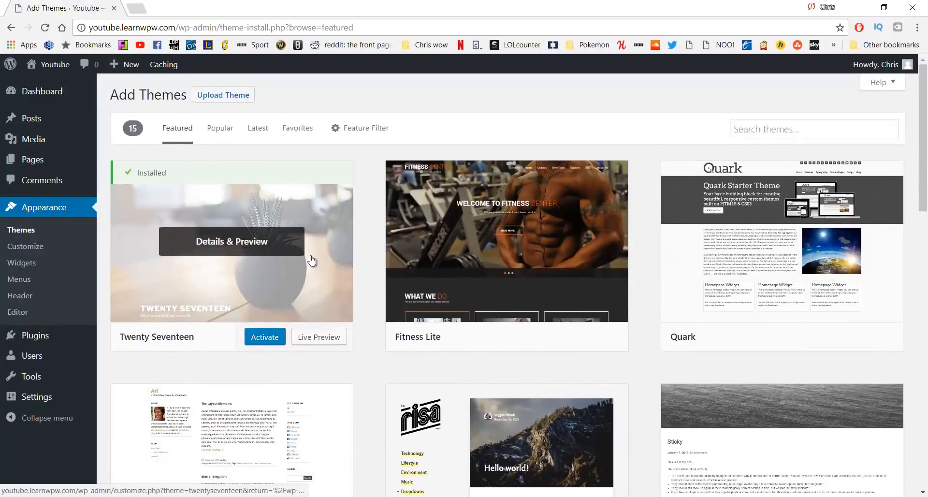
click(226, 139)
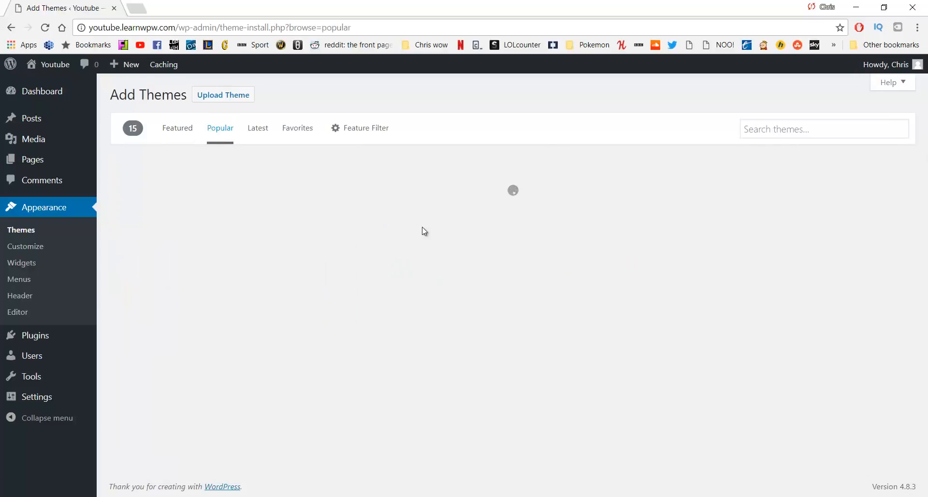
scroll(560, 261, down, 4)
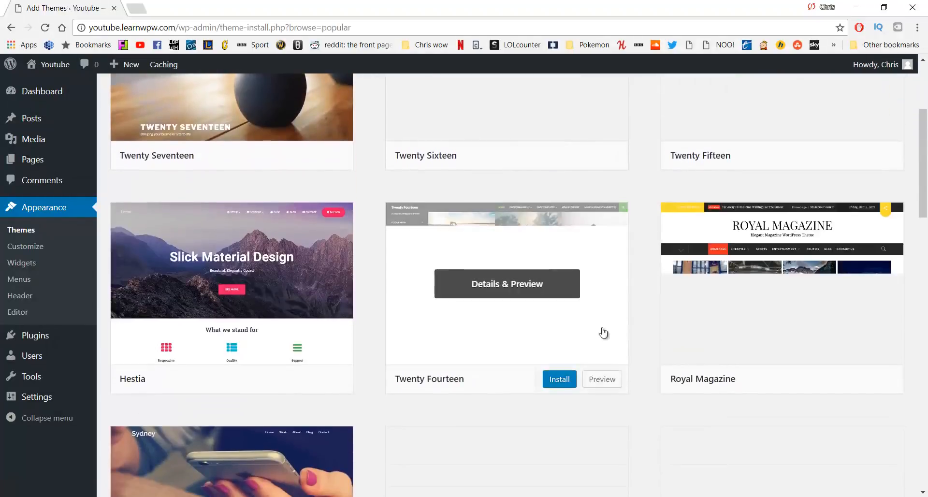
click(498, 288)
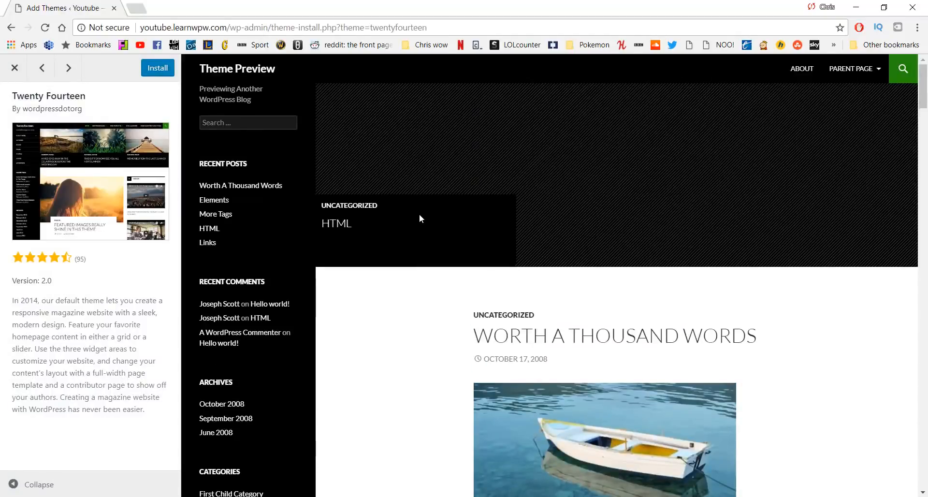
click(11, 69)
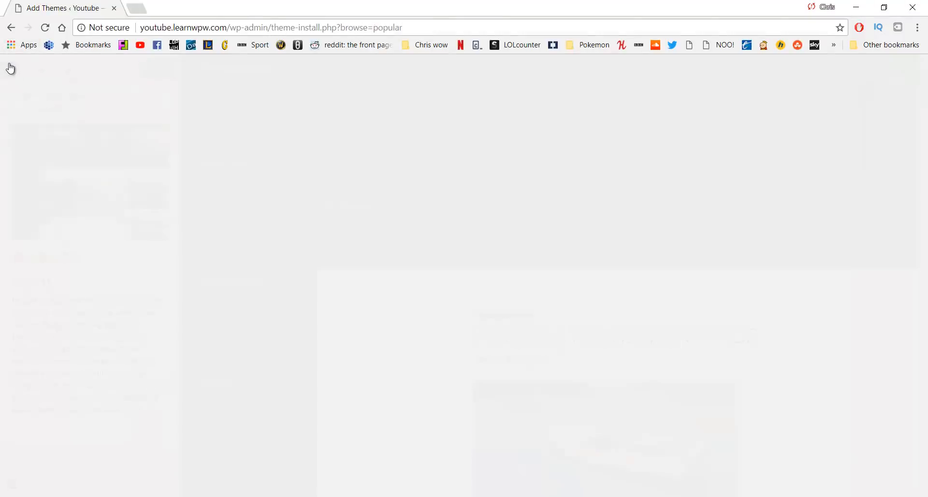
scroll(638, 235, up, 4)
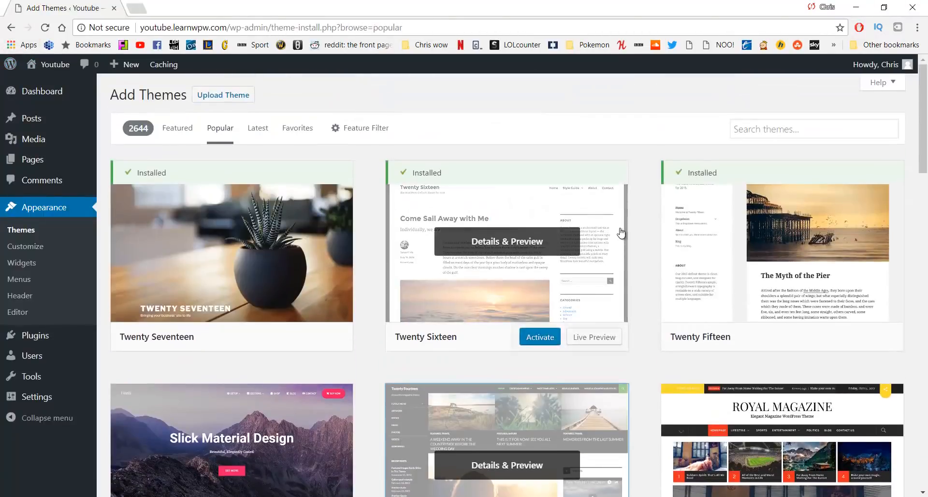
Search the theme library for 'Oceanw', then install OceanWP and activate it
click(765, 129)
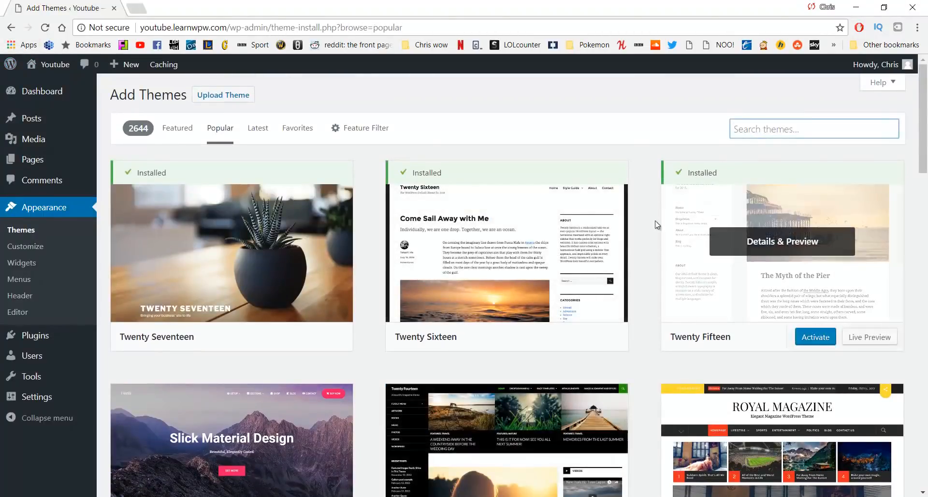
text(Oce)
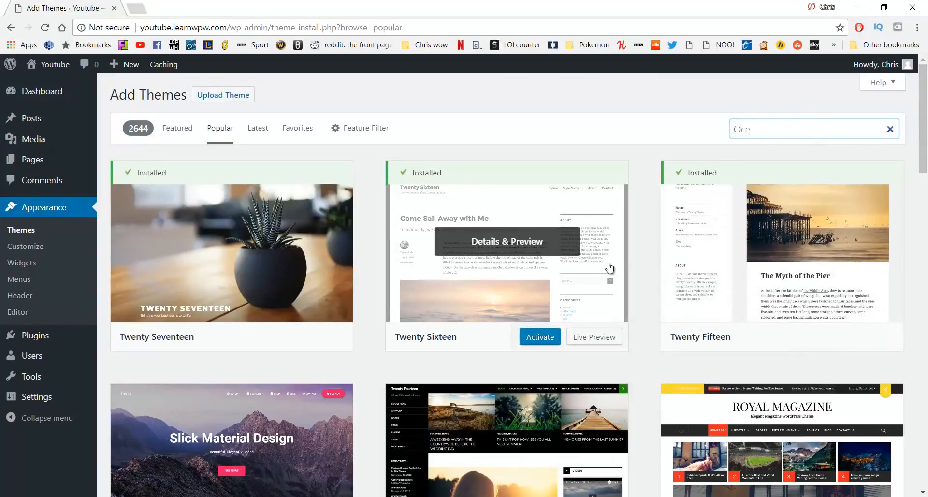
text(anwp)
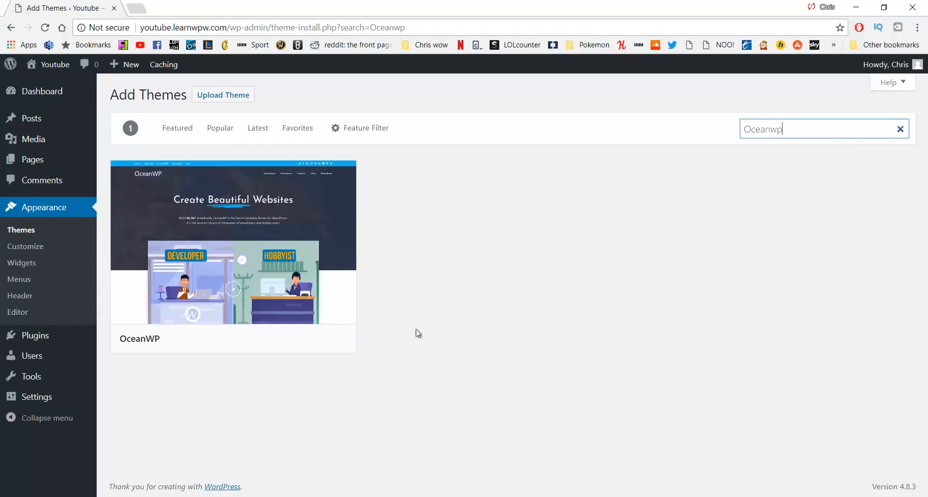
mouse_move(213, 255)
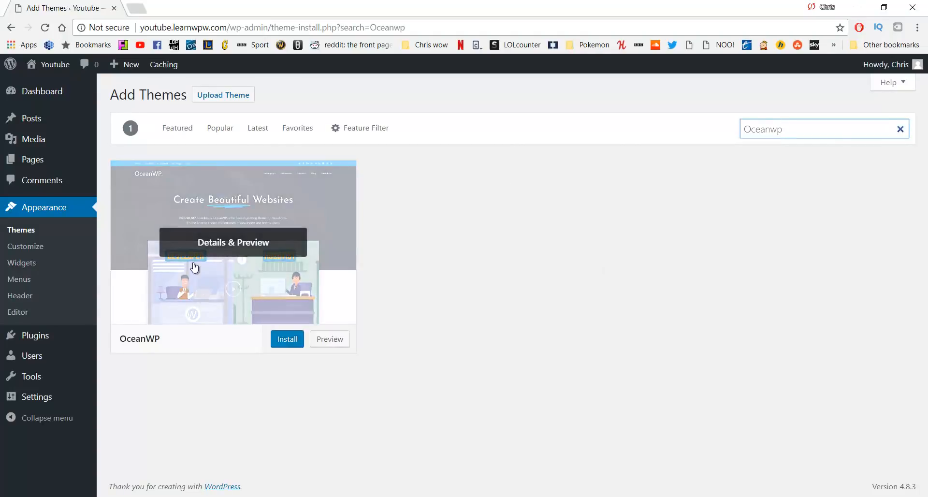
click(287, 340)
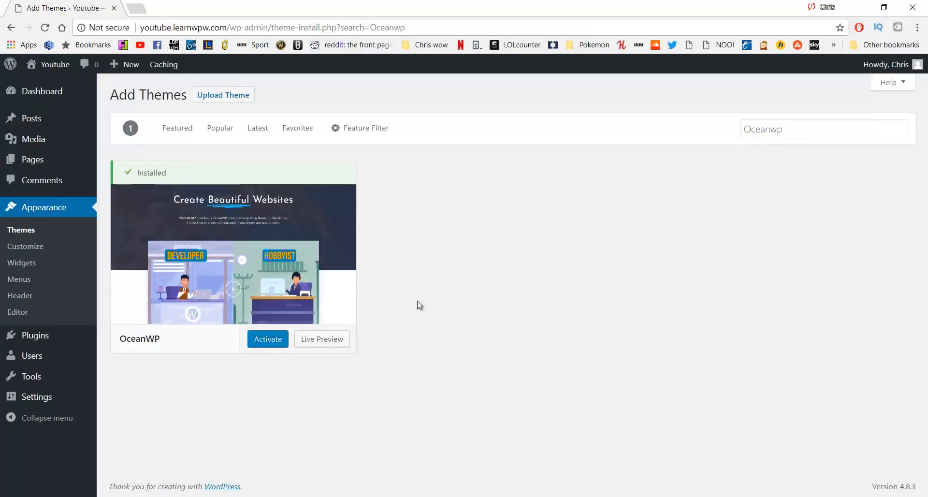
click(265, 350)
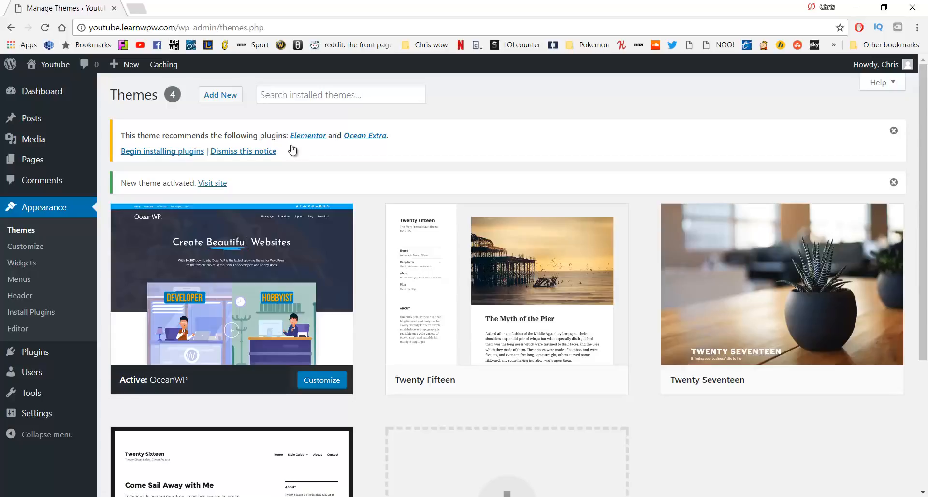
Bulk-install the recommended Elementor and Ocean Extra plugins, then return to the Dashboard
click(155, 152)
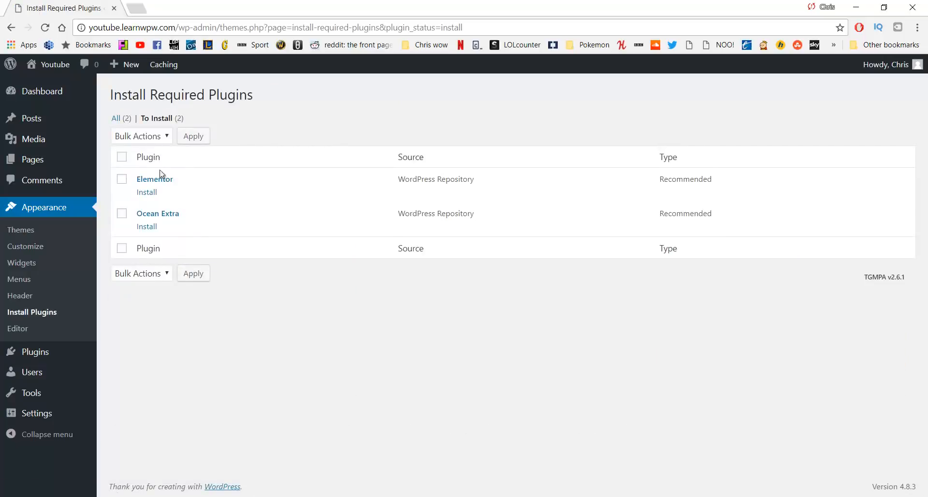
click(121, 179)
click(121, 214)
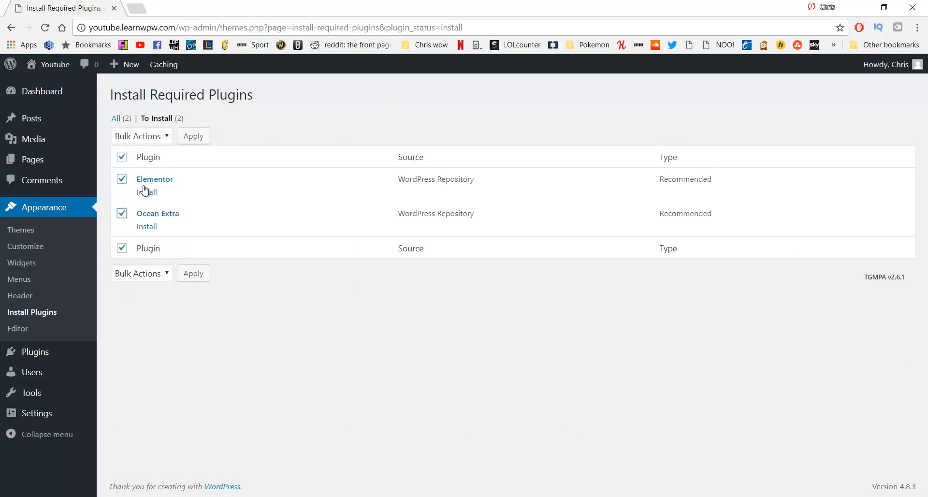
click(158, 137)
click(147, 160)
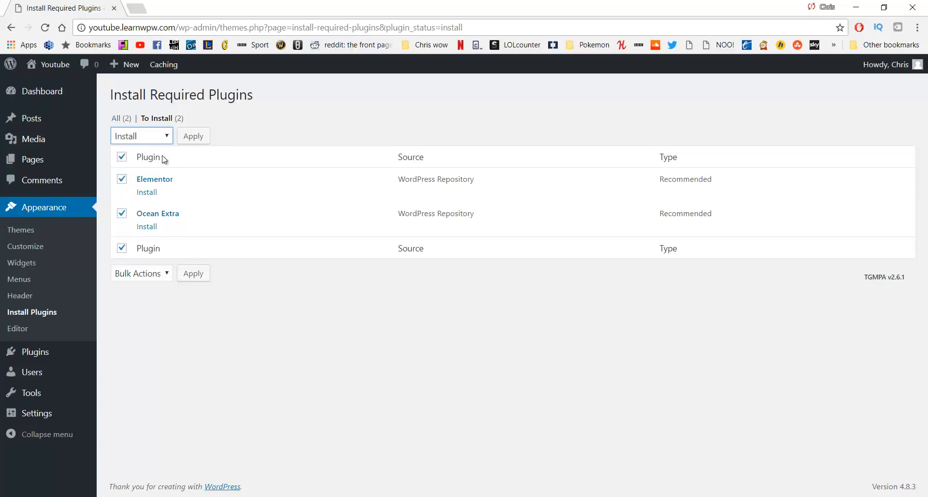
click(193, 140)
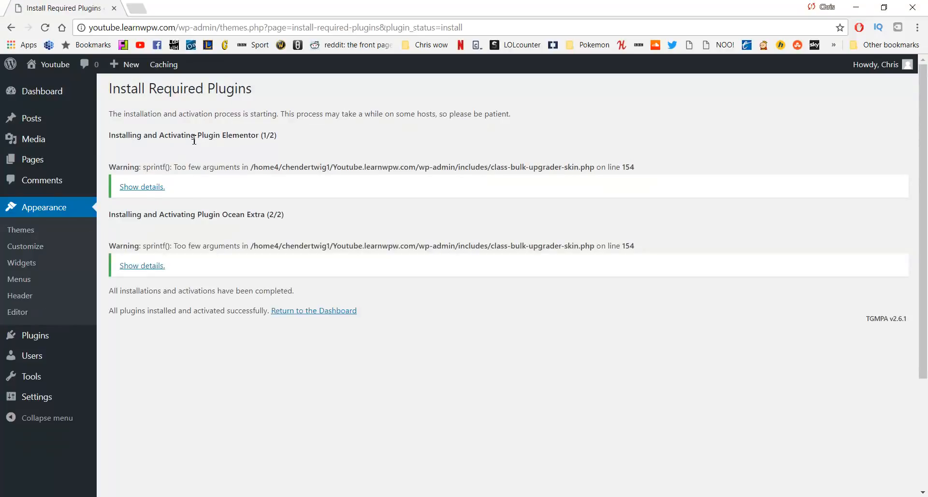
click(293, 313)
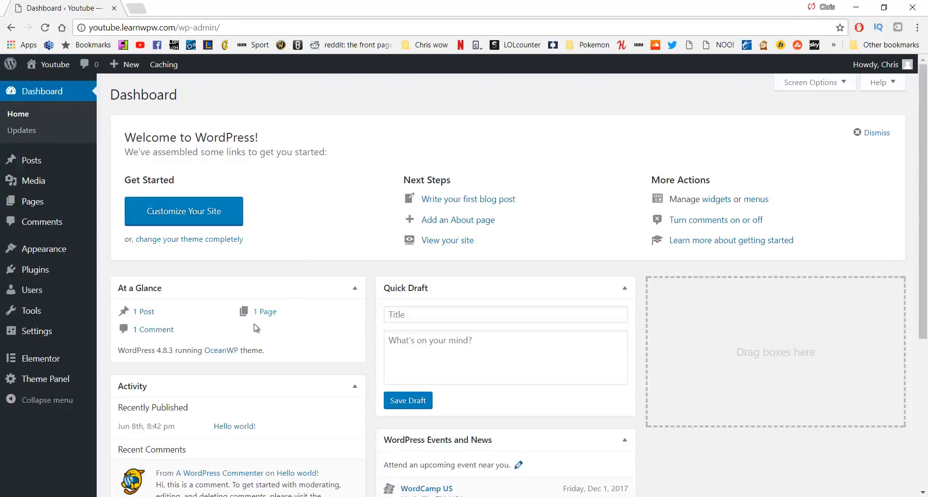
middle_click(63, 71)
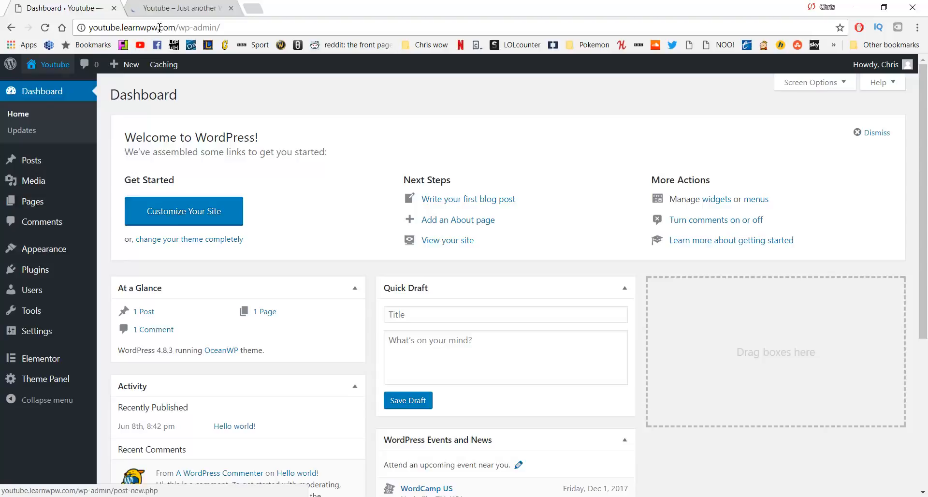
click(184, 8)
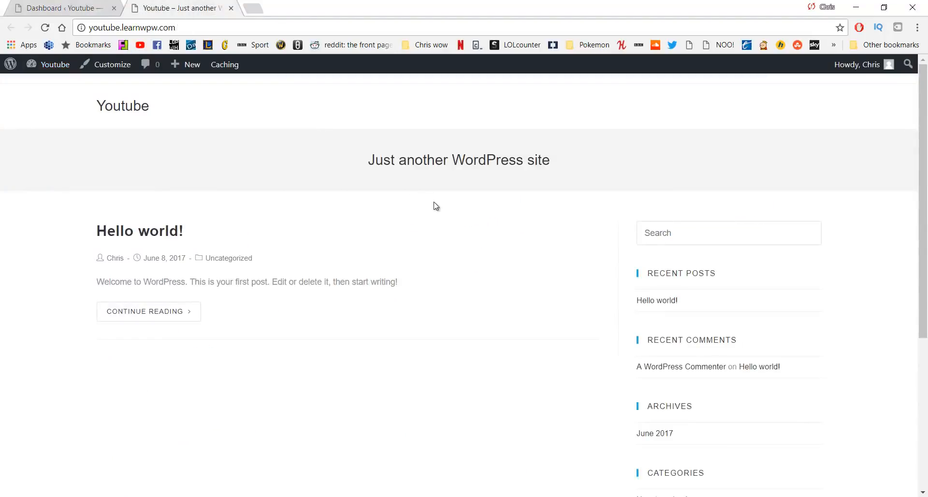
scroll(435, 205, down, 5)
scroll(435, 206, up, 5)
key(ctrl+w)
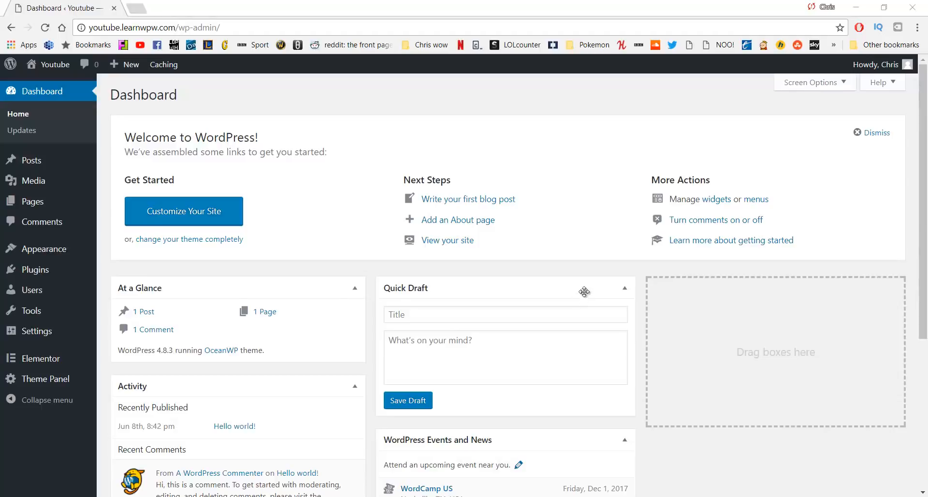
Move the Sample Page to the Trash from Pages > All Pages
mouse_move(73, 203)
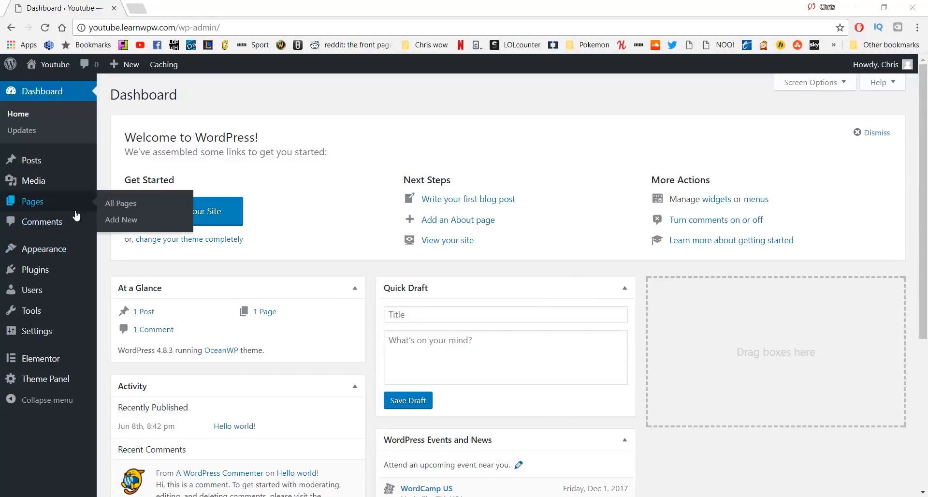
click(109, 212)
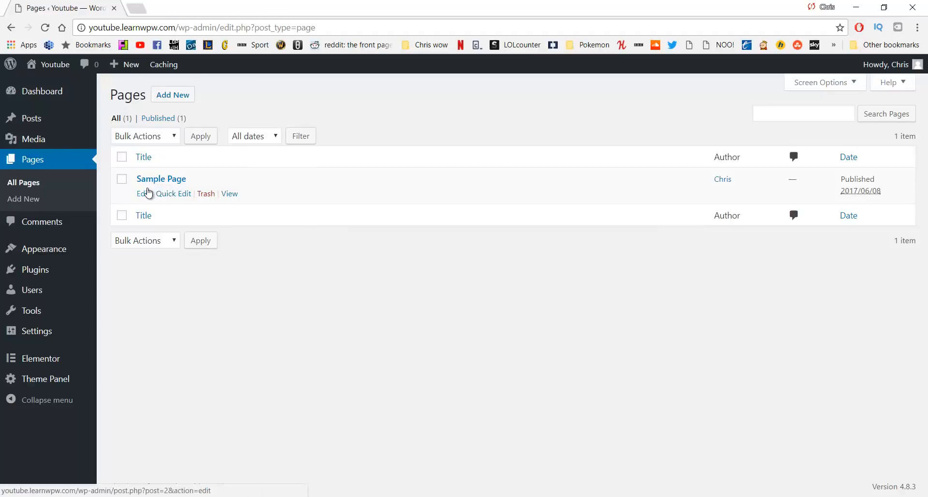
click(122, 180)
click(206, 194)
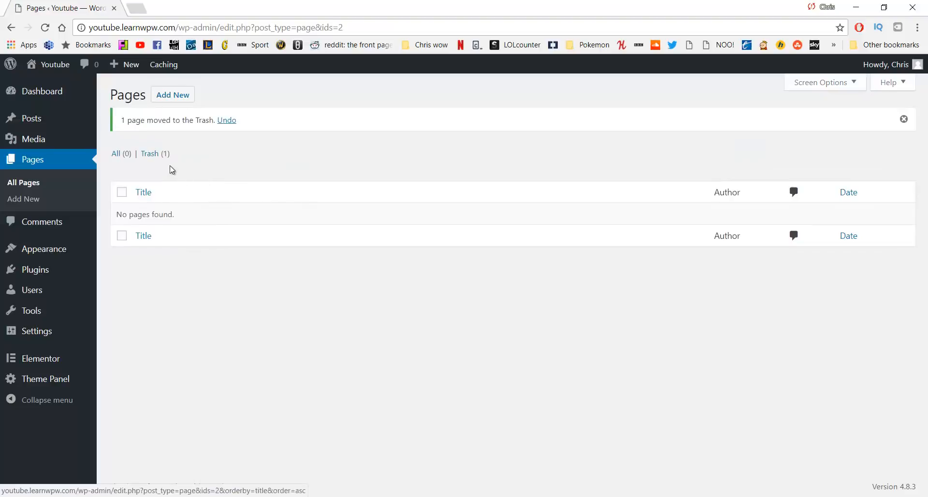
Permanently delete Sample Page from the Trash, then start a blank new page
click(154, 154)
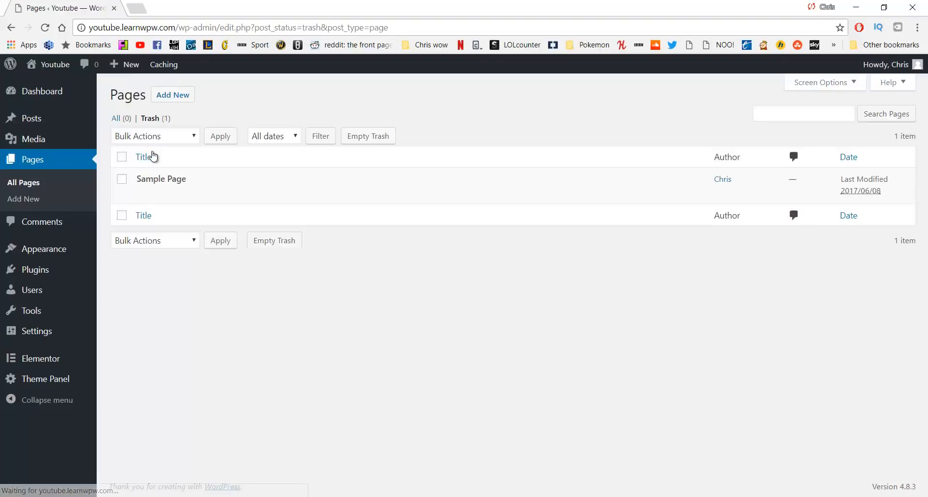
click(122, 179)
click(181, 194)
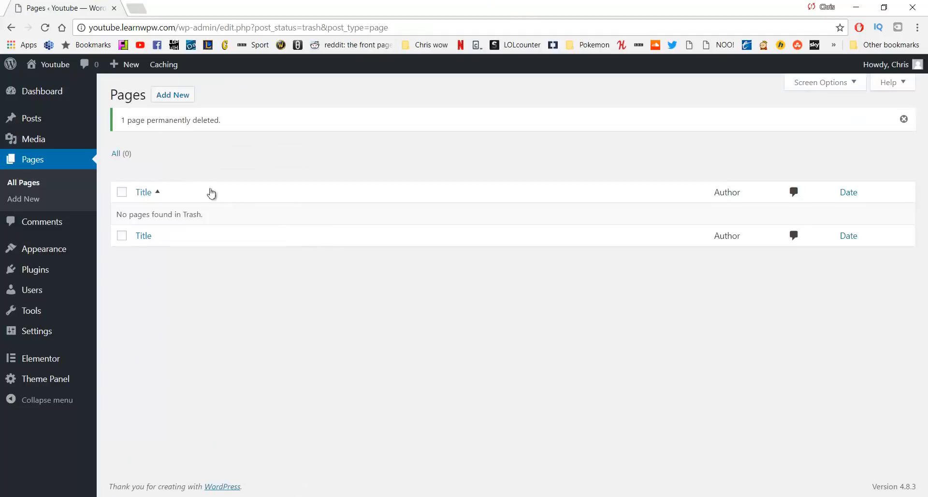
click(169, 100)
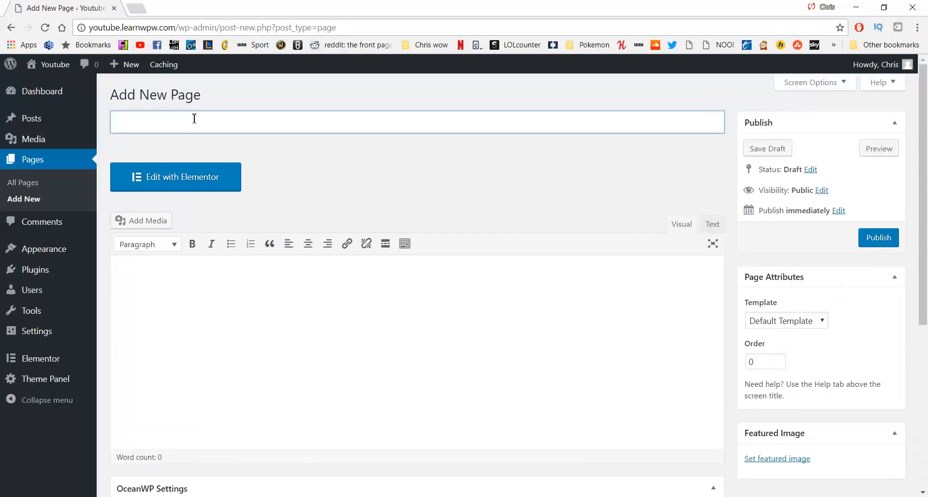
Title the new page 'Home' and publish it
text(Home)
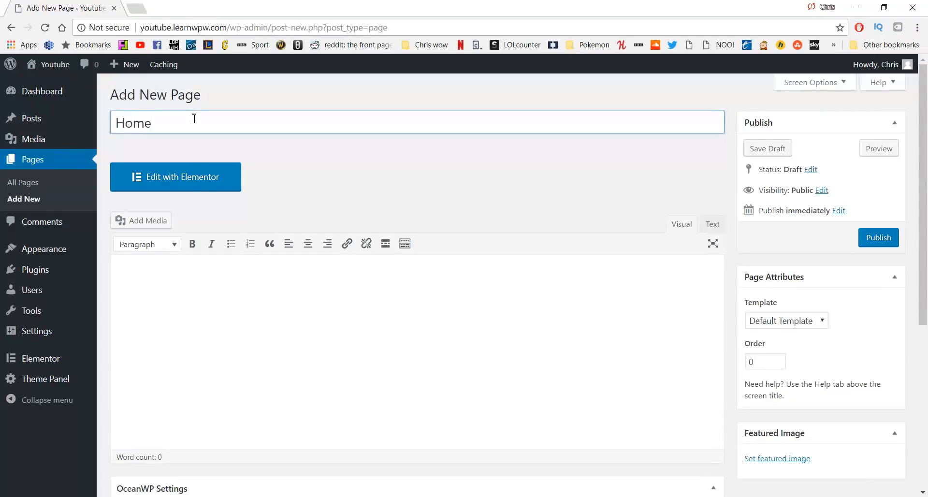
click(872, 245)
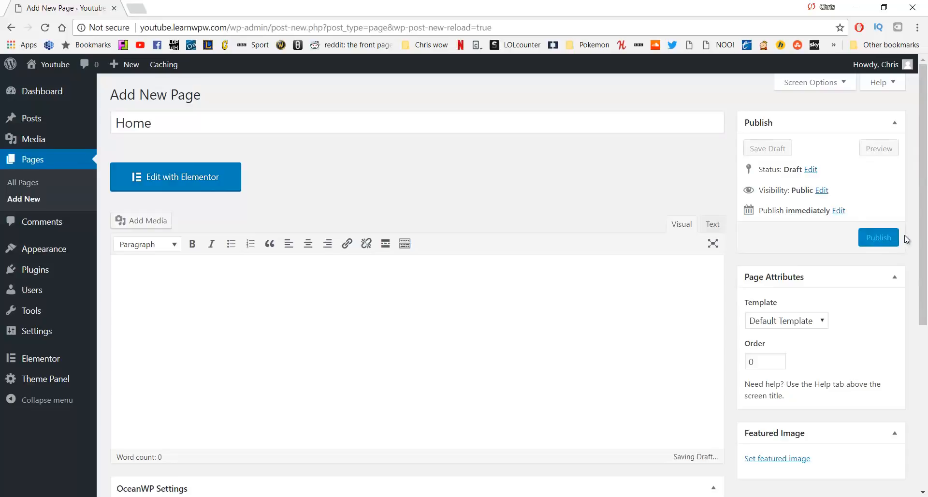
click(887, 239)
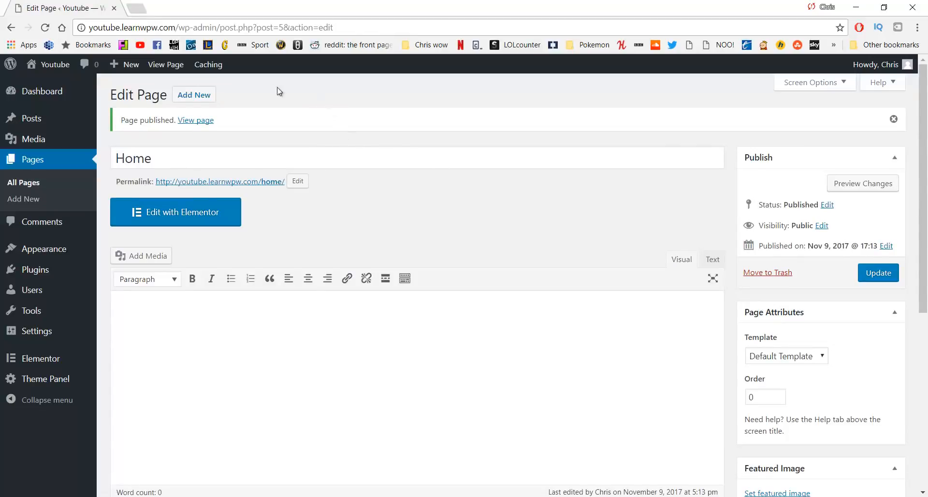
Create another page titled 'About' and publish it
click(203, 97)
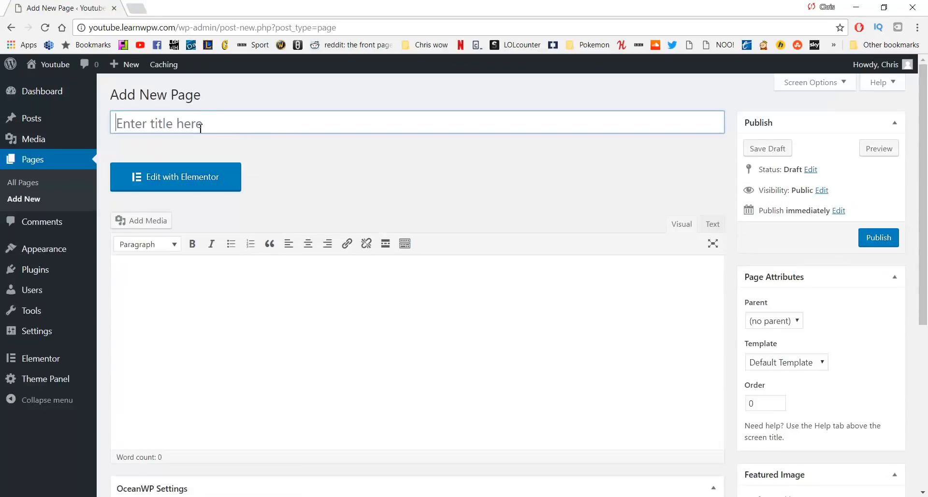
click(201, 128)
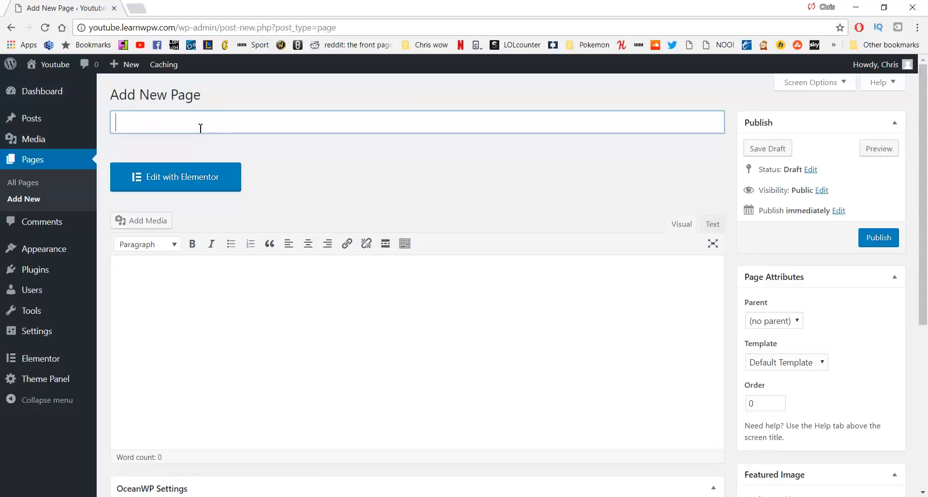
text(About)
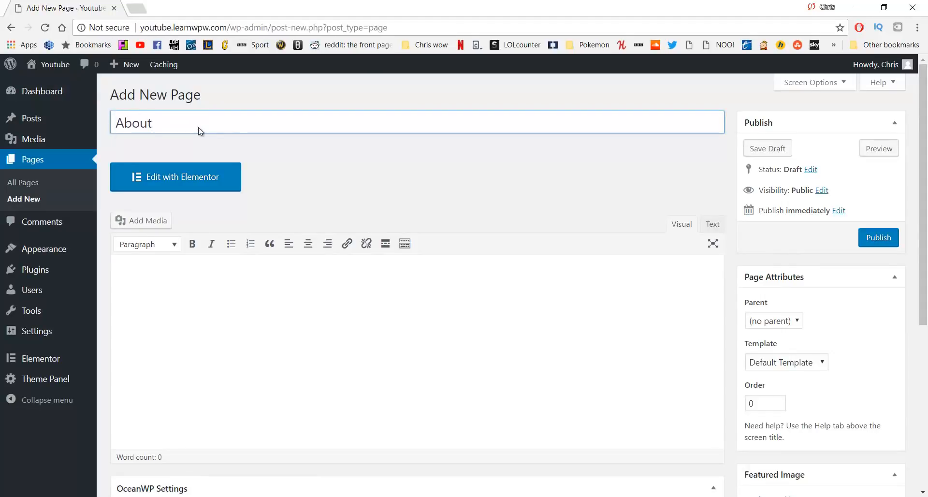
click(876, 239)
click(876, 239)
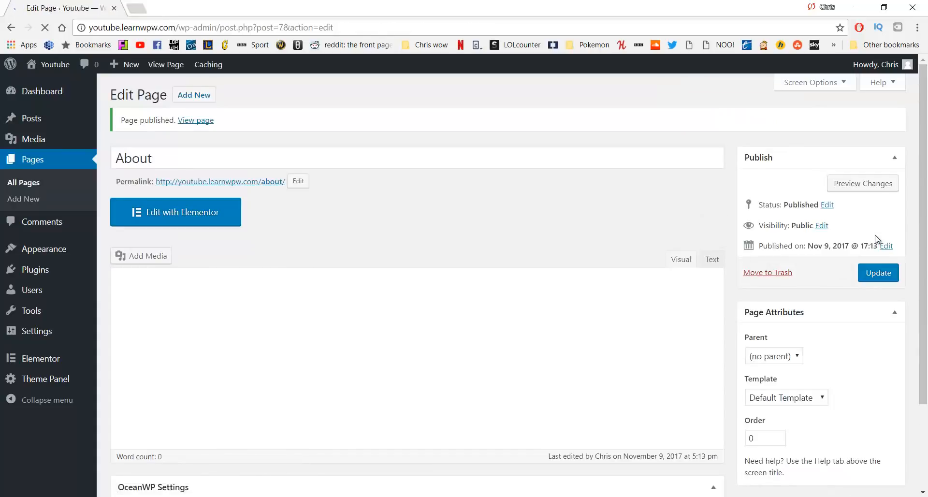
Replace the About page's title with 'Our Work'
click(305, 156)
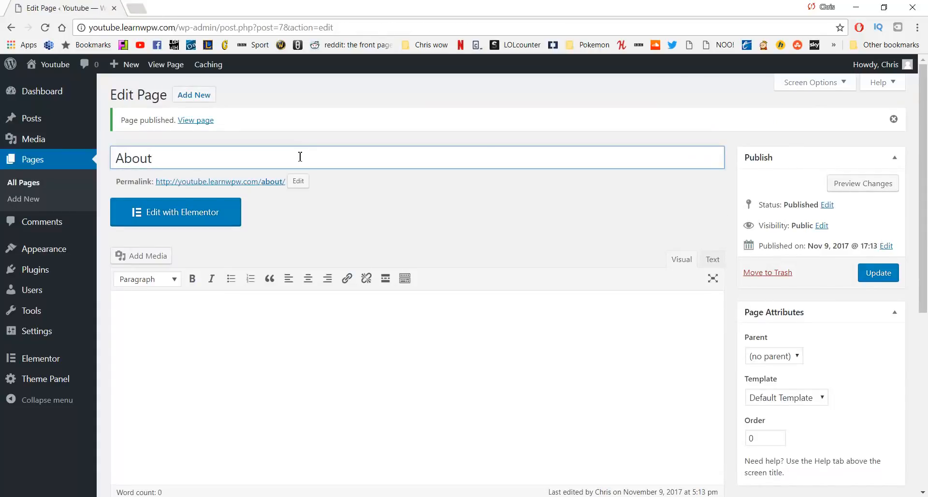
key(ctrl+a)
key(BackSpace)
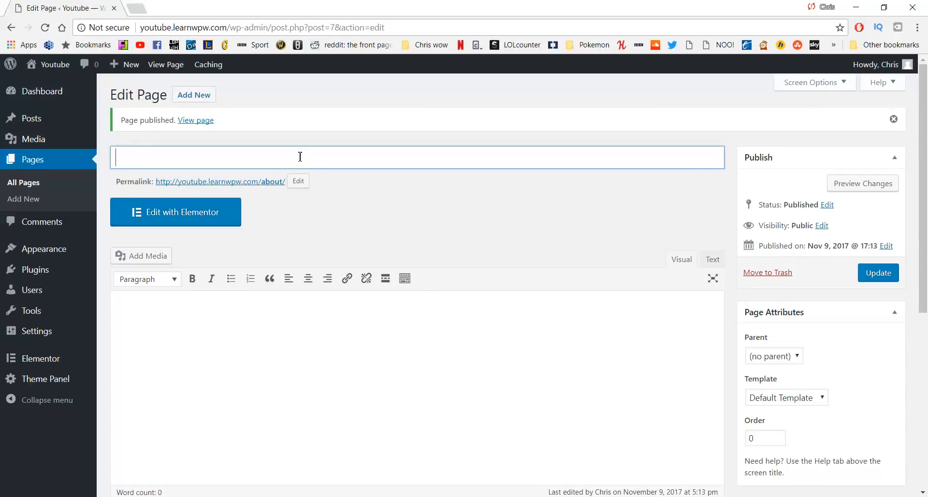
text(Our Work)
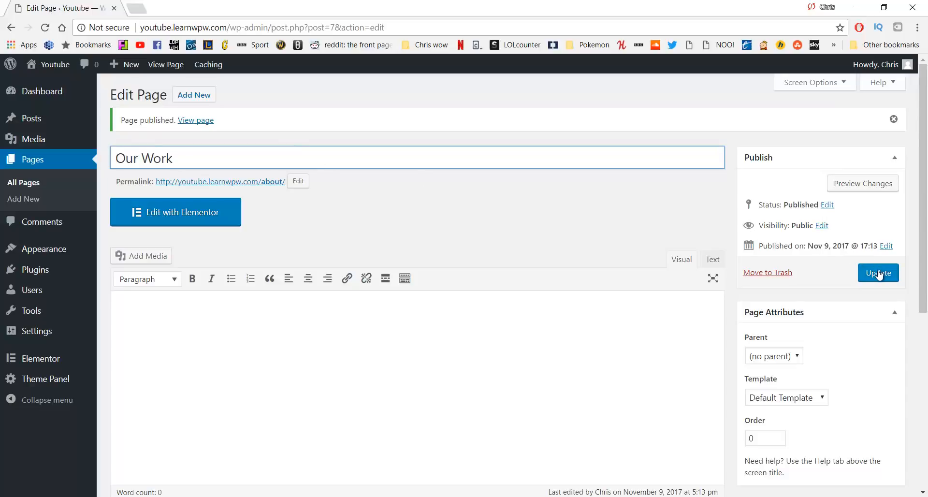
Leave the unsaved title change, then publish a new page titled 'Our Work'
click(182, 100)
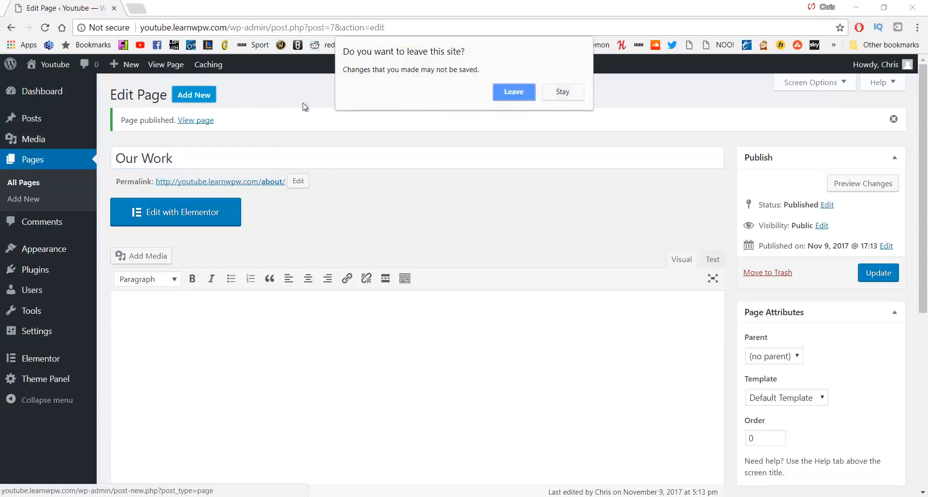
click(532, 92)
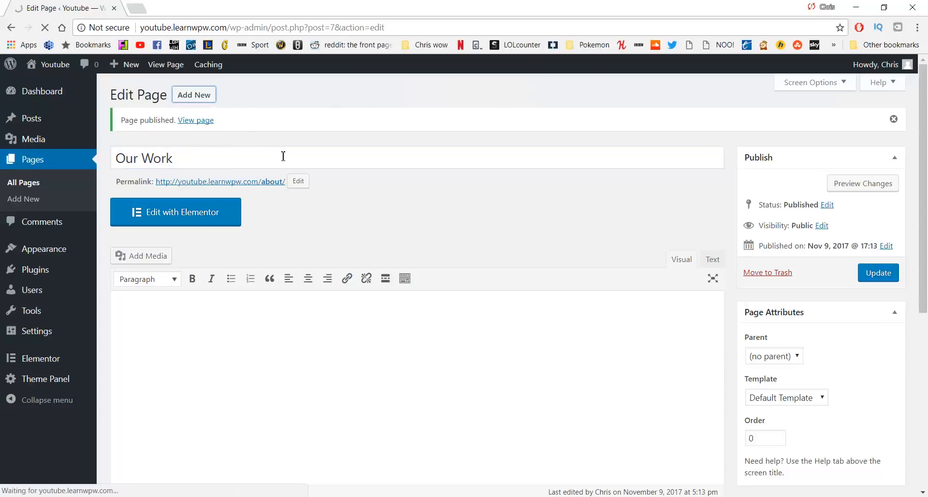
text(Our Work)
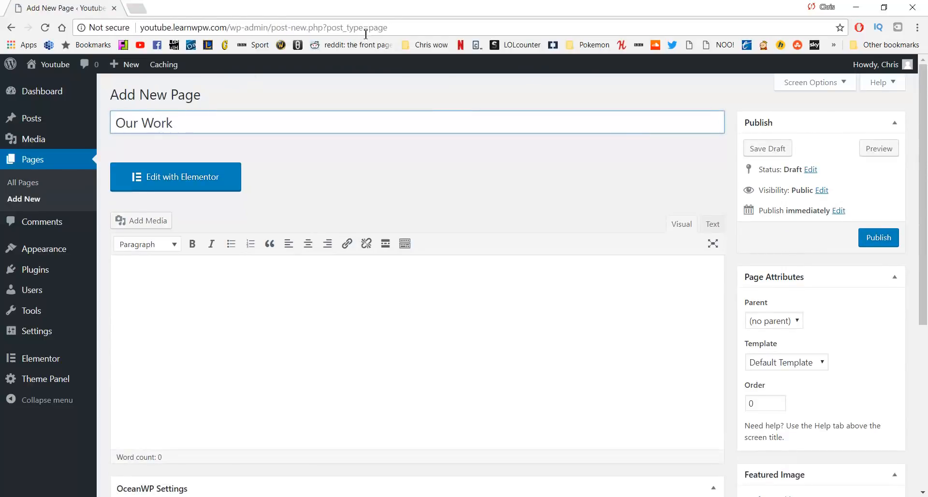
click(874, 238)
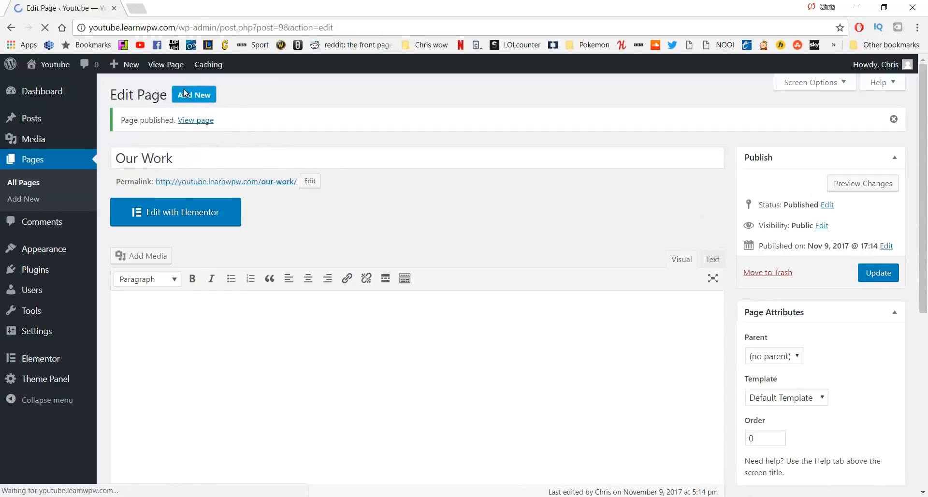
Publish a new page titled 'Services'
click(185, 93)
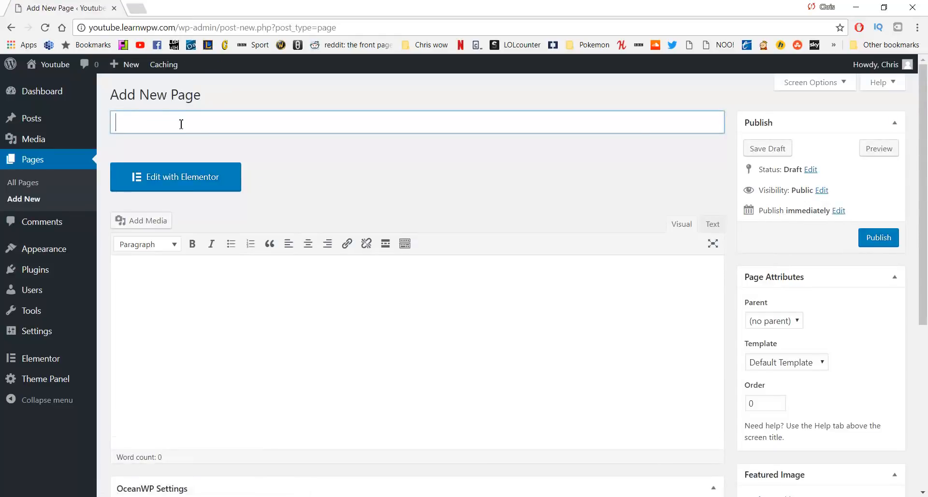
text(Services)
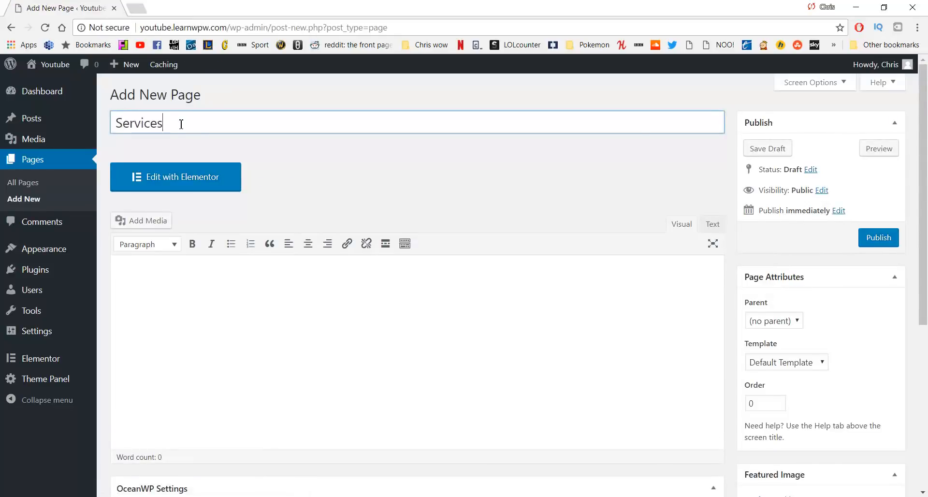
click(869, 240)
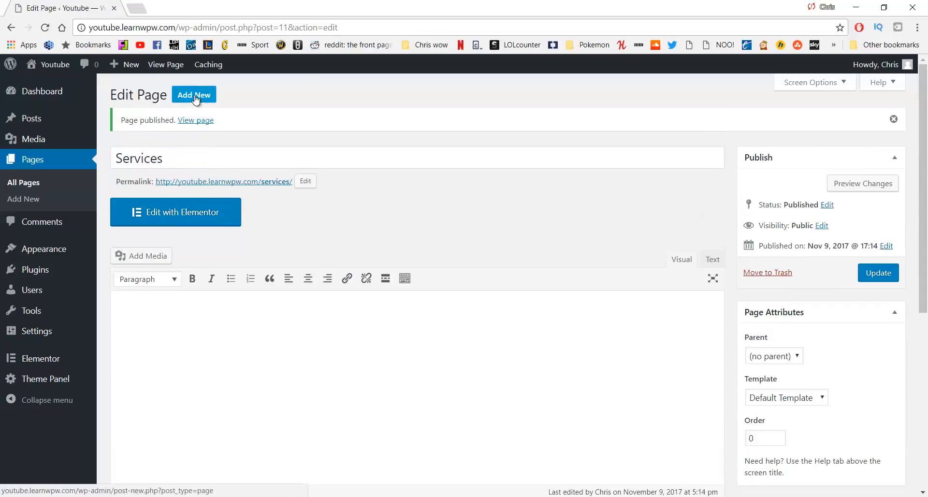
Publish a new page titled 'Contact' and return to the All Pages list
click(195, 96)
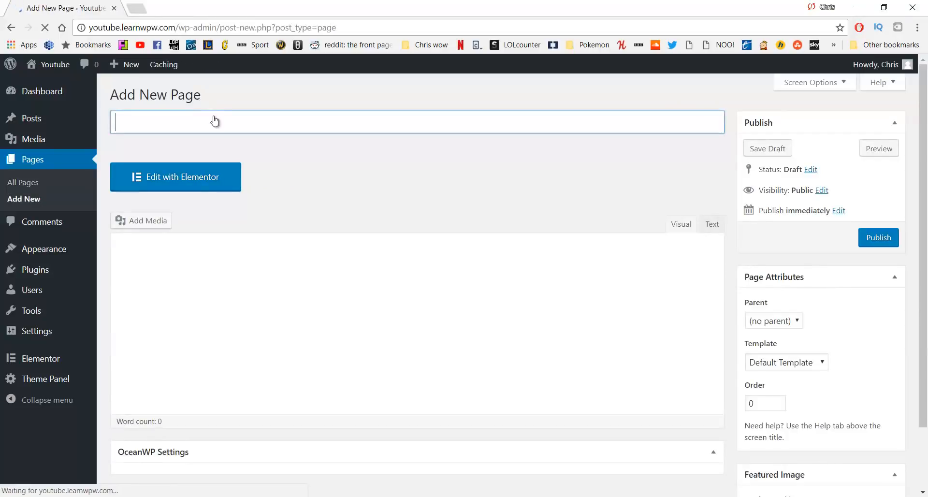
text(Contact)
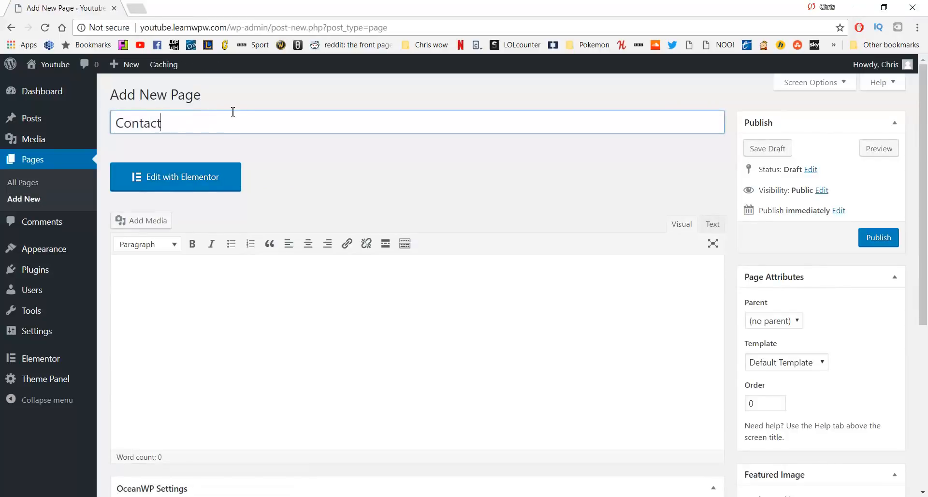
click(872, 237)
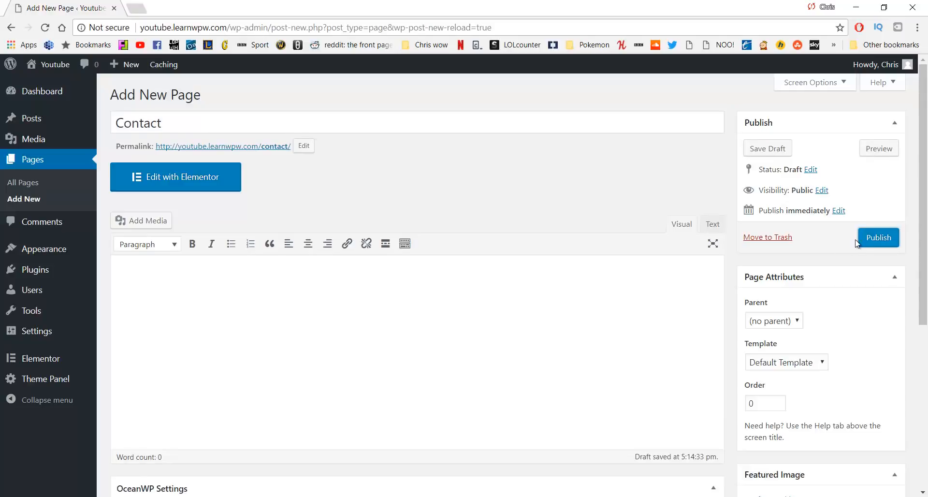
click(876, 236)
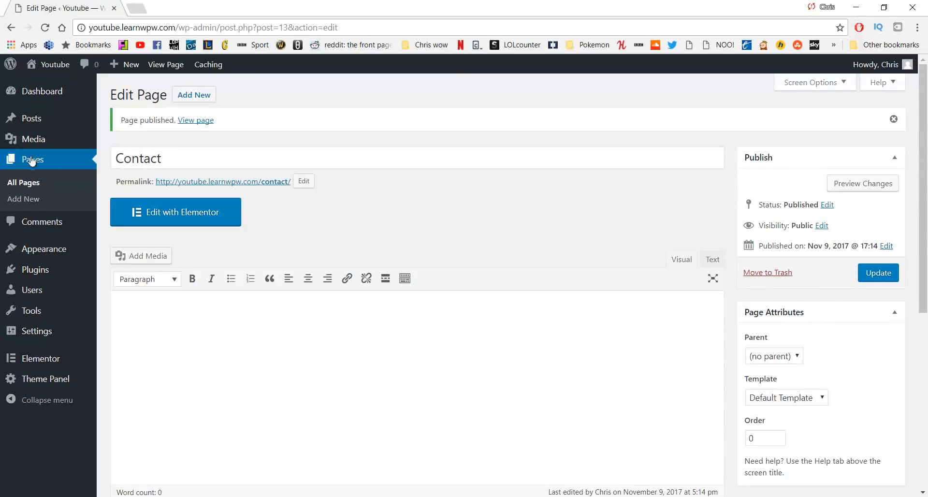
click(20, 182)
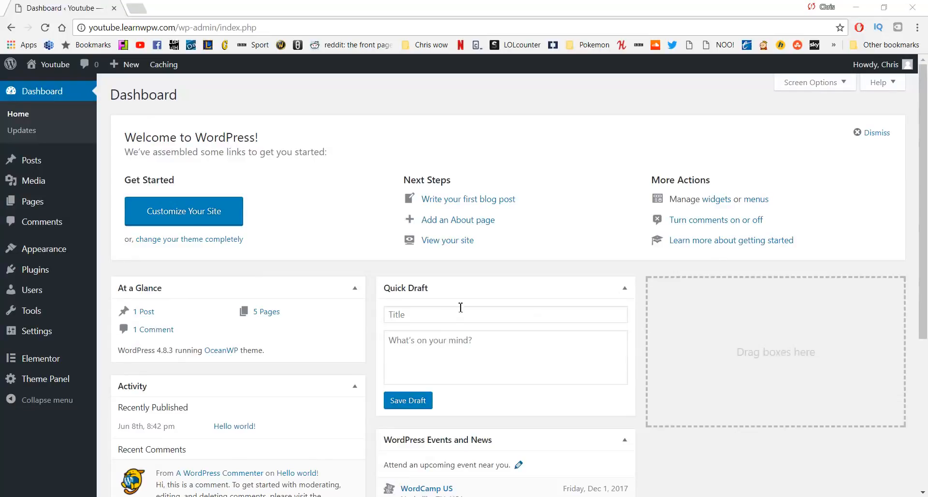
Visit the live site in a new tab and launch Customize from its admin bar
mouse_move(50, 70)
click(48, 91)
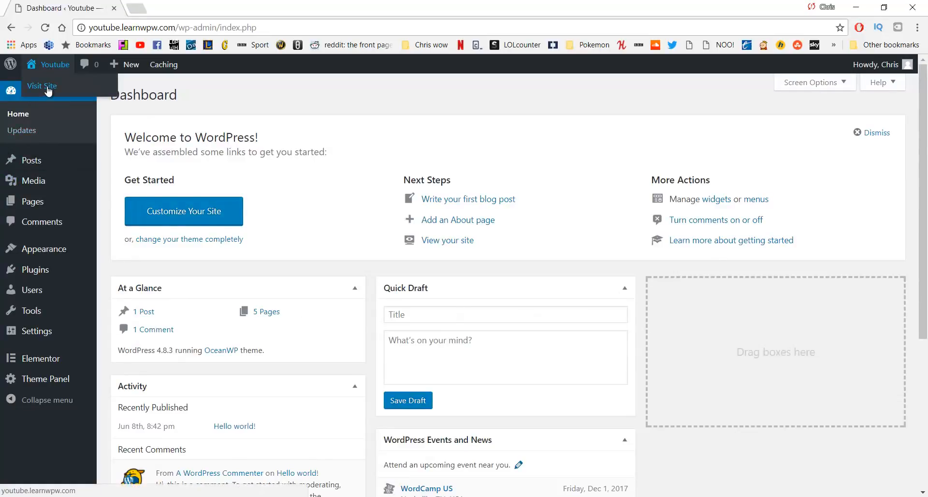
click(173, 8)
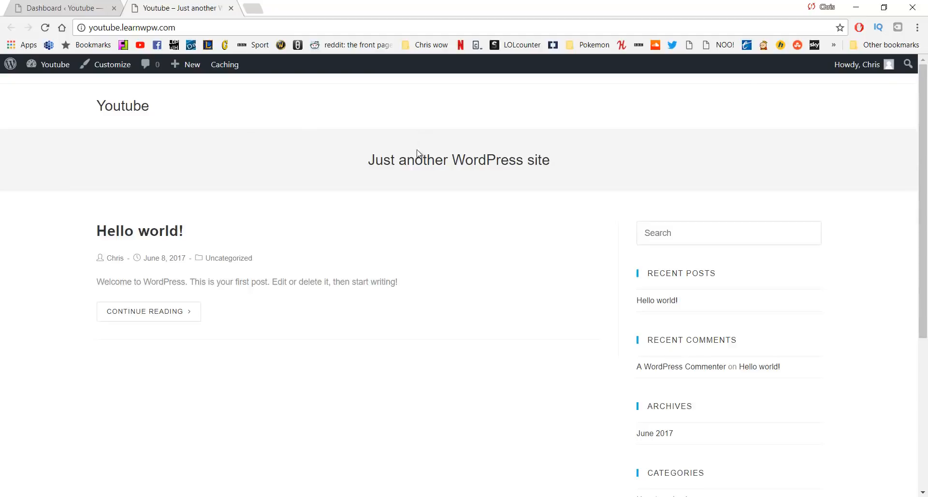
scroll(371, 263, down, 6)
scroll(377, 261, up, 6)
click(109, 74)
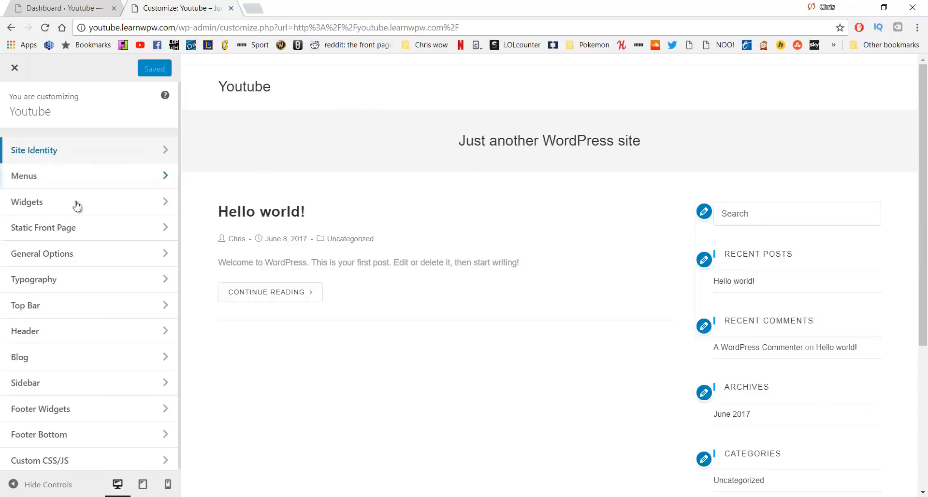
Uncheck Enable Top Bar under Top Bar > General and return to the main Customizer panel
click(79, 310)
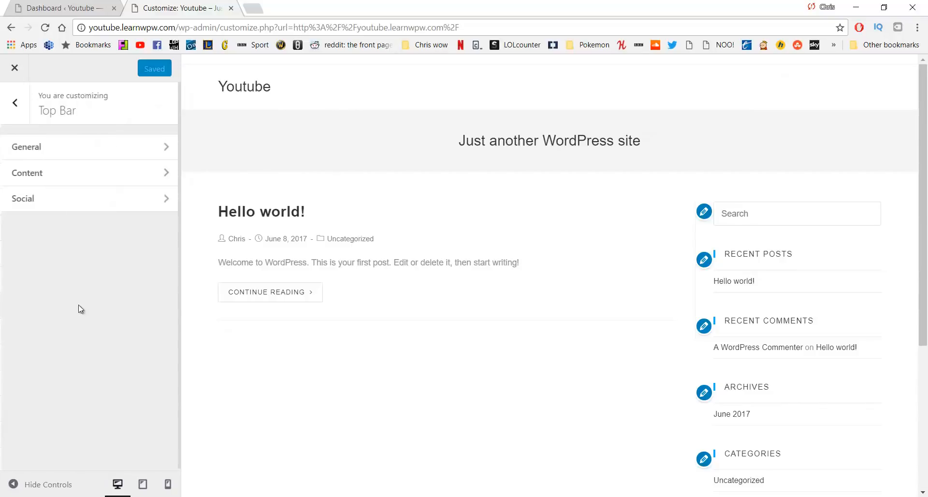
click(90, 152)
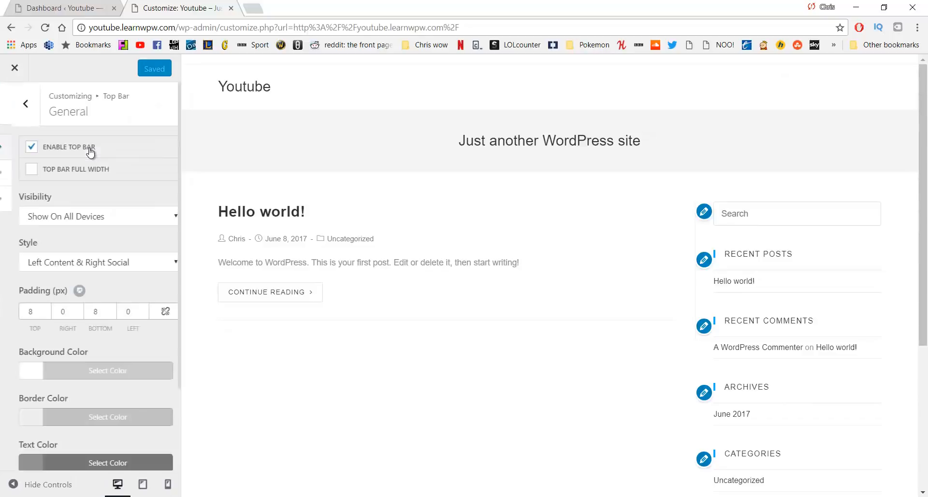
click(19, 150)
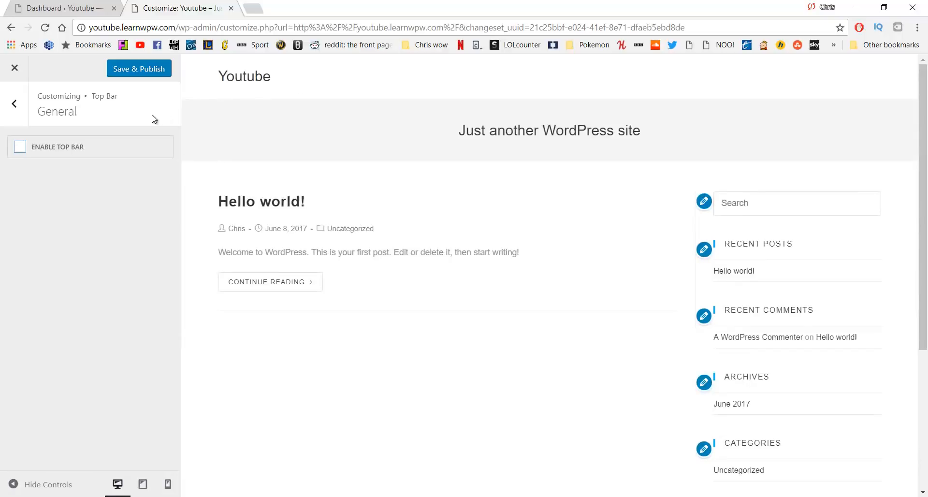
click(19, 115)
click(20, 115)
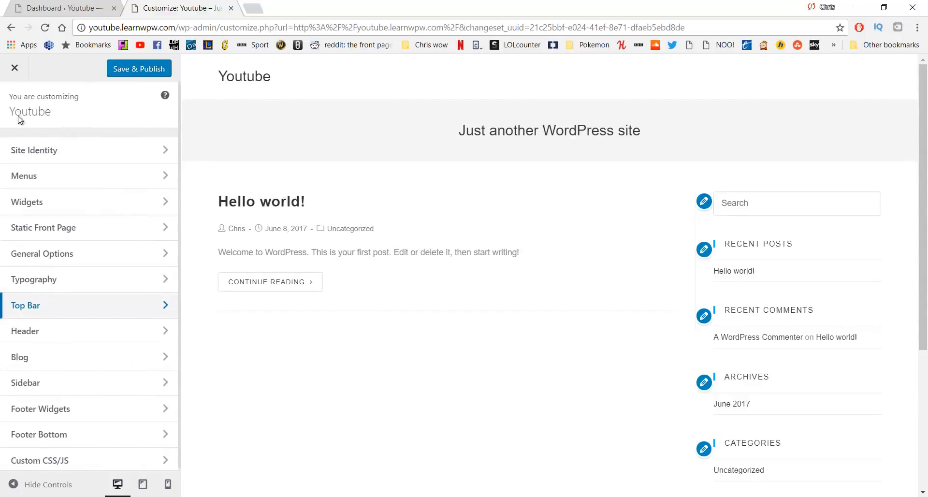
Create a new menu named 'Main' in the Customizer's Menus panel
click(91, 180)
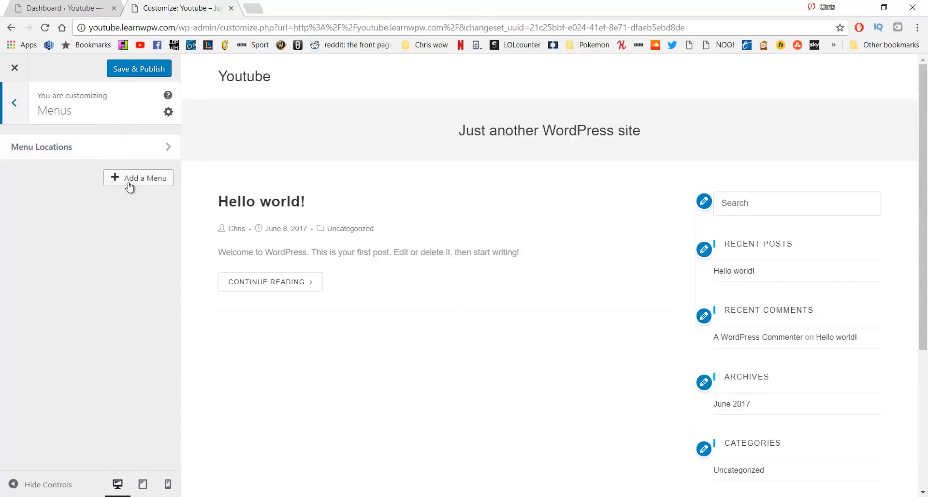
click(129, 185)
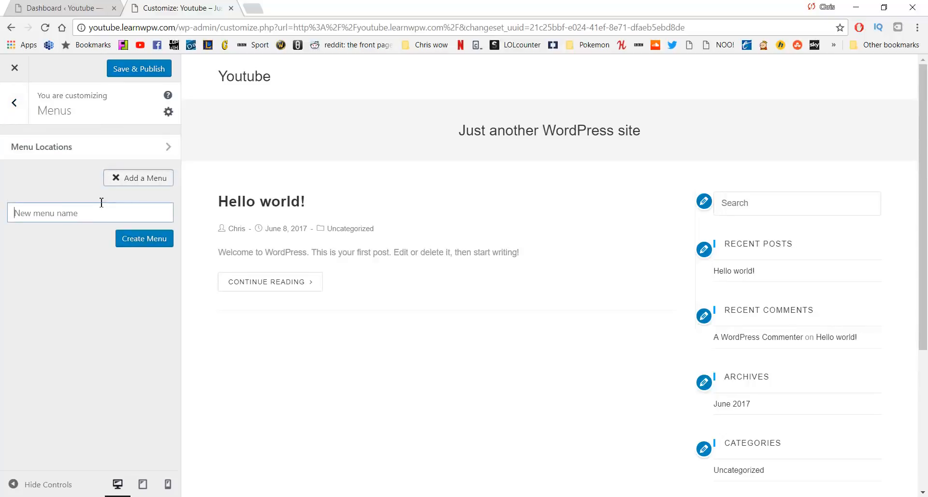
text(Main)
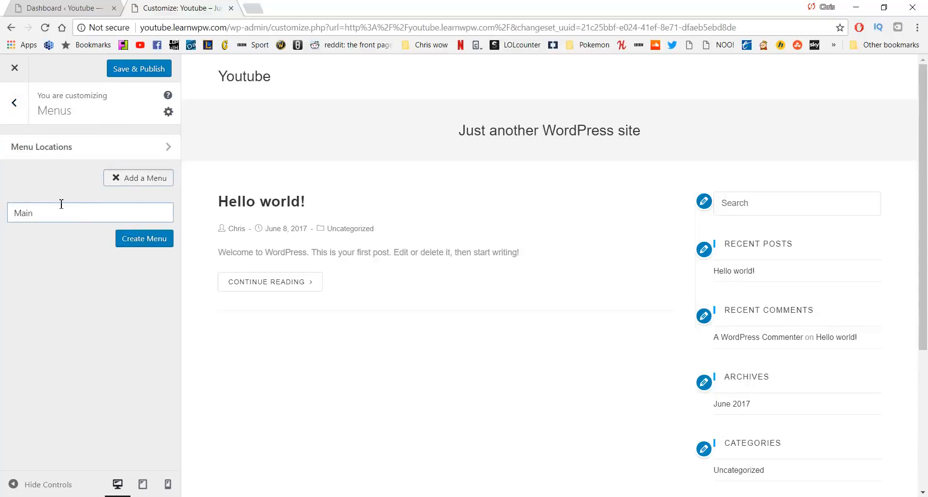
click(137, 246)
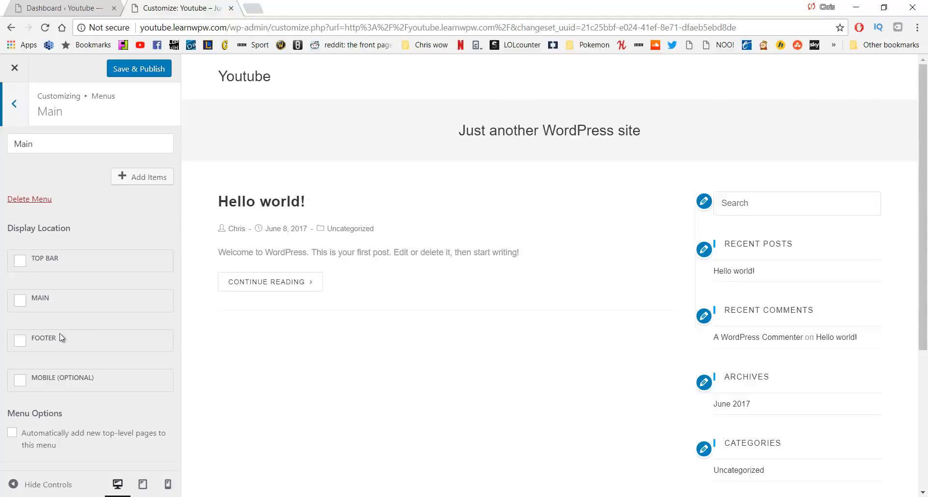
Assign the Main menu to the Main display location and show the items to add
scroll(383, 331, down, 4)
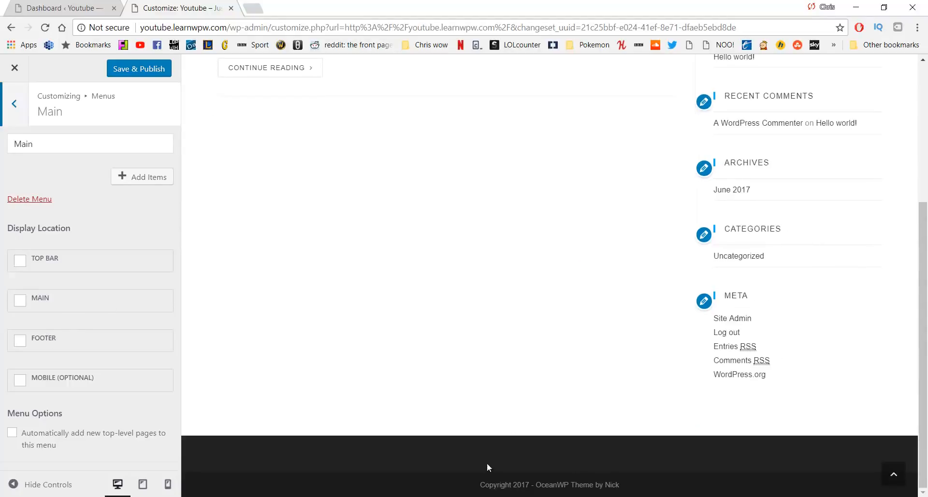
scroll(369, 325, up, 4)
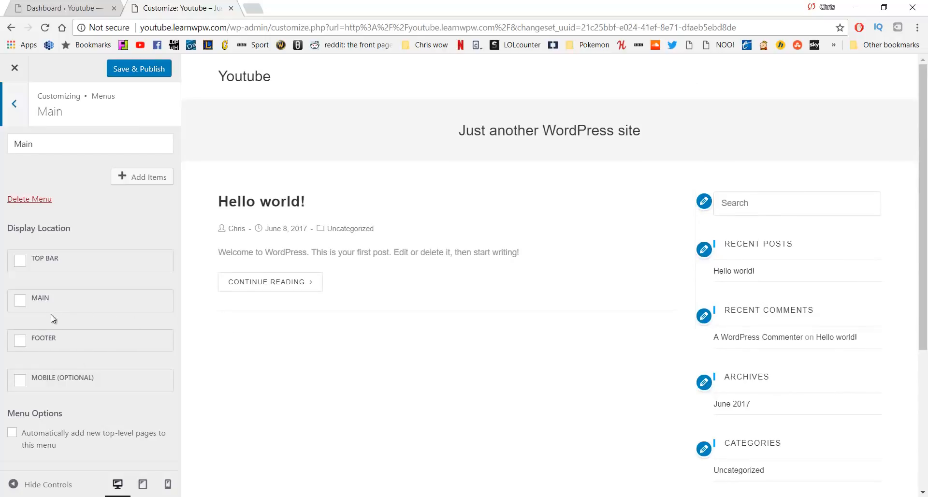
click(24, 302)
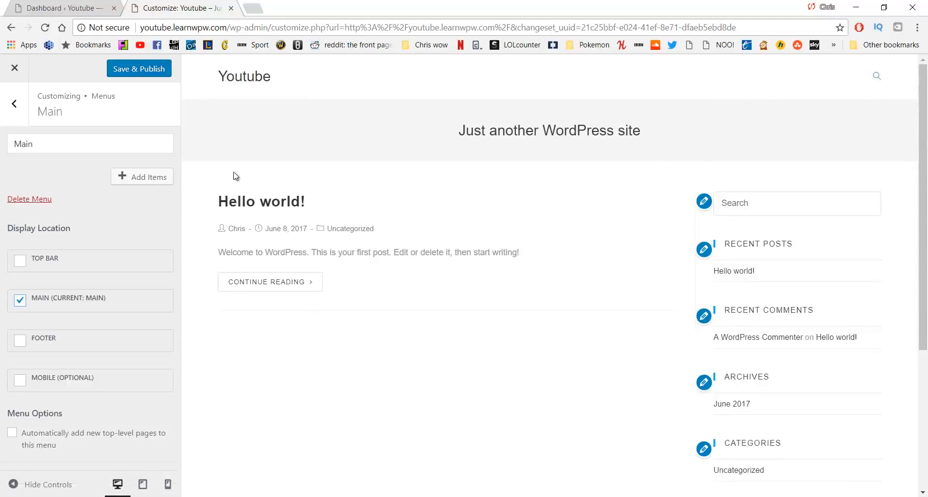
click(150, 184)
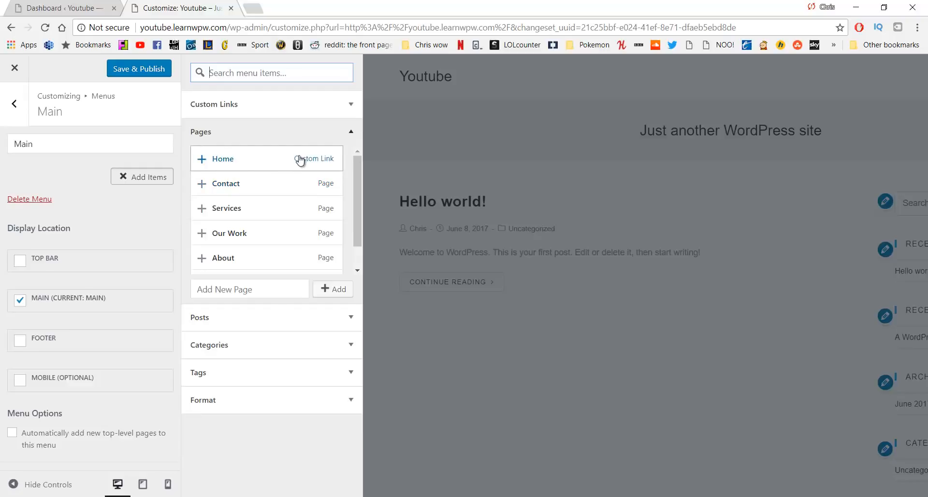
From the Pages list, add Home, About, Our Work, Services and Contact to the menu
scroll(291, 176, down, 1)
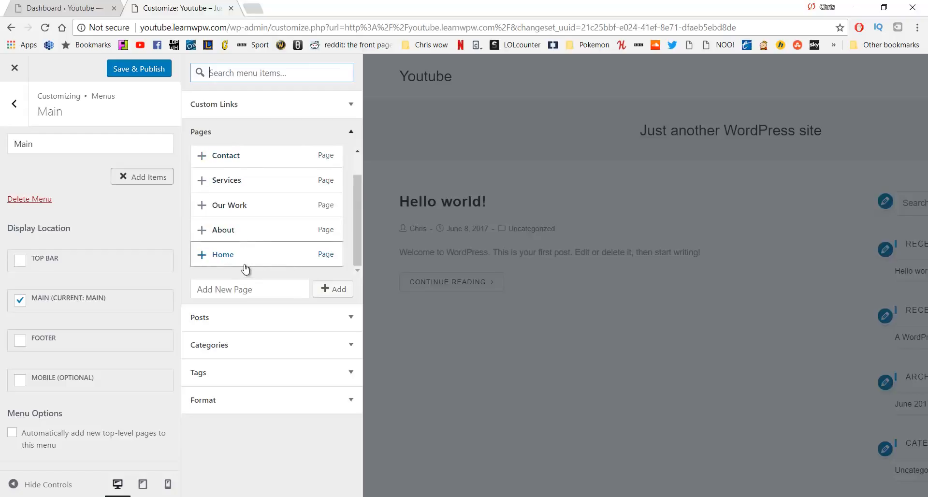
click(203, 255)
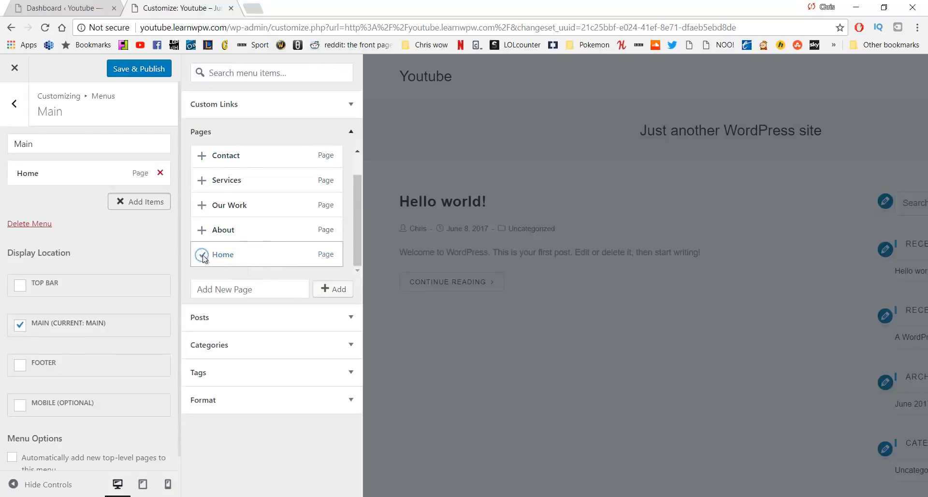
click(202, 231)
click(202, 205)
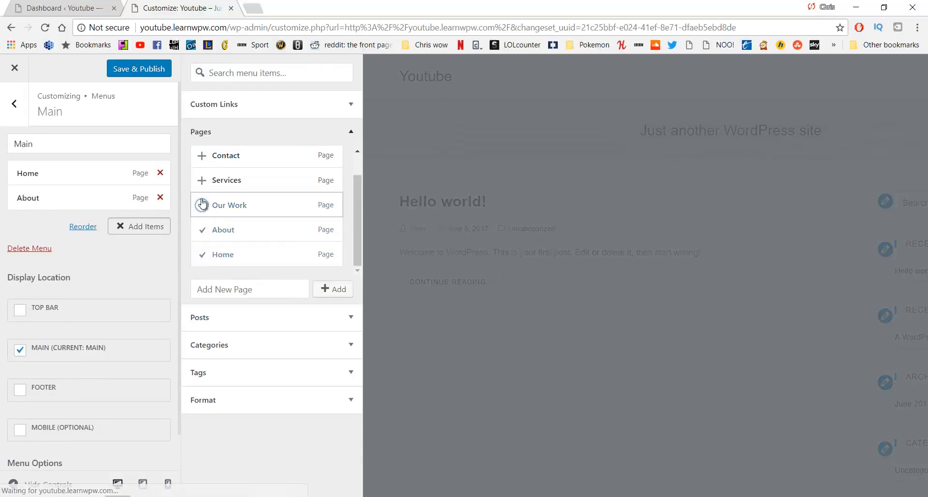
click(202, 181)
click(202, 156)
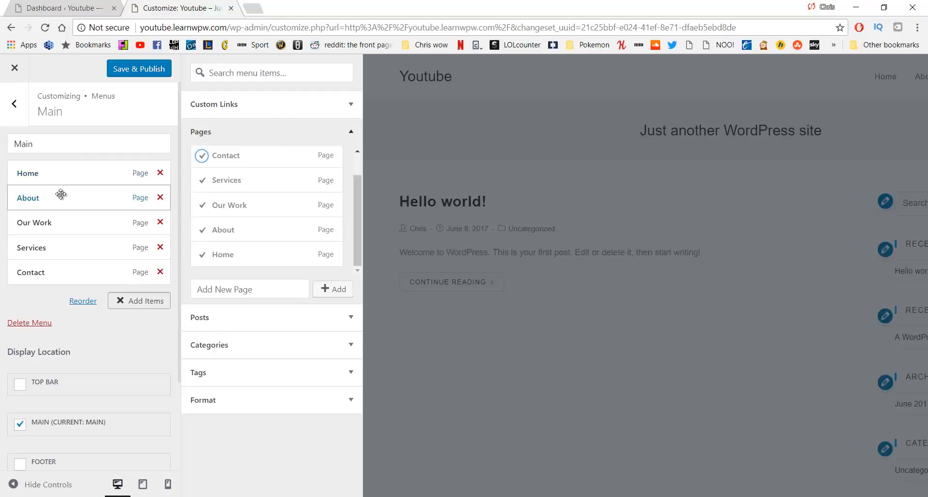
Rearrange the Main menu into a flat Home, About, Our Work, Services, Contact order
drag(73, 220, 68, 198)
mouse_move(64, 247)
mouse_down()
mouse_move(73, 222)
mouse_move(65, 218)
mouse_move(74, 227)
mouse_move(72, 242)
mouse_move(62, 212)
mouse_move(68, 240)
mouse_move(57, 241)
mouse_up()
drag(68, 201, 100, 228)
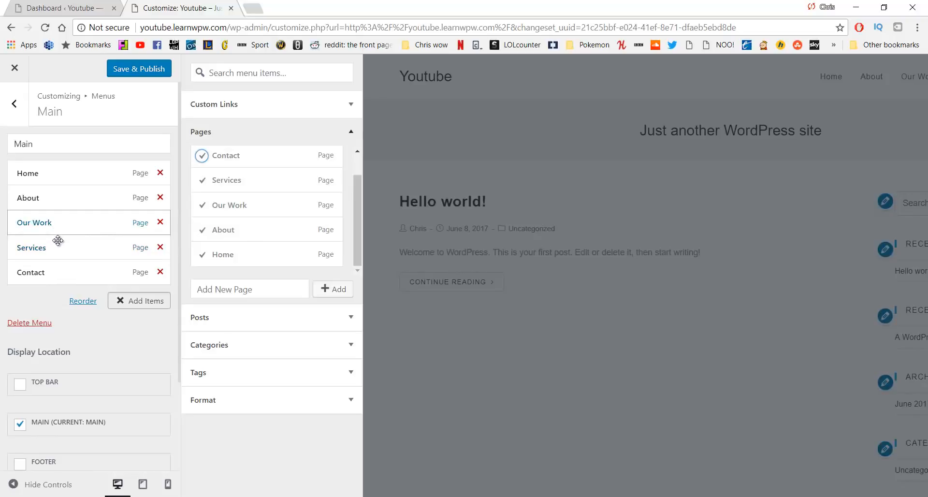
drag(69, 246, 82, 259)
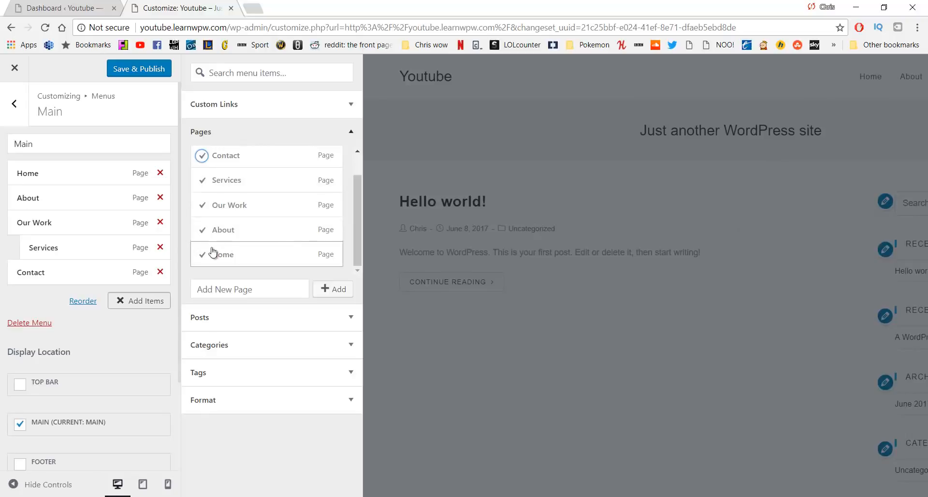
mouse_move(103, 253)
mouse_down()
mouse_move(72, 269)
mouse_move(73, 243)
mouse_move(87, 251)
mouse_up()
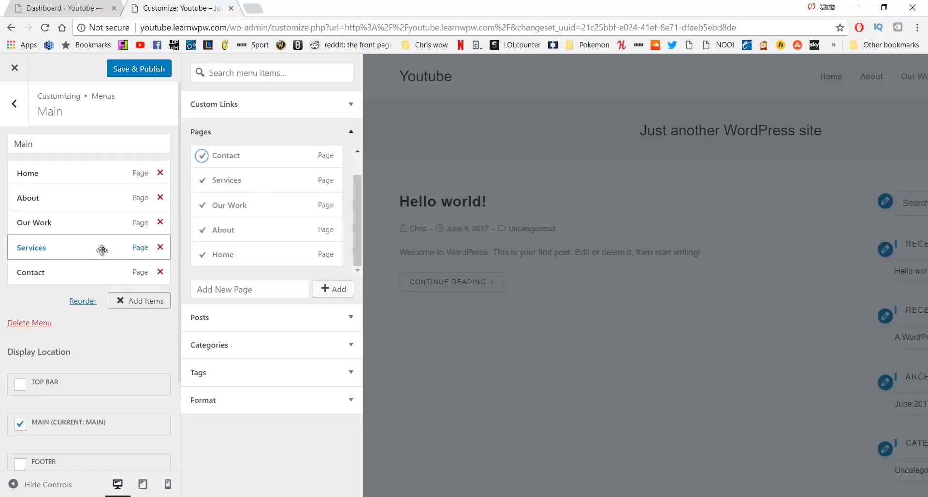
click(15, 104)
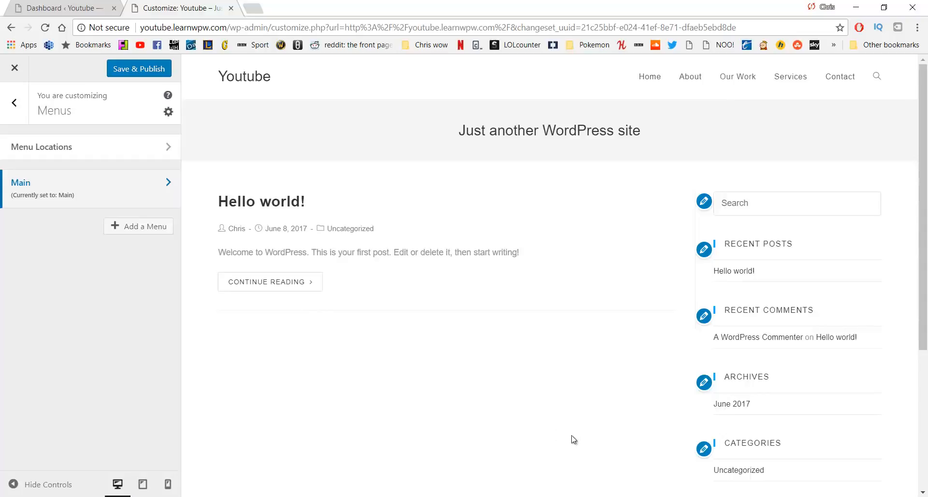
Open the Header general options and try the Transparent header style
click(14, 103)
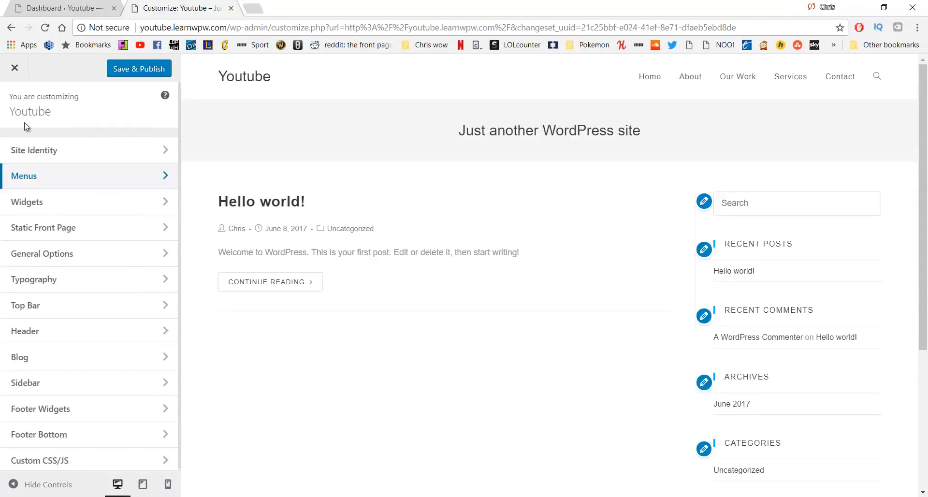
click(120, 339)
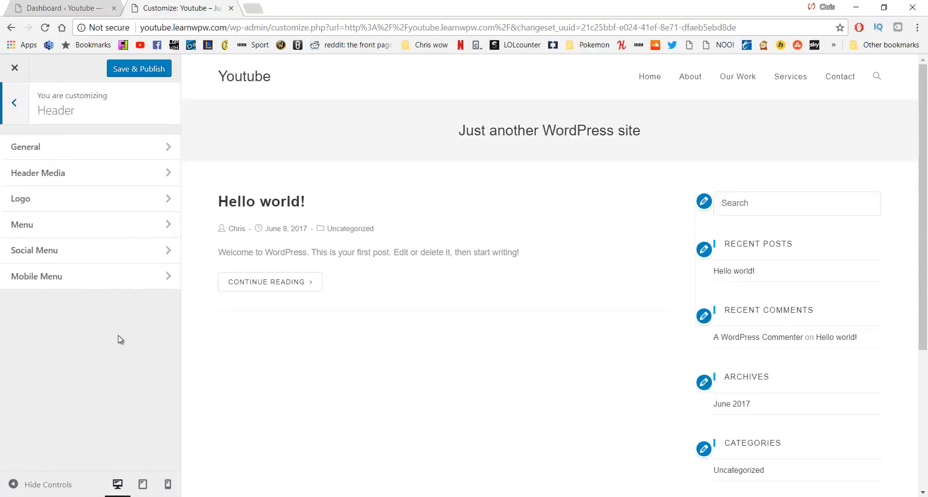
click(99, 152)
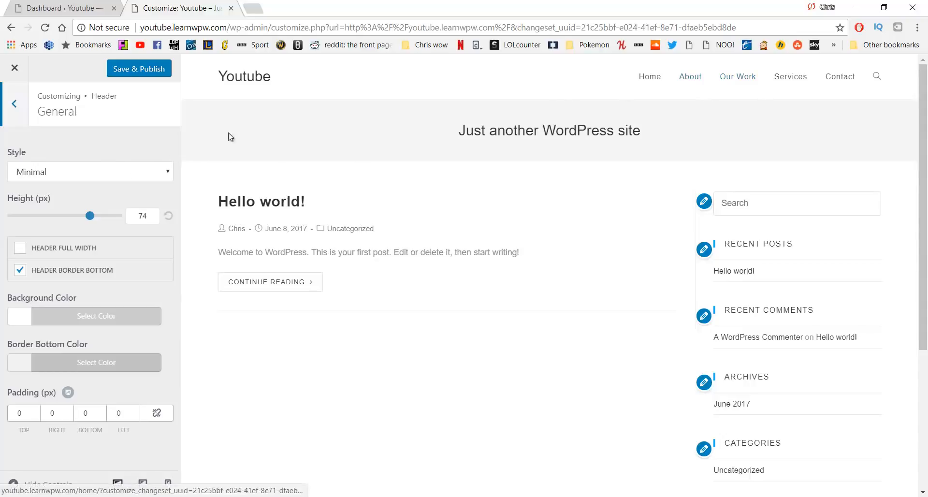
click(100, 174)
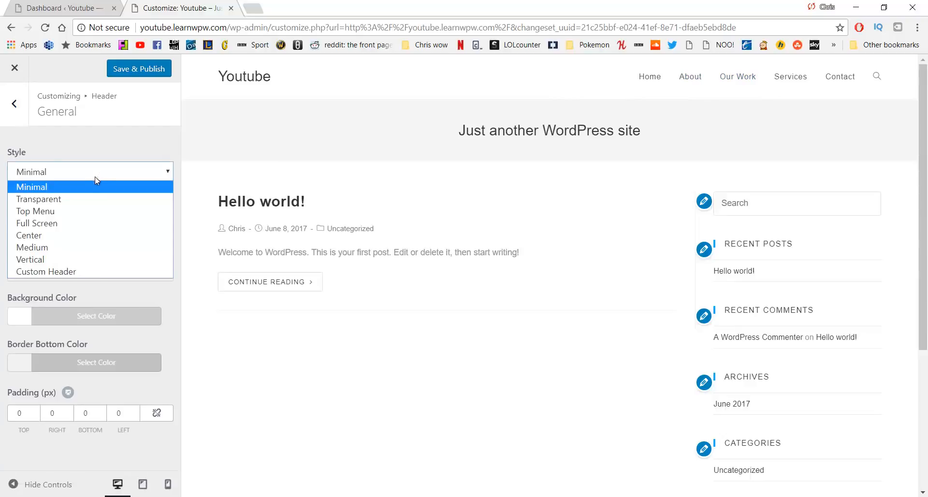
click(88, 201)
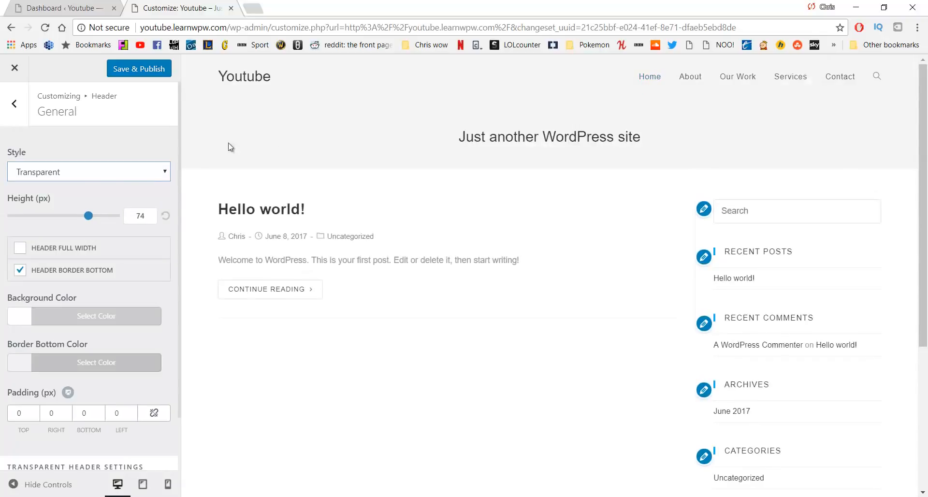
Try the Top Menu and Full Screen header styles, then settle on Minimal
click(139, 169)
click(94, 209)
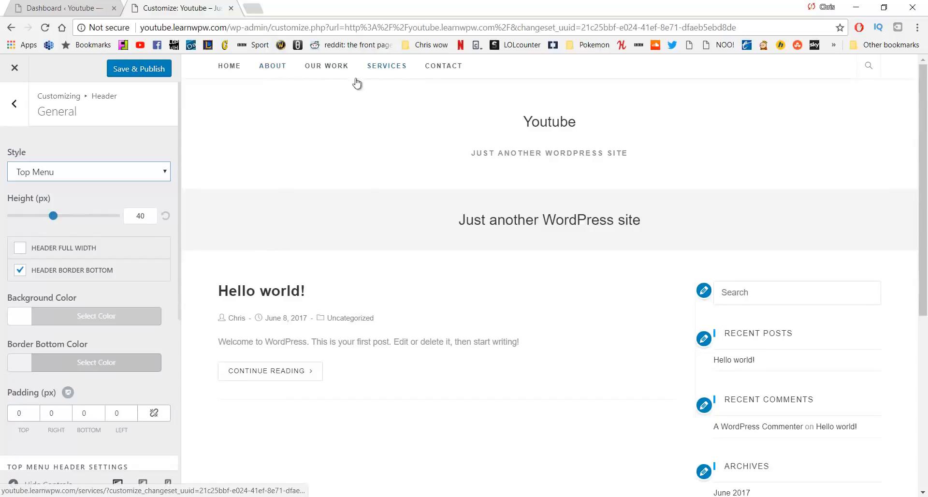
click(89, 169)
click(38, 223)
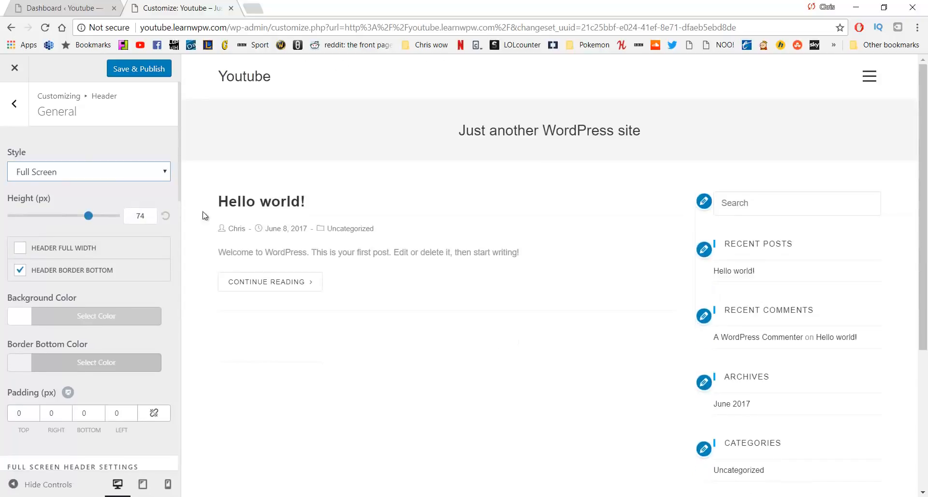
click(870, 76)
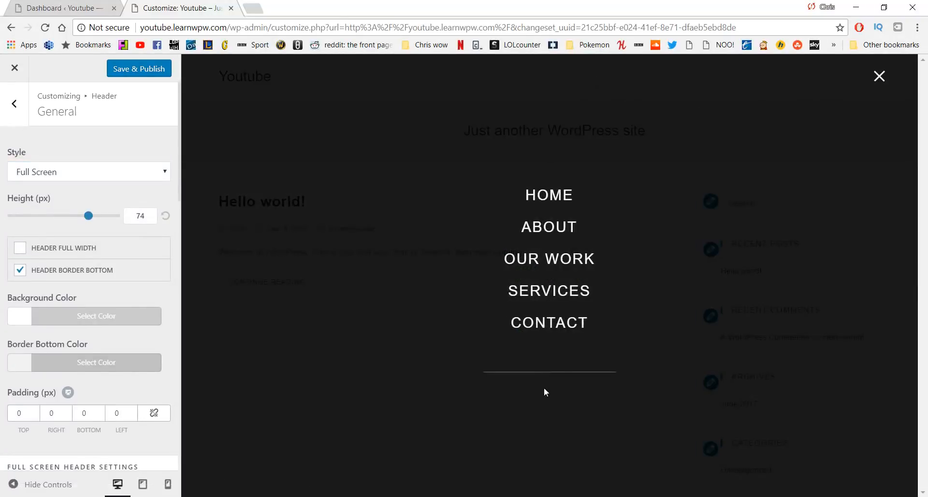
click(878, 84)
click(141, 172)
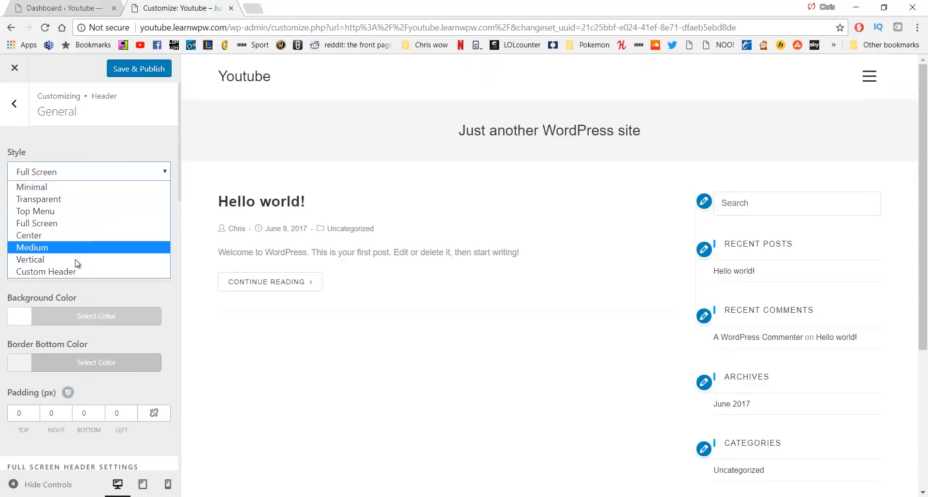
click(65, 188)
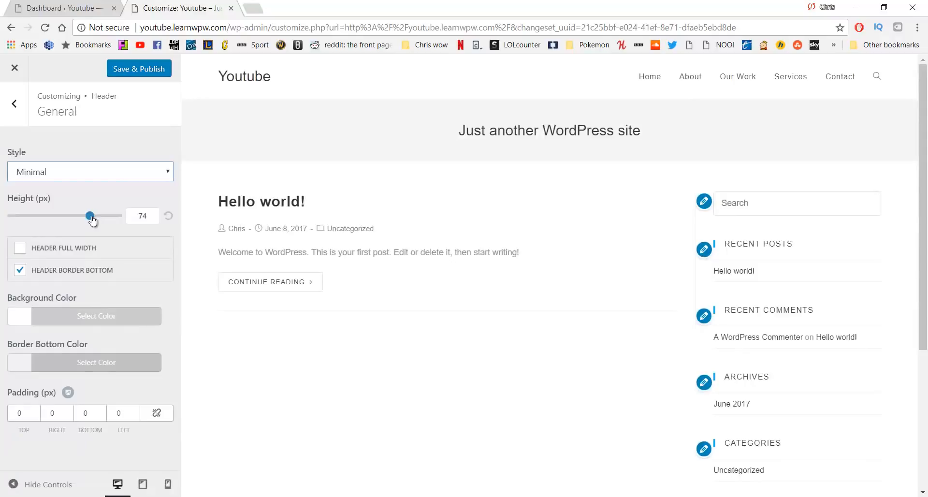
Reset header height to 74 px, leave full width off, untick the bottom border, and open Background Color
drag(93, 220, 133, 223)
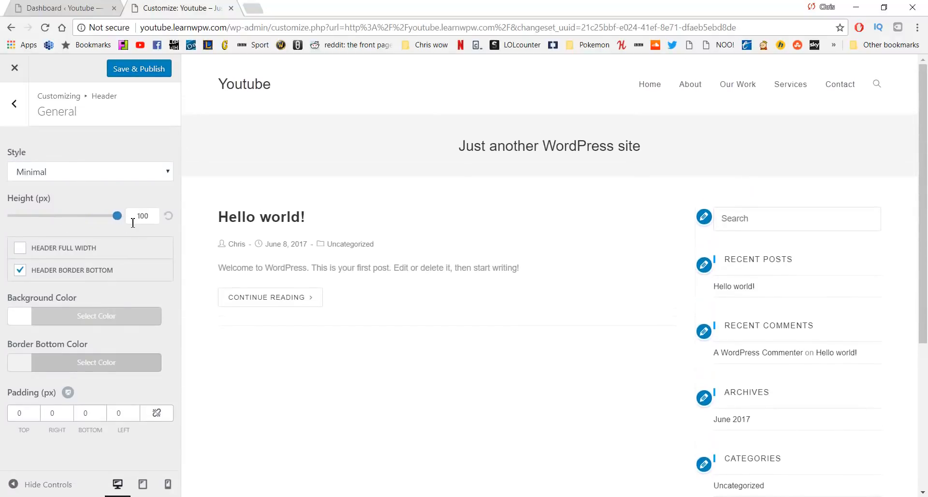
click(169, 218)
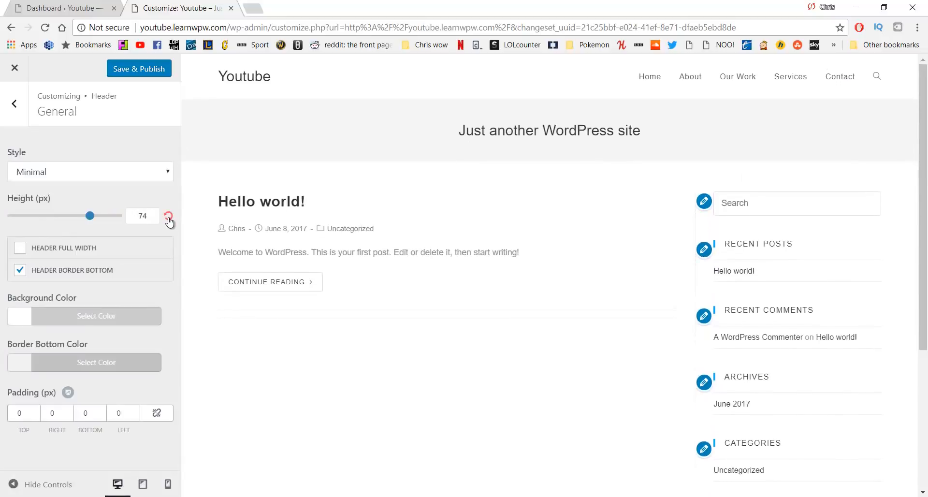
click(19, 248)
click(17, 256)
click(22, 272)
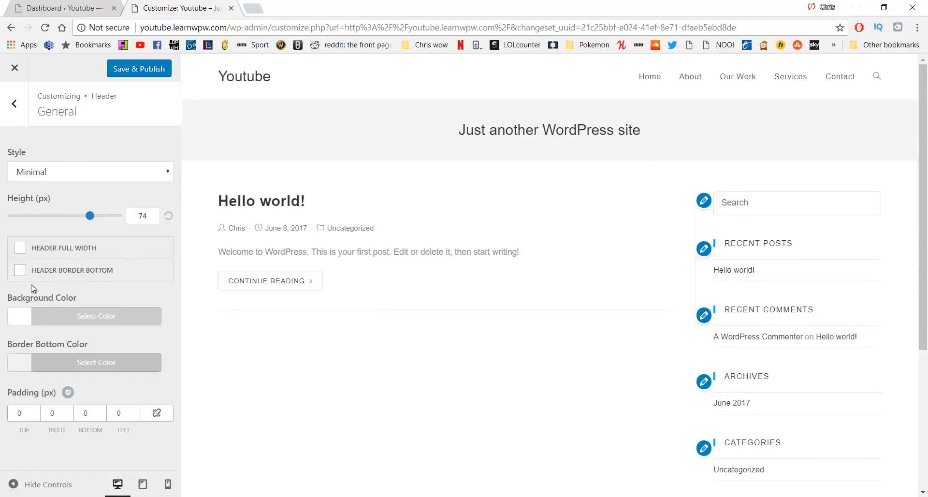
click(33, 323)
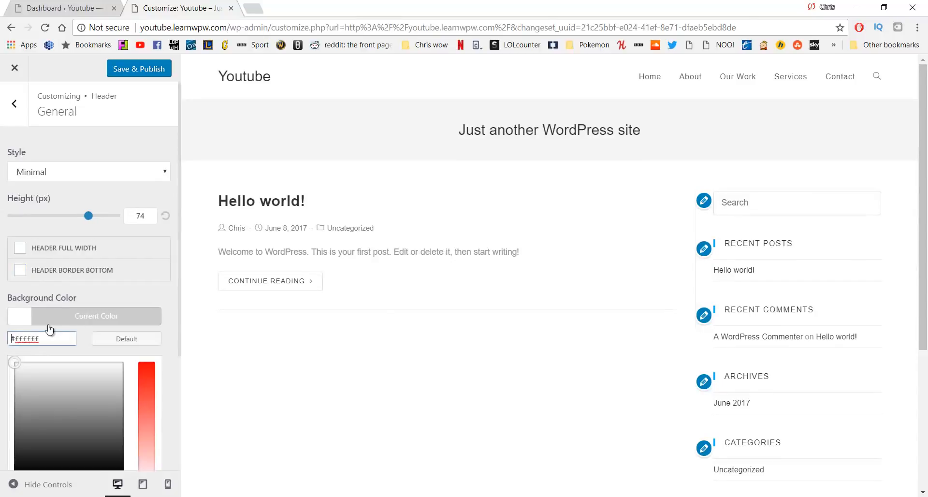
Adjust the header background picker from grey and gold to bright green #7eea25
drag(69, 372, 71, 415)
scroll(109, 401, down, 2)
scroll(109, 401, down, 1)
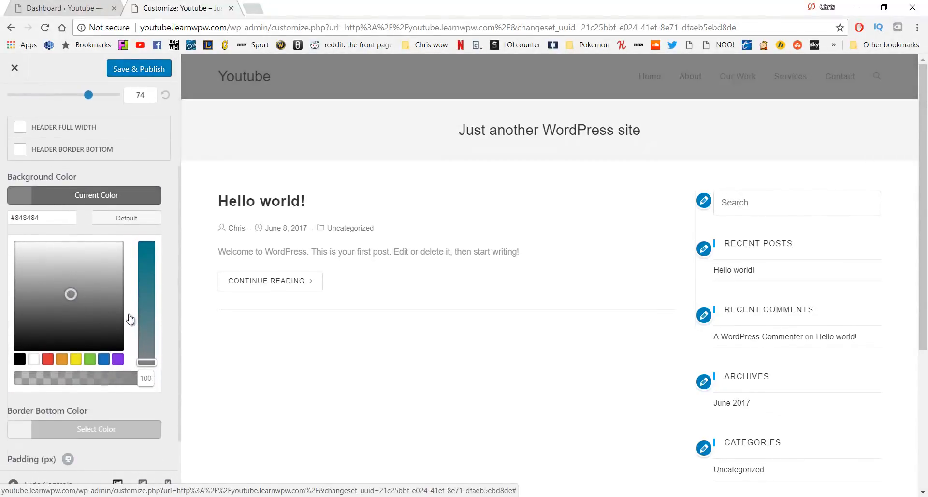
mouse_move(145, 300)
mouse_down()
mouse_move(145, 250)
mouse_move(149, 285)
mouse_up()
drag(76, 297, 49, 251)
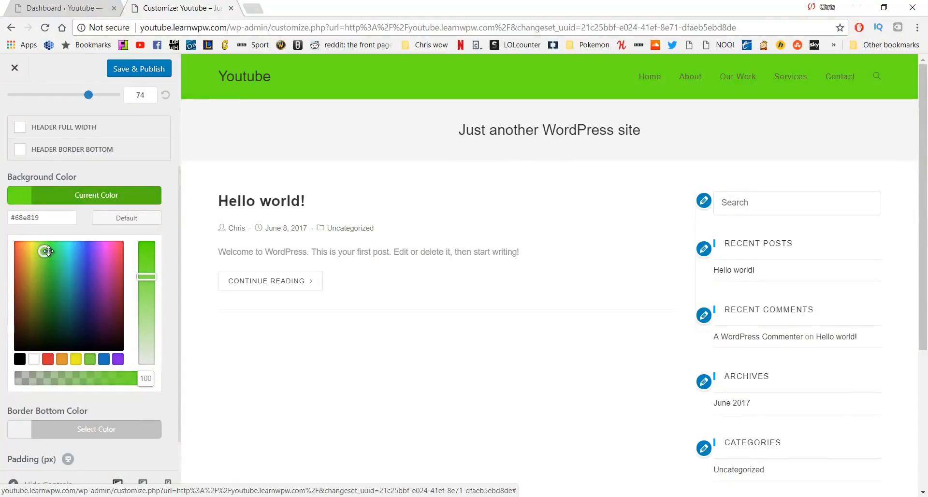
drag(48, 251, 43, 250)
drag(142, 270, 143, 262)
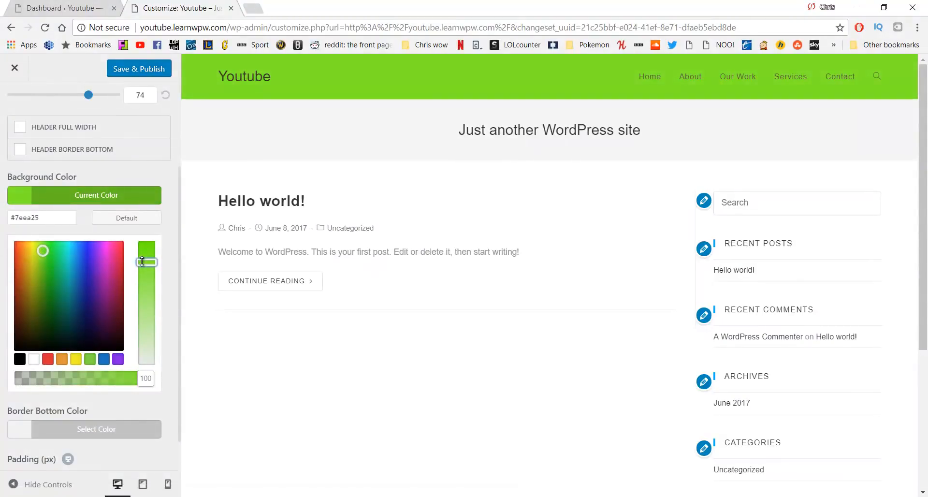
Copy the #7eea25 hex code into a new browser tab for safekeeping
click(52, 218)
triple_click(19, 221)
key(ctrl+c)
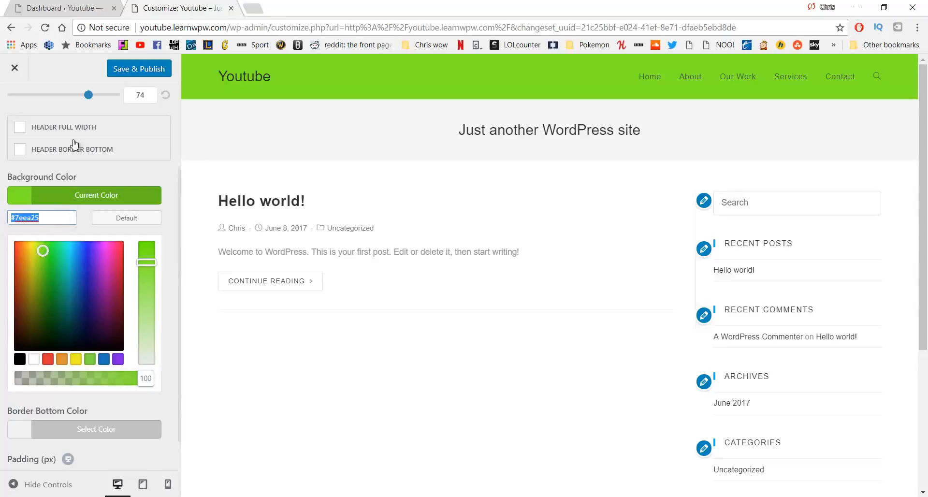
click(255, 7)
key(ctrl+v)
click(218, 3)
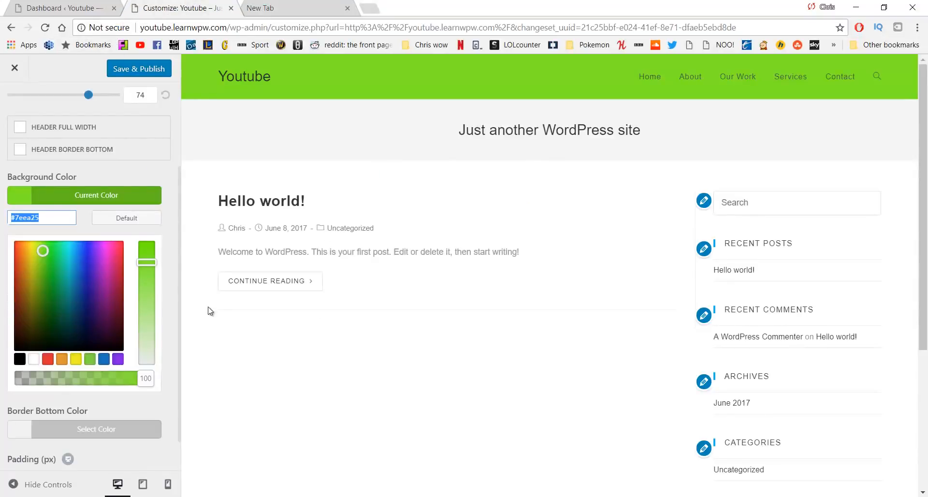
scroll(209, 311, down, 5)
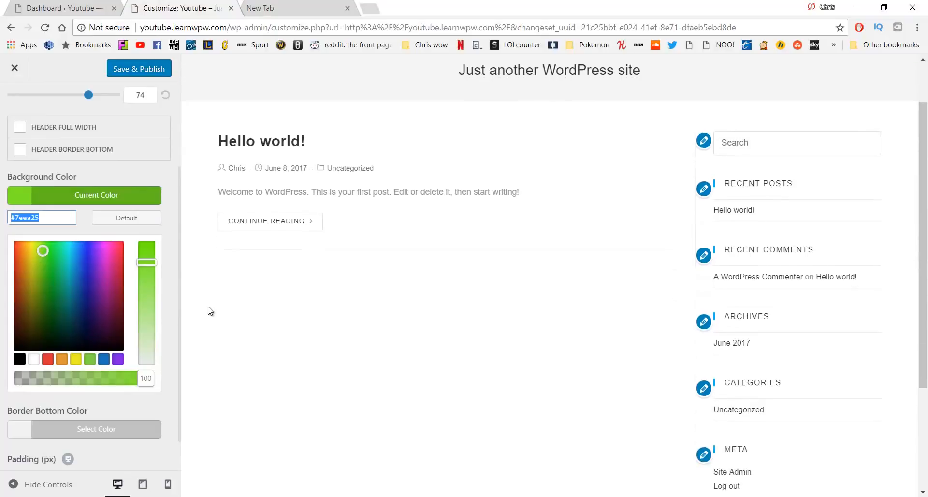
scroll(80, 275, down, 1)
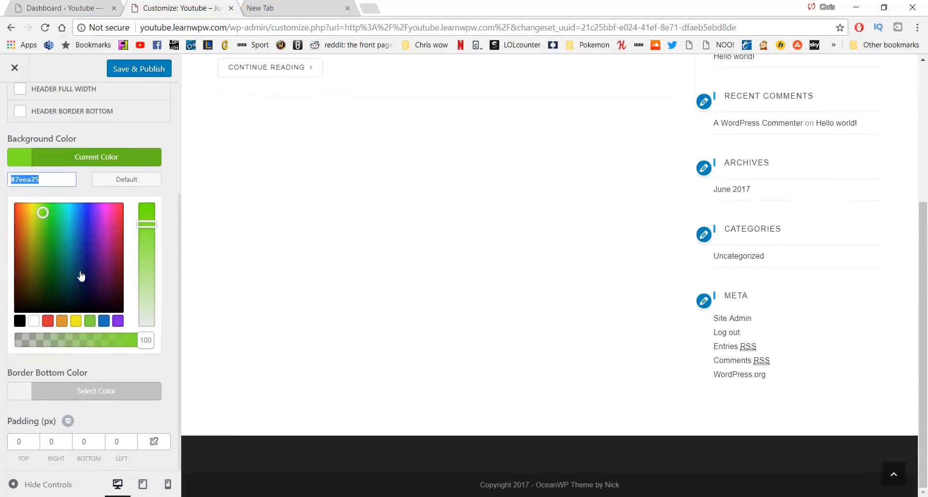
scroll(81, 271, up, 4)
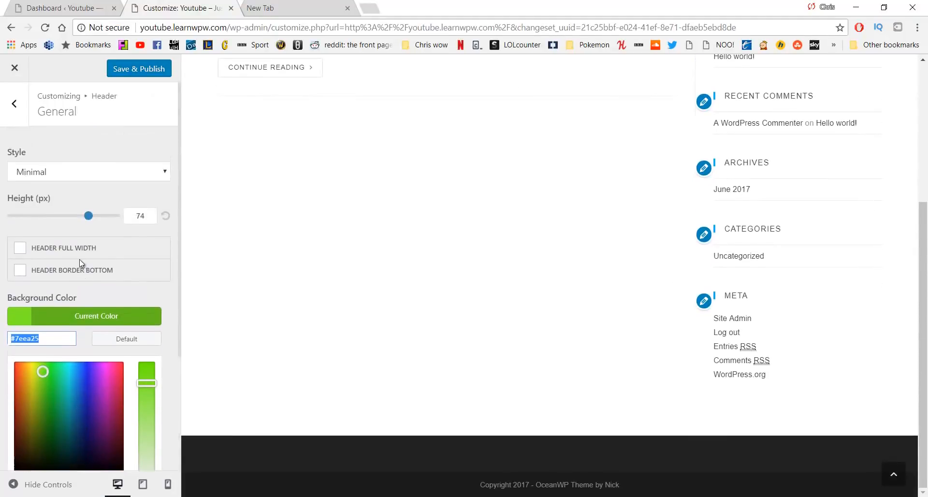
Open the header Menu settings and toggle the top-level dropdown arrow option
click(14, 112)
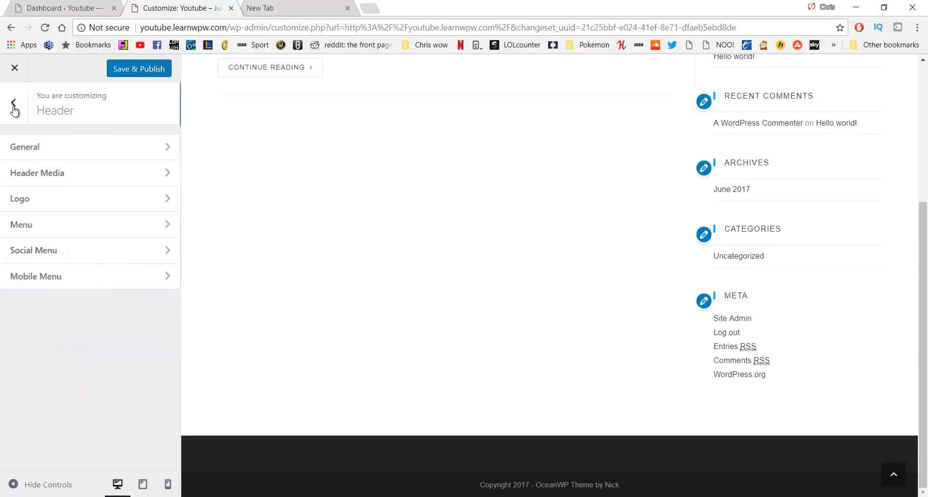
click(91, 233)
scroll(238, 180, up, 5)
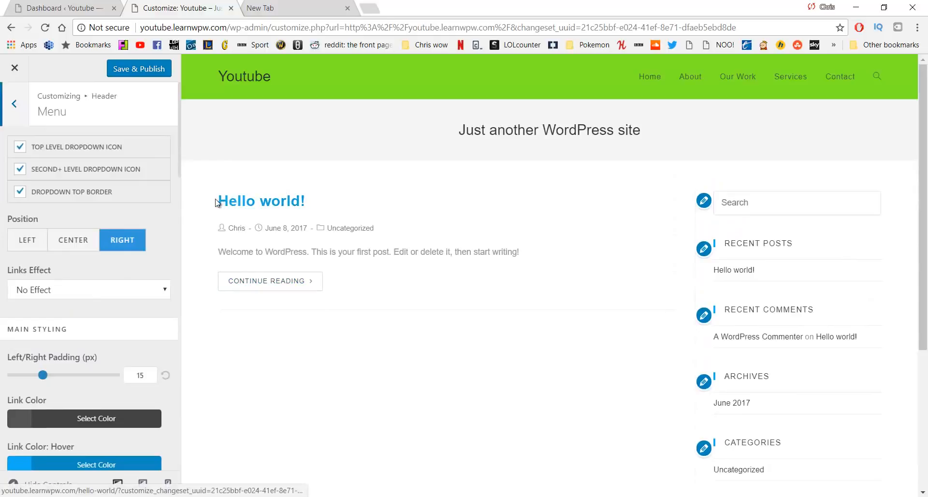
click(20, 151)
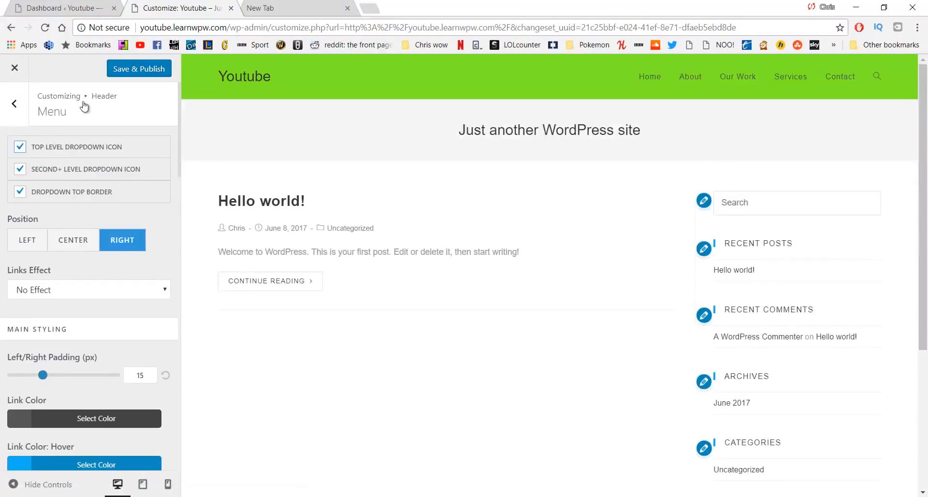
Try Left and Center menu positions, keep Right, and leave Links Effect at No Effect
click(27, 245)
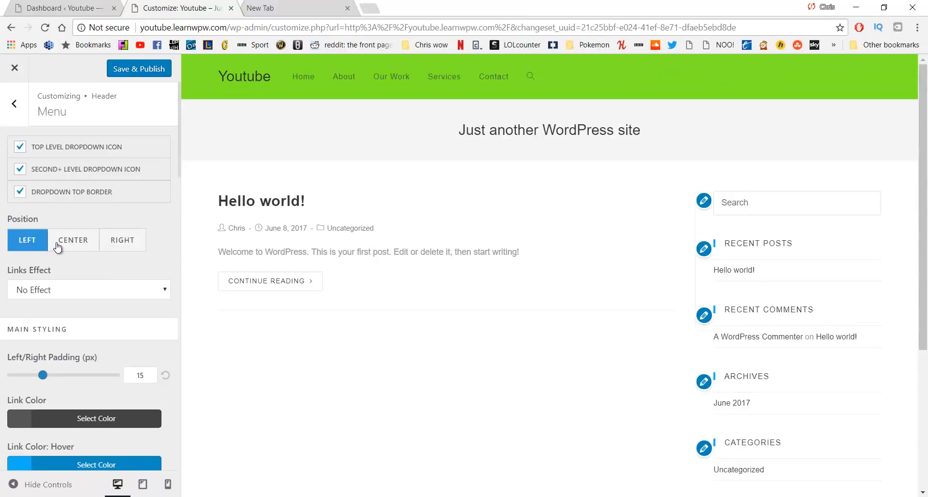
click(97, 247)
click(122, 241)
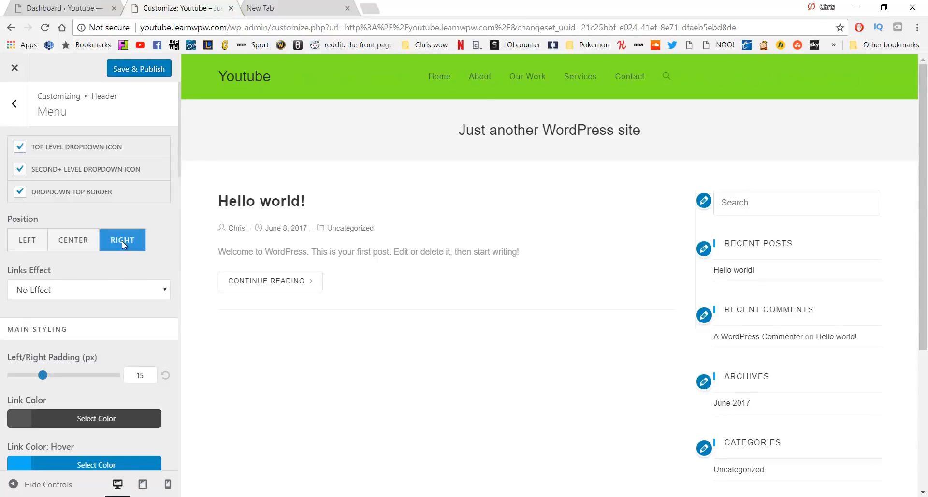
scroll(87, 247, down, 1)
click(94, 229)
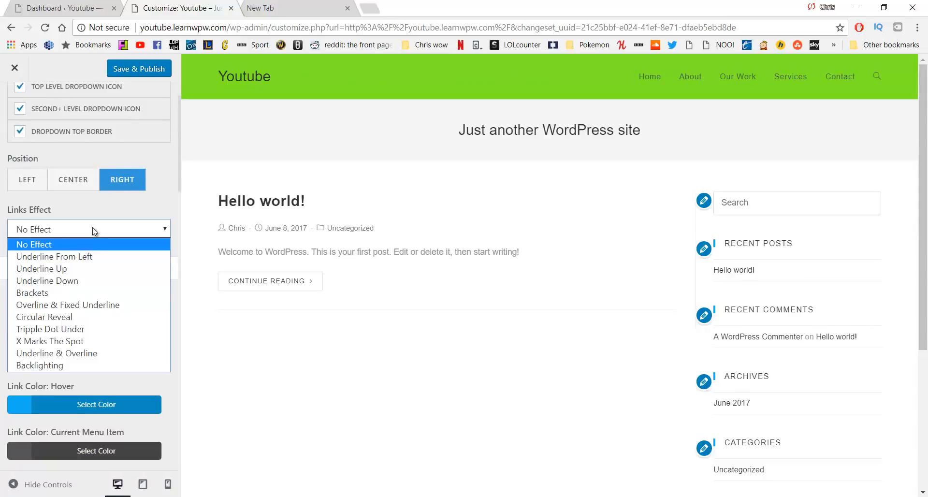
click(94, 230)
scroll(95, 232, down, 3)
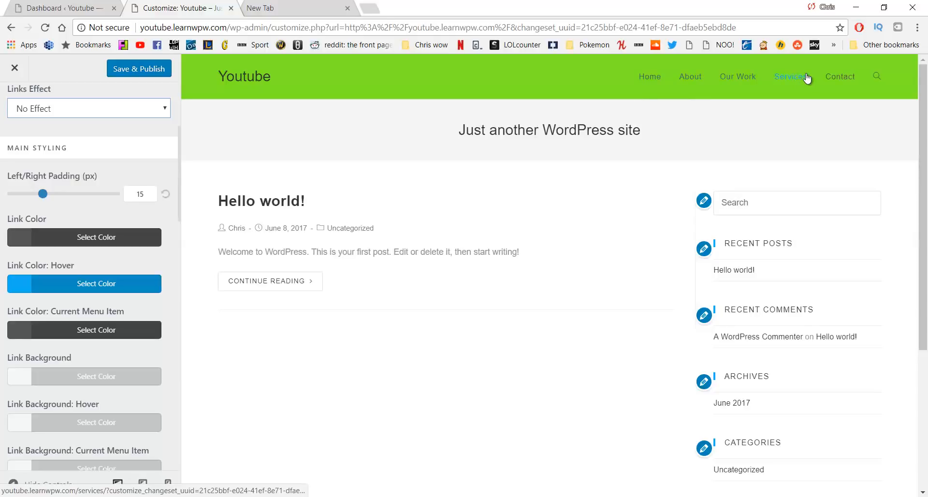
Drag the menu link hover colour picker from green to dark red #b72a2a
click(102, 284)
mouse_move(73, 334)
mouse_down()
mouse_move(54, 382)
mouse_move(59, 340)
mouse_up()
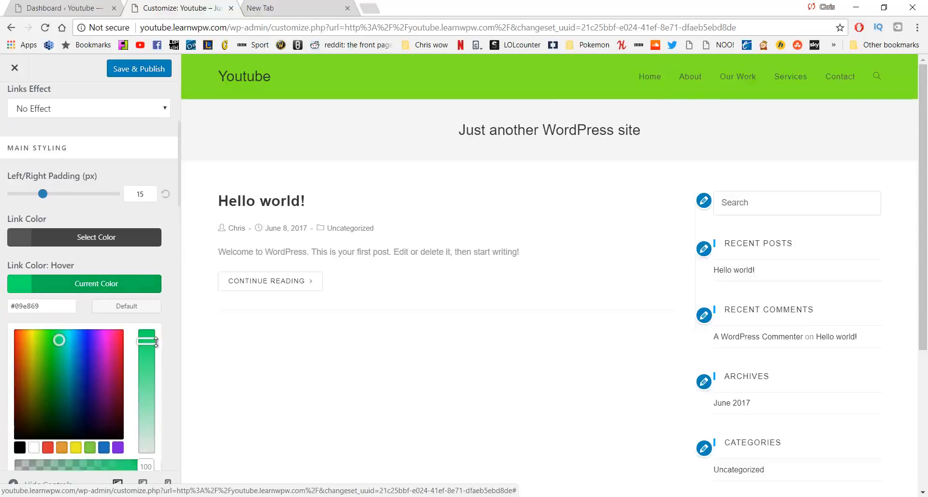
drag(155, 341, 174, 380)
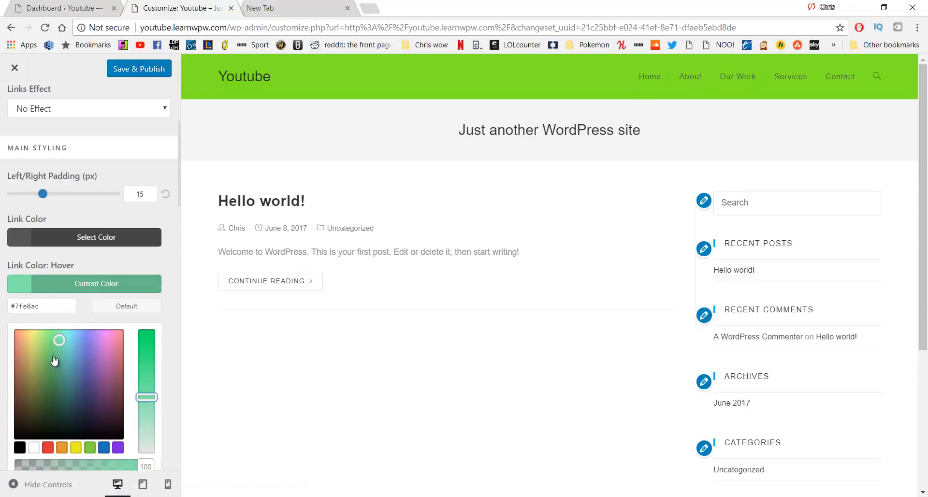
drag(54, 360, 7, 360)
drag(155, 396, 150, 359)
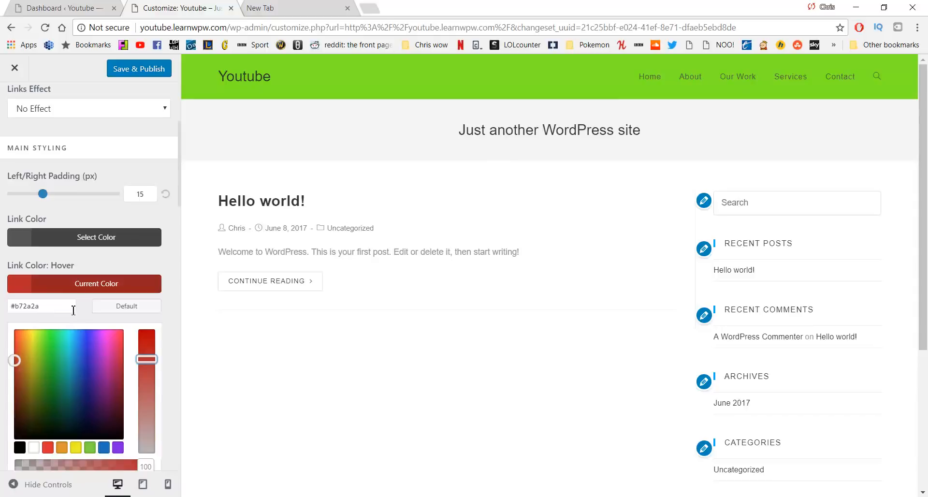
Launch Notepad and paste the red hex code #b72a2a into a new note
key(super)
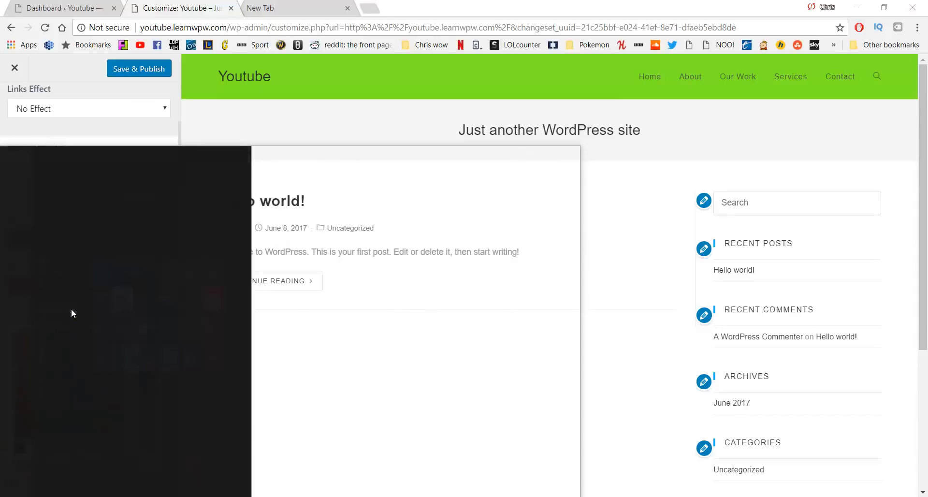
text(notepad)
key(Return)
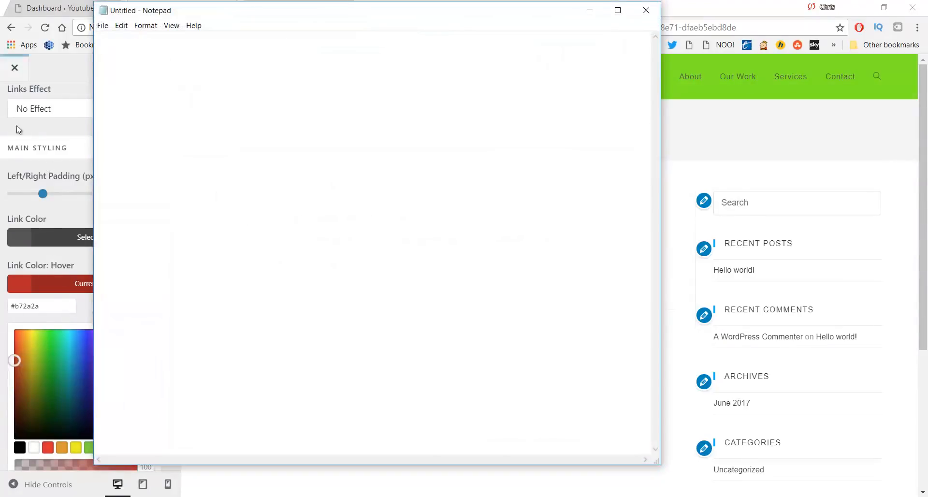
click(53, 306)
key(ctrl+c)
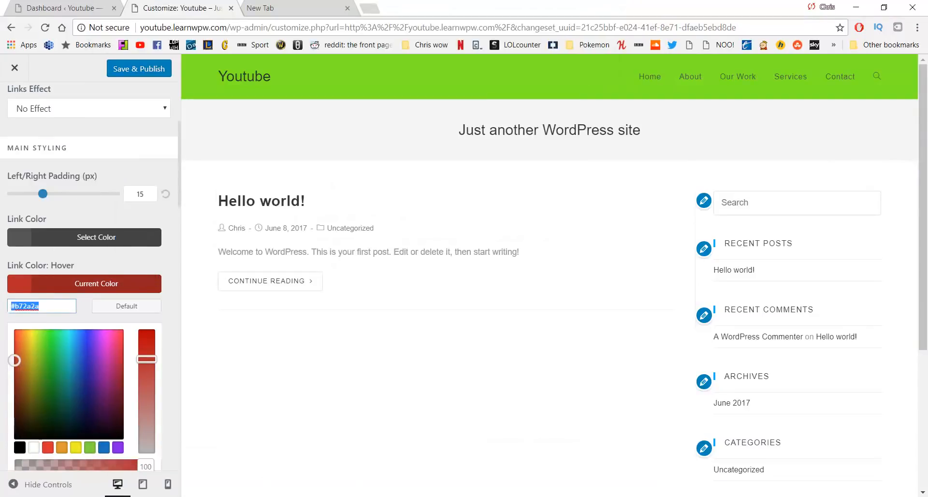
click(394, 455)
key(ctrl+v)
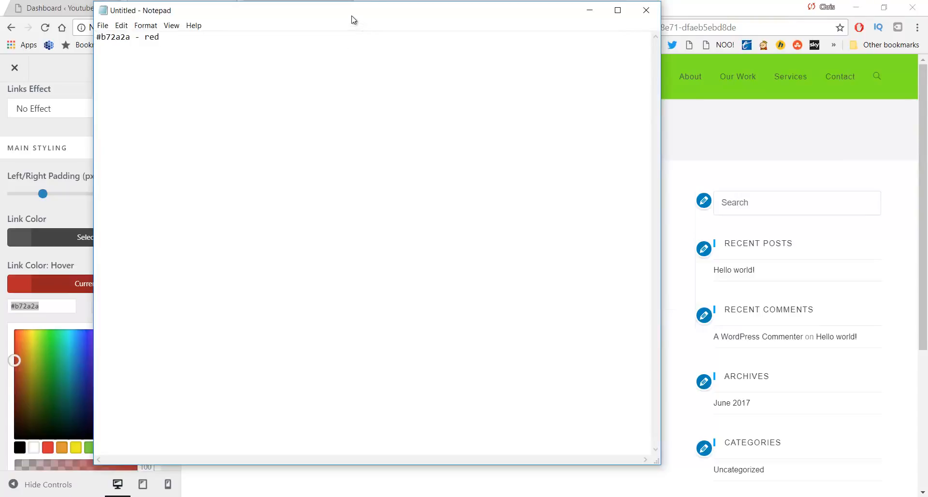
drag(352, 16, 376, 56)
Cut #7eea25 from the spare tab's address bar and paste it on a new Notepad line
click(311, 4)
key(ctrl+a)
key(ctrl+x)
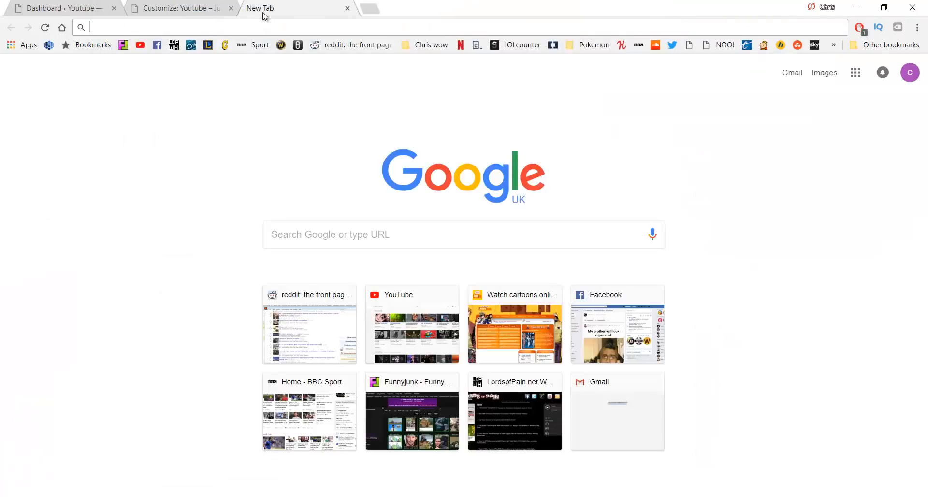
click(209, 4)
click(409, 460)
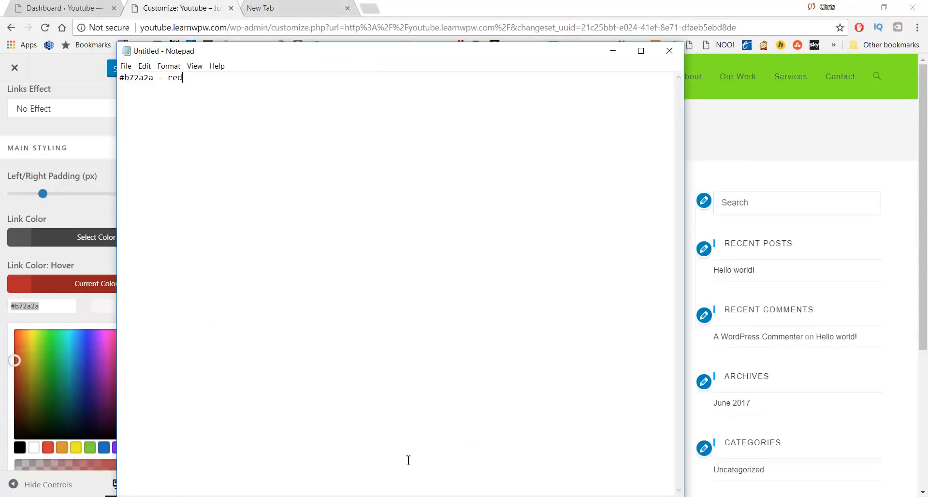
key(Return)
key(ctrl+v)
click(613, 51)
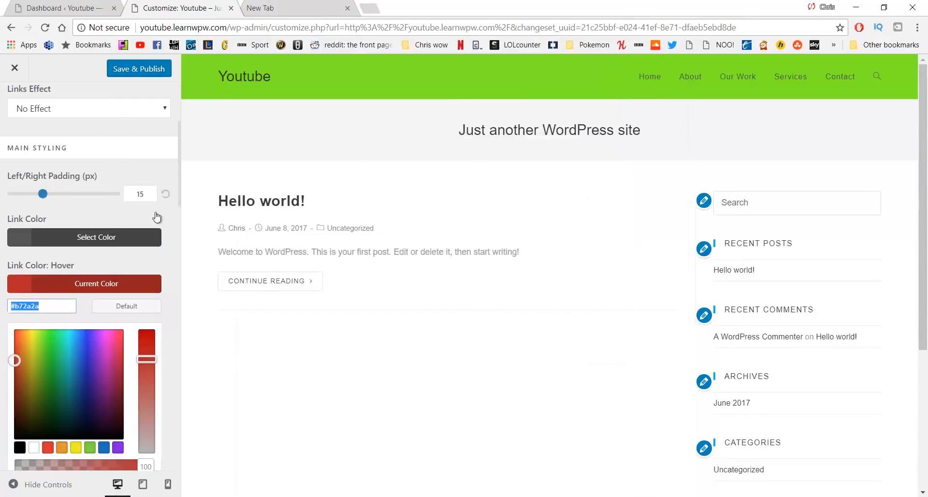
Set the menu link colour to dark green #24662a after trying white and orange
scroll(145, 220, down, 5)
scroll(116, 227, up, 4)
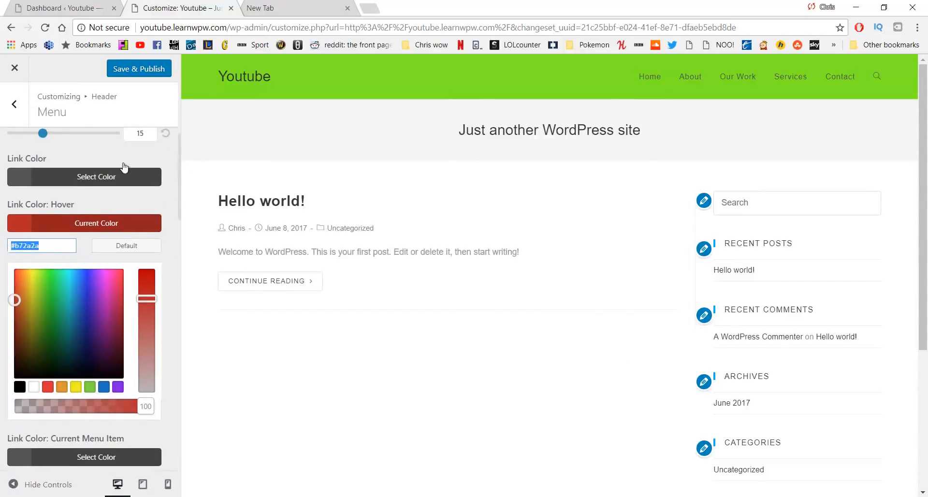
click(120, 176)
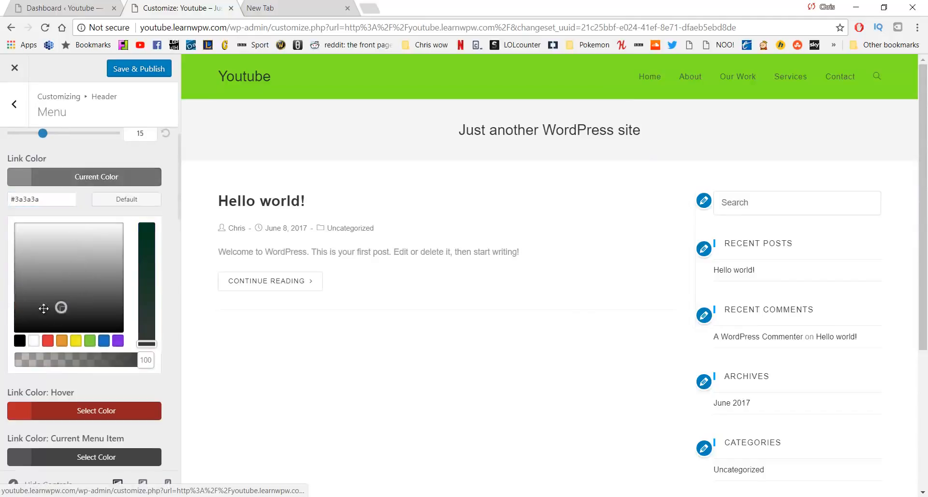
drag(44, 308, 20, 225)
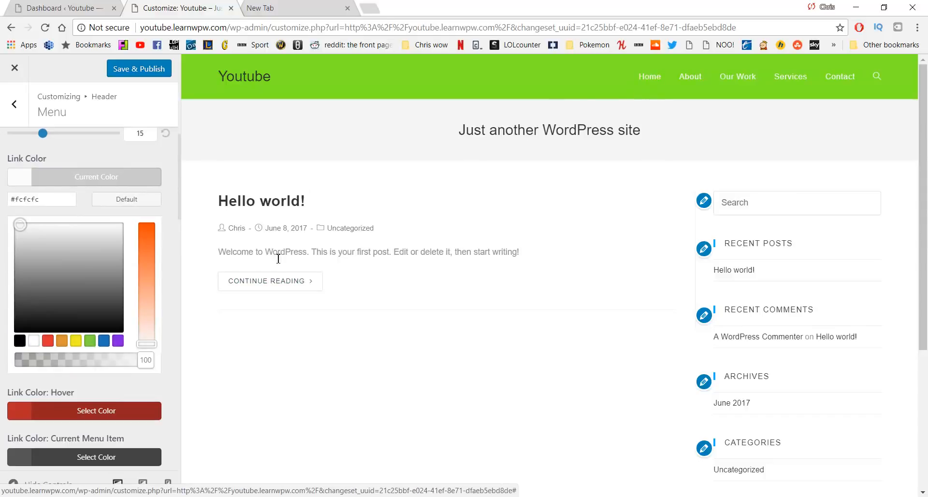
drag(151, 244, 150, 223)
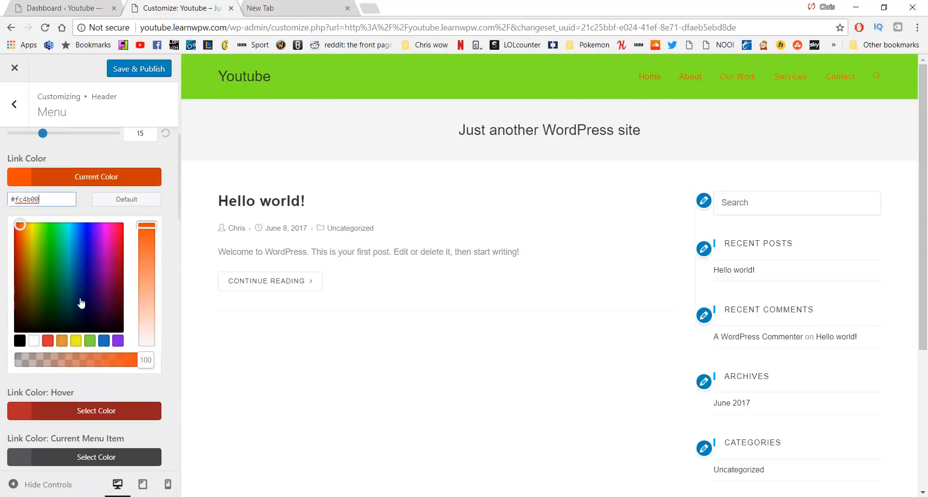
drag(66, 287, 54, 289)
mouse_move(146, 258)
mouse_down()
mouse_move(147, 285)
mouse_move(147, 267)
mouse_up()
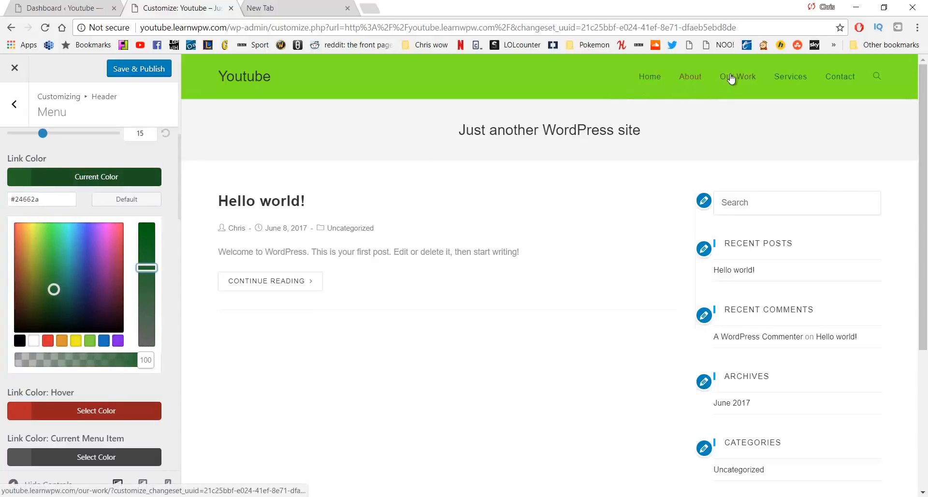
Copy #24662a into the Notepad colour notes labelled '- dark green'
drag(57, 202, 4, 205)
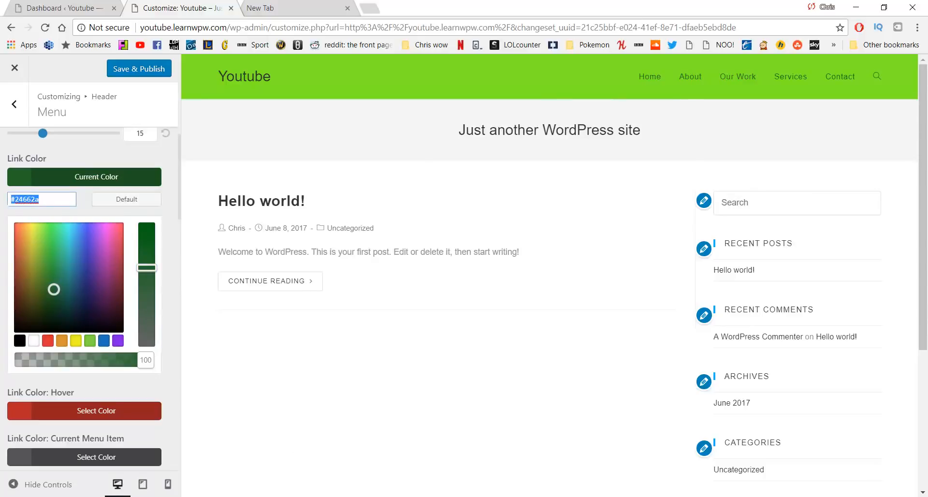
click(384, 494)
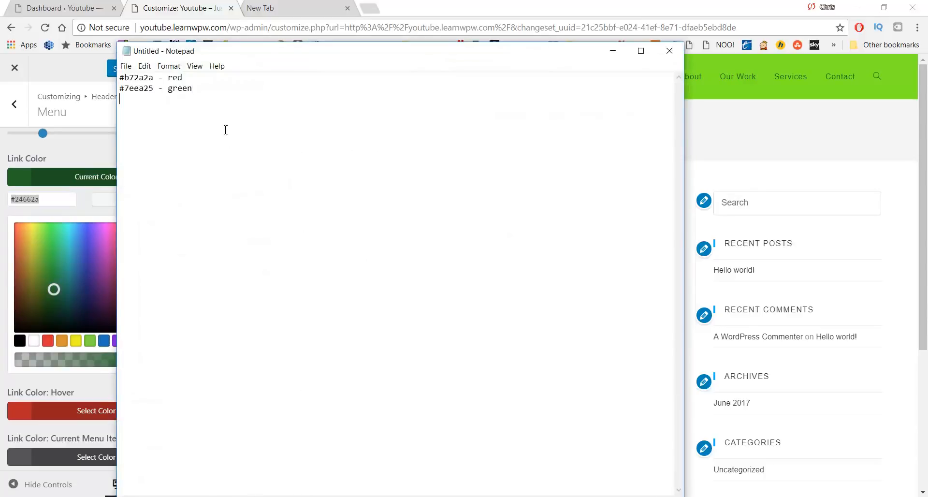
key(ctrl+v)
text(- dark green)
click(799, 118)
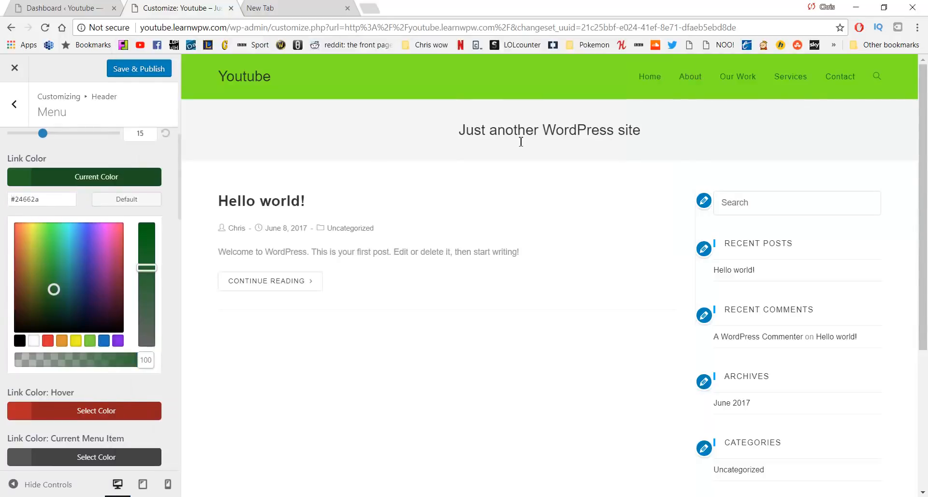
Return from the Menu panel to the Header settings list and open Logo
scroll(114, 225, down, 3)
scroll(108, 223, down, 2)
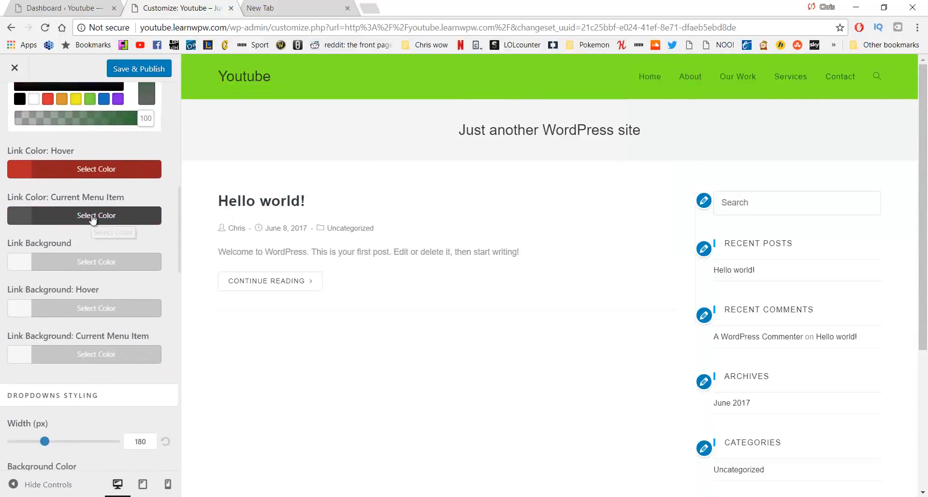
scroll(106, 256, down, 5)
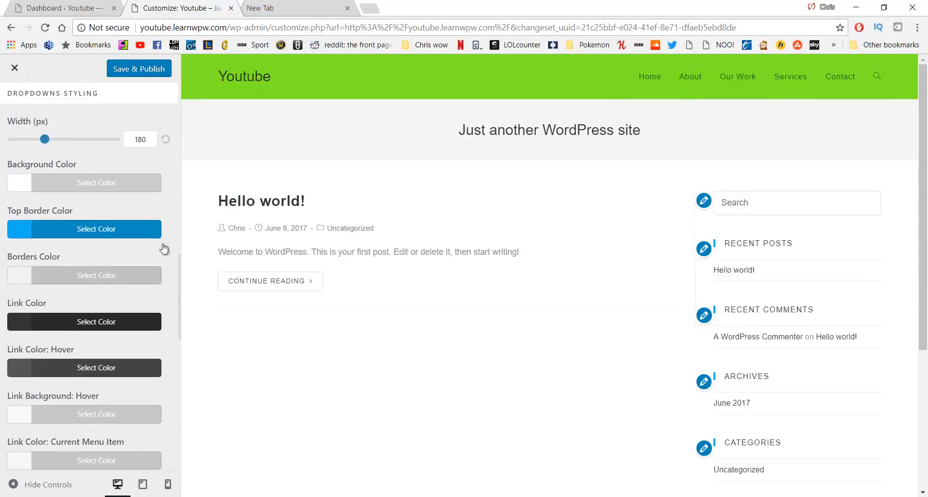
scroll(121, 218, down, 5)
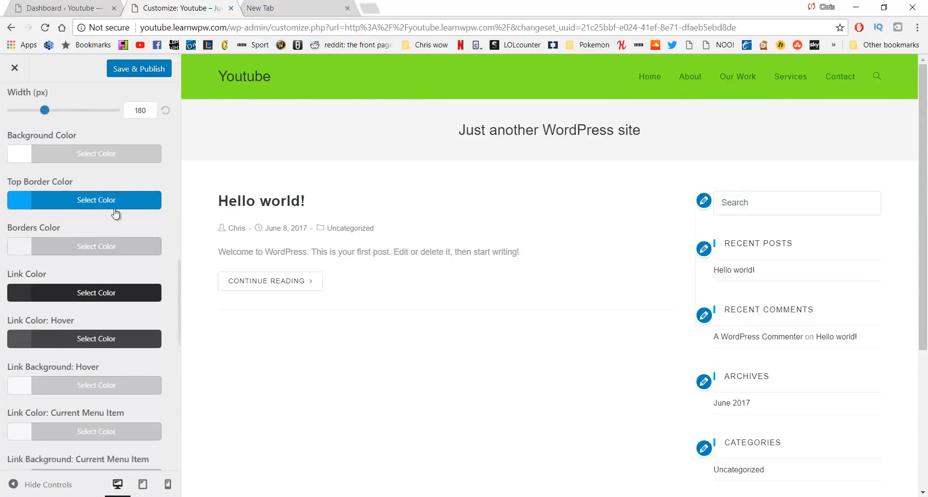
scroll(112, 218, up, 12)
scroll(110, 218, up, 3)
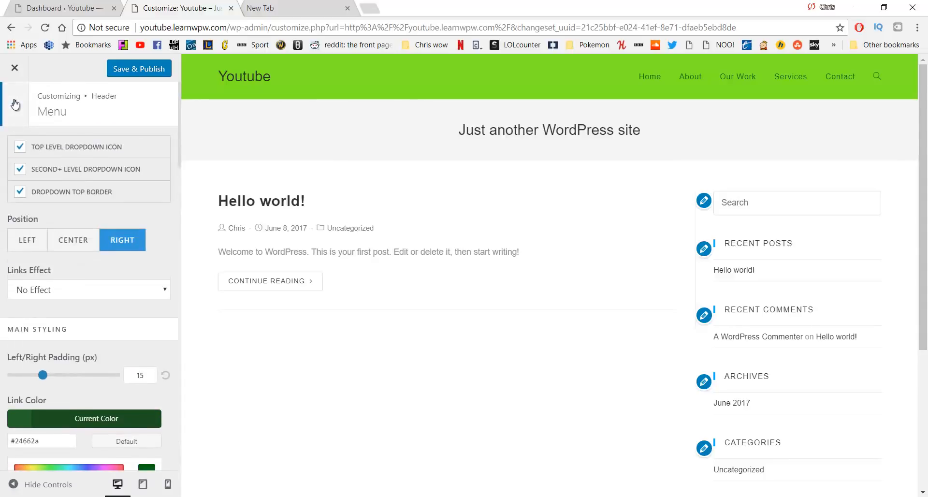
click(15, 105)
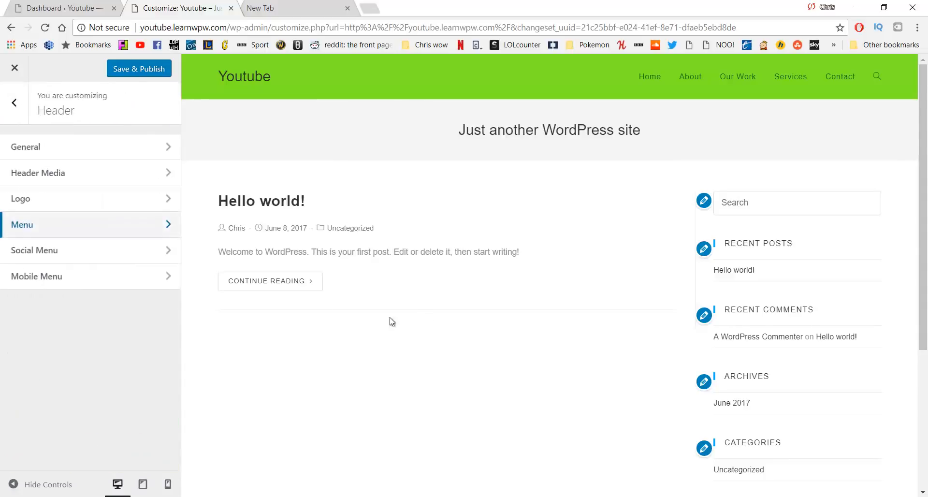
click(124, 206)
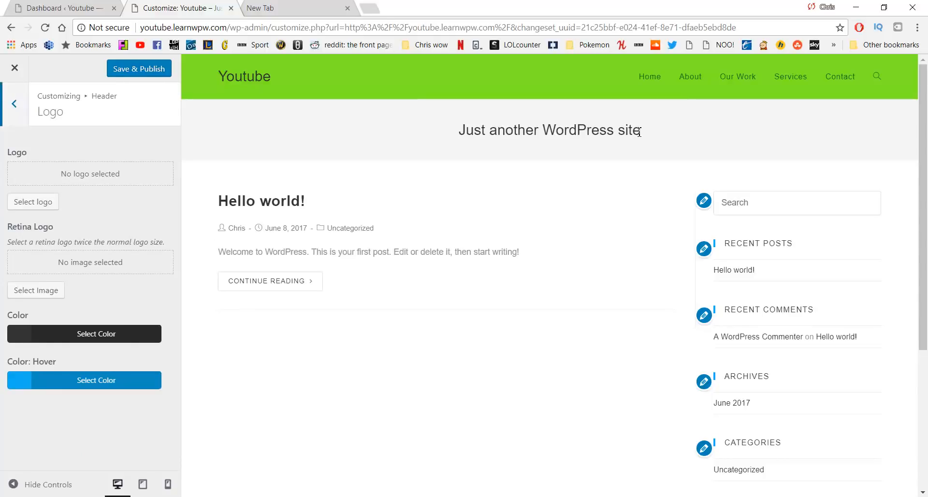
Paste dark green #24662a from the notes into the Logo Color hex field
click(119, 331)
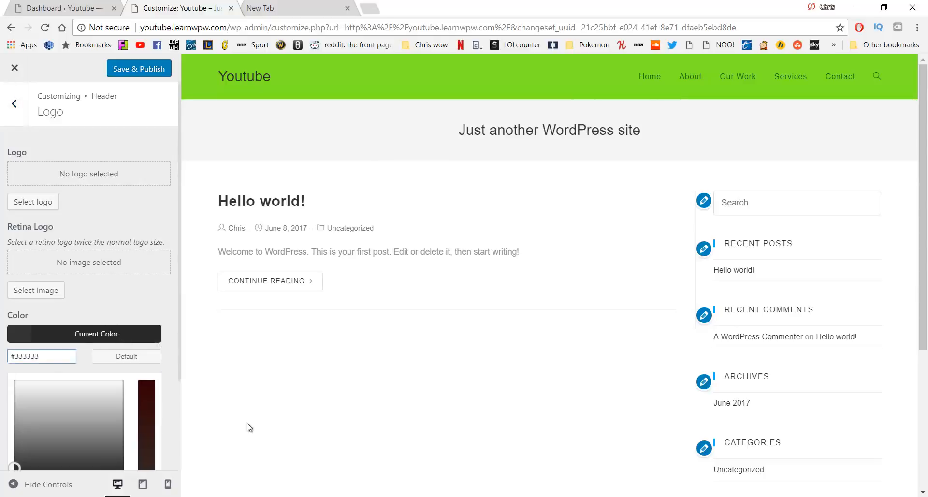
click(398, 495)
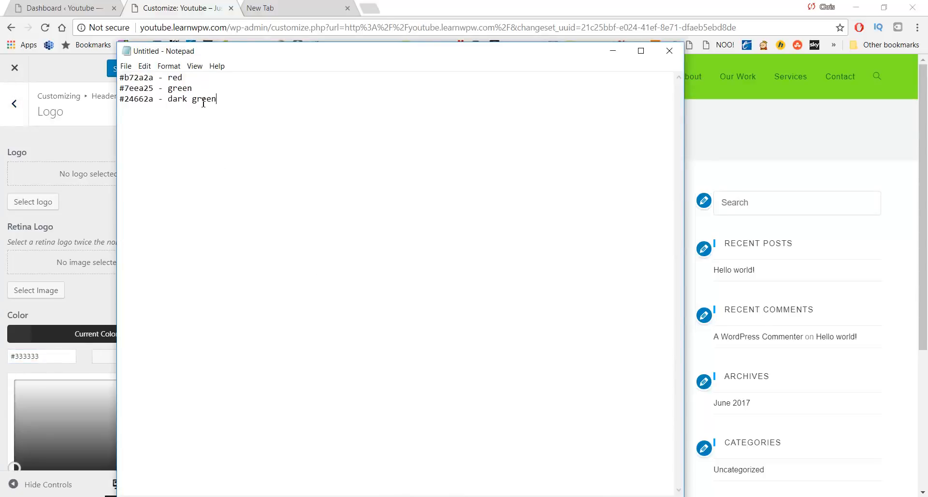
drag(229, 111, 92, 101)
click(159, 108)
double_click(136, 105)
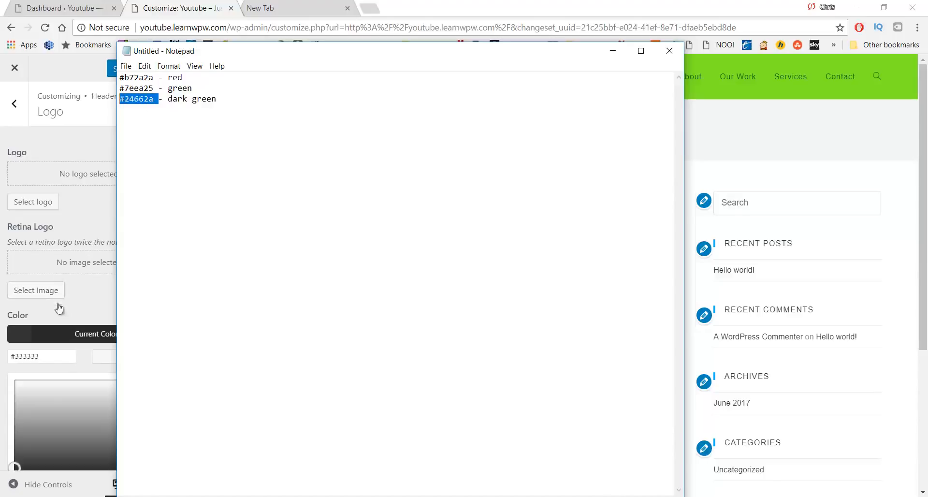
click(54, 356)
drag(53, 356, 30, 352)
key(ctrl+v)
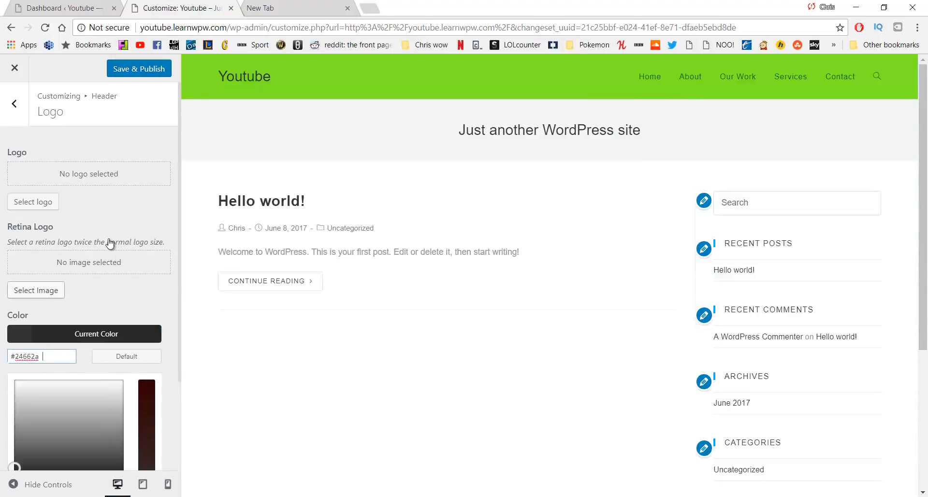
Set the logo hover colour to red #b72a2a from the notes, then Save & Publish
scroll(123, 275, down, 3)
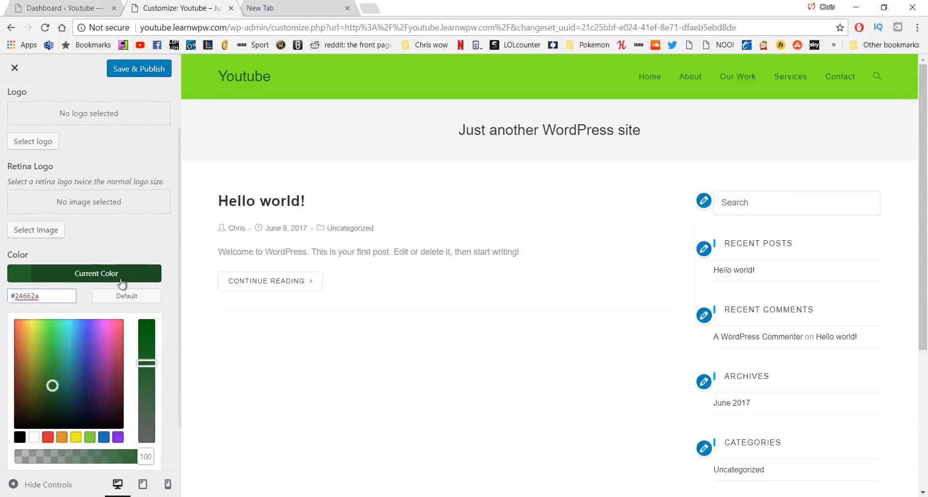
click(85, 454)
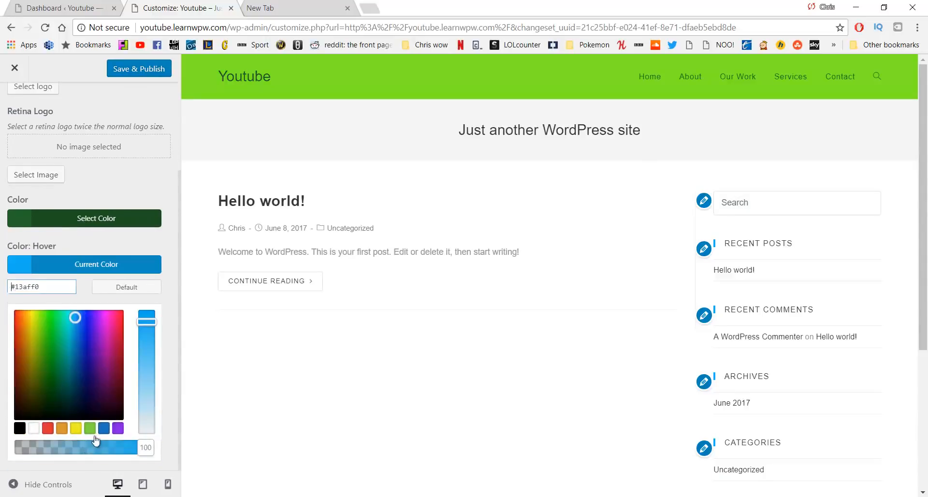
key(alt+Tab)
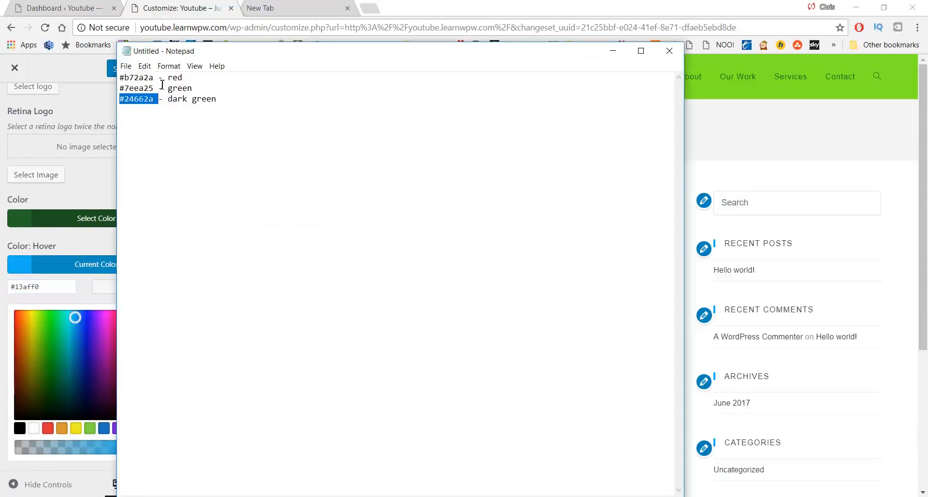
drag(156, 77, 79, 80)
key(ctrl+c)
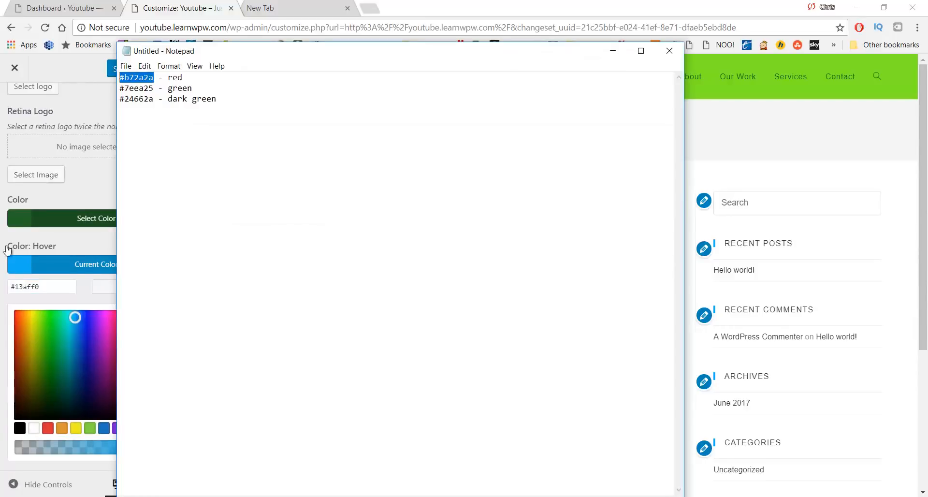
drag(61, 291, 3, 290)
key(ctrl+v)
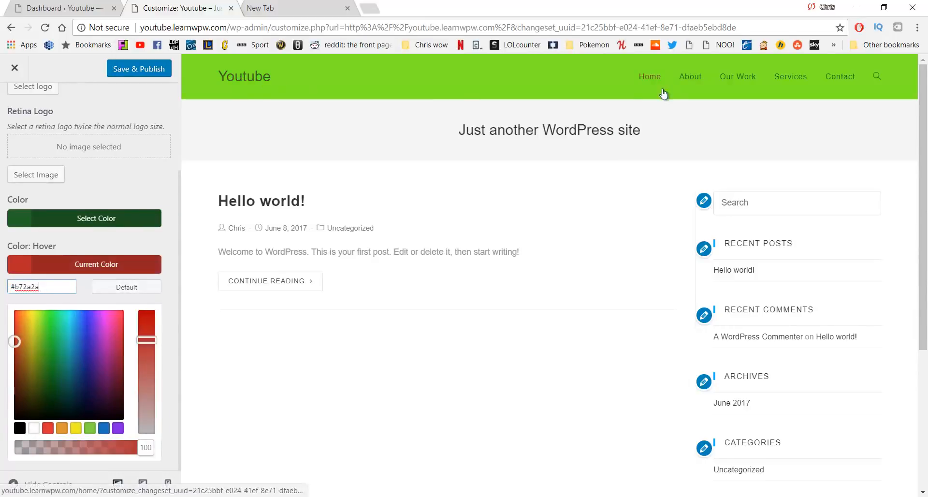
scroll(117, 168, up, 3)
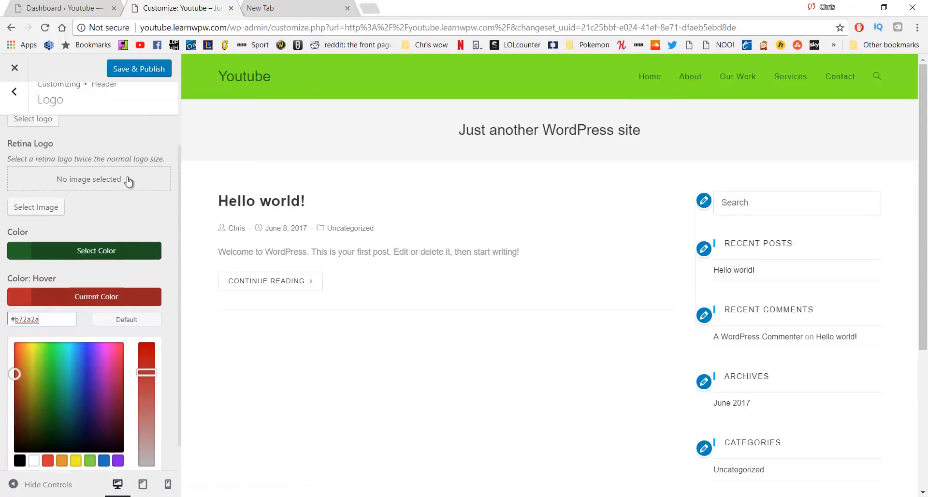
click(137, 72)
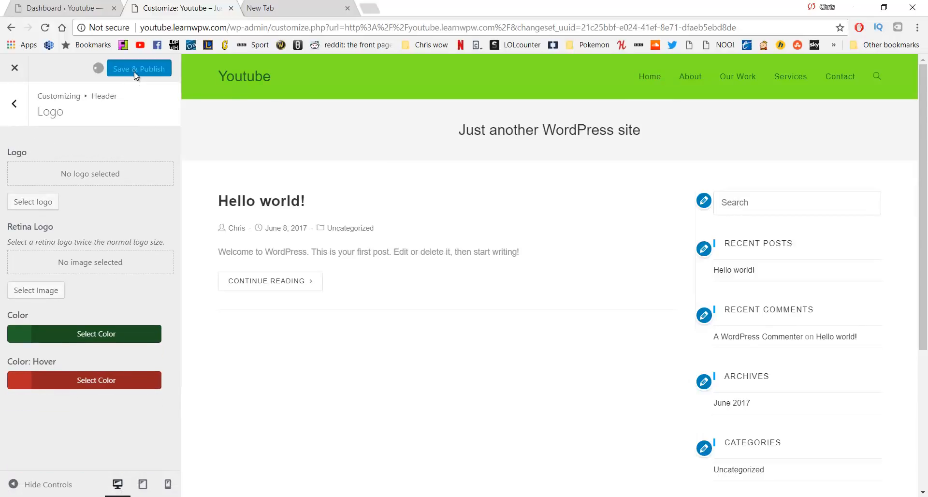
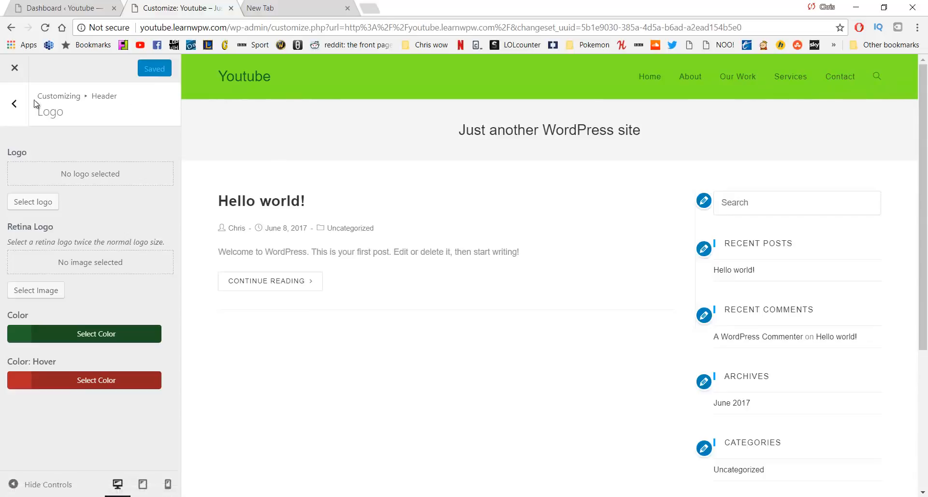
In Header > Menu, set Search Icon Style to Disabled and Save & Publish
click(14, 103)
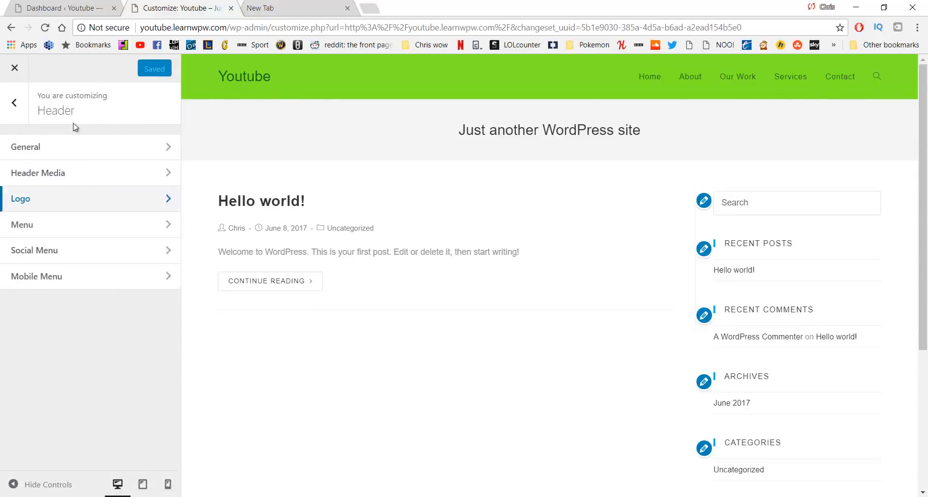
click(72, 231)
scroll(97, 240, down, 10)
scroll(108, 242, down, 7)
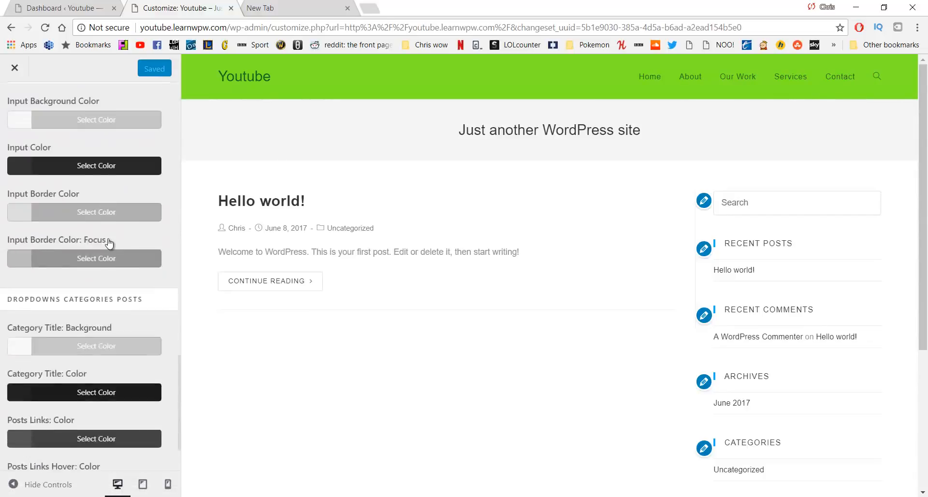
scroll(97, 249, up, 5)
scroll(94, 250, up, 4)
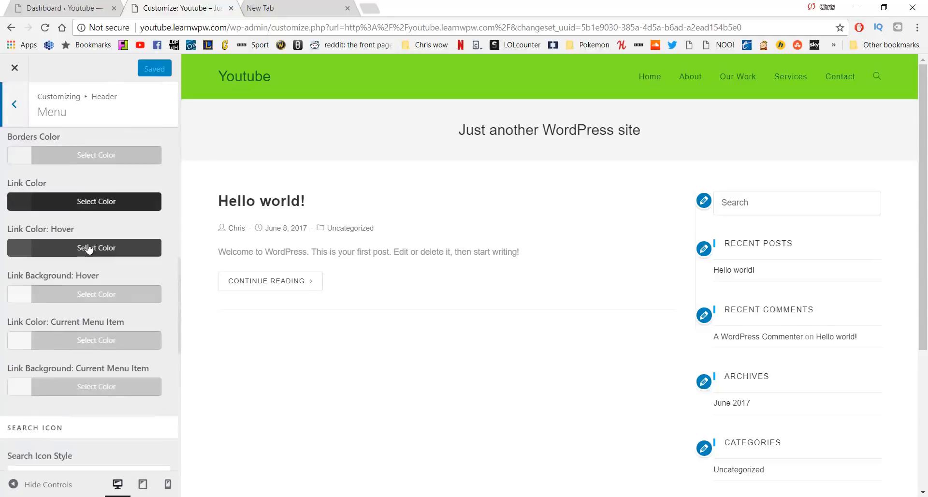
scroll(82, 271, down, 3)
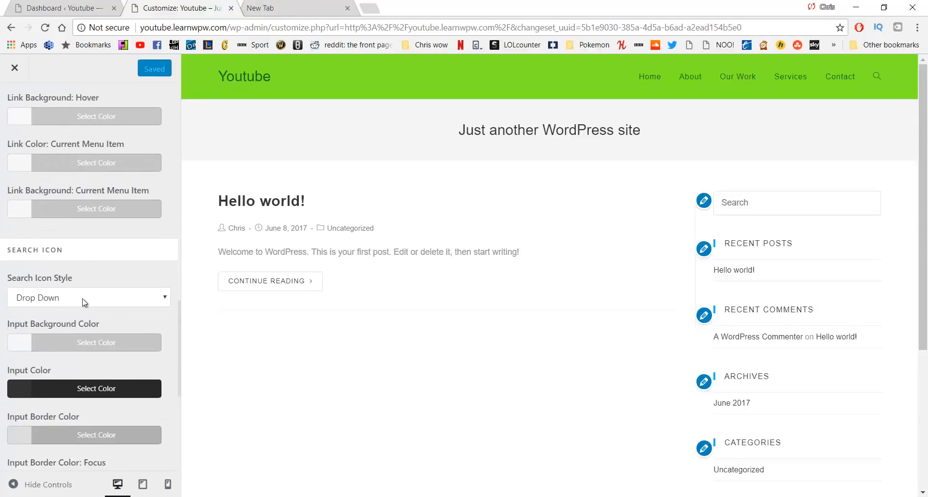
click(83, 300)
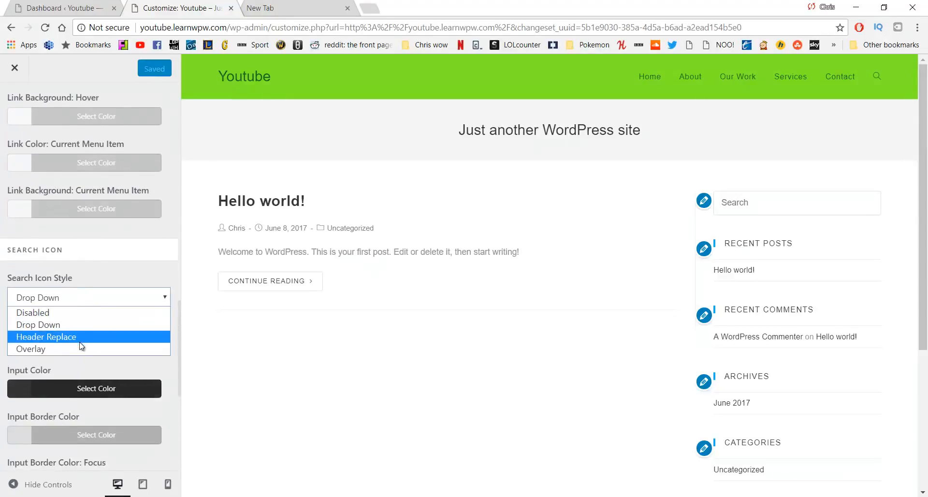
click(44, 312)
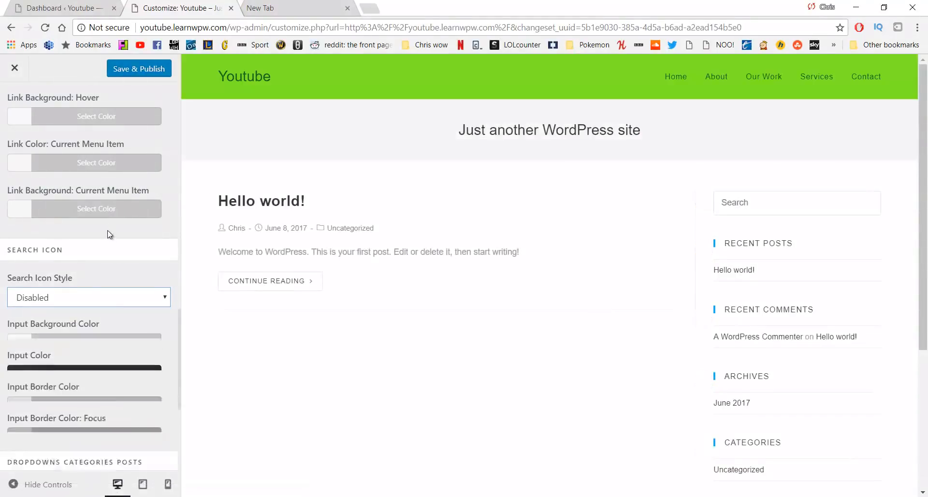
click(135, 71)
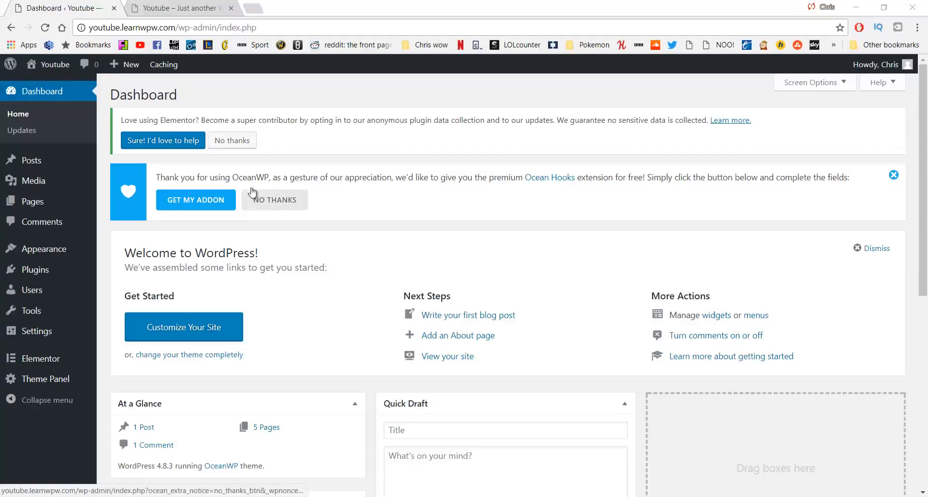
Check the live site in a fresh tab, then open Appearance > Customize from the Dashboard
click(178, 7)
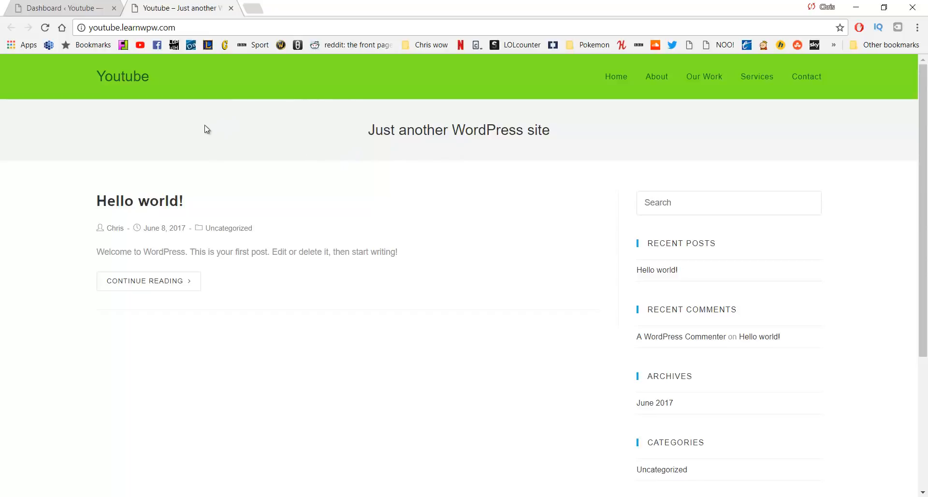
click(88, 7)
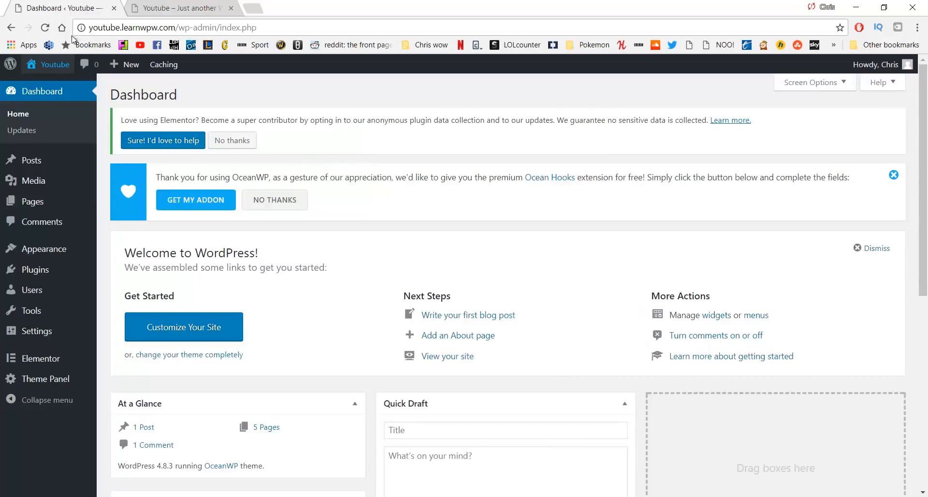
middle_click(55, 85)
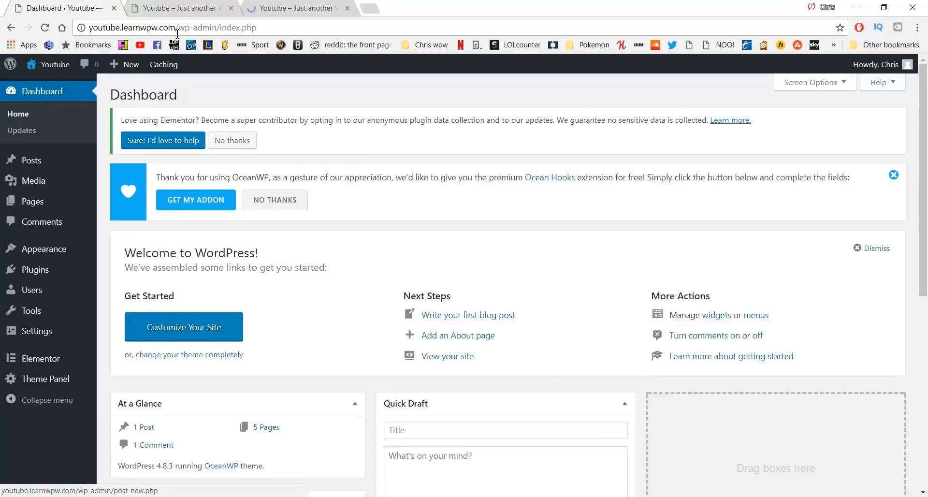
middle_click(175, 5)
click(175, 6)
click(97, 7)
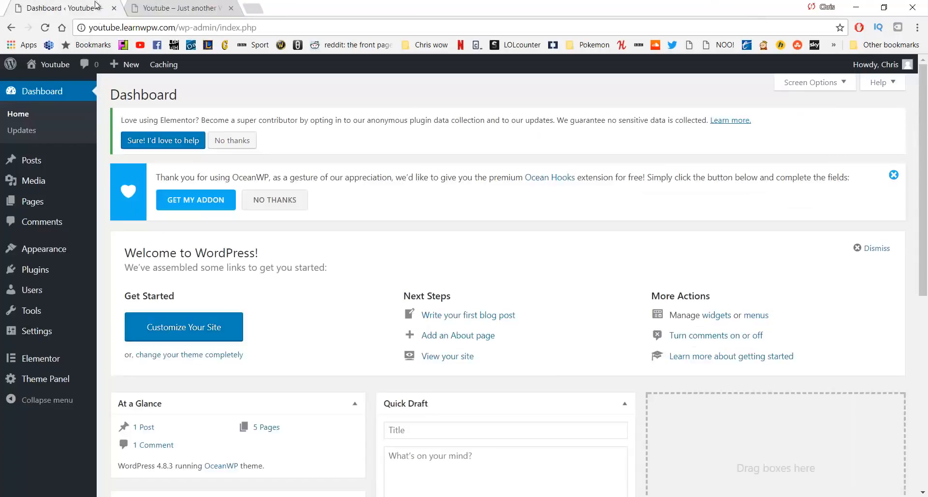
mouse_move(59, 250)
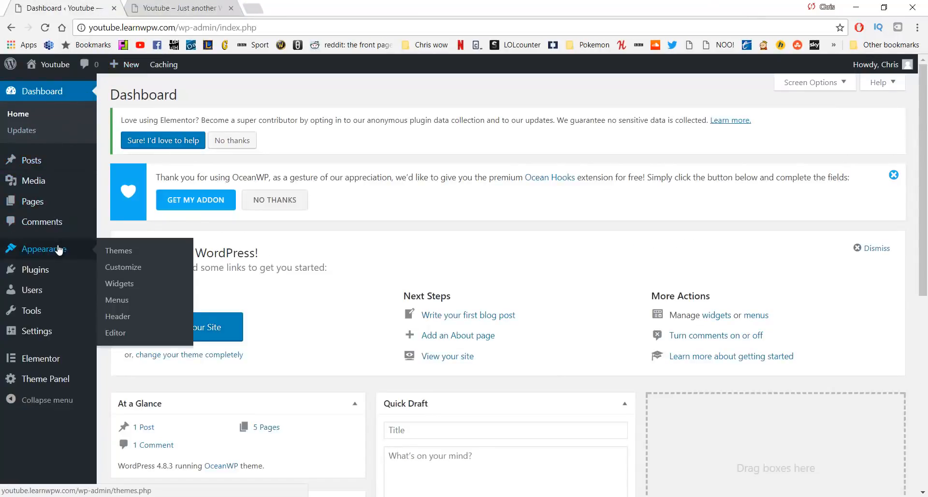
click(116, 267)
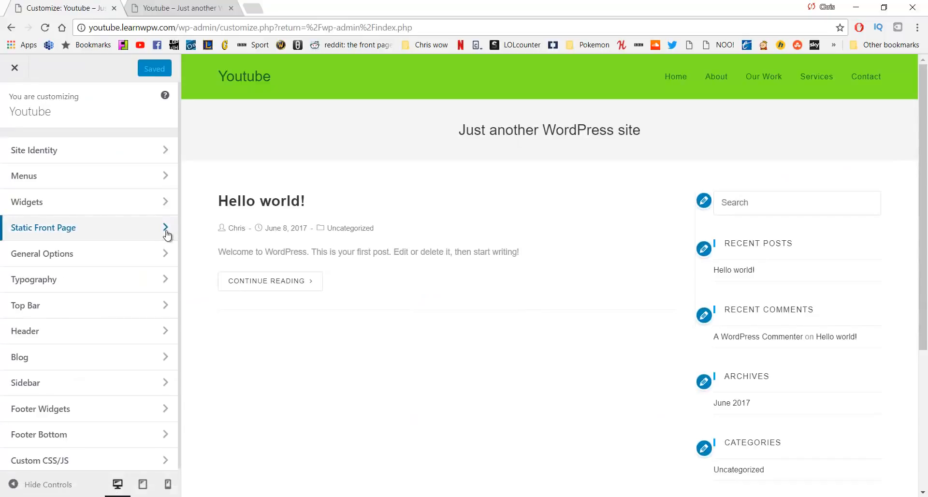
In Site Identity, replace the Site Title with the new 'Learn WP with…' title
click(112, 153)
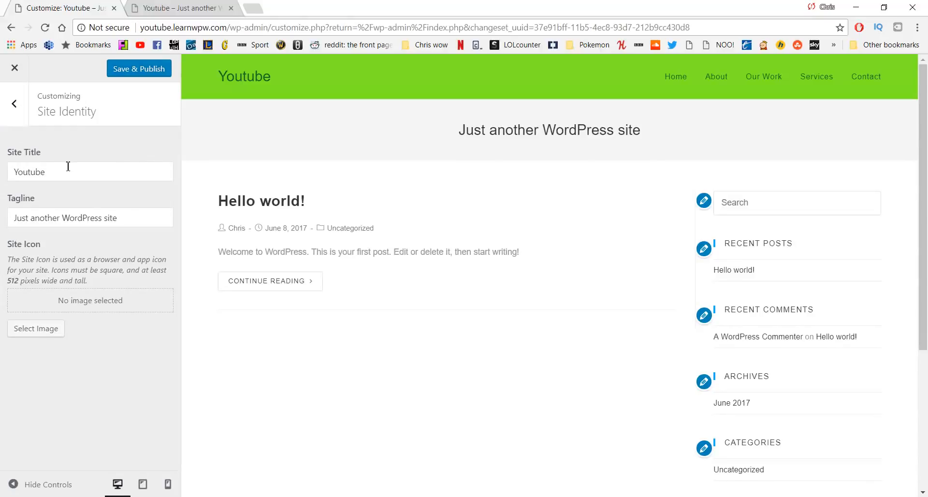
drag(70, 171, 1, 162)
text(Learn Wp)
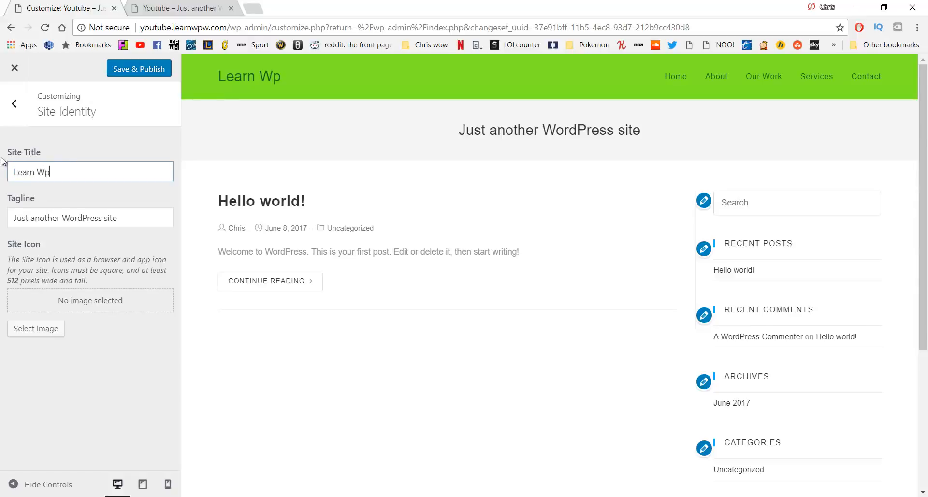
key(BackSpace)
text(P with Chris)
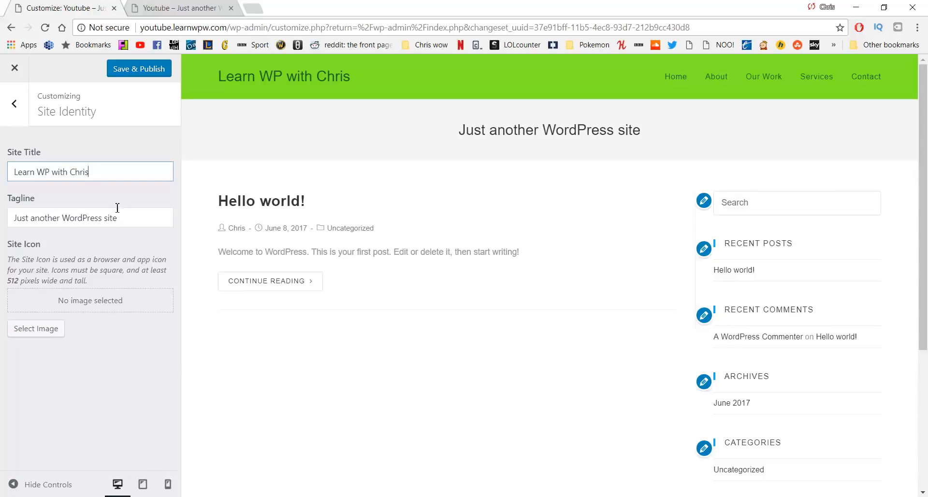
Set the tagline to 'Top quality WordPress Tutorials', publish, and close the Customizer
drag(124, 219, 1, 208)
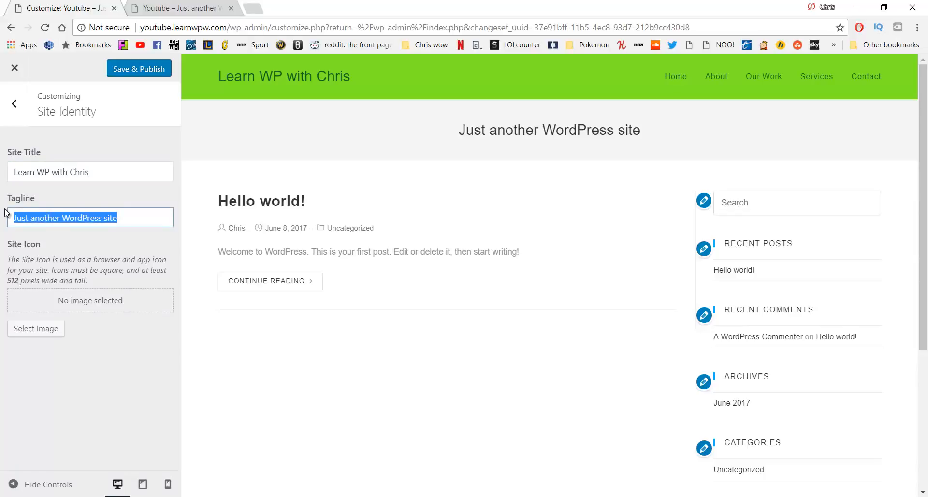
text(Top quality)
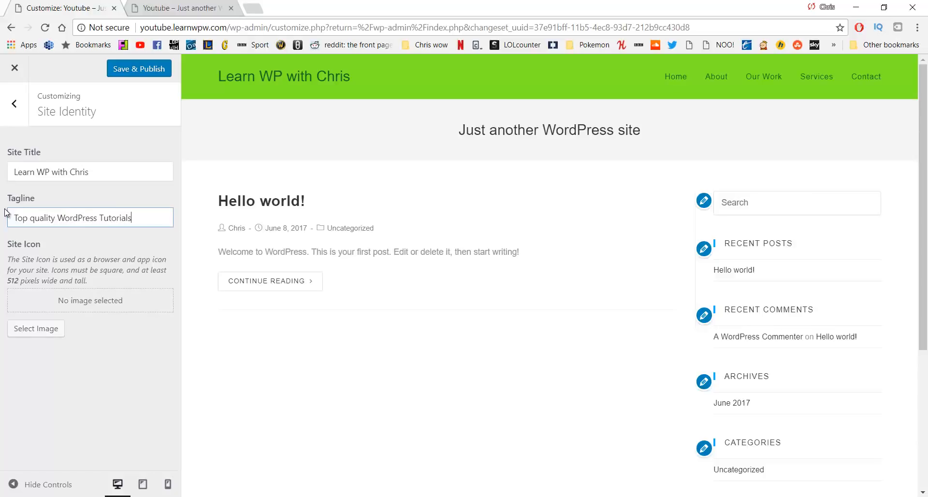
click(134, 73)
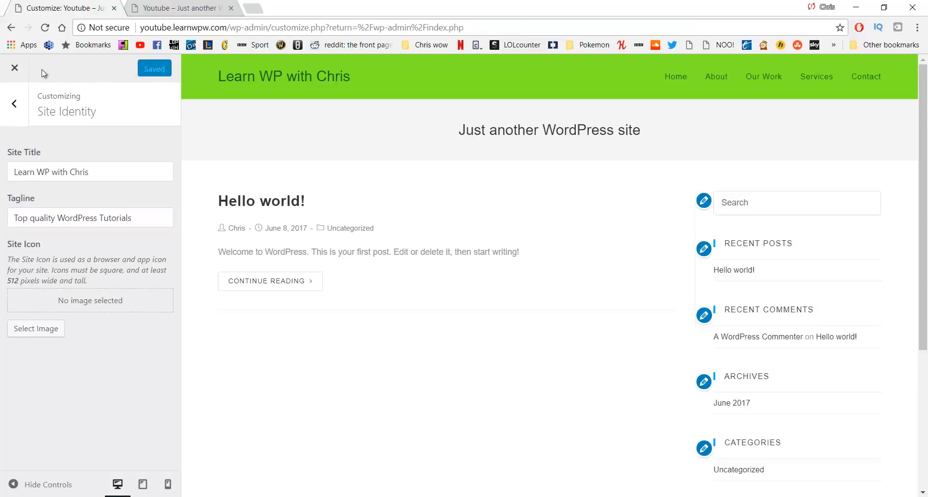
click(22, 71)
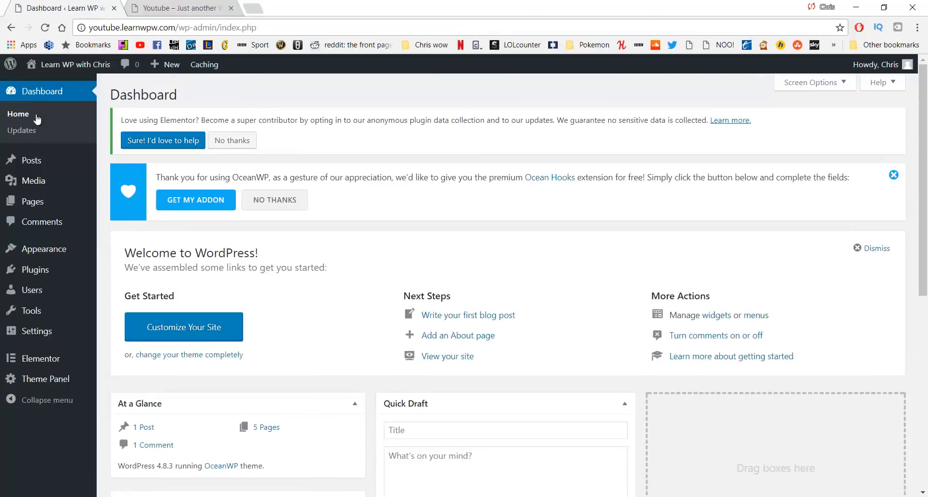
Open the renamed site in a fresh tab and view its front page and Home page
middle_click(76, 65)
middle_click(179, 14)
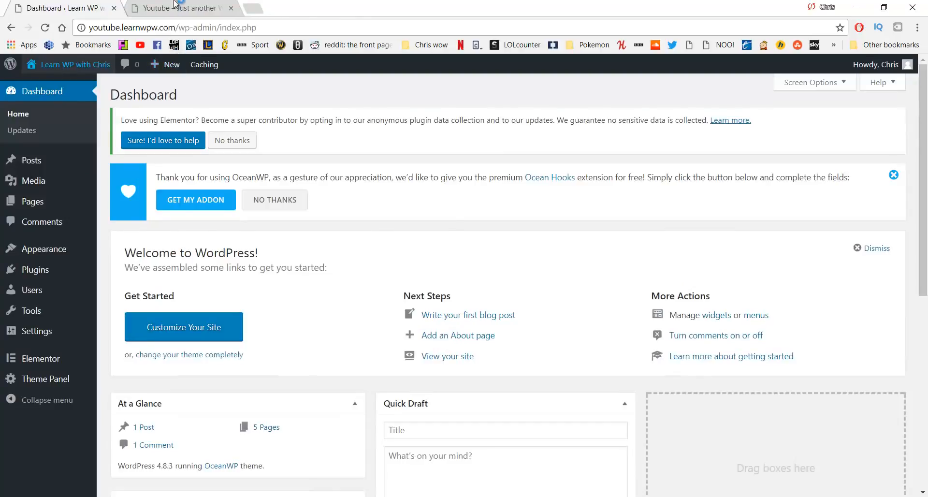
click(179, 6)
click(44, 28)
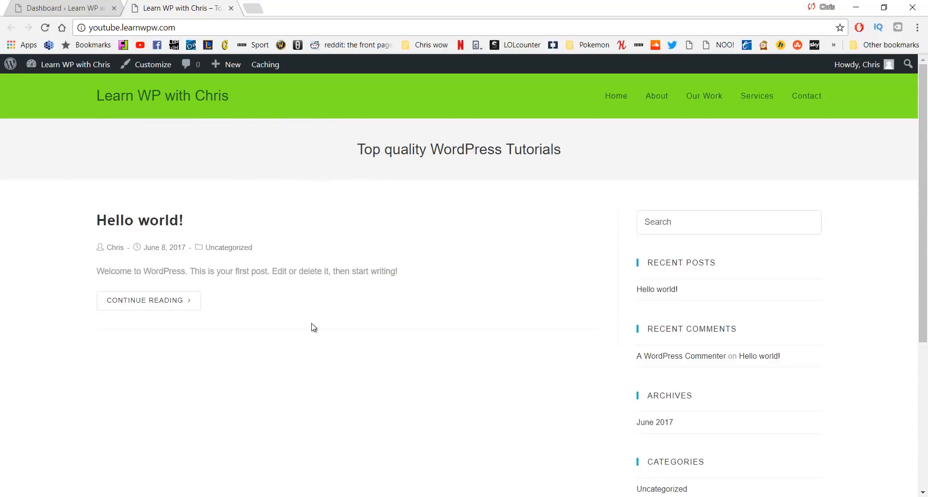
key(ctrl+shift+Tab)
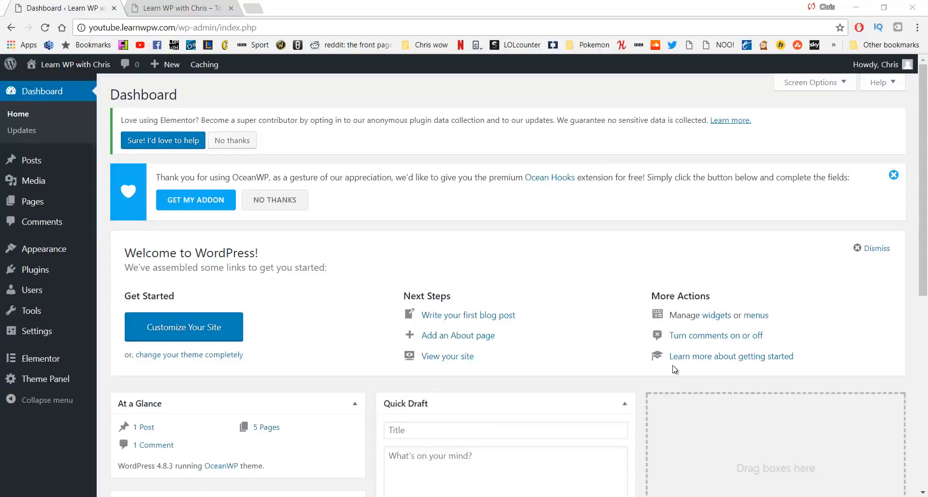
click(163, 7)
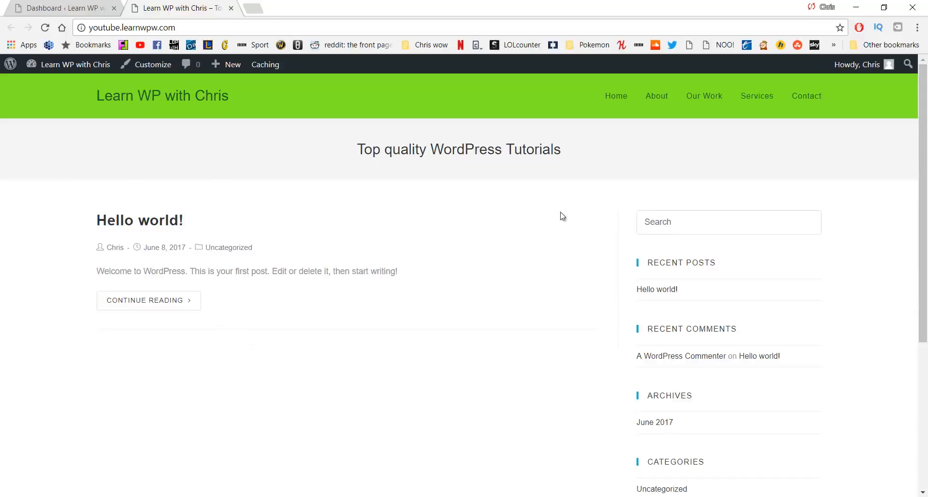
click(610, 101)
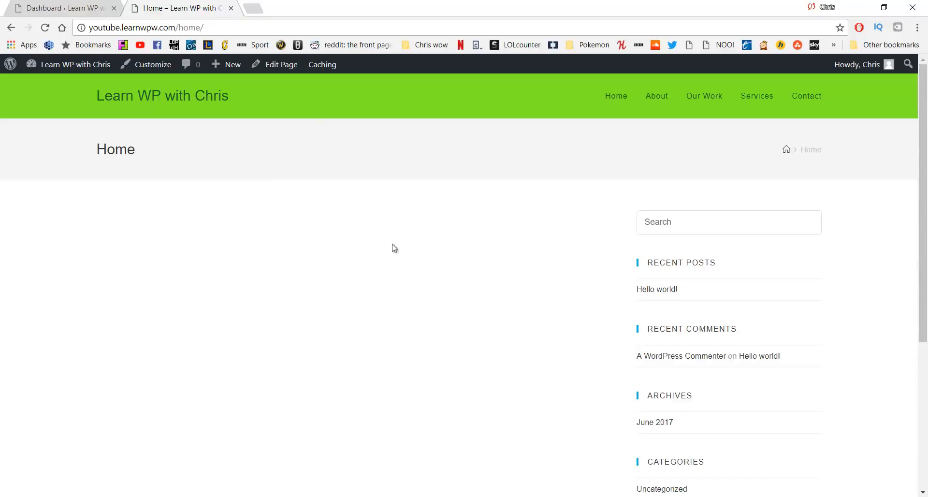
key(alt+Left)
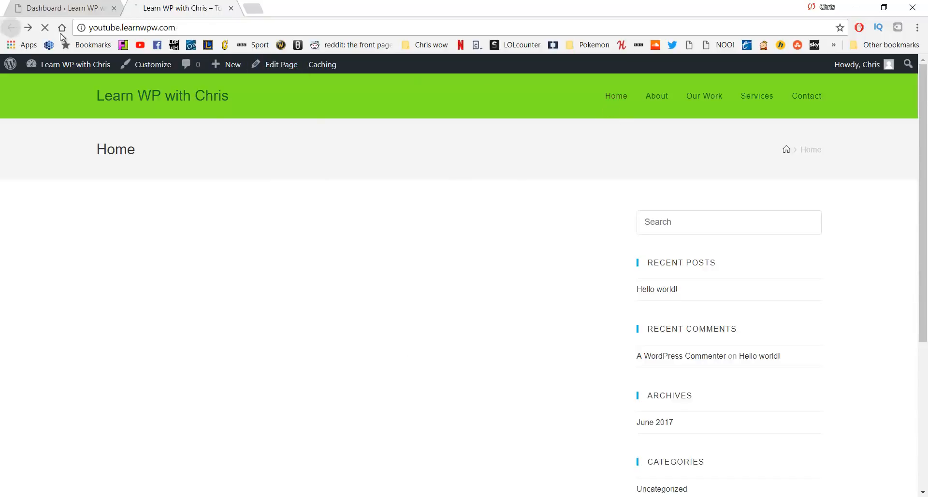
Make the static Home page the site's front page, publish, and close the Customizer tab
click(153, 70)
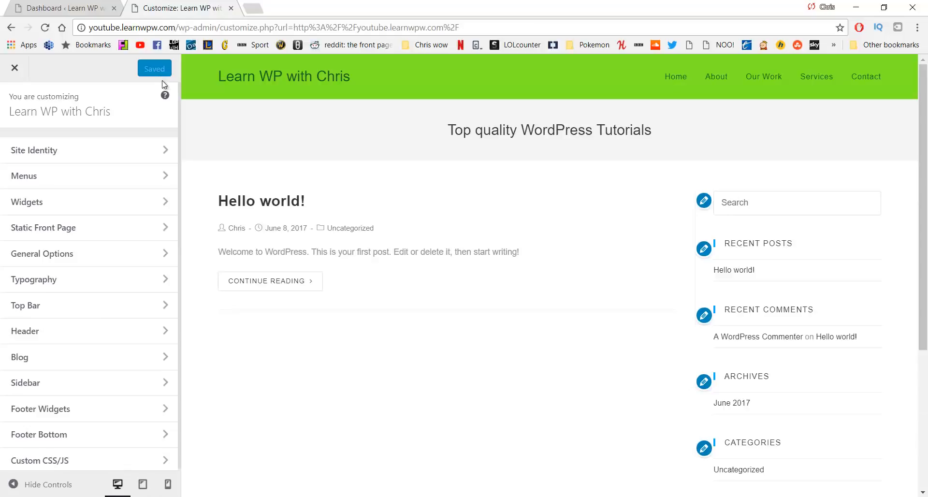
click(155, 231)
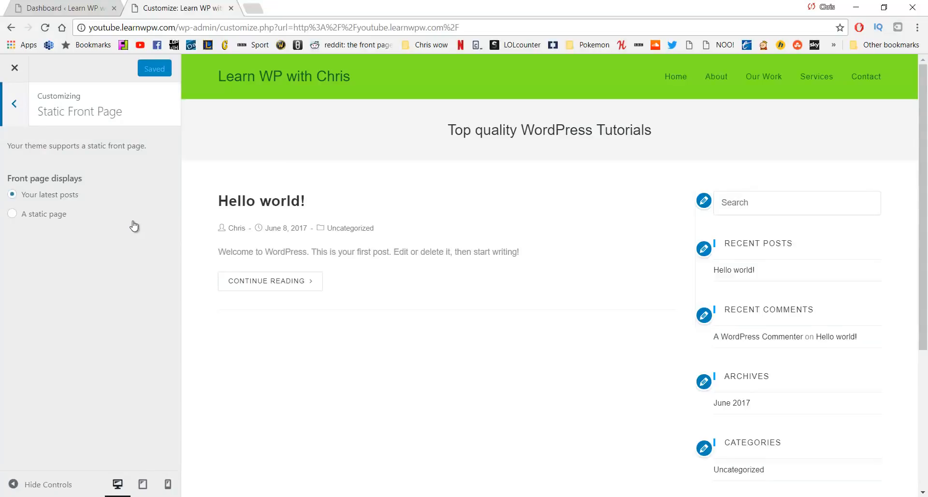
click(46, 216)
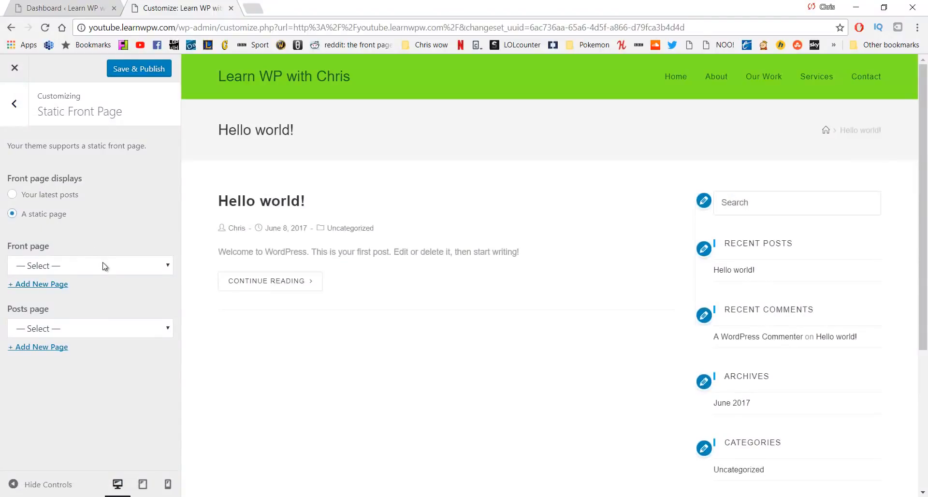
click(103, 266)
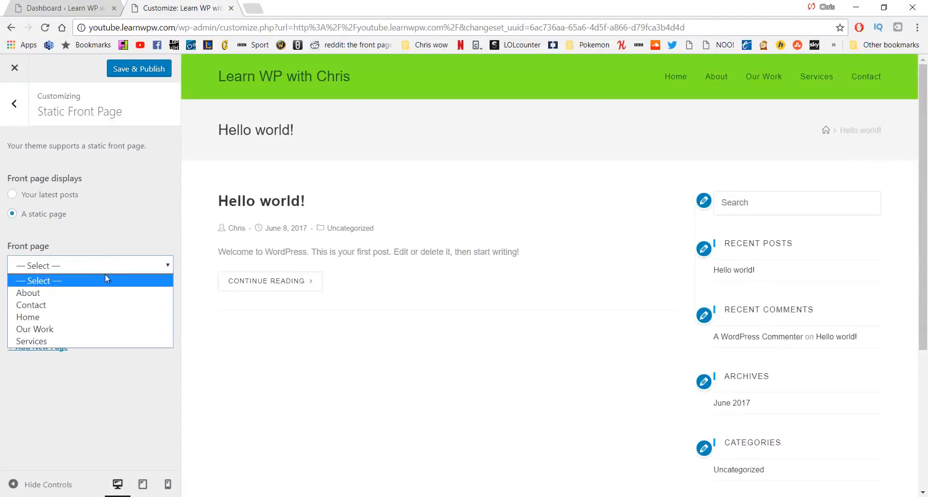
click(92, 315)
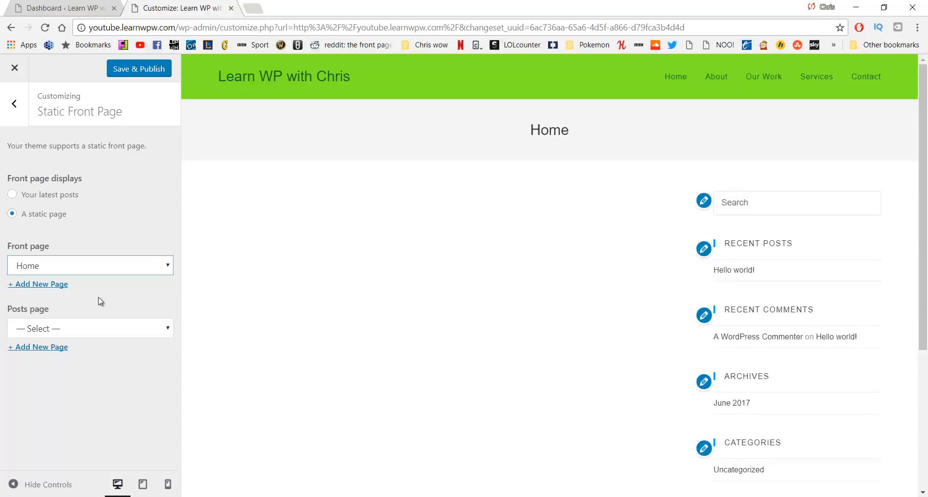
click(137, 74)
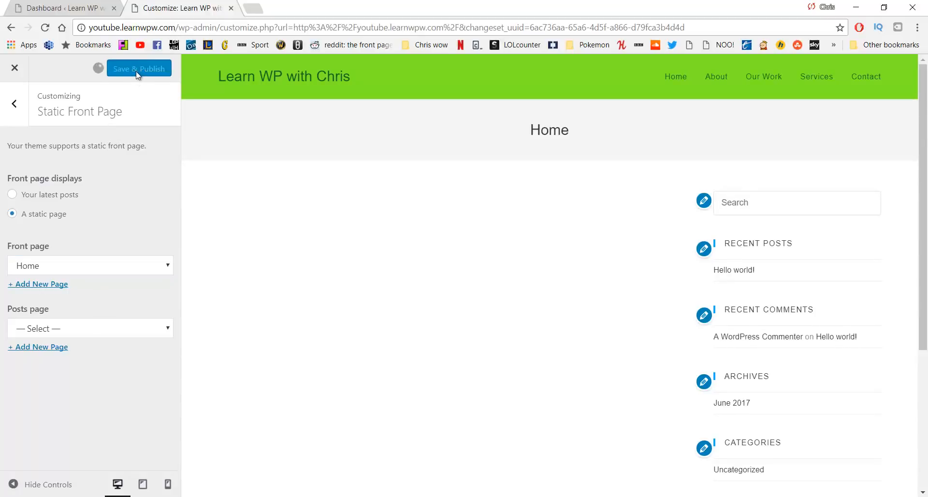
click(67, 7)
click(231, 8)
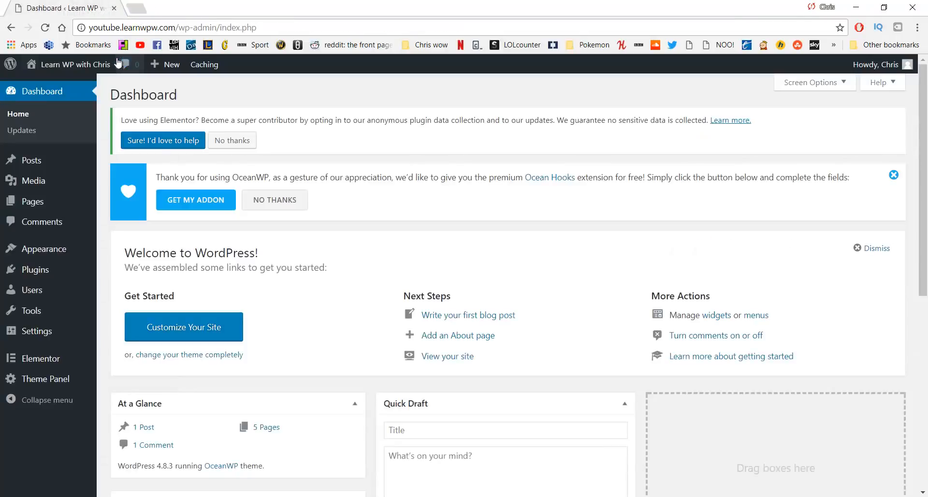
View the live site showing the static Home front page, then return to the admin
middle_click(100, 67)
click(171, 4)
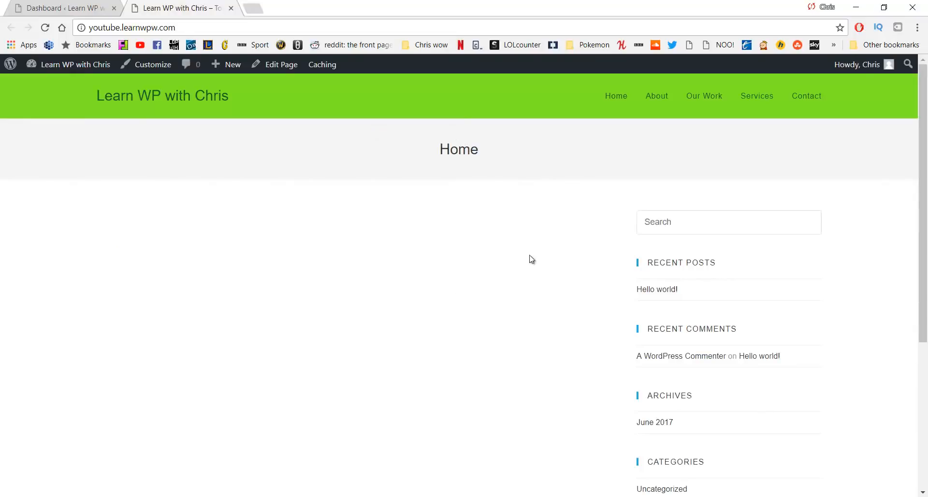
click(68, 4)
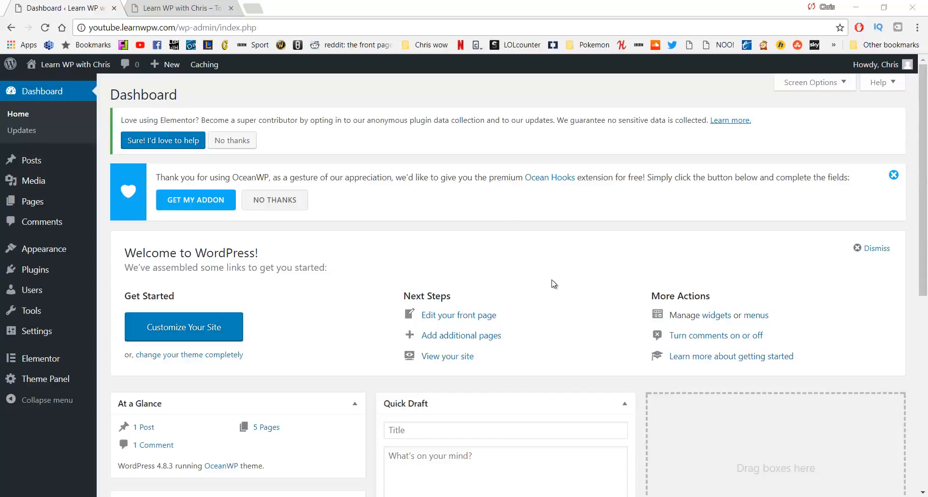
mouse_move(71, 205)
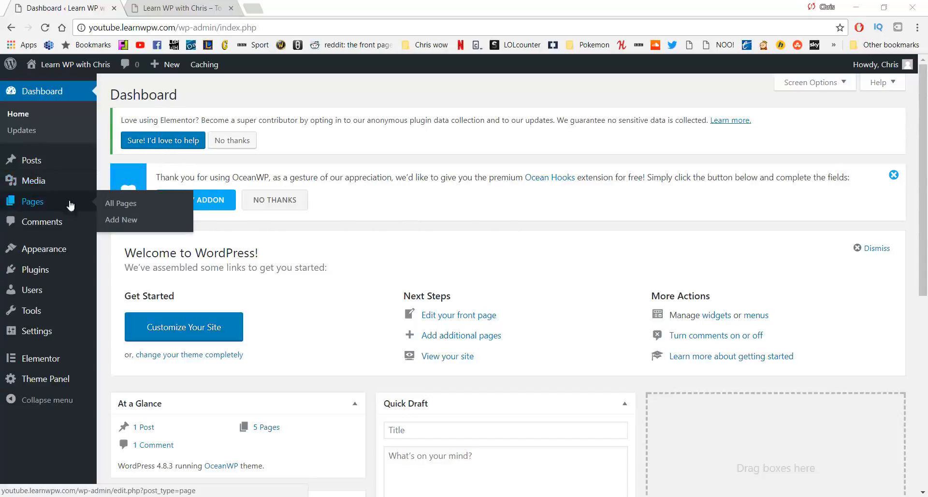
click(110, 207)
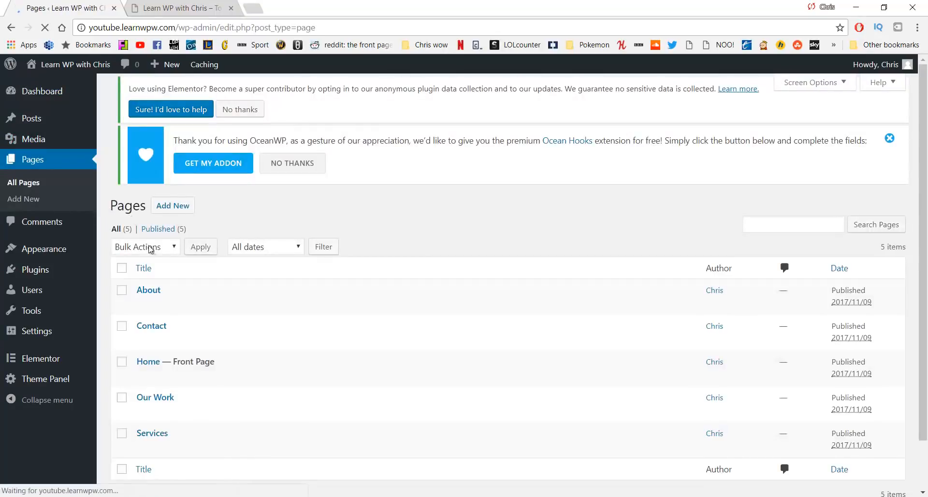
Open the Home page from All Pages and launch Edit with Elementor
click(155, 376)
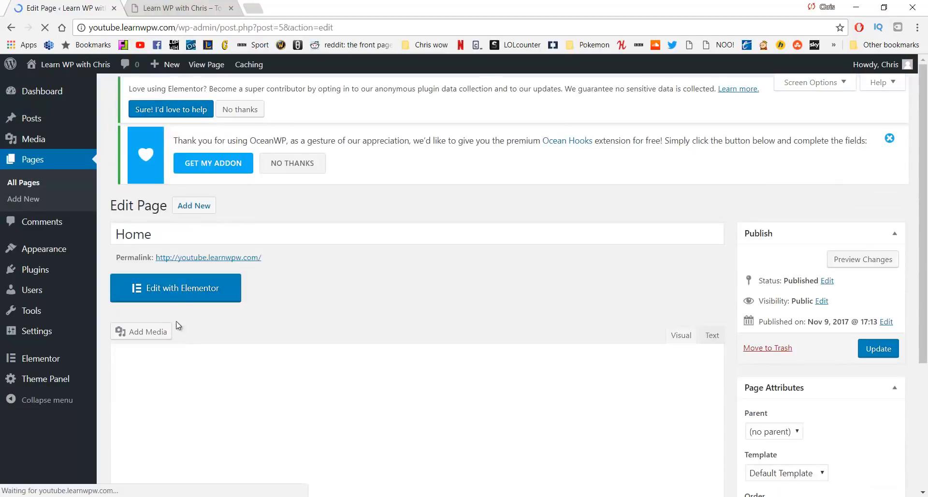
click(181, 293)
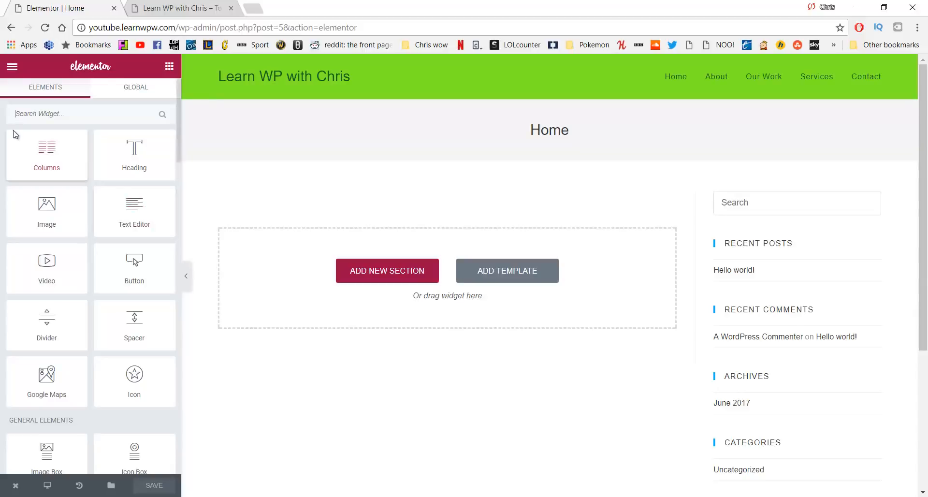
In Default Fonts, set Primary and Secondary Headline font family to Lato
click(12, 70)
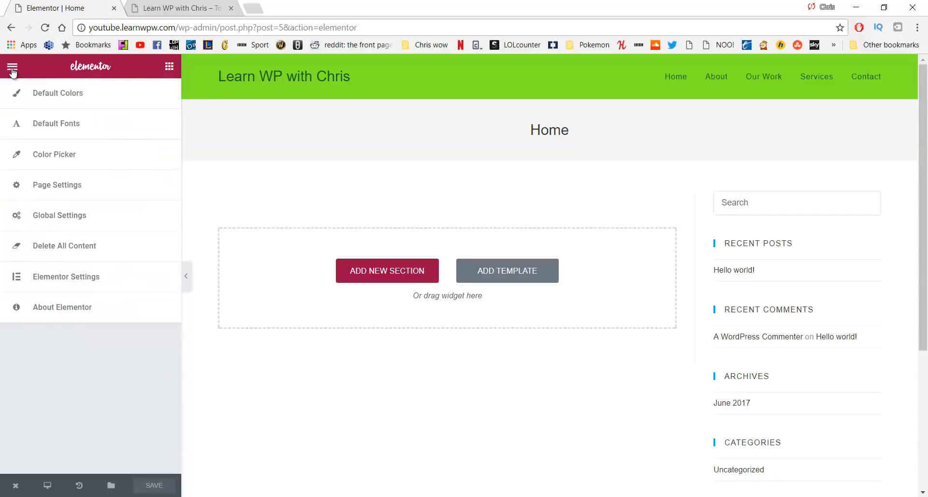
click(81, 127)
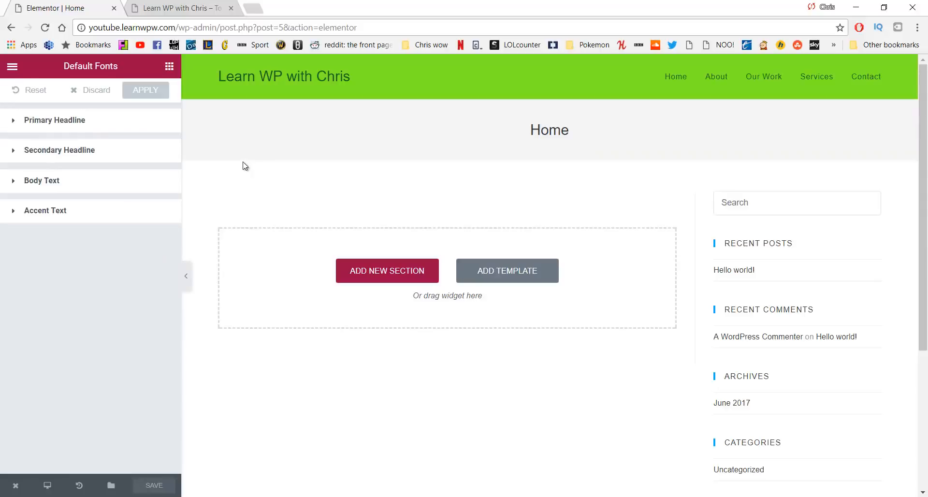
click(101, 124)
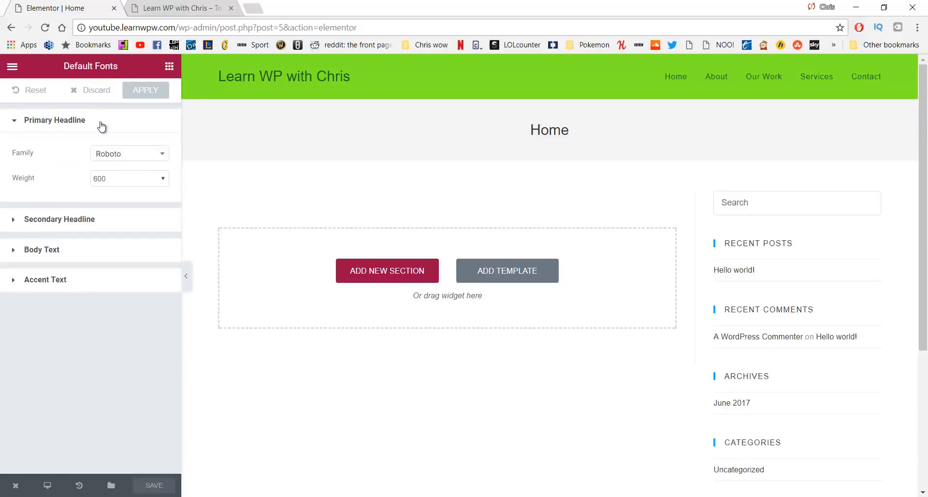
click(134, 159)
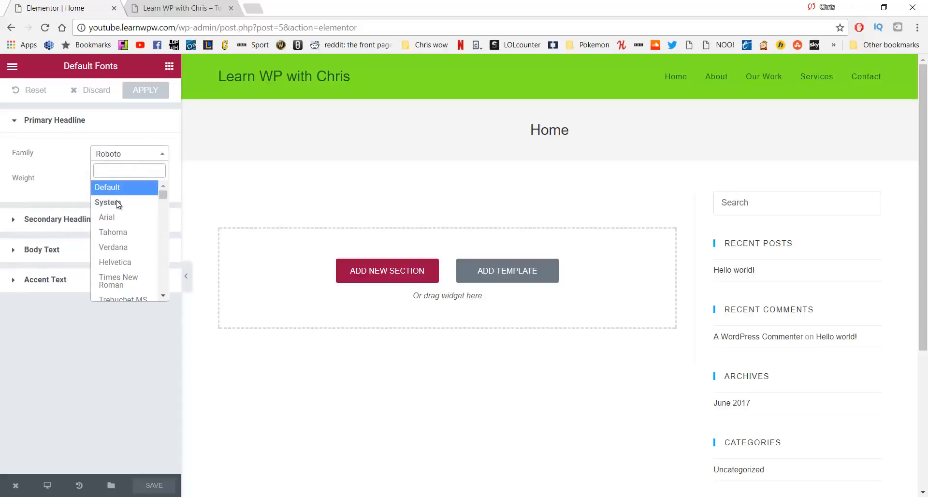
text(Lato)
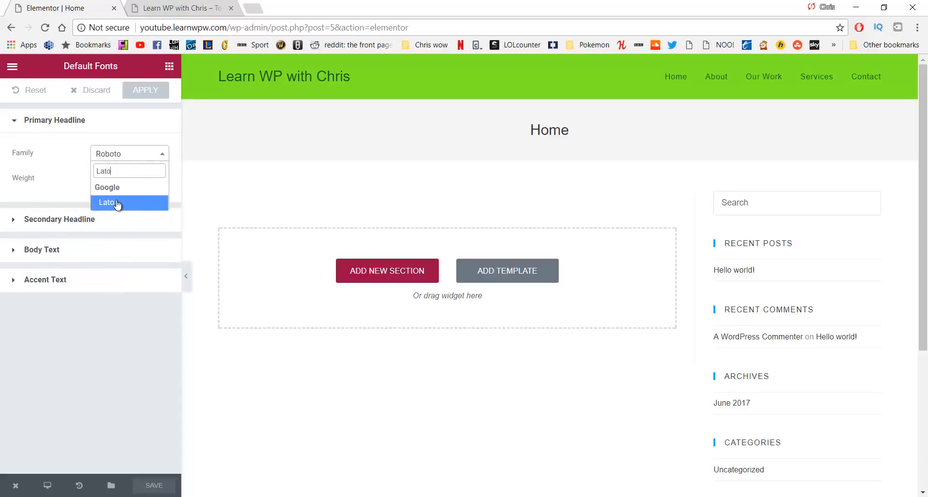
click(116, 202)
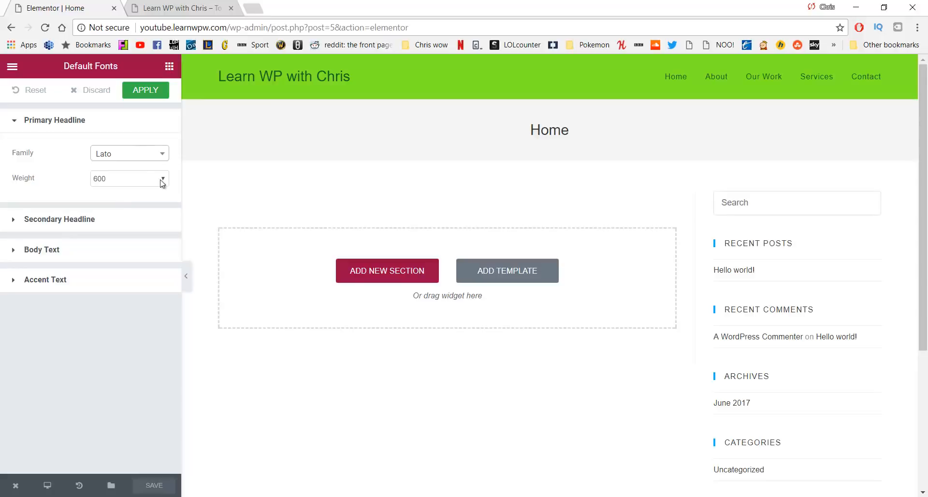
click(124, 225)
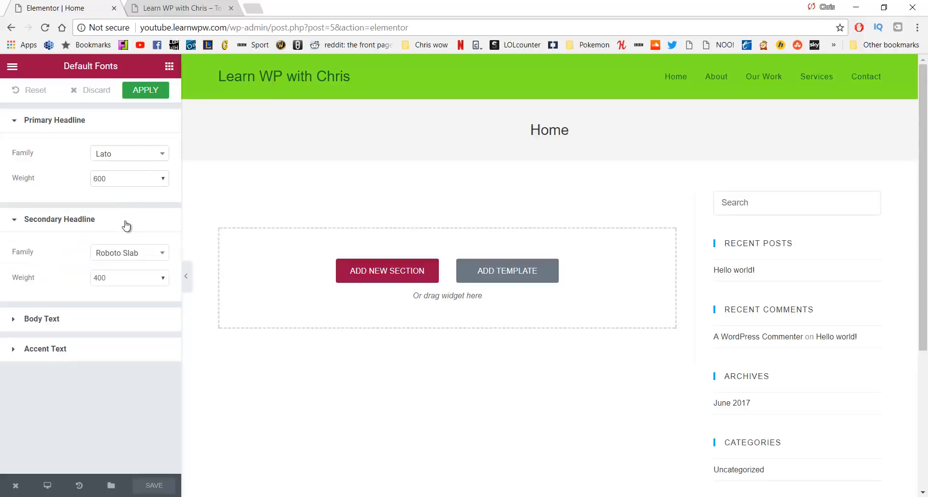
click(155, 260)
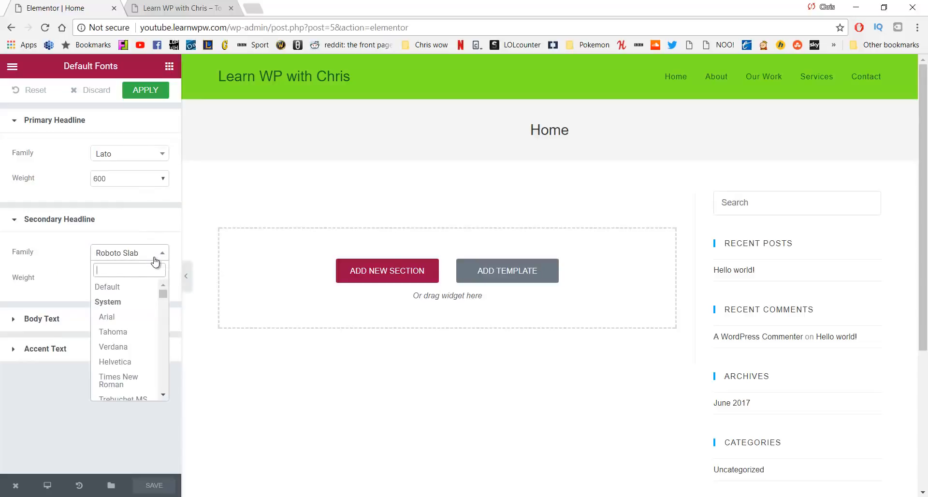
text(Lato)
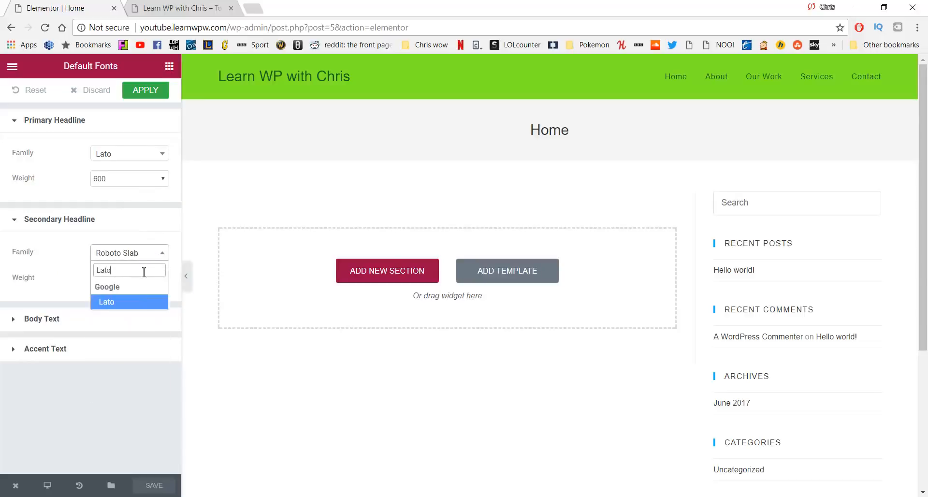
click(135, 305)
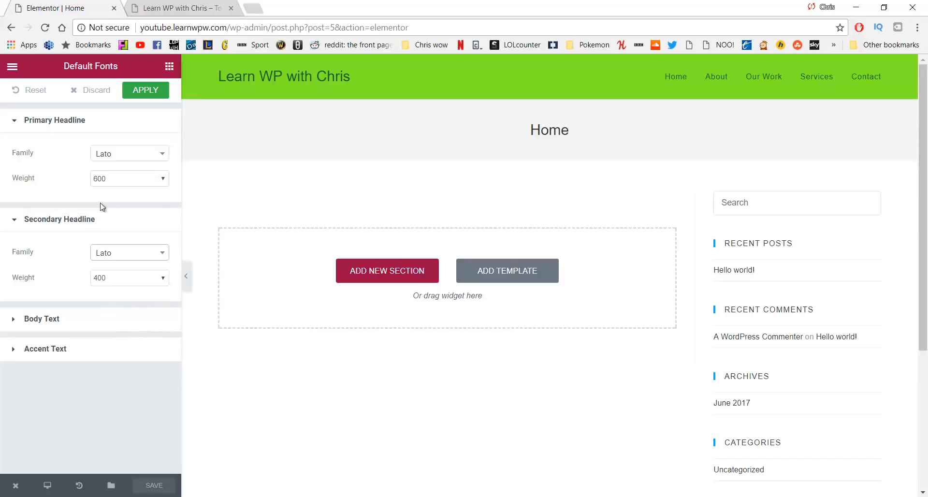
Set Body Text and Accent Text font family to Lato
click(111, 323)
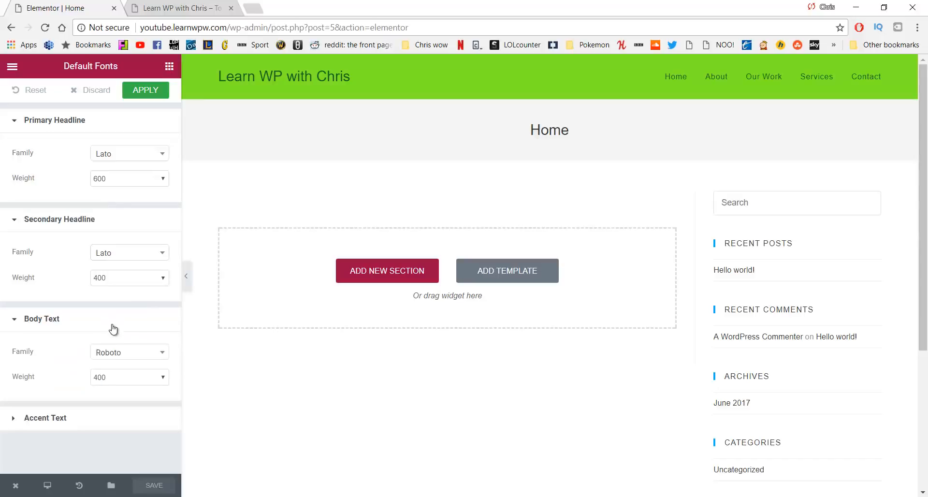
click(129, 353)
text(La)
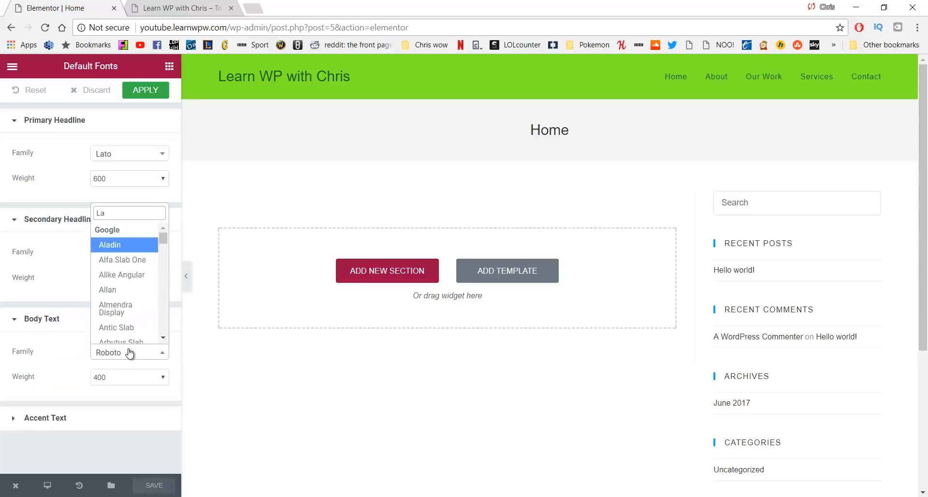
text(to)
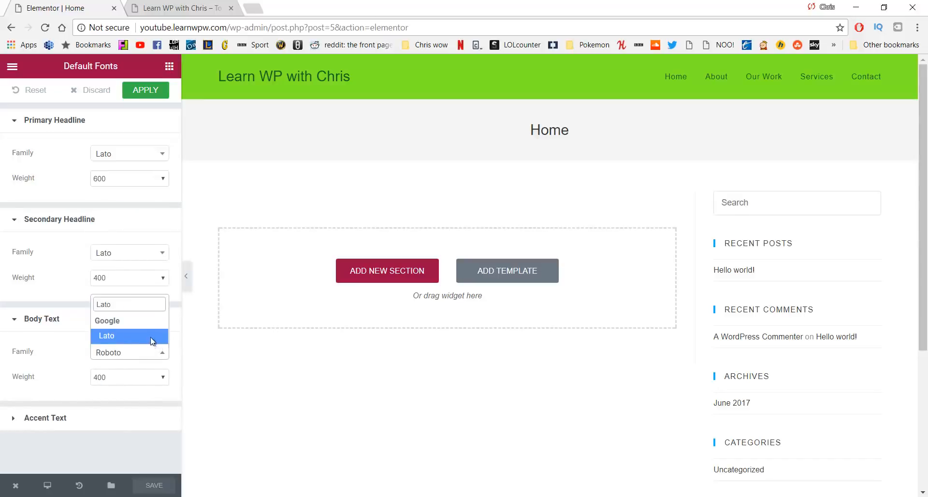
click(150, 337)
click(92, 421)
scroll(134, 410, down, 1)
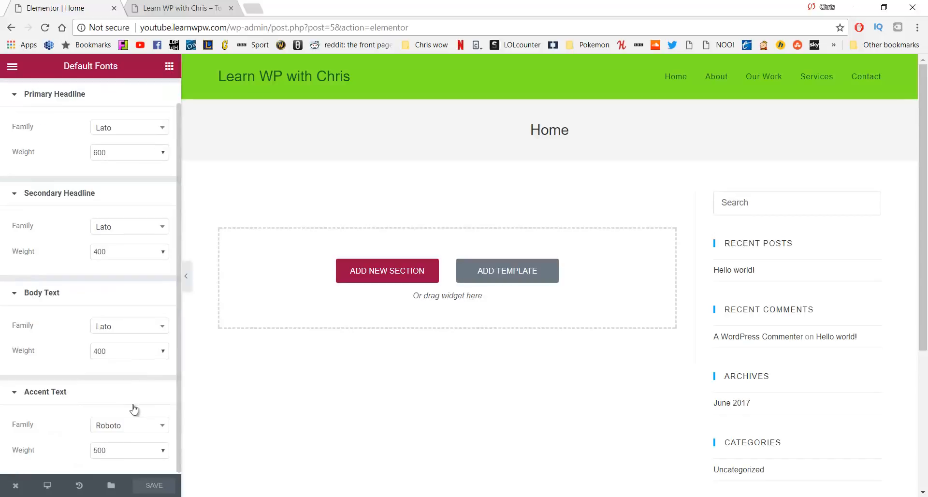
click(131, 426)
text(Lato)
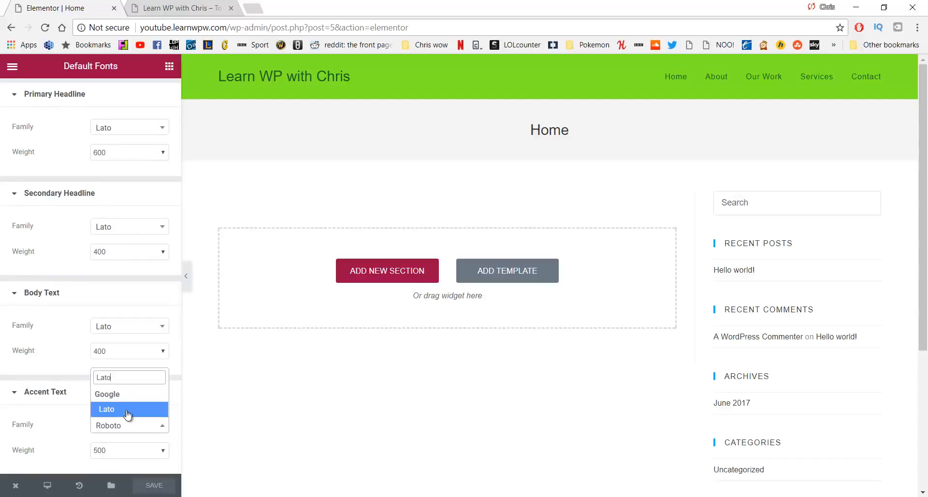
click(127, 411)
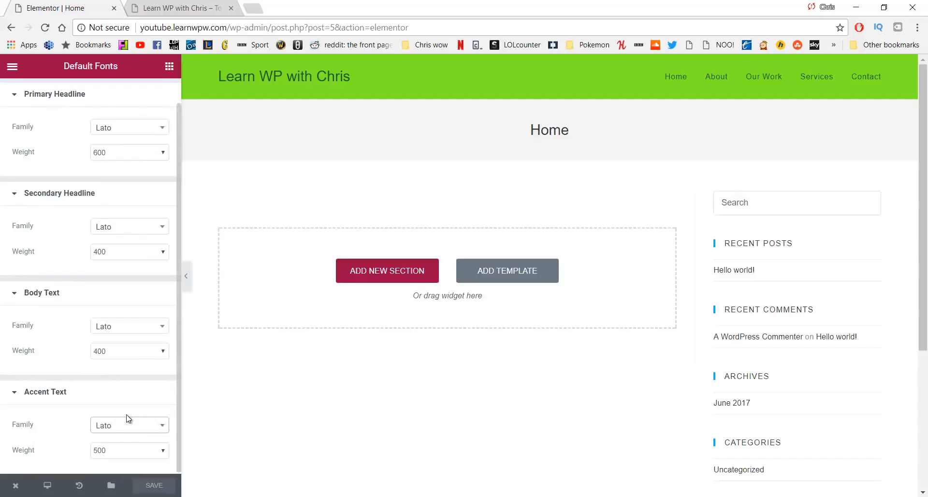
click(164, 390)
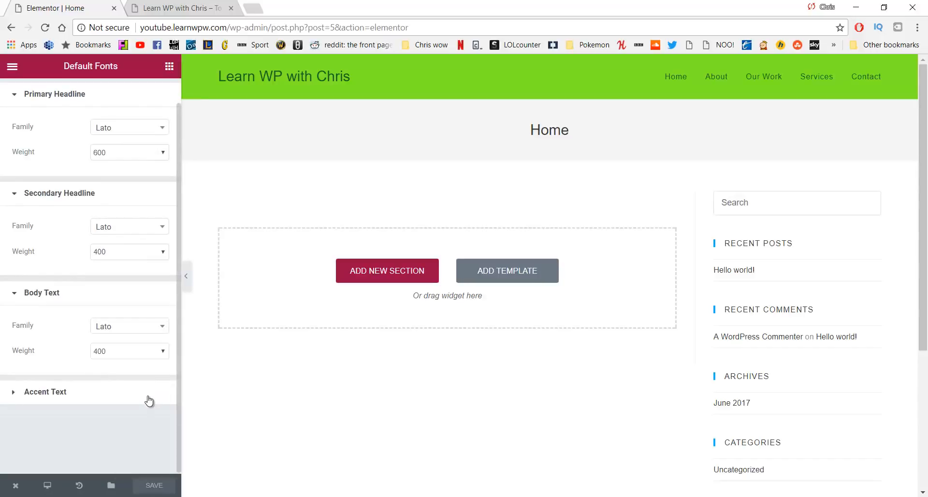
click(149, 396)
Save the Lato default fonts, view the live Home page, and open the site Customizer
click(163, 486)
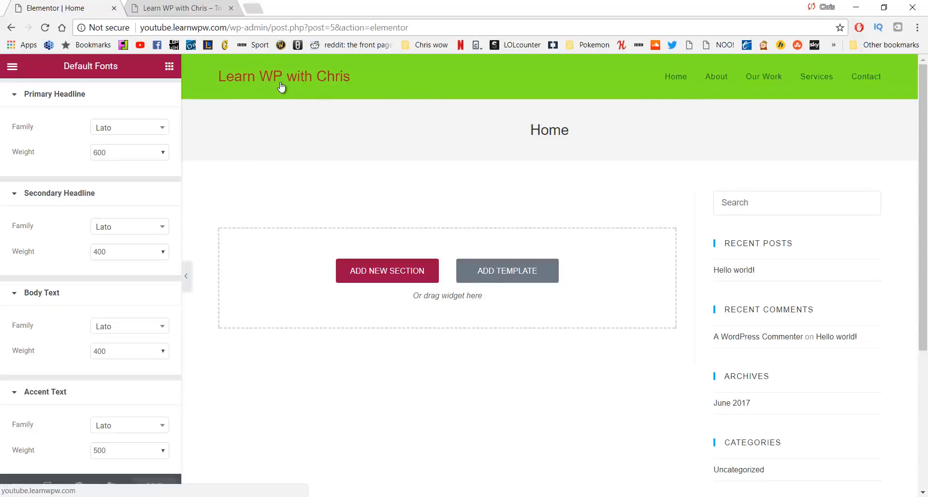
scroll(201, 162, down, 3)
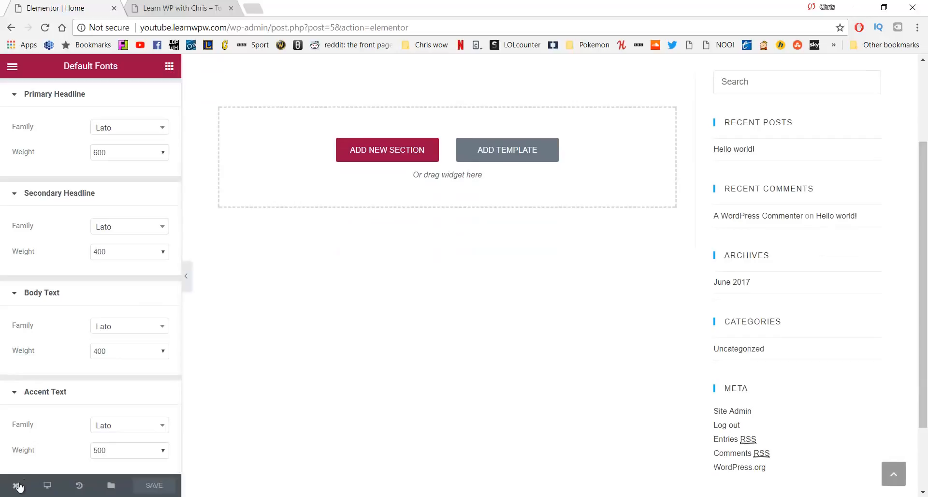
mouse_move(16, 486)
click(44, 432)
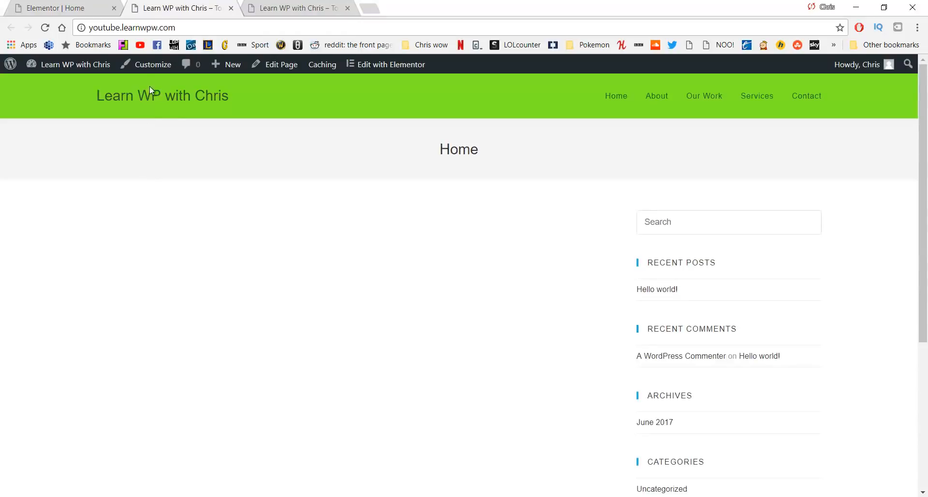
click(148, 70)
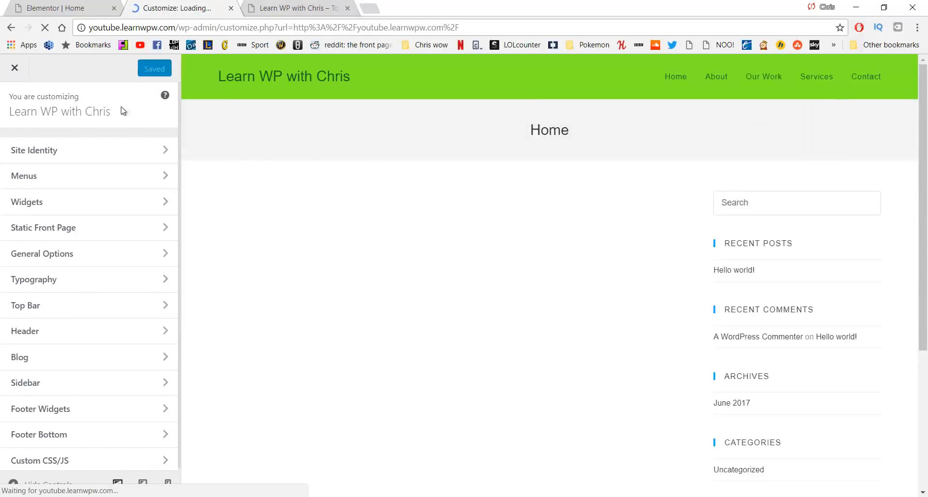
In Typography > Body, set the Font Family to Lato
click(97, 286)
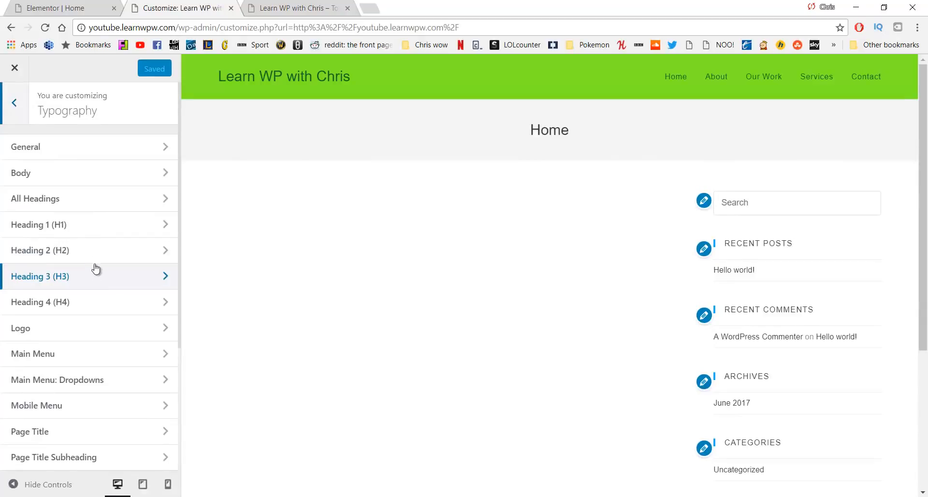
click(91, 150)
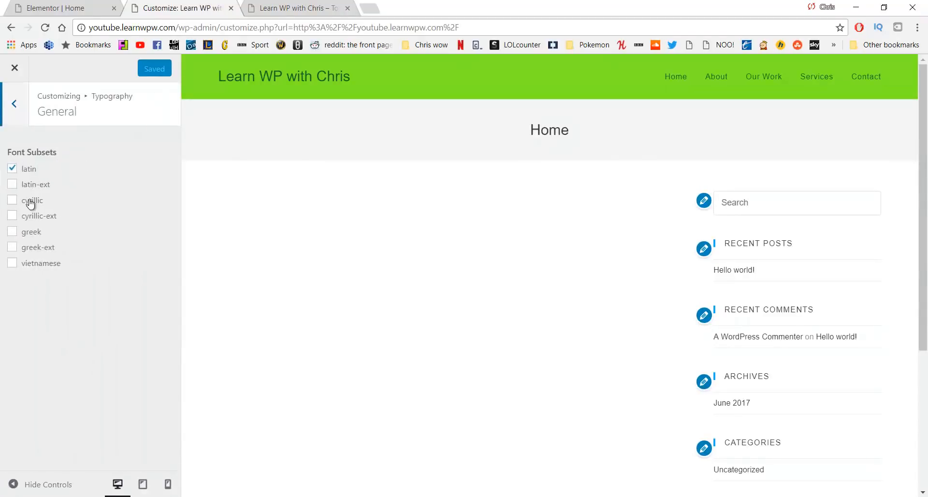
click(16, 105)
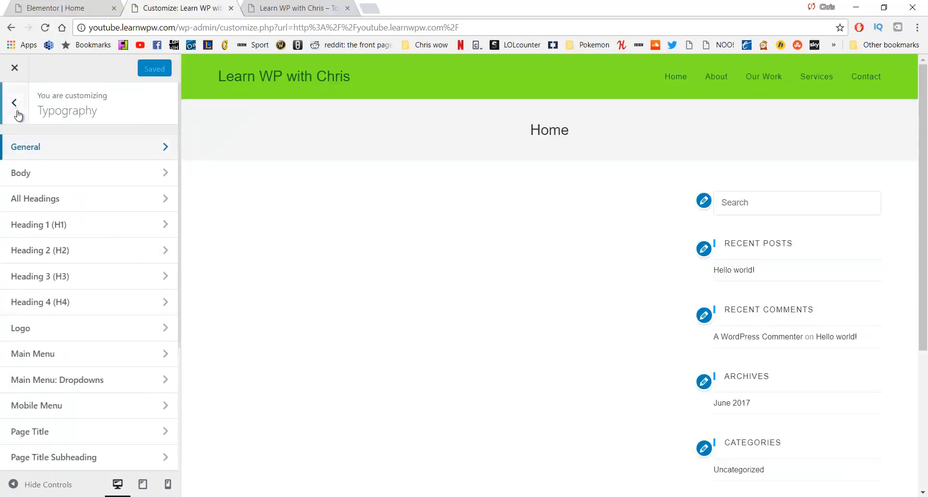
click(41, 180)
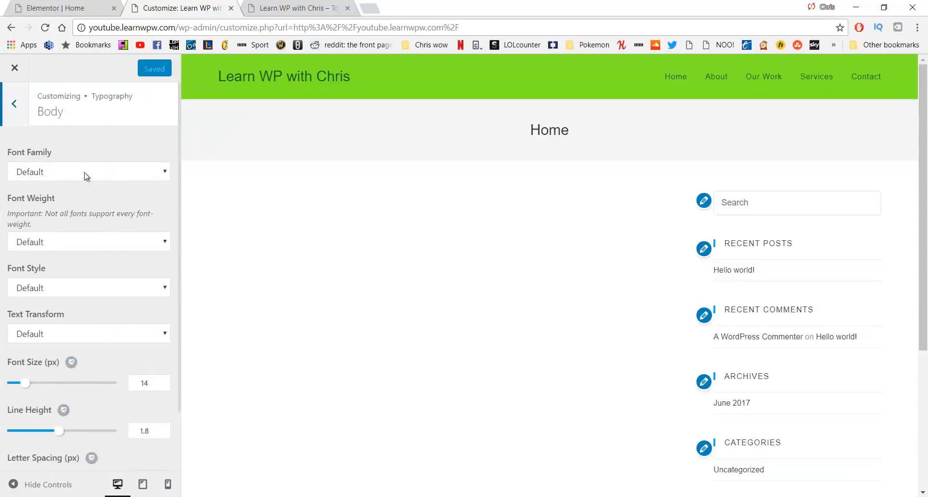
click(83, 177)
text(lato)
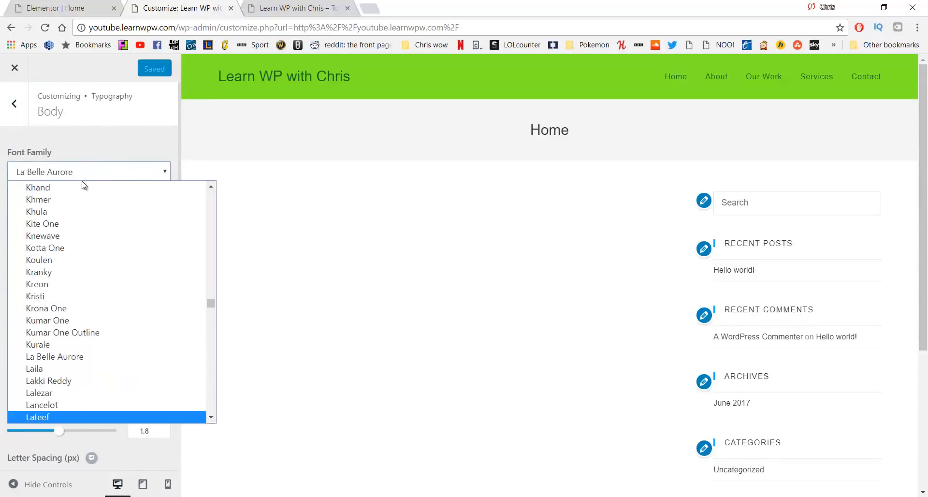
key(Return)
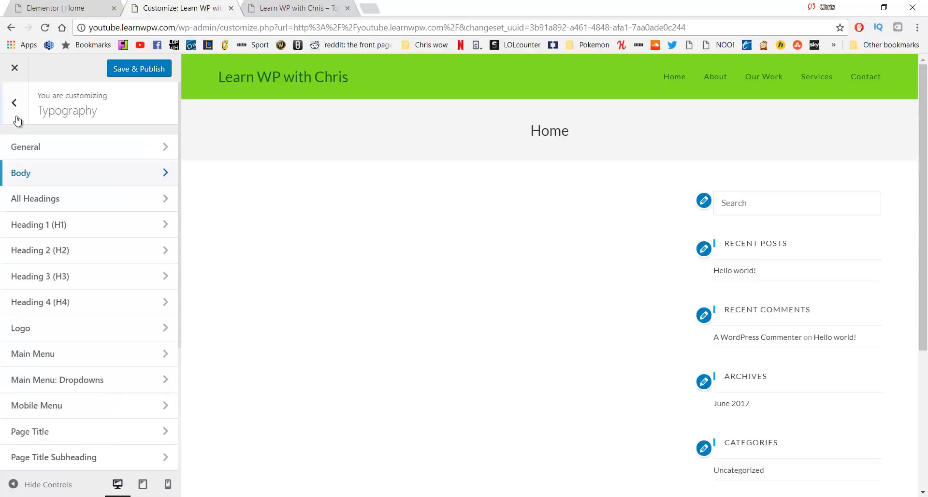
Set the All Headings font family to Lato as well
click(62, 200)
click(71, 177)
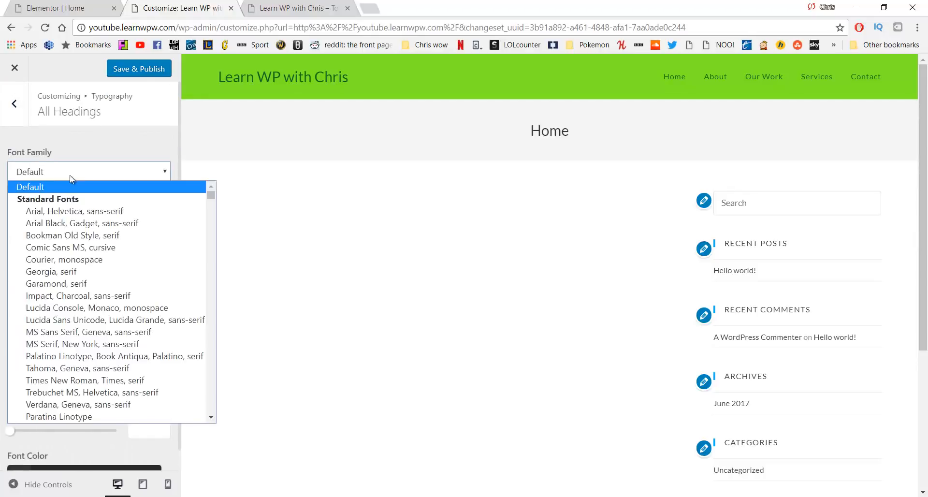
text(lato)
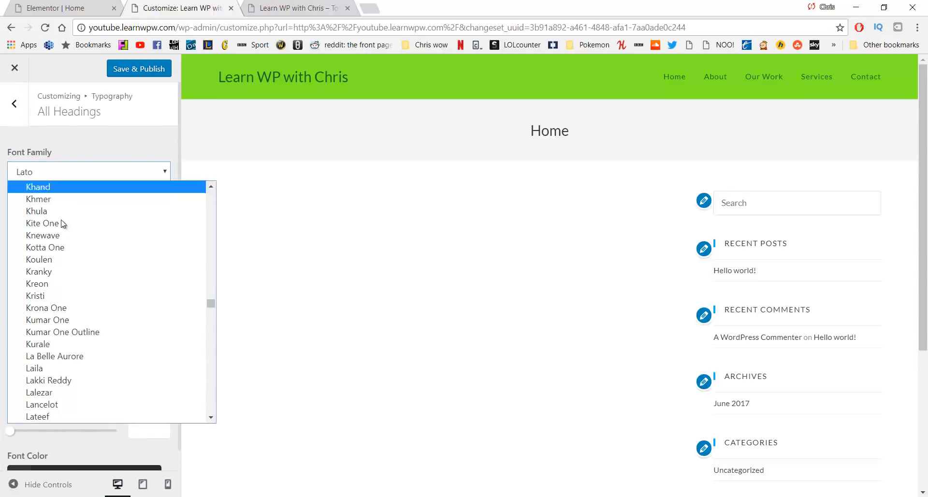
click(63, 142)
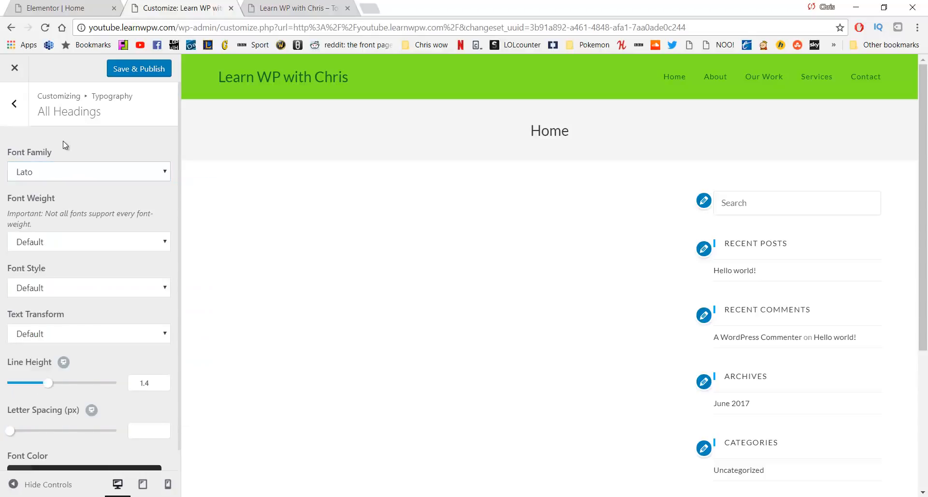
click(15, 104)
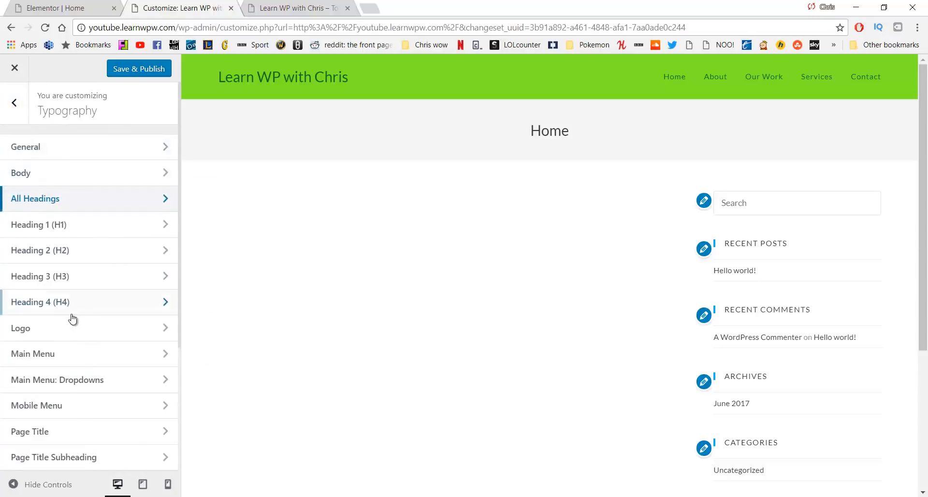
Set the logo's font family to Lato, briefly trying Rock Salt first
click(74, 331)
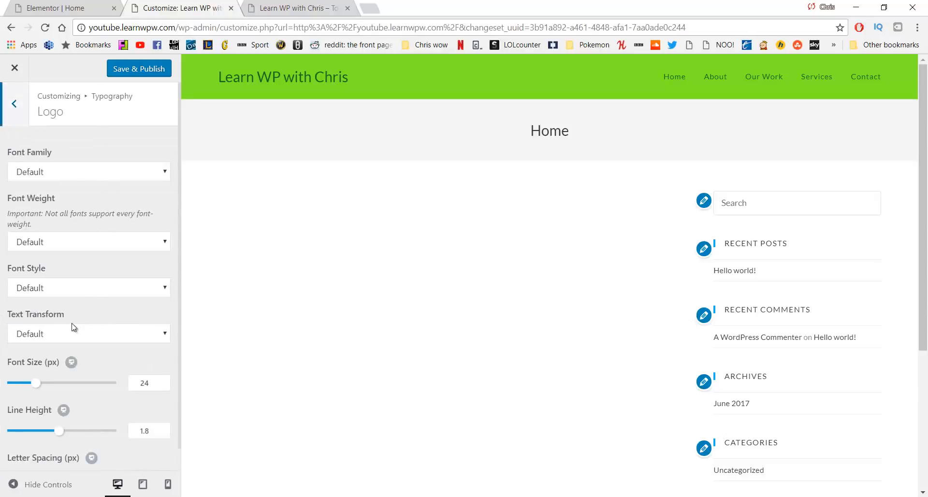
click(90, 174)
text(lato)
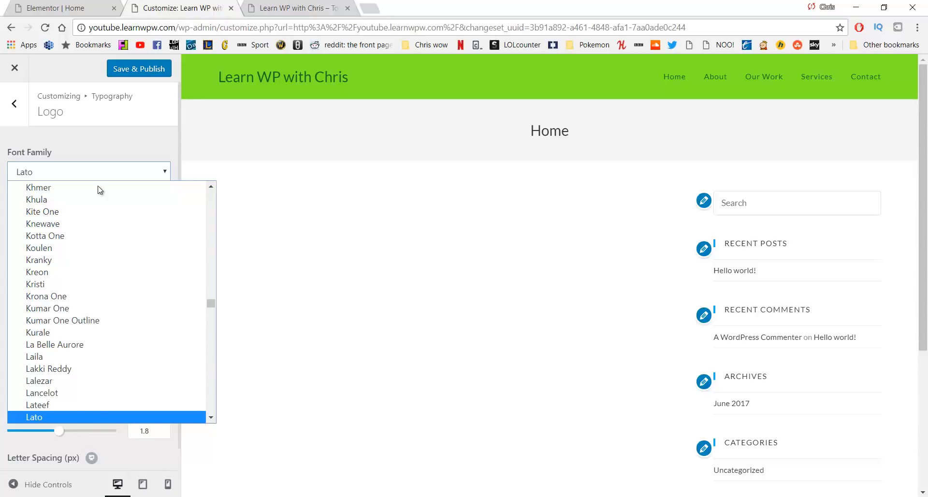
key(r)
key(o)
key(c)
key(k)
key(Return)
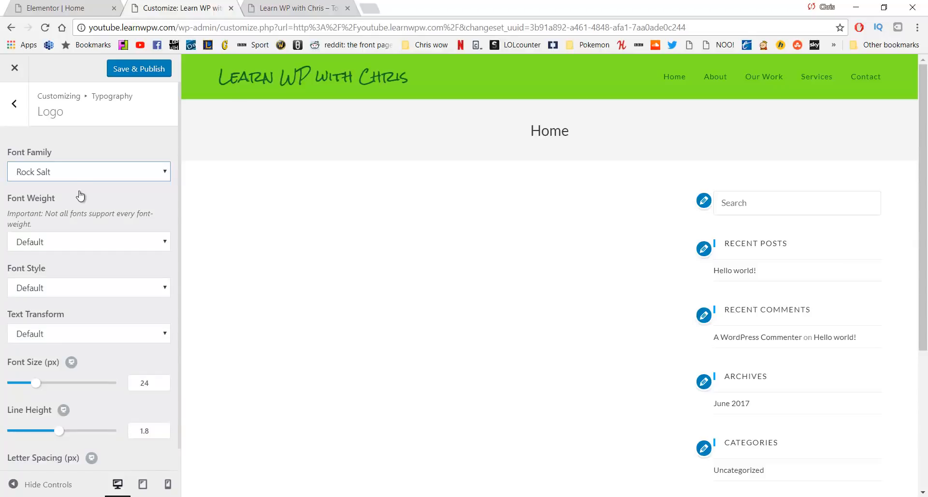
click(83, 177)
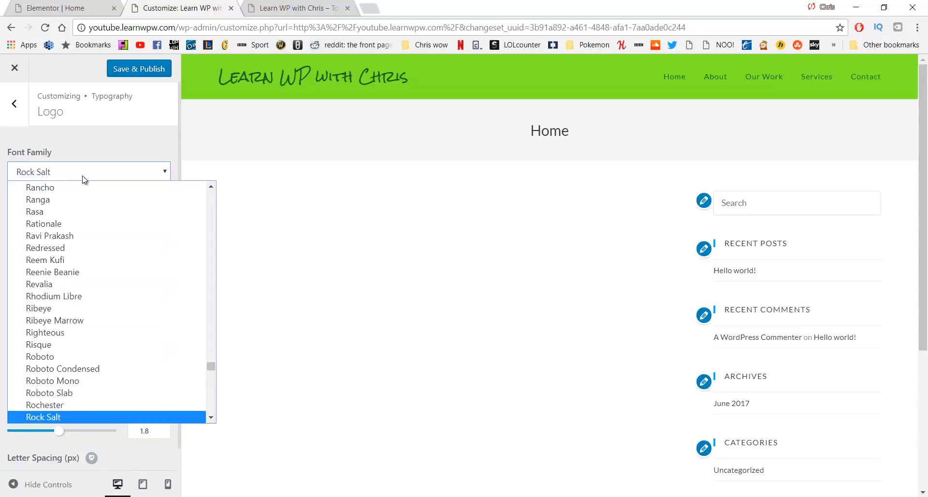
key(l)
key(a)
key(t)
key(Return)
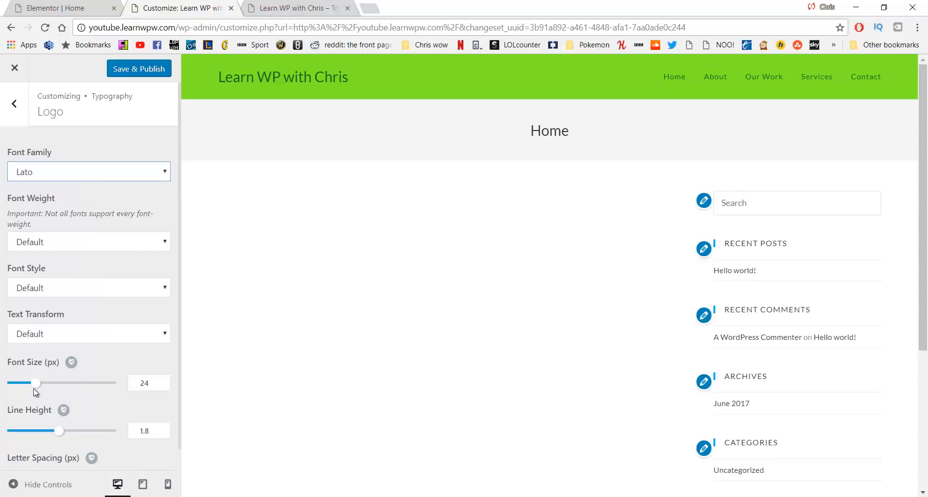
Enlarge the logo text to 31 px and return to the Typography sections list
mouse_move(36, 383)
mouse_down()
mouse_move(56, 385)
mouse_move(47, 386)
mouse_up()
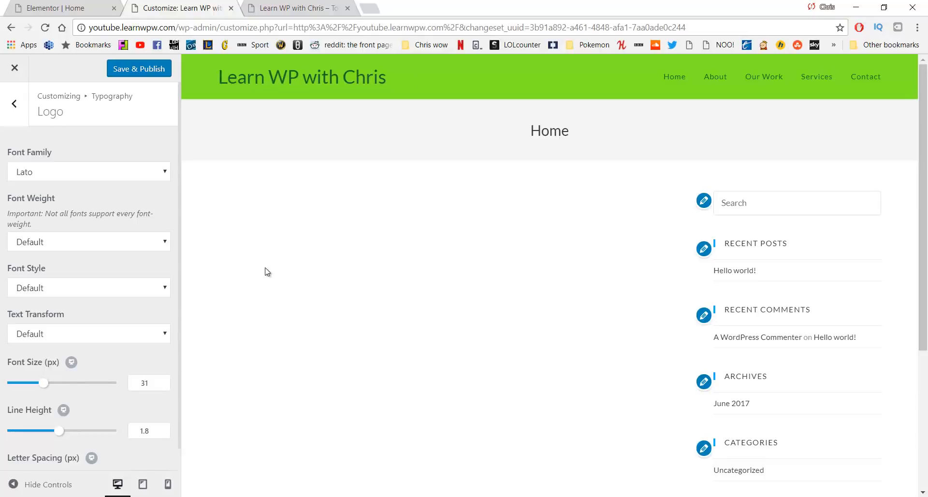
scroll(150, 268, down, 1)
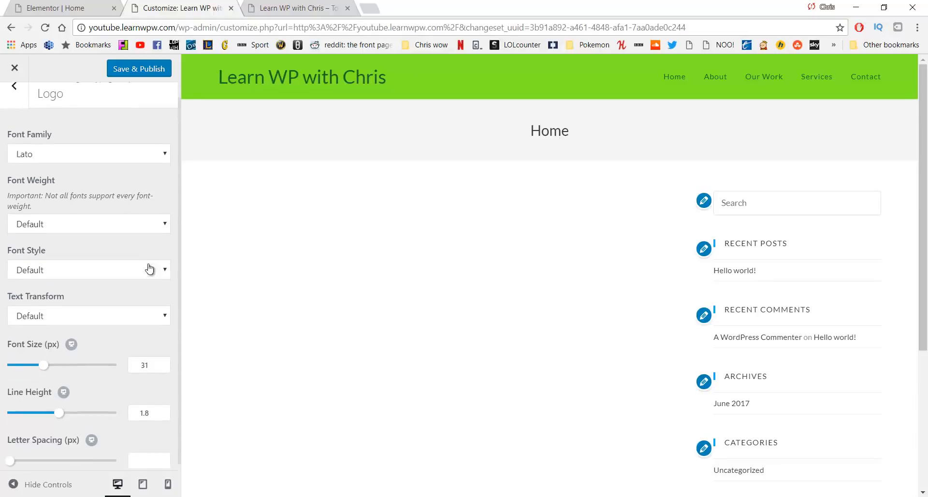
scroll(18, 104, up, 1)
click(18, 116)
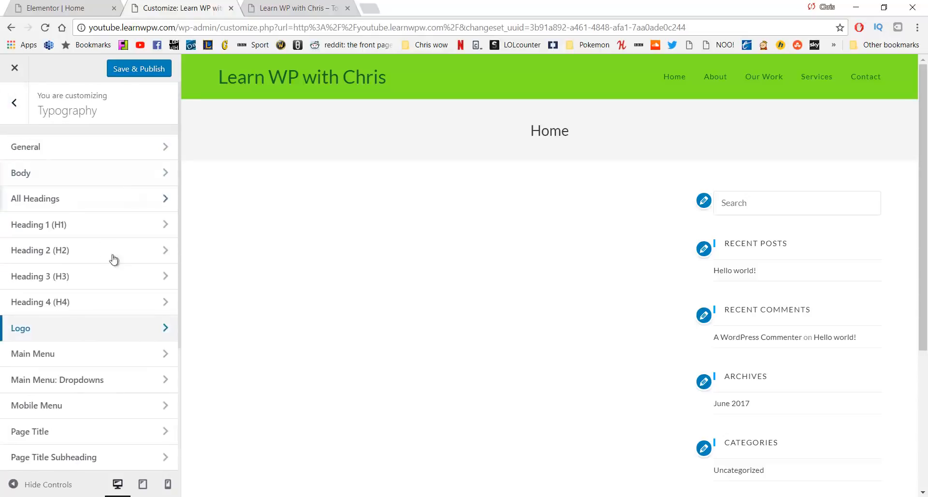
scroll(116, 268, down, 4)
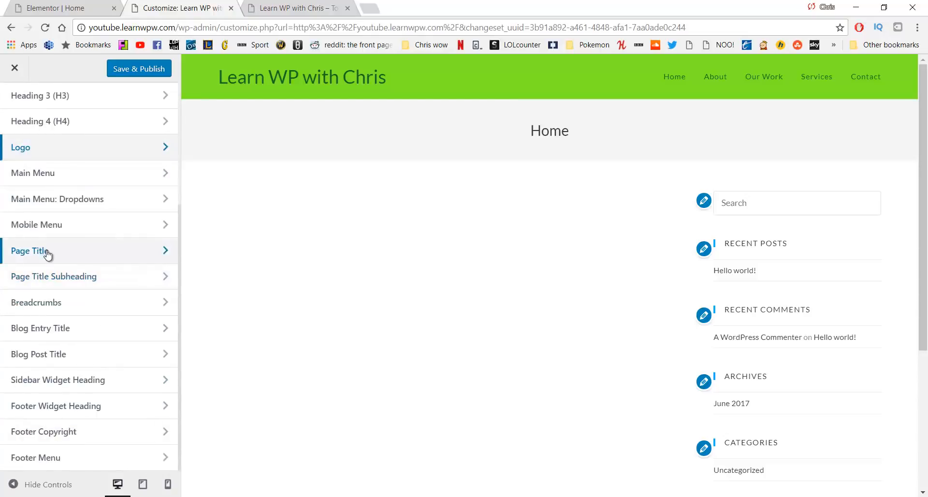
scroll(110, 271, up, 5)
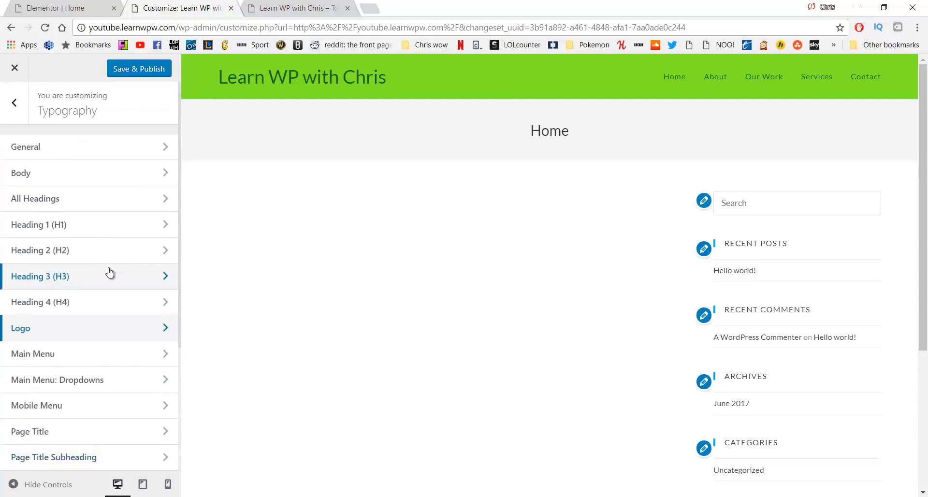
Save & Publish the typography changes, exit to the Dashboard, and view the live site in a new tab
click(143, 70)
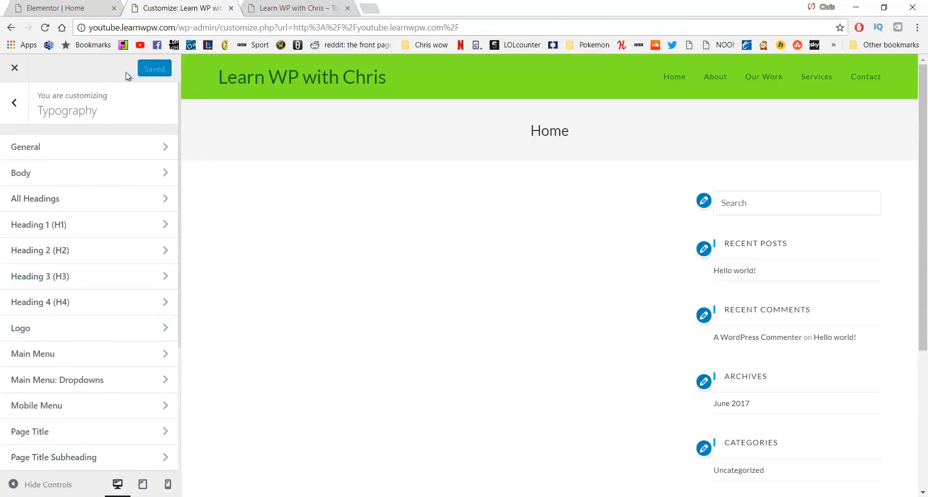
click(16, 68)
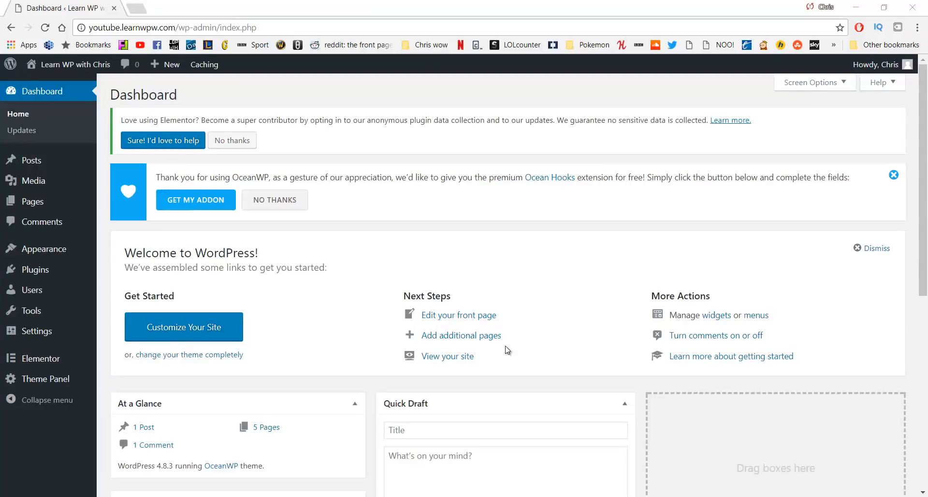
middle_click(66, 80)
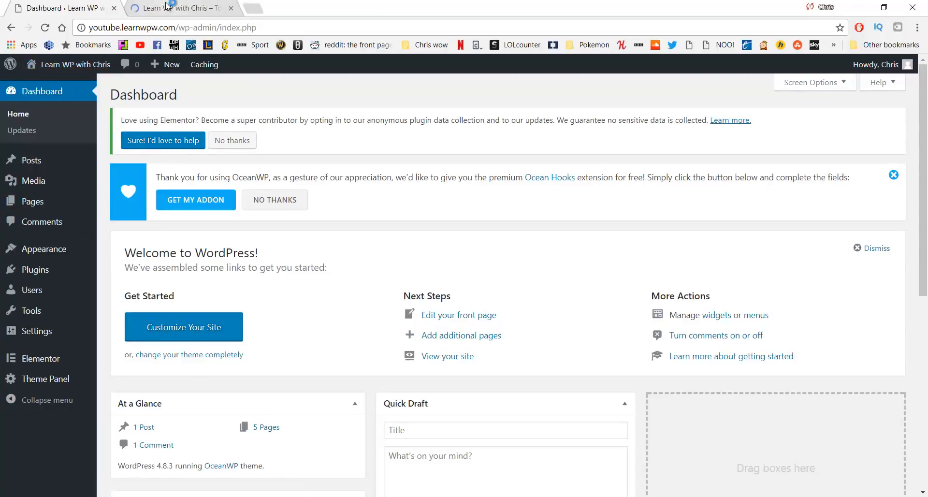
click(169, 8)
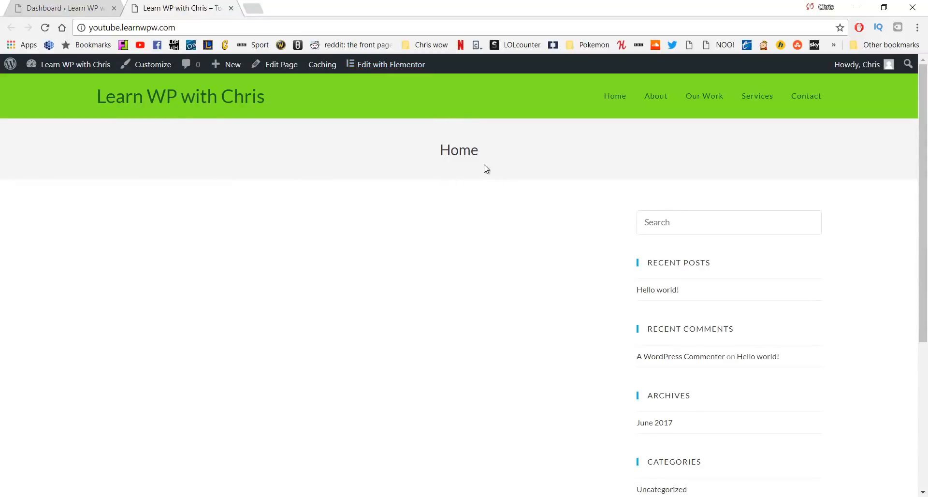
drag(451, 150, 419, 161)
scroll(623, 201, down, 5)
scroll(624, 203, up, 5)
In the Home page's OceanWP settings, set Content Layout to 100% Full Width
click(275, 69)
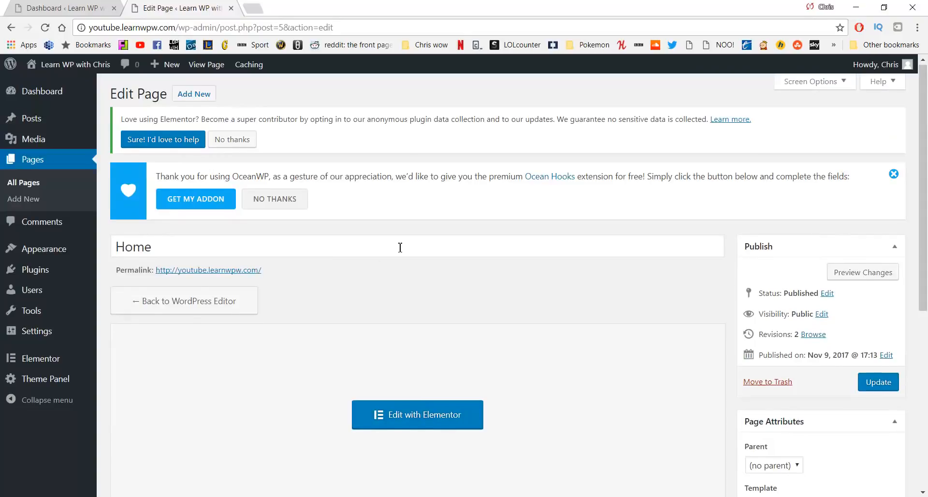
scroll(399, 248, down, 7)
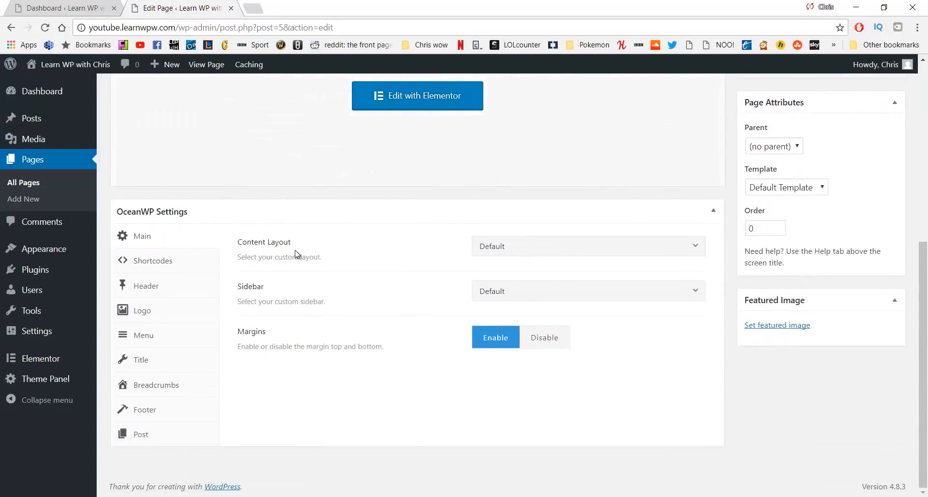
click(502, 247)
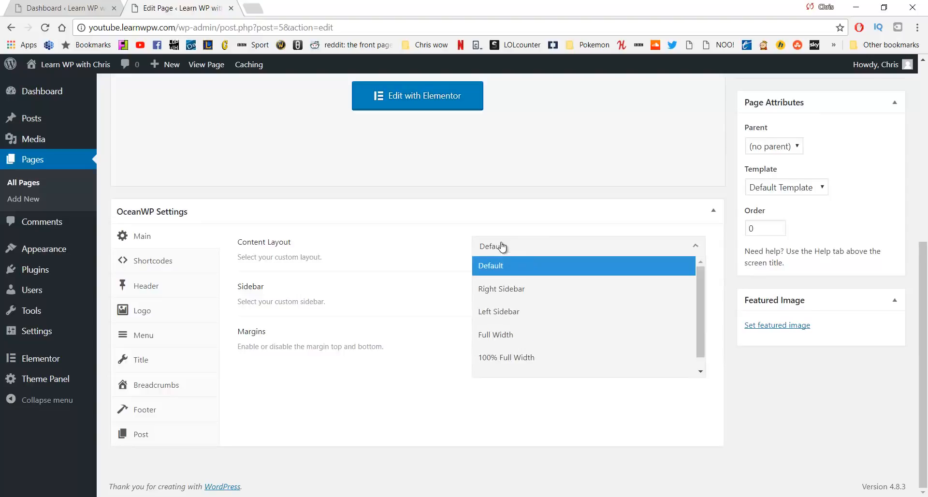
click(523, 359)
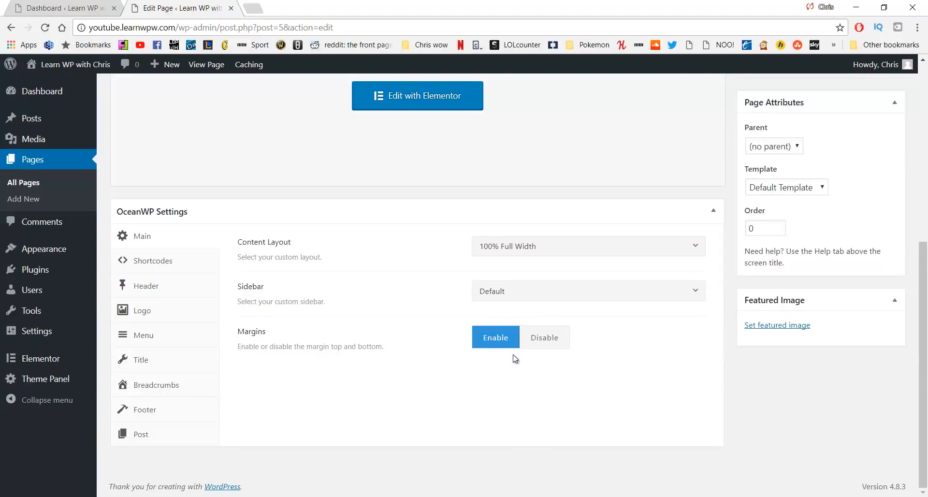
Disable Display Page Title, update the page, and open the live site in a new tab
click(170, 364)
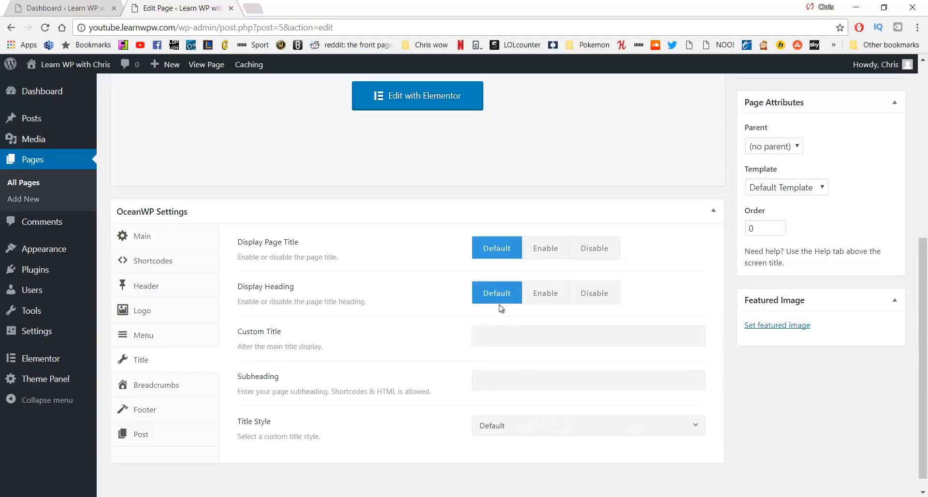
click(589, 249)
scroll(580, 213, up, 4)
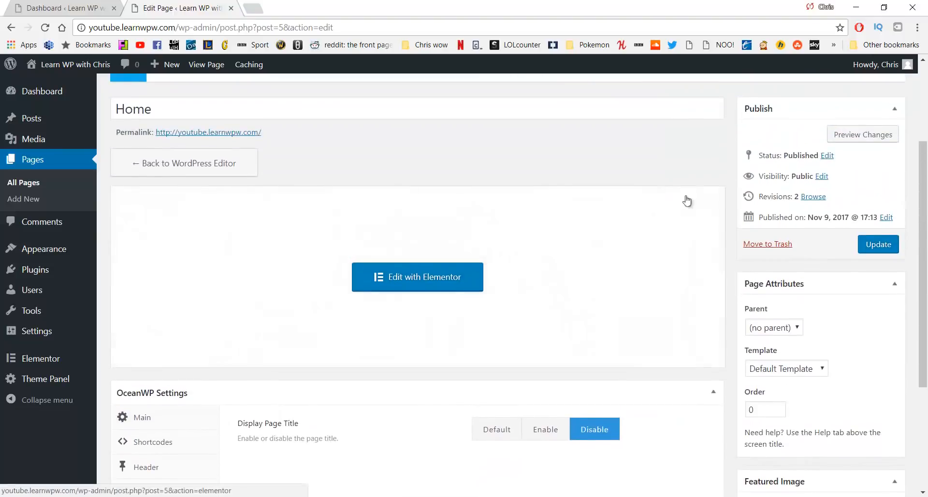
click(894, 249)
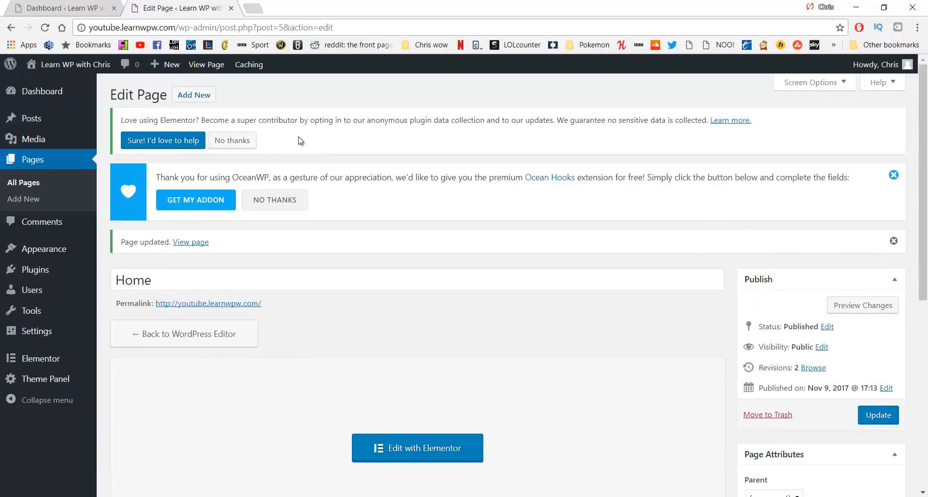
mouse_move(78, 64)
middle_click(77, 84)
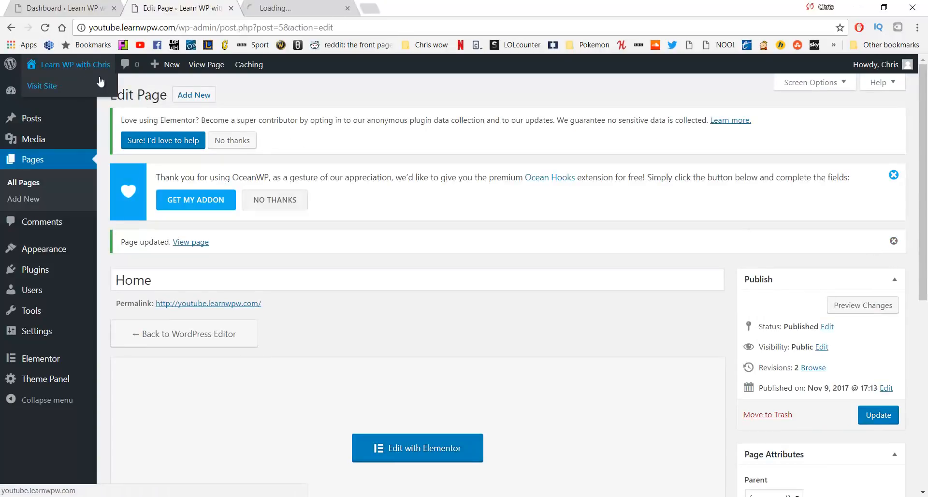
Check the title-less Home page in the new tab, then launch Edit with Elementor
click(295, 8)
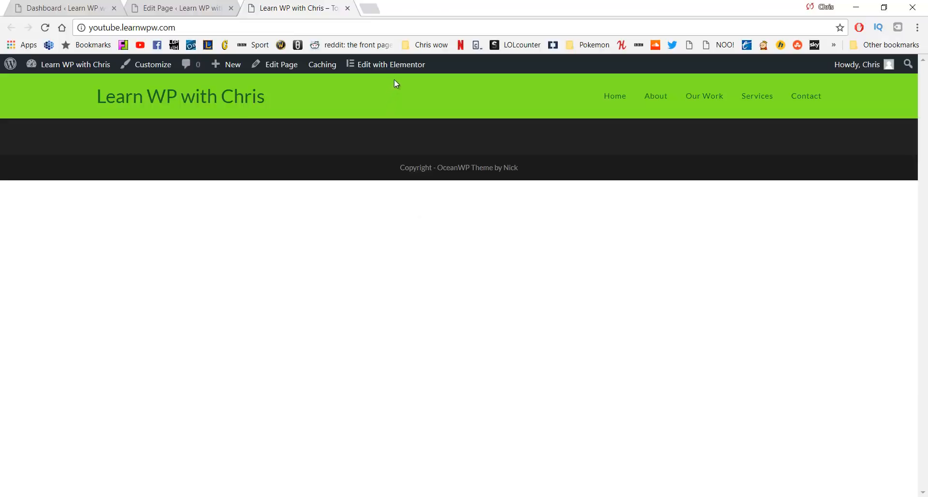
click(405, 68)
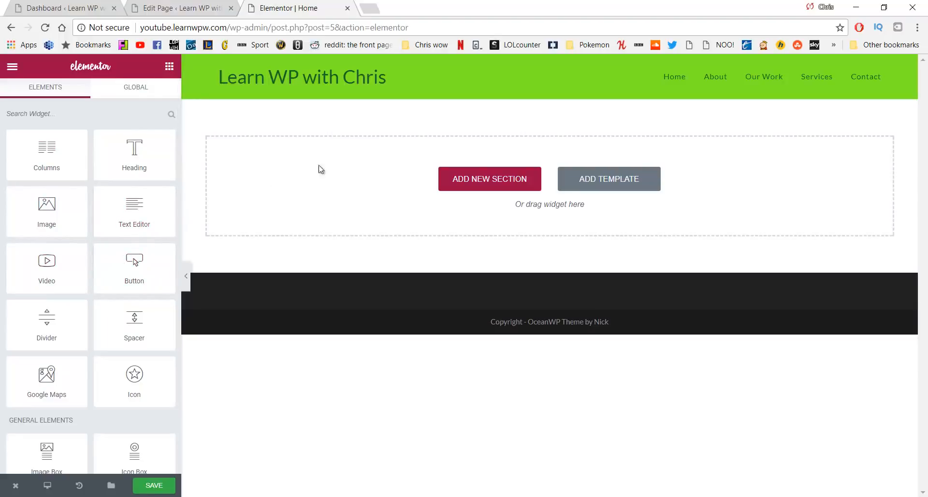
Add a one-column section and drop a Heading widget into it
click(463, 178)
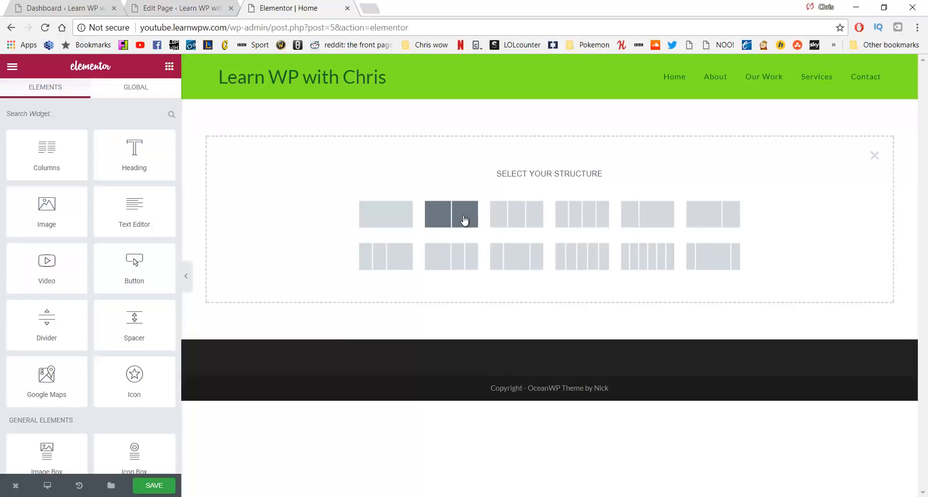
click(406, 220)
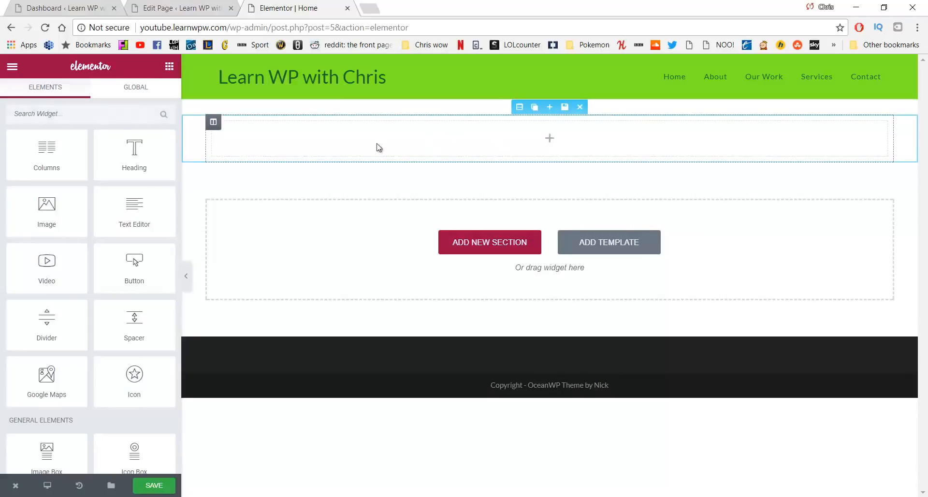
drag(138, 157, 523, 128)
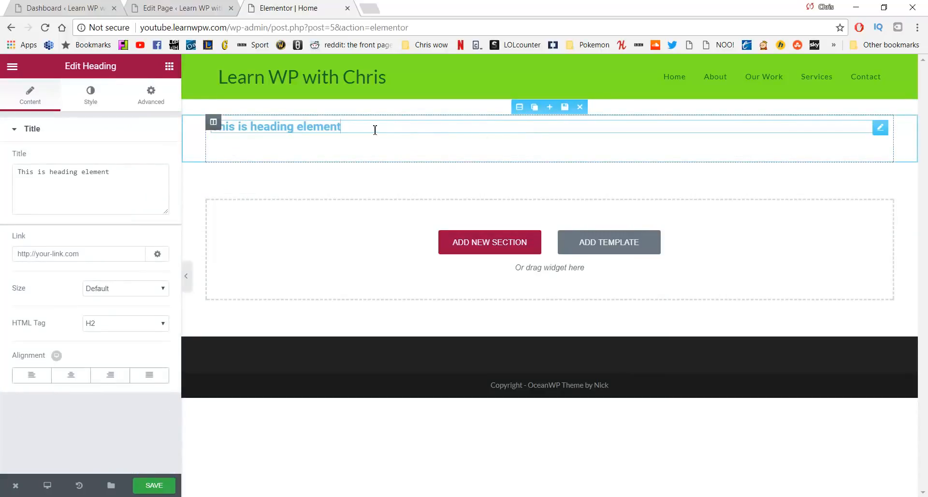
Replace the heading text with FREEDOM and set its size to Medium
triple_click(420, 134)
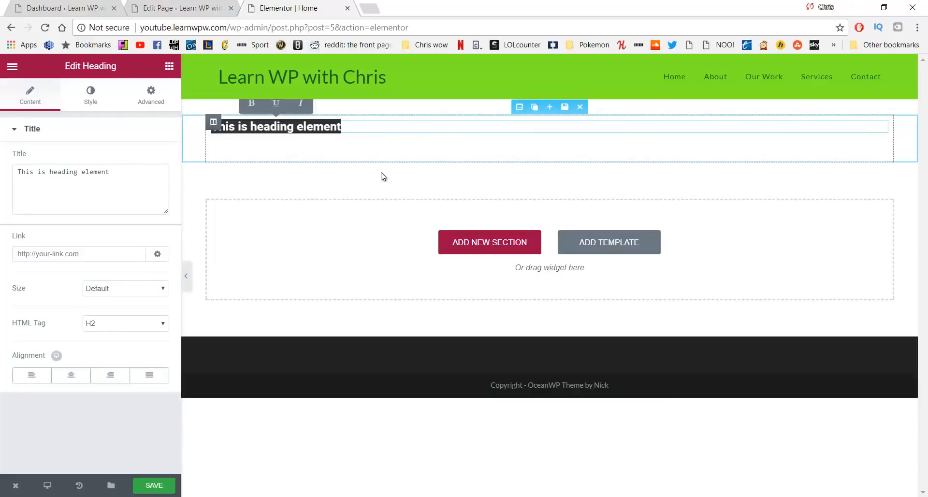
drag(134, 172, 14, 190)
text(F)
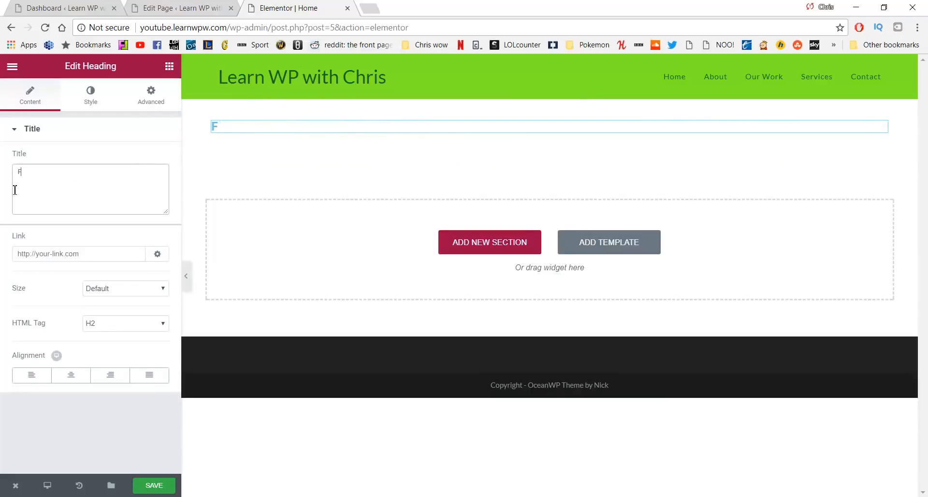
text(REEDOM)
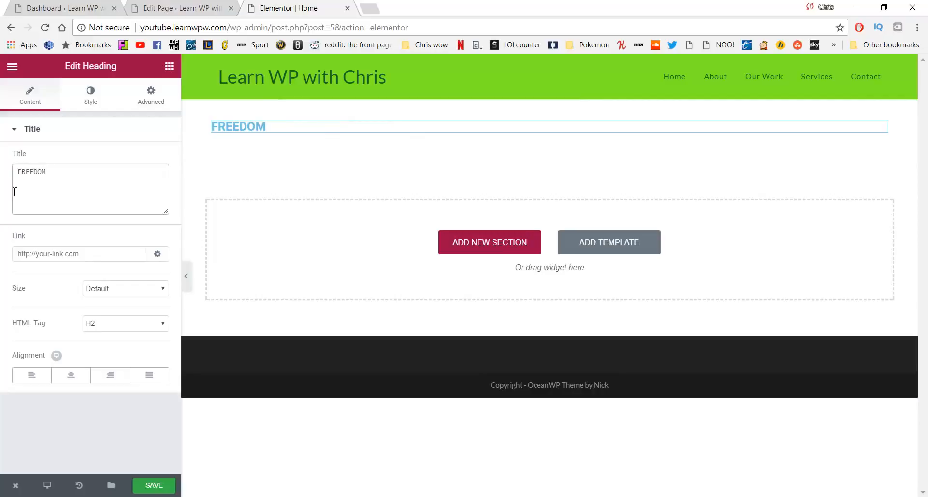
click(115, 288)
click(112, 347)
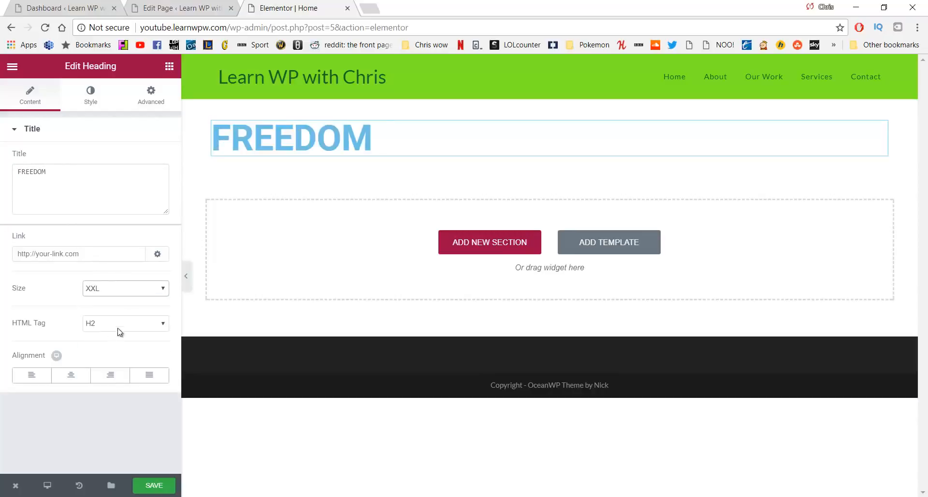
click(136, 291)
click(125, 320)
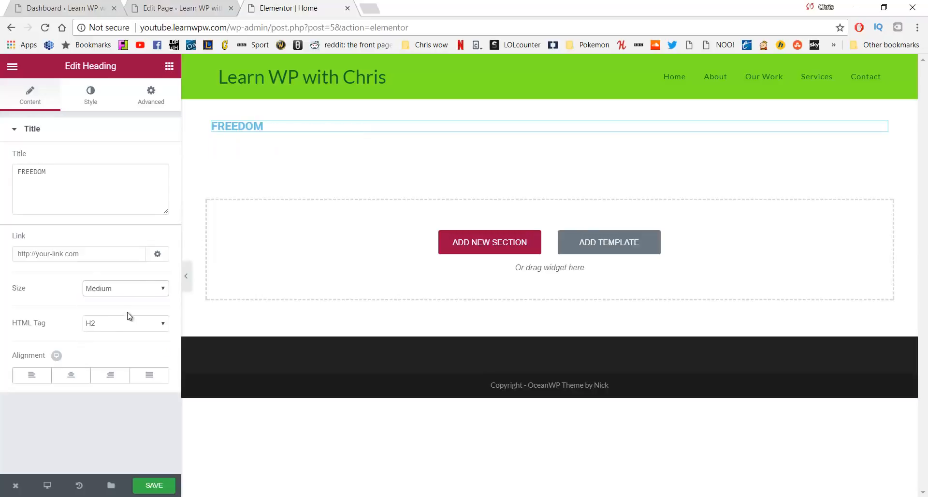
Center-align the FREEDOM heading
click(85, 378)
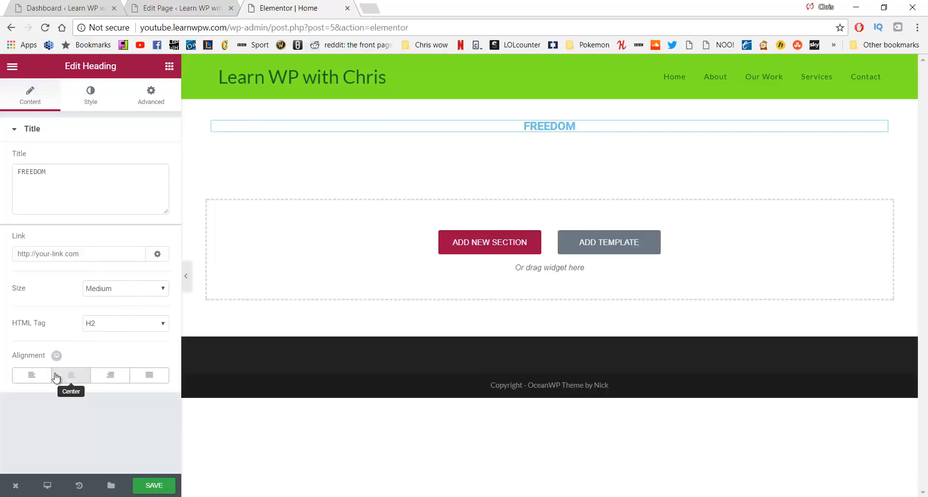
click(67, 377)
click(68, 377)
click(73, 378)
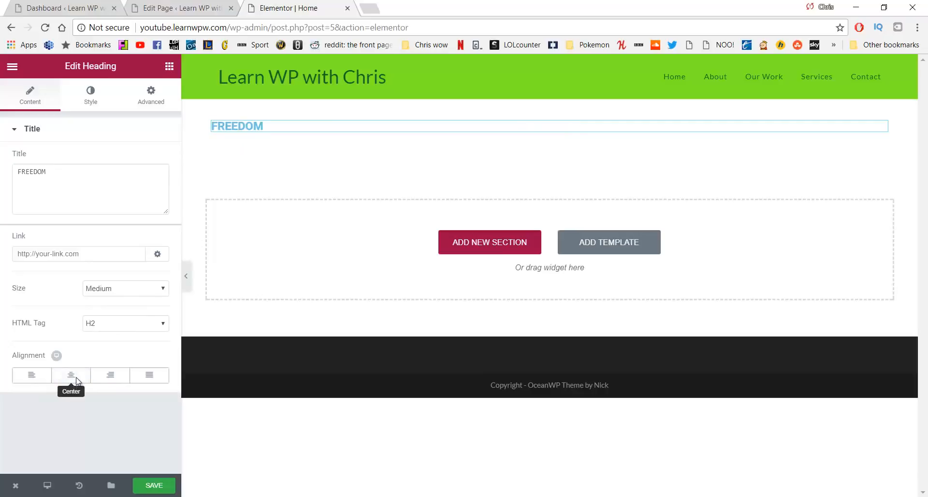
click(76, 377)
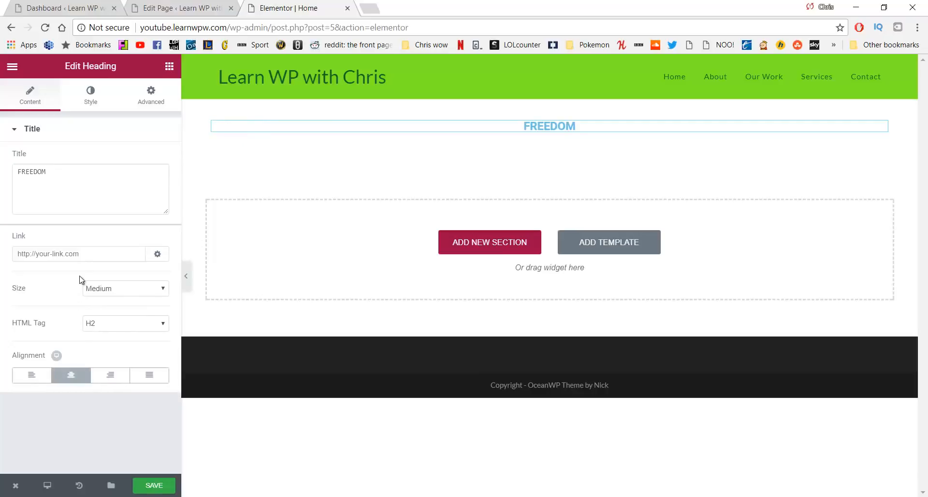
click(89, 103)
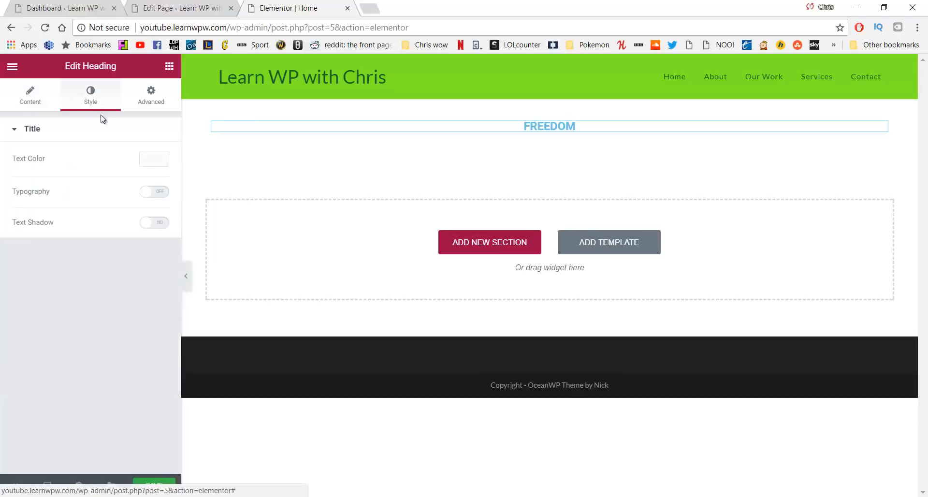
Set the heading's text colour to dark green #23a455
click(155, 159)
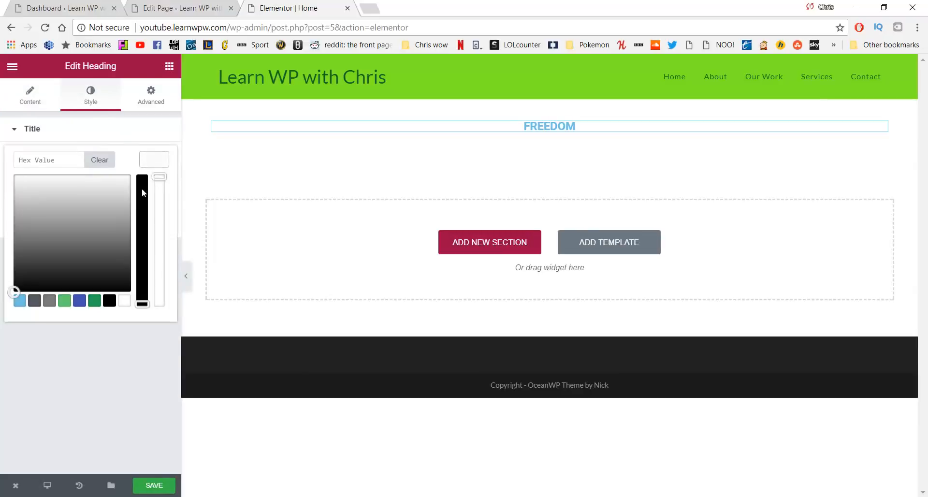
click(66, 305)
click(96, 301)
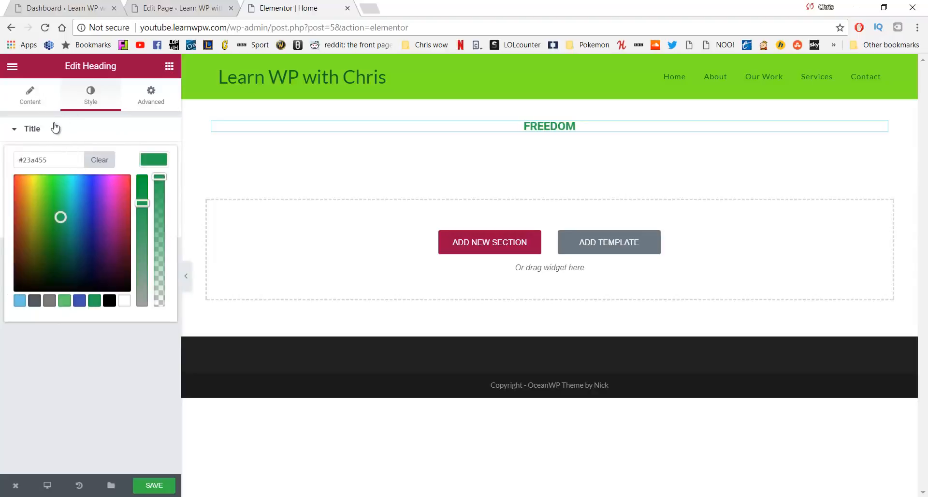
click(31, 130)
click(57, 103)
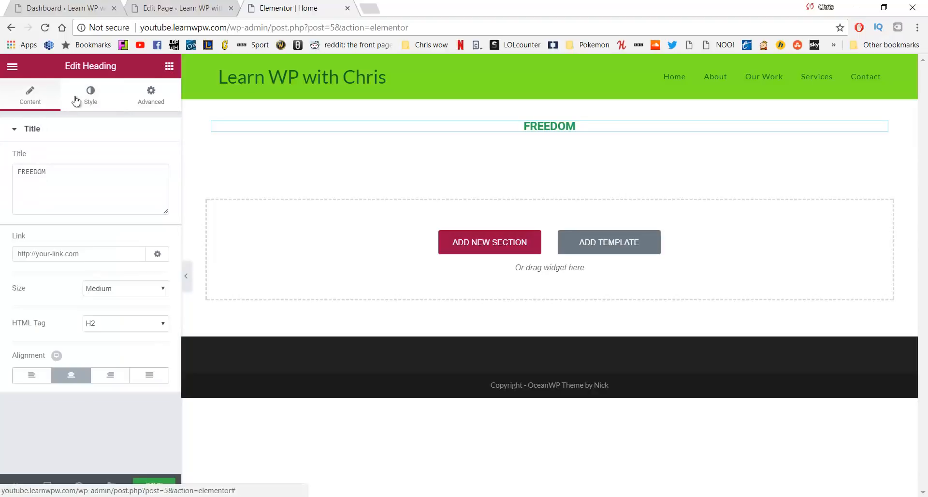
click(90, 97)
Enable custom typography with size 127 px and font weight 500
click(155, 194)
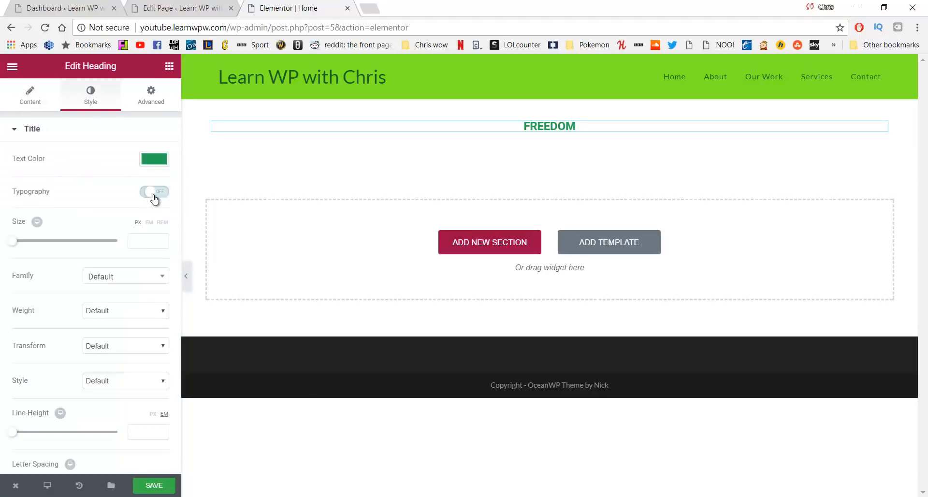
drag(14, 241, 79, 245)
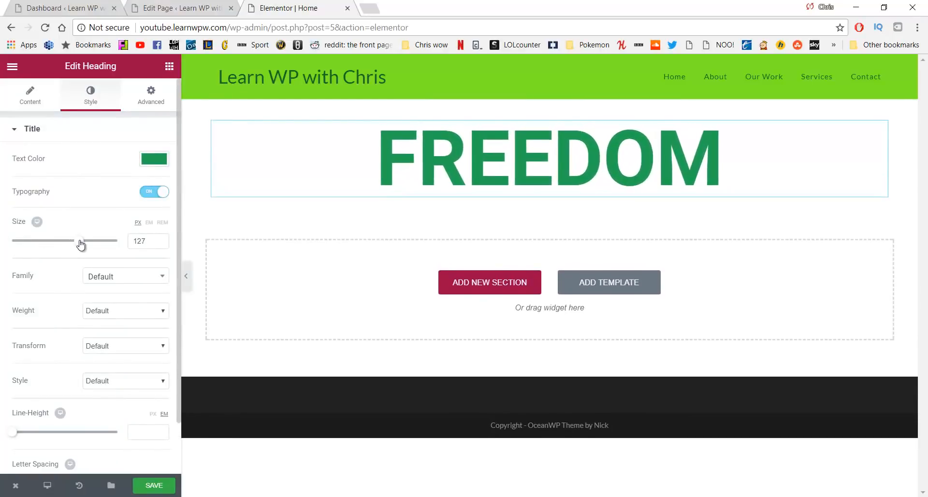
click(112, 311)
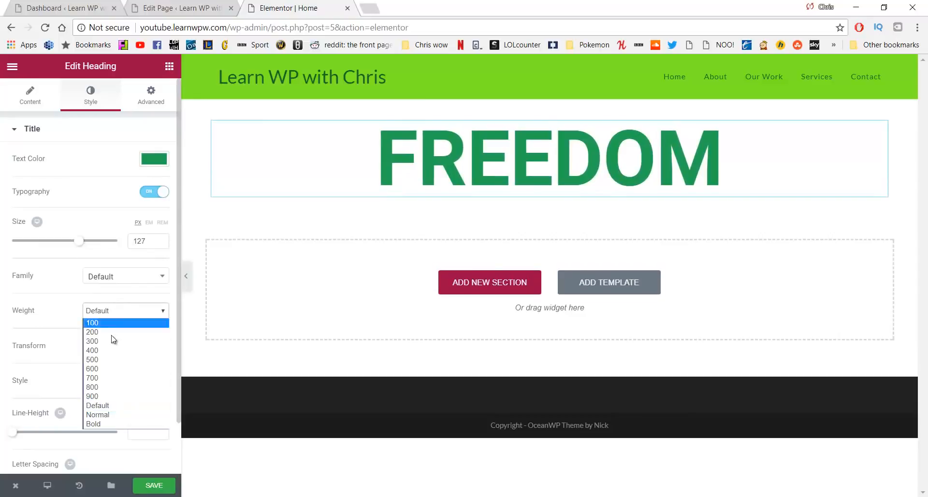
click(114, 360)
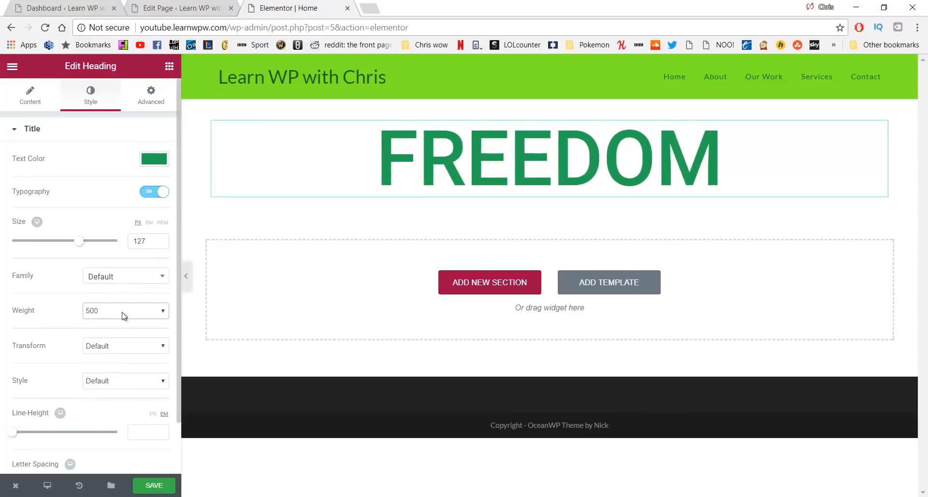
Make the heading uppercase with 9.7 letter spacing
click(124, 348)
click(129, 345)
click(125, 345)
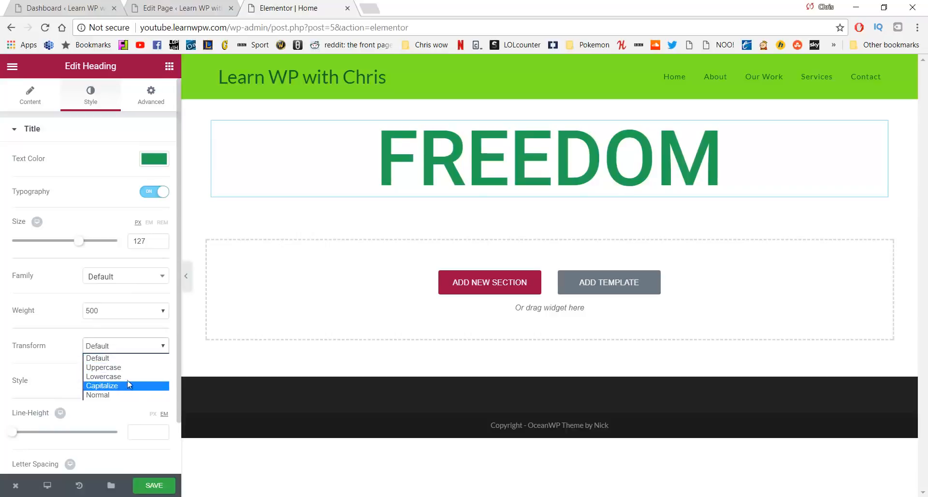
click(129, 377)
click(126, 350)
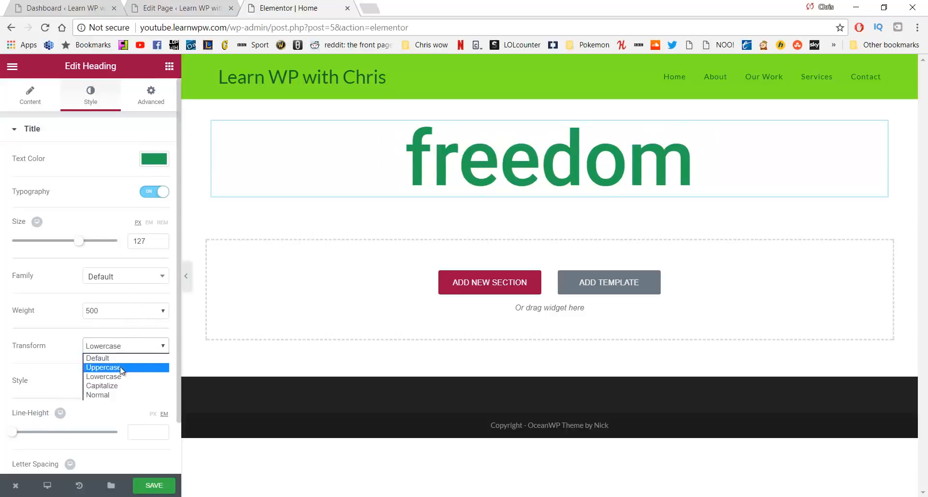
click(127, 368)
scroll(86, 334, down, 1)
click(121, 323)
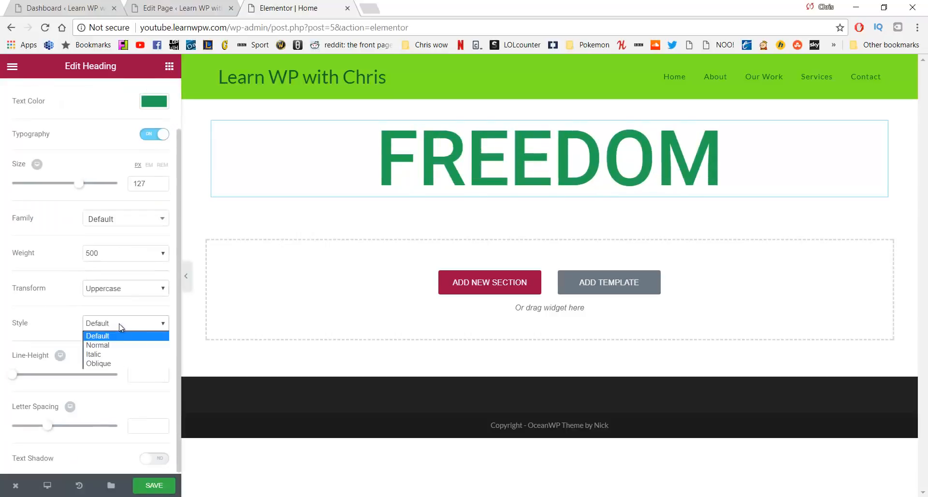
click(121, 325)
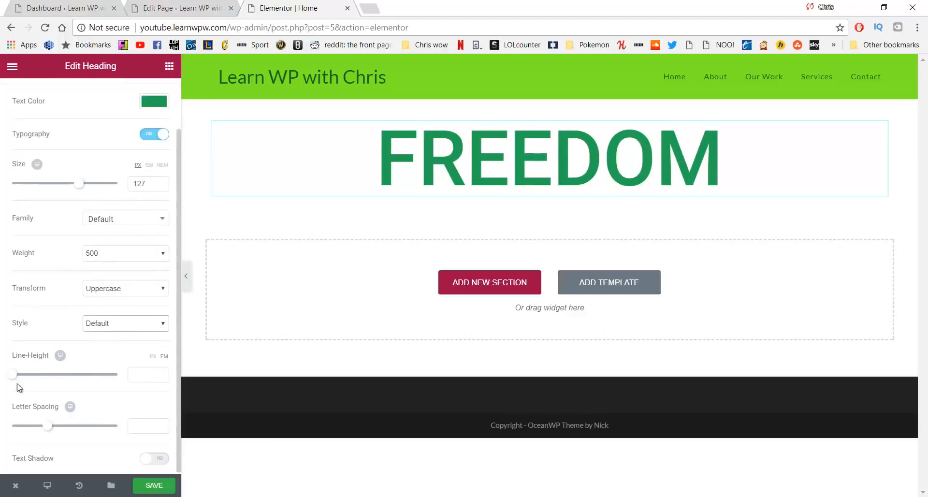
drag(52, 429, 121, 438)
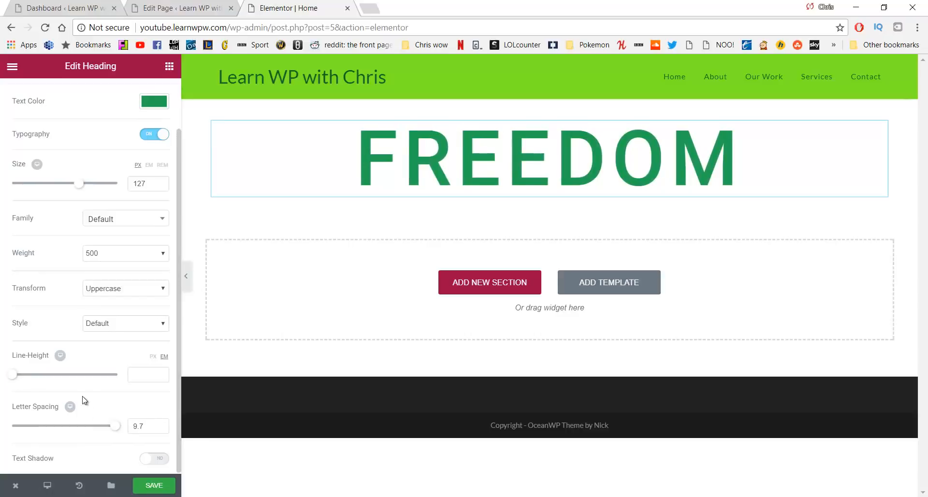
scroll(106, 220, up, 2)
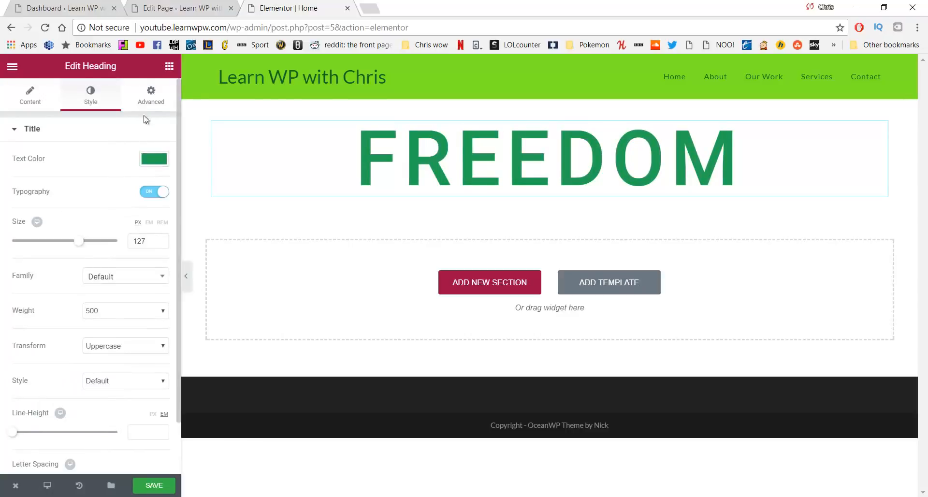
click(151, 103)
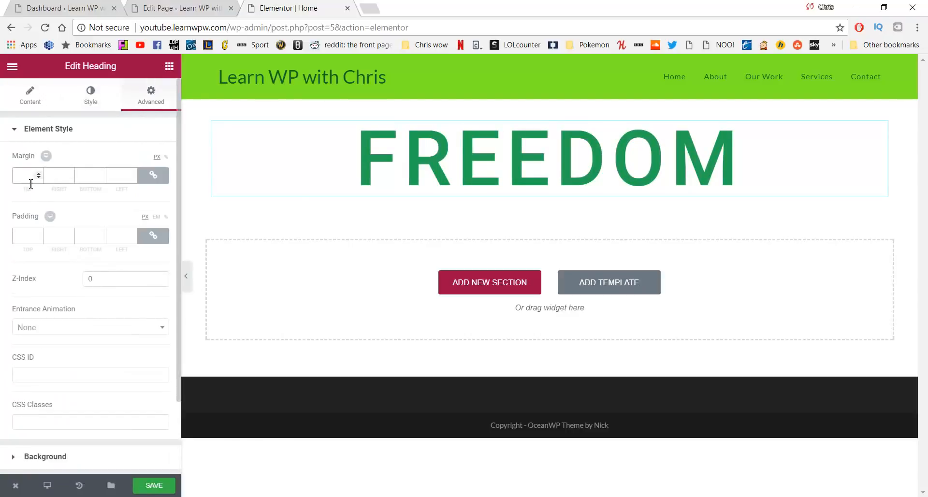
Unlink the margins and give the heading a 200 px top margin
click(152, 177)
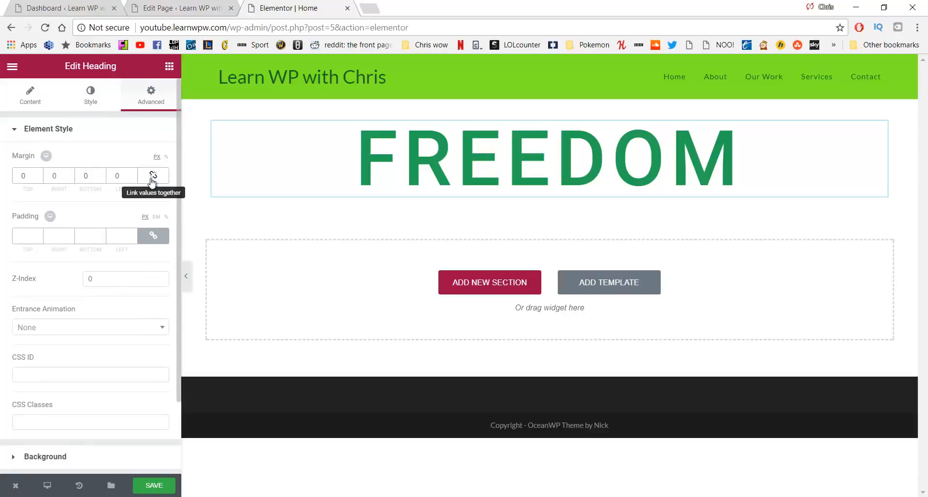
click(153, 178)
click(154, 185)
click(153, 178)
click(152, 175)
text(200)
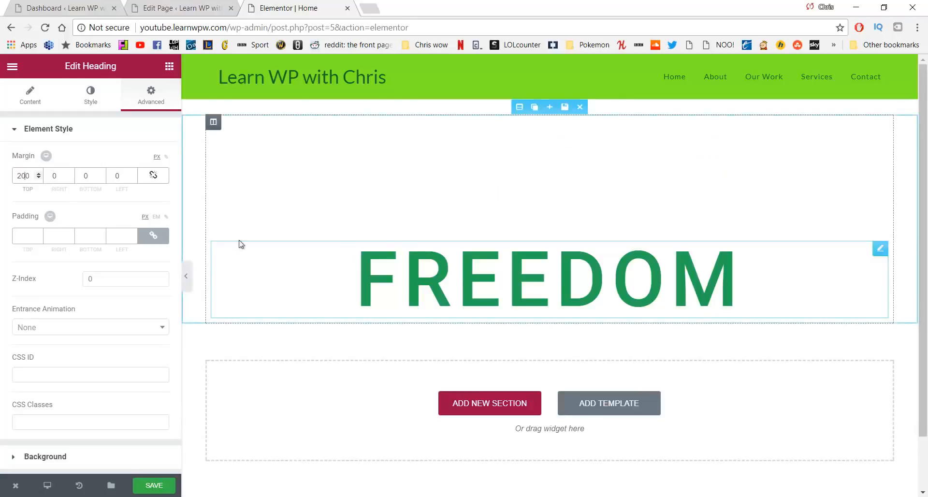
scroll(106, 294, down, 2)
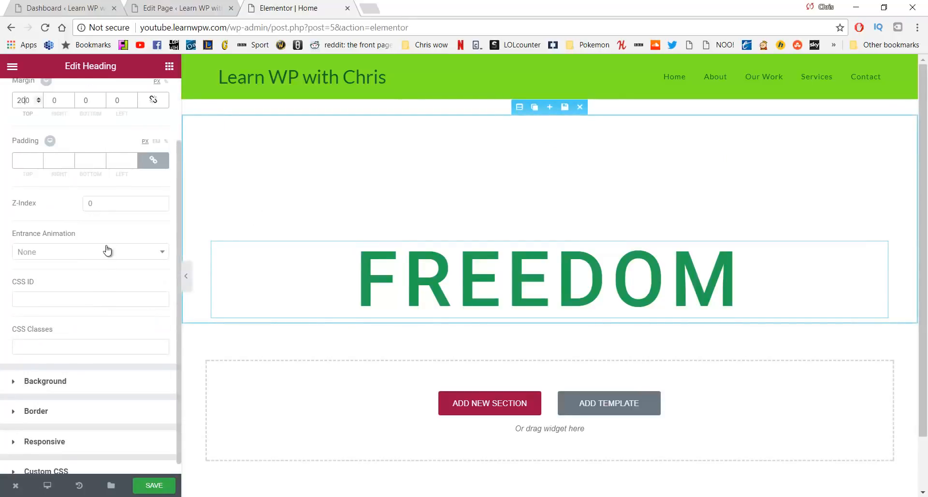
Set the entrance animation to Fade In Down after trying Shake and Wobble
click(107, 253)
scroll(111, 322, down, 10)
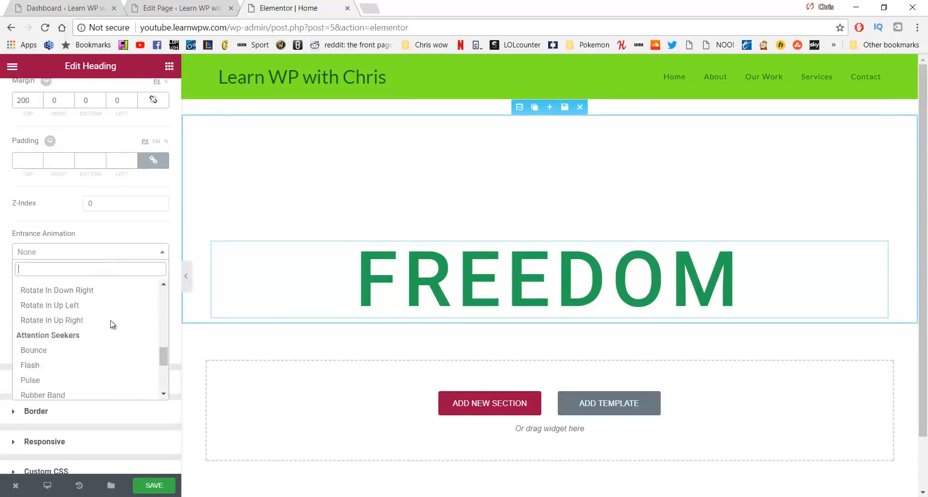
scroll(109, 319, down, 2)
click(106, 312)
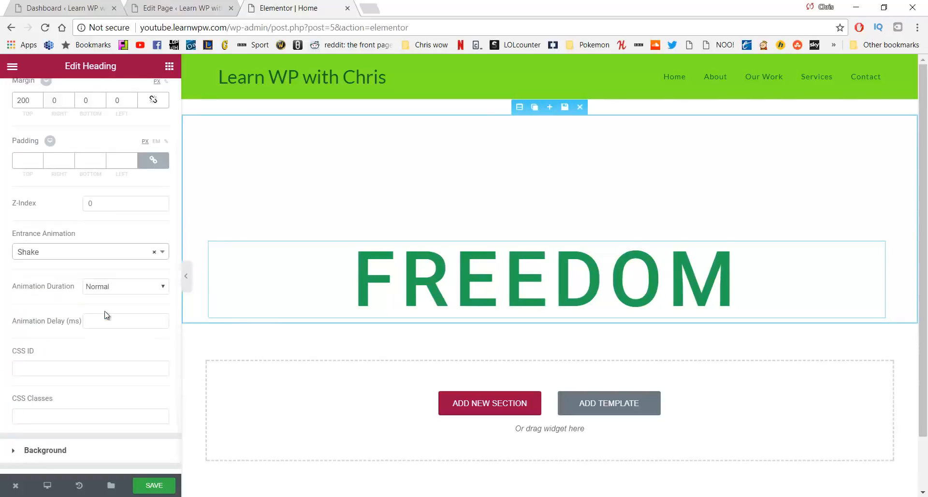
click(109, 252)
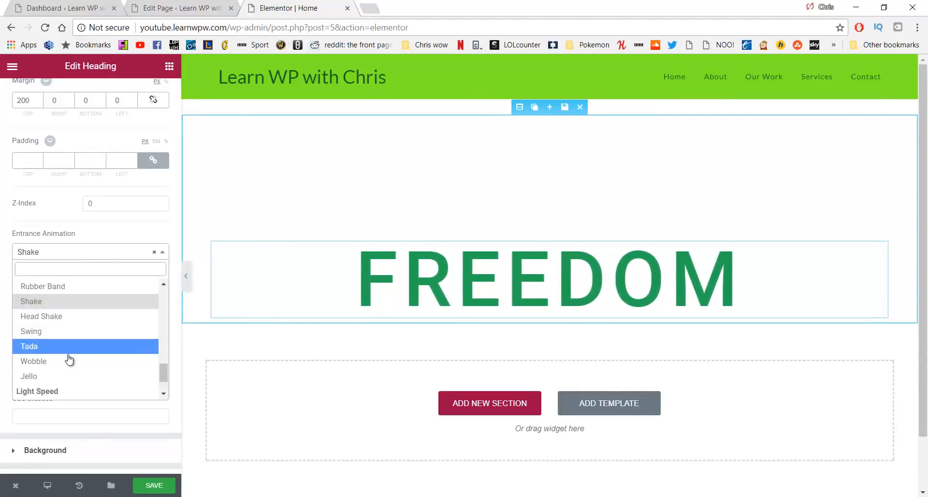
click(68, 360)
click(99, 252)
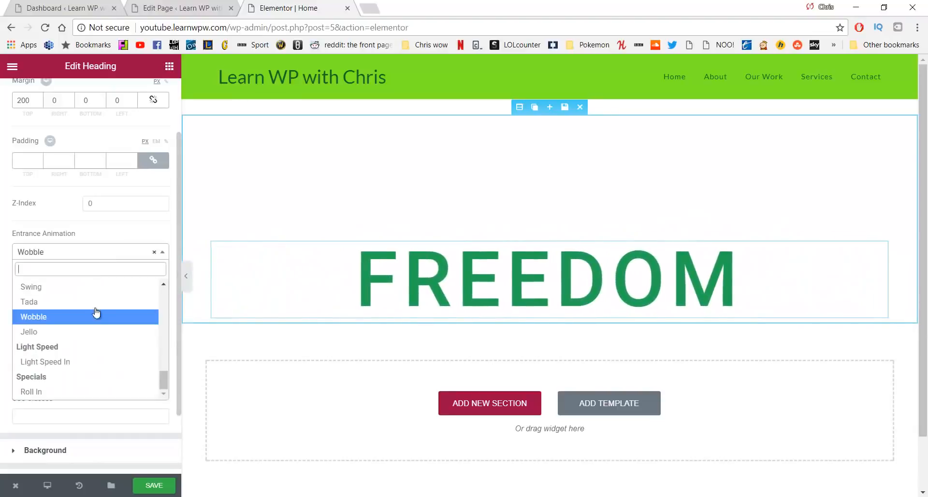
scroll(95, 321, up, 10)
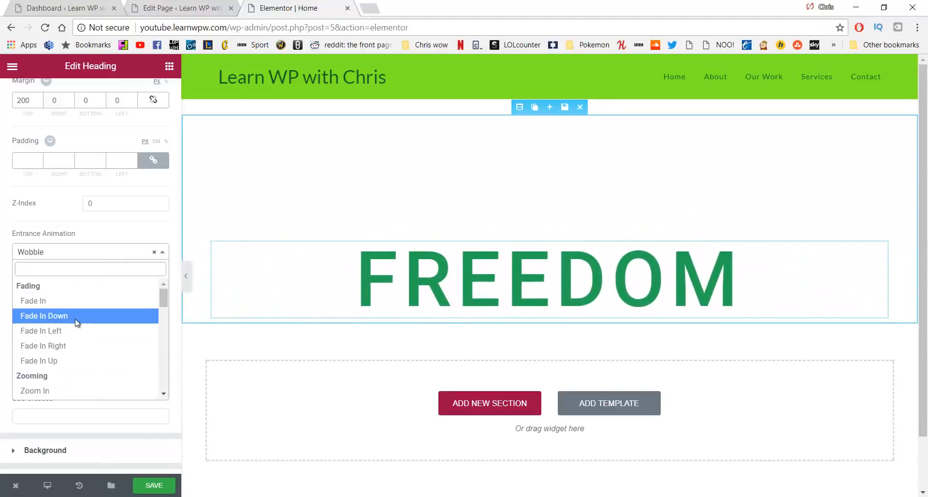
click(74, 317)
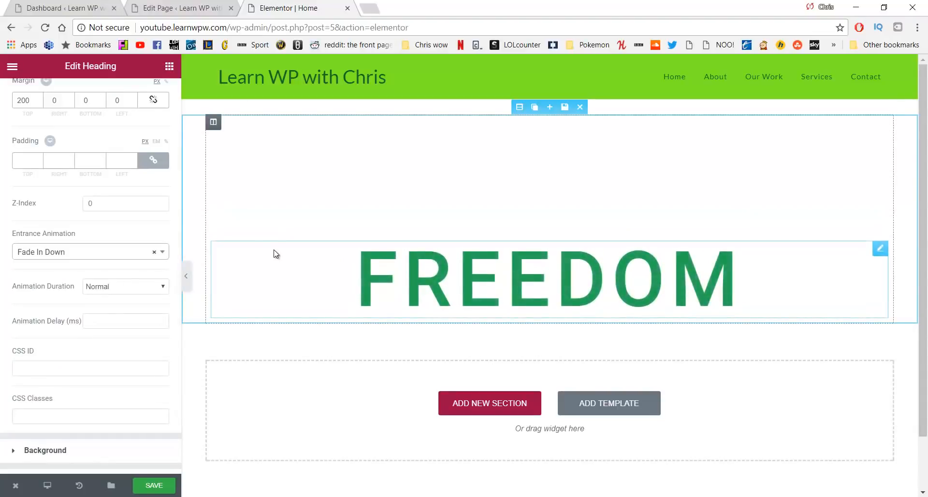
scroll(180, 252, down, 3)
click(322, 382)
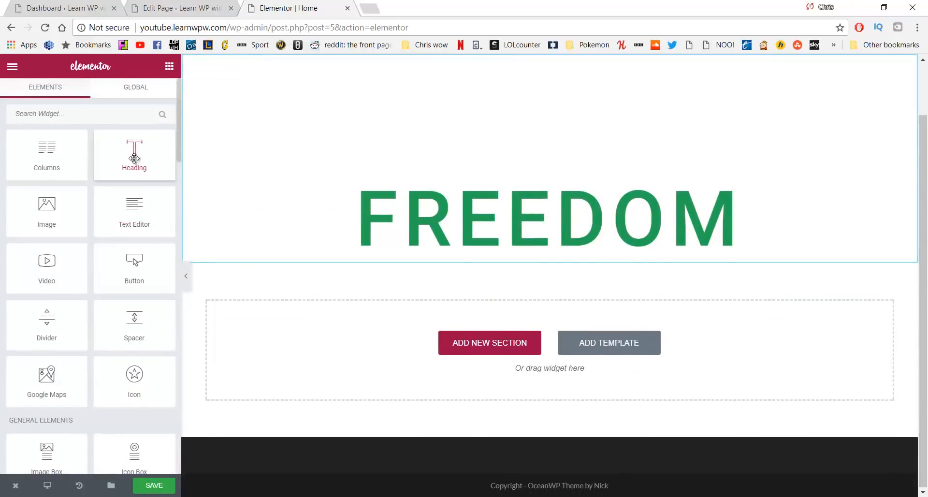
Drop a new Heading below FREEDOM, retitle it 'To do what makes you happy', and center it
drag(134, 158, 438, 249)
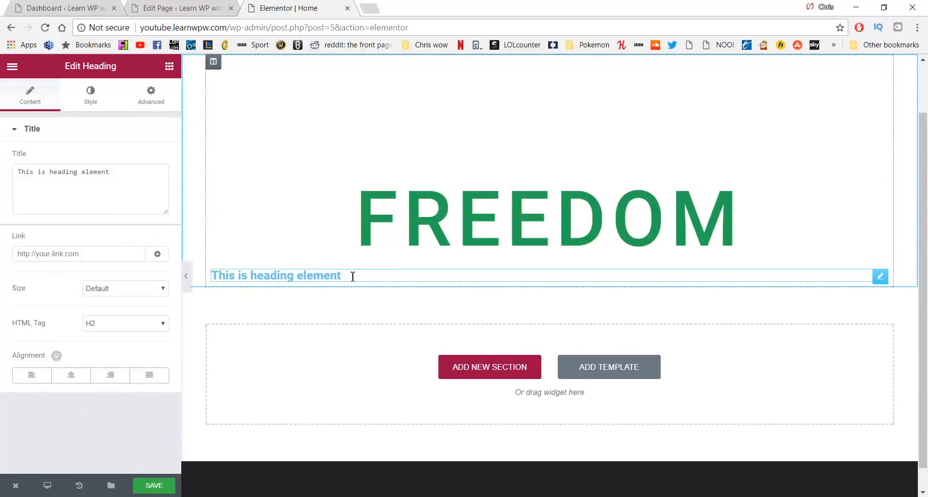
drag(328, 274, 182, 278)
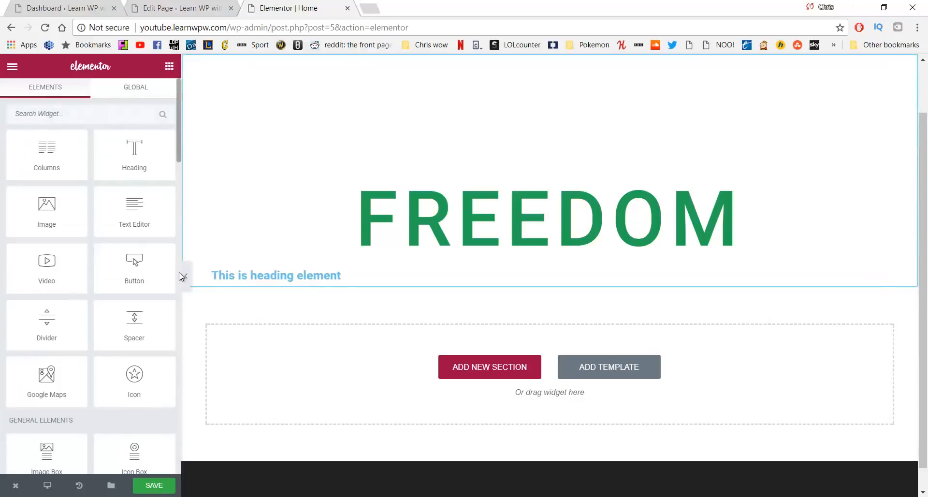
click(255, 275)
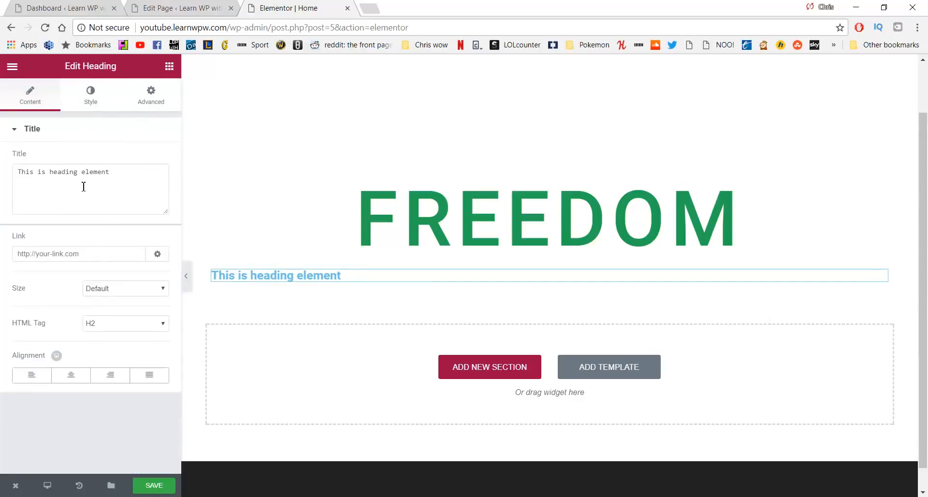
drag(82, 186, 46, 172)
key(ctrl+a)
text(To)
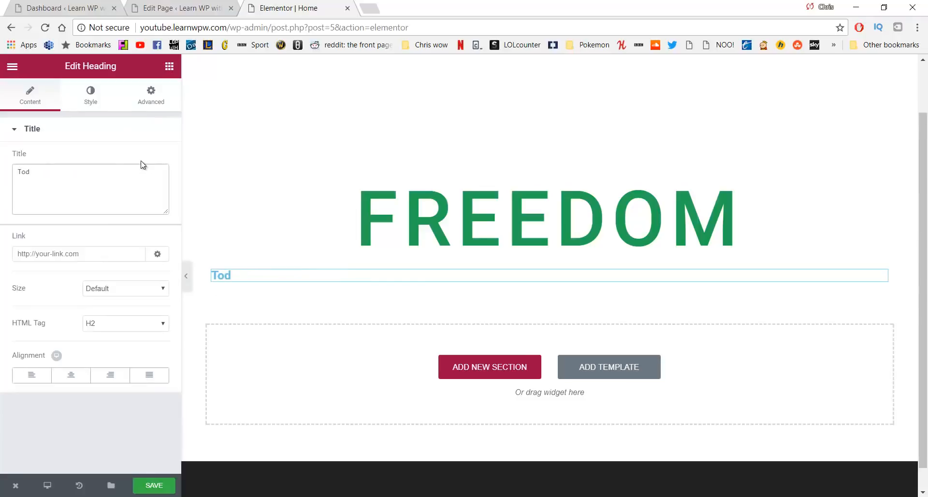
text( do what m)
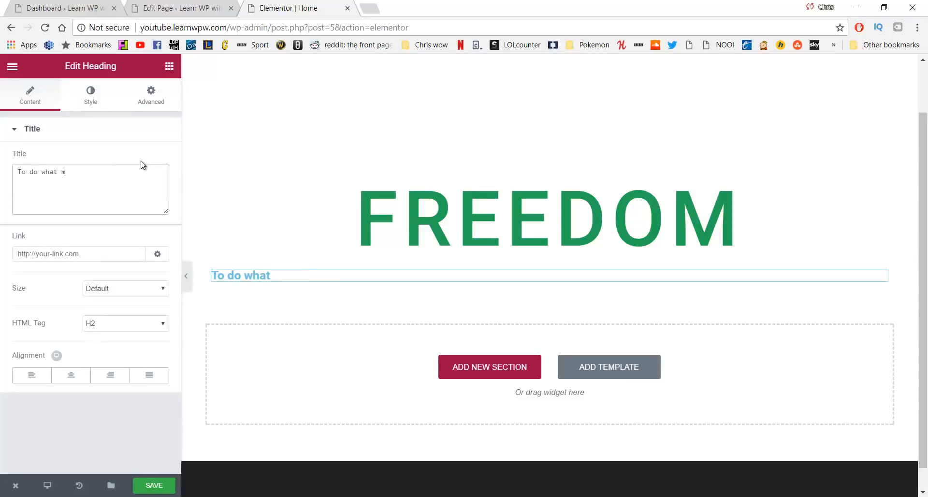
text(akes you happy)
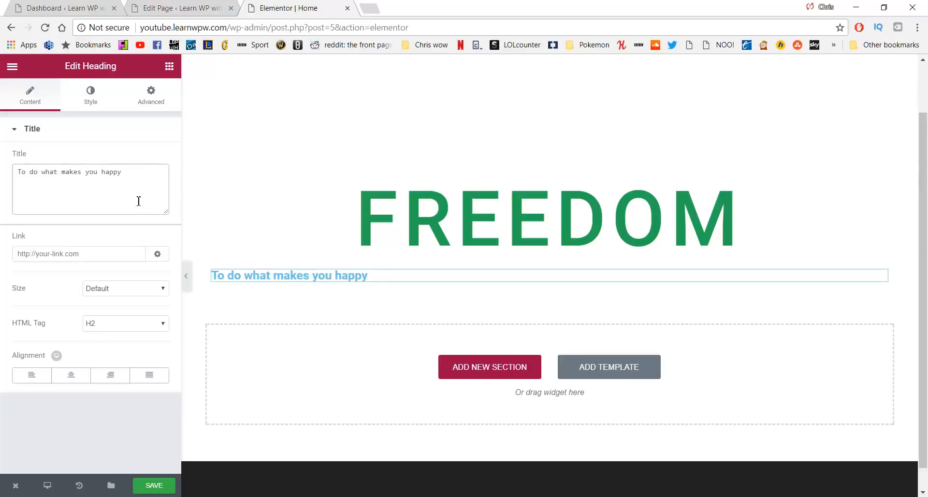
click(71, 376)
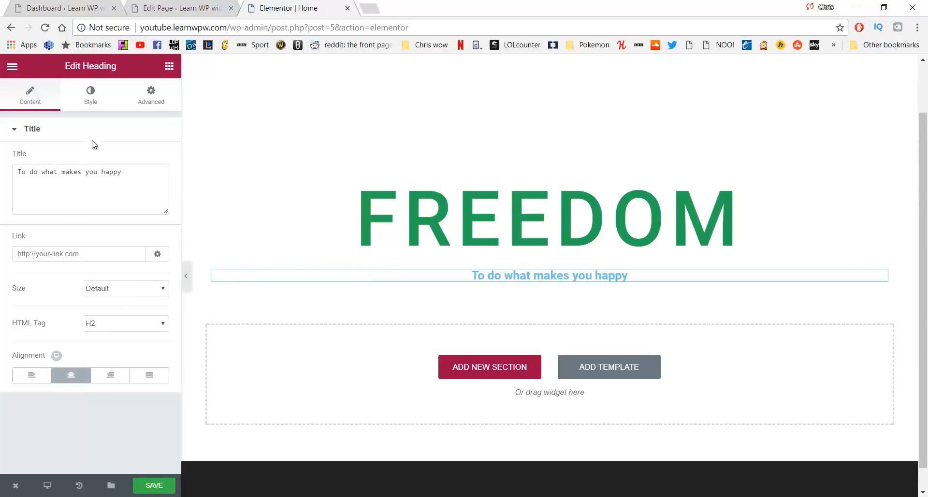
click(95, 99)
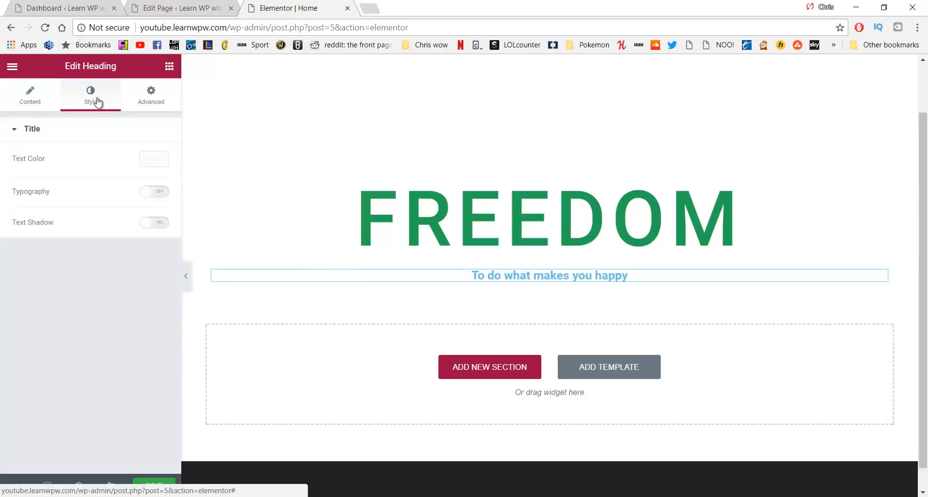
Set the tagline's text colour to medium grey #7a7a7a
click(156, 161)
click(35, 304)
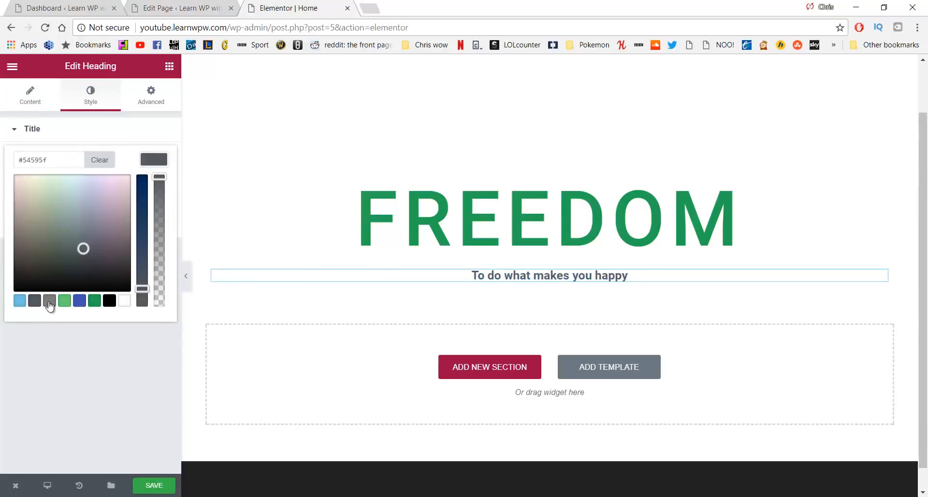
click(52, 305)
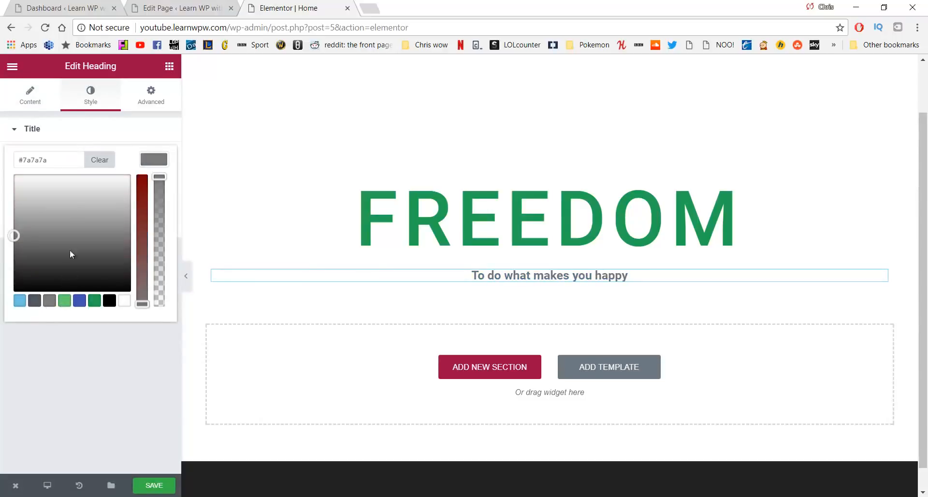
click(13, 129)
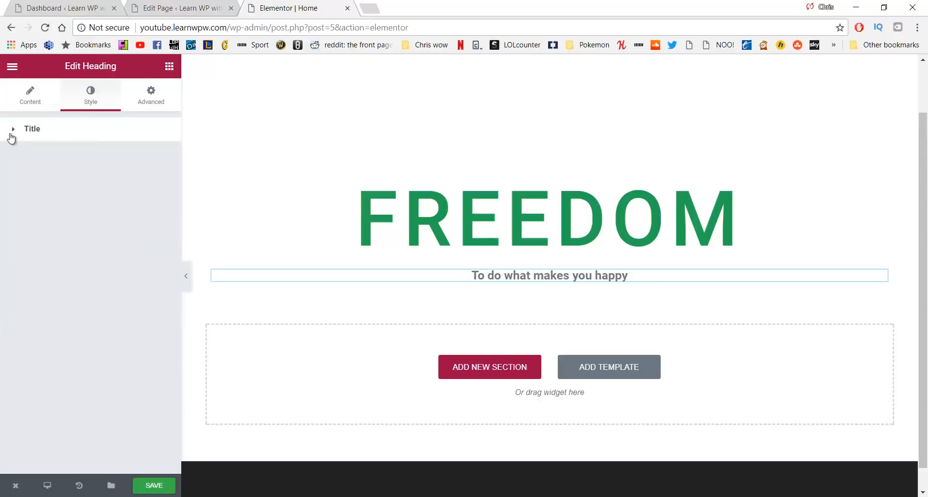
click(27, 99)
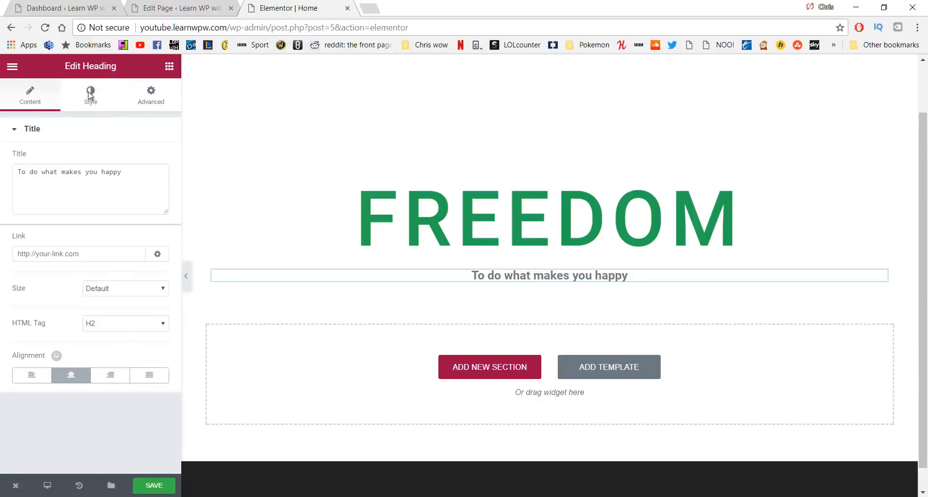
click(89, 95)
Enable custom typography with 33 px size and 1.7 letter spacing
click(153, 191)
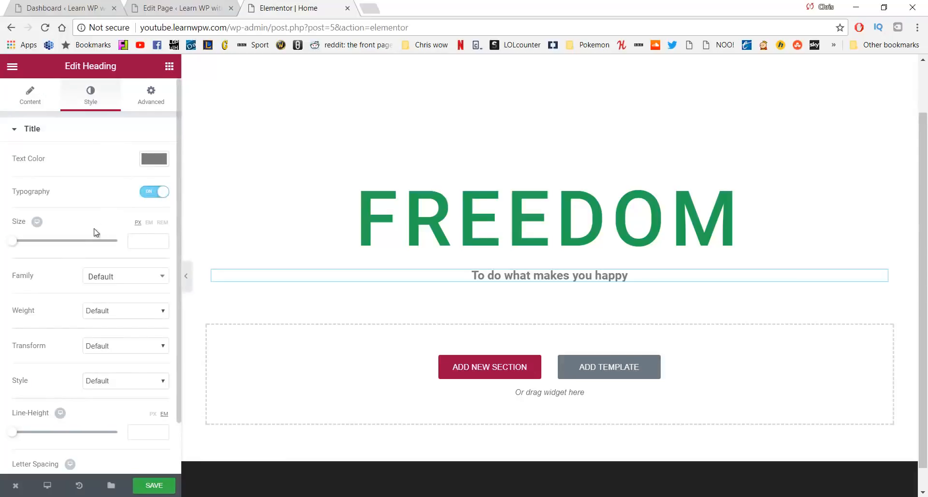
click(18, 241)
drag(20, 246, 30, 247)
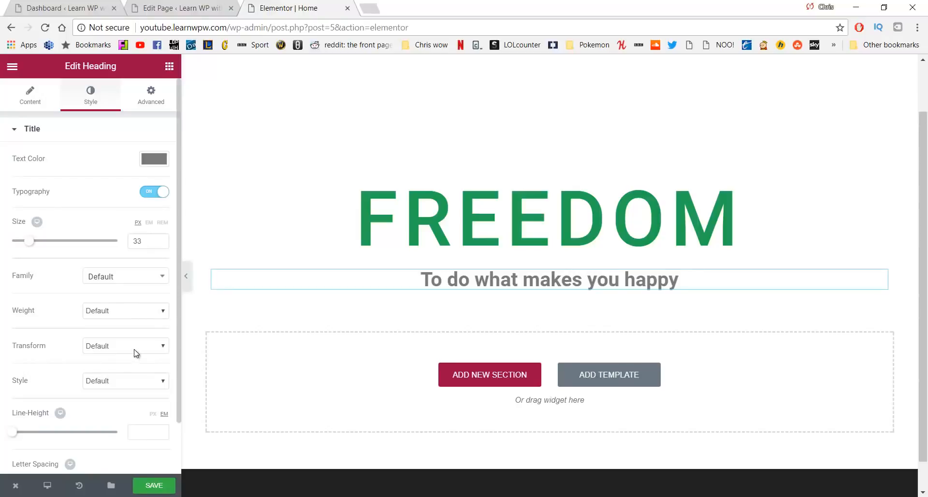
scroll(124, 317, down, 1)
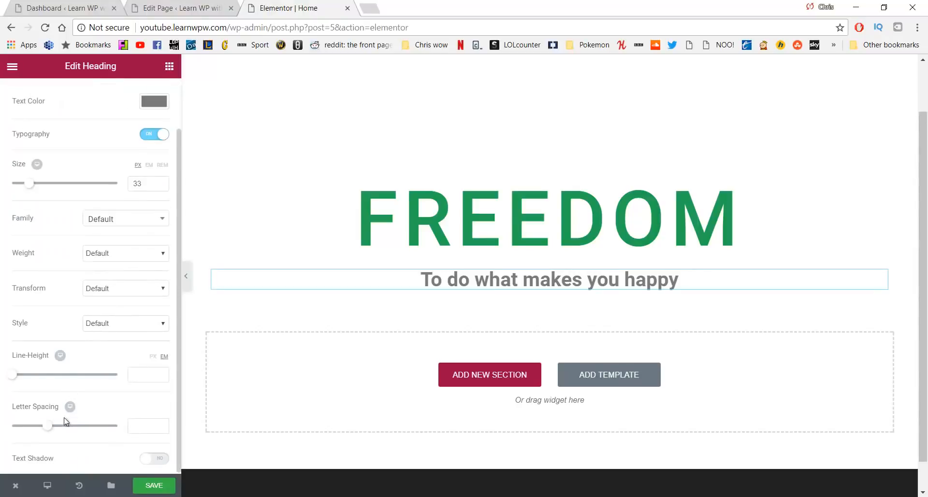
drag(51, 427, 63, 426)
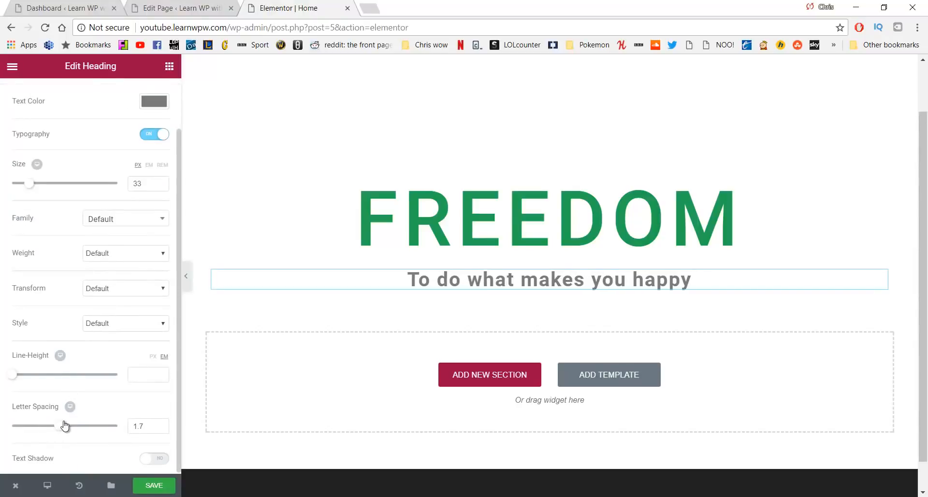
scroll(107, 369, up, 1)
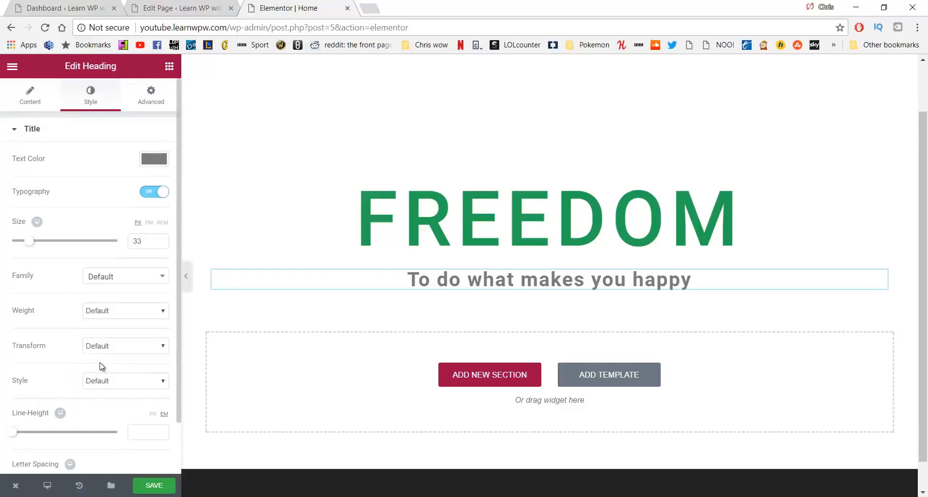
click(169, 67)
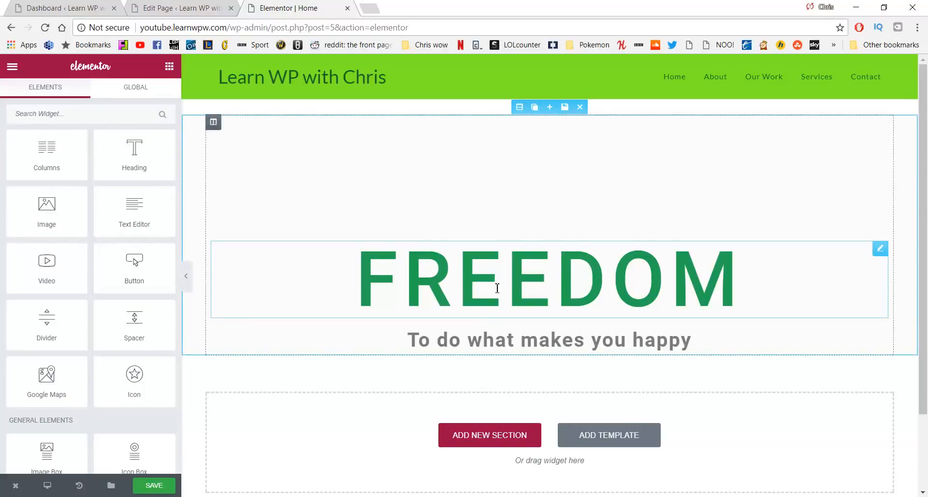
Add a two-column row beneath the tagline with a Button widget in each column
drag(54, 156, 436, 357)
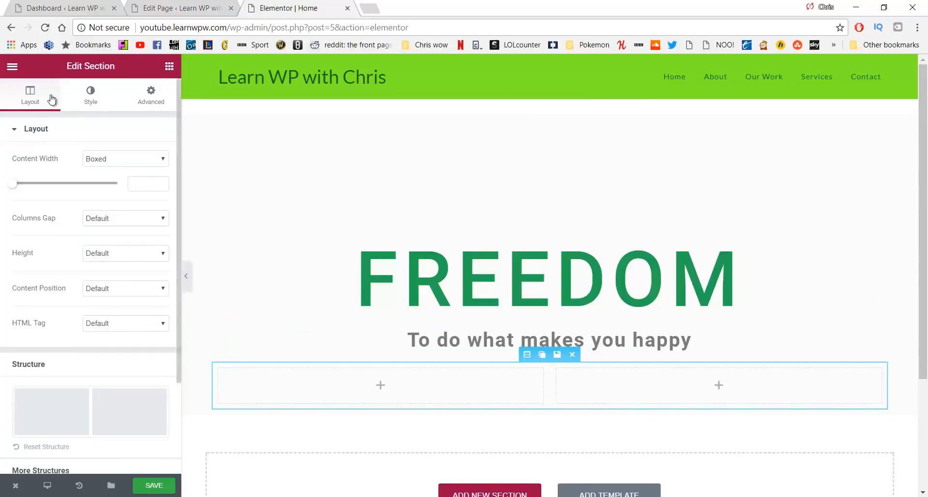
click(13, 70)
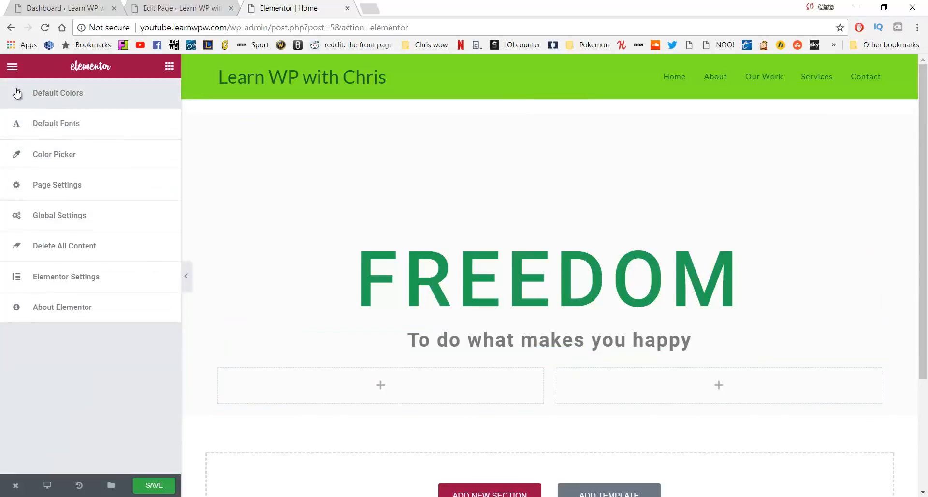
click(14, 72)
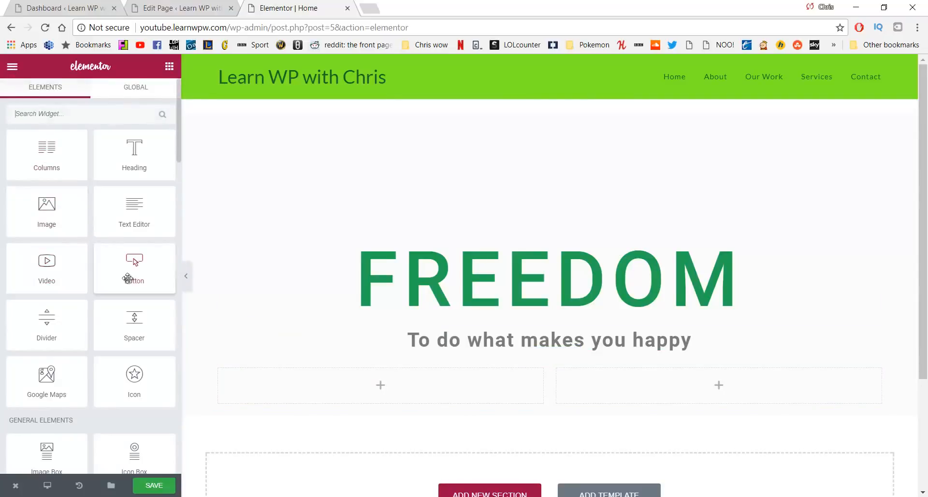
drag(128, 270, 364, 376)
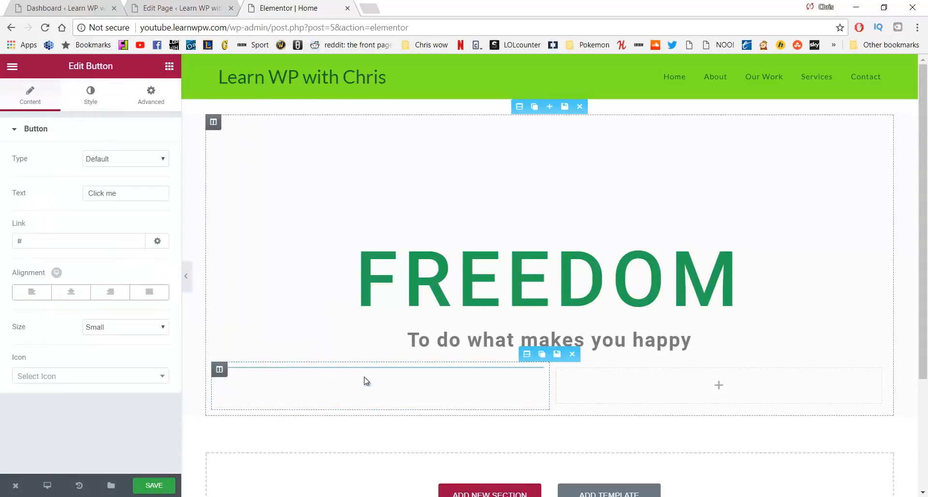
click(13, 68)
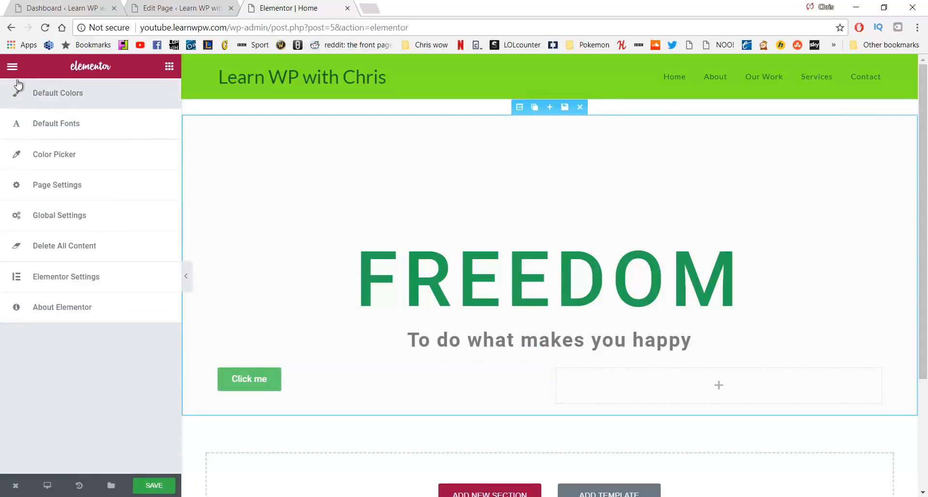
click(13, 66)
drag(131, 267, 653, 383)
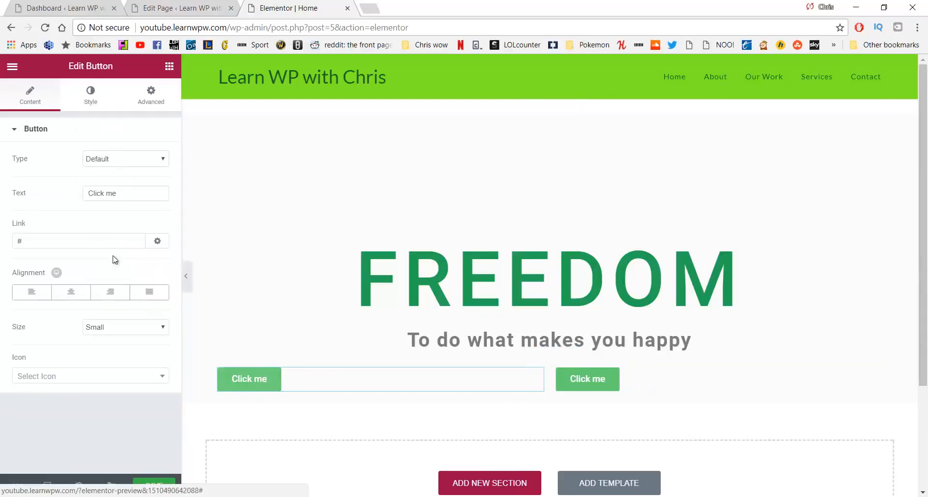
Label the first button OUR MISSION, link it to /about, and right-align it
drag(127, 200, 80, 203)
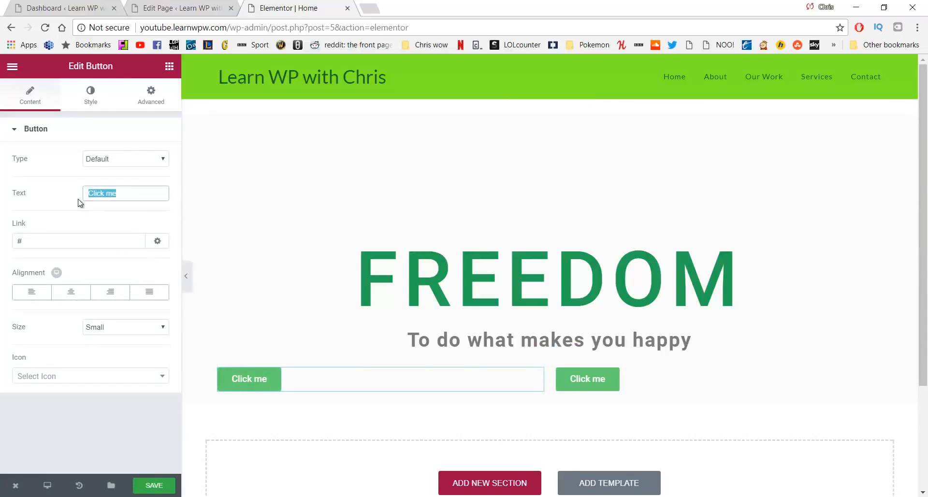
text(OUR MIS)
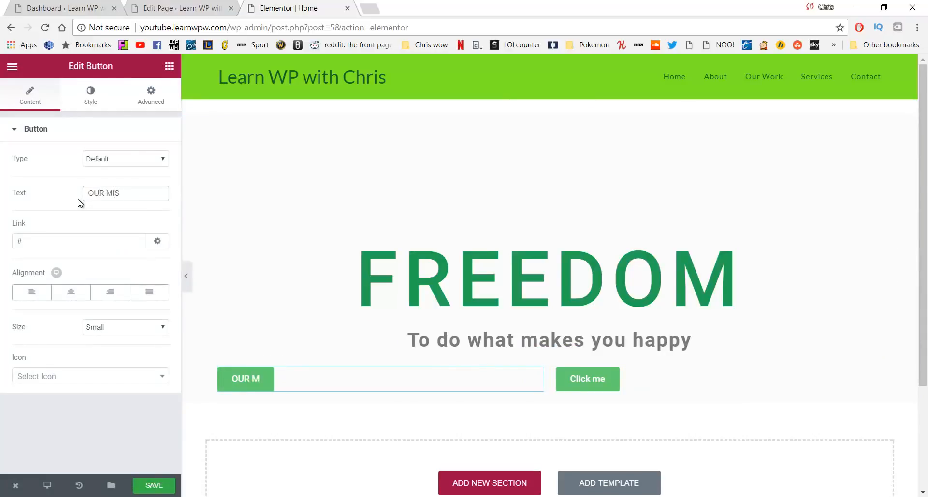
text(SION)
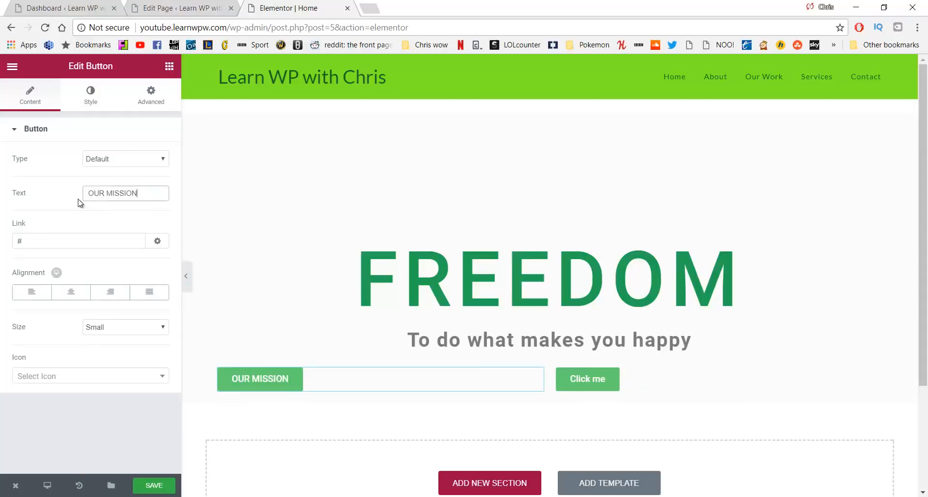
click(85, 238)
key(BackSpace)
text(/about)
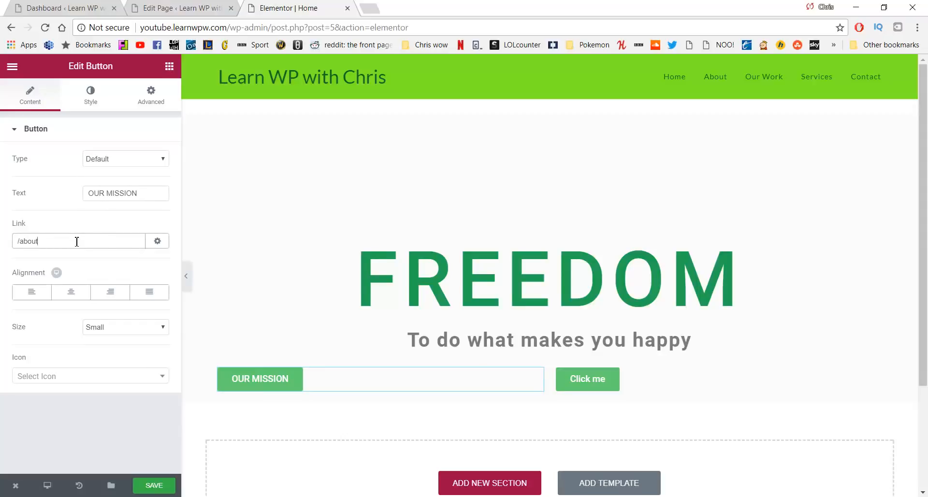
click(115, 298)
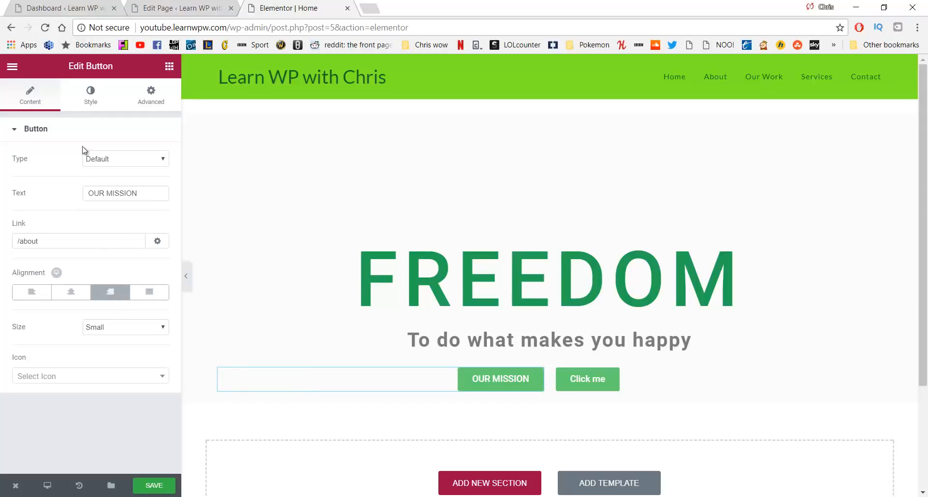
Enable custom typography on OUR MISSION and set its font size to 14
click(93, 100)
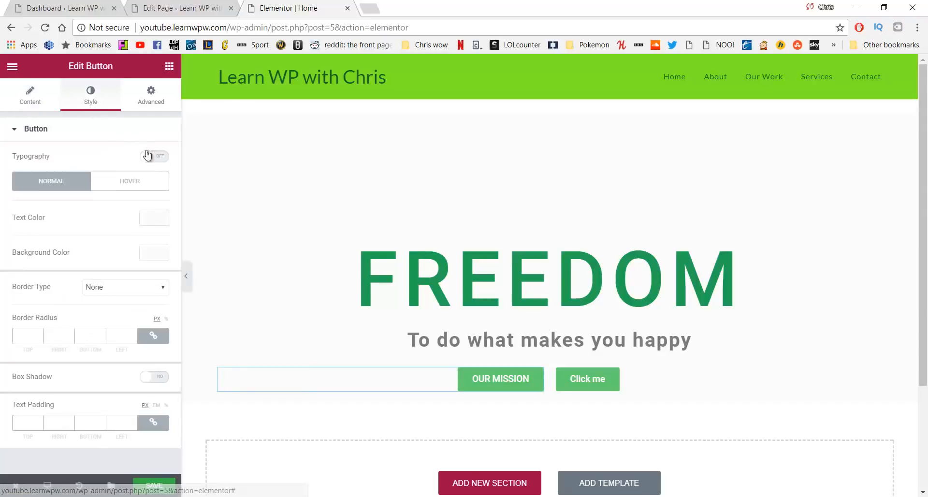
click(161, 159)
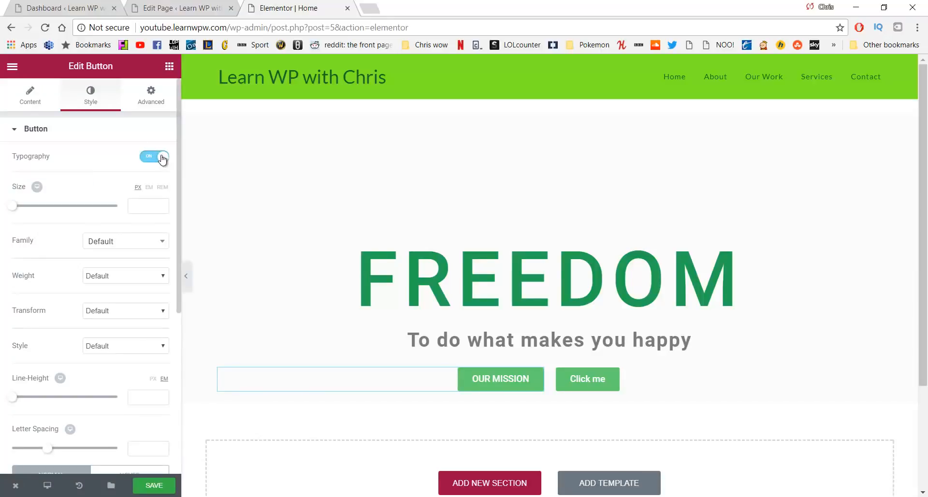
click(146, 205)
text(14)
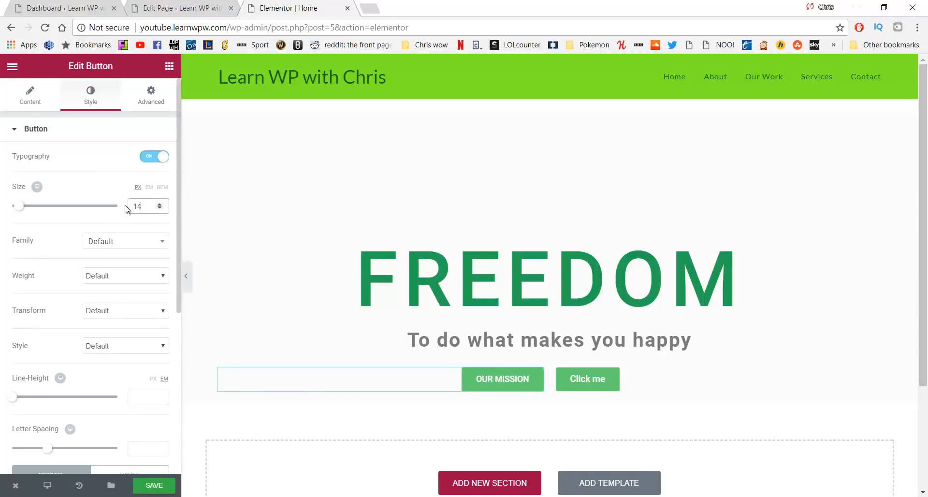
scroll(120, 212, down, 3)
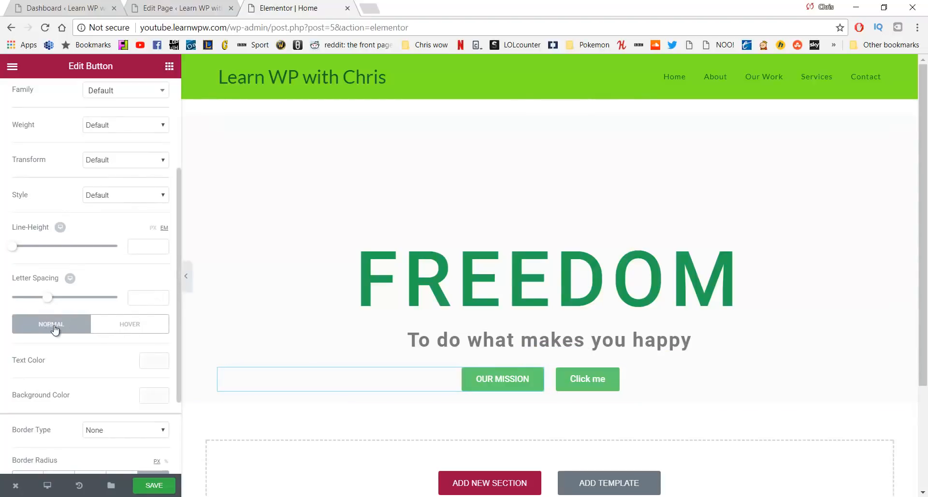
Set the OUR MISSION background colour to the dark green #23a455 preset
click(153, 396)
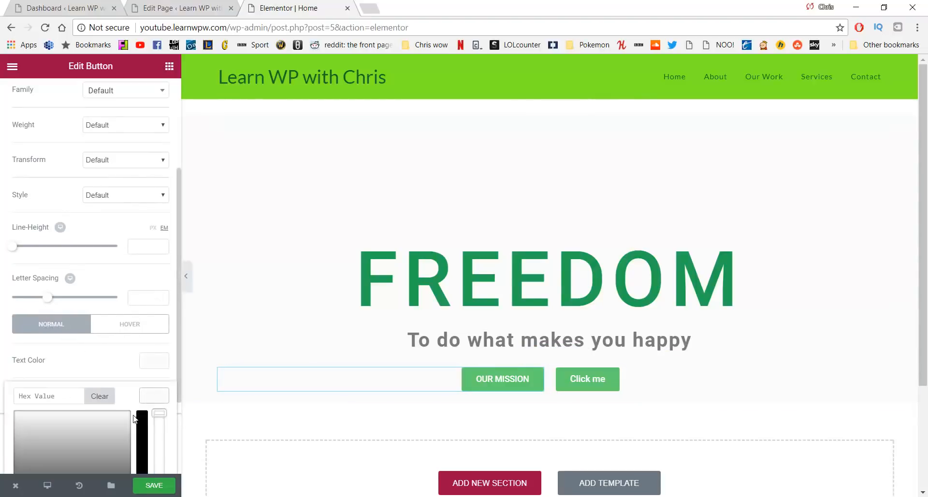
scroll(105, 339, down, 3)
click(95, 419)
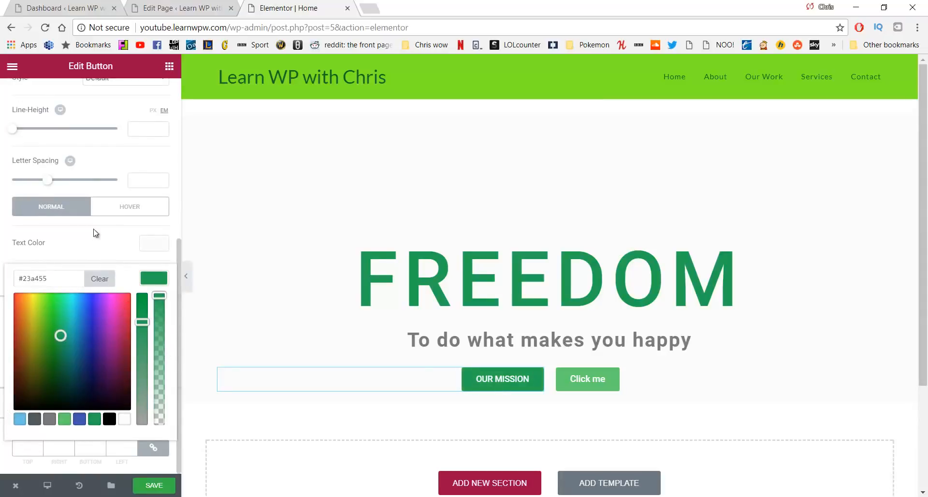
click(109, 216)
click(51, 216)
click(108, 246)
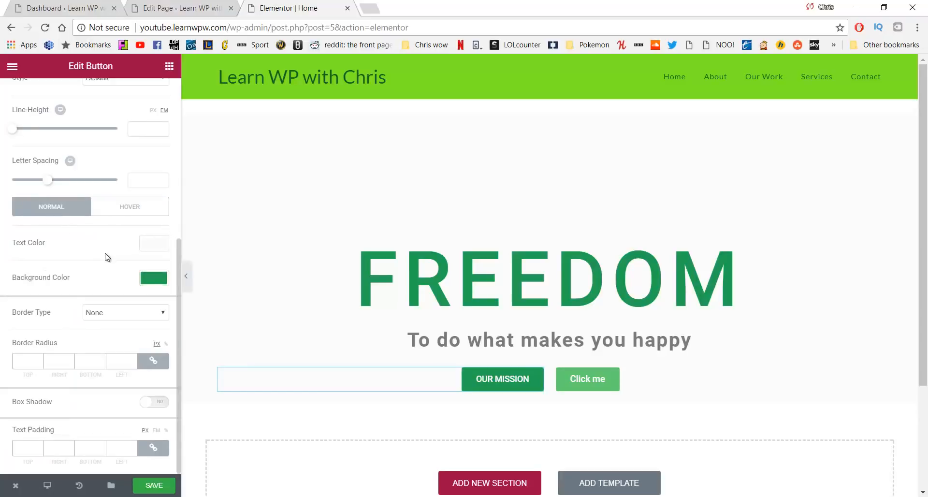
Give the OUR MISSION button a 5 px border radius, leaving border type unchanged
click(110, 313)
click(113, 310)
click(28, 361)
text(5)
drag(37, 362, 14, 370)
text(520)
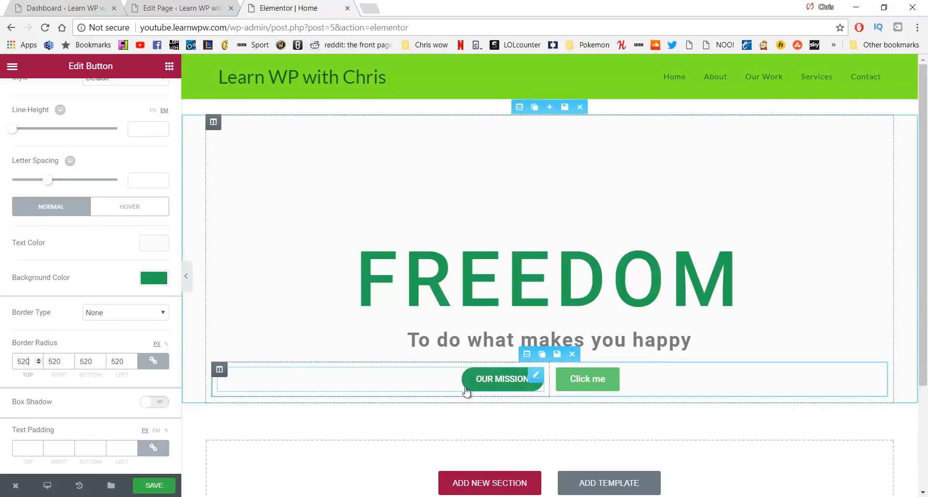
key(BackSpace)
key(BackSpace)
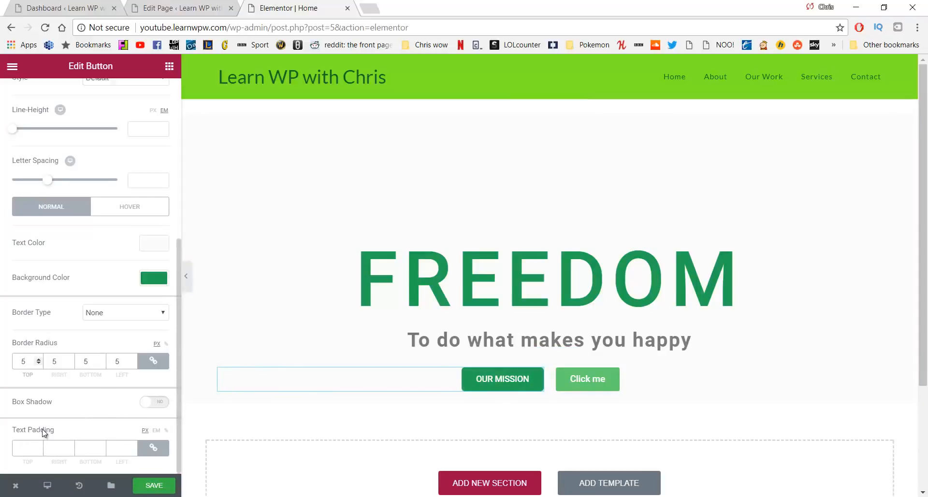
click(23, 446)
text(5)
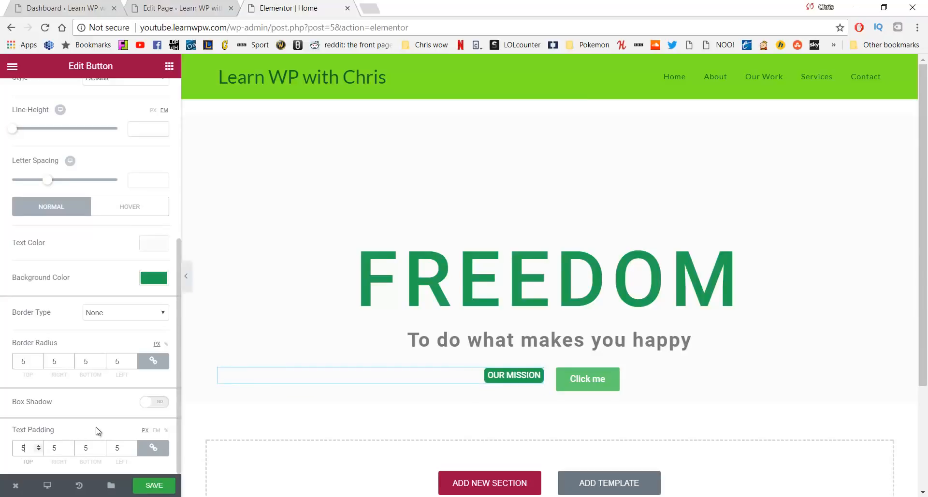
key(BackSpace)
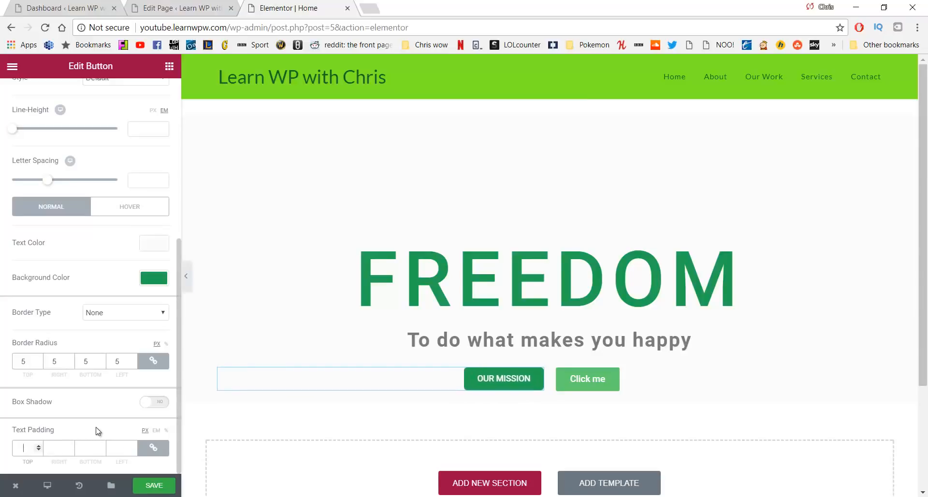
text(500)
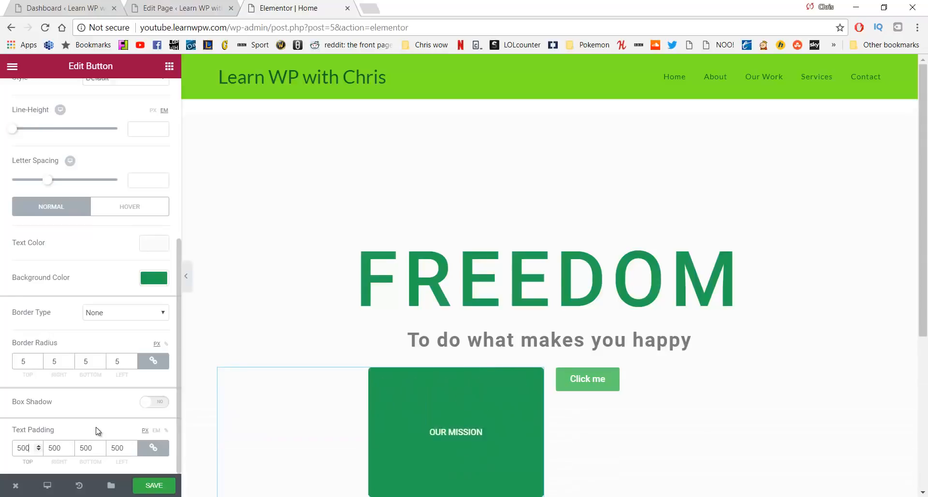
key(BackSpace)
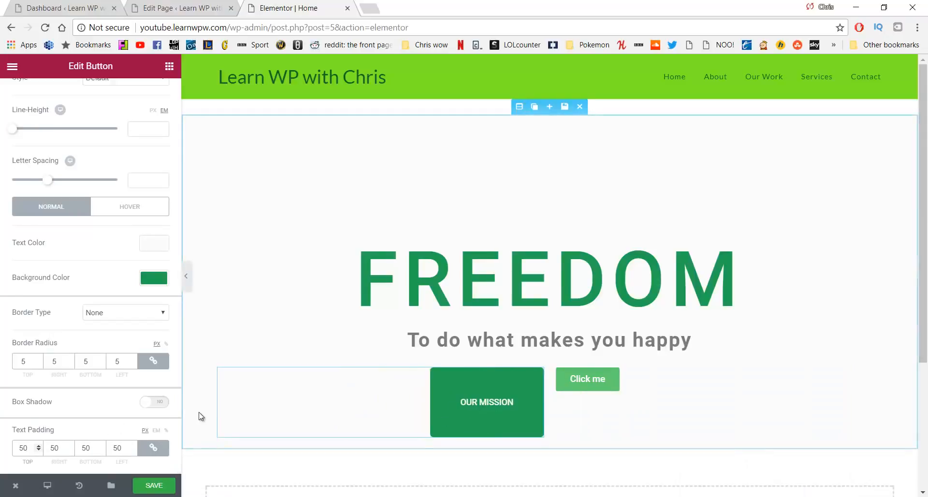
key(BackSpace)
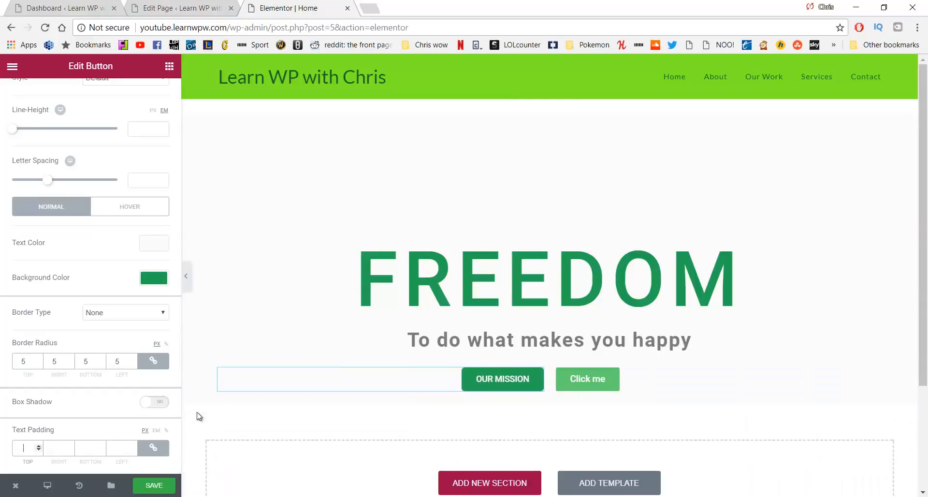
text(20)
key(BackSpace)
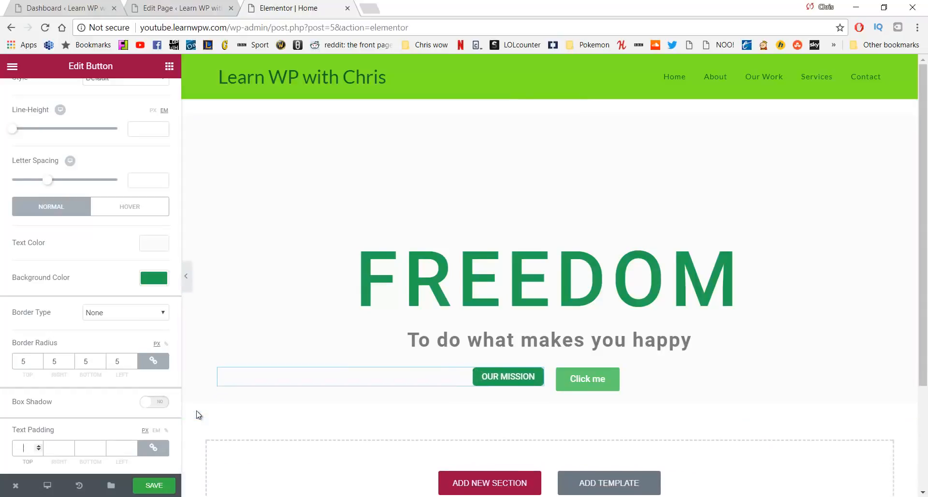
text(0)
key(BackSpace)
key(BackSpace)
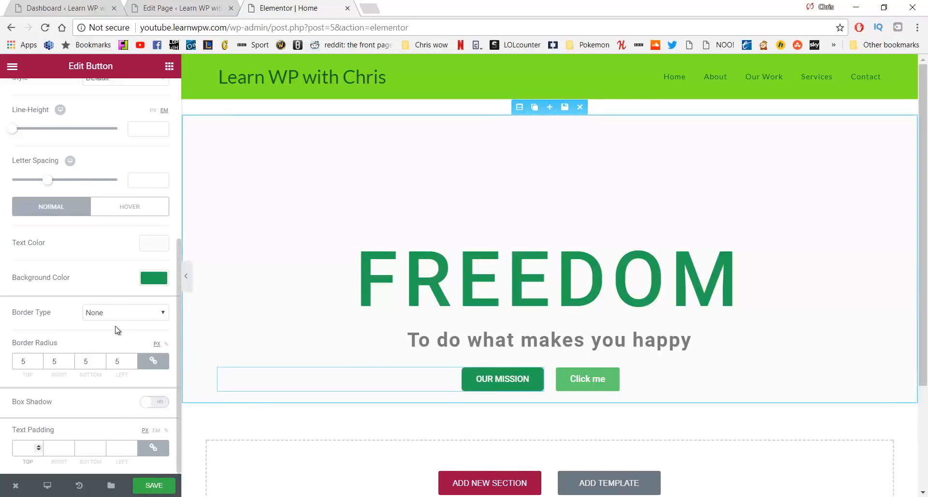
Set the OUR MISSION hover background to light green #61ce70, then select the FREEDOM heading
click(130, 207)
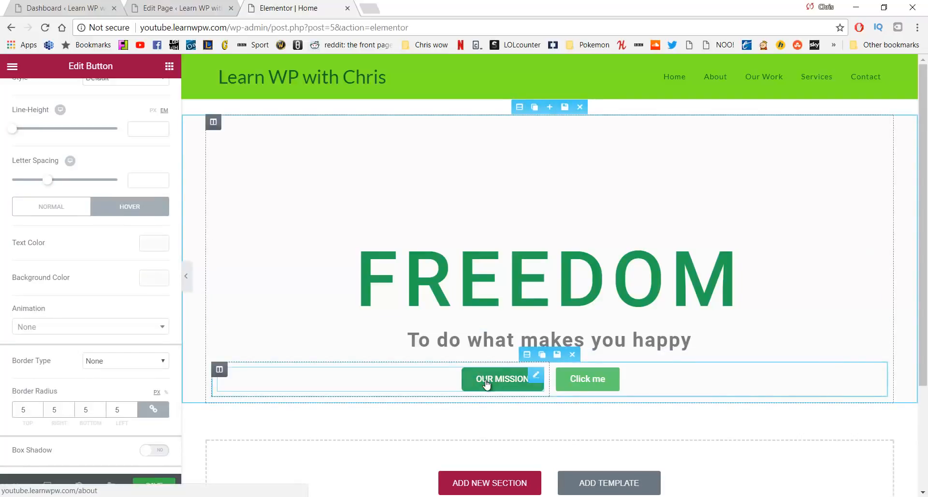
click(153, 279)
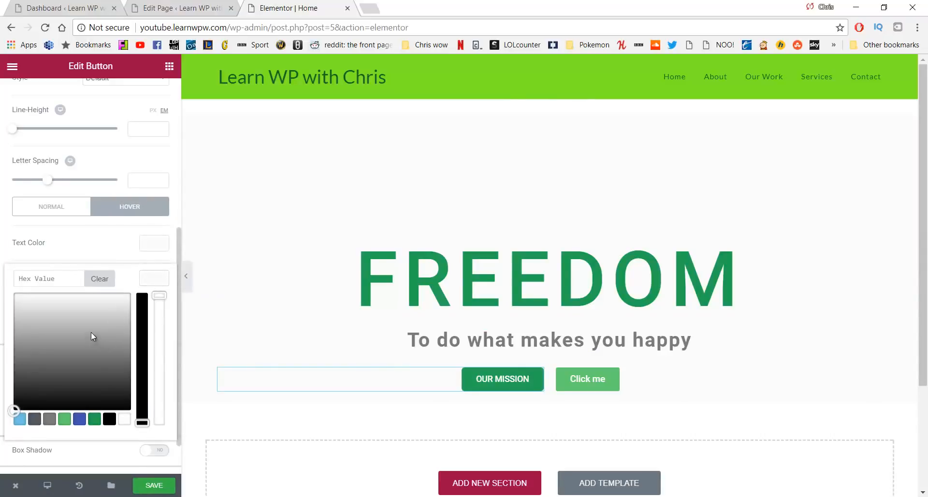
click(65, 419)
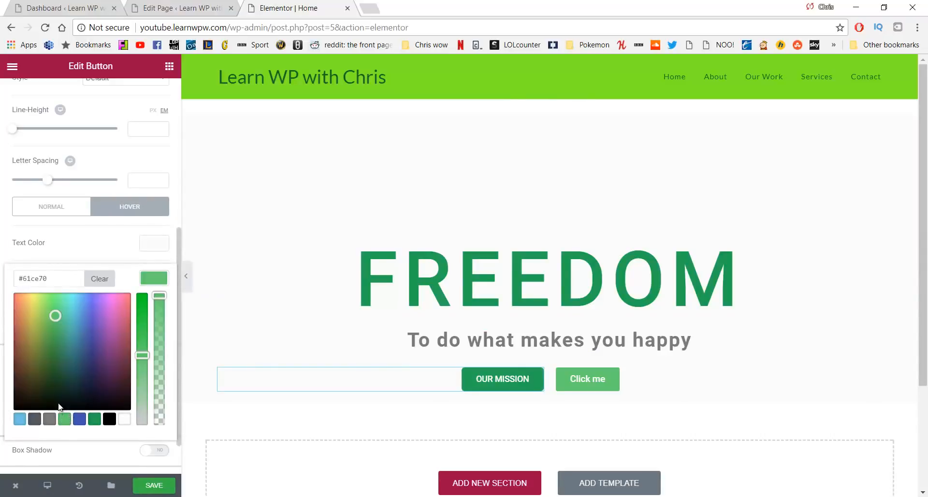
scroll(92, 319, down, 1)
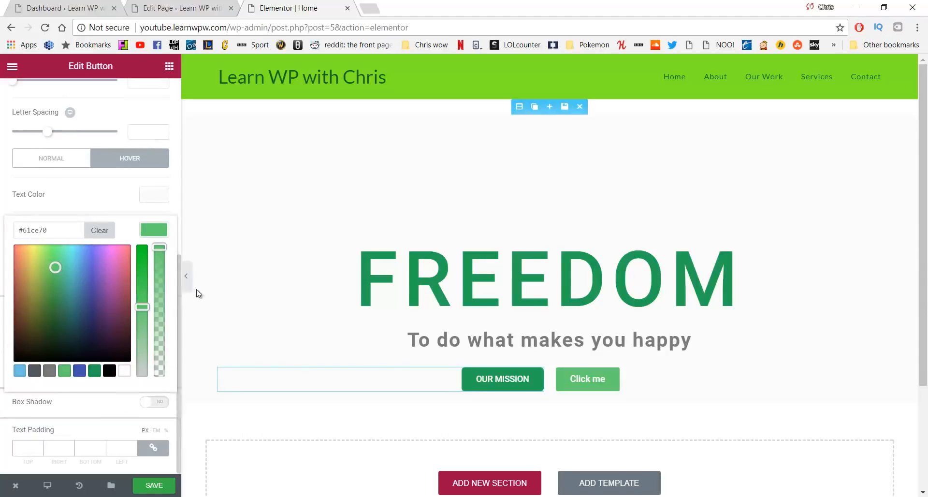
click(217, 283)
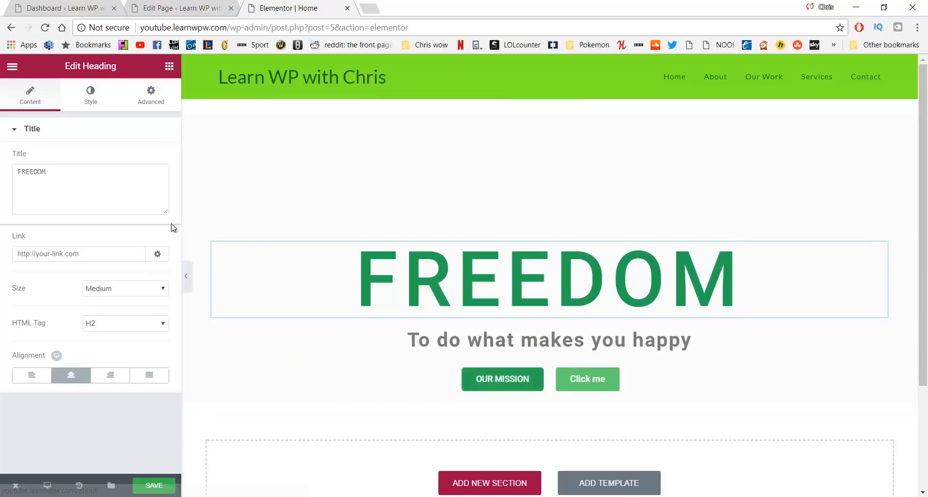
Select the OUR MISSION button and bring up its Advanced layout options
click(469, 384)
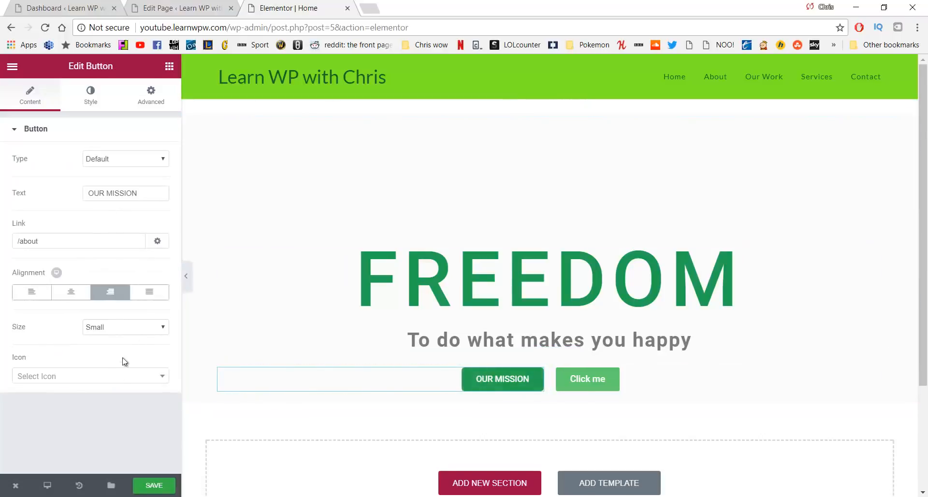
click(100, 89)
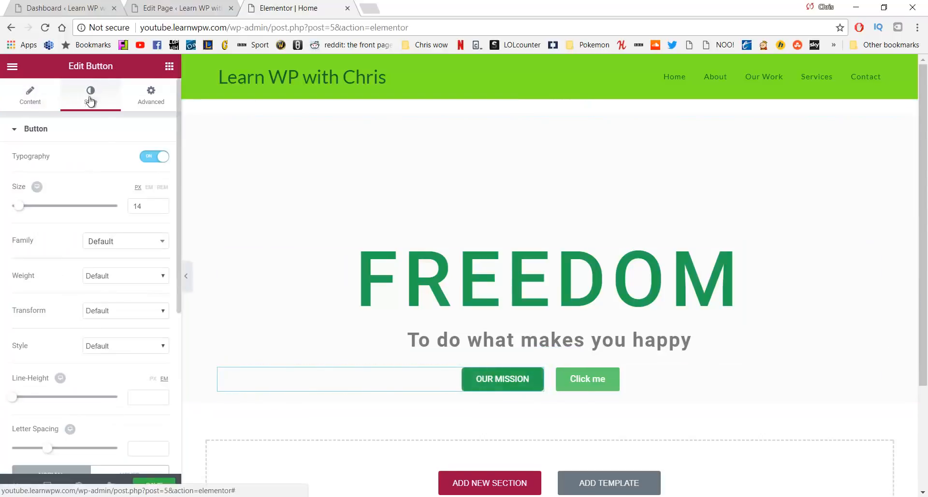
scroll(101, 179, down, 5)
scroll(139, 111, up, 6)
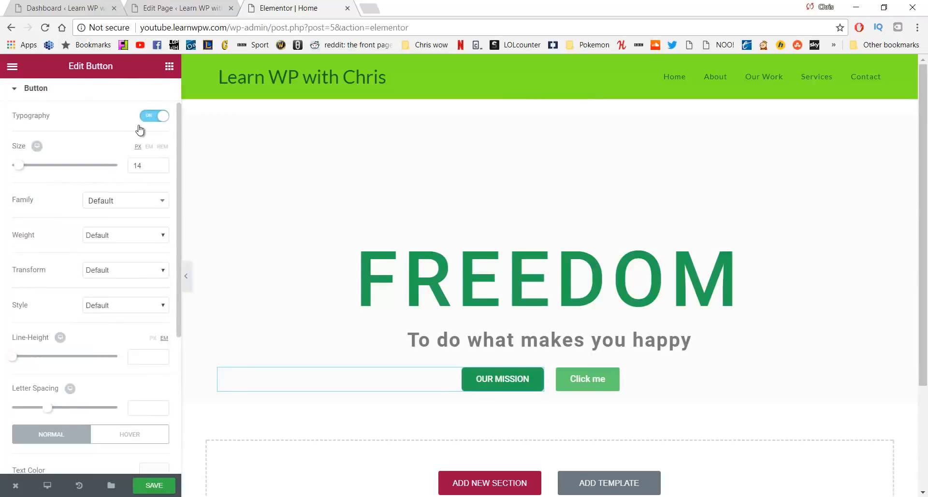
click(136, 101)
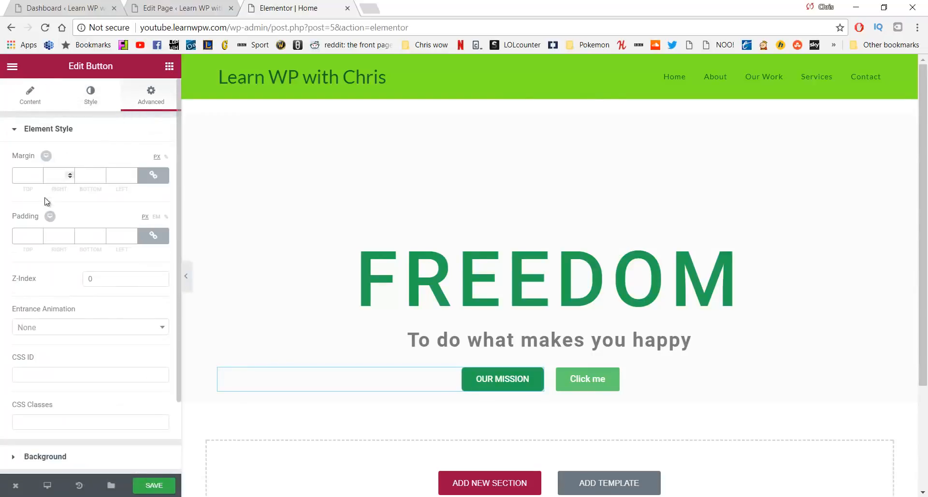
scroll(34, 224, down, 2)
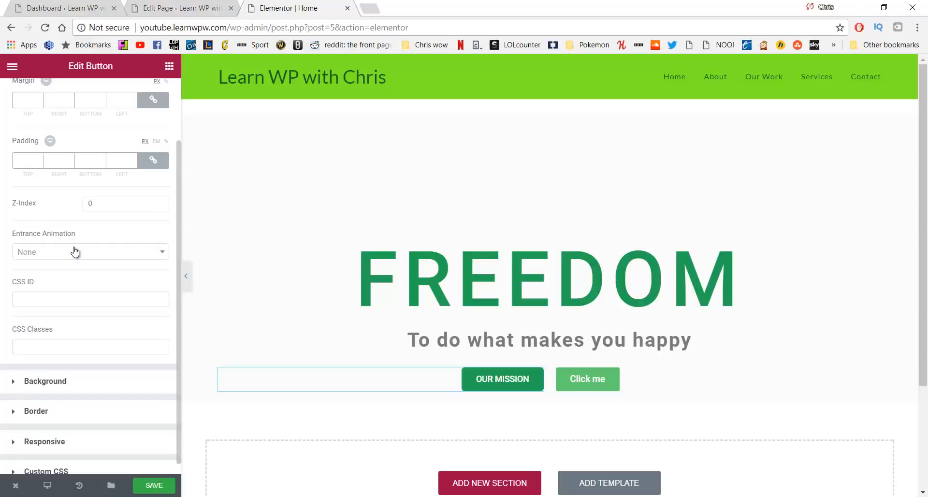
Rename the Click me button to VIEW OUR WORK and set its link to /our-work
click(575, 380)
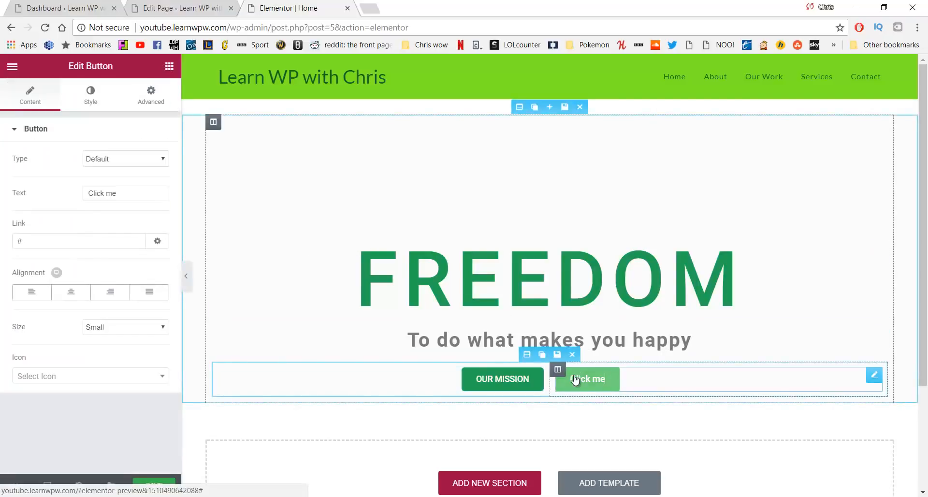
click(151, 199)
key(ctrl+a)
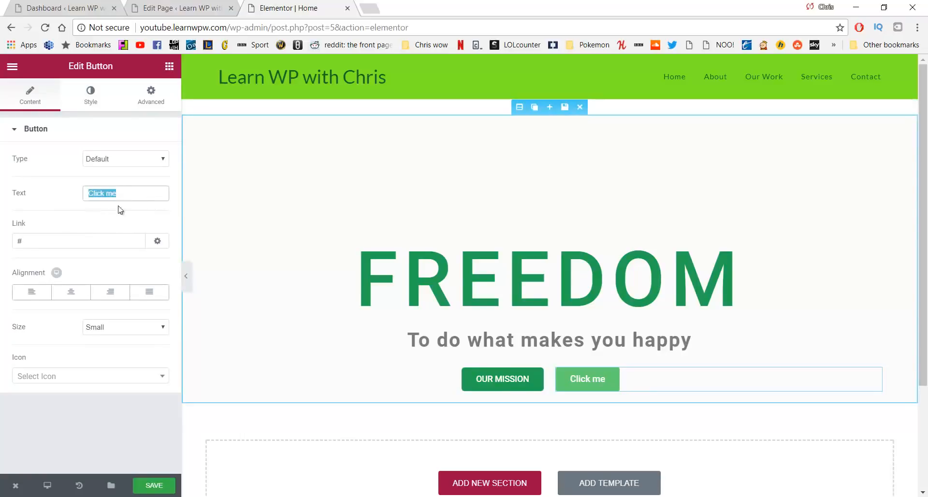
text(VIEW )
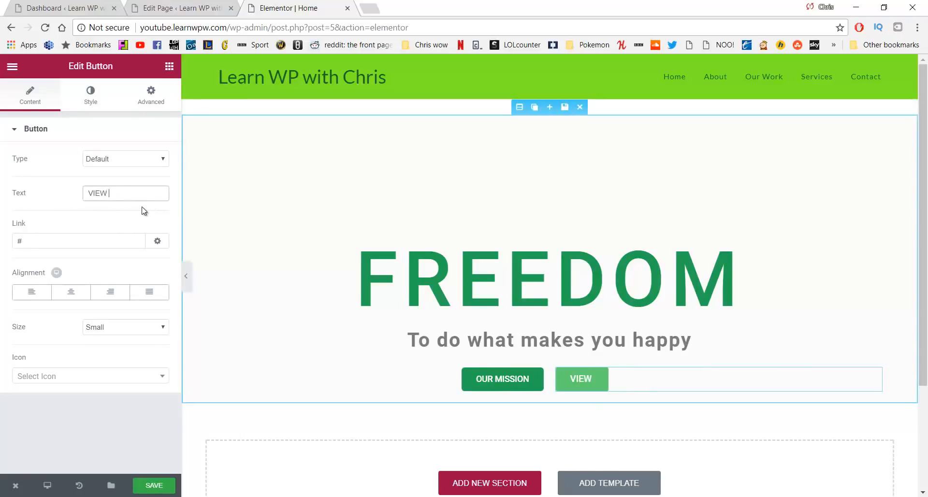
text(OUR WORK)
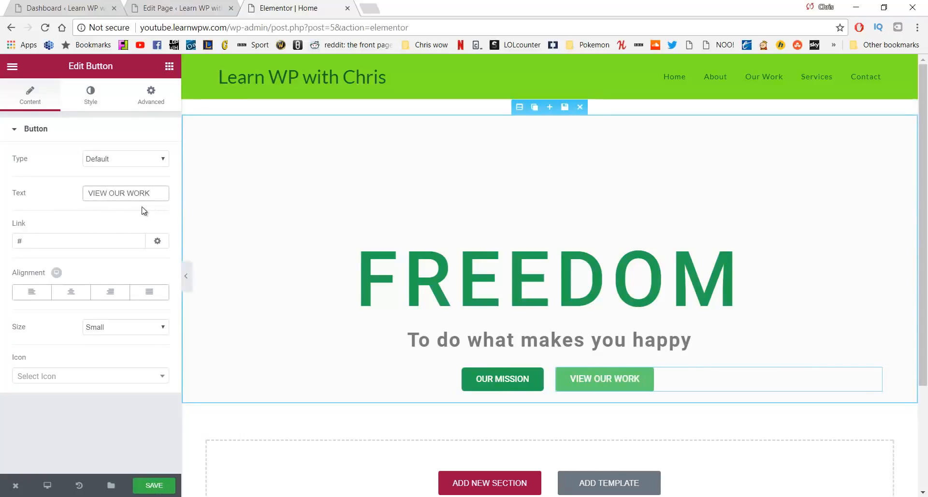
click(71, 240)
key(BackSpace)
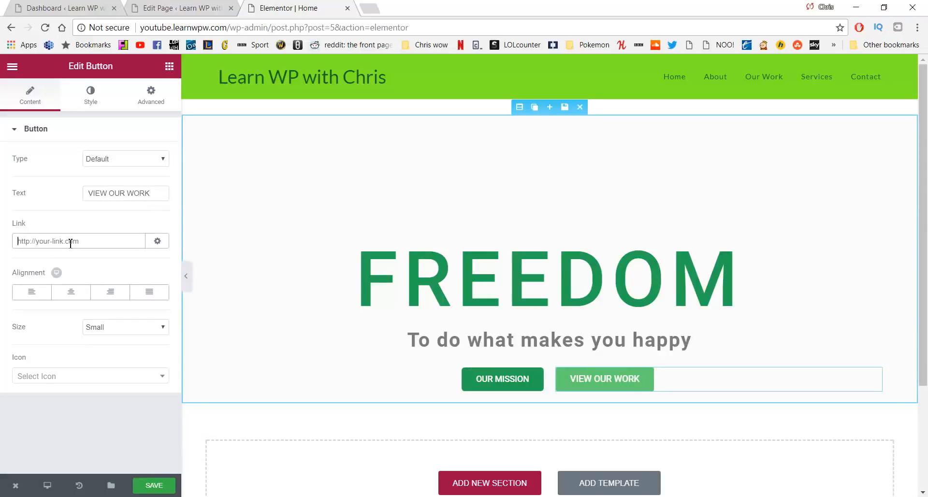
text(/)
text(our-da)
text(work)
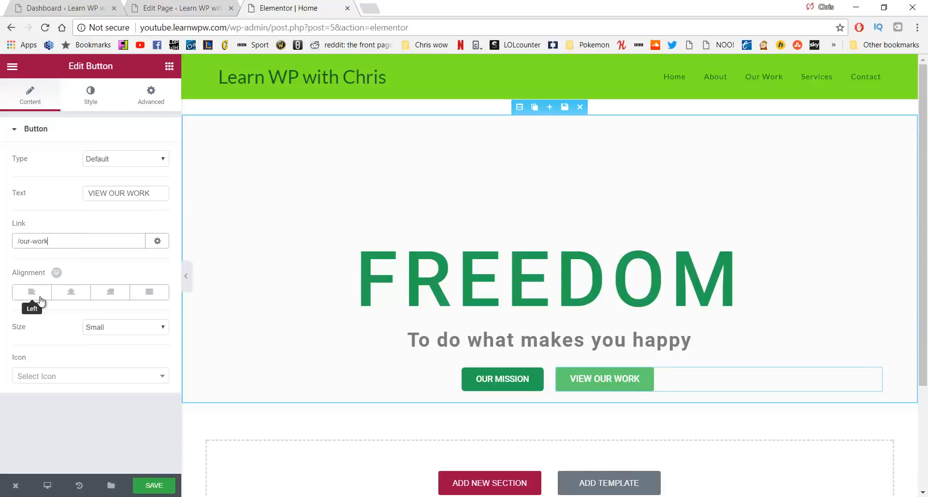
Enable custom typography on VIEW OUR WORK with a 14 font size
click(91, 99)
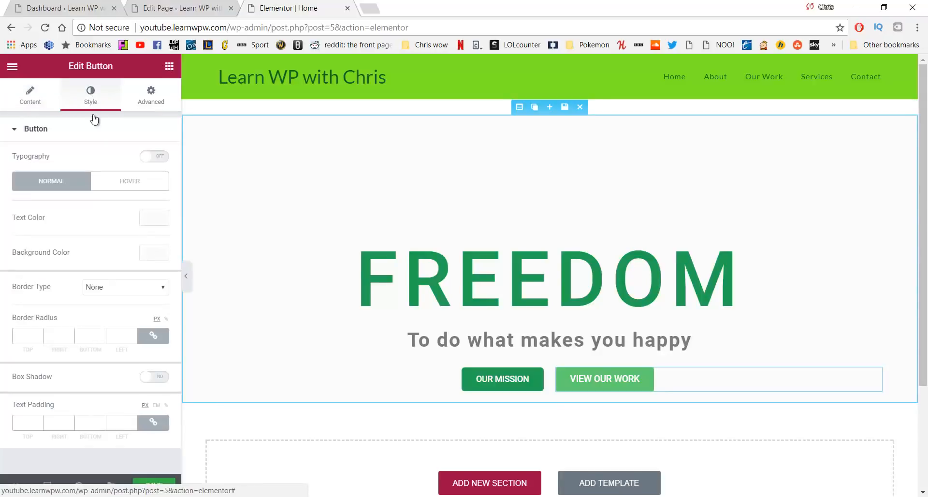
click(146, 163)
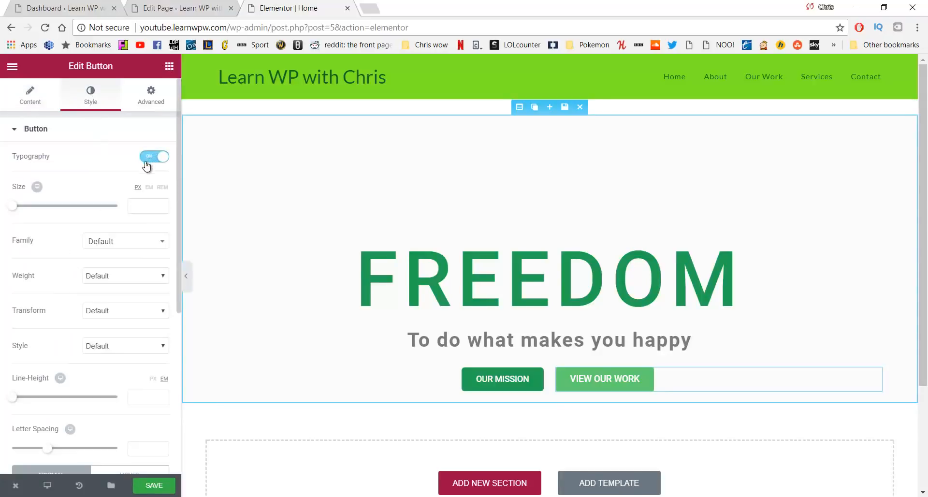
click(134, 207)
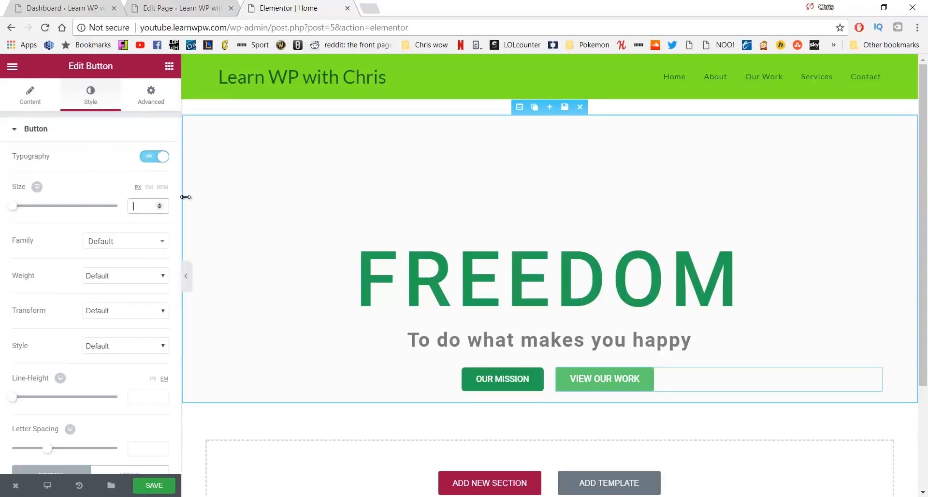
text(14)
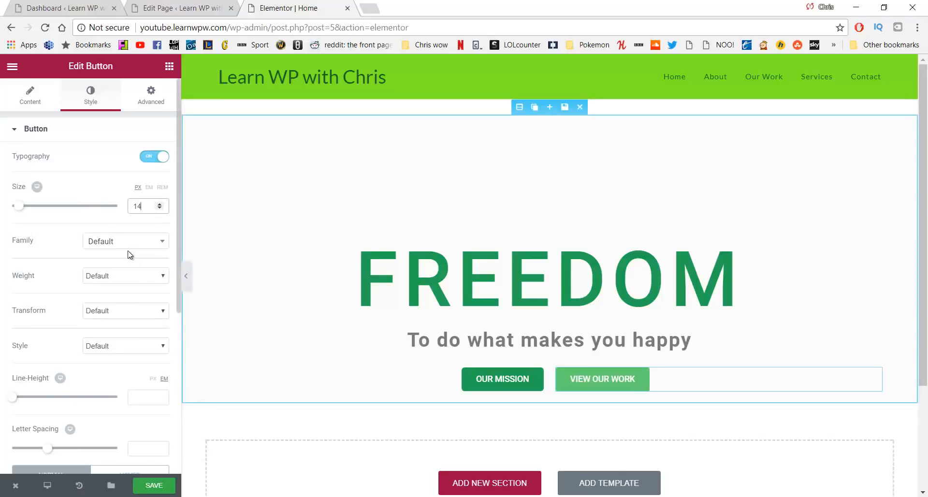
scroll(130, 253, down, 5)
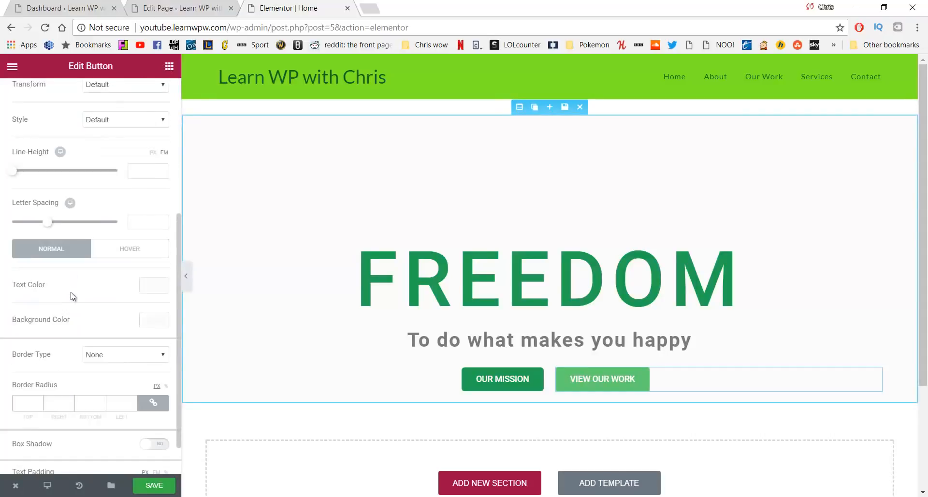
Make the VIEW OUR WORK background white, then drop its alpha to fully transparent
click(147, 327)
drag(109, 350, 2, 333)
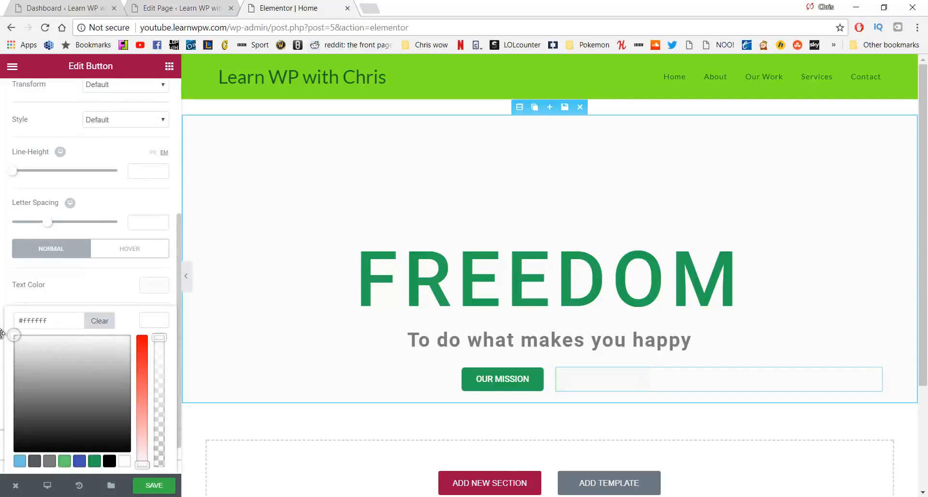
click(2, 333)
click(160, 327)
drag(162, 339, 174, 471)
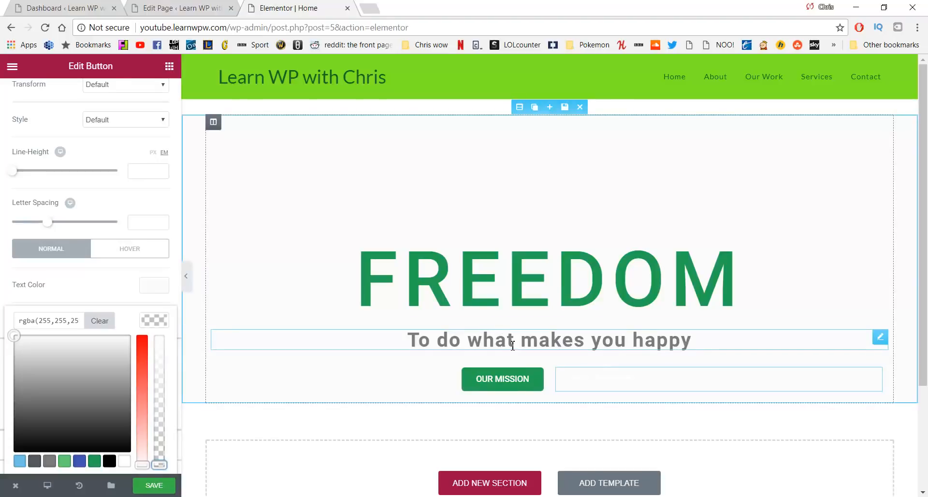
Give the hero section a Classic background in dark grey #424242
click(521, 108)
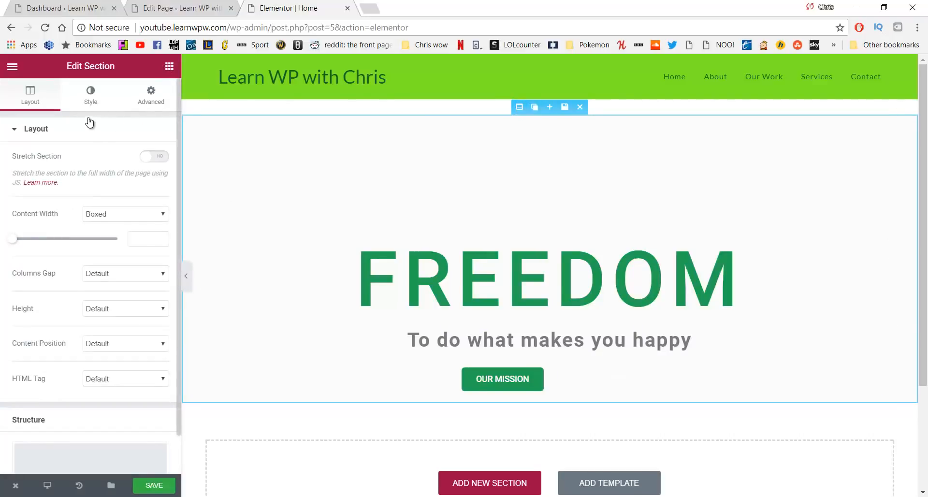
click(90, 97)
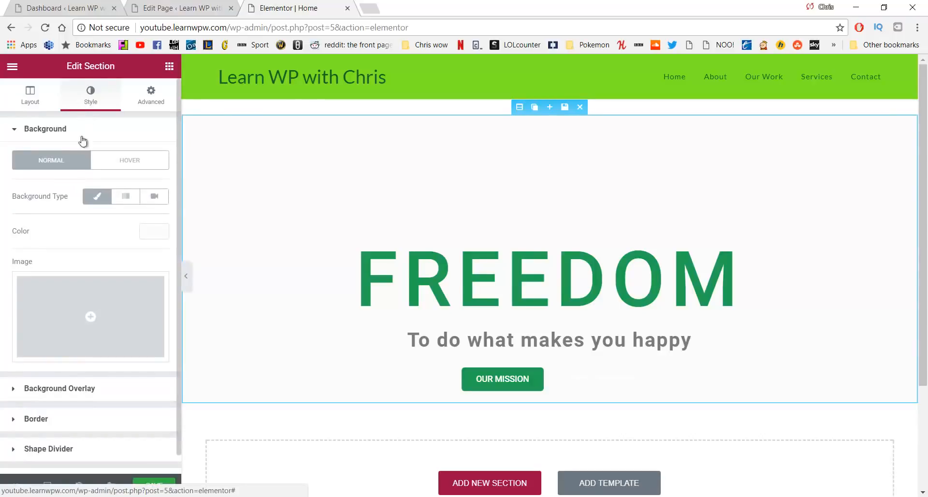
click(94, 196)
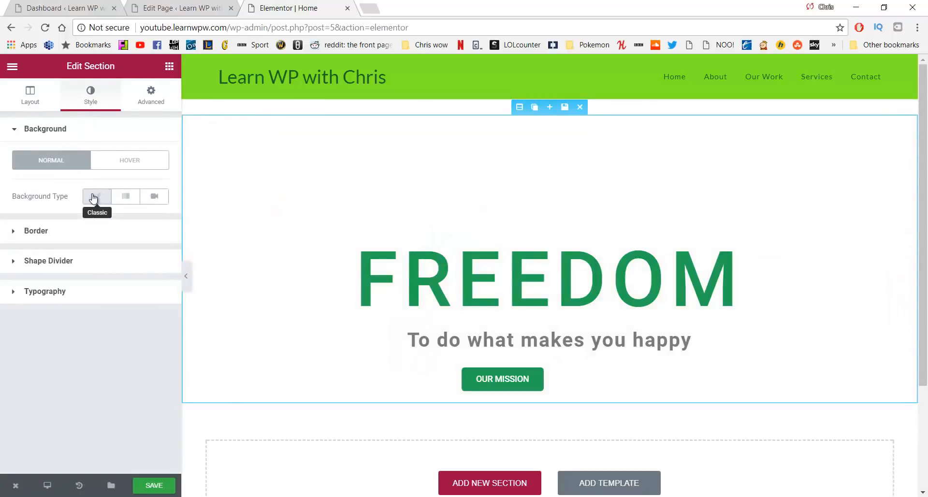
click(95, 196)
click(153, 235)
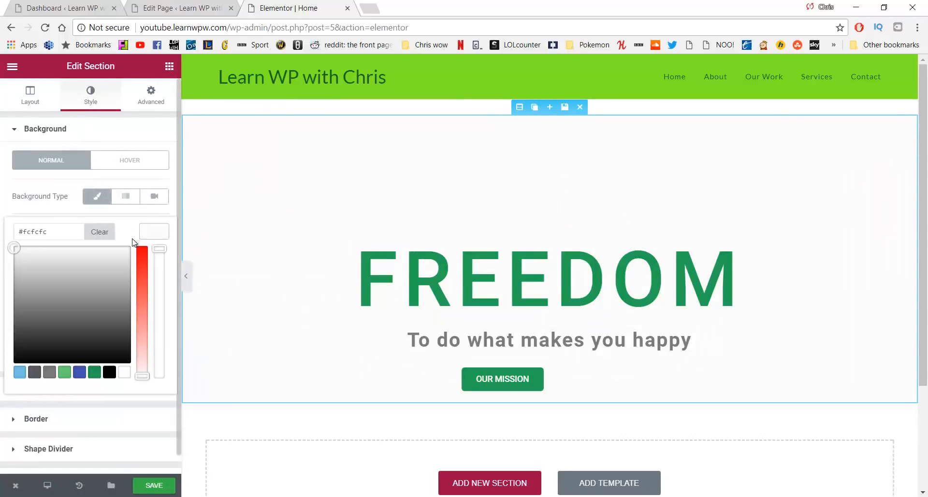
drag(84, 283, 37, 334)
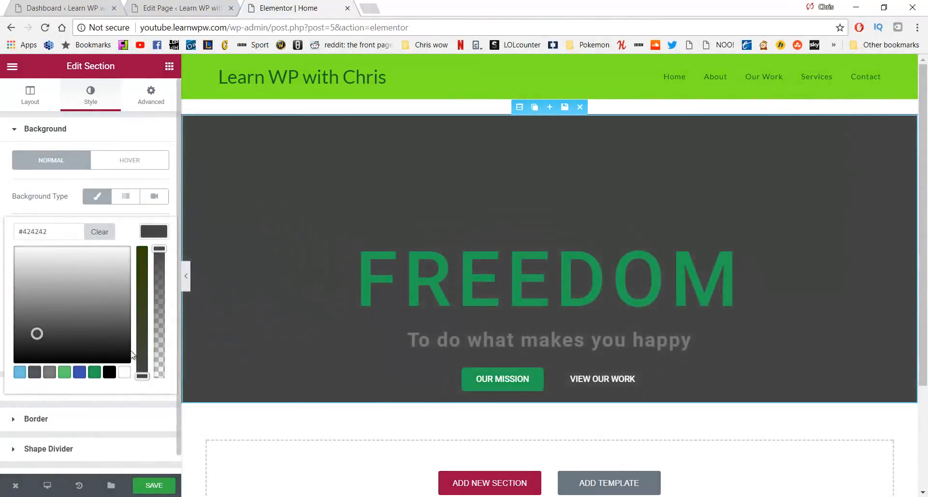
Select the VIEW OUR WORK button and set its border type to Solid
click(596, 380)
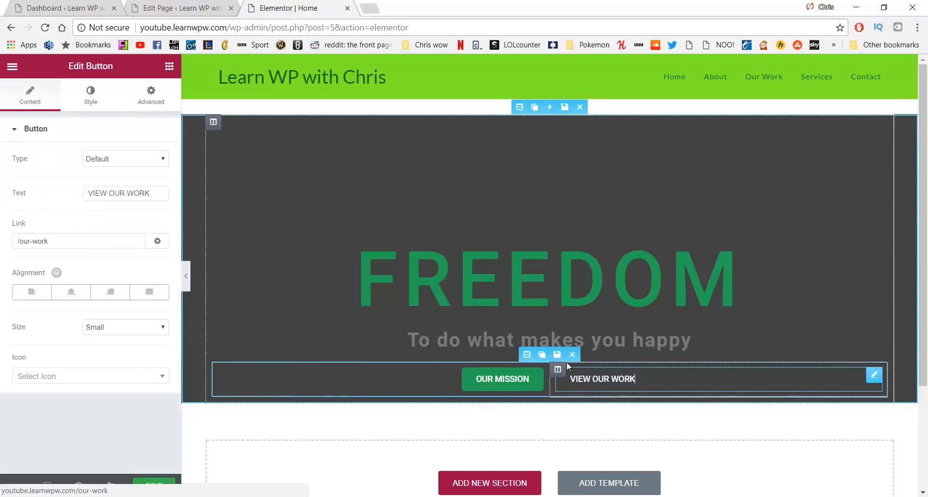
click(88, 97)
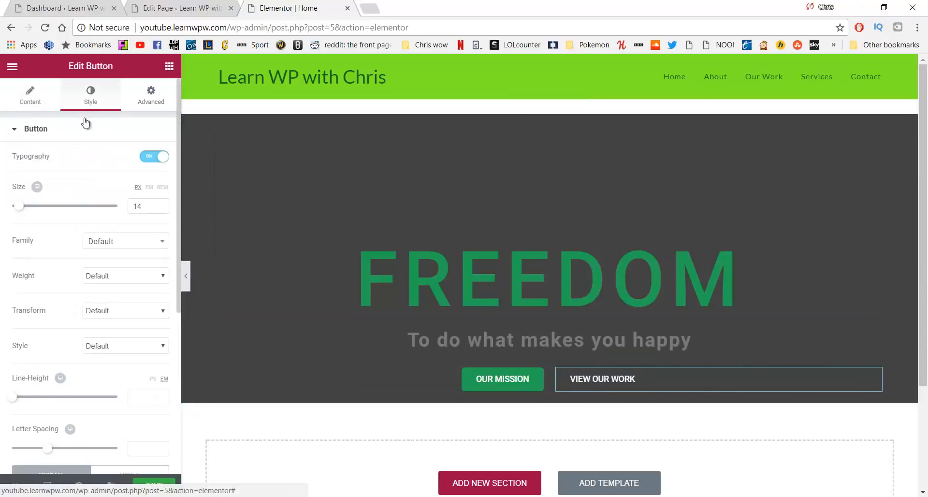
scroll(124, 261, down, 5)
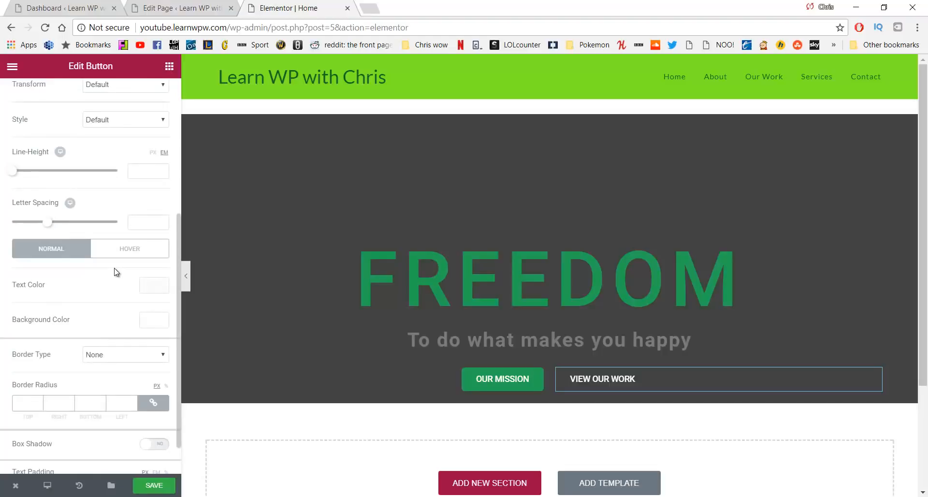
click(140, 356)
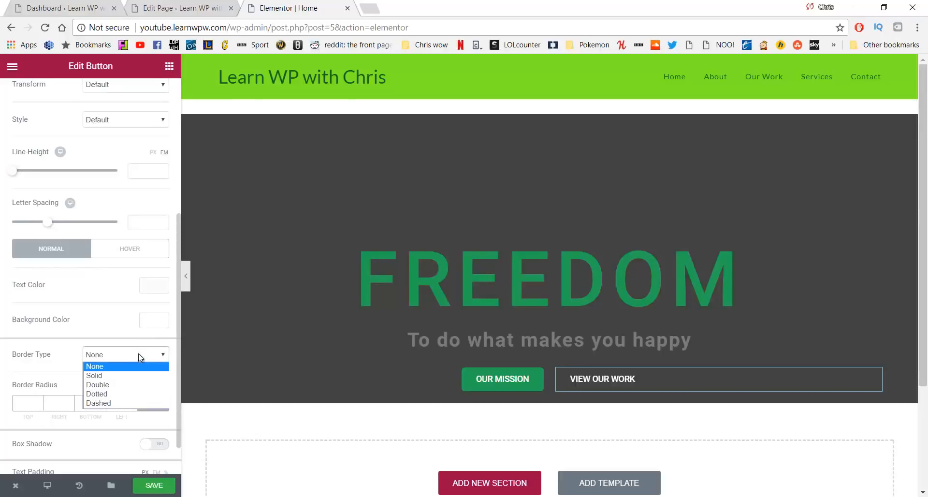
click(129, 376)
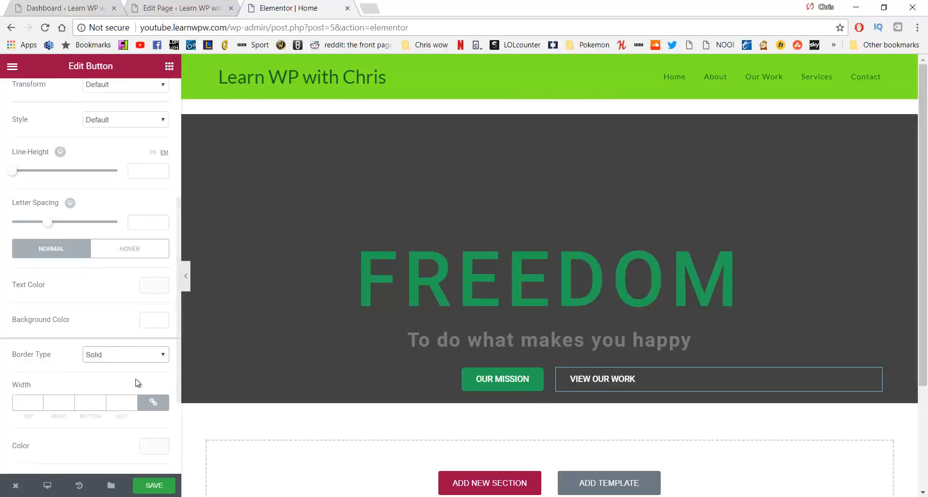
Set the VIEW OUR WORK border width to 1 px on all sides
click(40, 403)
text(5)
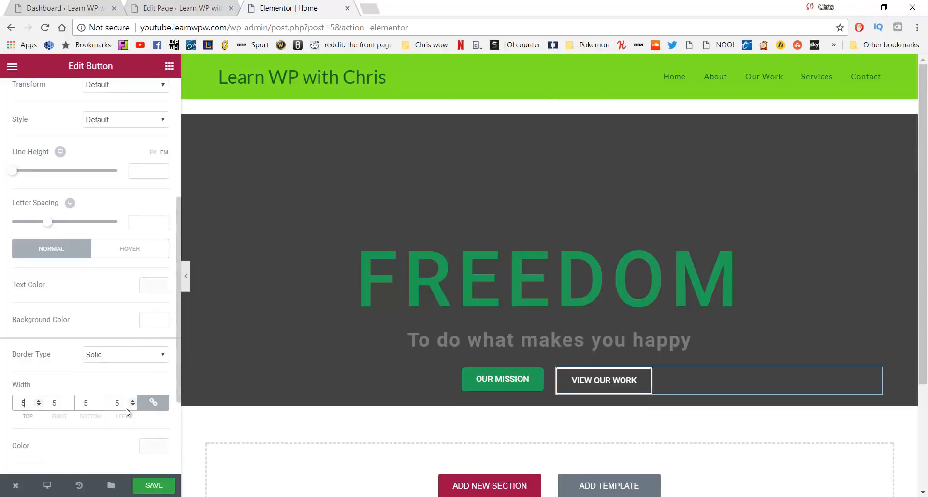
key(BackSpace)
text(2)
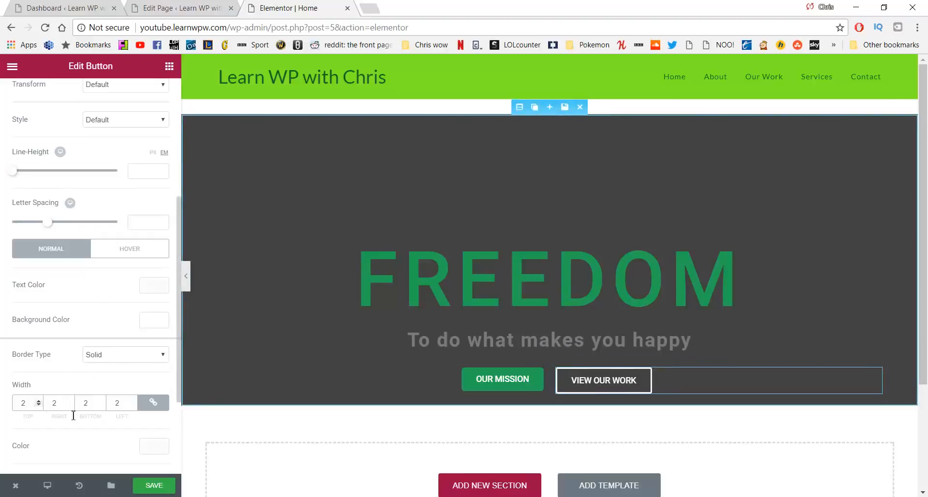
click(108, 357)
click(108, 358)
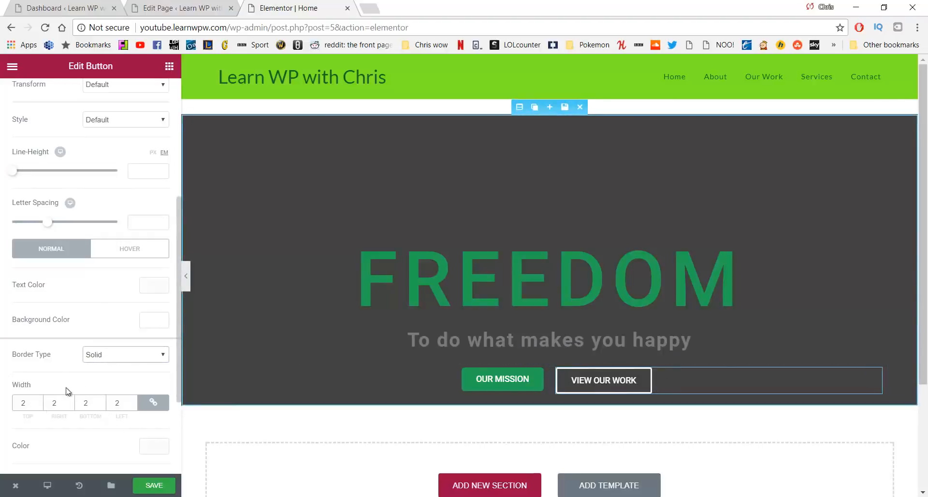
drag(28, 404, 7, 393)
text(1)
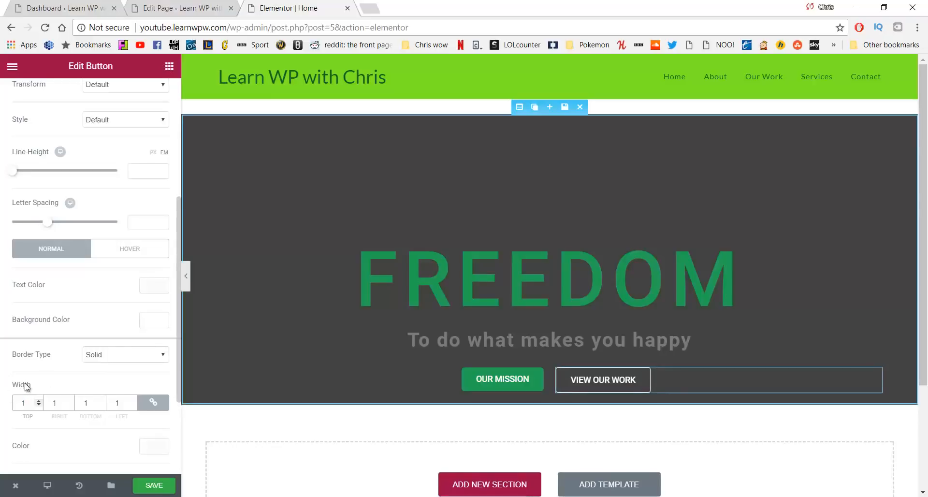
scroll(138, 361, down, 2)
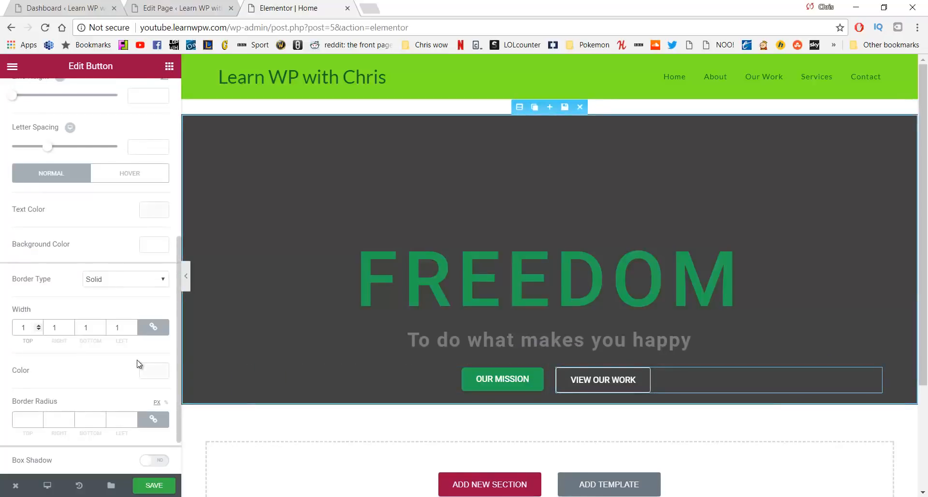
scroll(139, 361, down, 1)
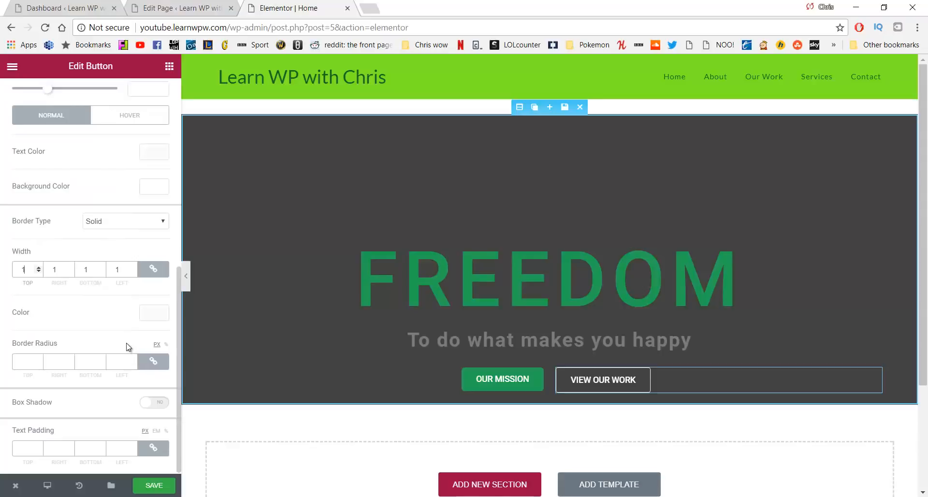
Enter 5 in the linked Border Radius fields of VIEW OUR WORK
click(32, 362)
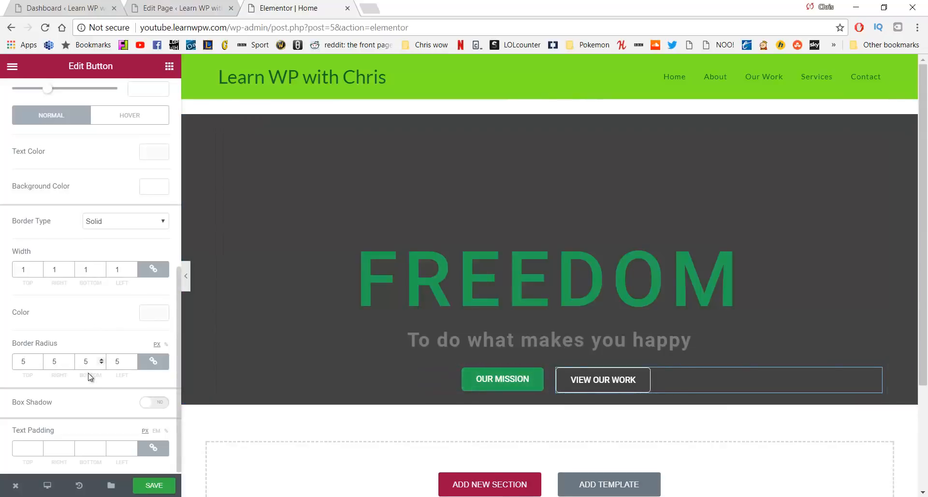
scroll(104, 293, up, 7)
scroll(107, 283, down, 3)
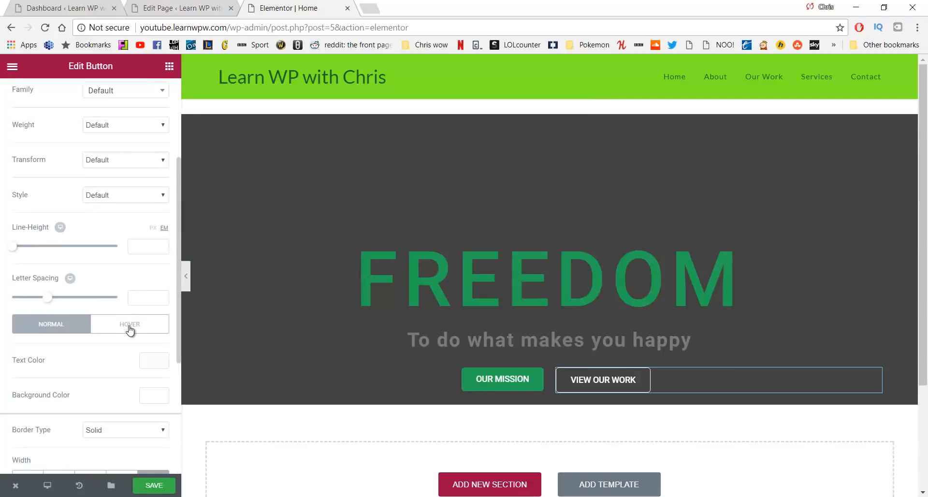
scroll(126, 325, up, 3)
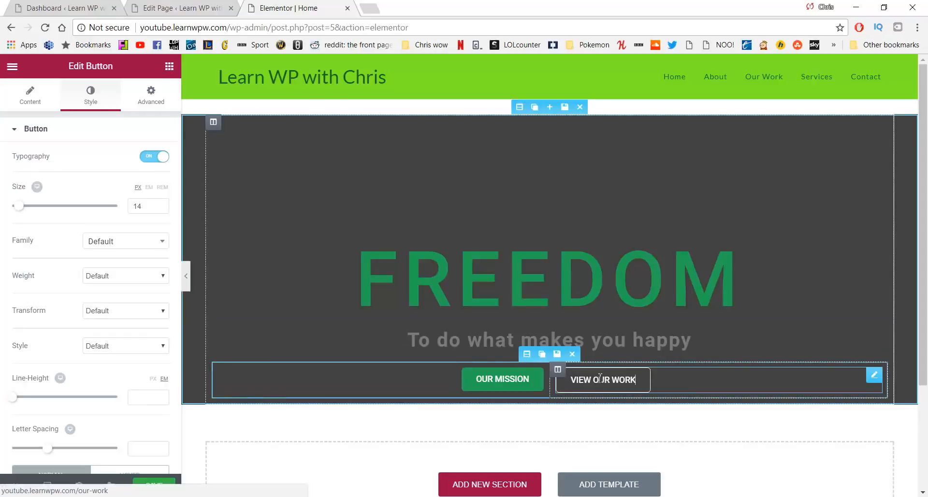
scroll(137, 266, down, 6)
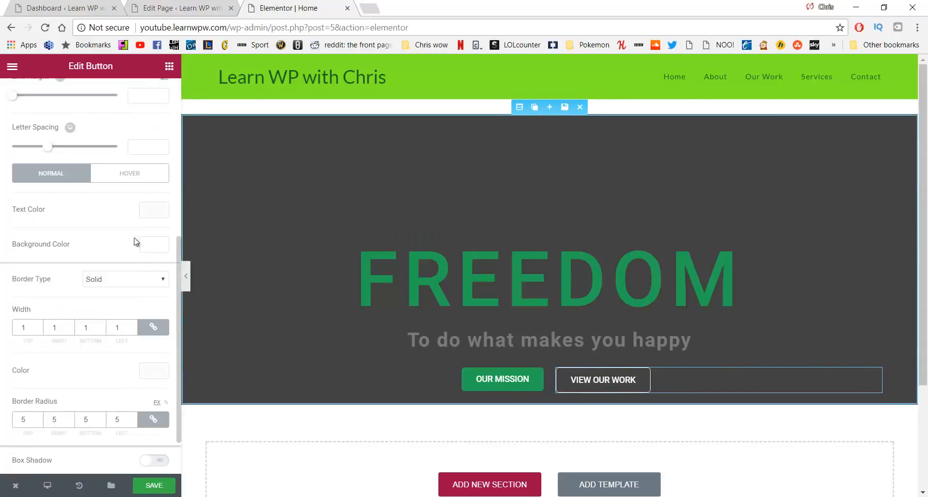
In the Hover state, set the VIEW OUR WORK background colour to white
click(144, 179)
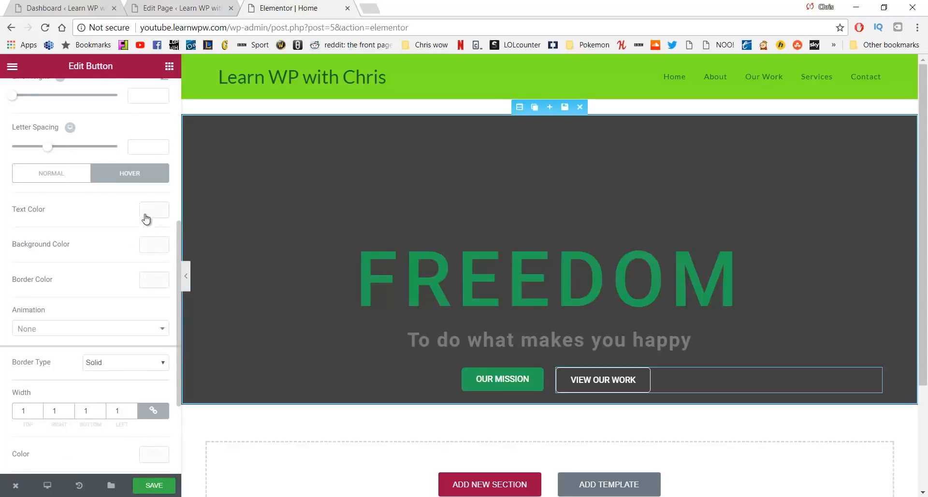
click(144, 249)
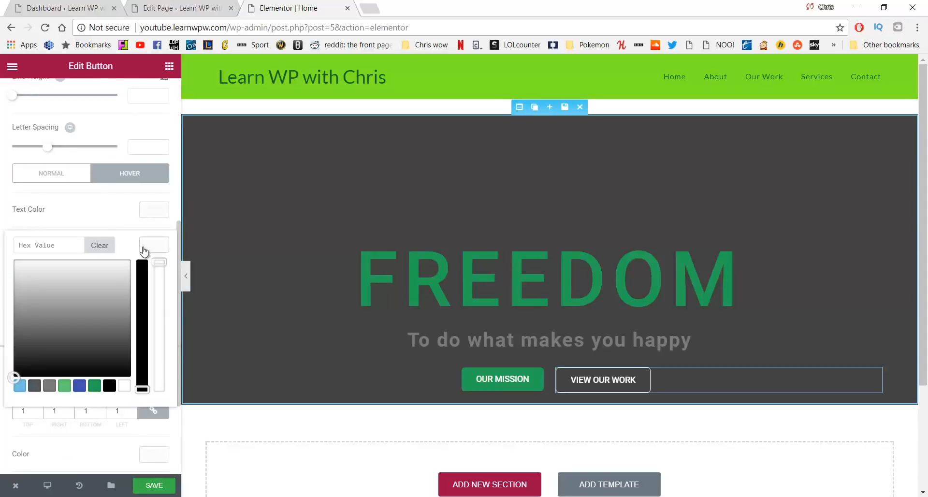
drag(21, 274, 2, 253)
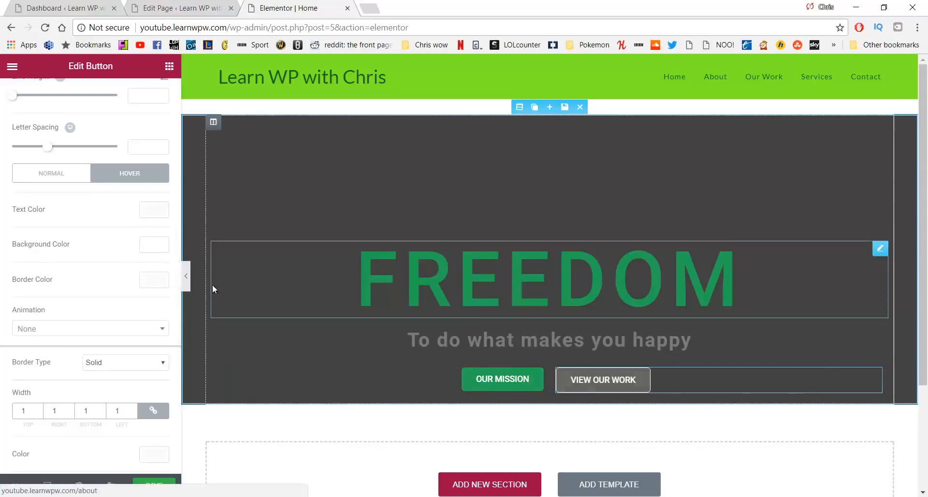
Make the VIEW OUR WORK hover text colour green #23a455
click(155, 211)
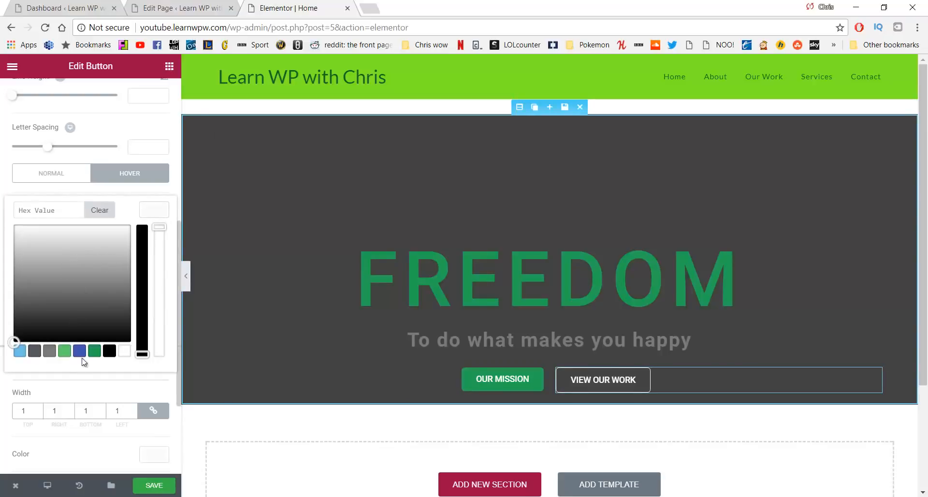
click(94, 353)
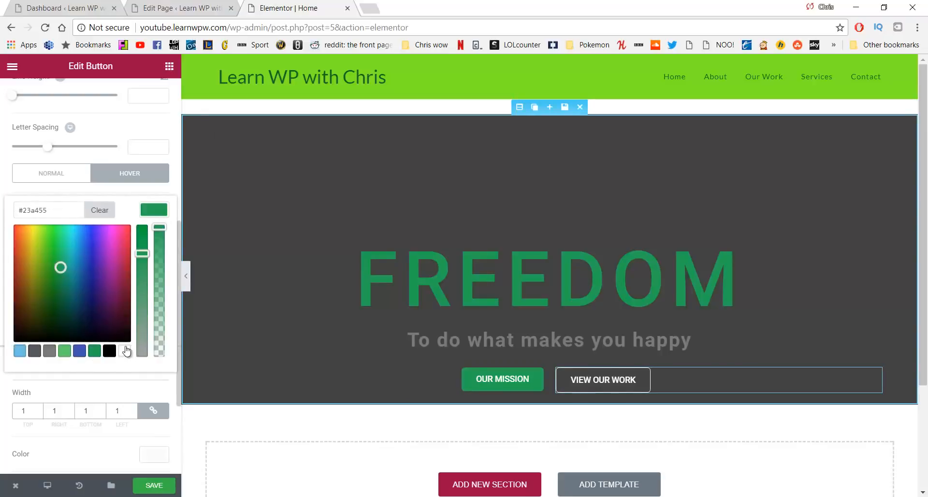
scroll(126, 349, down, 2)
scroll(123, 256, up, 4)
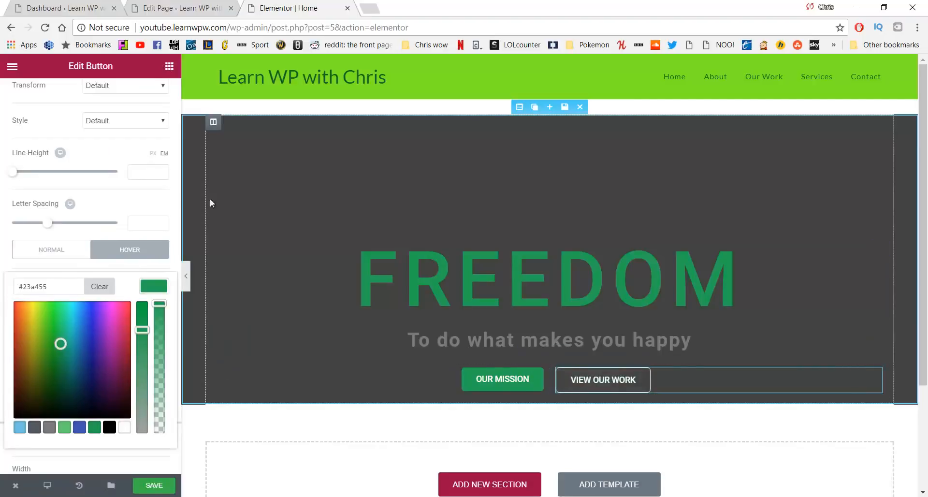
scroll(161, 216, down, 3)
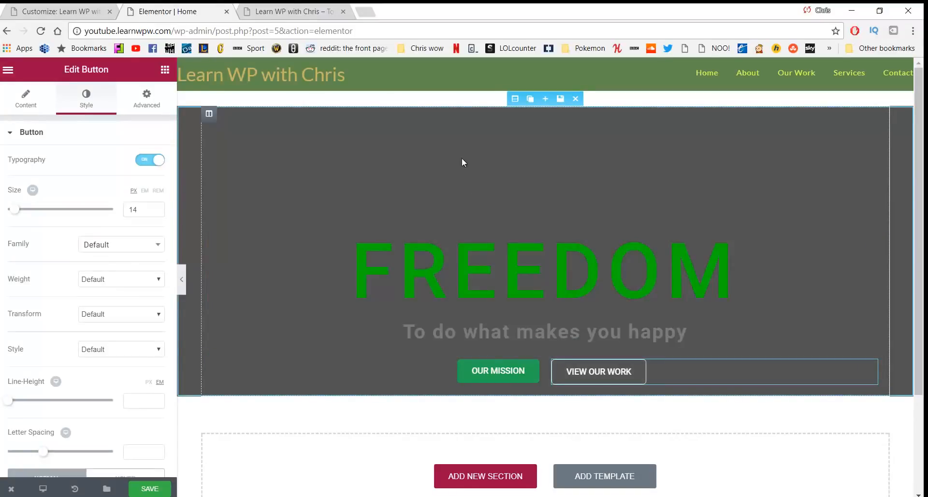
Set greenmountian21312.jpg from the Media Library as the hero section's background image
click(515, 99)
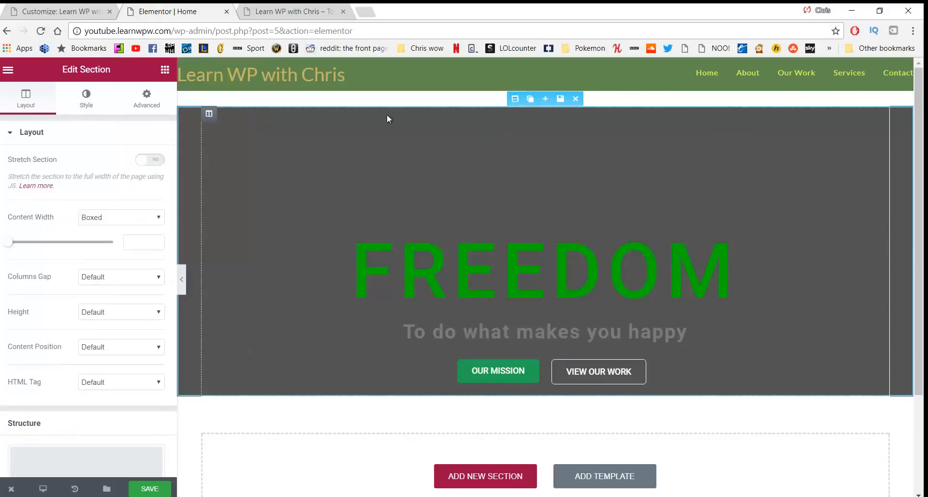
click(92, 105)
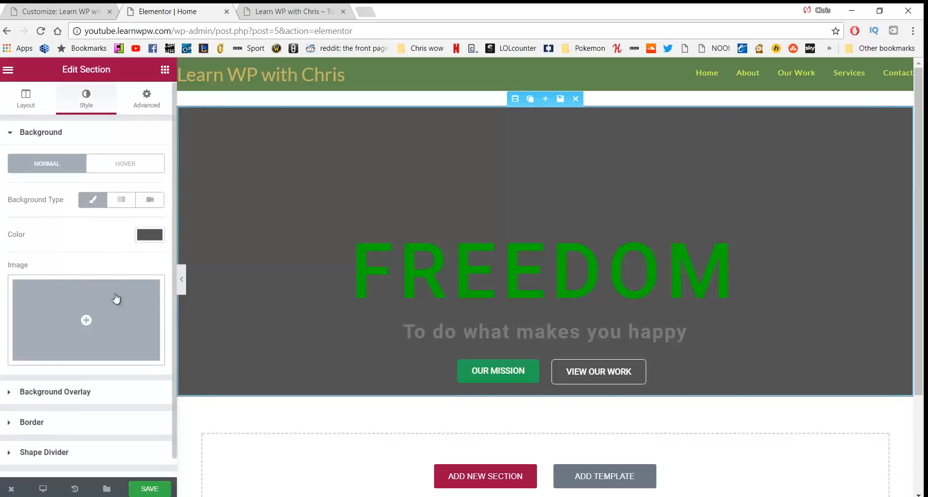
click(130, 325)
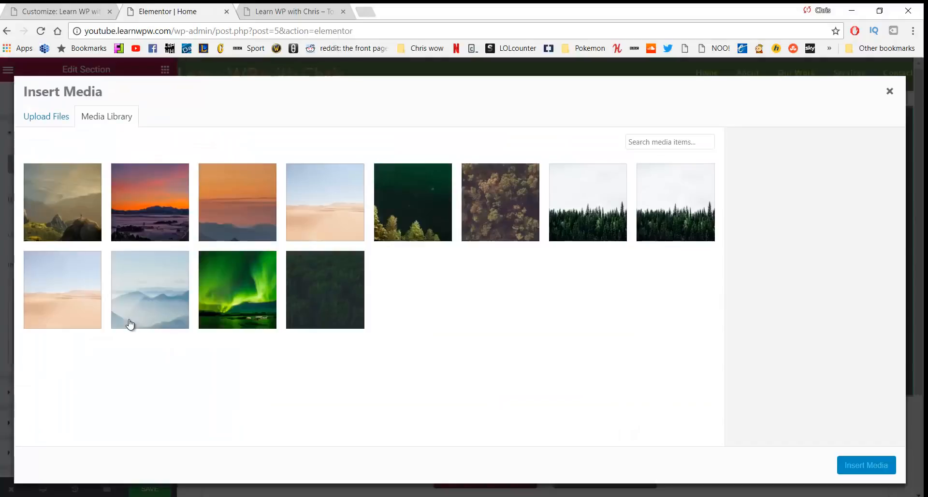
click(47, 121)
click(99, 118)
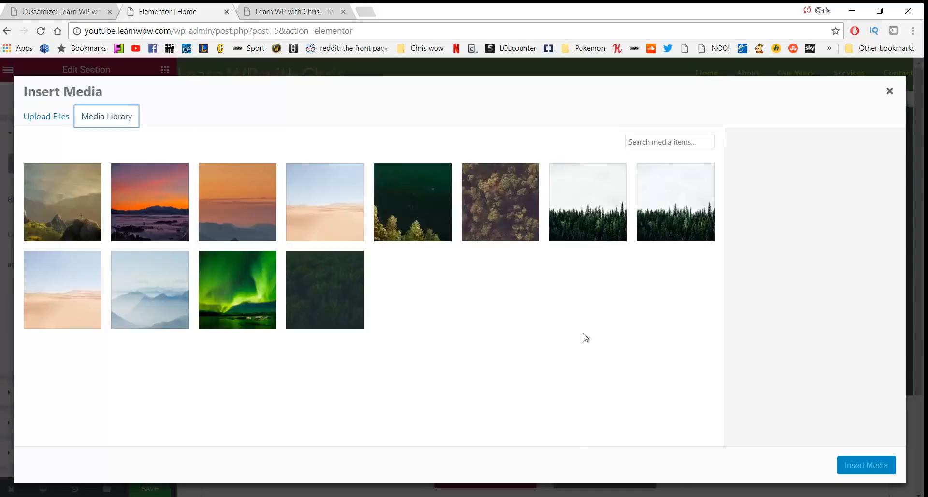
click(77, 199)
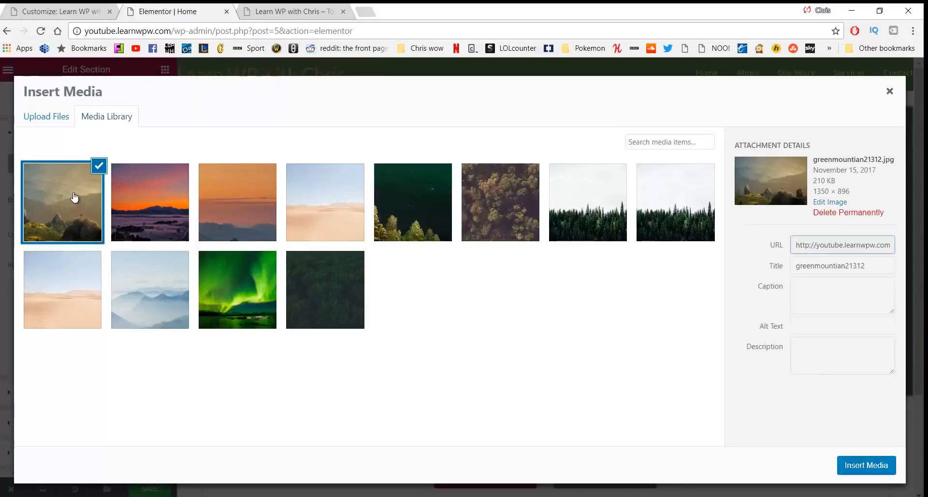
click(867, 465)
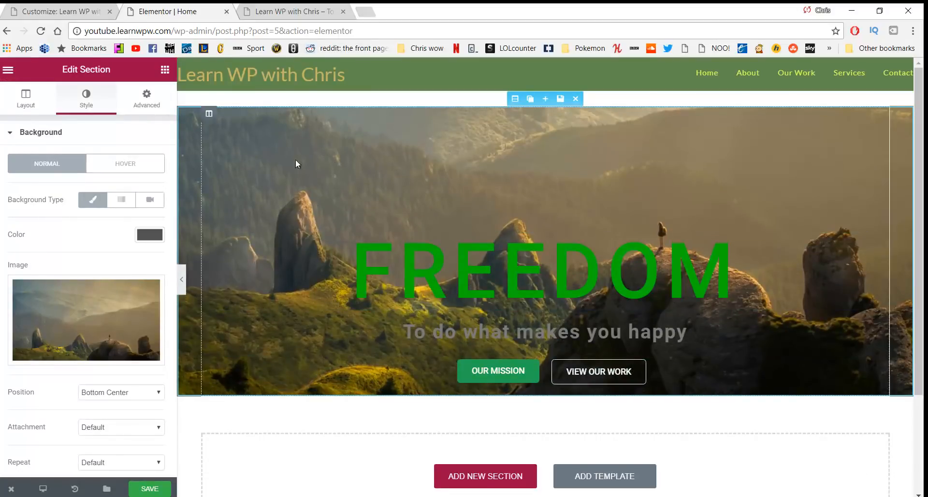
Reset the background position and size to Default, then set the background Size to Cover
scroll(58, 234, down, 3)
click(113, 242)
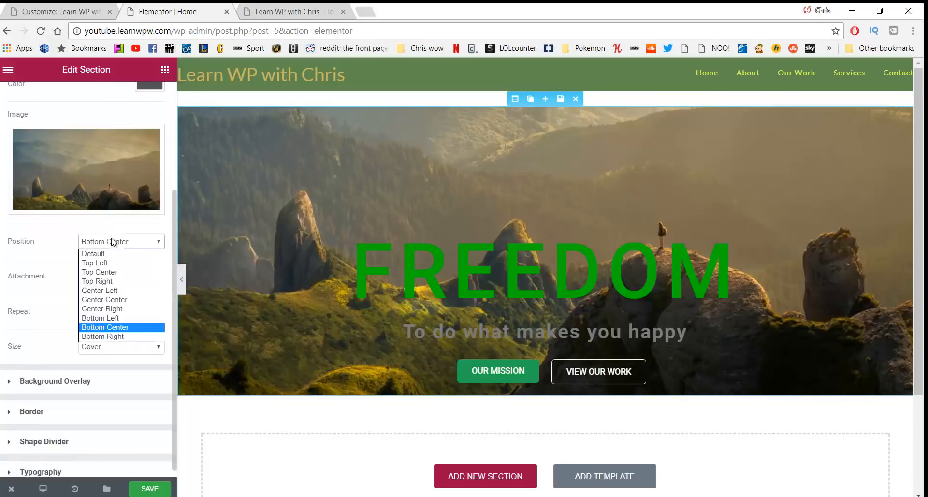
click(112, 254)
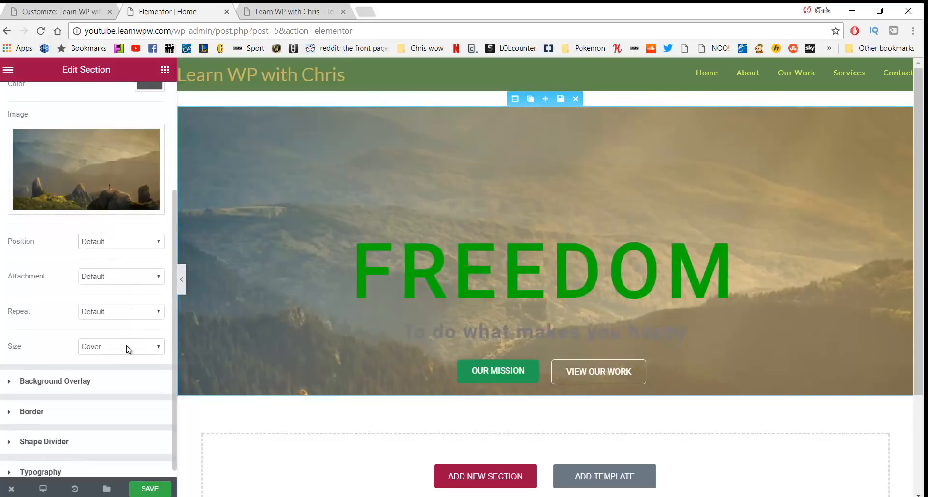
click(128, 349)
click(114, 359)
click(130, 242)
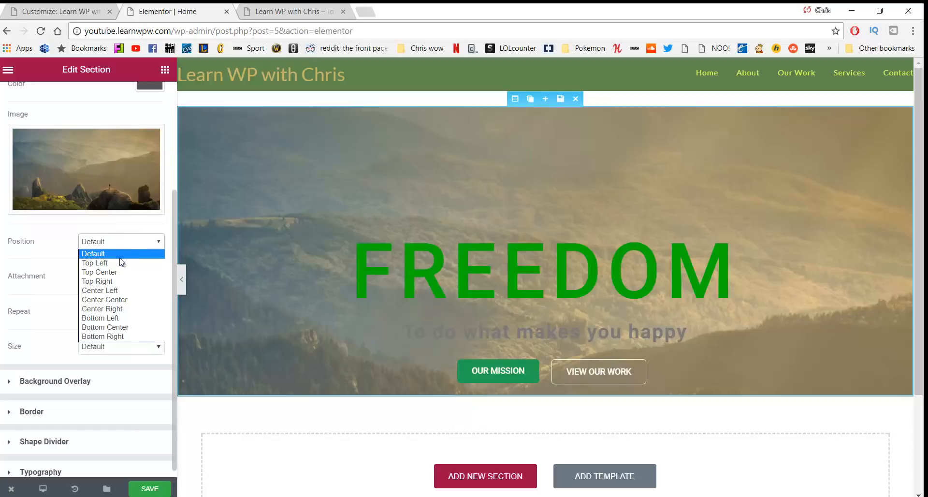
click(115, 253)
click(124, 348)
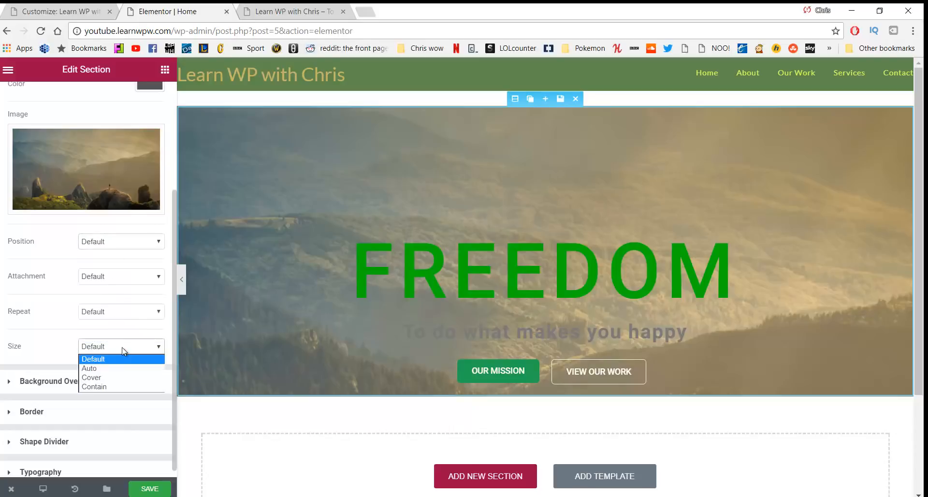
click(106, 379)
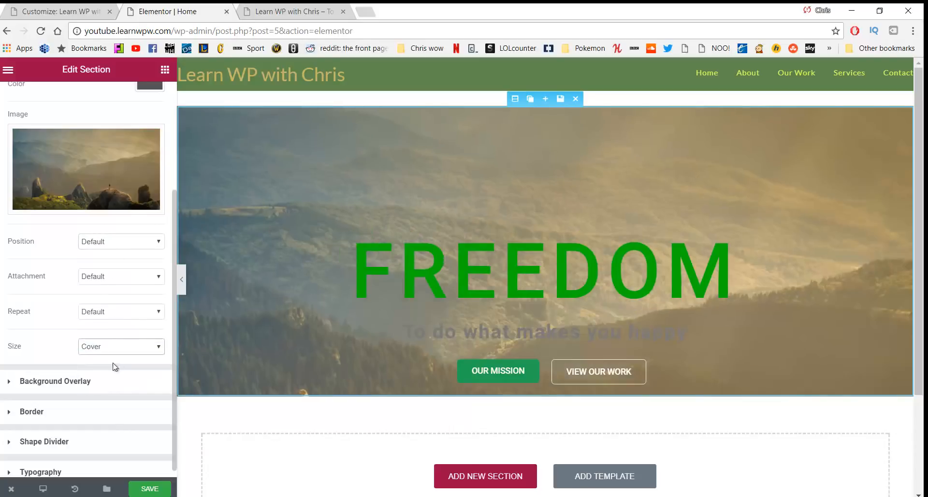
Try Center Center and Bottom Center background positions, settling on Center Center
scroll(315, 211, down, 1)
scroll(318, 201, up, 1)
click(133, 247)
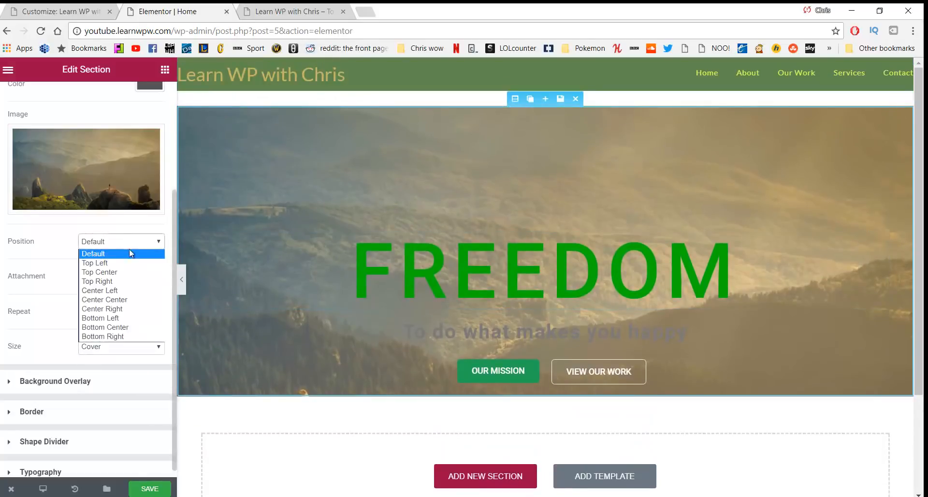
click(128, 304)
click(155, 246)
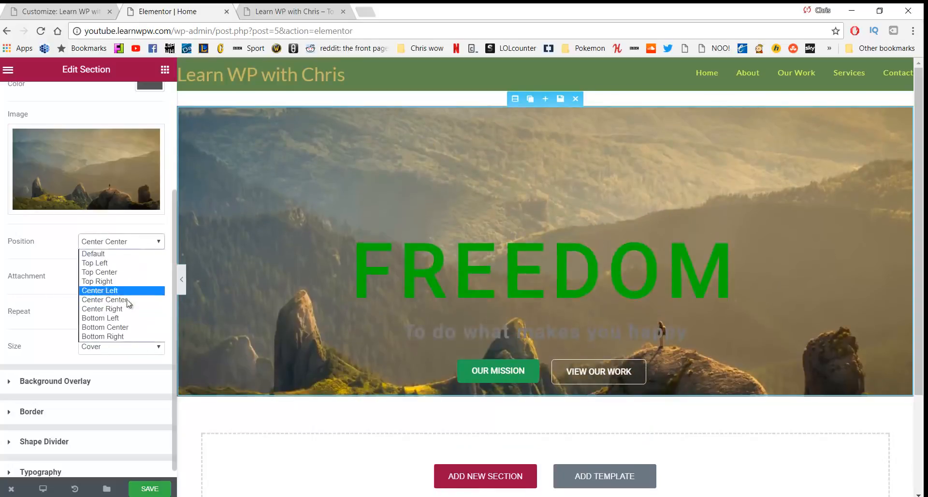
click(132, 327)
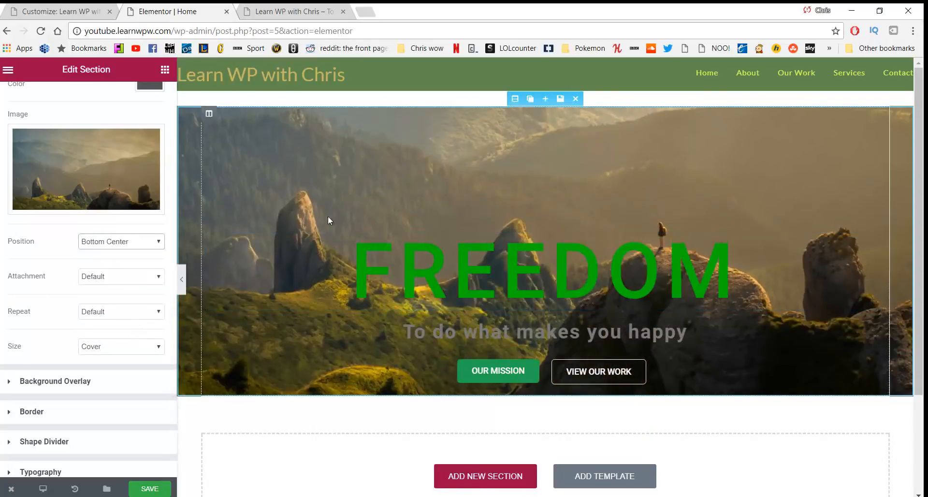
click(134, 242)
click(125, 301)
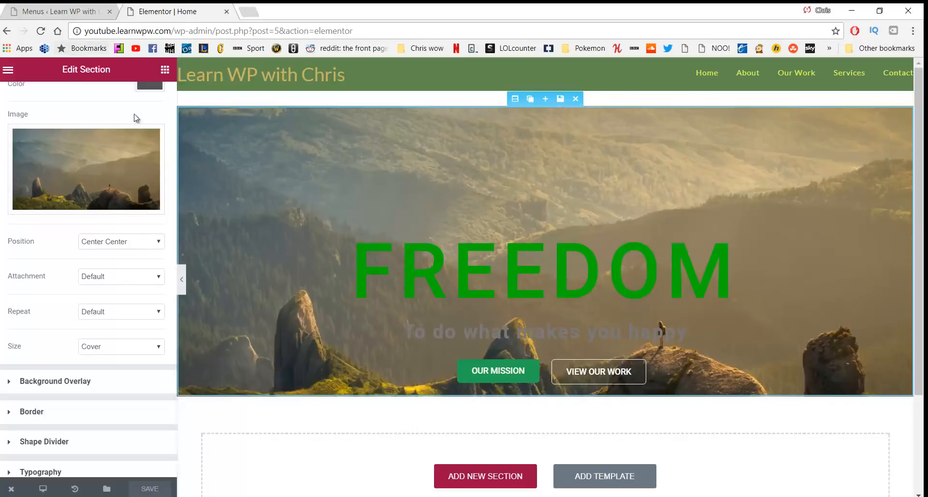
Visit the live site from the admin bar to view the mountain hero, then start a blank tab
click(53, 12)
mouse_move(86, 71)
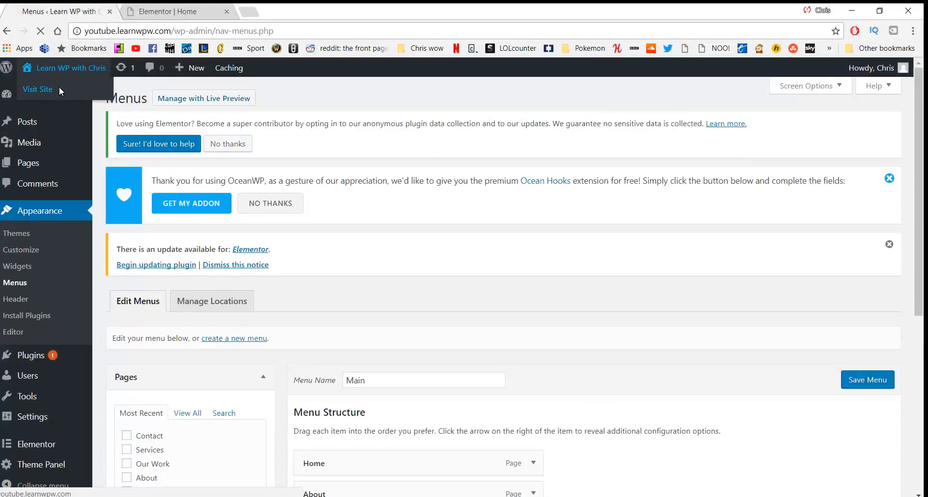
click(59, 86)
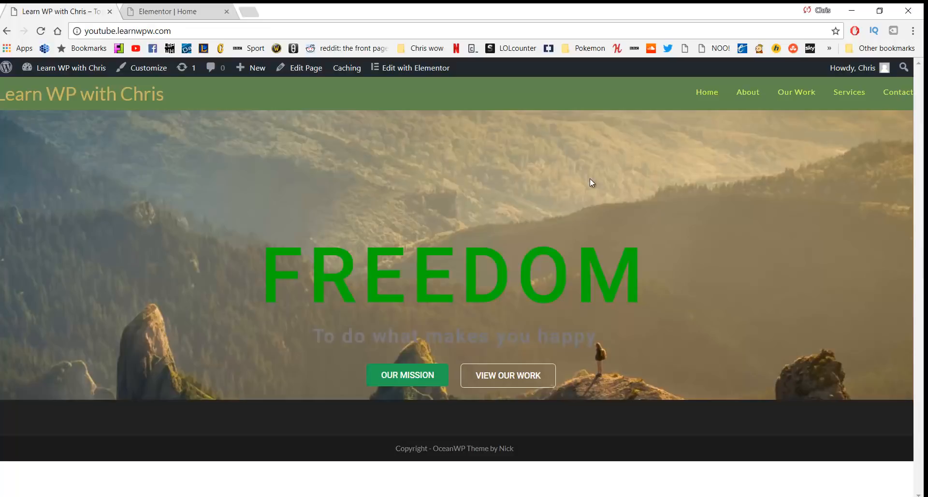
click(249, 12)
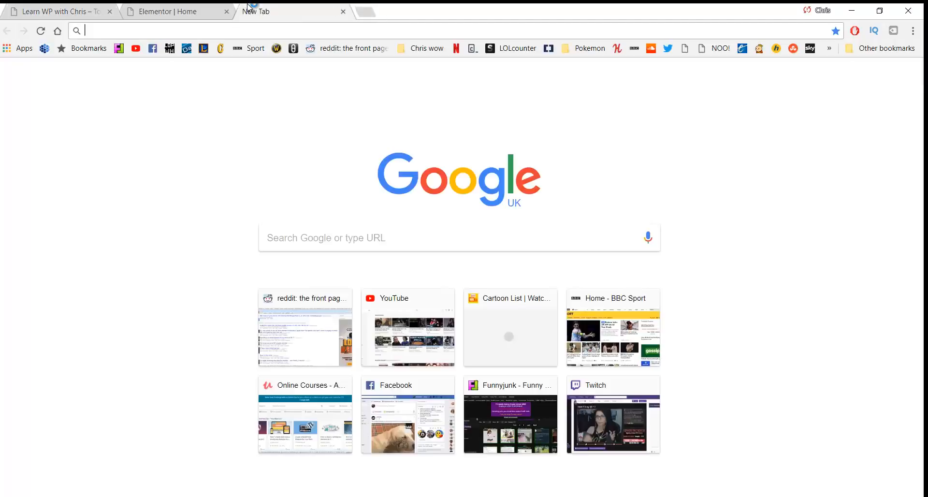
Search Google for 'website colour scheme' and open the Coolors.co result
text(website colour schemes)
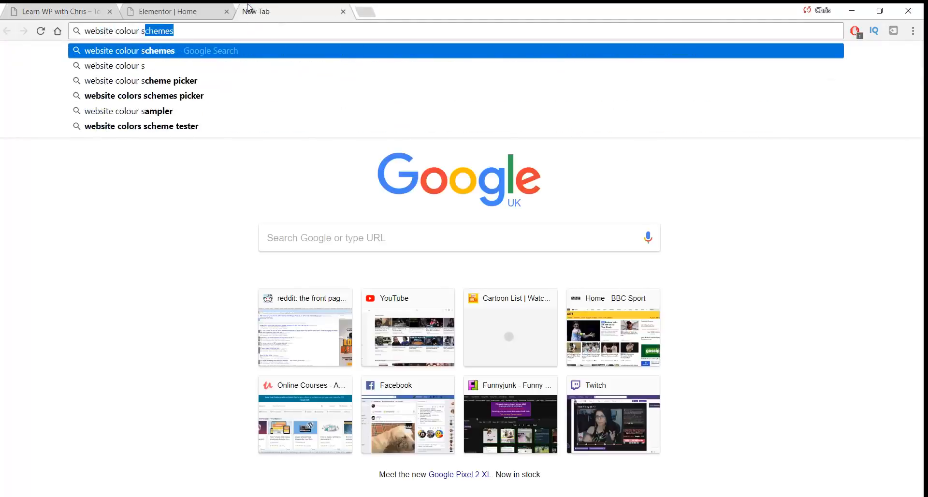
key(Return)
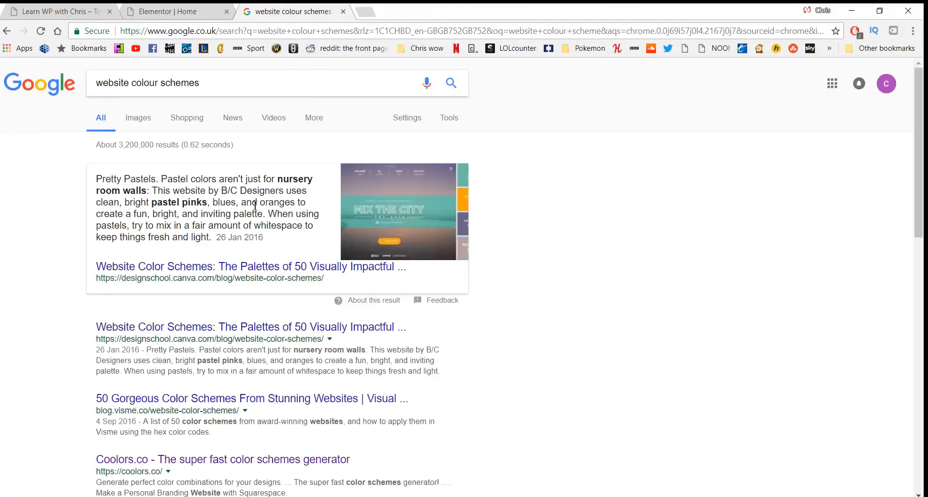
scroll(213, 321, down, 1)
click(196, 403)
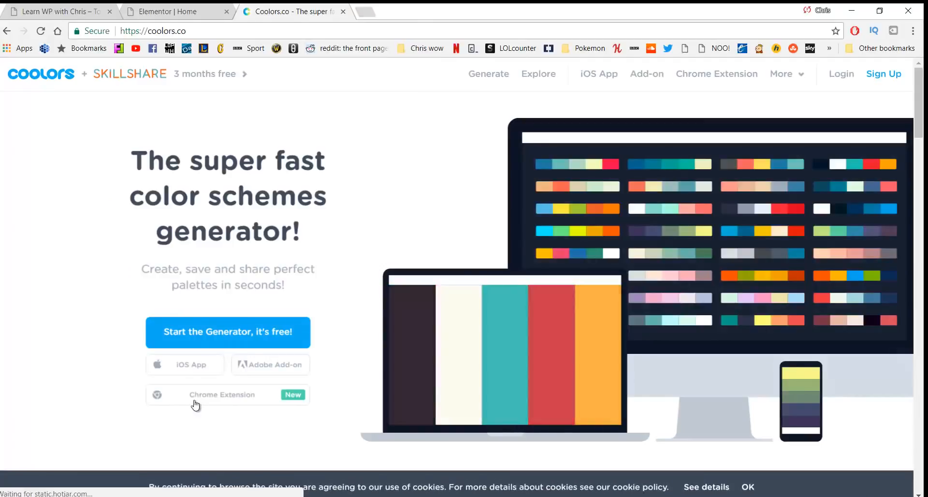
Generate a new Coolors palette (#94E8B4 to #3B322C greens) and compare it against the live site
click(478, 79)
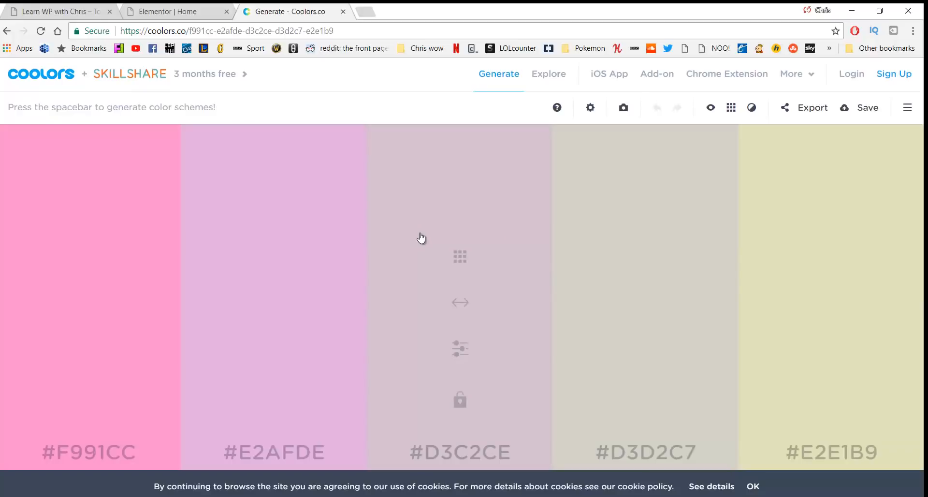
key(space)
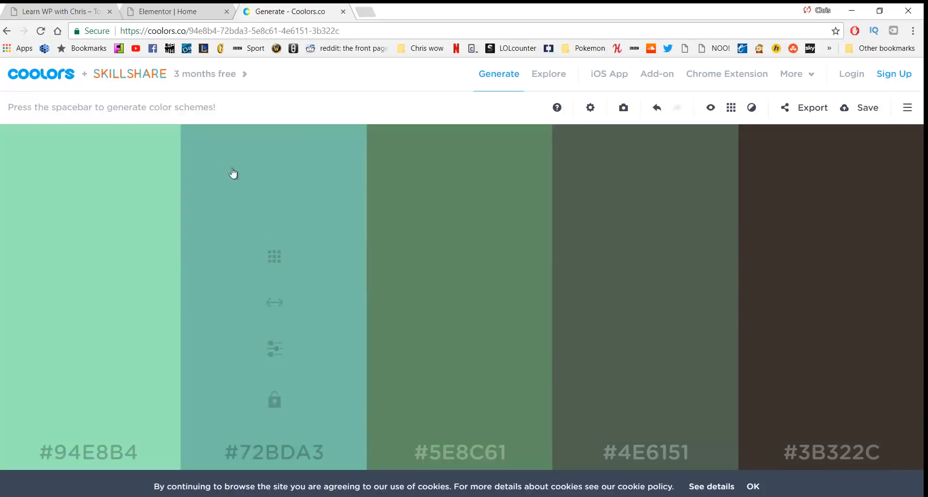
click(72, 10)
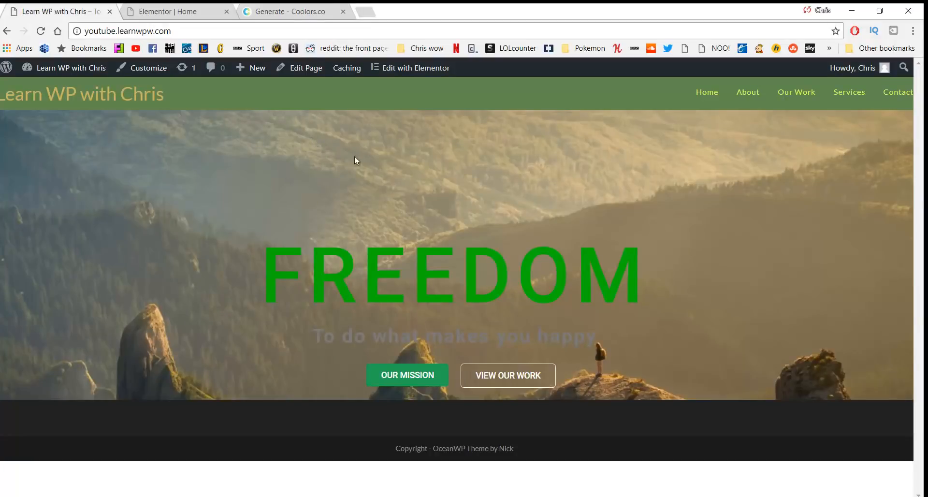
click(284, 10)
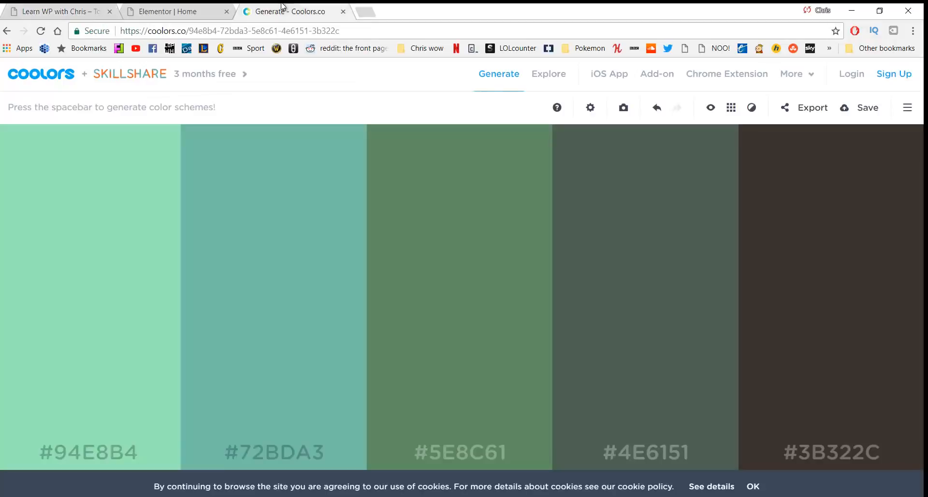
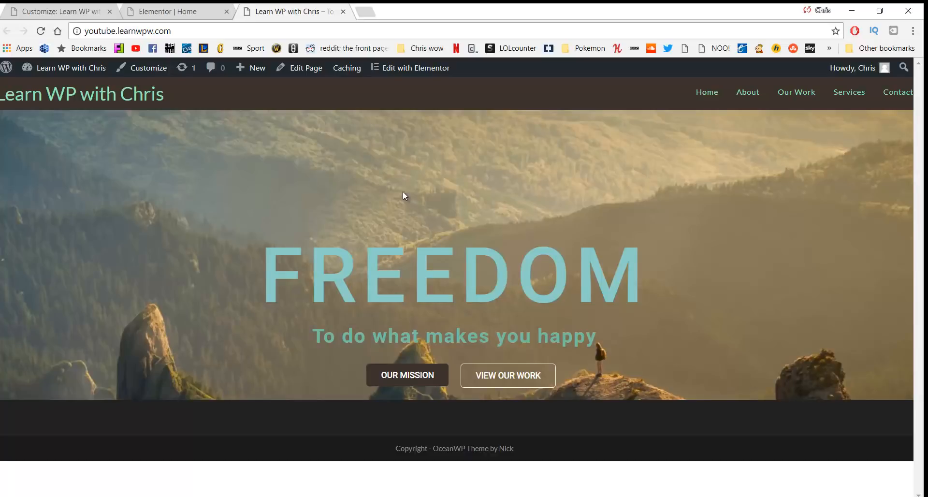
Open the Home page in Elementor and add a single-column section below the FREEDOM hero
click(409, 75)
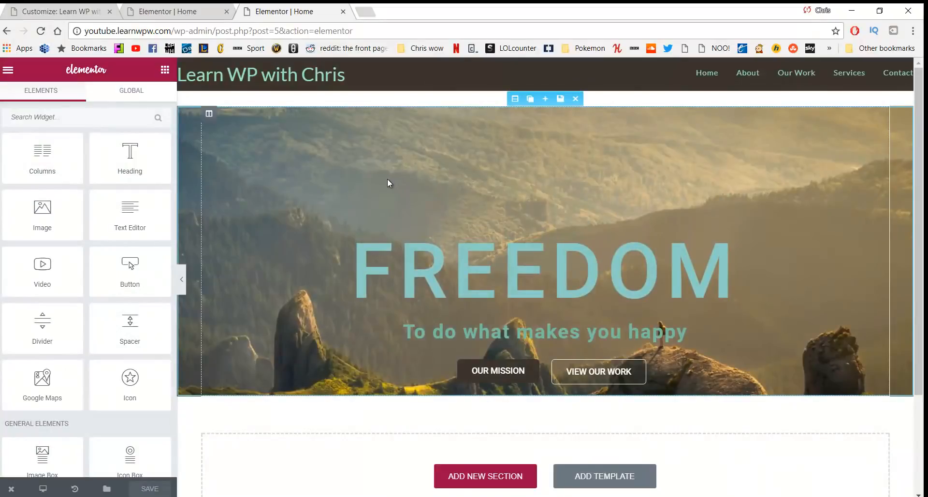
scroll(387, 186, down, 1)
click(473, 416)
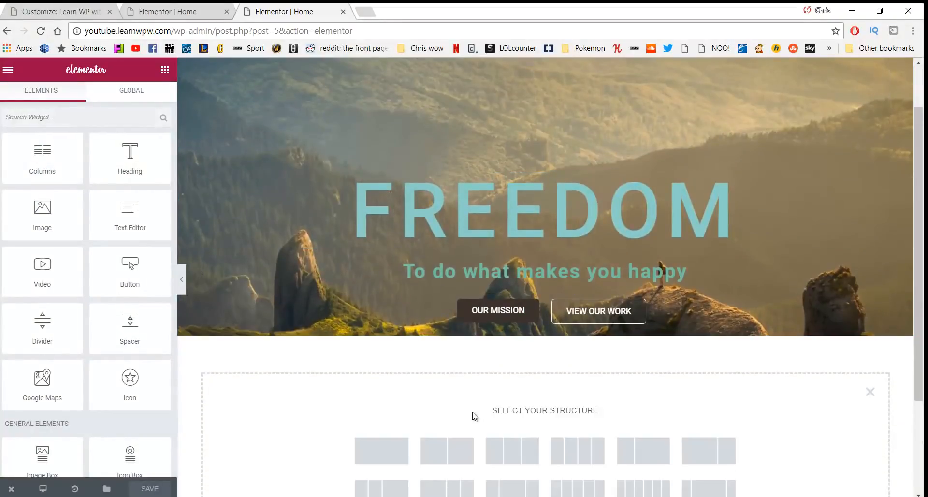
scroll(458, 394, down, 2)
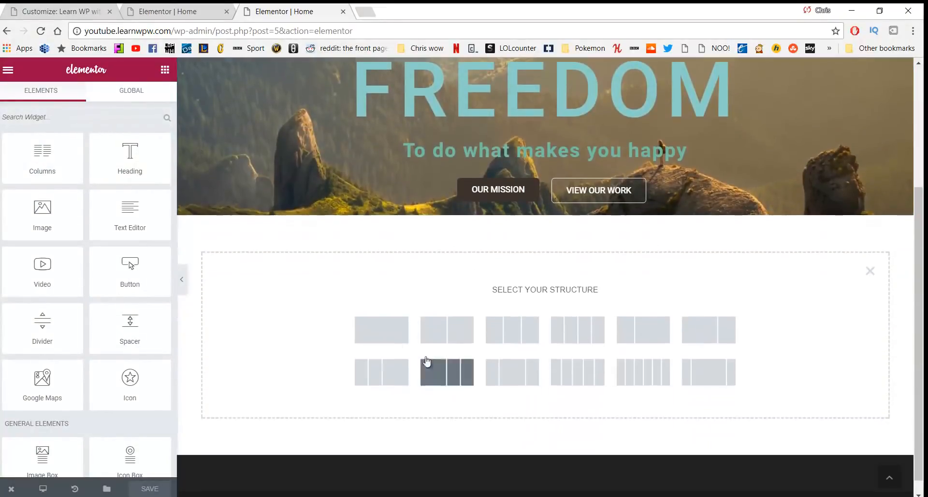
click(388, 331)
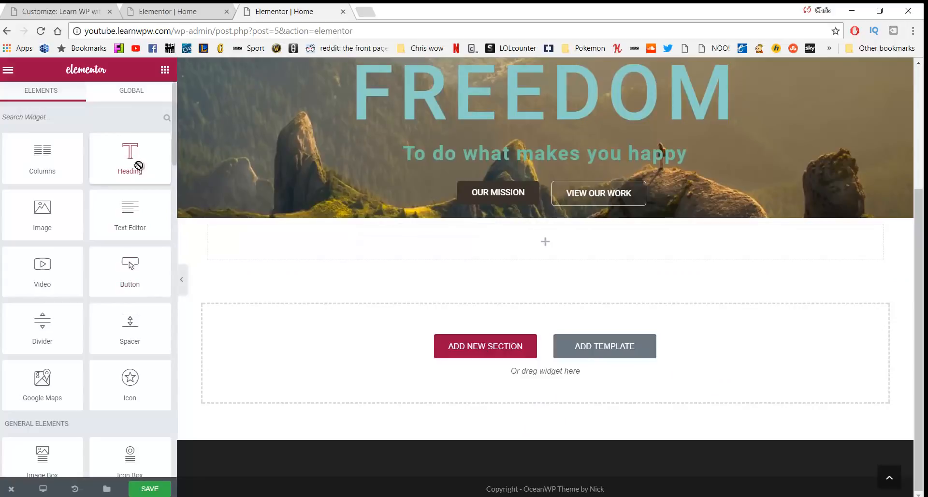
Add a centred, Large heading reading 'To make the world a better place' to the section
drag(137, 164, 458, 246)
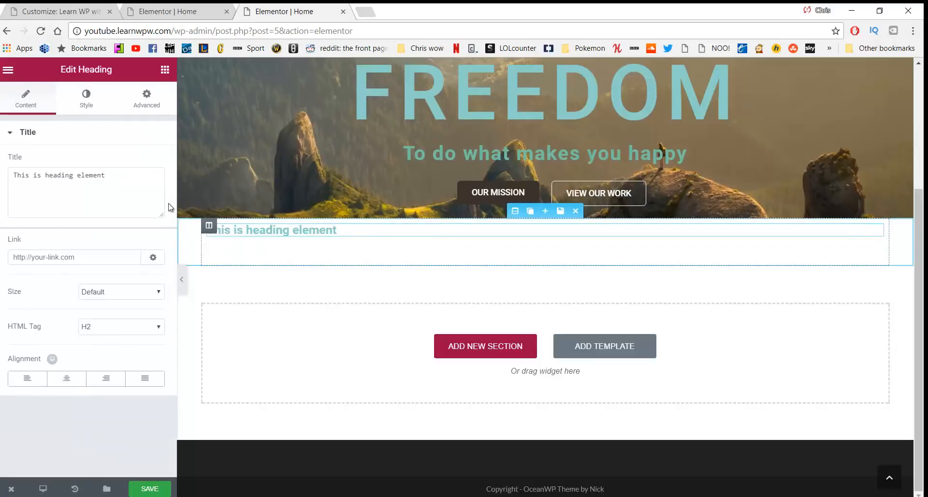
drag(129, 186, 1, 182)
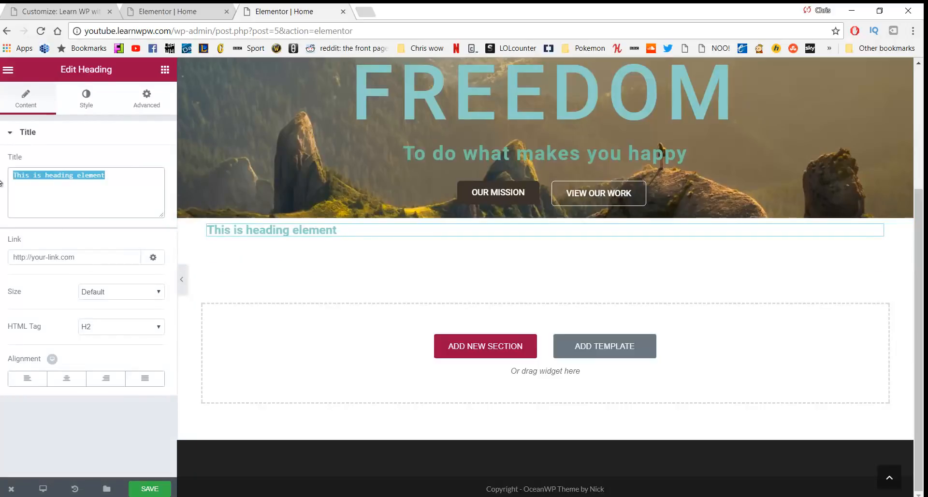
text(T)
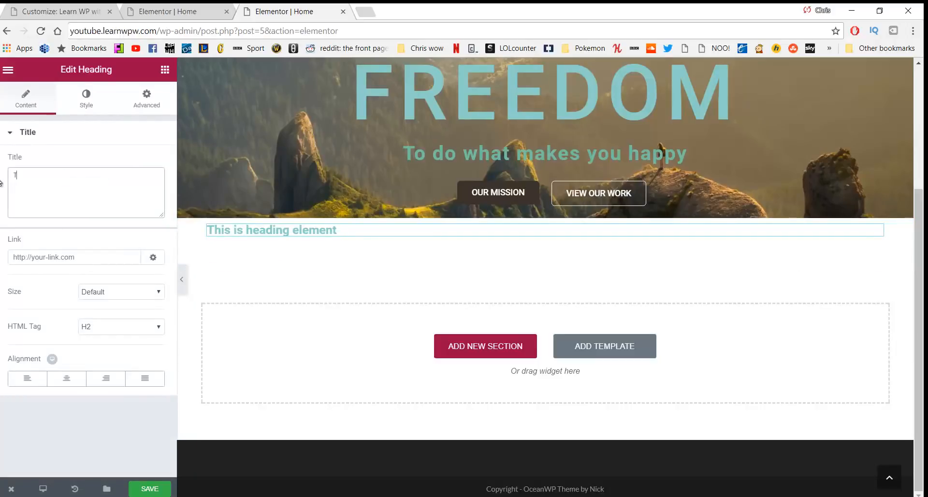
text(o make the wo)
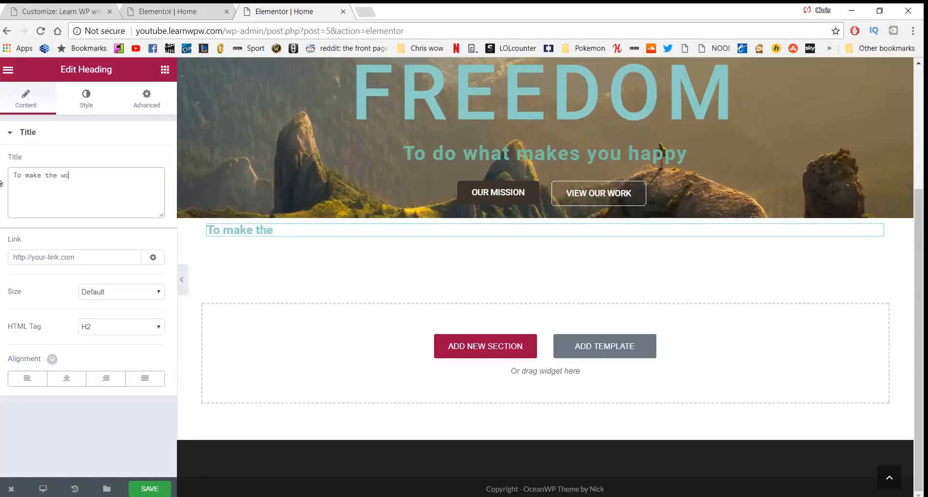
text(rld a better place)
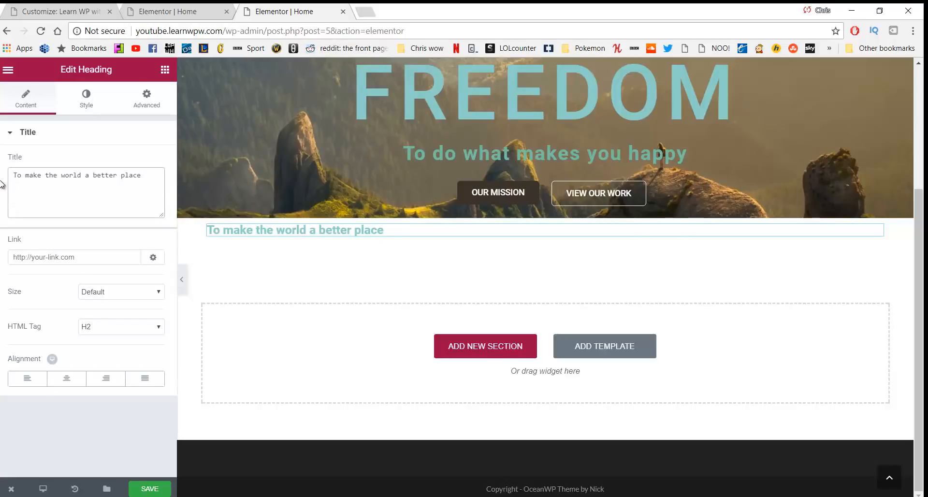
click(67, 380)
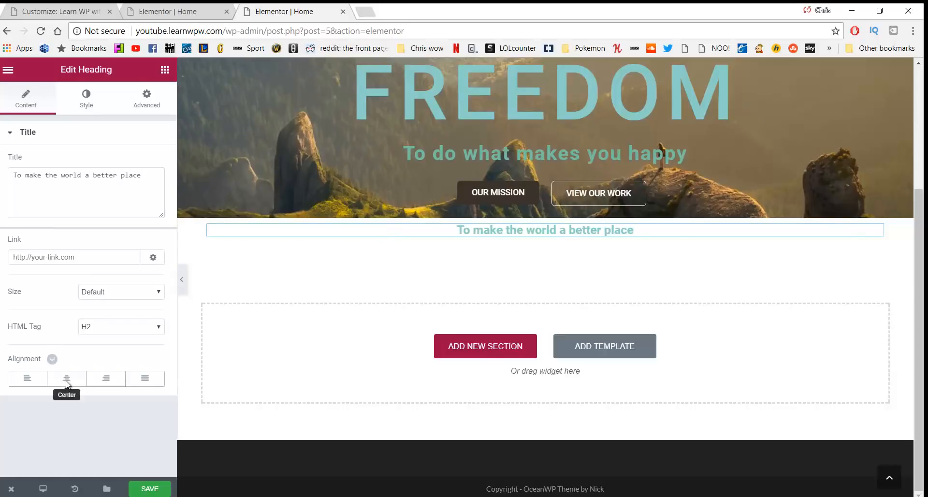
click(96, 299)
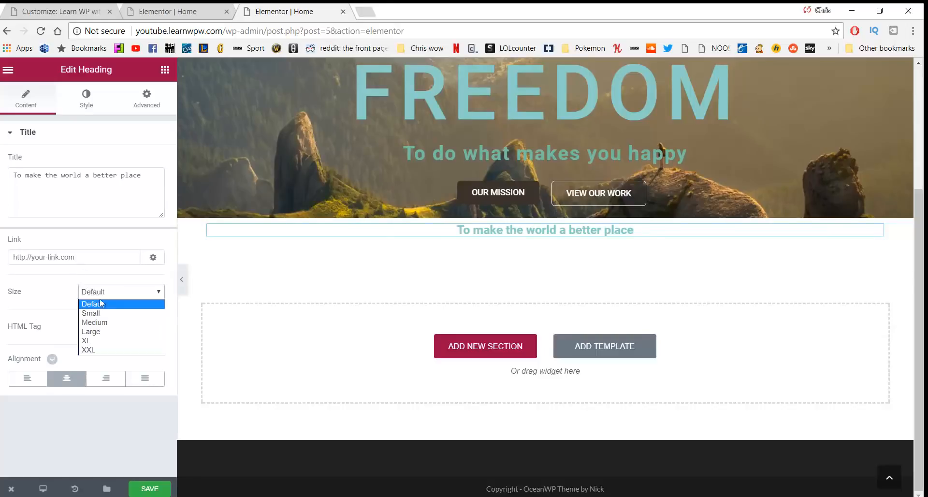
click(98, 321)
click(108, 293)
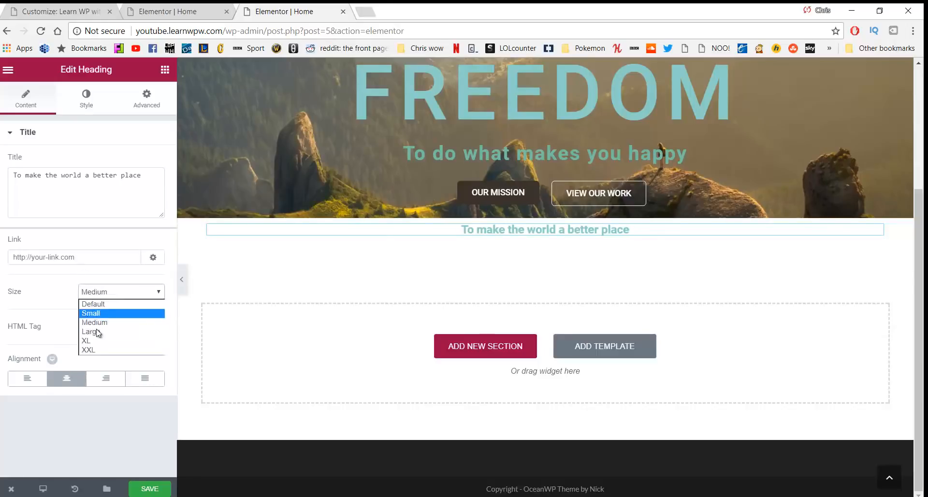
click(97, 333)
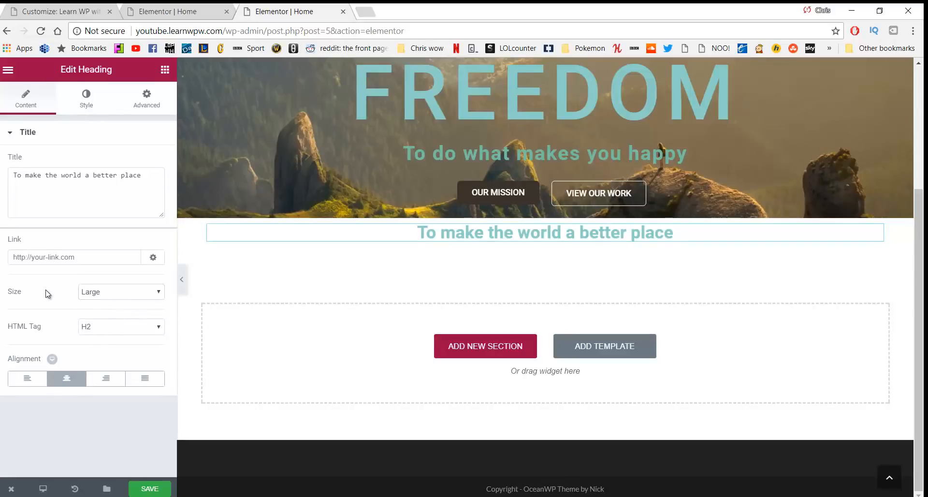
Colour the heading text #4e6151
click(87, 108)
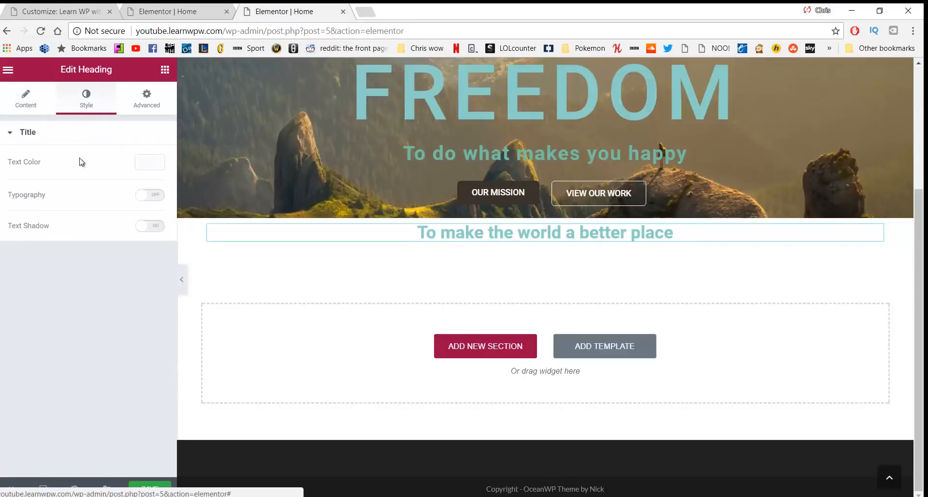
click(151, 163)
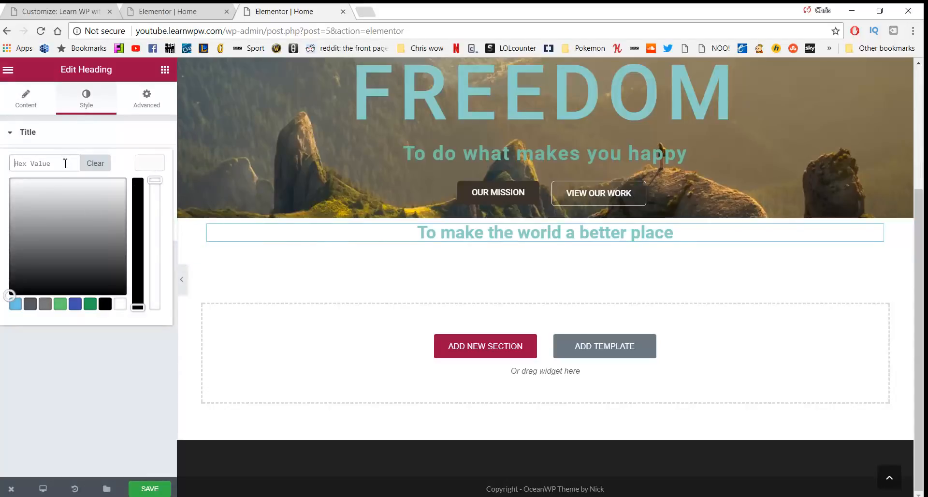
text(#4e6151)
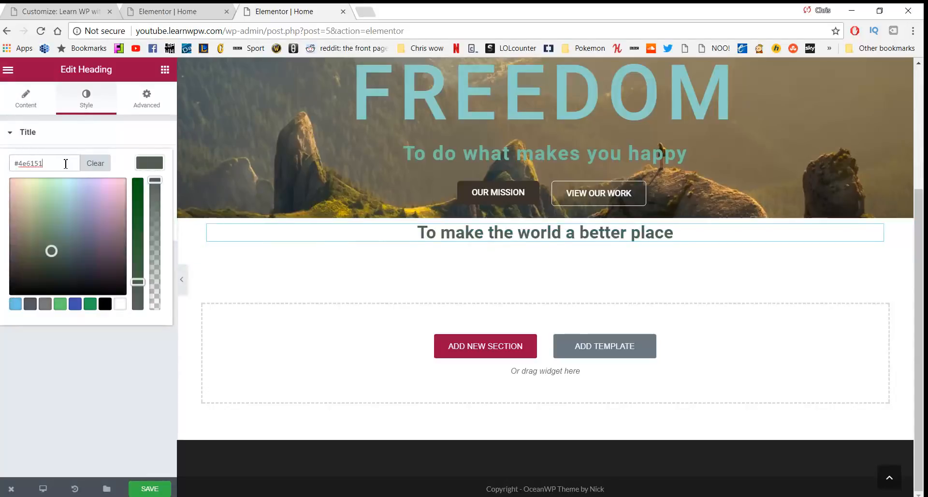
click(120, 346)
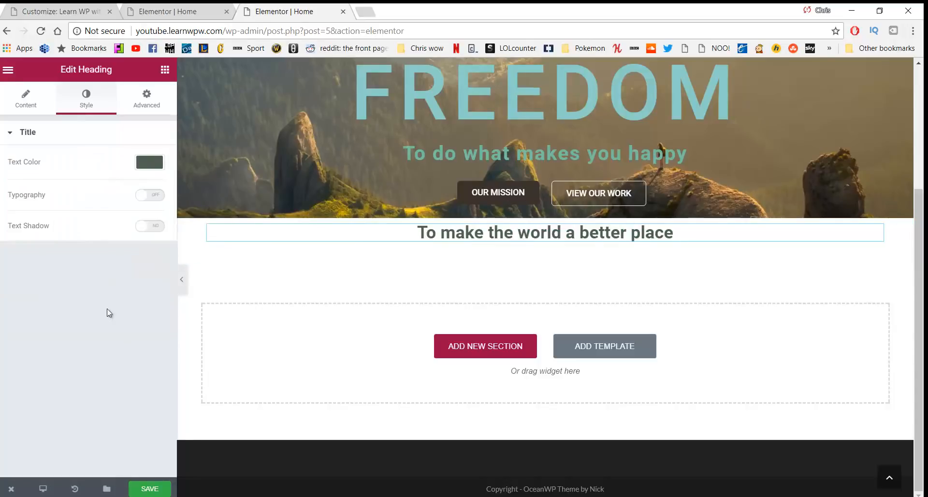
click(145, 98)
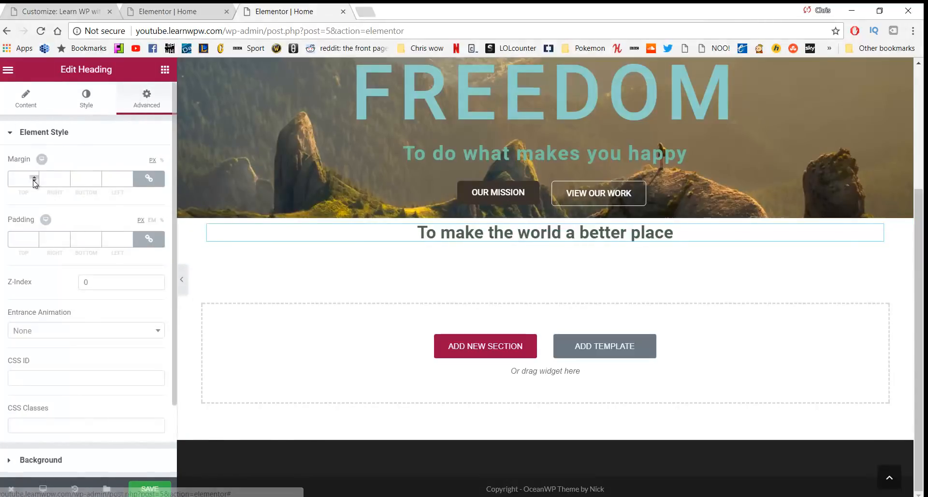
Give the heading 50 px top and bottom margins and enable custom typography, keeping the Default font
click(148, 180)
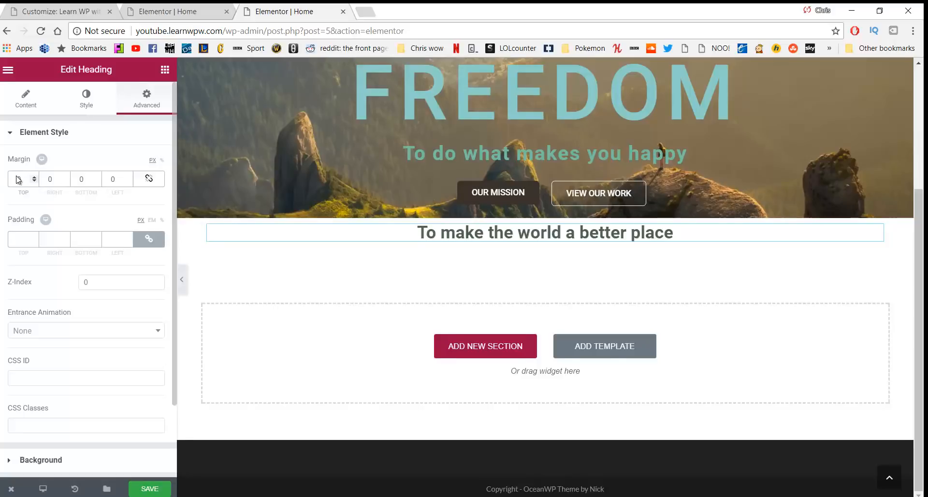
text(50)
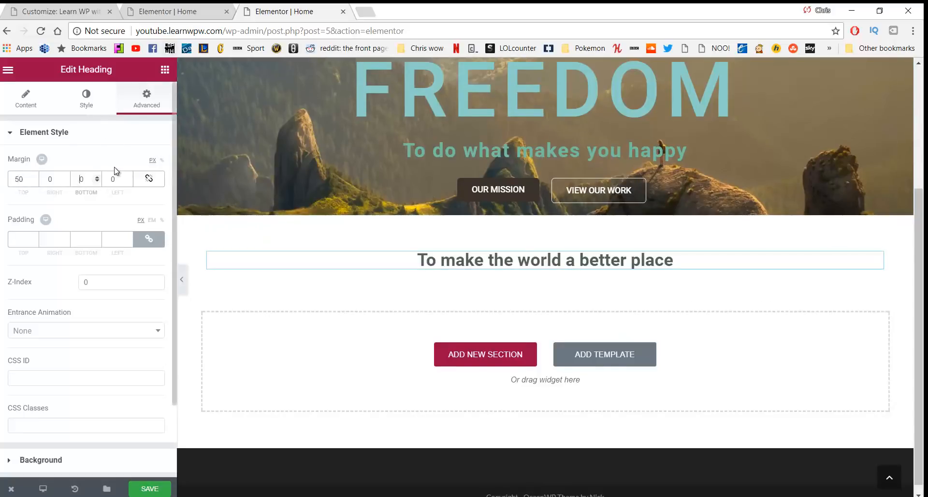
text(5)
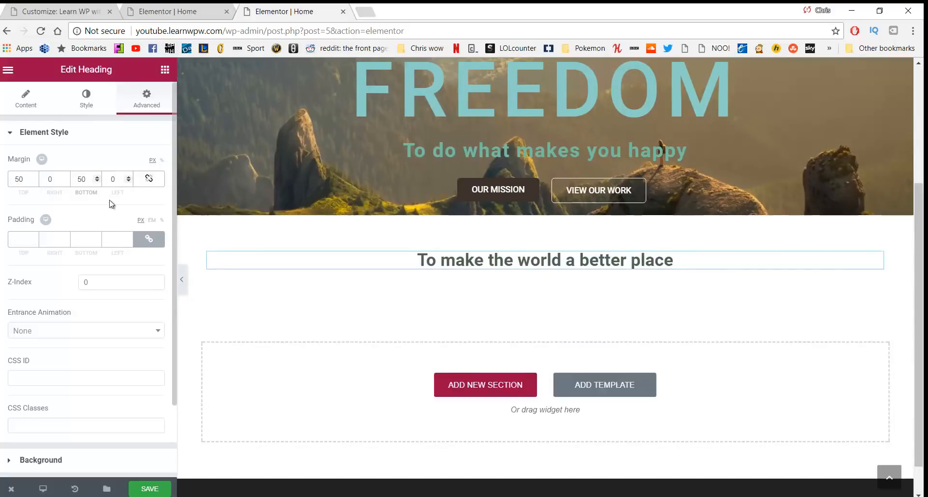
click(80, 93)
click(145, 197)
scroll(123, 218, down, 1)
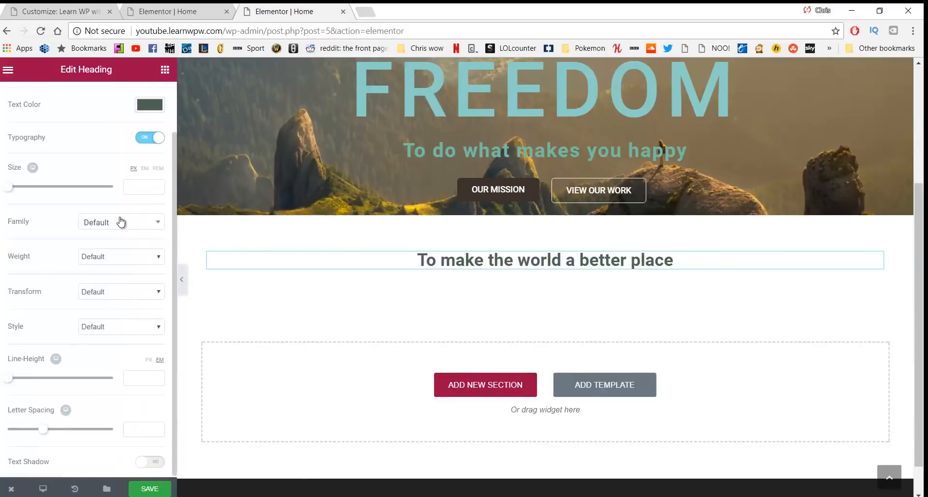
click(121, 227)
click(123, 229)
click(124, 233)
scroll(126, 314, down, 5)
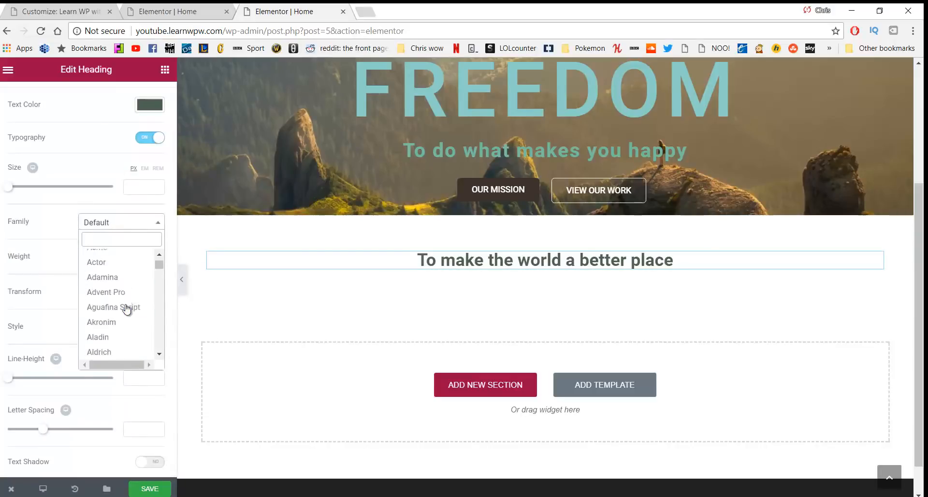
click(107, 220)
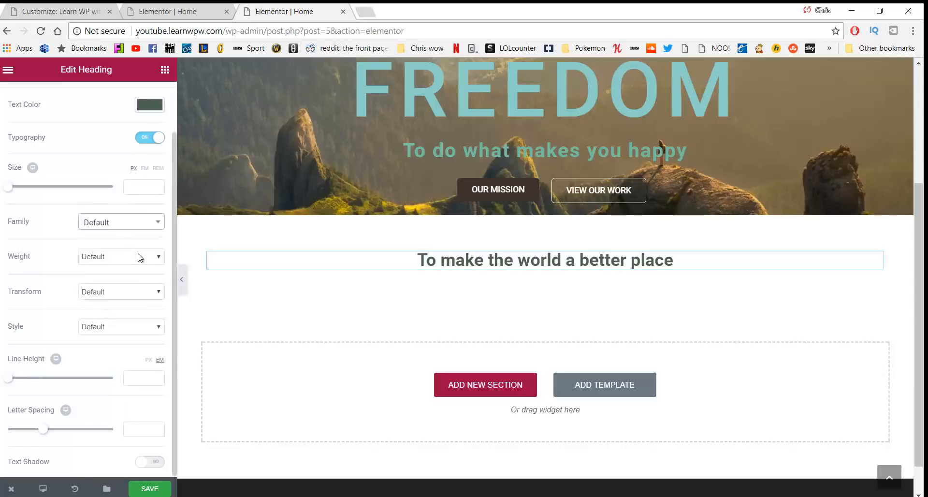
scroll(135, 239, up, 2)
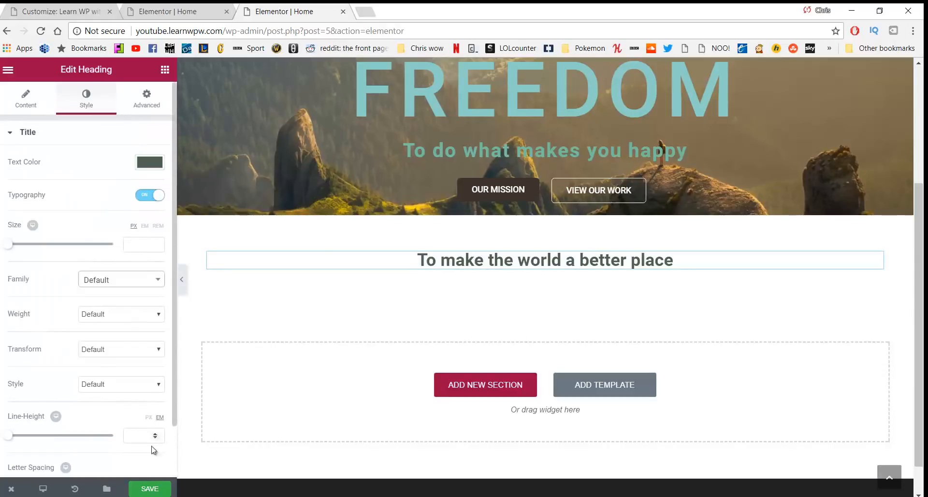
Set the heading font weight to 300 and save the page
click(155, 487)
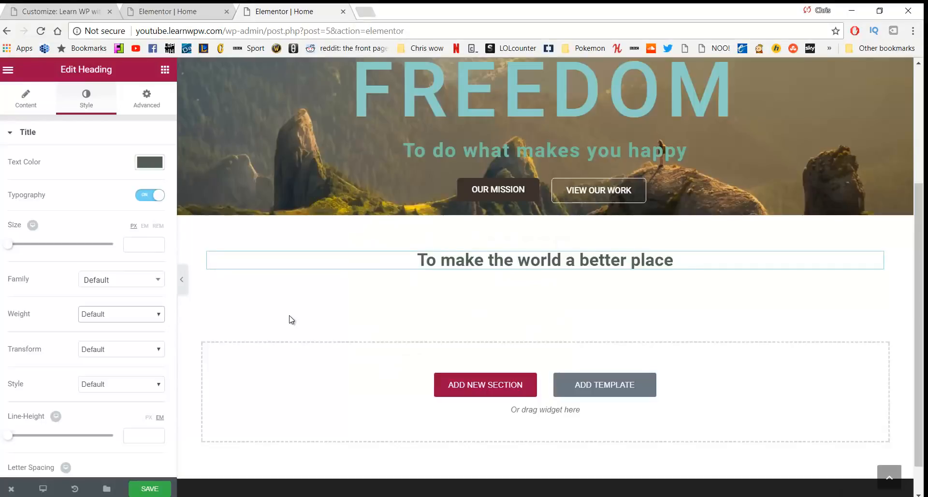
click(143, 316)
click(126, 345)
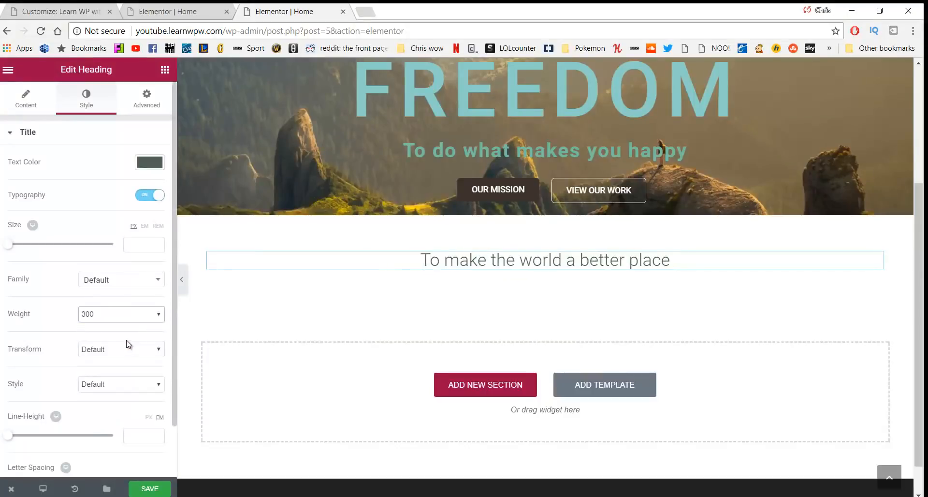
click(151, 488)
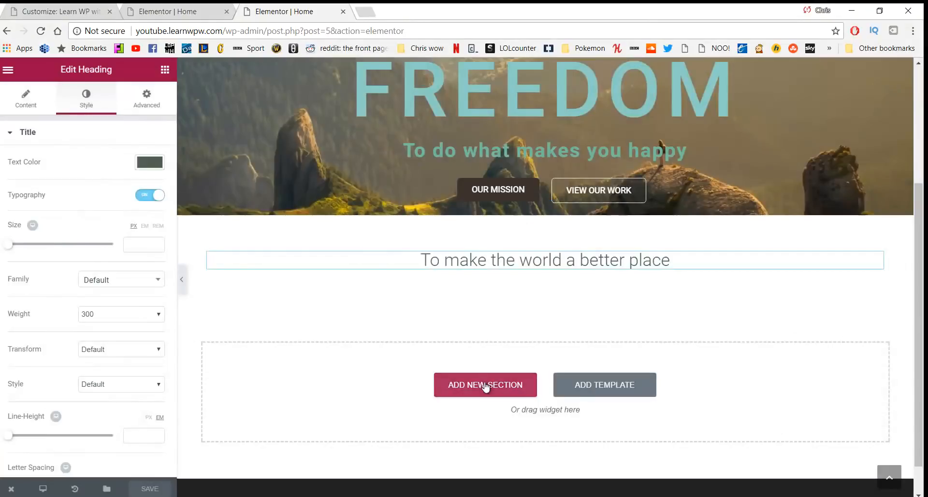
Add a three-column section below the heading, with an Image widget and a Text Editor widget in column one
click(484, 386)
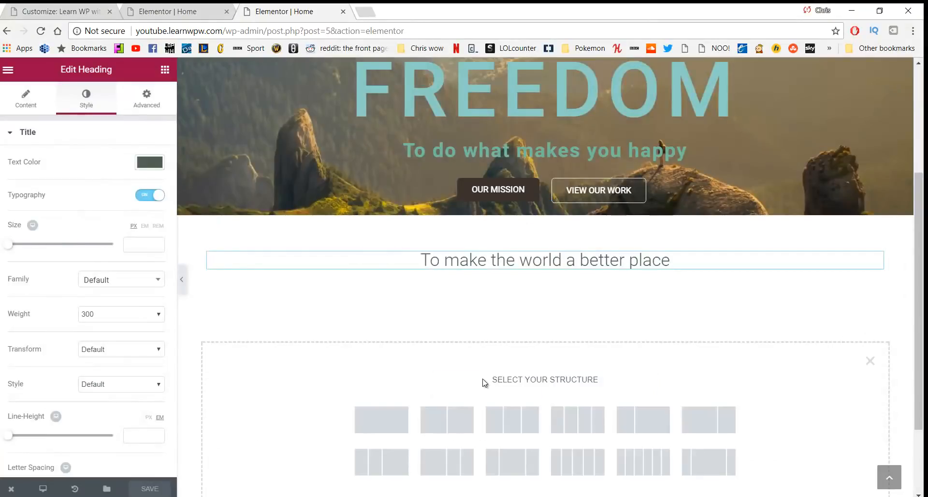
click(506, 417)
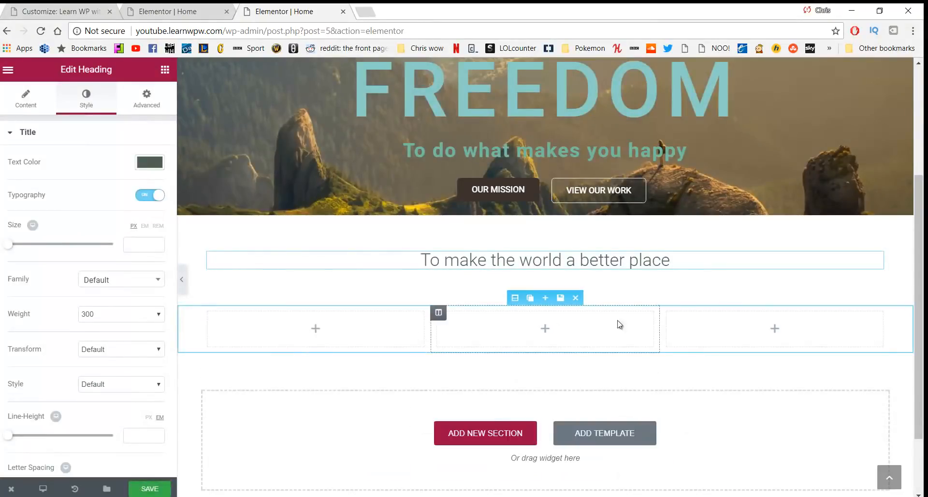
click(164, 71)
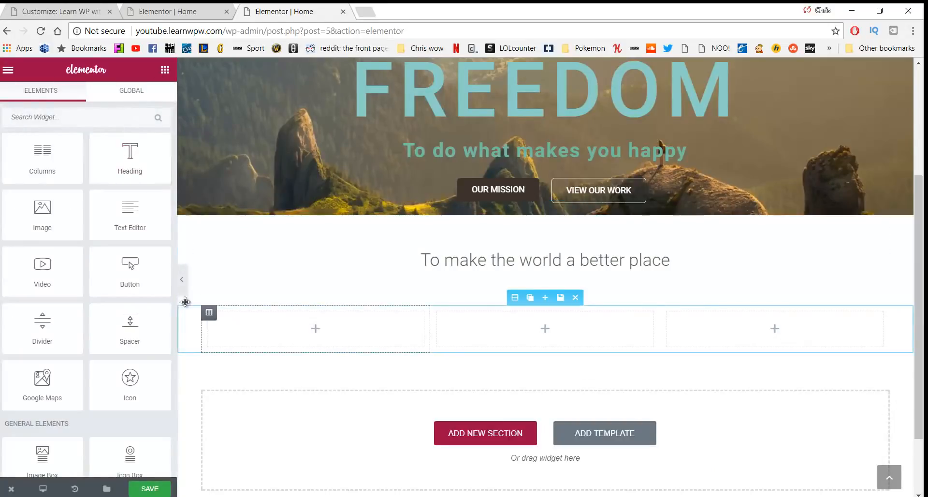
drag(42, 211, 293, 324)
scroll(617, 339, down, 3)
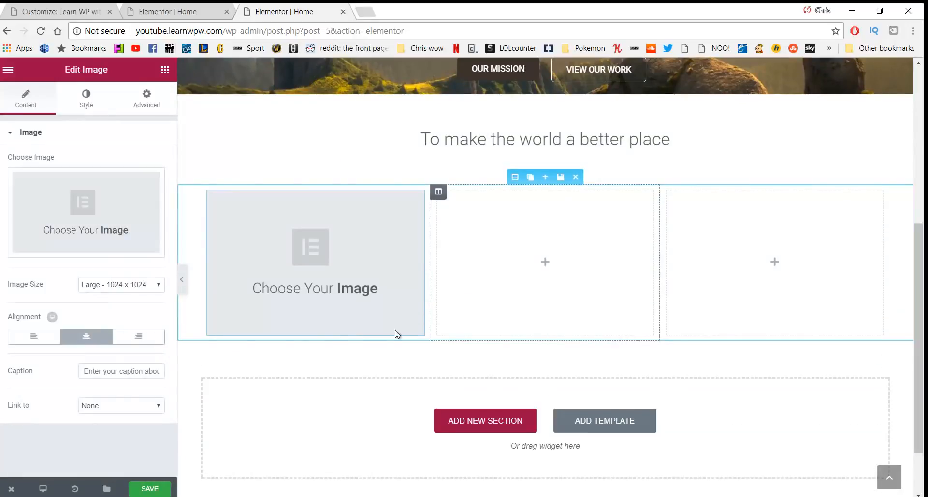
click(164, 69)
drag(132, 217, 271, 318)
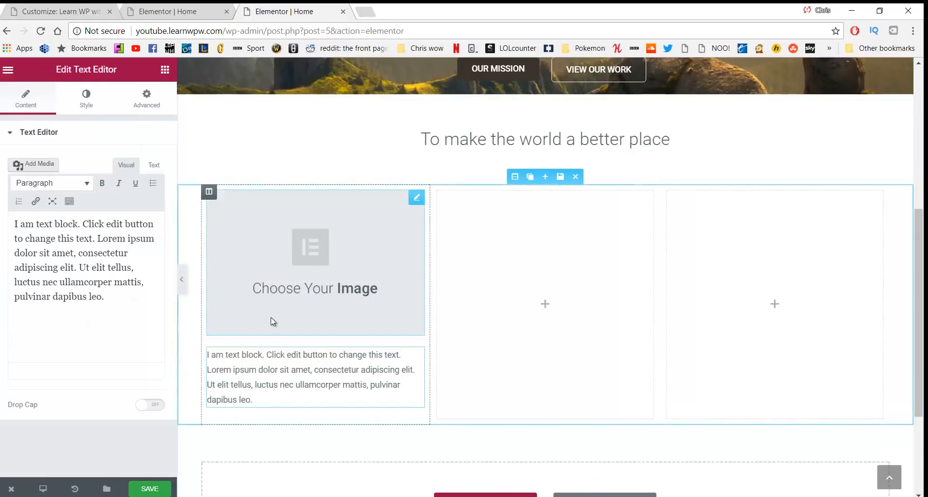
Centre-align the text block's placeholder paragraph
click(263, 400)
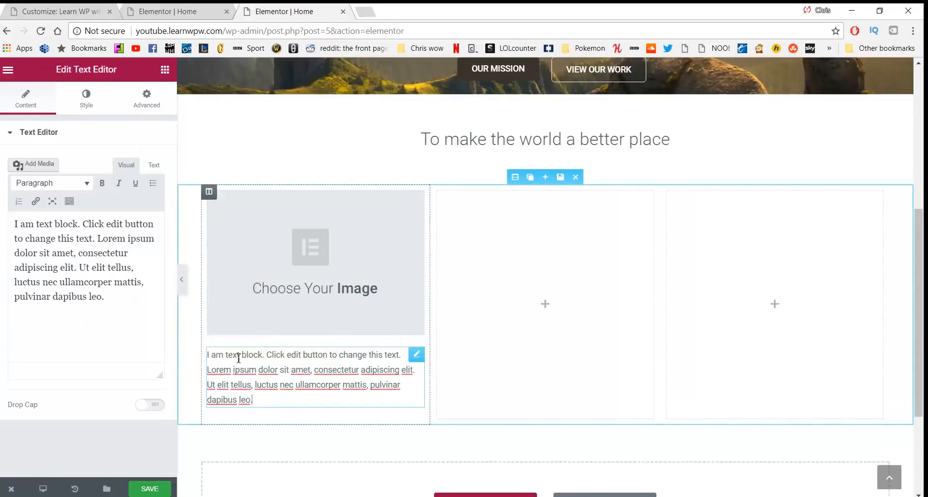
click(69, 203)
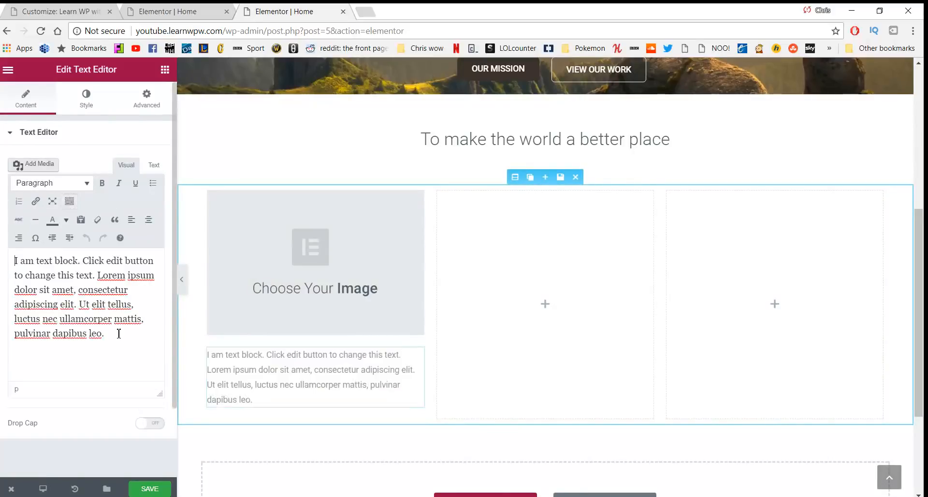
drag(116, 336, 12, 259)
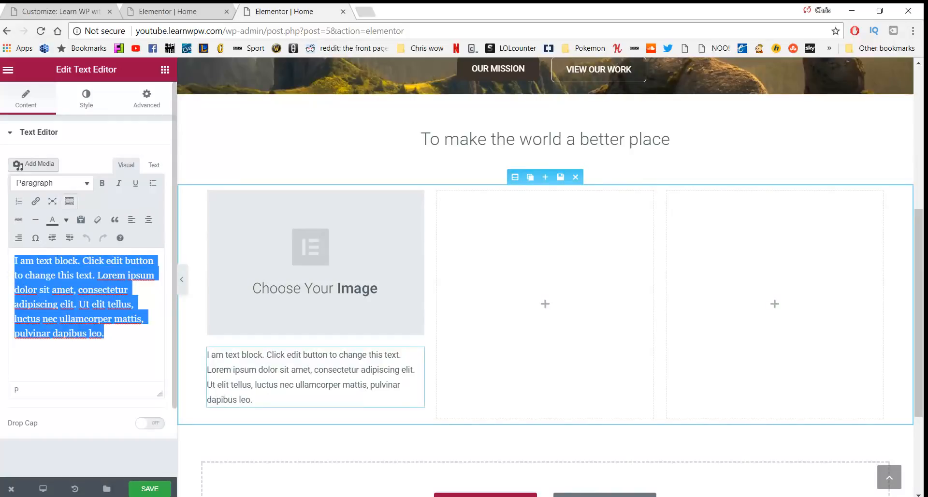
click(148, 220)
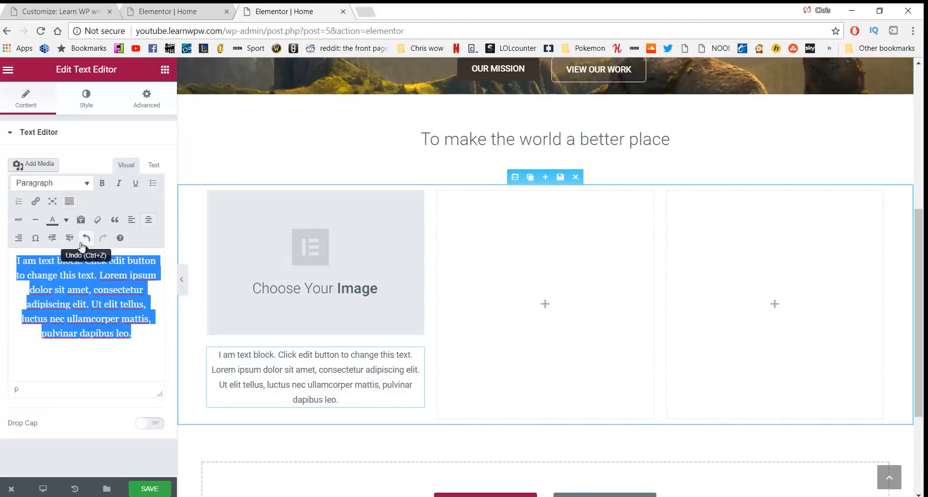
Give the text block 20 px left and right padding
click(145, 102)
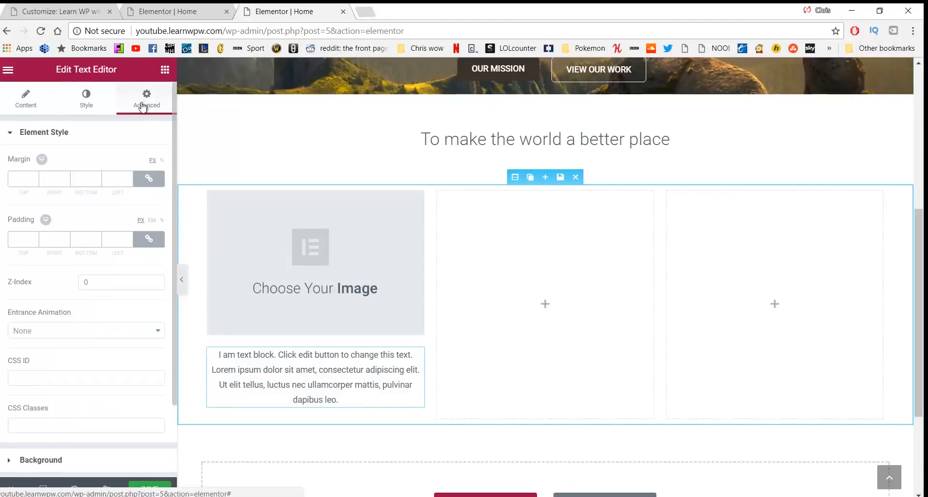
click(141, 242)
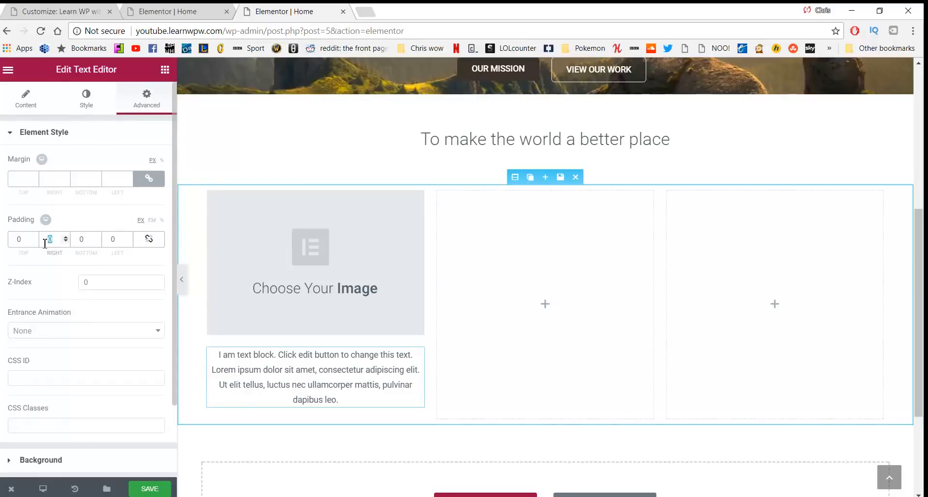
text(20)
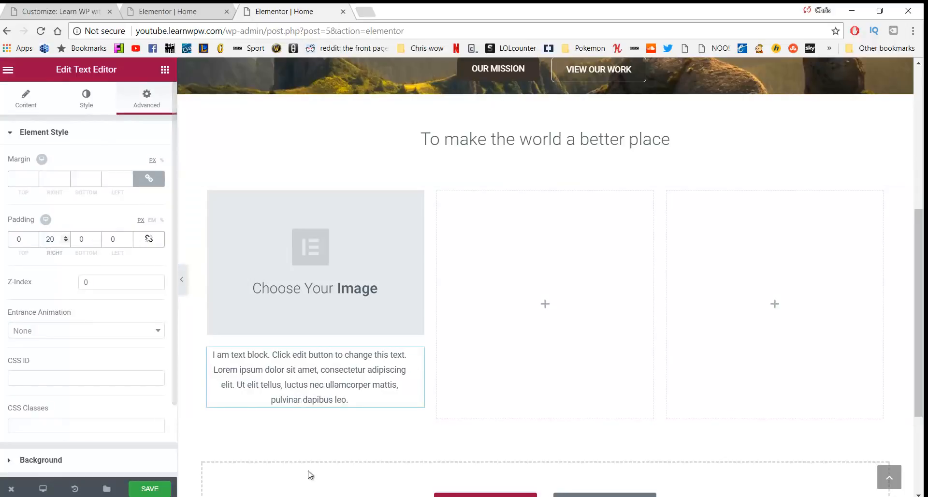
double_click(116, 240)
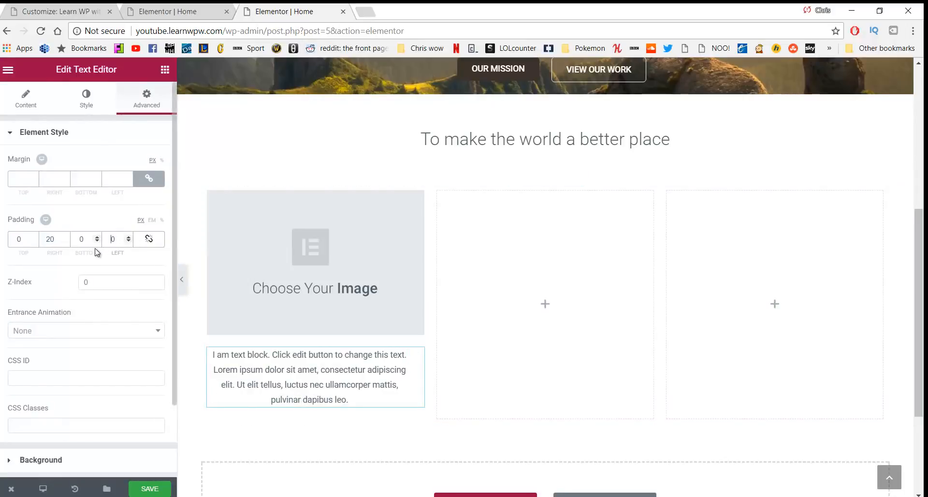
text(20)
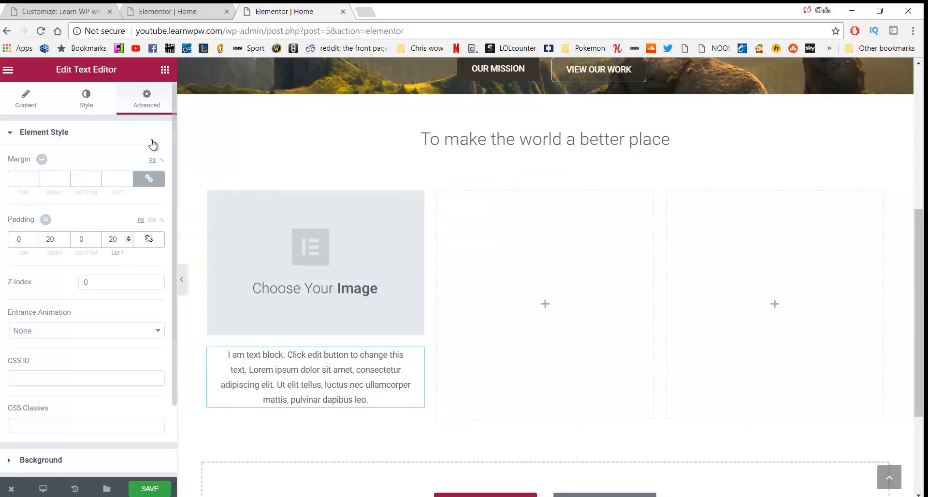
Add a centred 'Click me' button below the text block
click(163, 69)
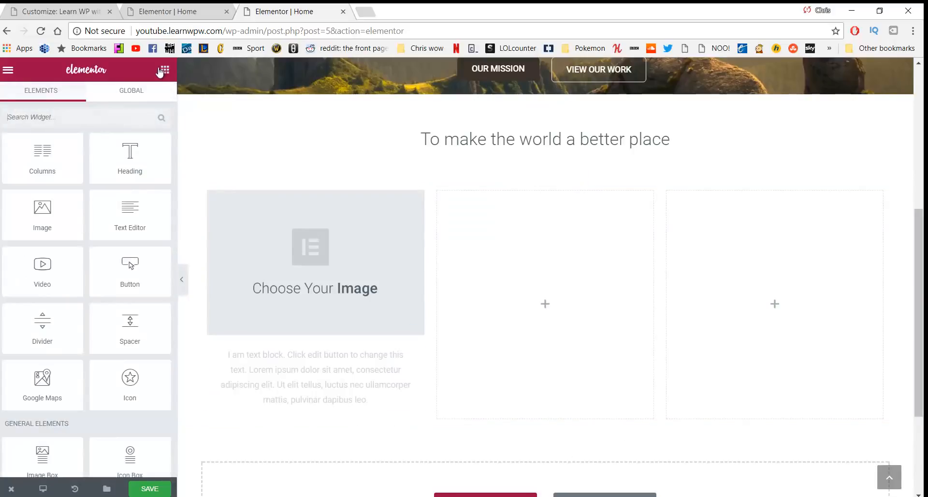
drag(129, 266, 312, 419)
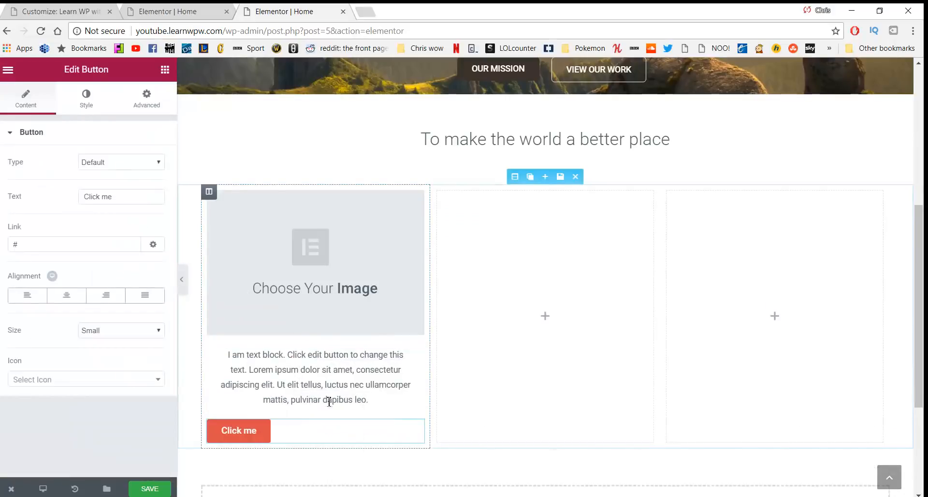
click(67, 296)
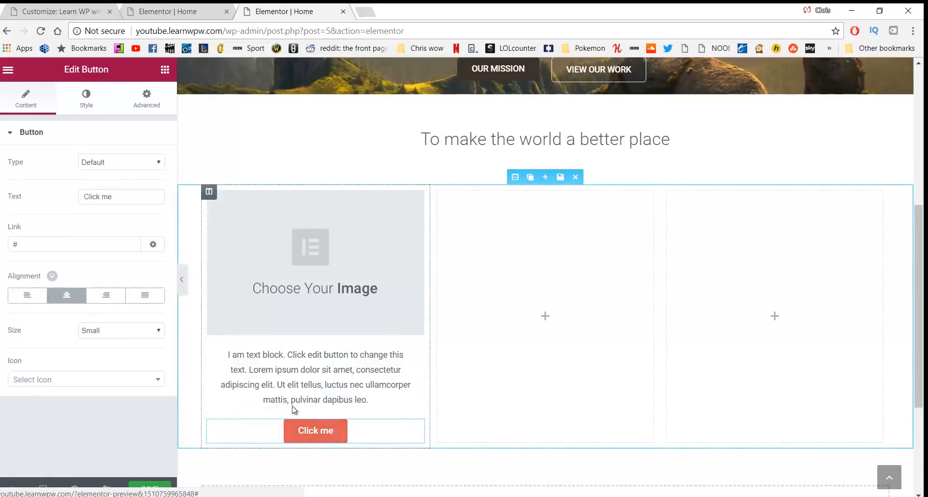
Give the Click me button a dark background colour, then duplicate its column
scroll(310, 287, up, 3)
scroll(310, 287, down, 3)
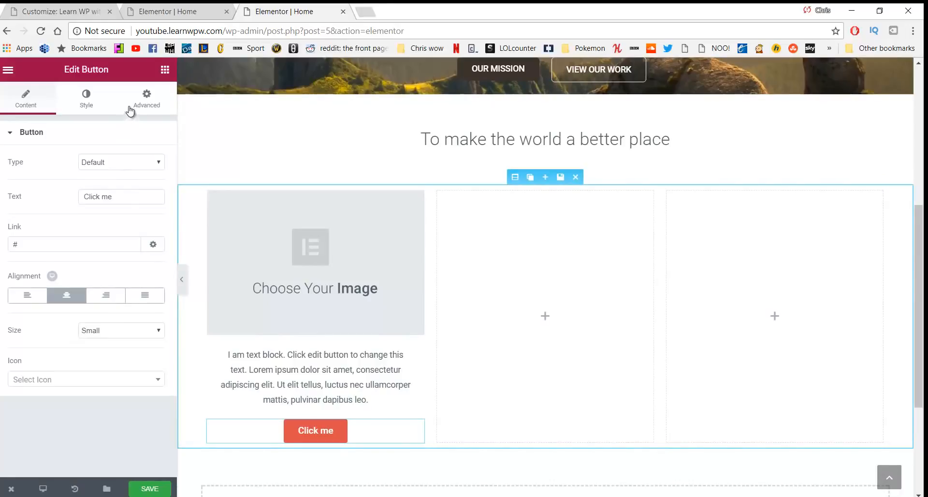
click(144, 101)
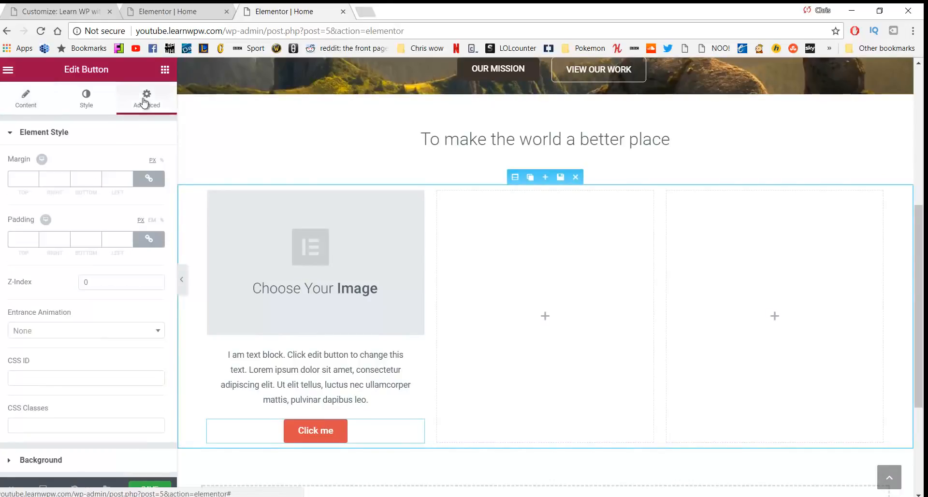
click(93, 103)
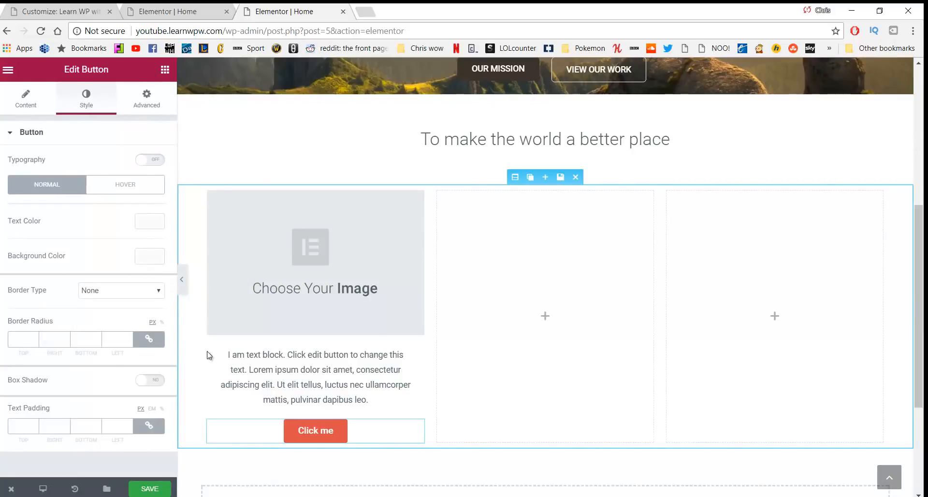
click(150, 257)
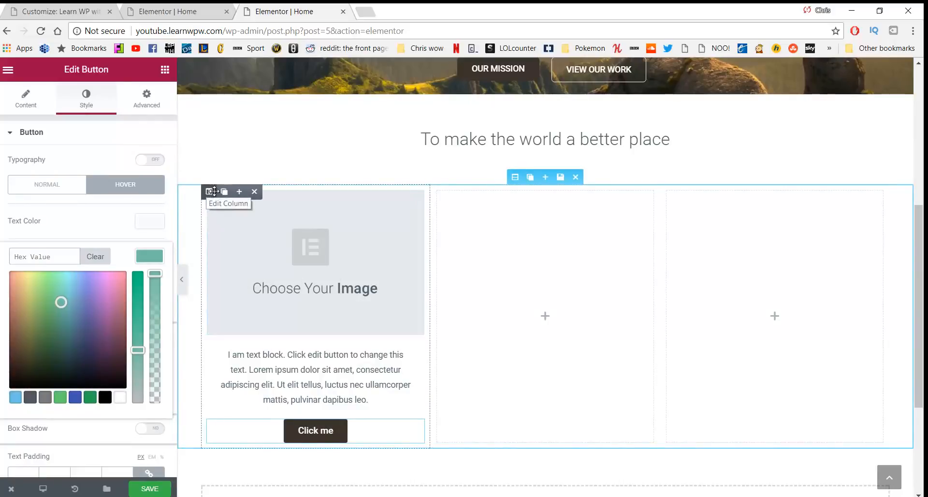
click(223, 192)
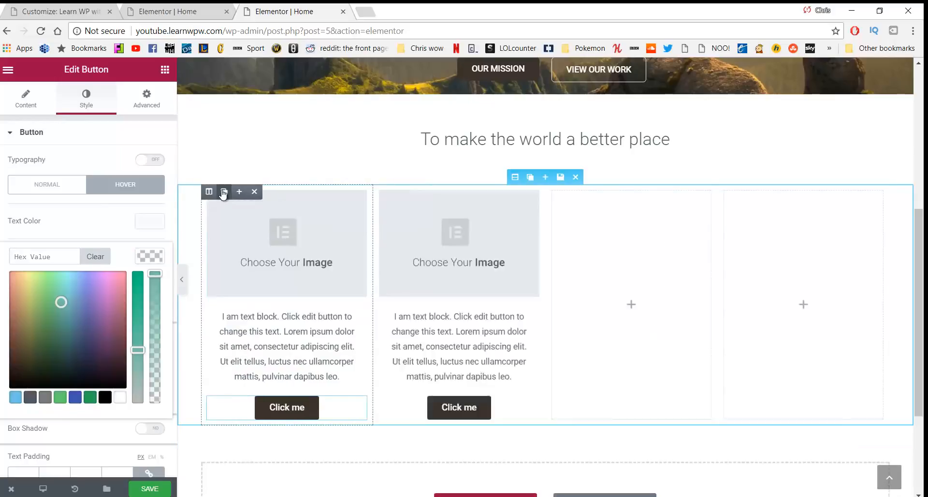
Duplicate the column again, rearrange the filled columns and delete the empty ones
click(224, 192)
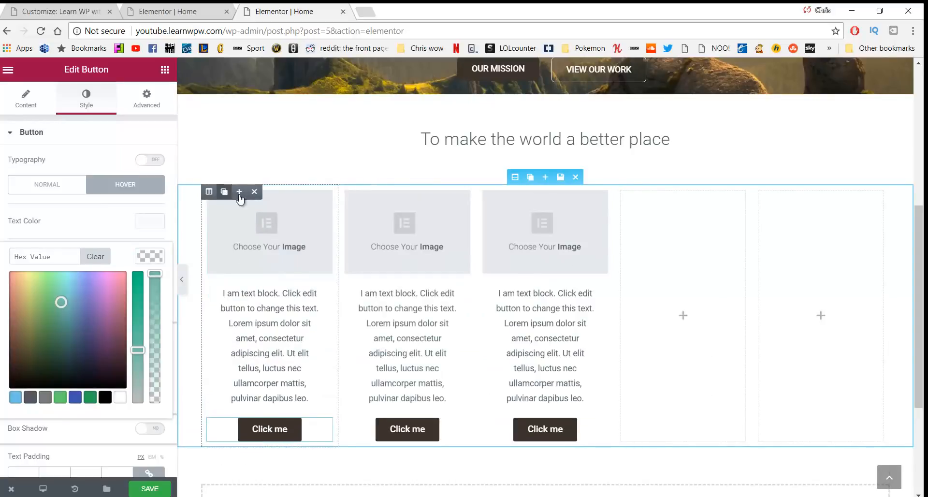
drag(516, 208, 617, 205)
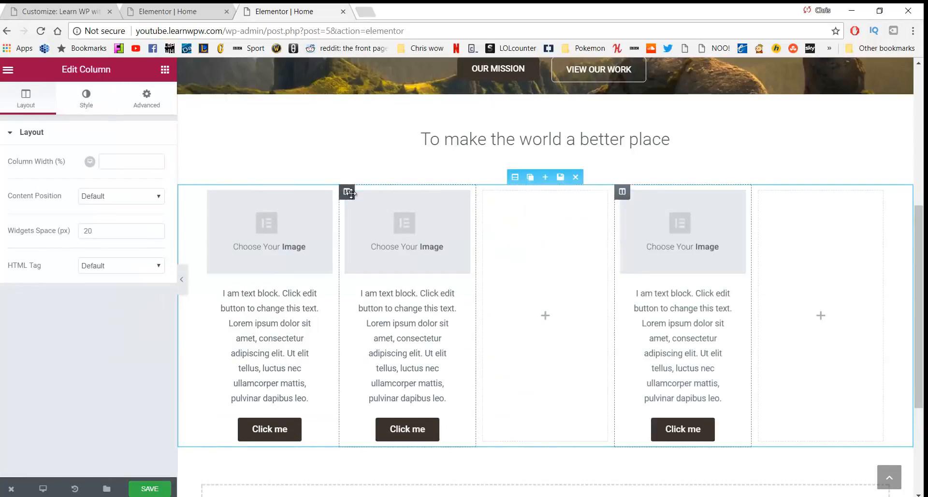
drag(352, 191, 504, 207)
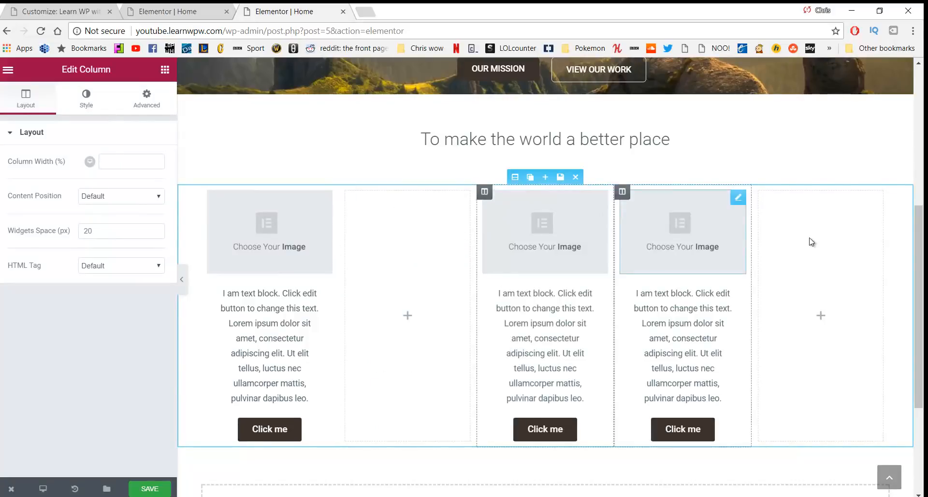
click(830, 236)
mouse_move(763, 192)
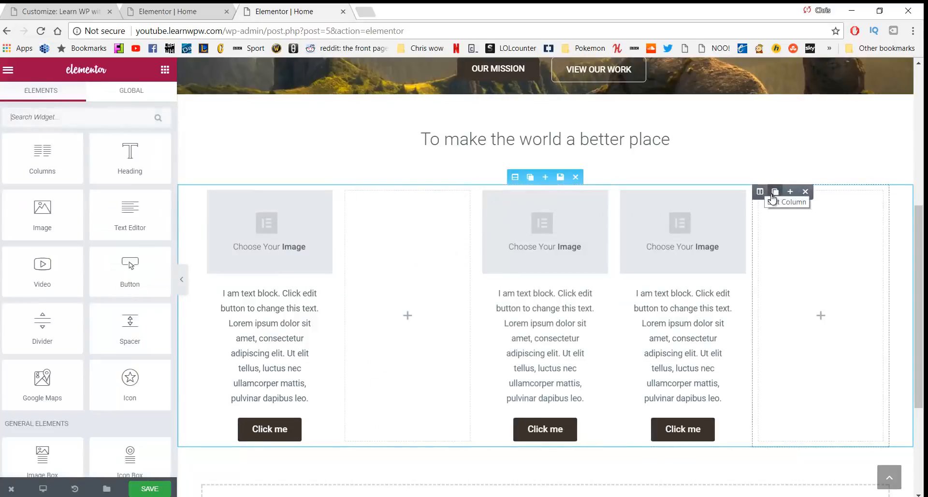
click(805, 192)
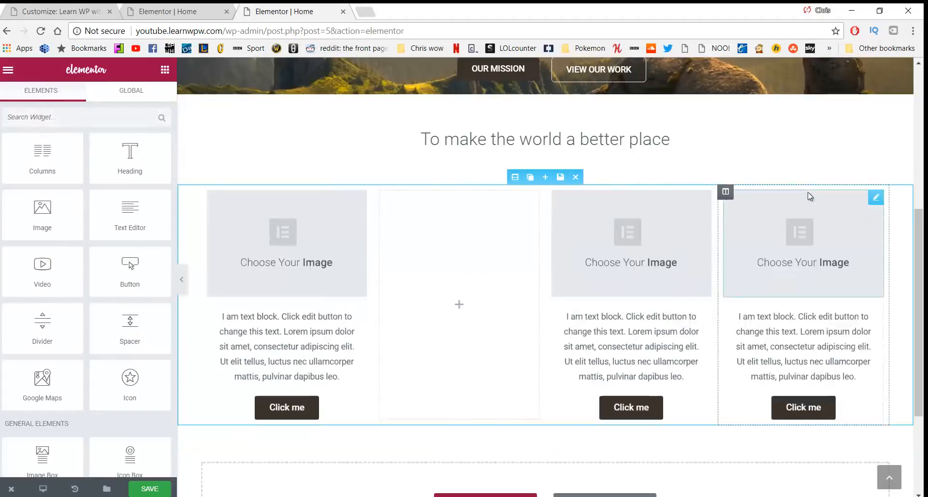
click(390, 195)
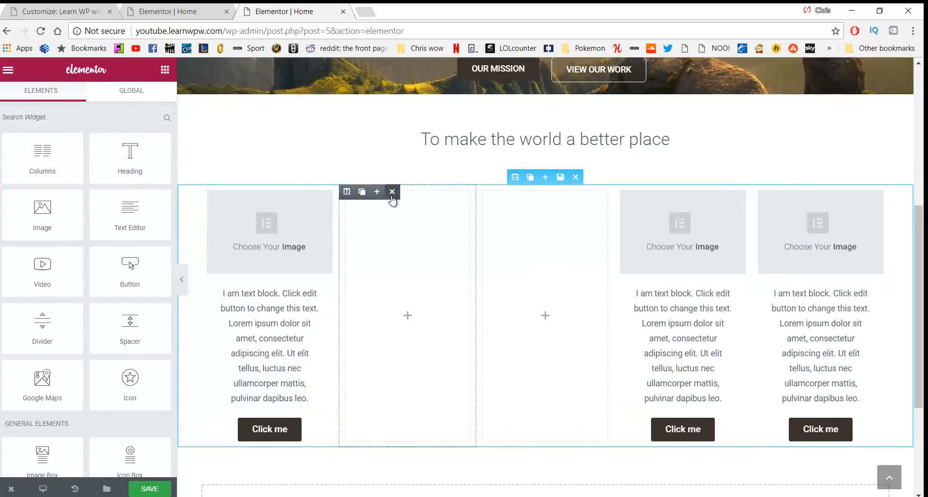
click(392, 195)
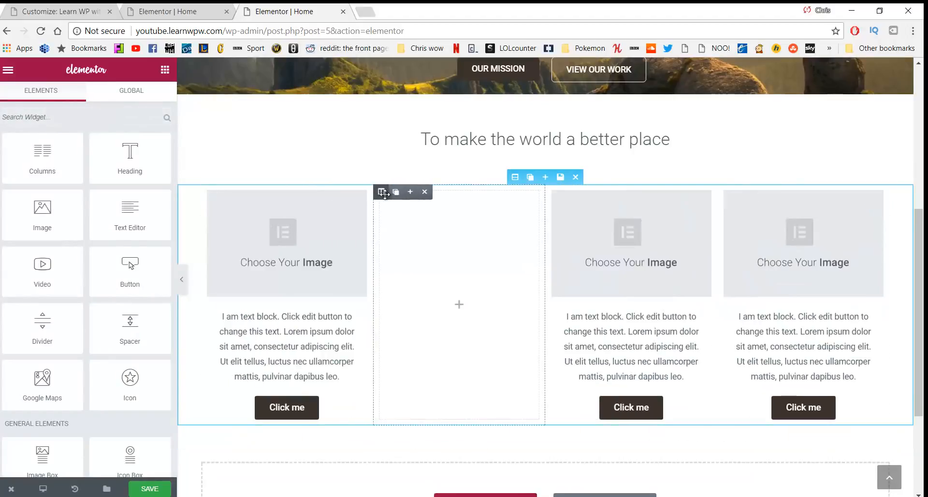
click(426, 193)
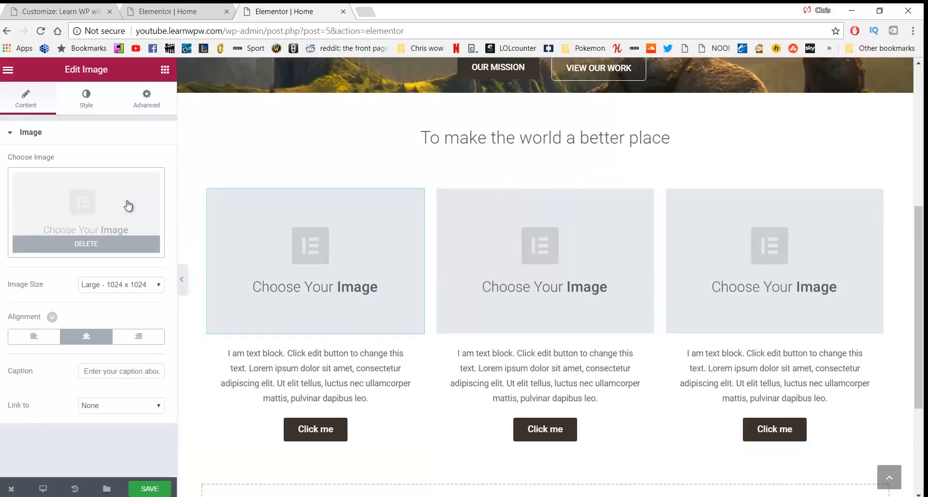
Insert the aerial trees photo into the first column's image
click(90, 207)
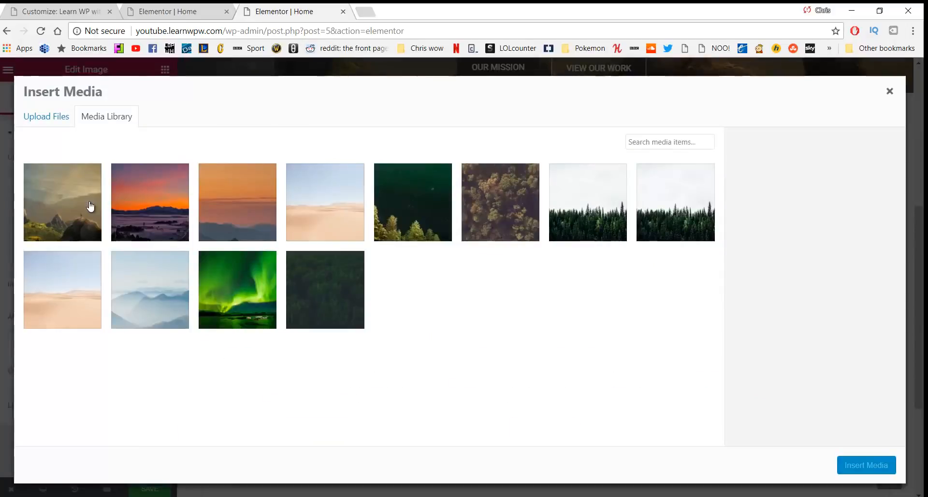
click(509, 204)
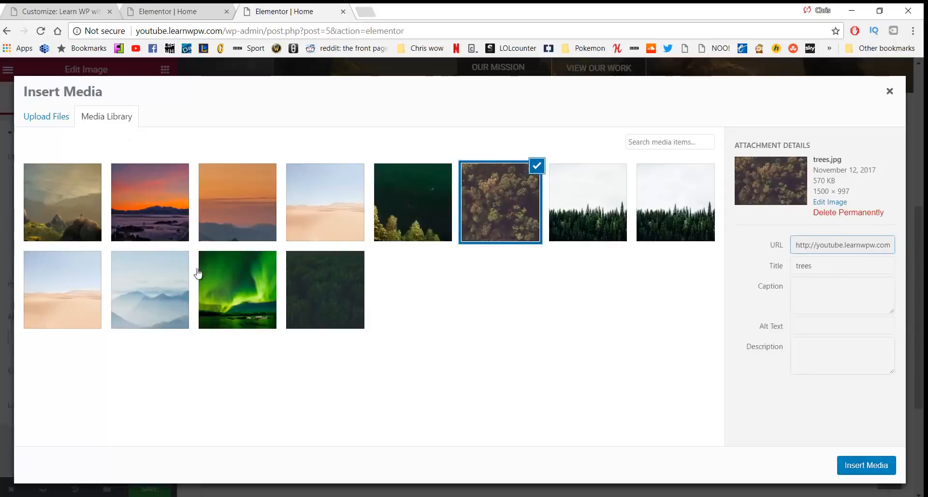
click(47, 116)
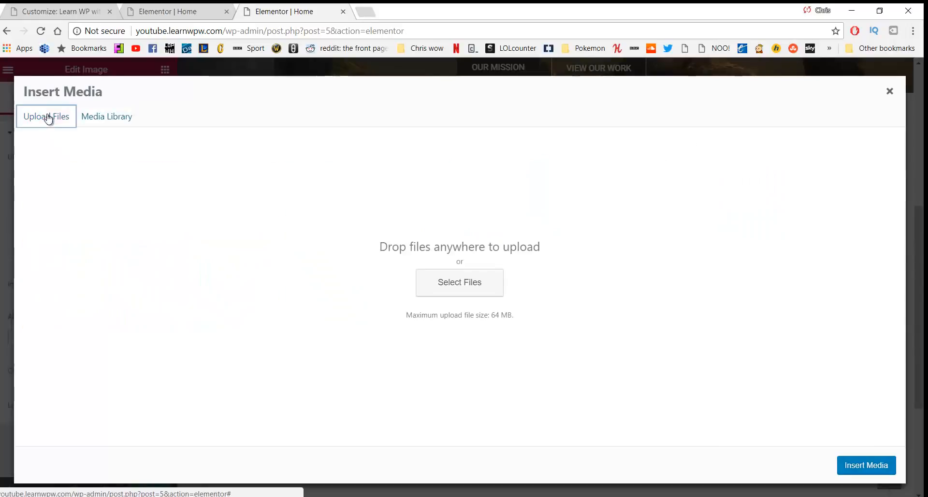
click(107, 121)
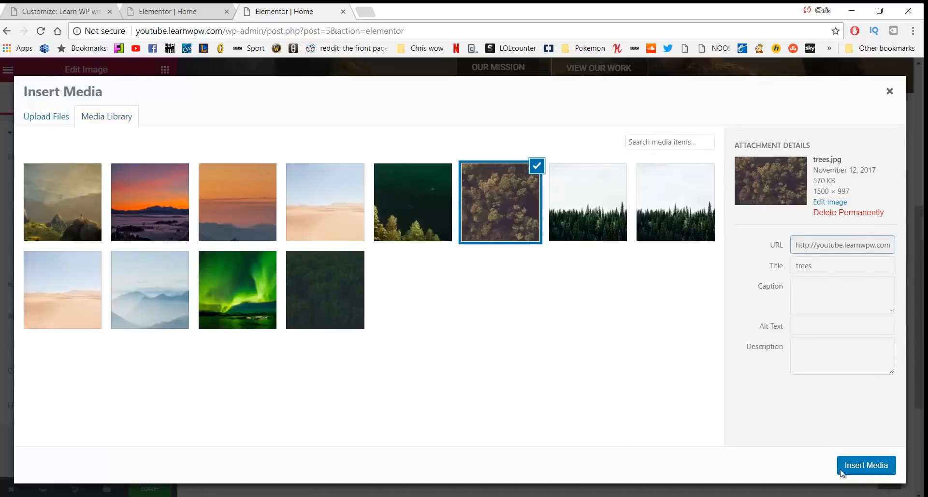
click(855, 472)
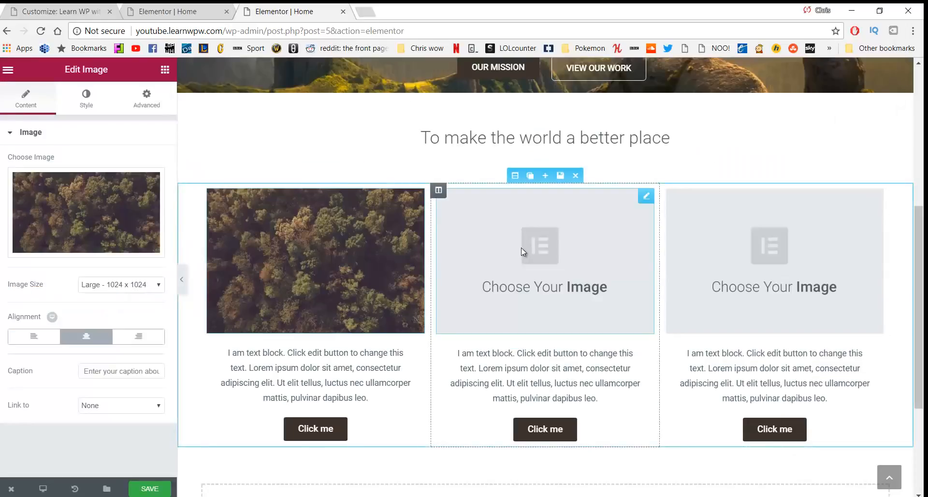
Put the misty mountains photo in the middle column and the pine forest photo on the right
click(521, 248)
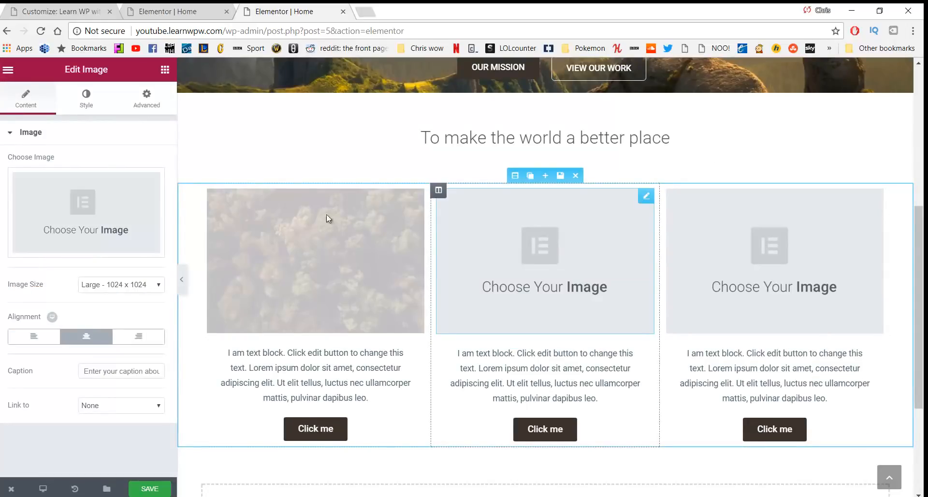
click(145, 211)
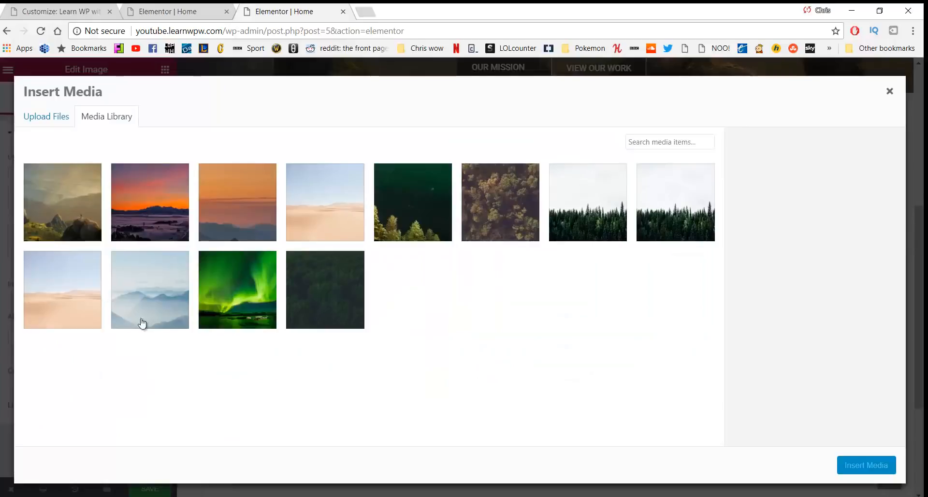
click(159, 293)
click(866, 465)
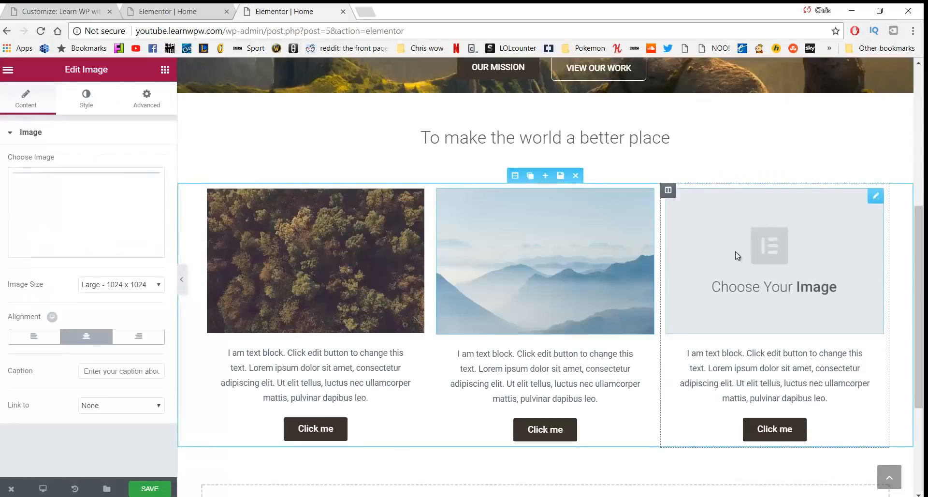
click(102, 218)
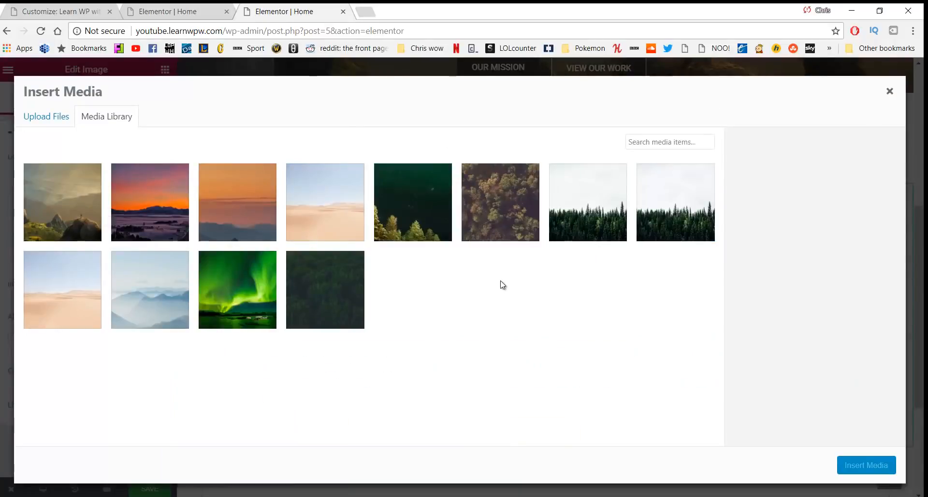
click(588, 212)
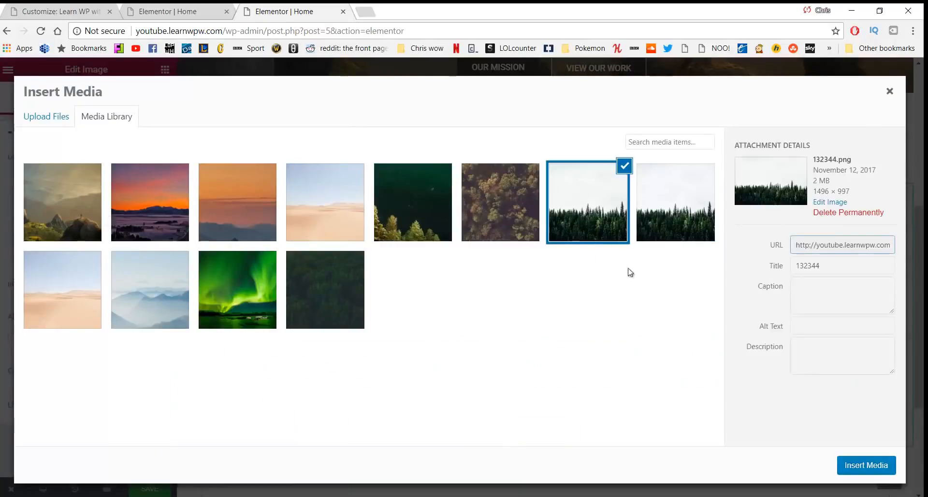
click(866, 464)
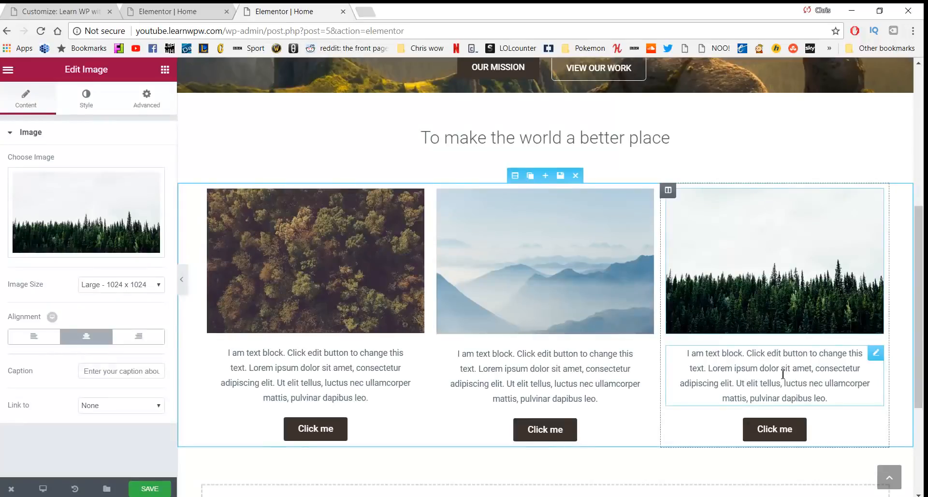
click(301, 377)
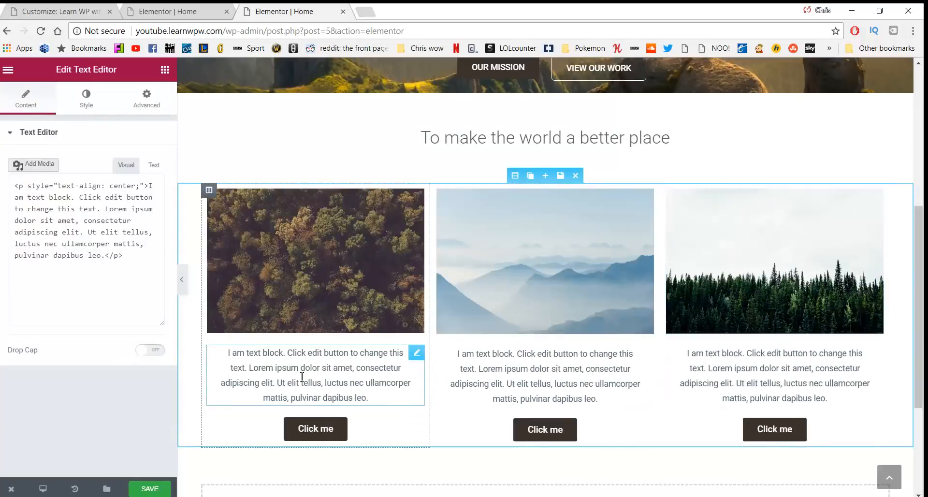
Replace the left placeholder with 'Services' and paste the 'We help you relax…' paragraph as plain text beneath it
drag(368, 397, 229, 355)
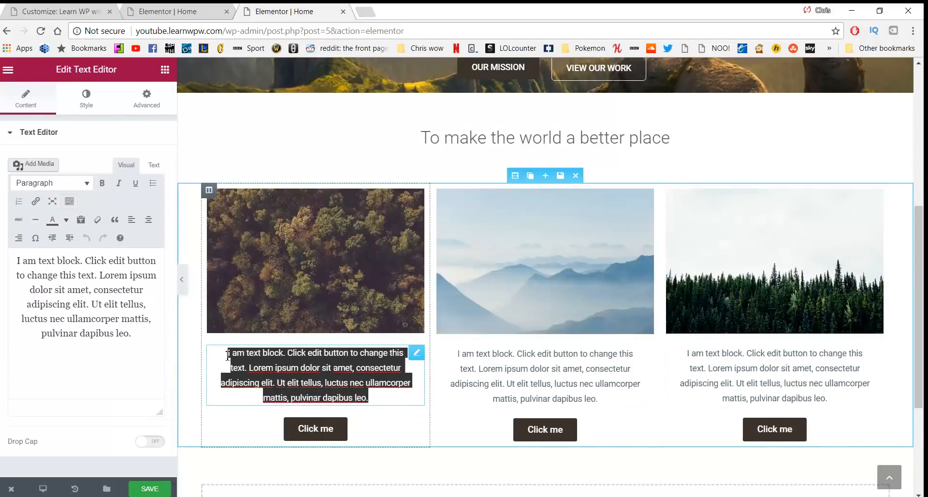
text(Ser)
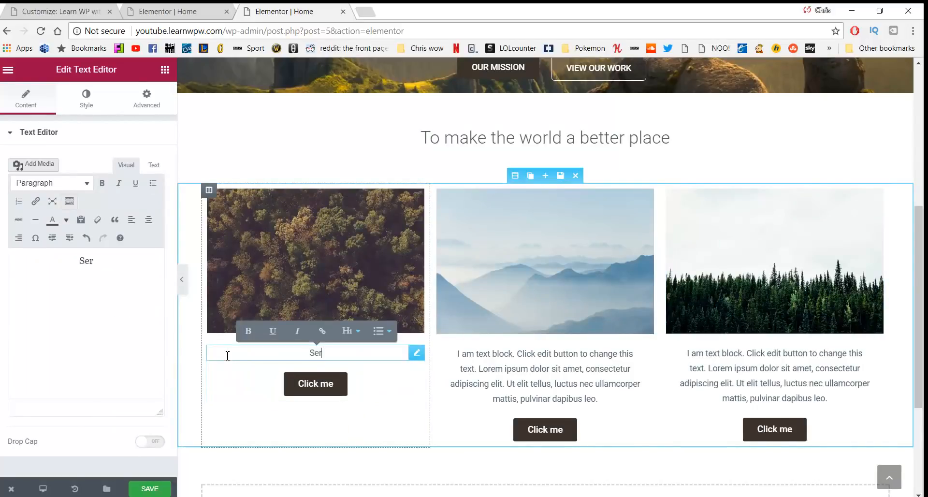
text(vices)
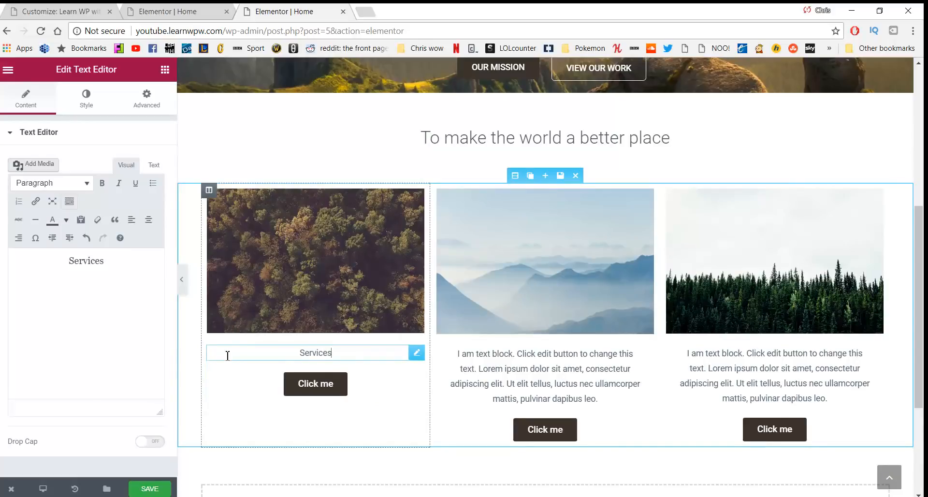
key(Return)
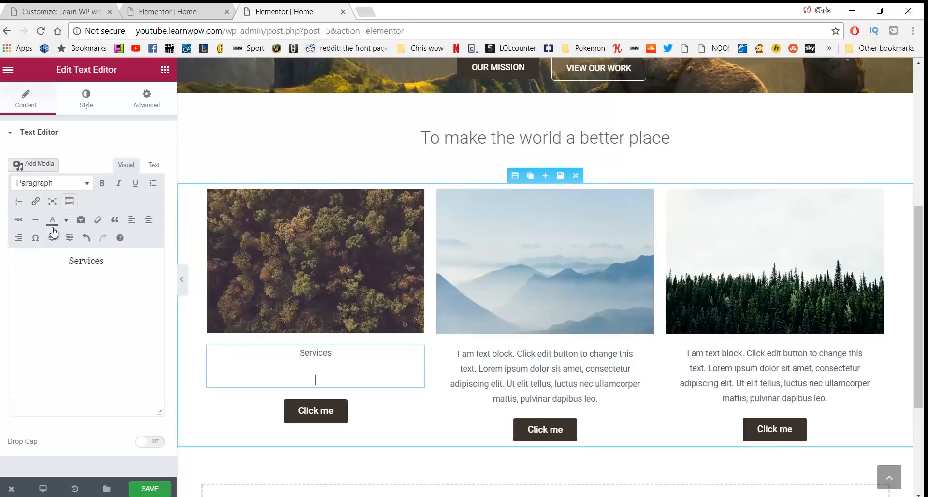
click(83, 221)
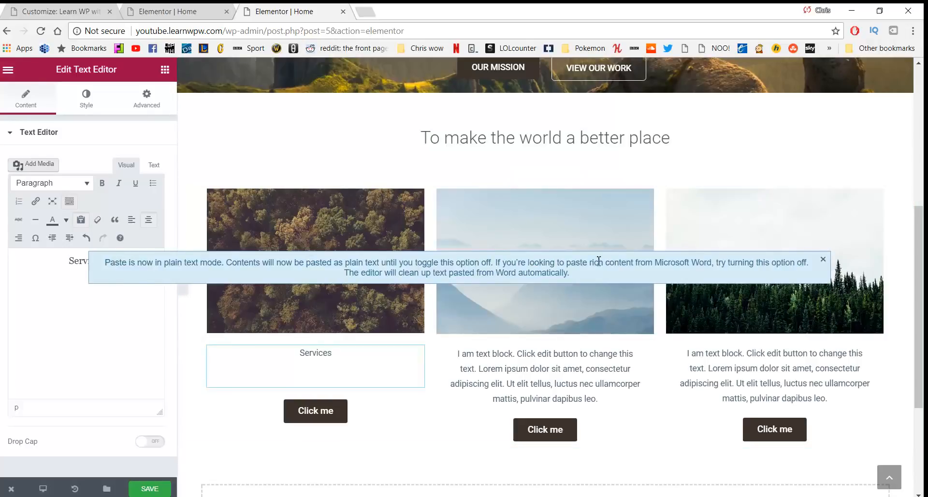
click(824, 259)
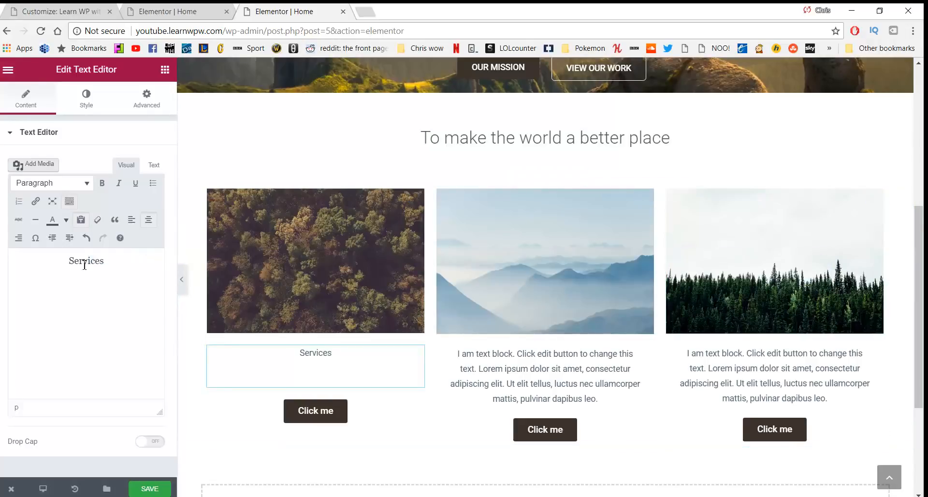
text(we help you relax so you can go and begin your your. This helps you reflect so you can enjoy your life.)
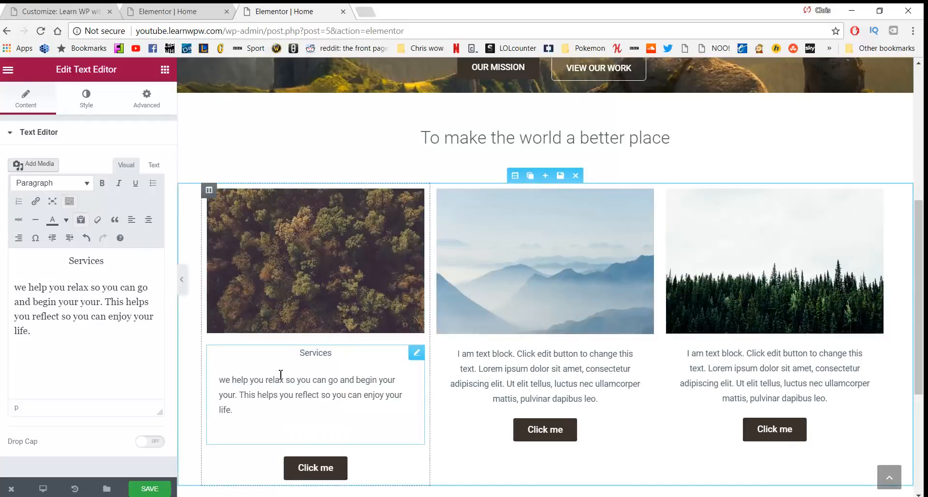
key(BackSpace)
text(W)
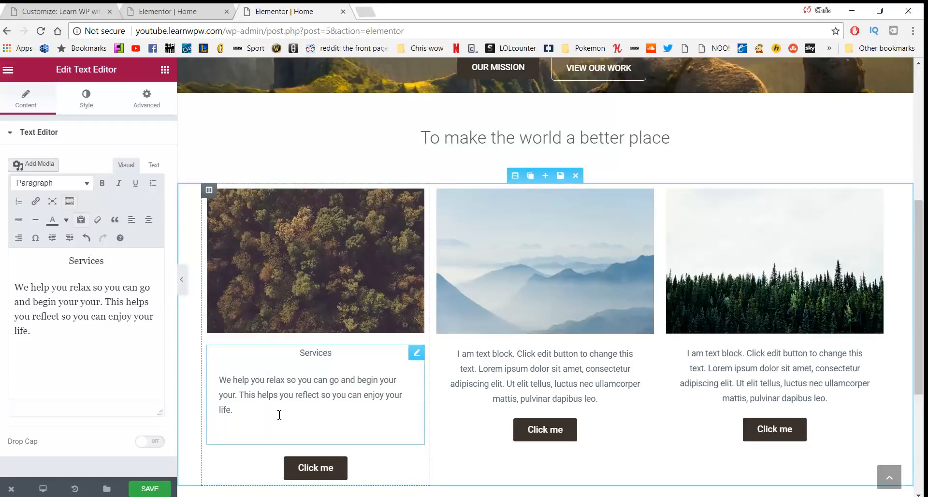
Format 'Services' as a centred Heading 3
drag(280, 415, 215, 378)
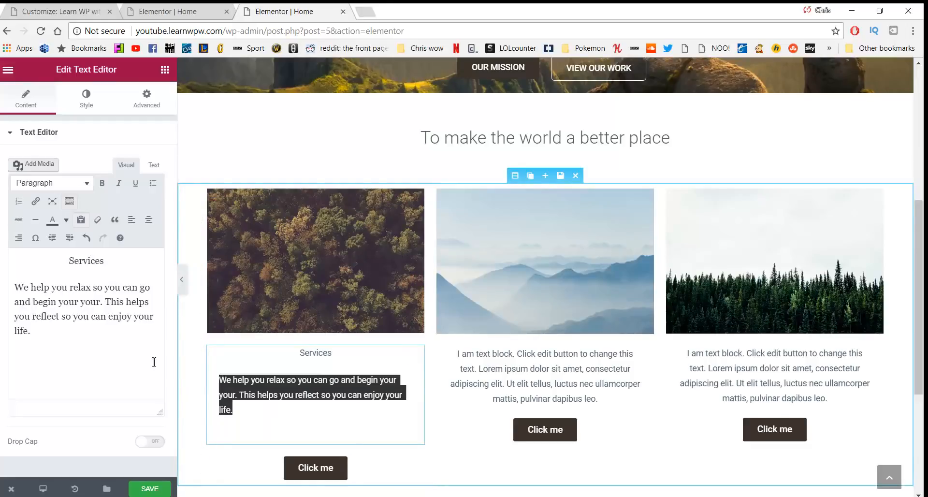
click(147, 225)
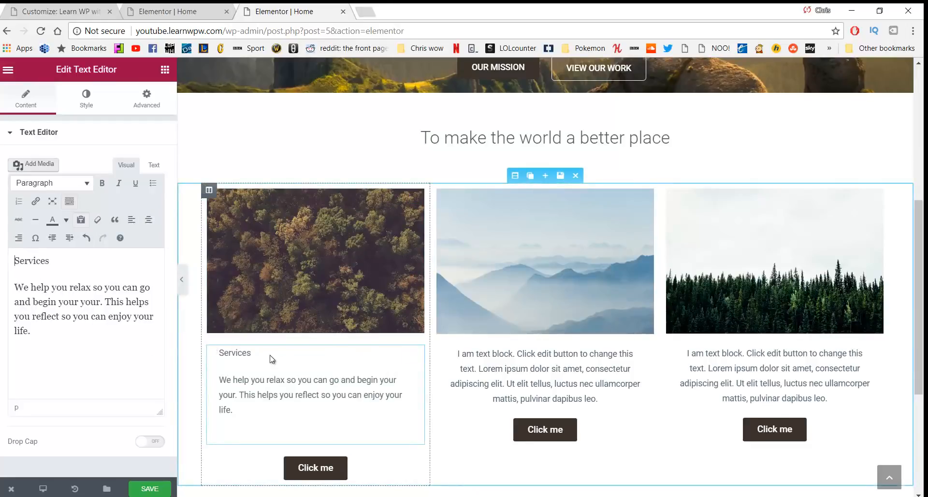
drag(261, 356, 217, 356)
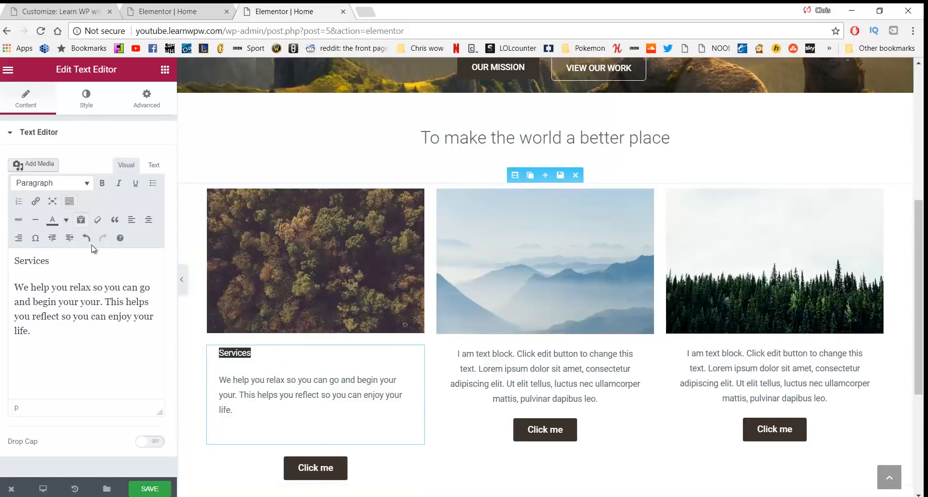
click(71, 187)
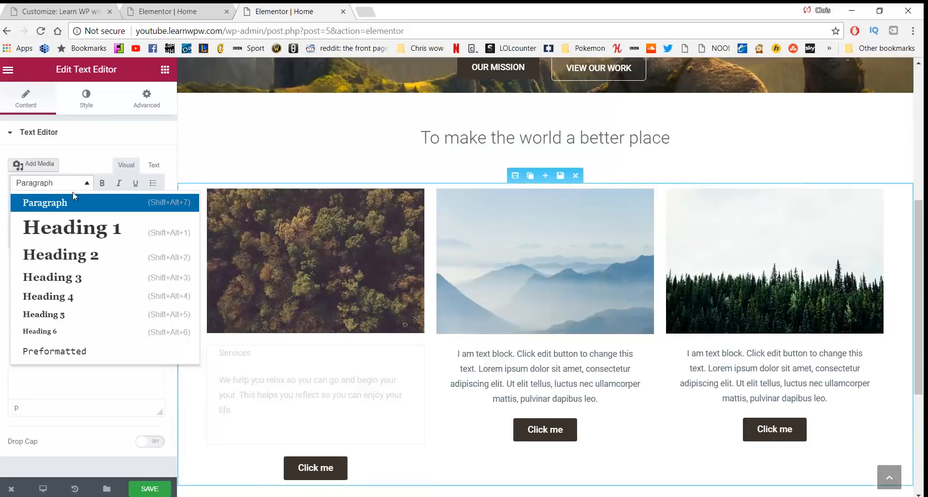
click(66, 277)
click(148, 219)
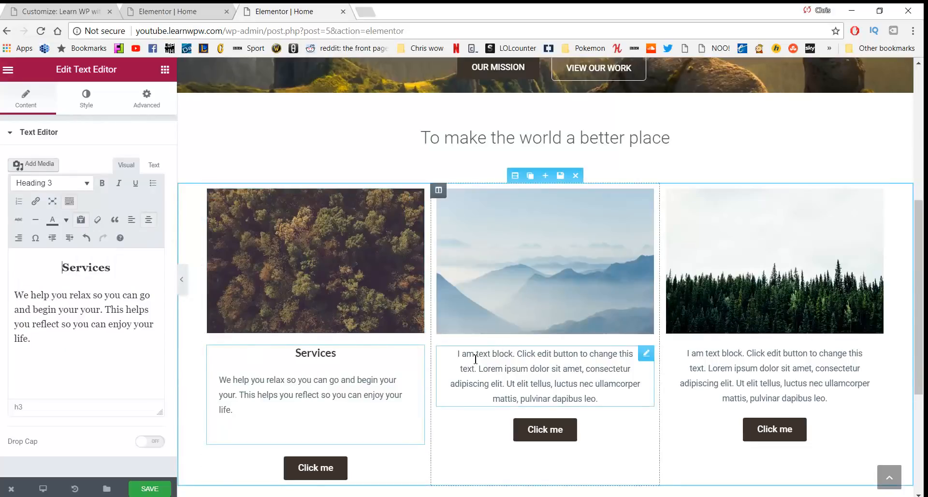
click(495, 364)
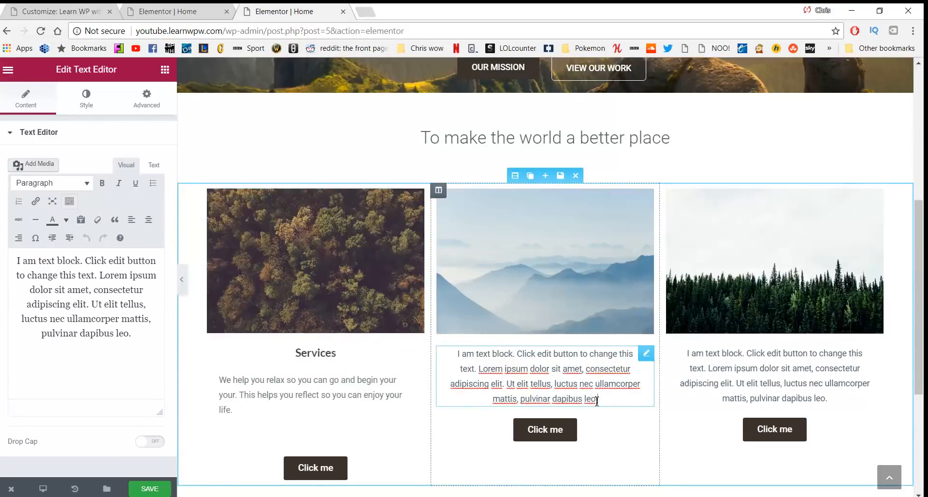
Replace the middle placeholder with 'Our work' and paste the 'See the work we do…' sentence from Notepad
drag(612, 396, 457, 353)
text(Our work)
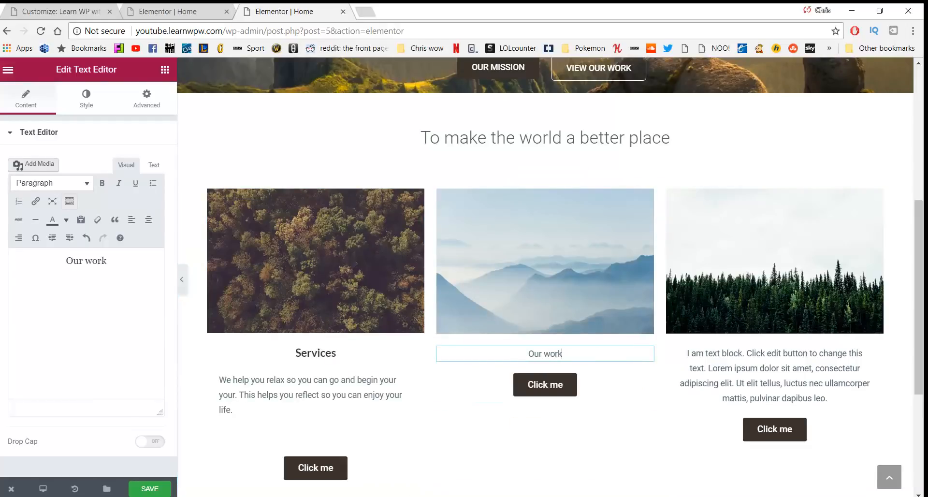
key(alt+Tab)
drag(248, 397, 215, 391)
key(ctrl+c)
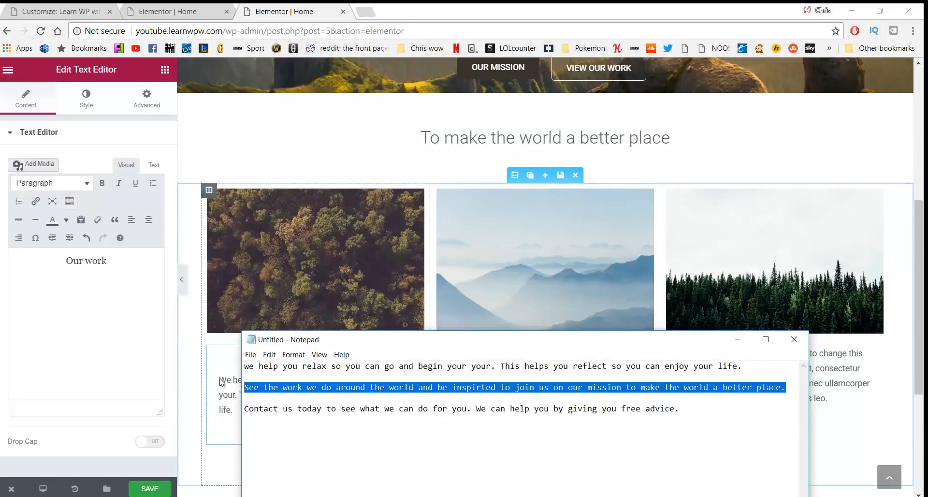
key(alt+Tab)
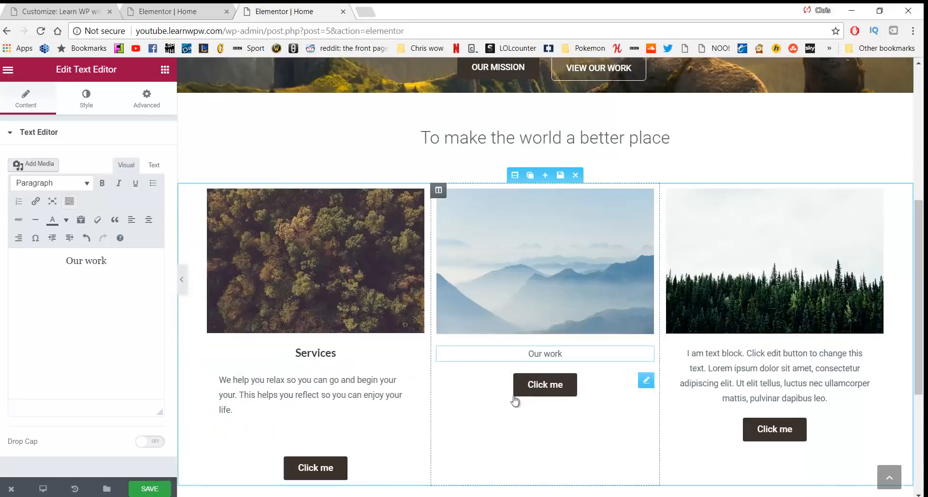
click(586, 357)
key(Return)
key(ctrl+v)
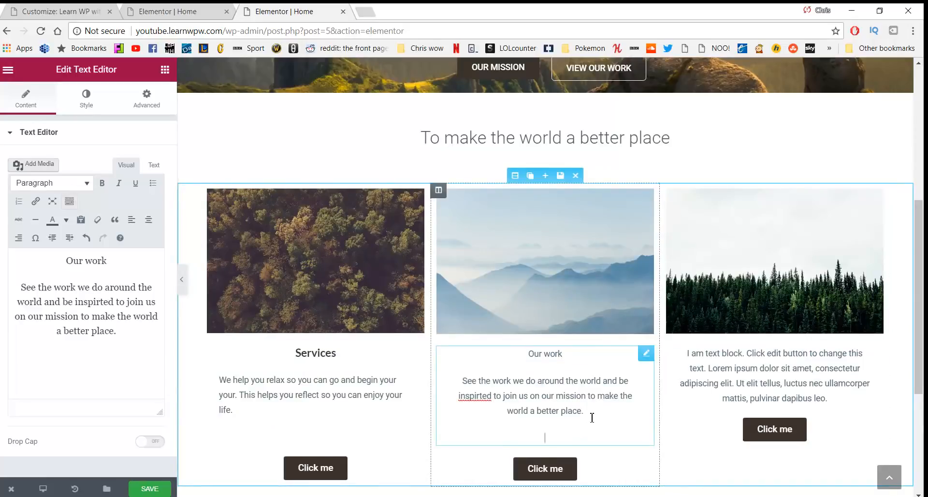
Correct 'inspirted' to 'inspired' and realign the Our work paragraph
drag(592, 417, 445, 391)
click(474, 396)
right_click(474, 399)
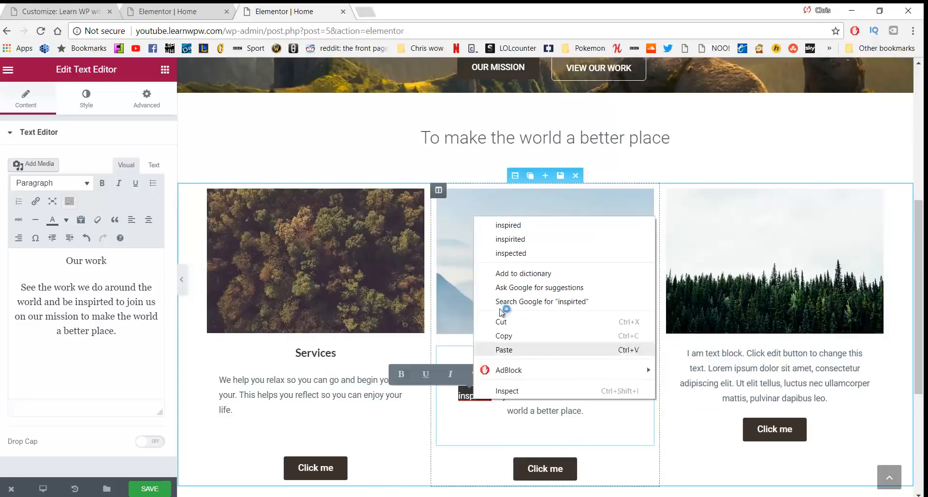
click(511, 225)
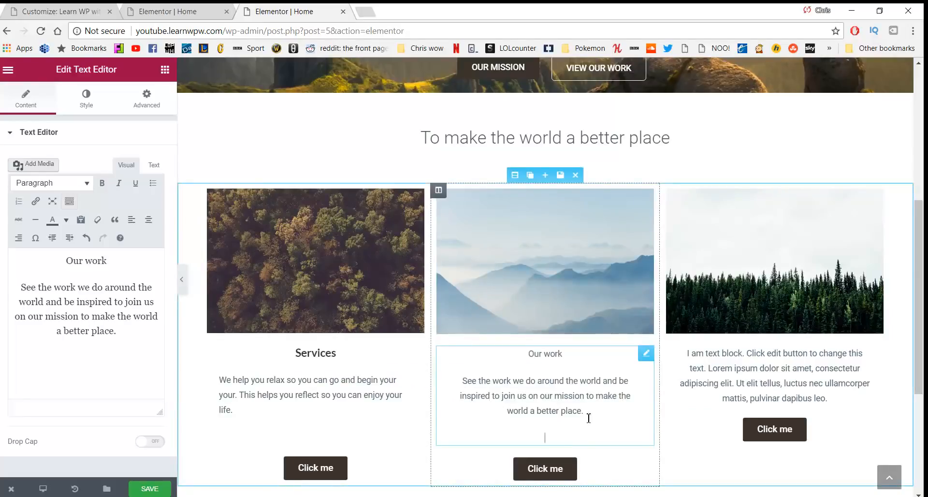
drag(588, 417, 429, 379)
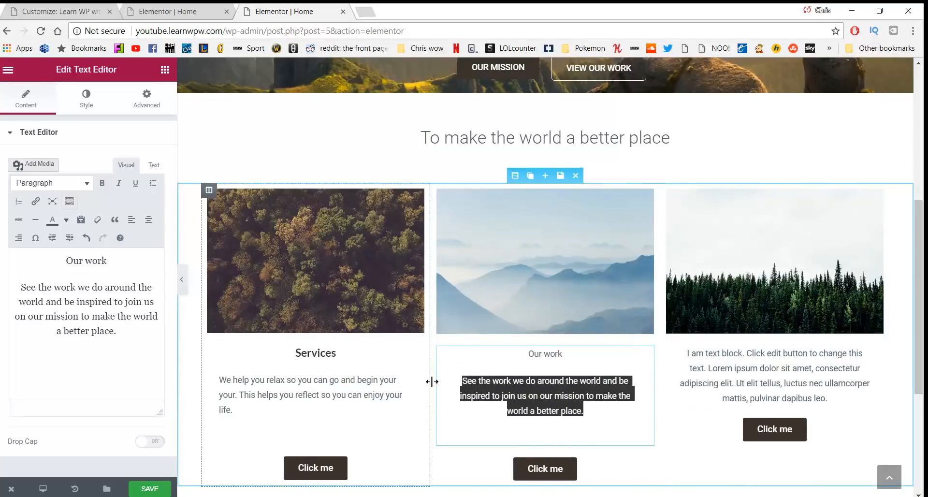
click(149, 219)
Re-centre the Services heading and its paragraph in the left column
drag(288, 390, 203, 373)
click(249, 407)
click(148, 220)
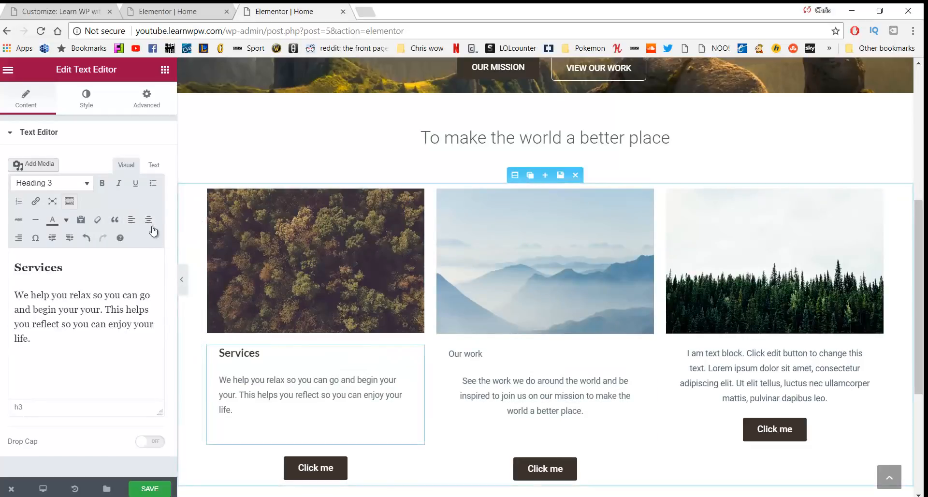
click(149, 222)
drag(265, 411, 213, 386)
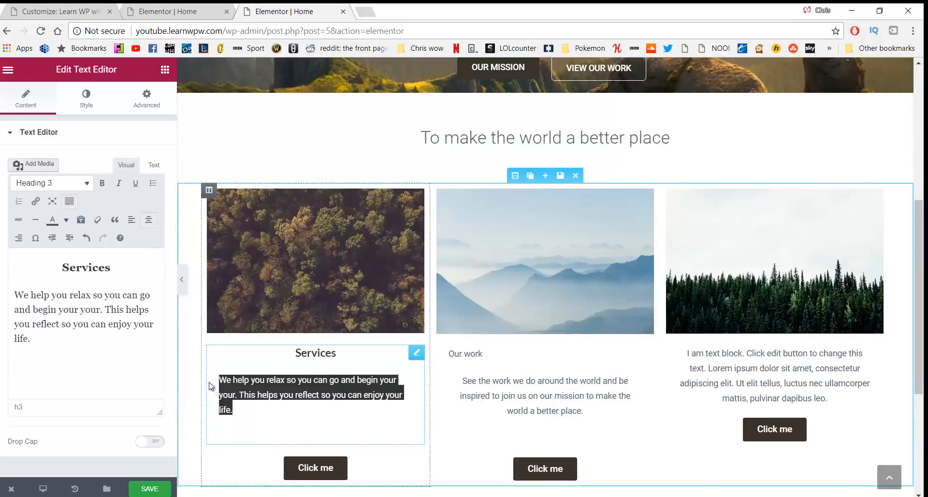
click(146, 221)
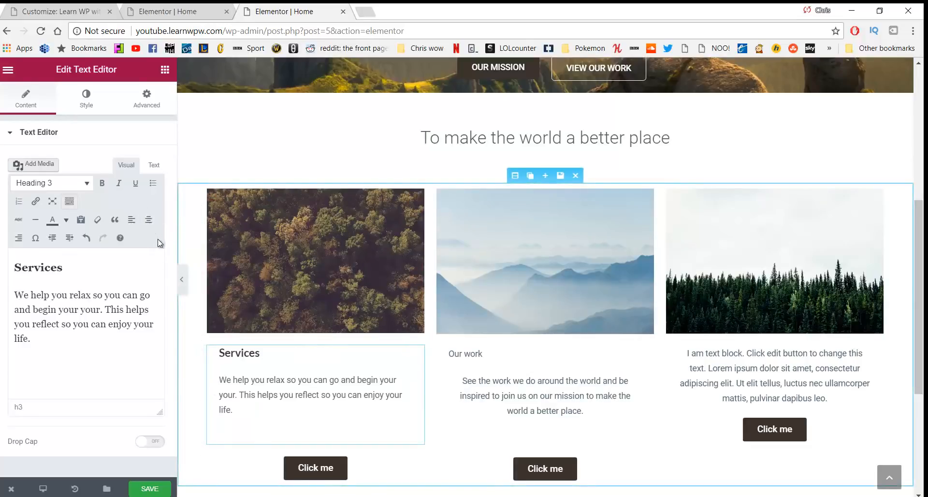
click(149, 220)
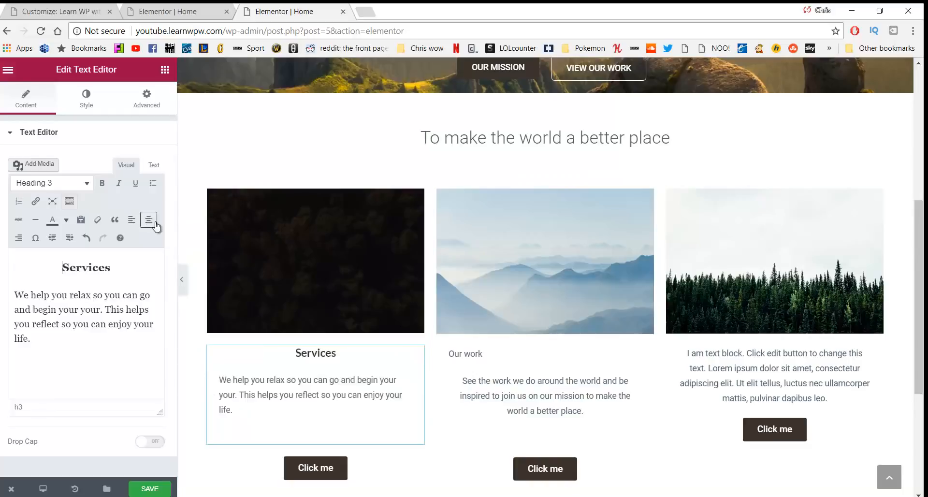
Centre the 'Our work' title, then select the contact paragraph in the Notepad notes
drag(483, 353, 448, 354)
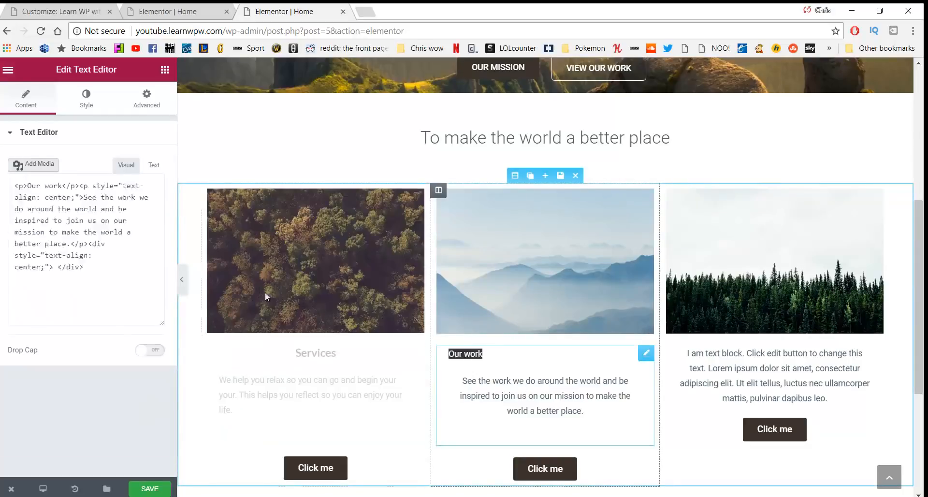
click(149, 221)
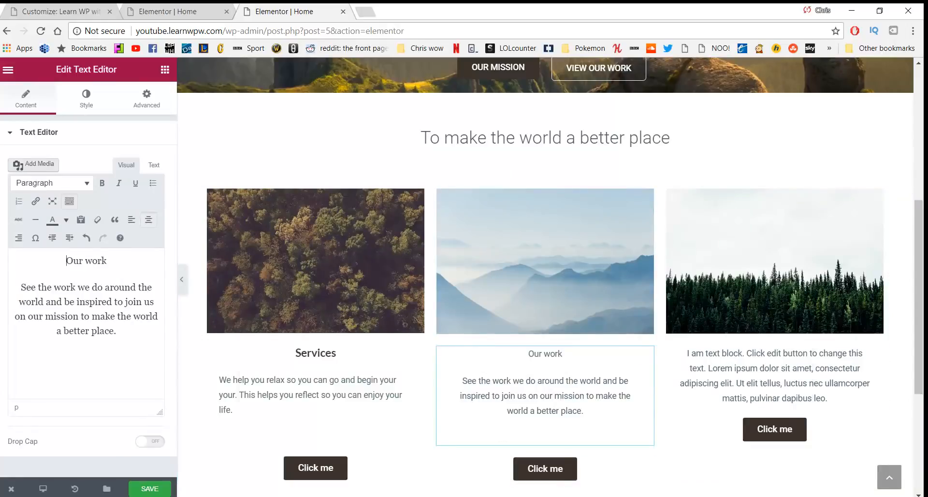
click(418, 496)
drag(725, 411, 241, 432)
key(ctrl+c)
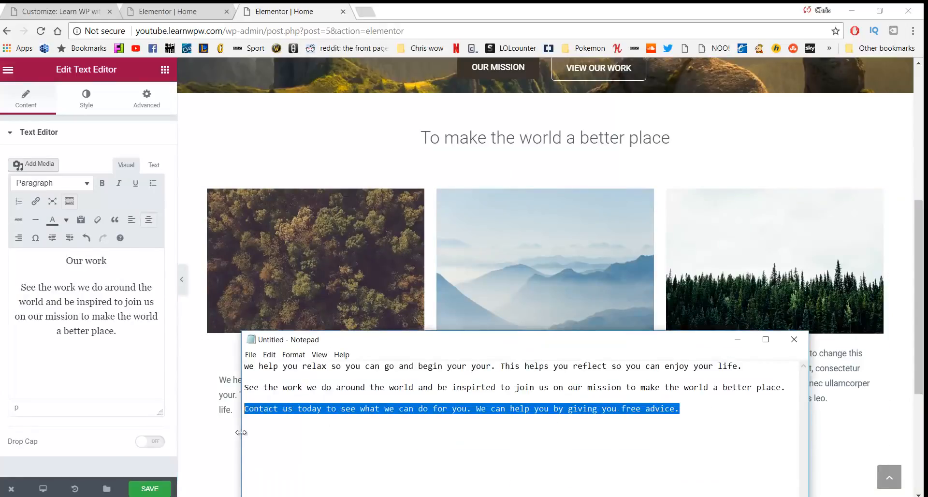
Replace the right column's placeholder with a left-aligned 'Contact us' line above the pasted contact paragraph
click(820, 397)
drag(828, 398, 646, 354)
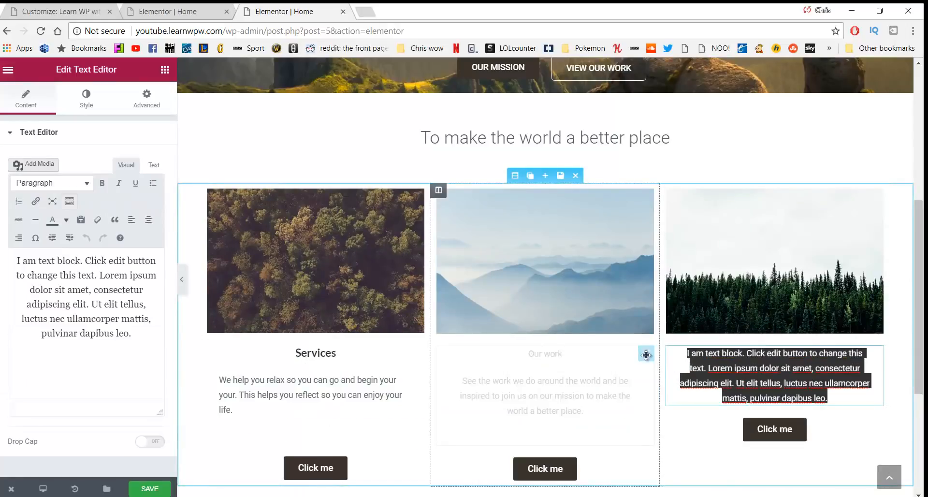
text(Contact us)
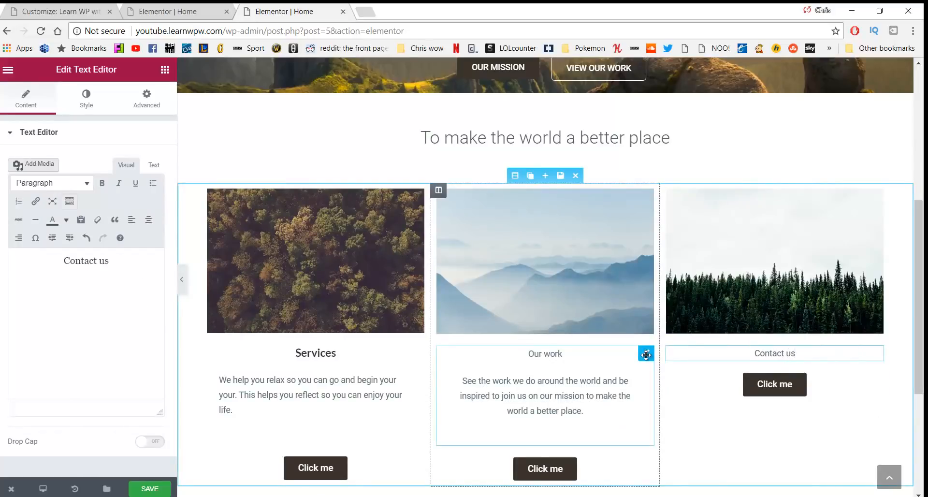
key(Return)
key(ctrl+v)
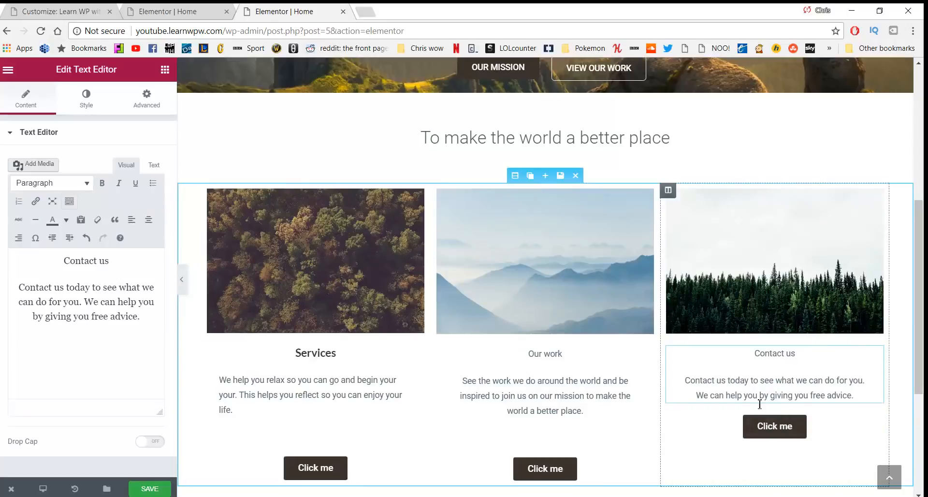
click(154, 228)
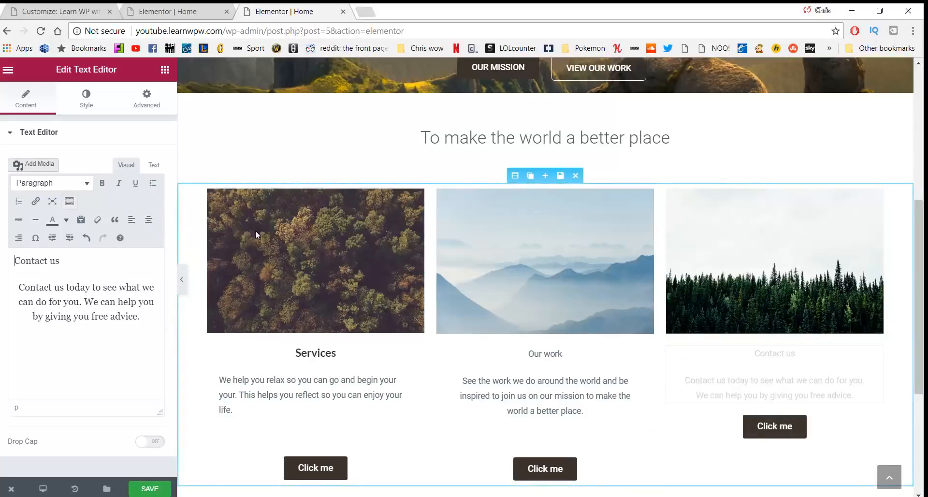
key(Return)
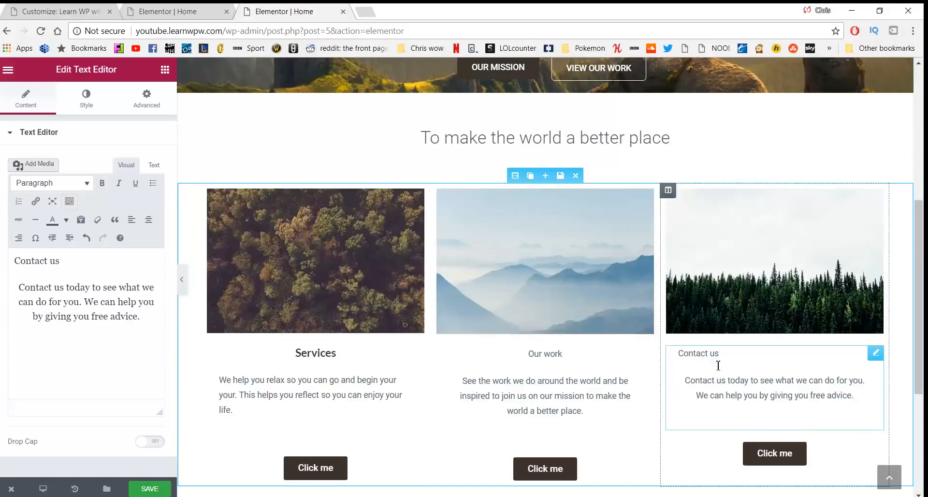
Make the 'Contact us' title a centred Heading 3
drag(719, 366, 661, 351)
click(750, 369)
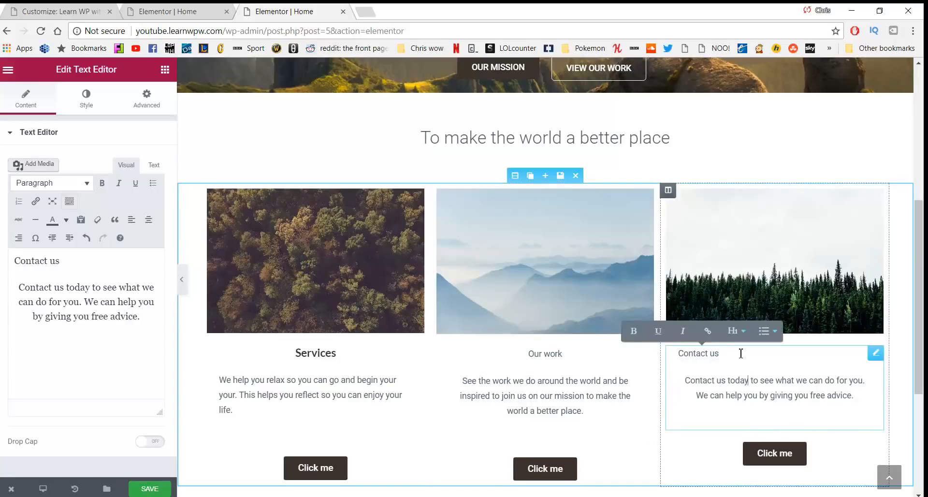
drag(741, 354, 673, 353)
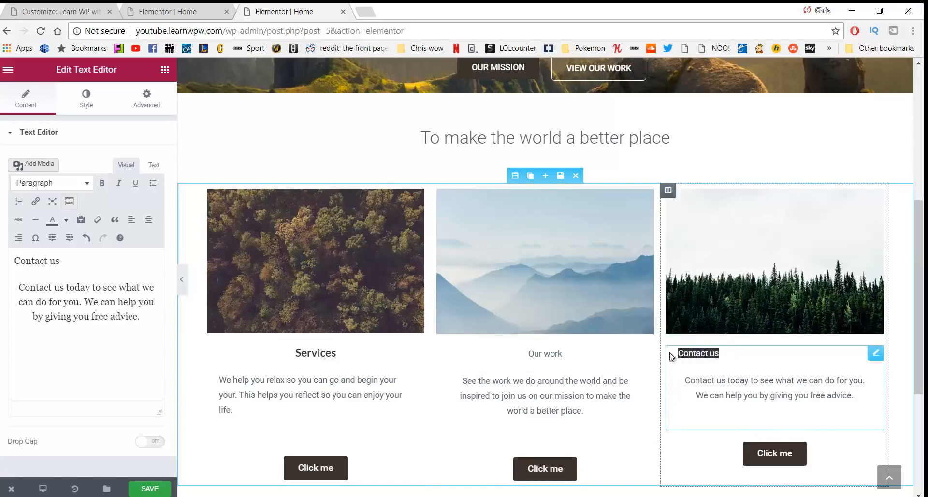
click(83, 182)
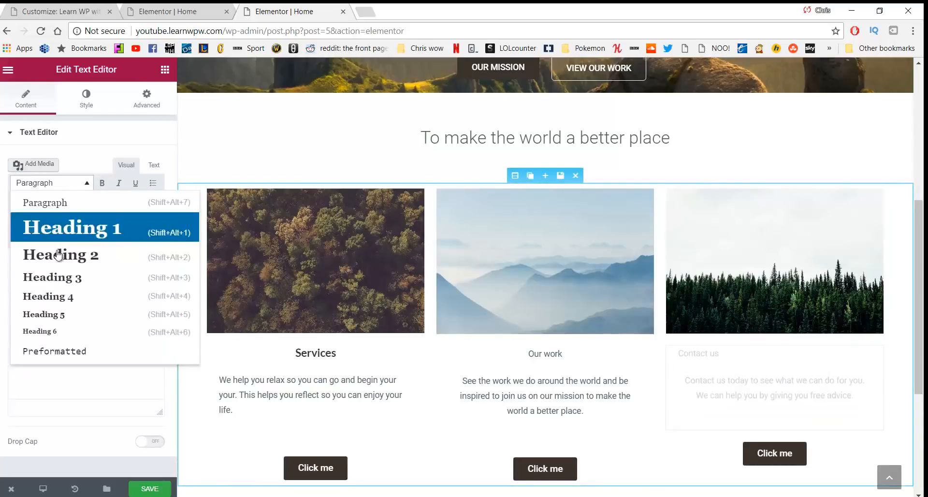
click(58, 282)
drag(739, 361, 464, 343)
click(149, 219)
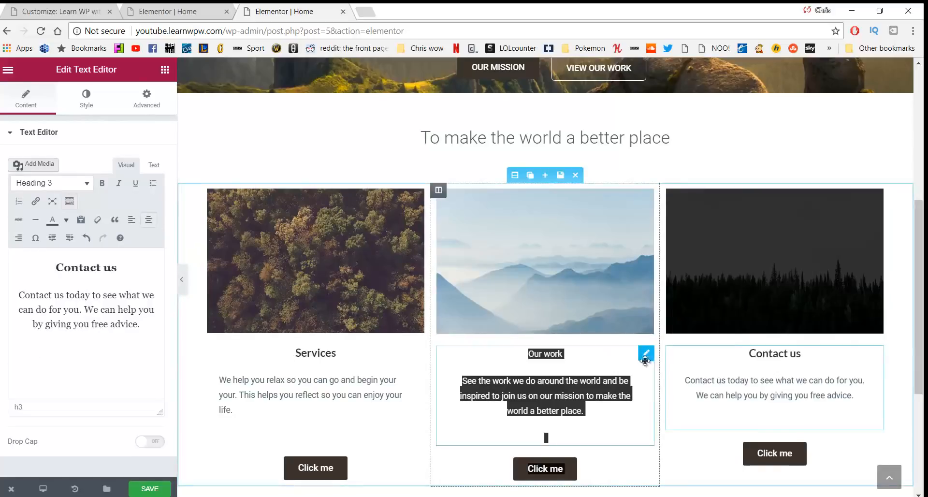
Undo the accidental move of the Our work block and make 'Our work' a Heading 3
drag(645, 360, 589, 359)
key(ctrl+z)
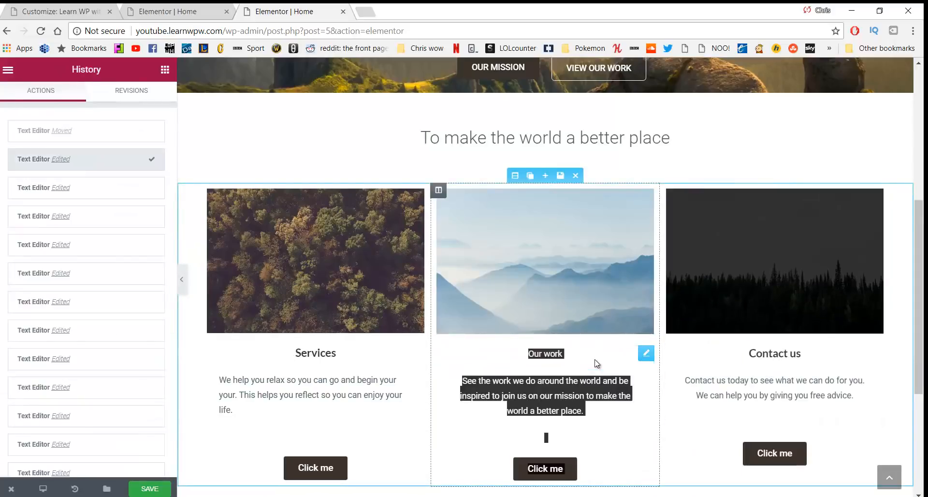
click(580, 369)
drag(573, 358, 520, 358)
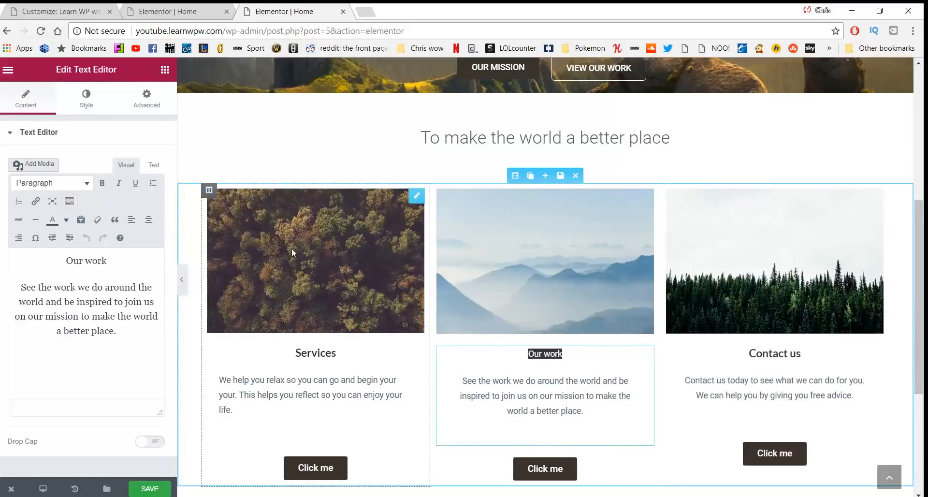
click(51, 183)
click(53, 277)
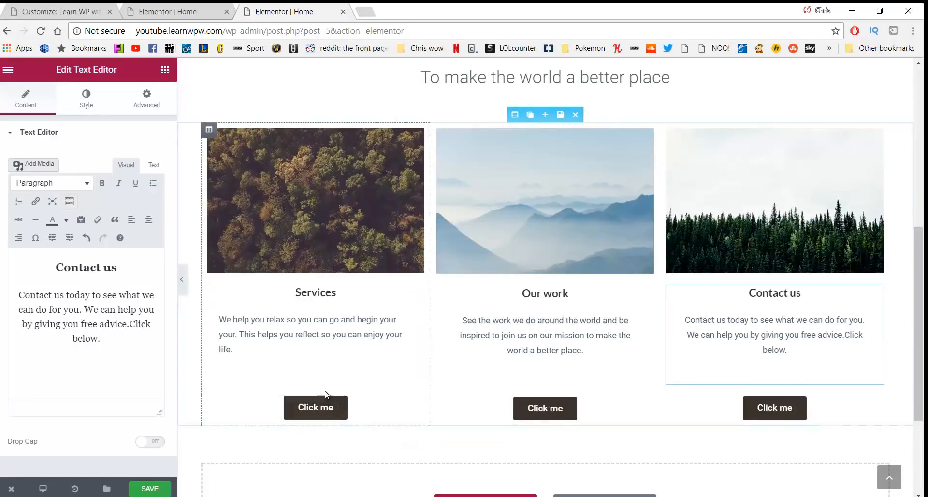
Relabel the Services column's 'Click me' button as 'Our services'
scroll(667, 386, down, 1)
scroll(667, 384, up, 2)
scroll(662, 381, down, 1)
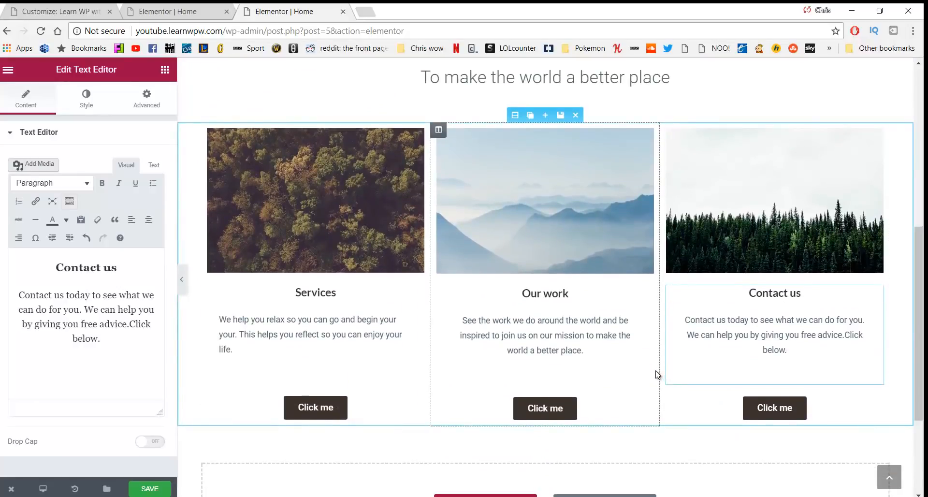
scroll(657, 374, down, 1)
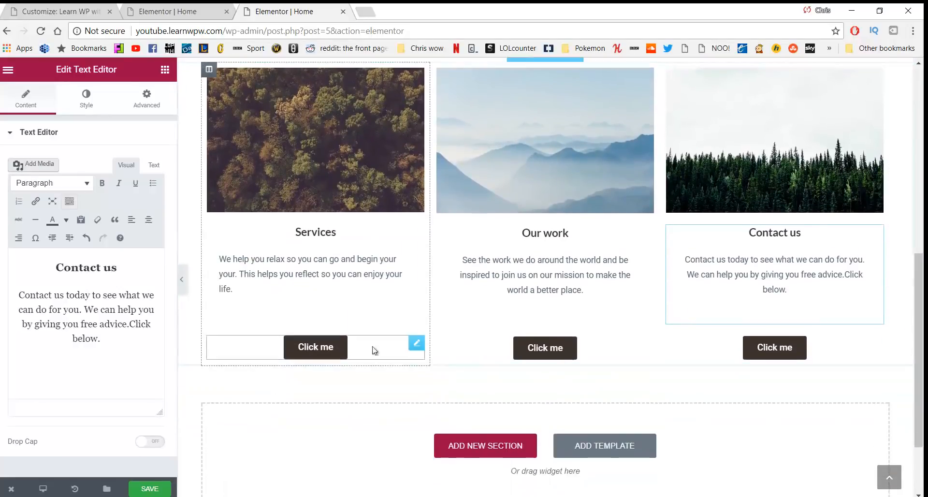
click(309, 346)
drag(125, 199, 58, 201)
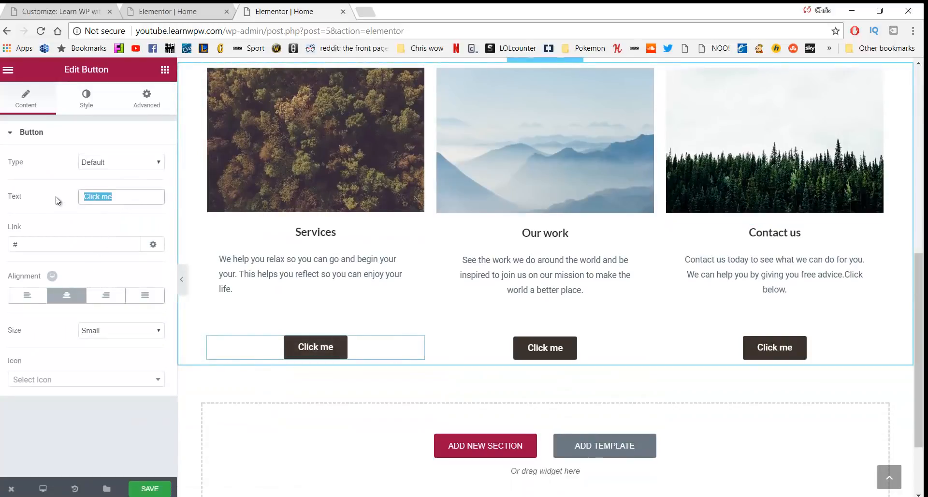
text(Our serv)
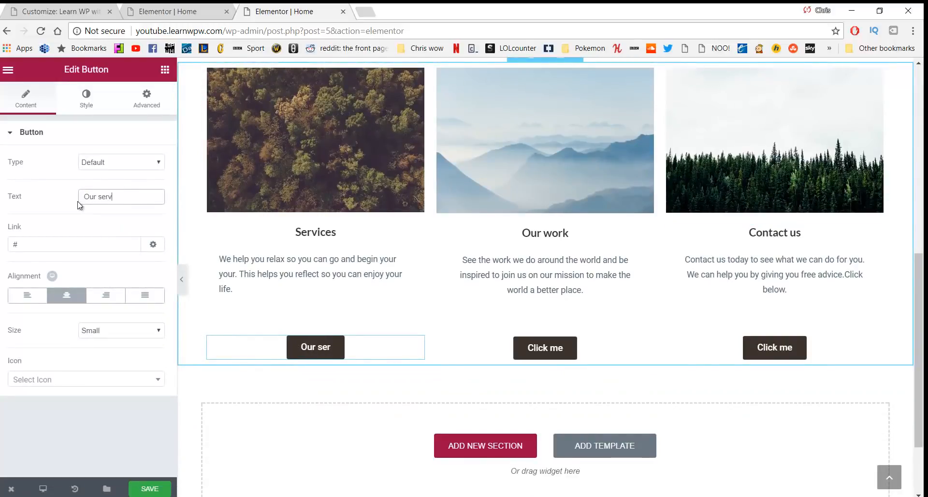
text(ices)
Change that button's link from '#' to /services
click(90, 251)
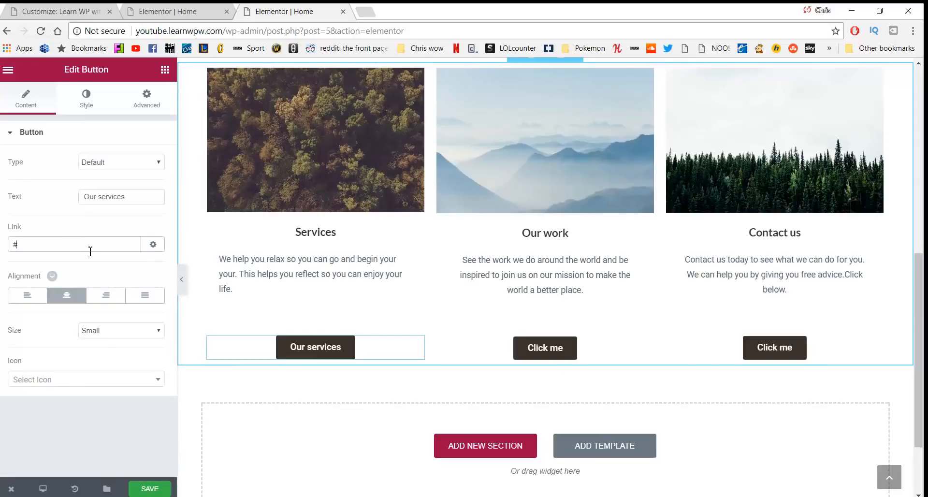
key(BackSpace)
text(/services)
scroll(302, 268, up, 9)
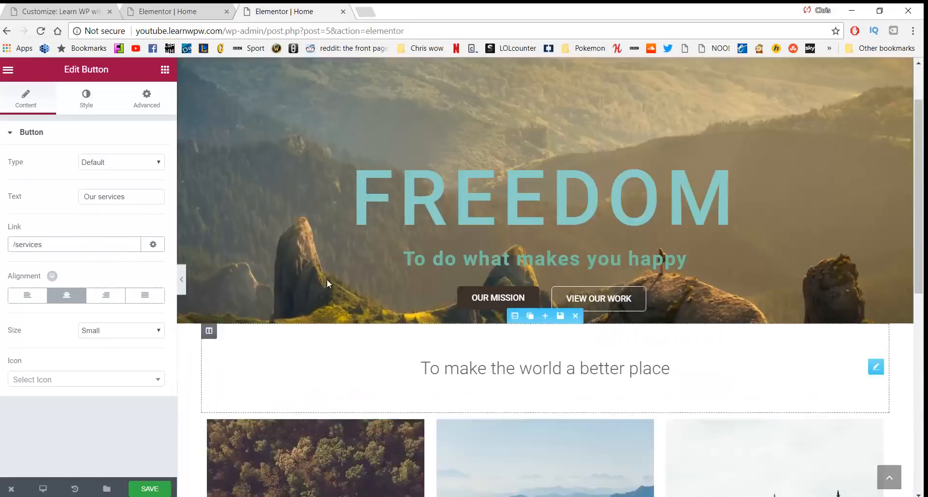
scroll(508, 300, down, 10)
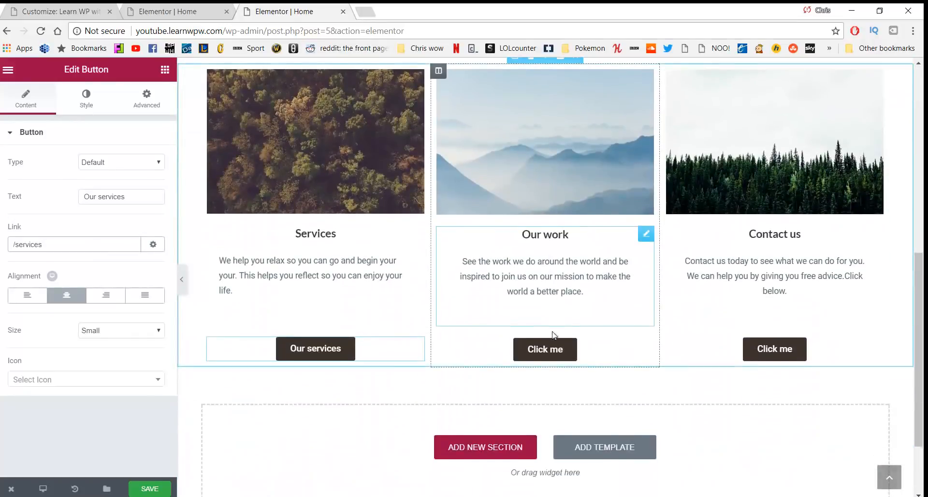
Relabel the middle column's button as 'Our Work'
click(545, 348)
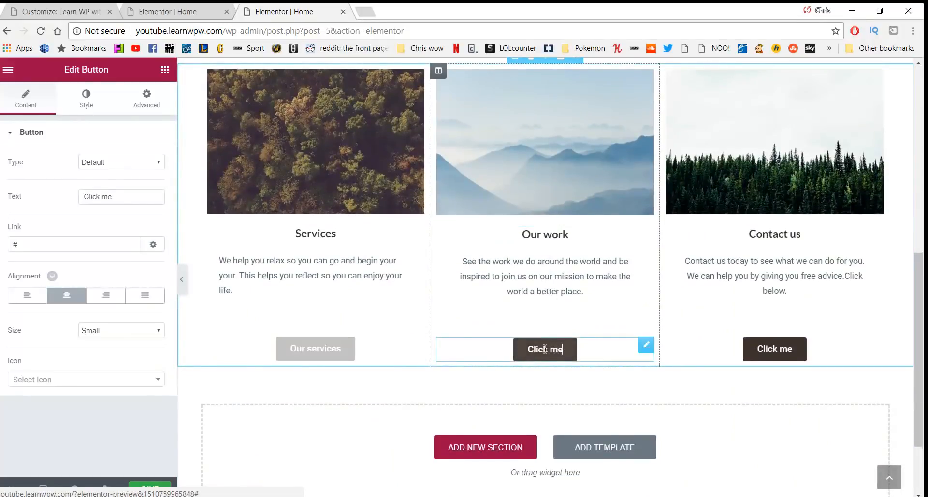
triple_click(86, 196)
text(Our work)
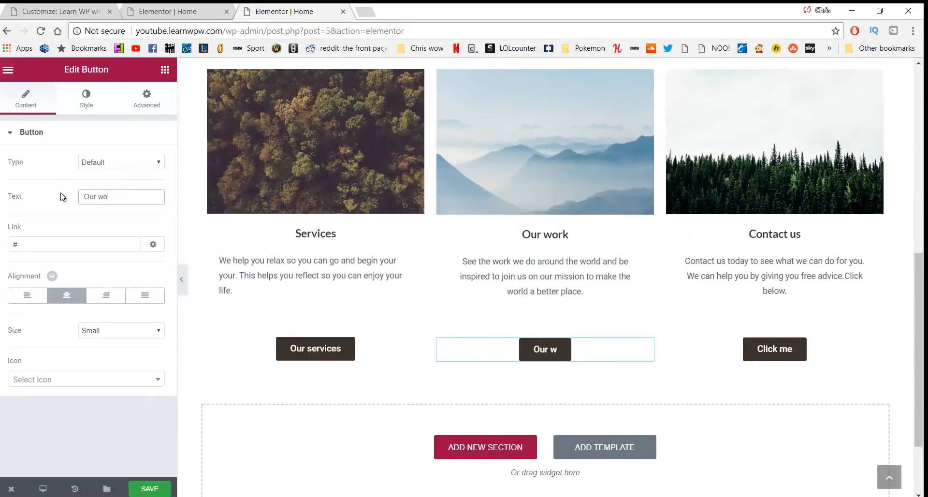
key(BackSpace)
key(BackSpace)
key(BackSpace)
key(BackSpace)
text(Work)
Capitalise the left button to 'Our Services' and link the Our Work button to /our-work
click(294, 348)
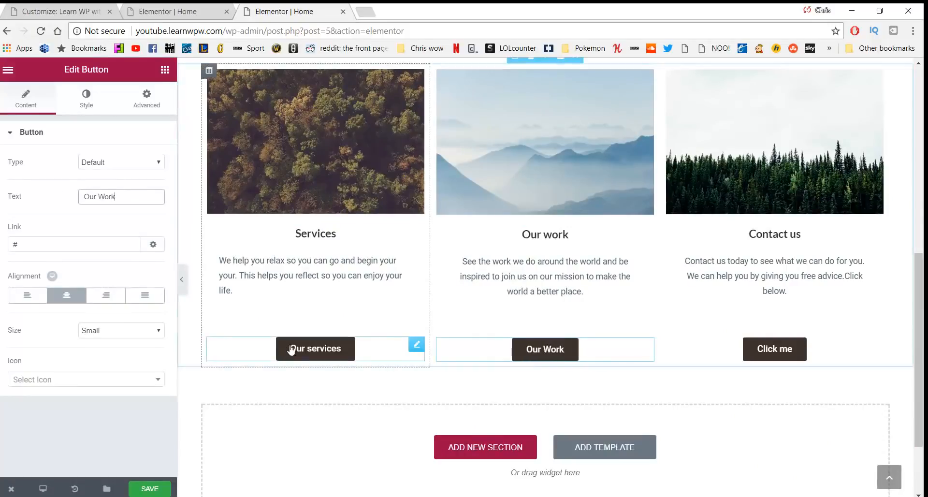
click(316, 348)
key(BackSpace)
text(S)
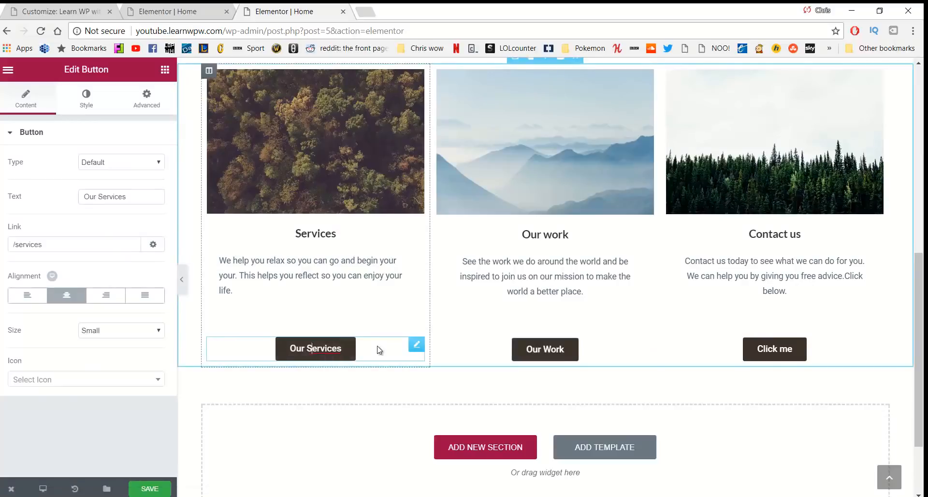
click(535, 348)
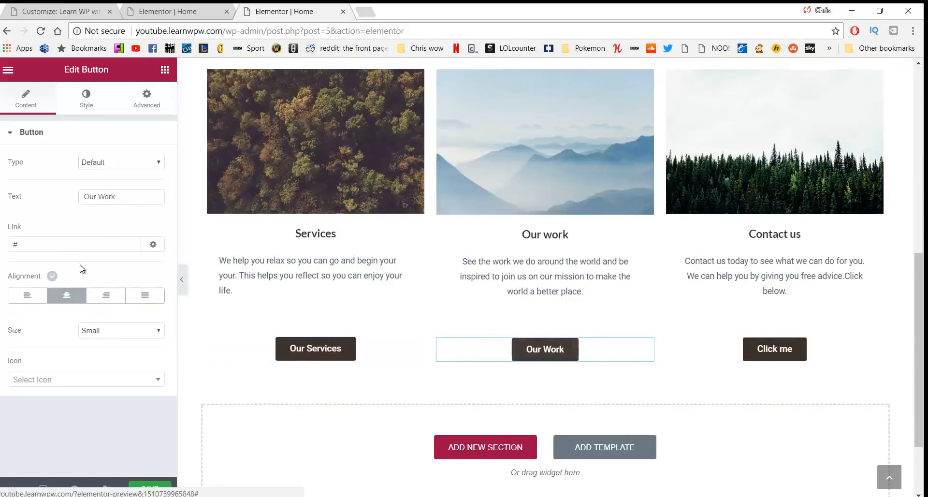
key(BackSpace)
text(/our-work)
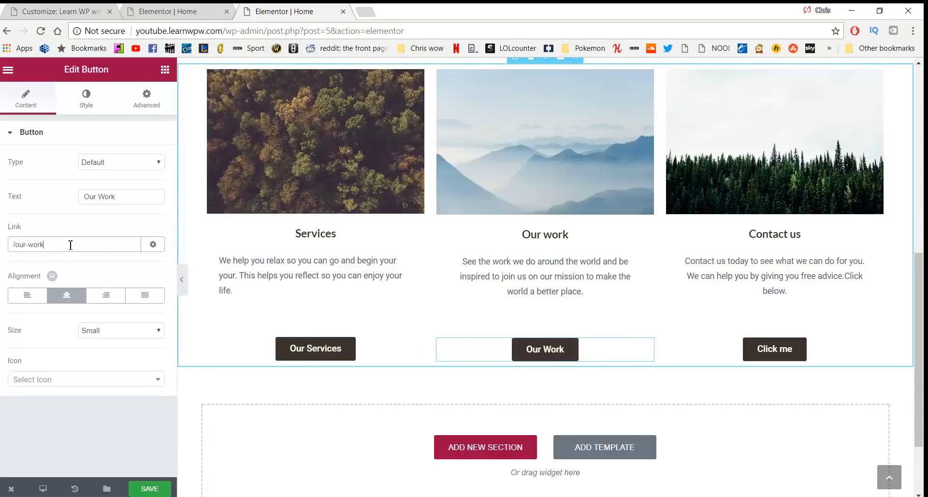
Relabel the right column's button as 'Contact Us'
click(771, 349)
drag(143, 197, 48, 215)
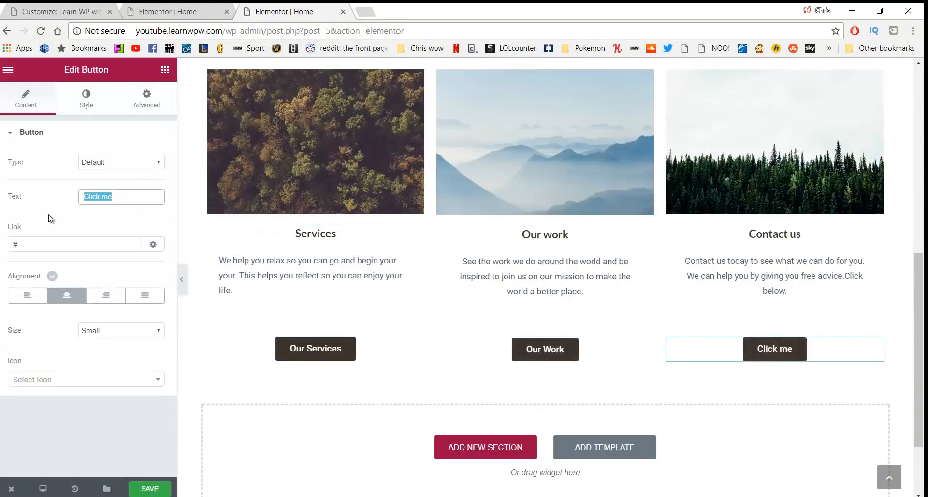
text(Contact Us)
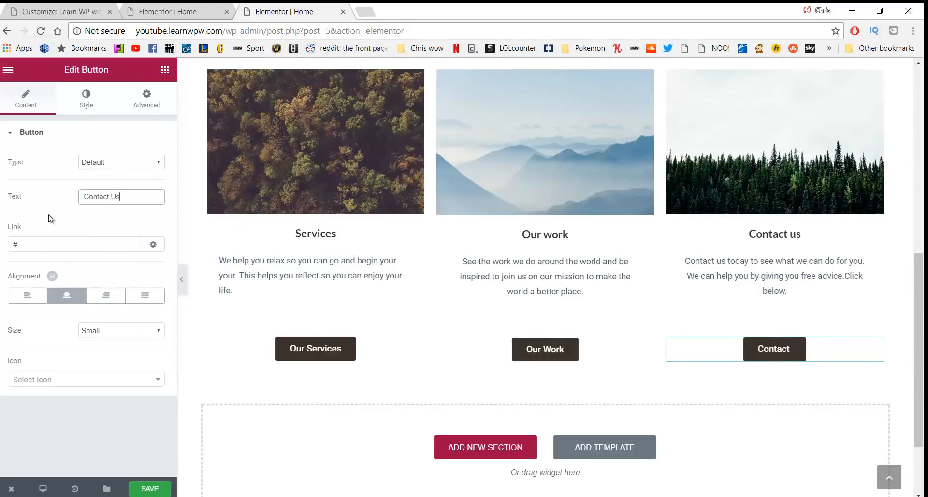
click(62, 244)
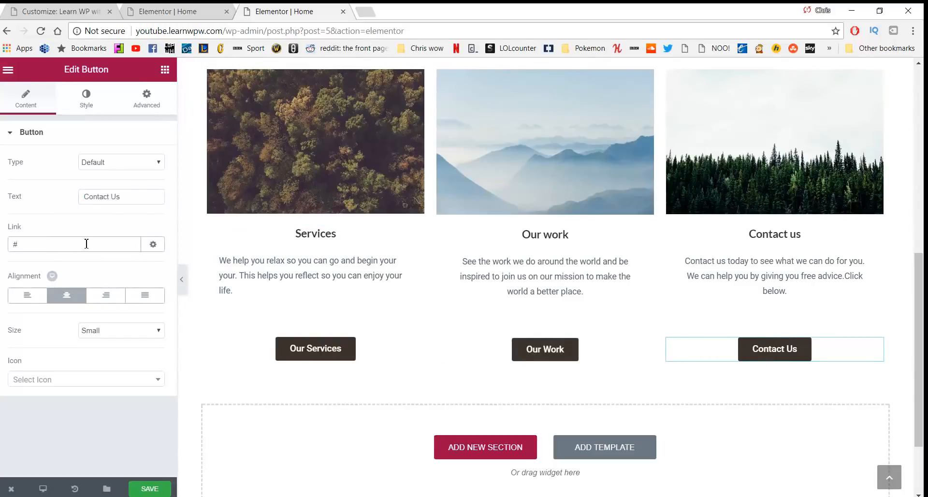
scroll(355, 238, up, 8)
Move the mountain image widget to the top of the Our work column
scroll(686, 181, down, 6)
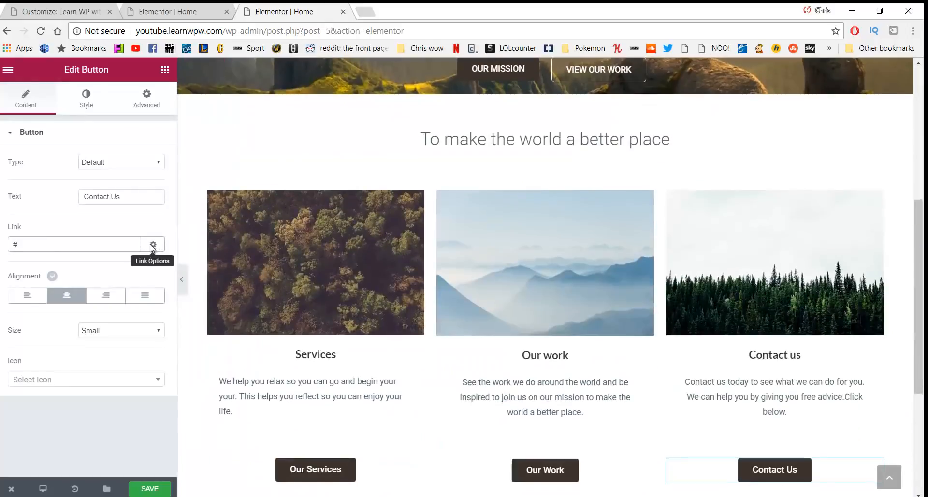
scroll(685, 181, up, 6)
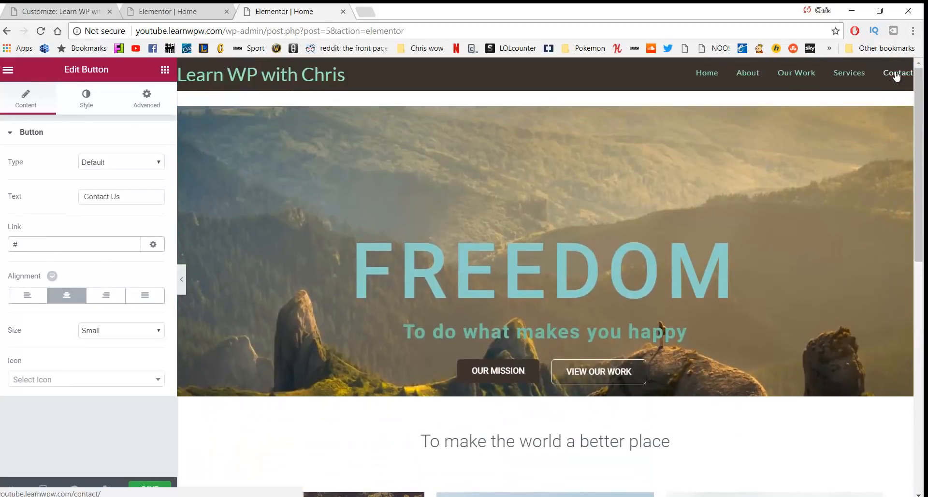
scroll(657, 484, down, 5)
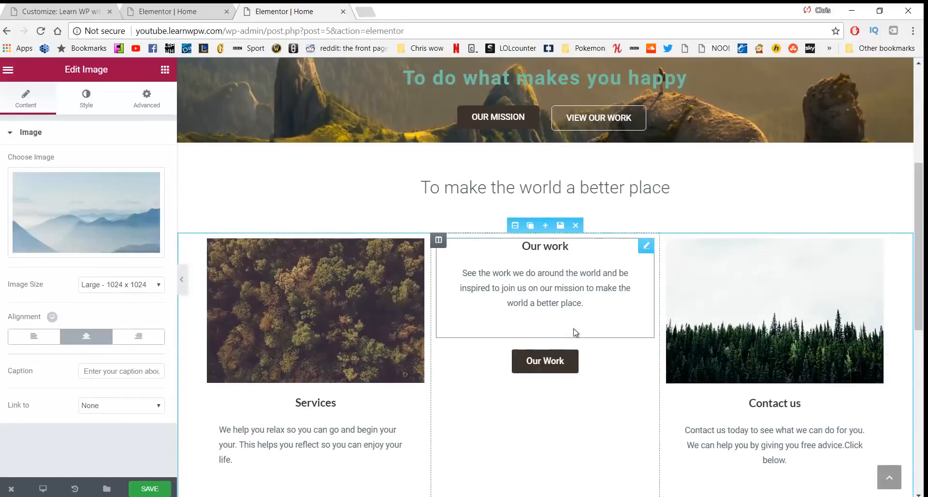
scroll(643, 348, down, 4)
drag(716, 362, 511, 203)
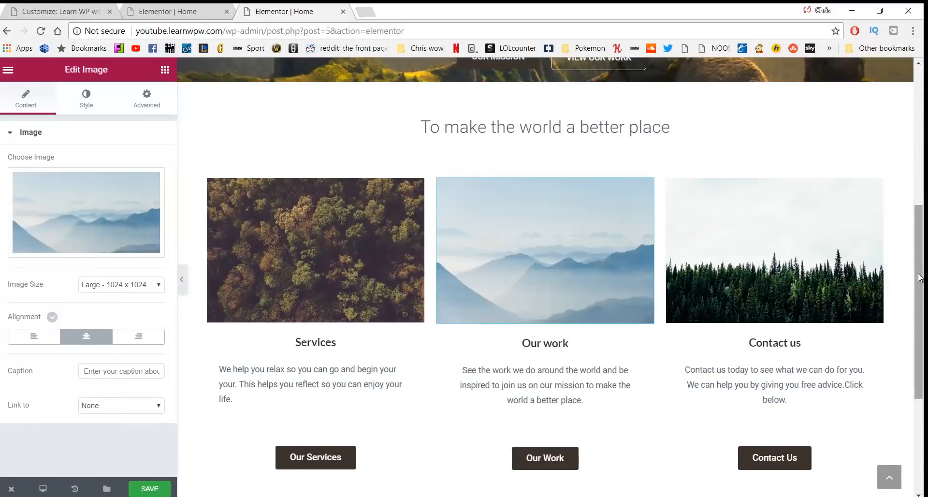
drag(921, 281, 922, 77)
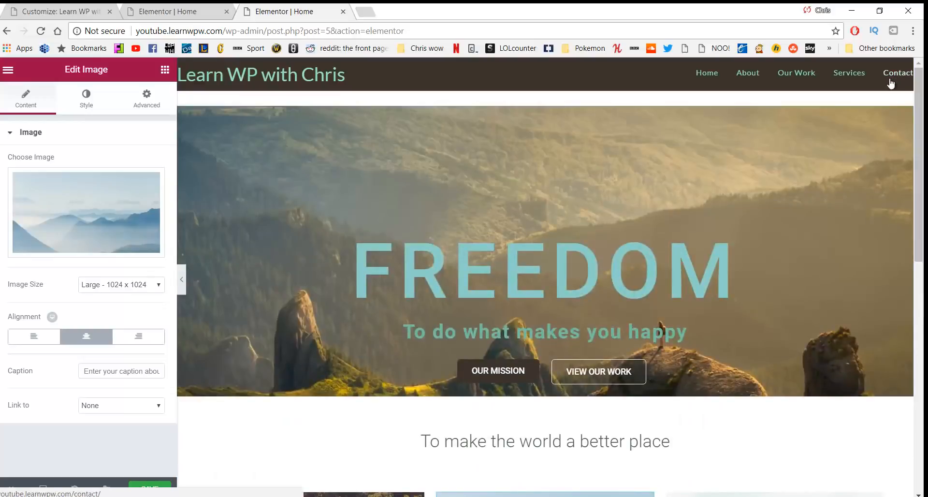
scroll(633, 477, down, 2)
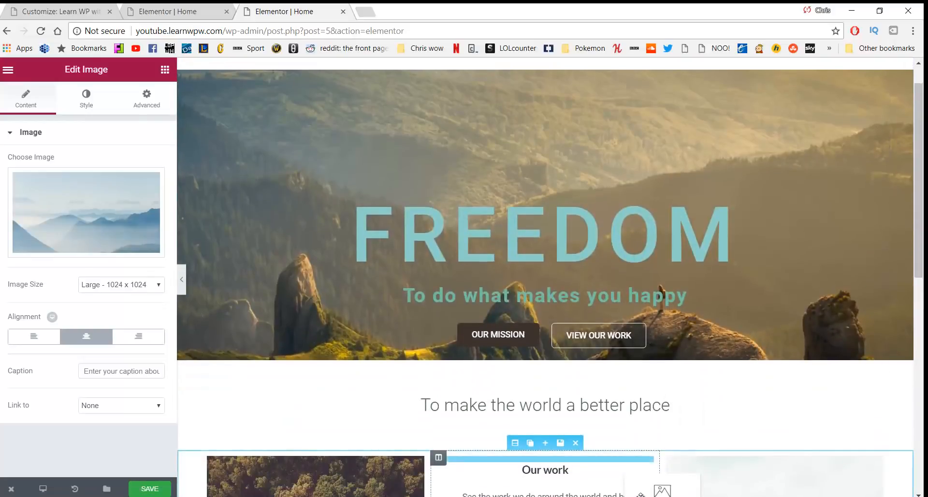
drag(633, 477, 616, 412)
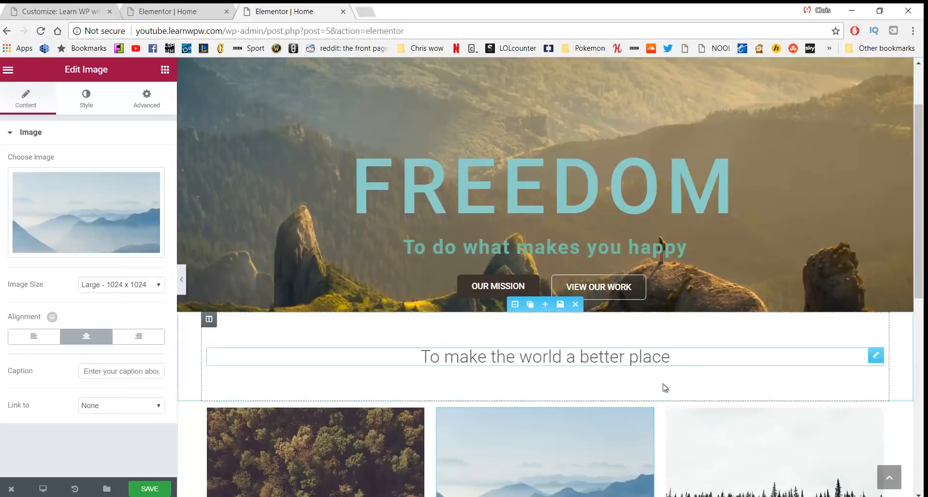
scroll(325, 349, down, 1)
scroll(325, 349, down, 3)
scroll(684, 325, down, 2)
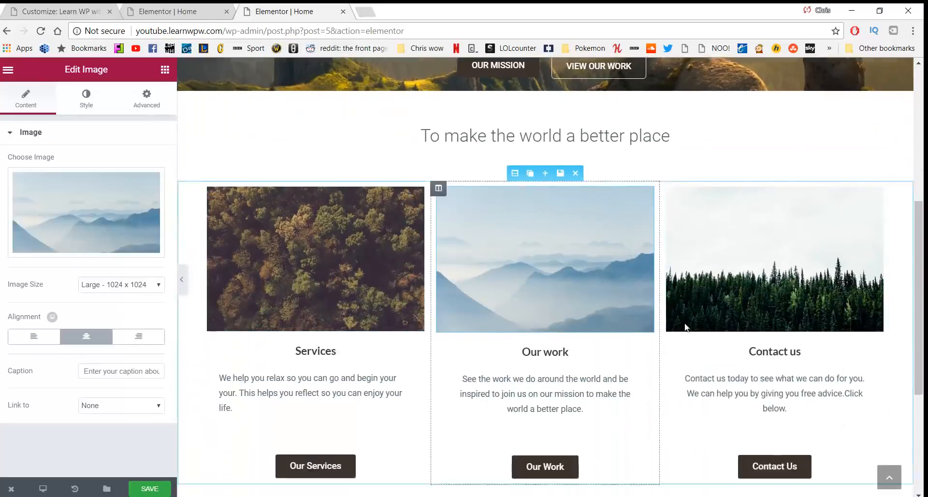
Link the Contact Us button to /contact and save the page
click(770, 380)
click(78, 244)
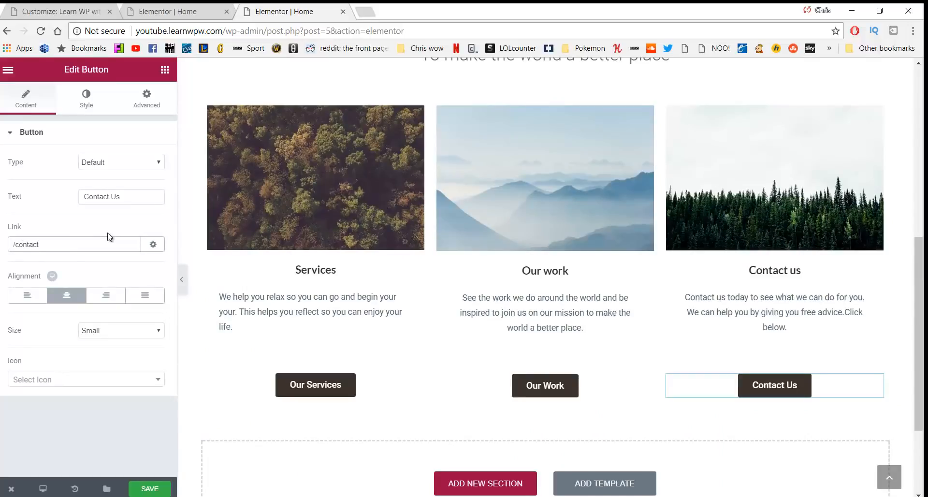
click(156, 492)
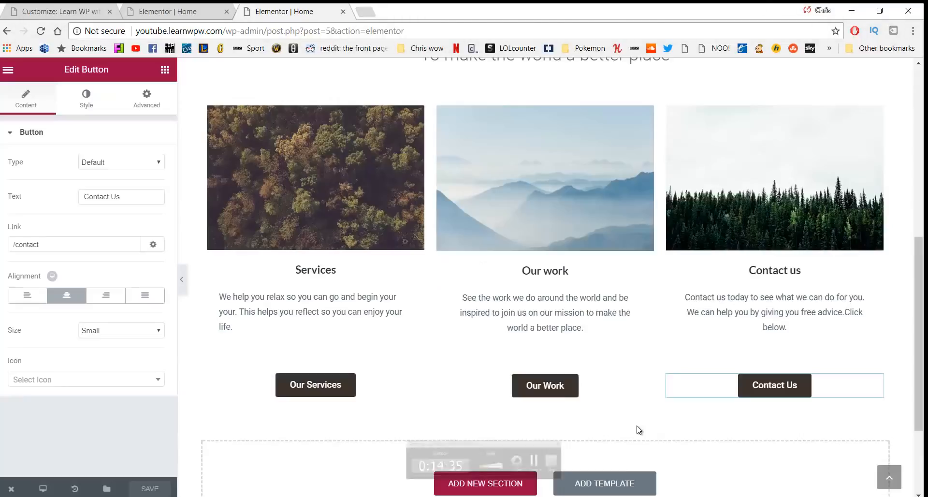
scroll(486, 409, up, 1)
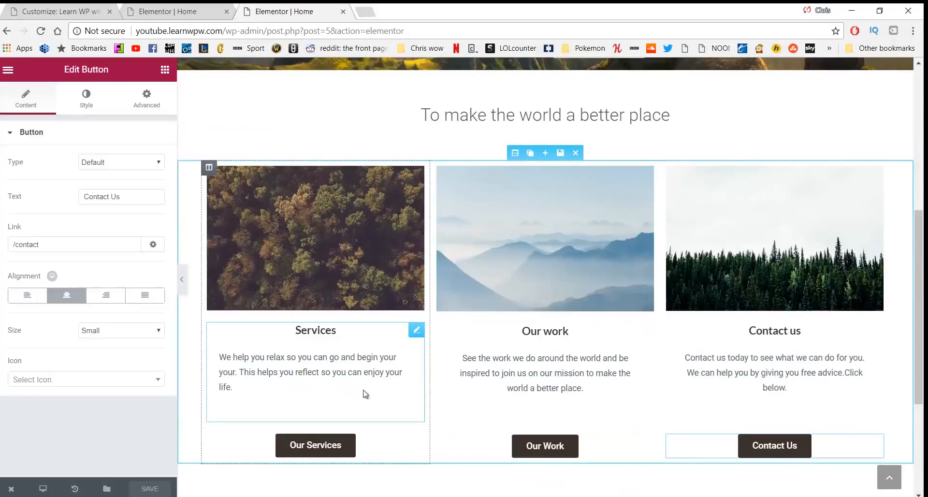
scroll(482, 297, down, 3)
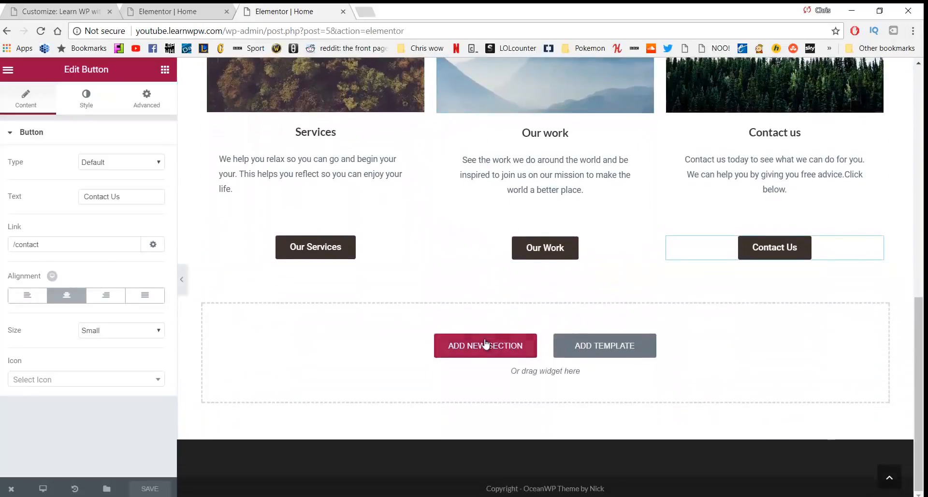
Add a two-column section below the buttons with a very light grey background colour
click(484, 347)
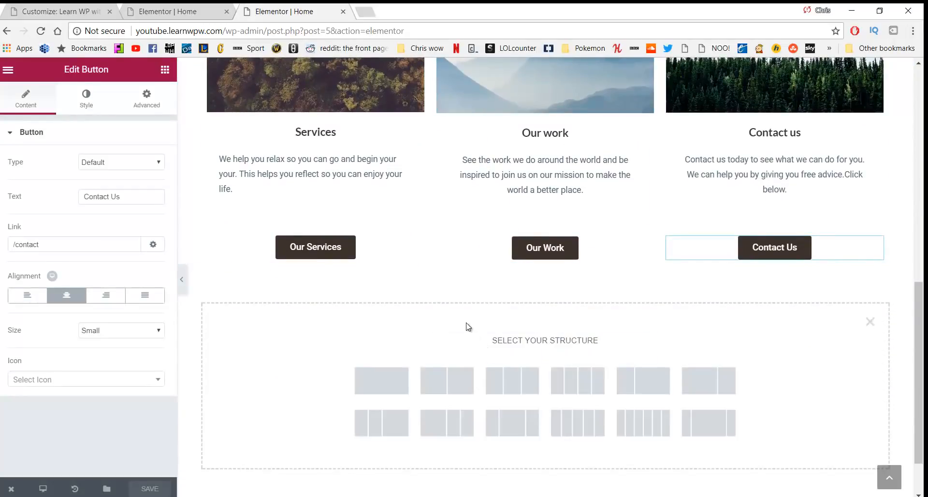
click(457, 381)
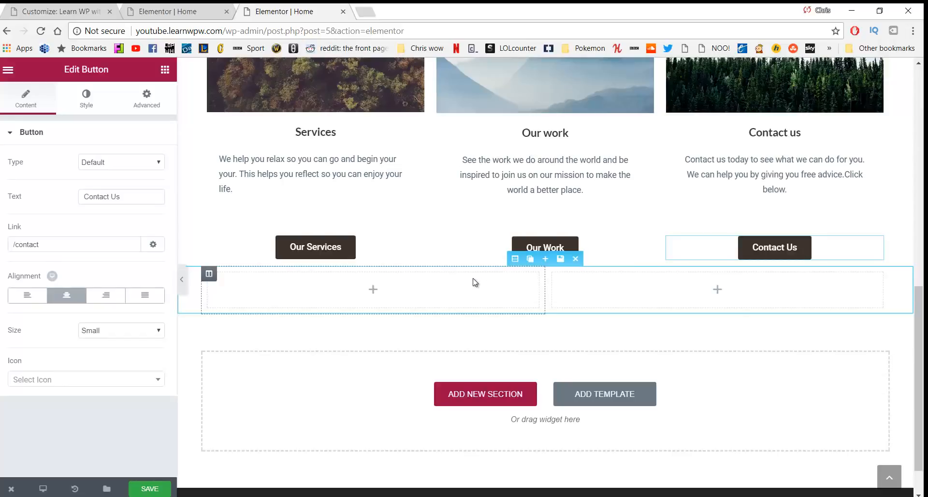
click(515, 259)
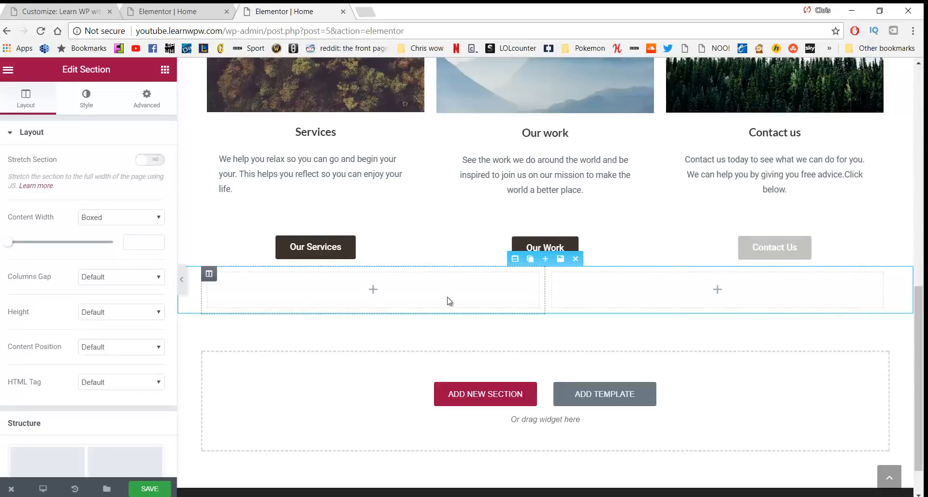
click(88, 102)
click(92, 199)
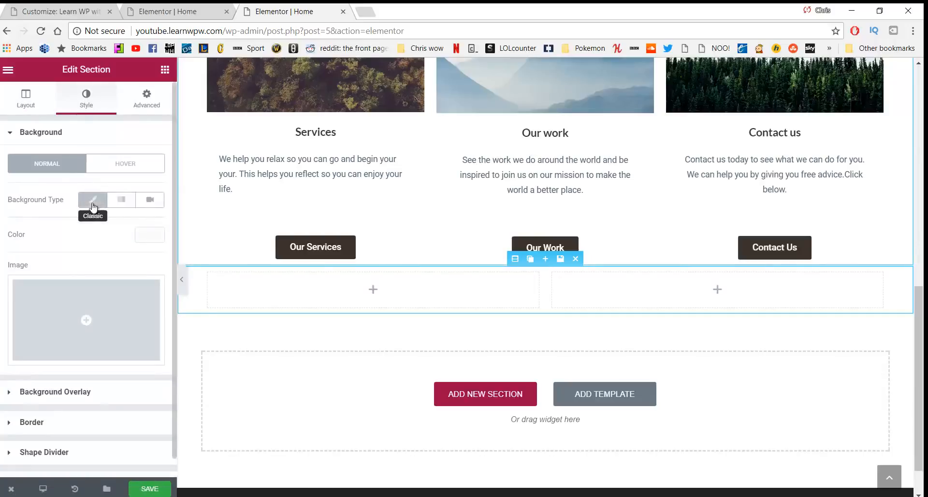
click(139, 237)
drag(43, 267, 7, 254)
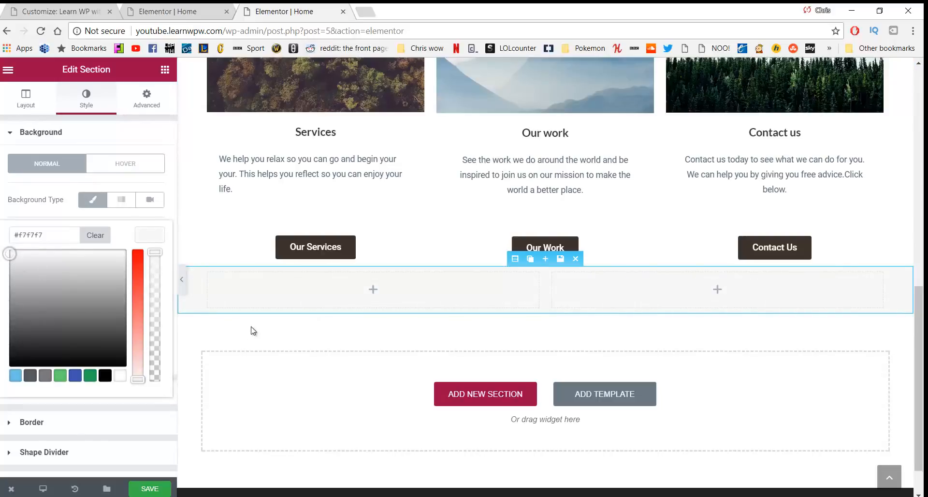
Give the section a 50 px top margin and 40 px top and bottom padding
click(143, 108)
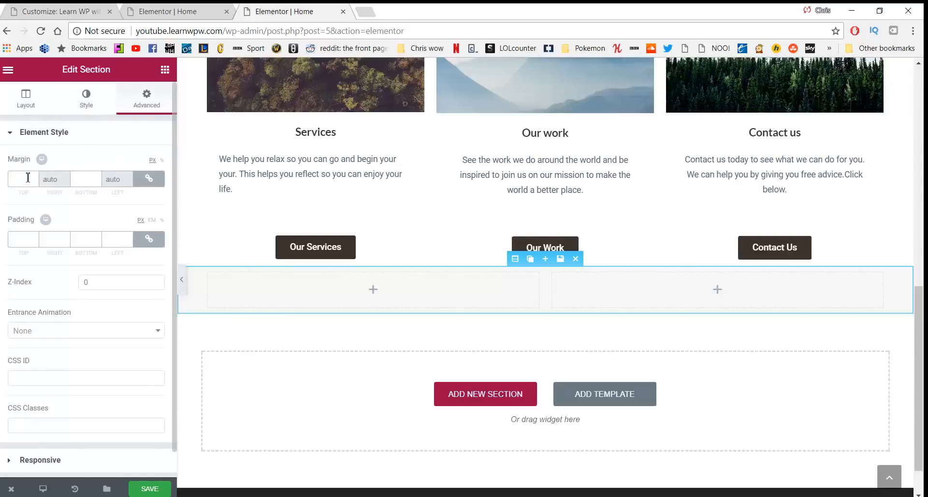
click(146, 182)
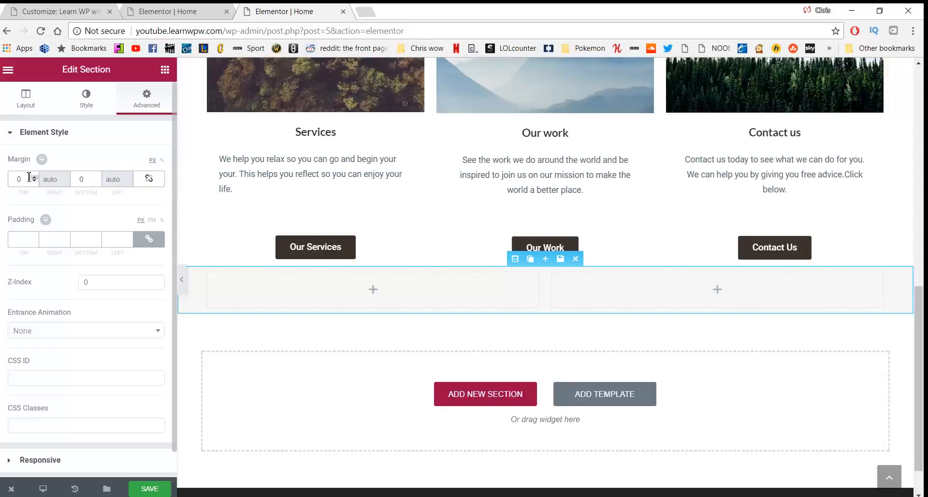
text(50)
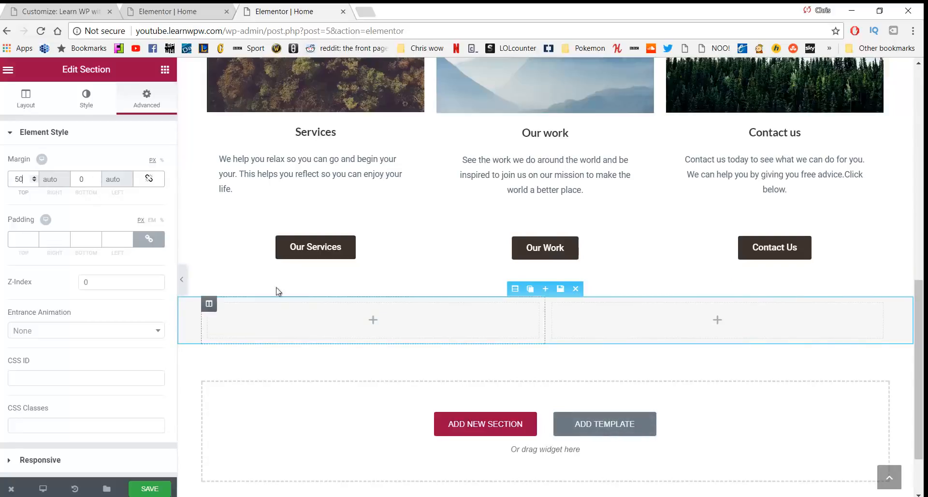
click(149, 239)
text(40)
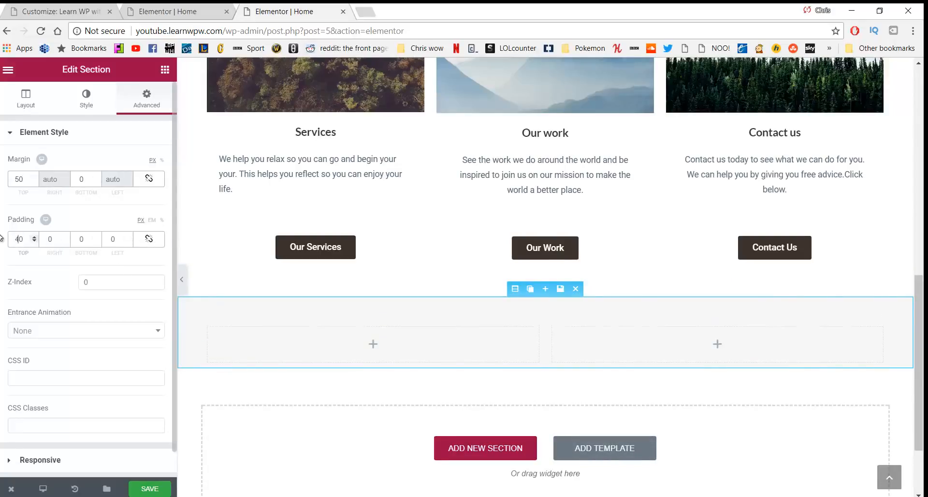
click(102, 246)
text(4)
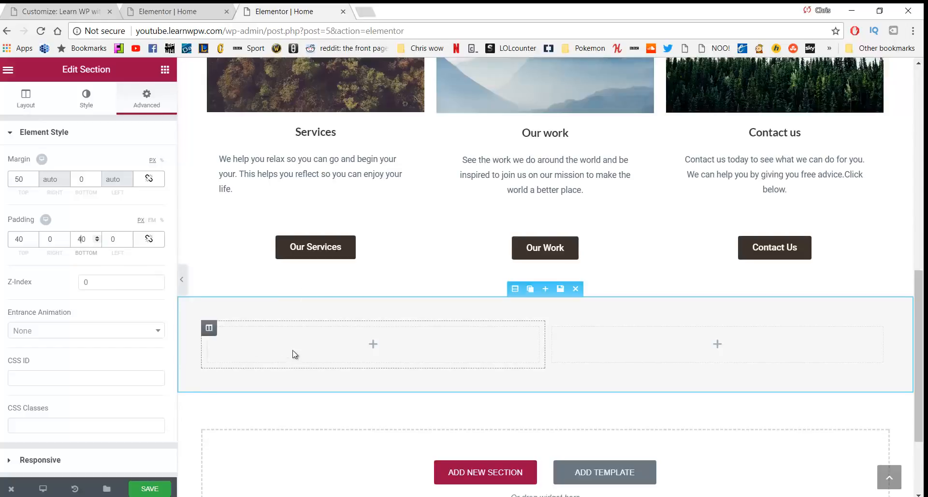
Add a Heading widget titled 'Our Work' to the grey section's left column
click(165, 69)
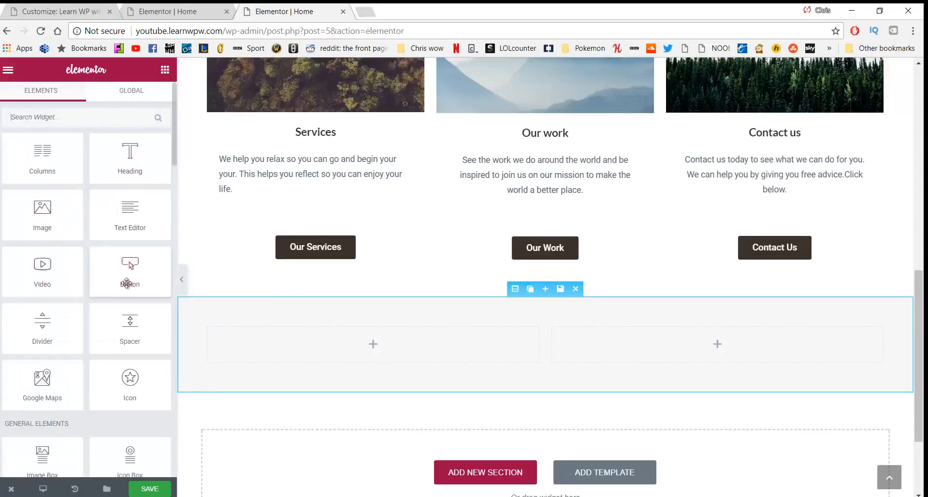
drag(132, 152, 294, 338)
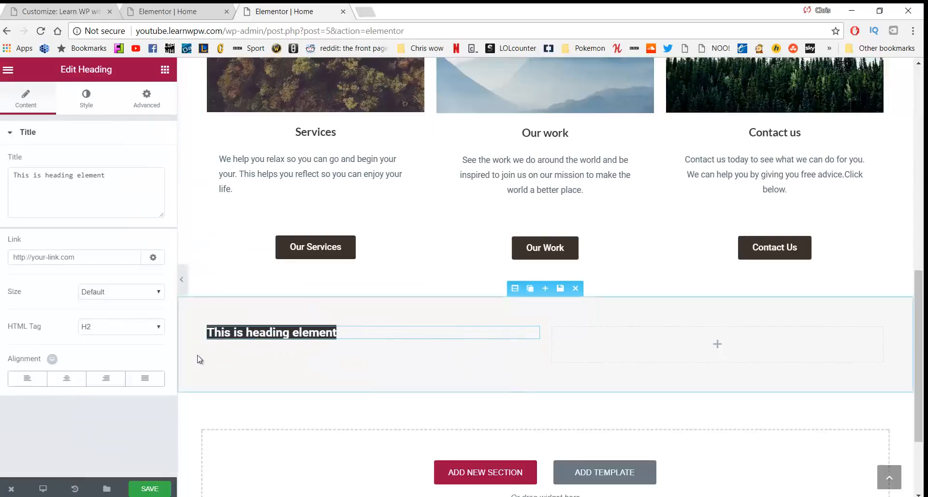
scroll(199, 358, down, 3)
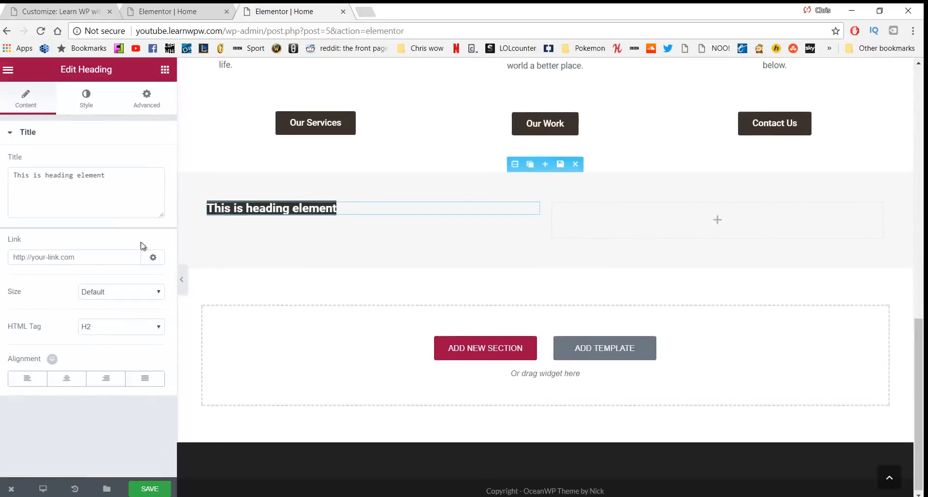
drag(120, 190, 1, 208)
text(qur Work)
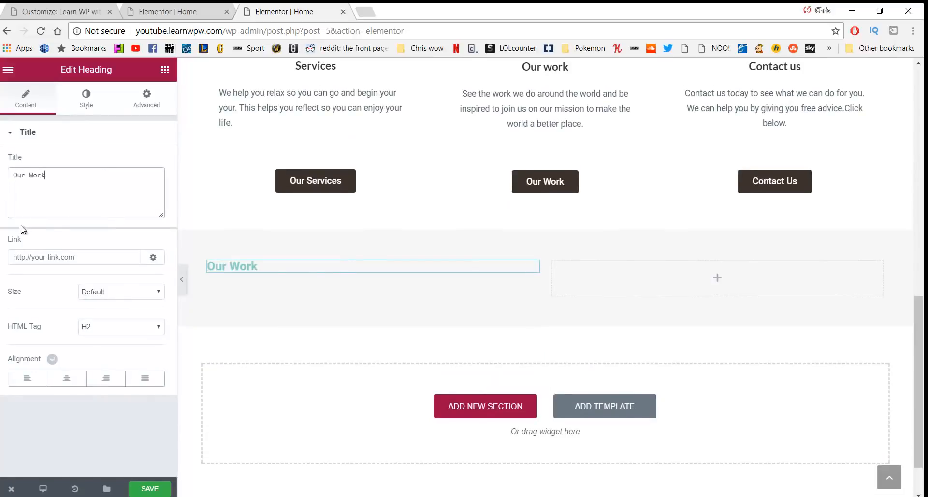
Style the heading with custom typography size 34, tighter line height and a 20 px top margin
click(84, 104)
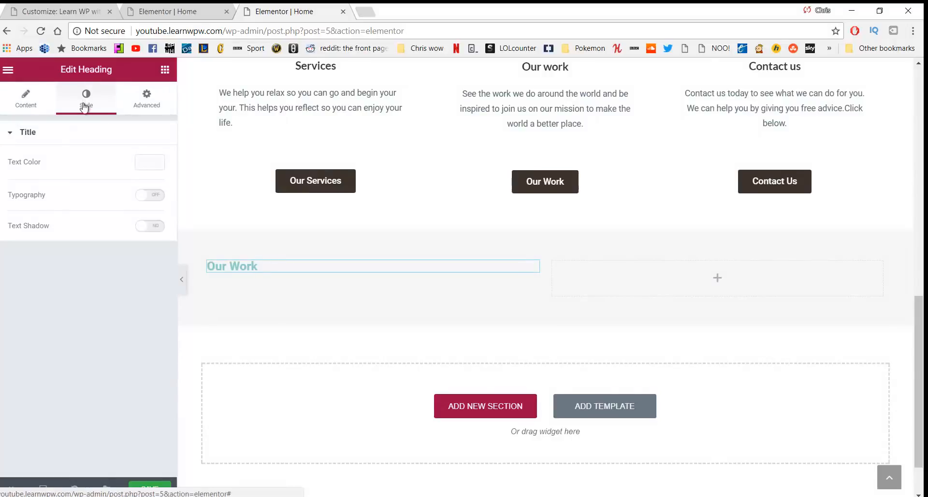
click(151, 194)
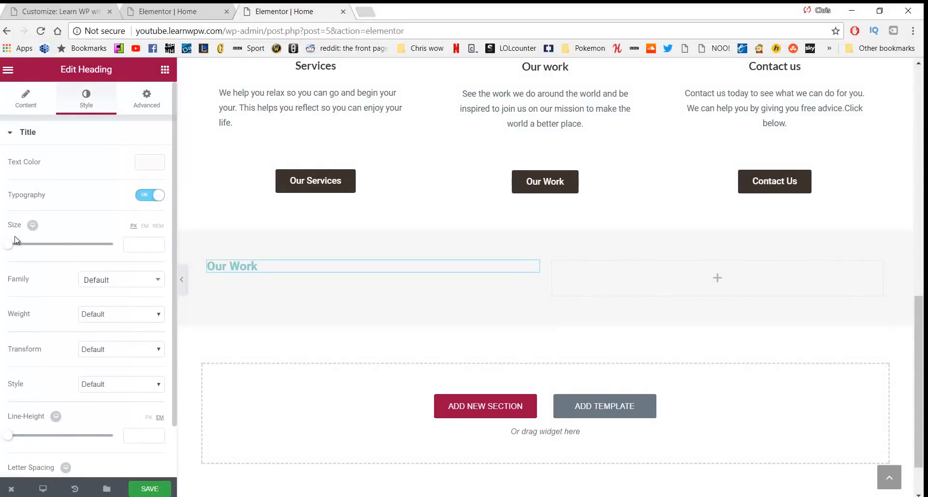
drag(12, 248, 31, 254)
scroll(110, 301, down, 2)
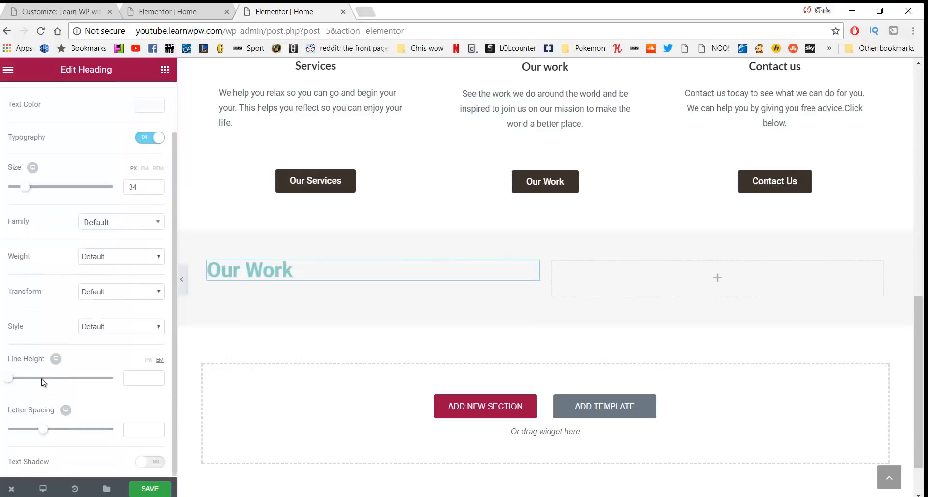
drag(10, 384, 17, 387)
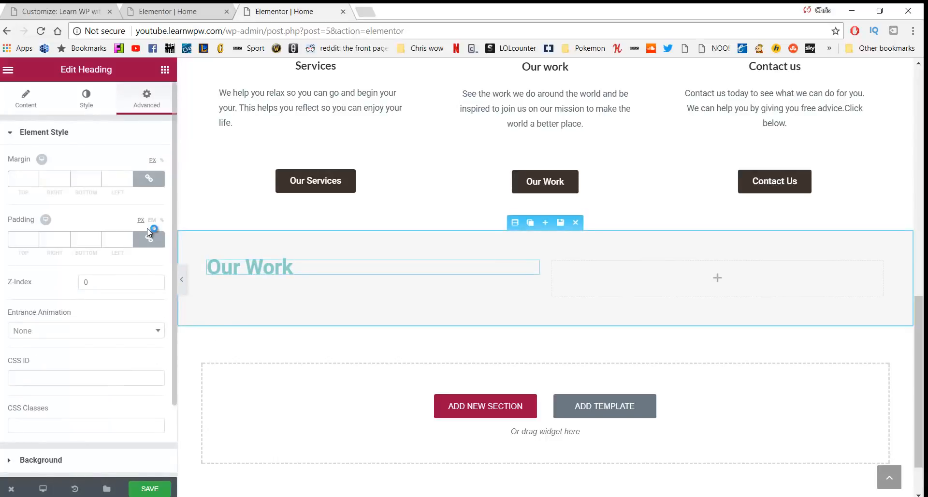
click(148, 179)
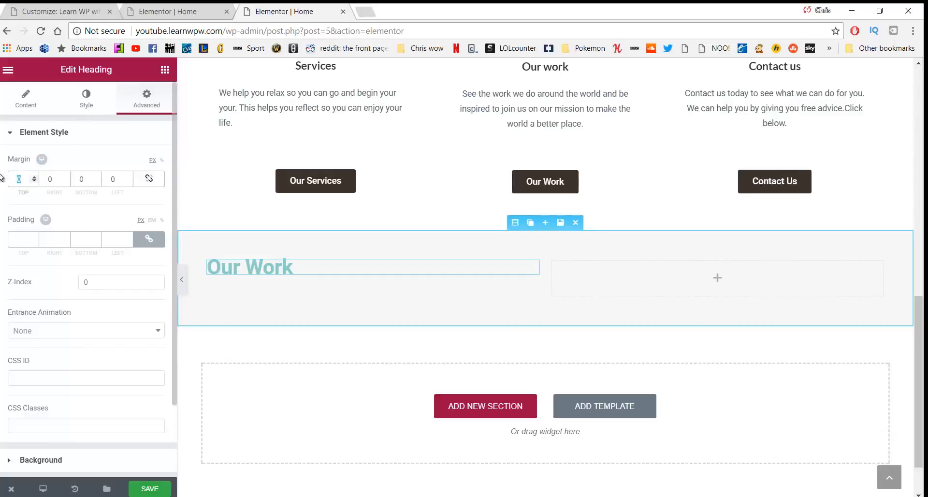
text(20)
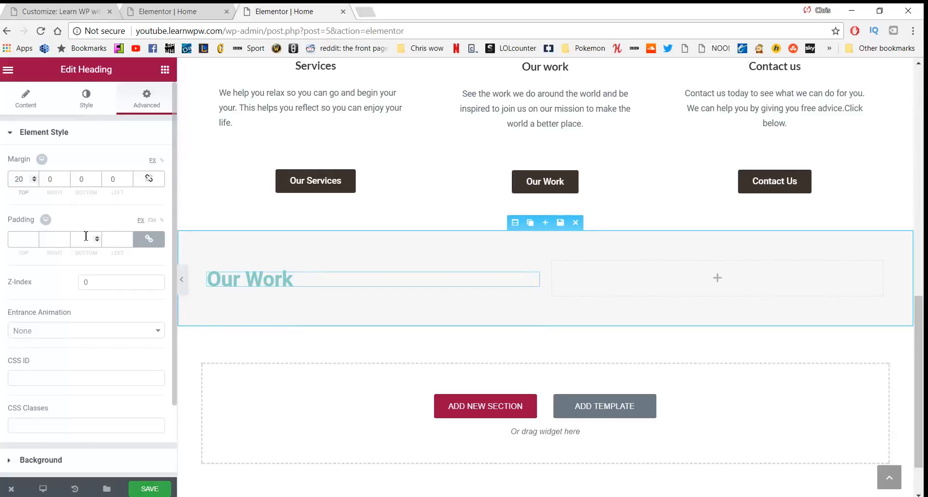
click(165, 71)
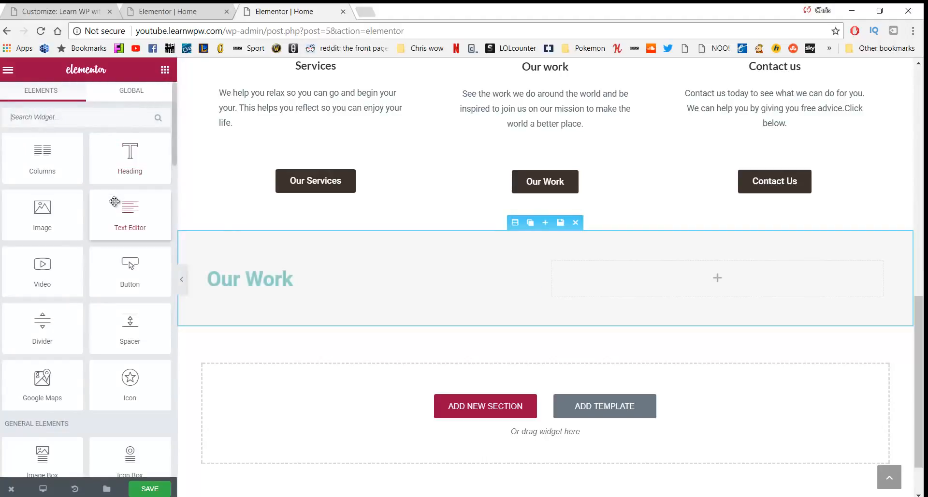
Place a Text Editor block under the Our Work heading and delete its placeholder paragraph
drag(117, 206, 249, 300)
drag(129, 212, 262, 282)
click(76, 205)
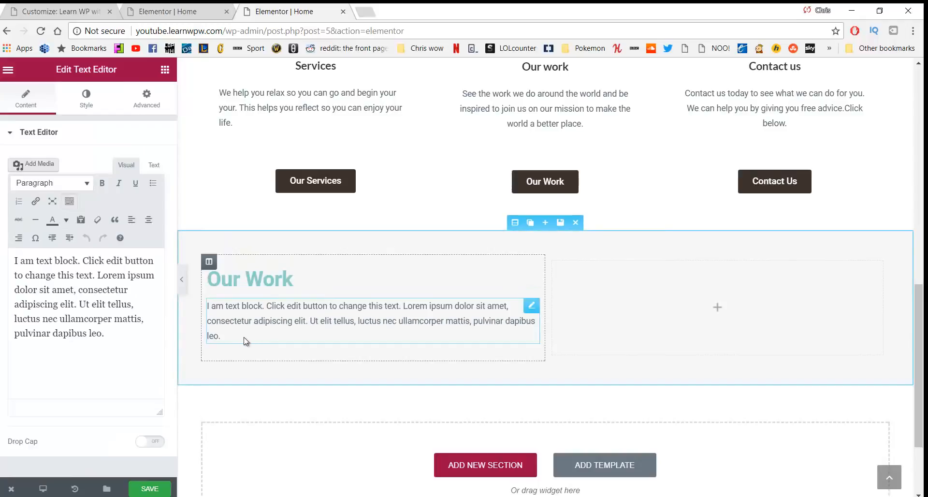
drag(245, 340, 216, 317)
drag(240, 333, 206, 306)
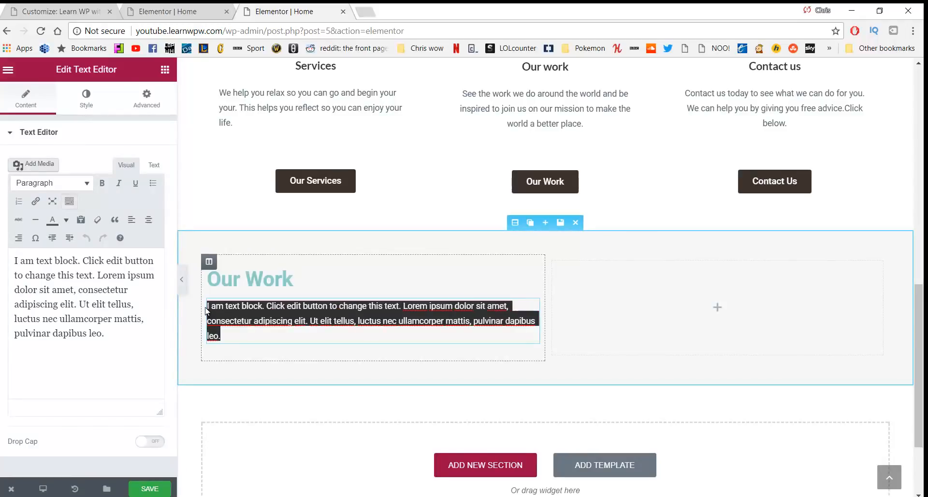
click(81, 220)
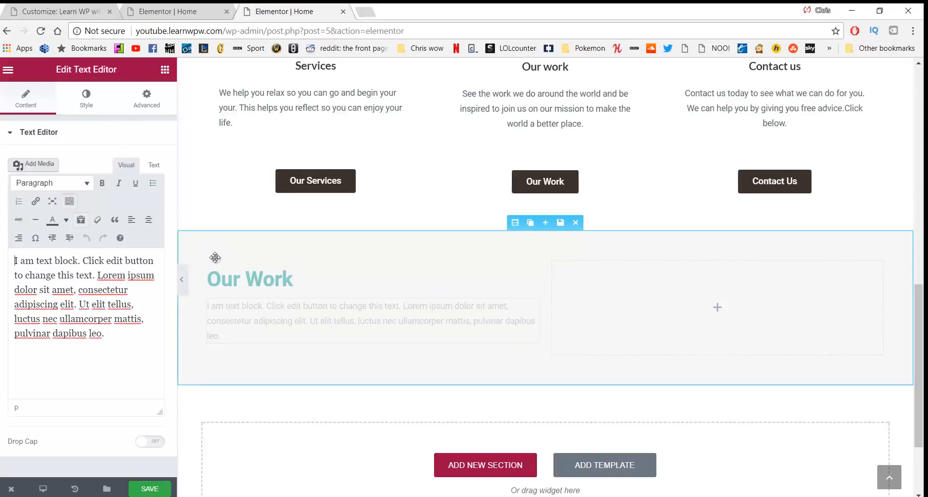
click(234, 333)
drag(232, 335, 197, 306)
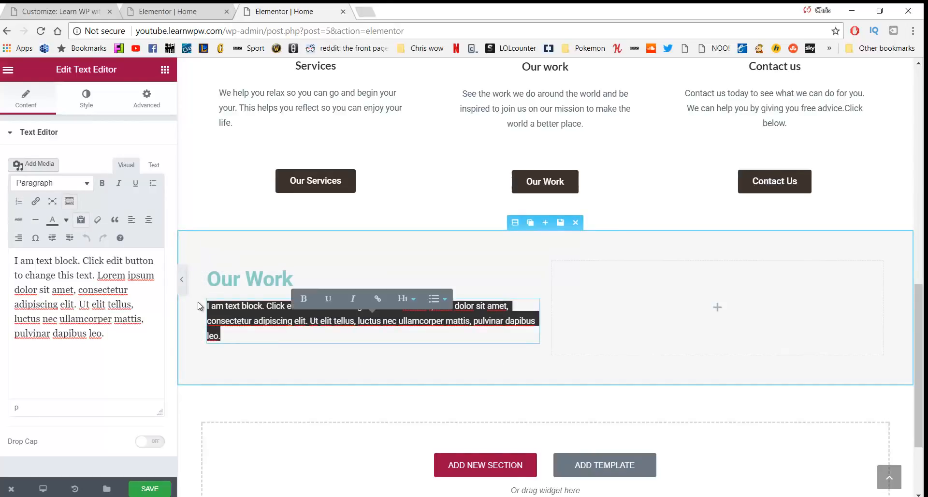
key(BackSpace)
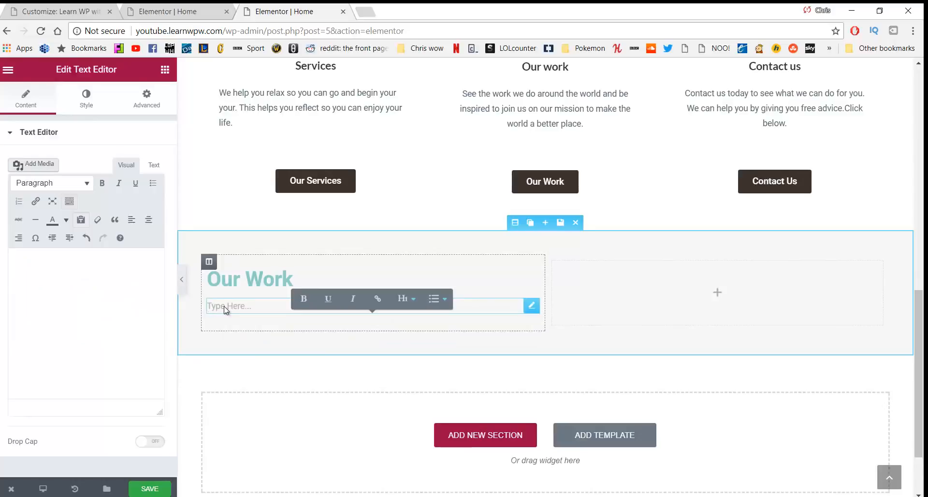
Type 'We believe actions speak louder than words' into the block, keeping it left-aligned
click(87, 288)
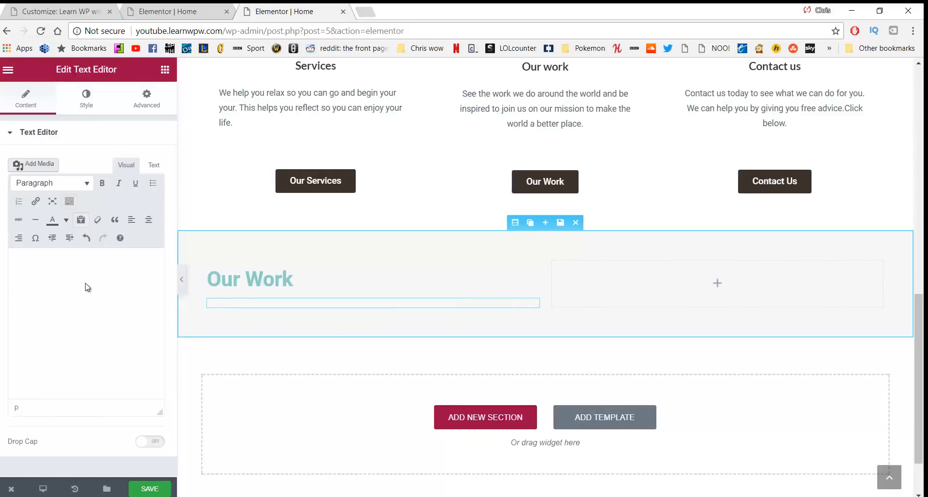
text(We be)
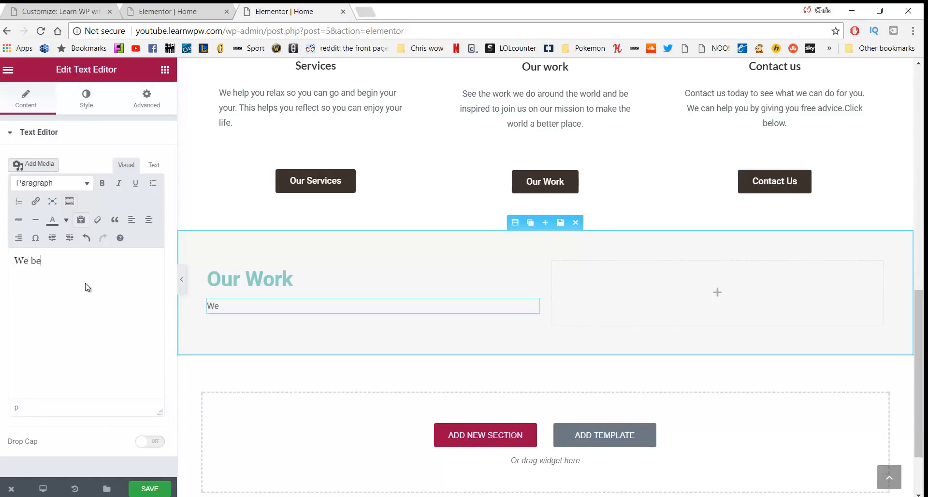
text(lieve actio)
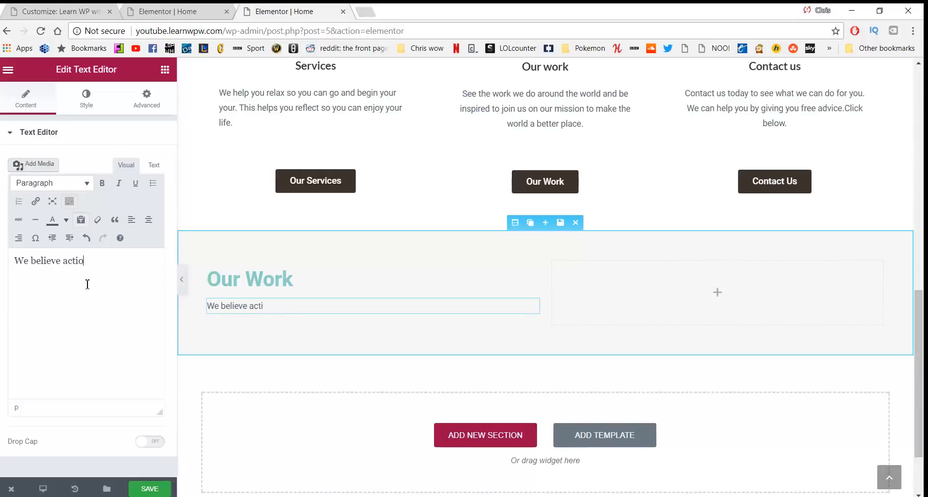
text(ns speak lourd)
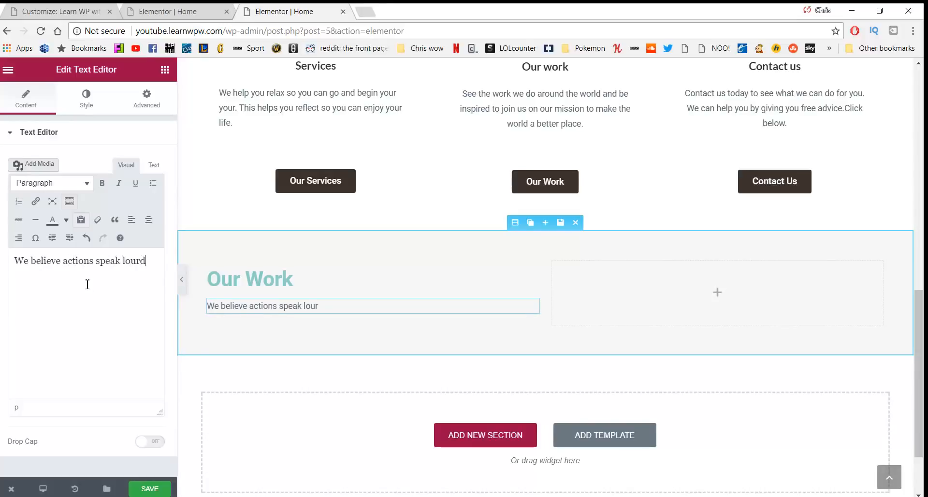
key(BackSpace)
key(BackSpace)
text(der than words)
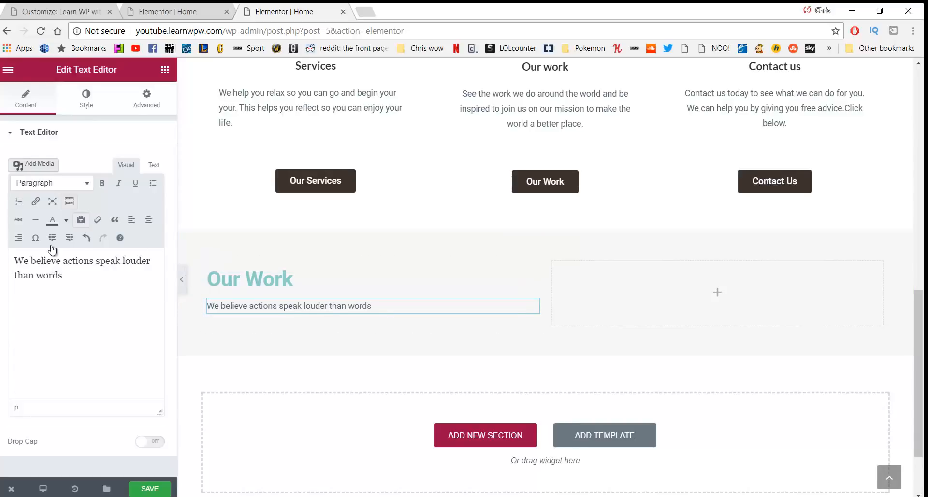
drag(63, 275, 7, 262)
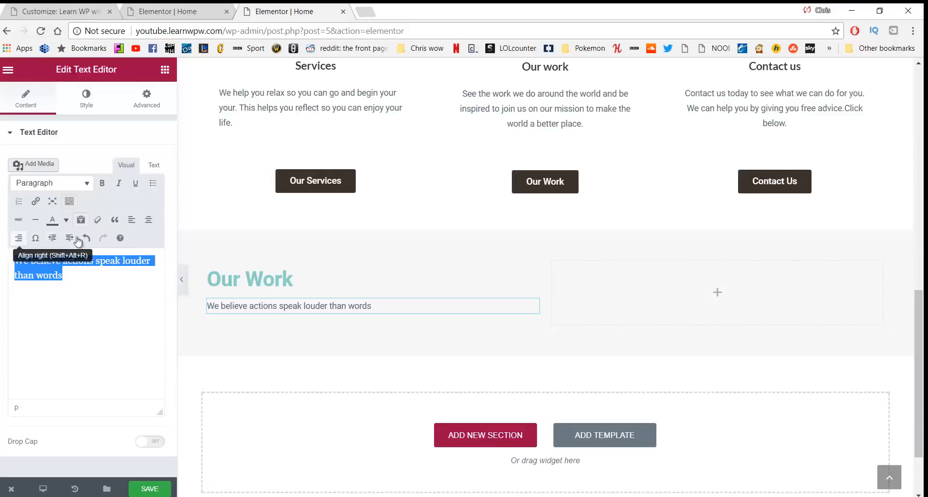
click(149, 220)
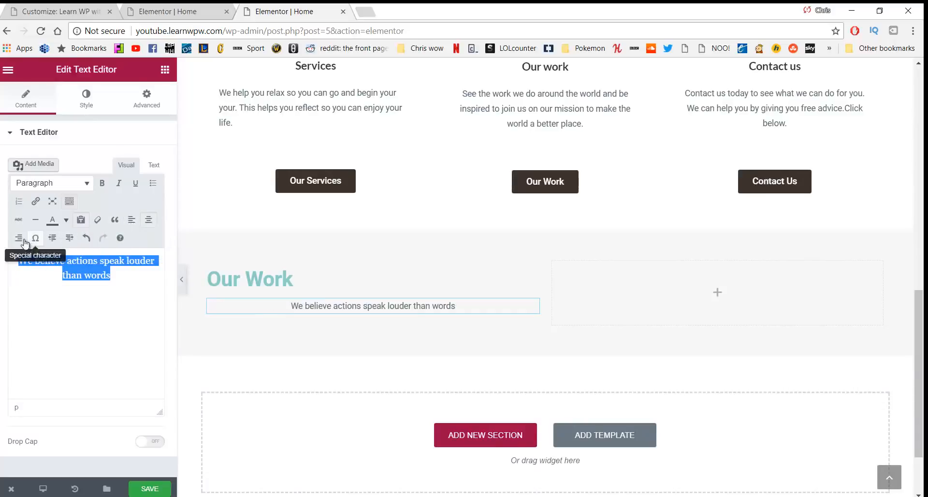
click(131, 219)
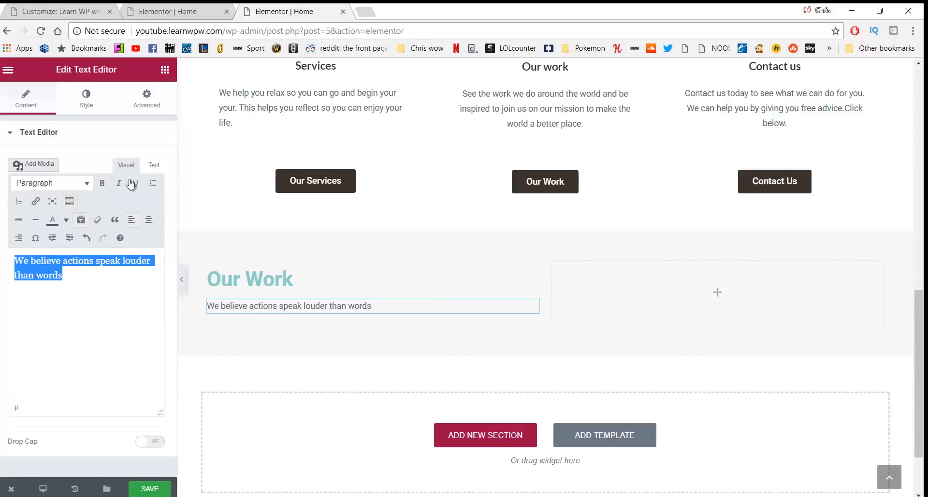
click(88, 110)
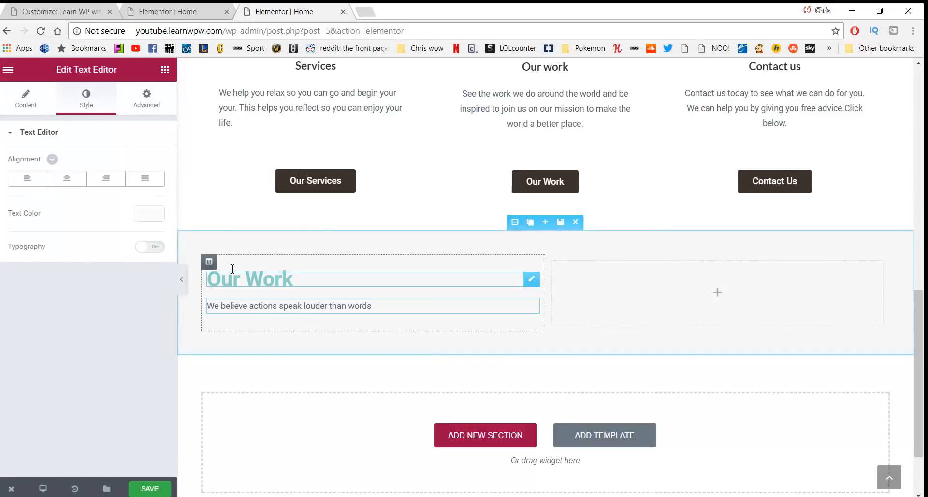
scroll(324, 341, down, 2)
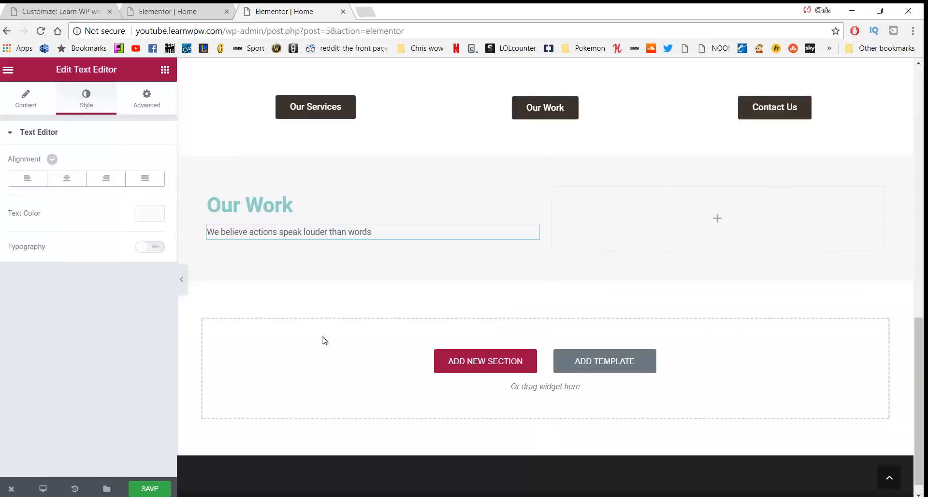
Insert a two-column inner section into the grey section's right column, with a 27 px top margin
click(165, 71)
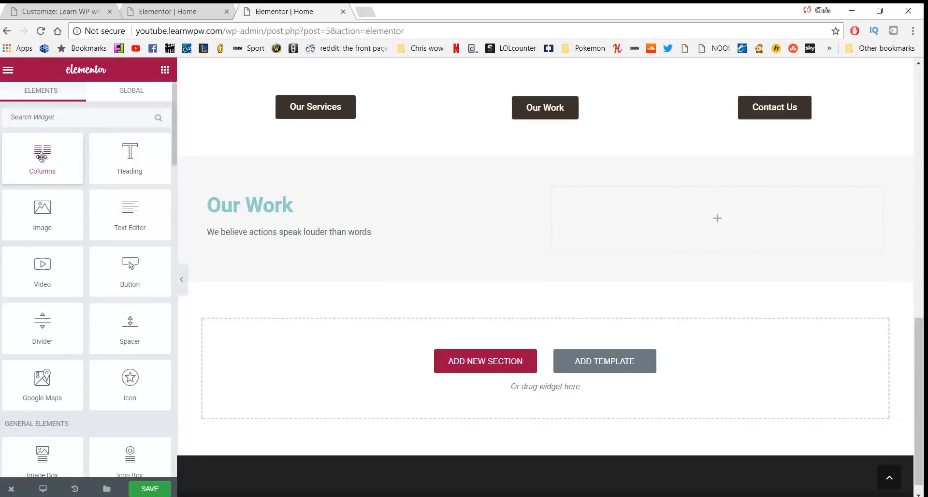
drag(42, 155, 656, 210)
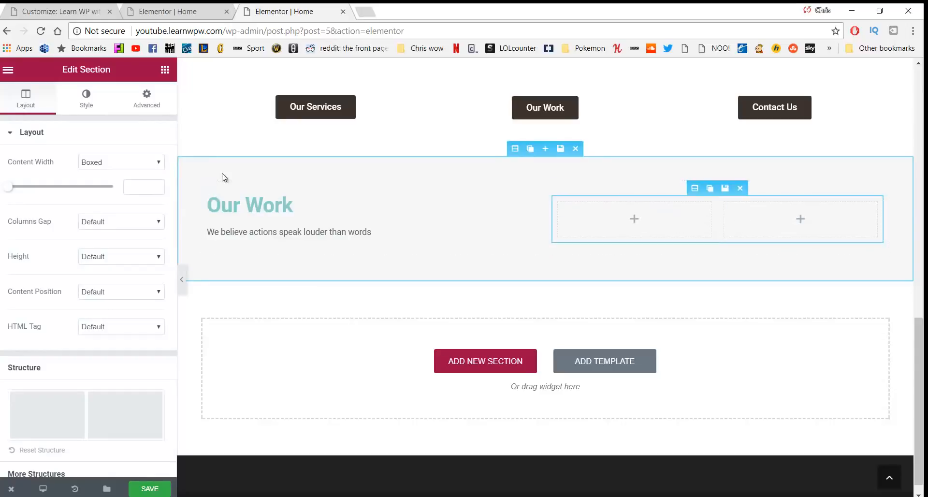
click(90, 99)
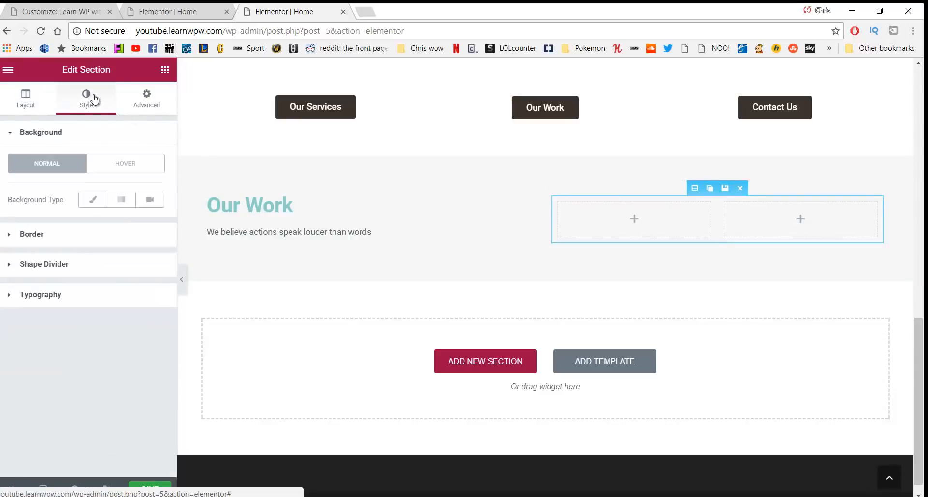
click(142, 101)
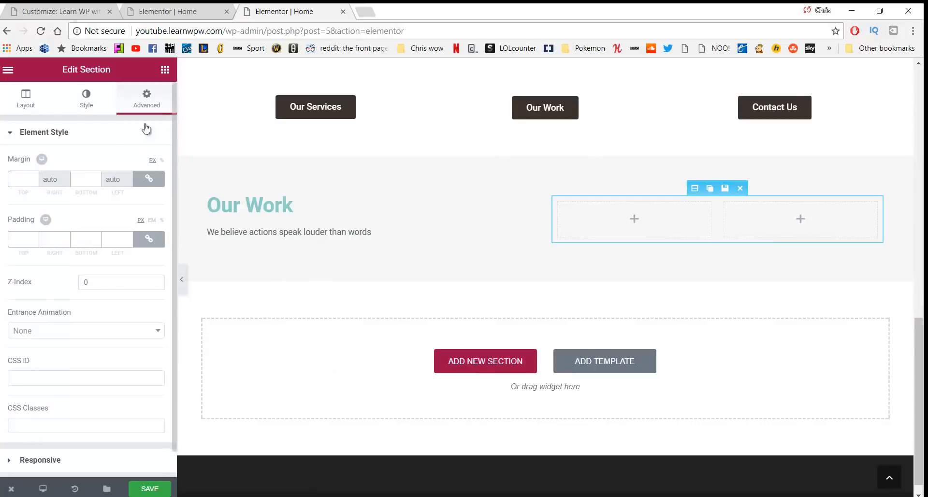
click(147, 179)
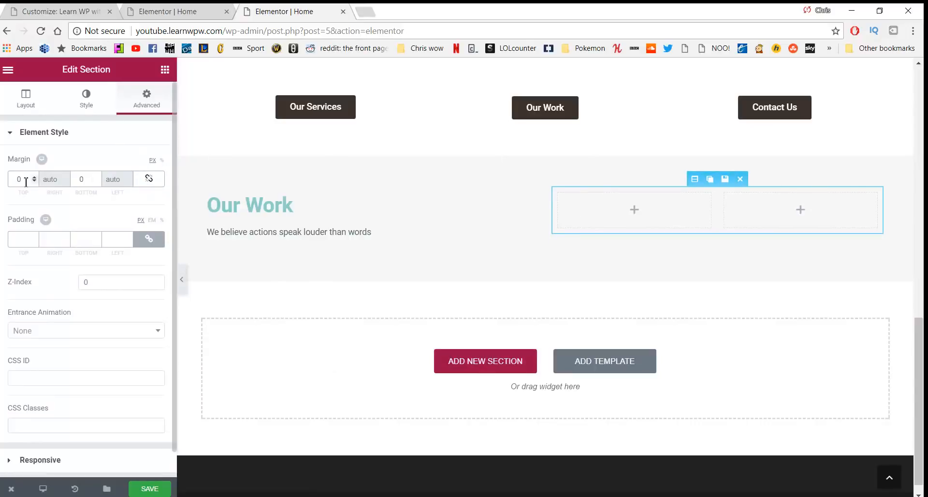
click(21, 178)
text(27)
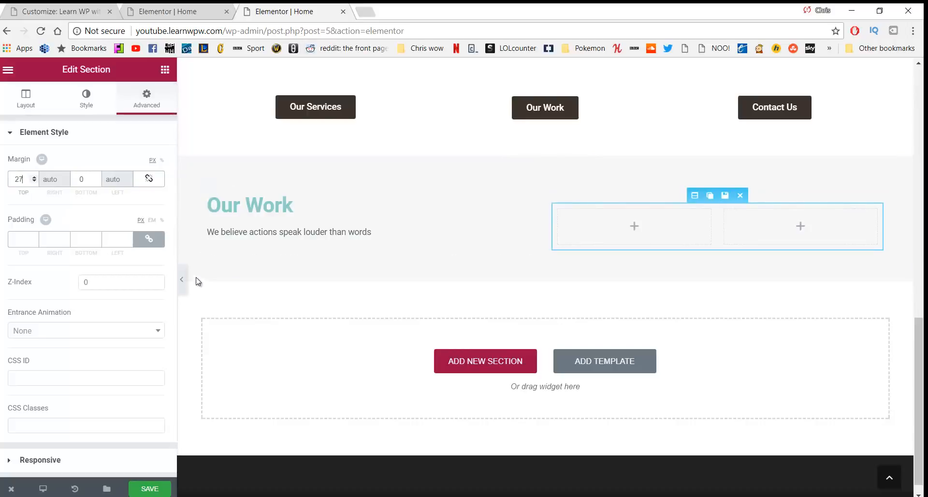
Drop a Button into the left inner column labelled 'Our Services', linked to /services, aligned right
click(165, 70)
drag(130, 266, 607, 215)
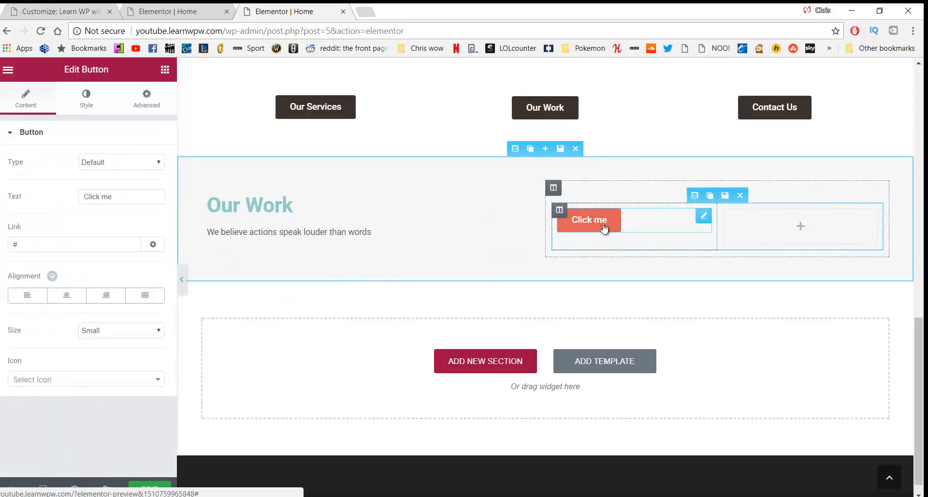
click(116, 202)
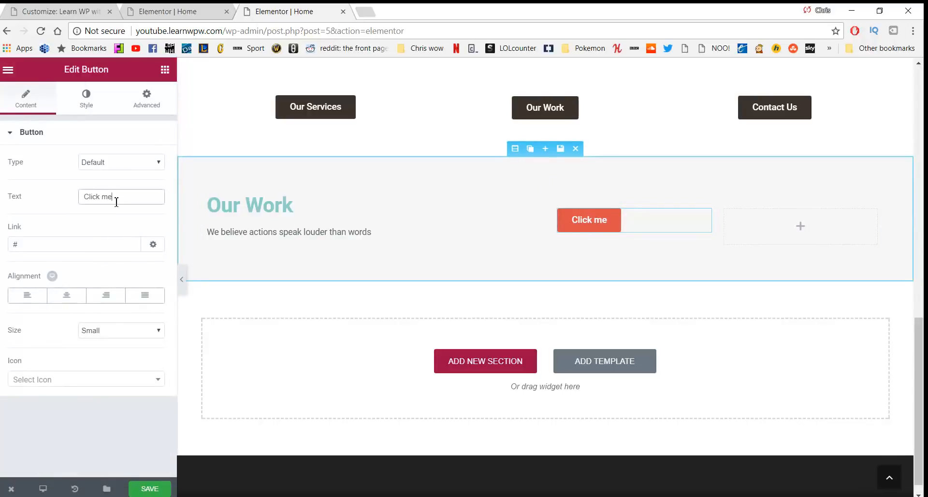
triple_click(111, 198)
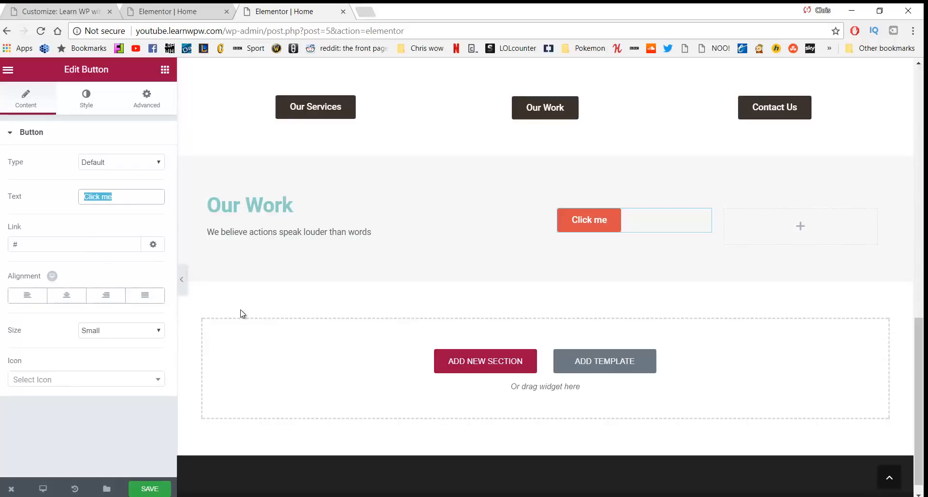
click(128, 193)
key(BackSpace)
key(BackSpace)
key(BackSpace)
key(BackSpace)
key(BackSpace)
key(BackSpace)
key(BackSpace)
key(BackSpace)
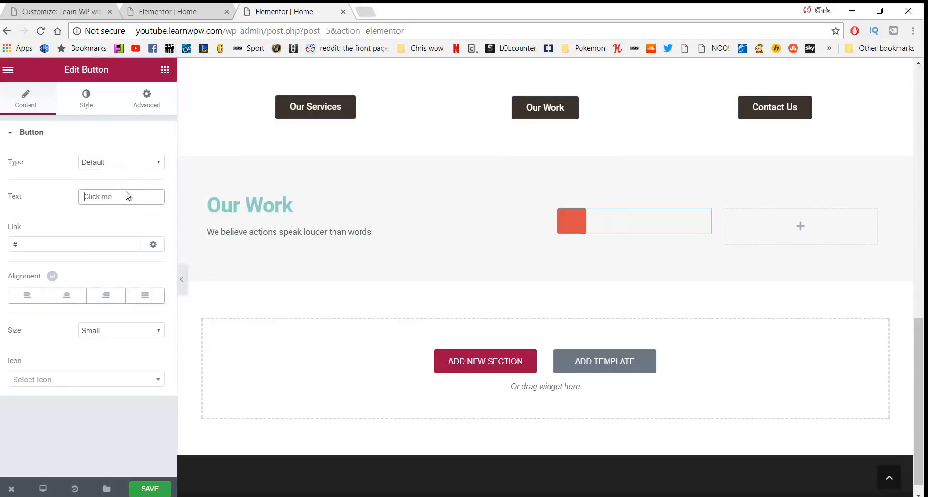
text(Our Servies)
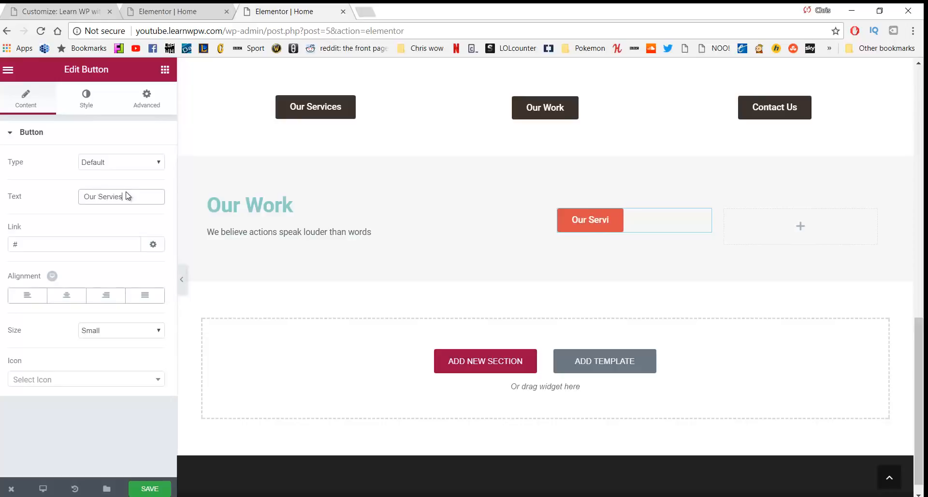
key(BackSpace)
key(BackSpace)
text(ces)
key(Tab)
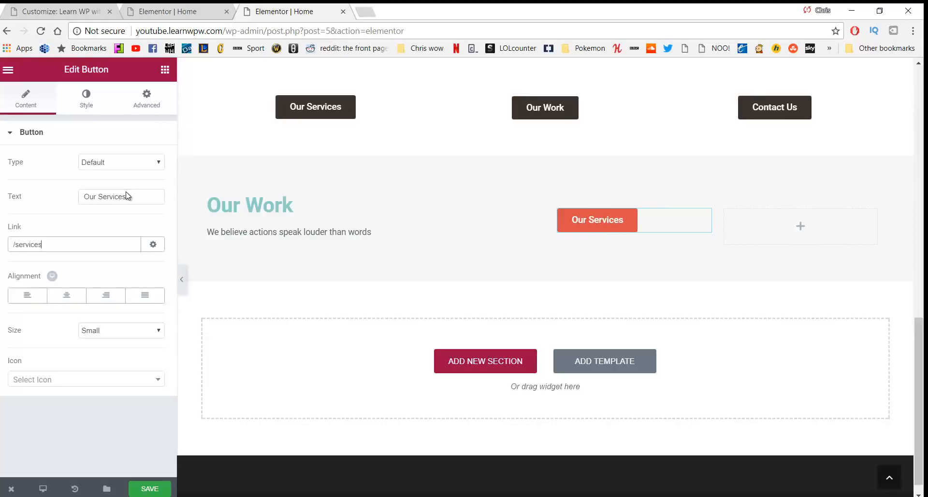
click(113, 298)
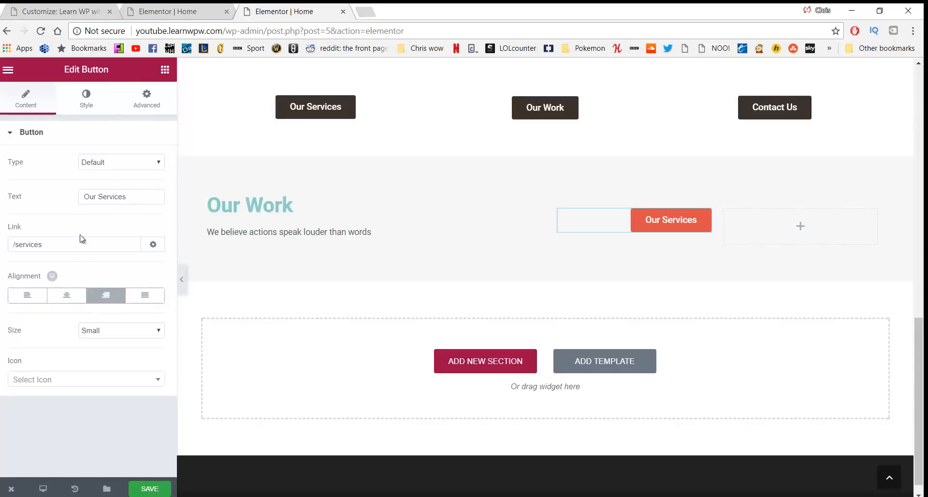
click(96, 109)
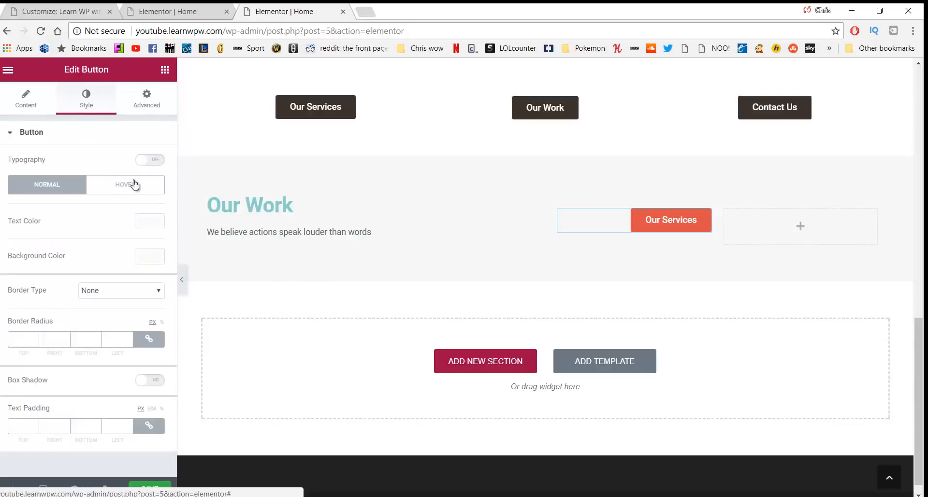
Enable custom typography on the Our Services button and set its text size to 16
click(150, 161)
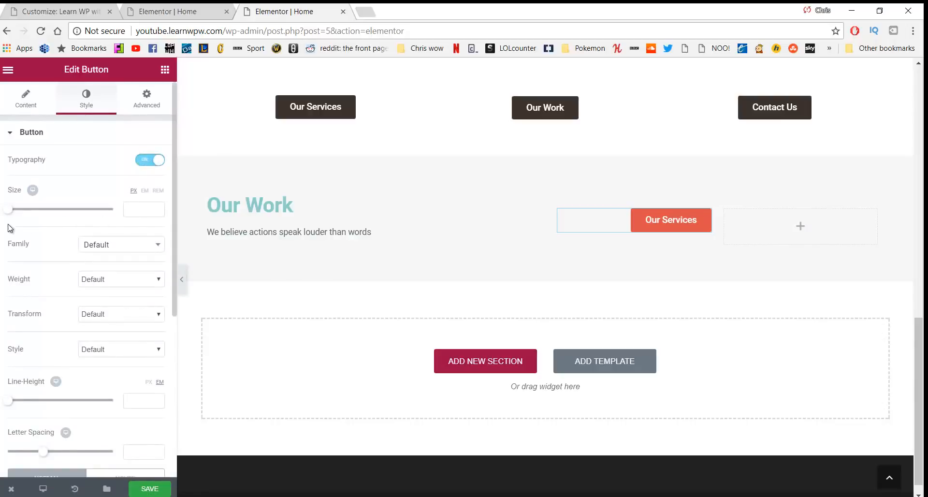
drag(9, 210, 20, 214)
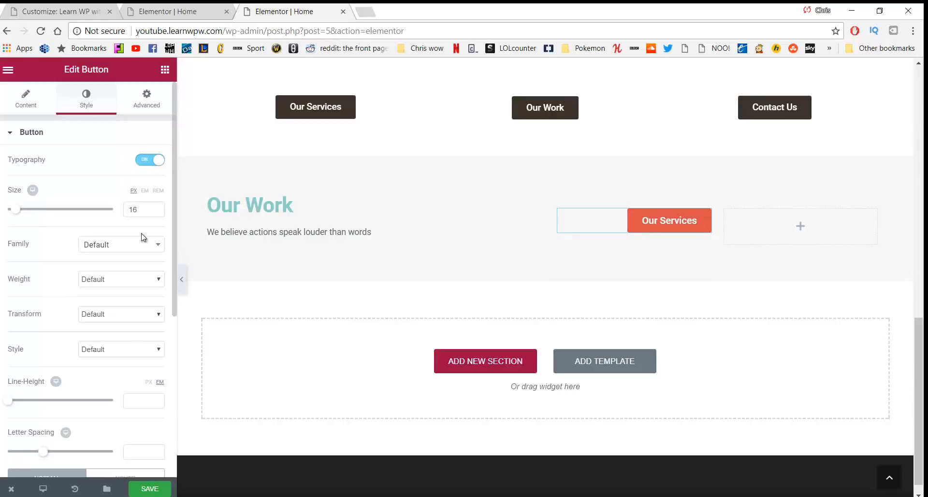
scroll(115, 232, down, 5)
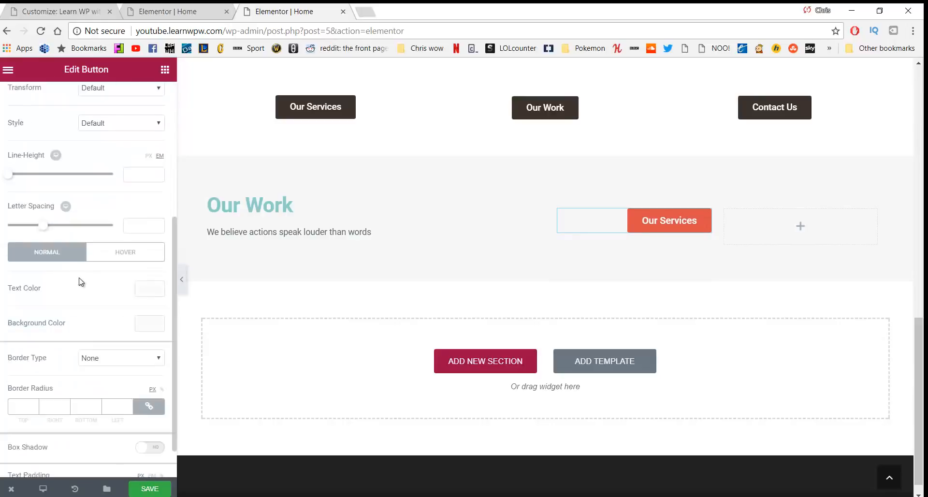
Give the Our Services button the green #23a455 background preset, then bring up the Elements widget list
click(150, 324)
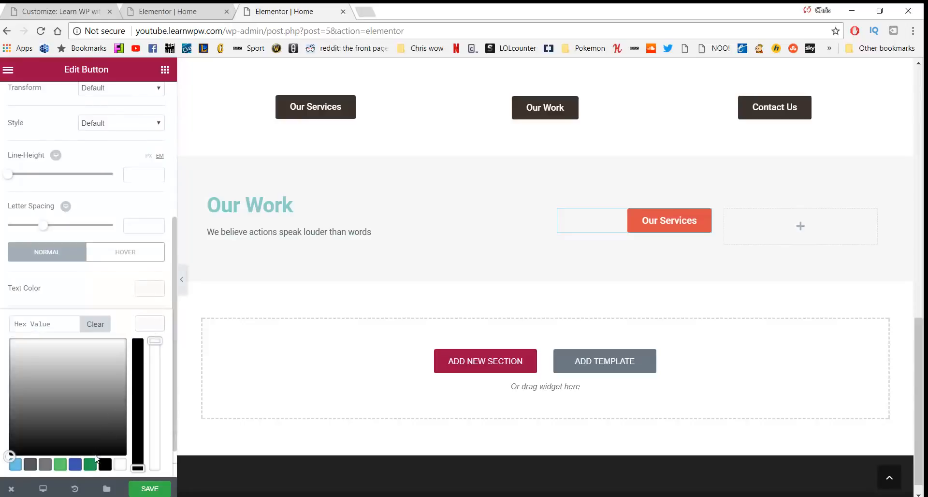
click(91, 463)
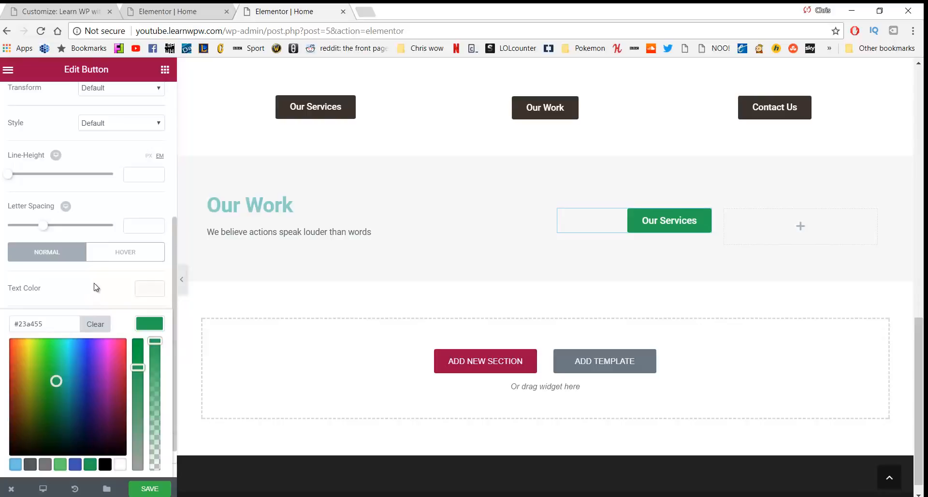
scroll(97, 287, down, 1)
click(87, 249)
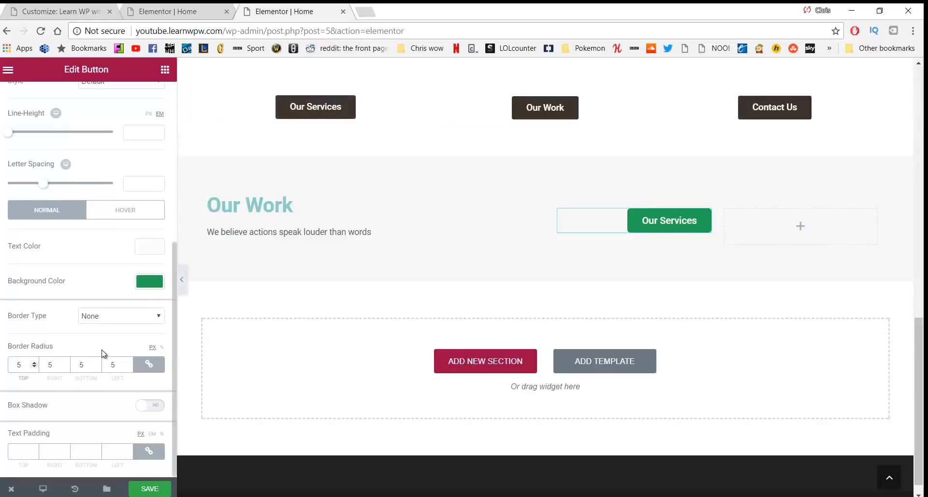
scroll(101, 218, up, 5)
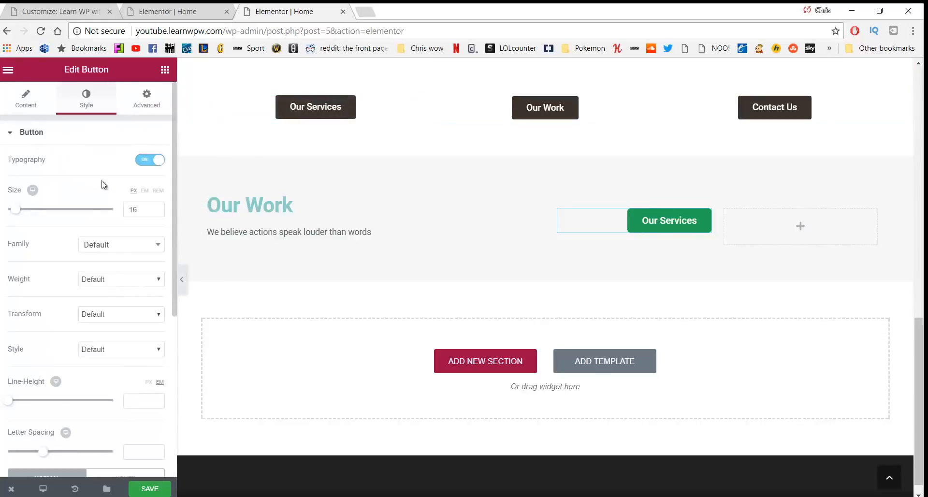
click(164, 73)
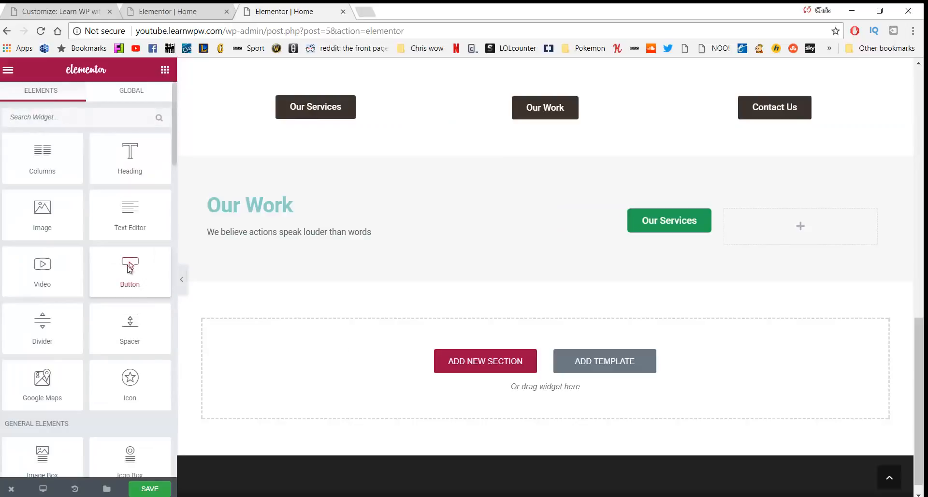
Drop a Button widget into the empty column and label it 'Check out our work'
drag(130, 266, 765, 222)
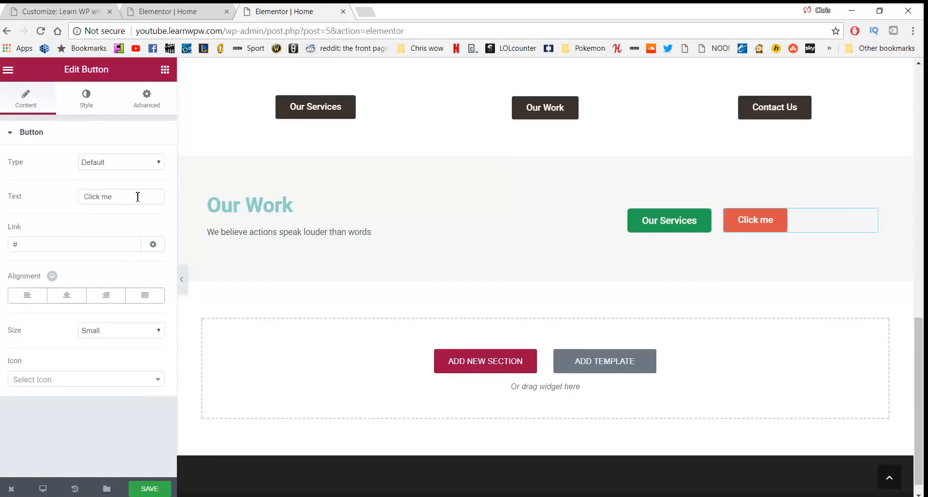
drag(138, 196, 55, 196)
text(Check out our work)
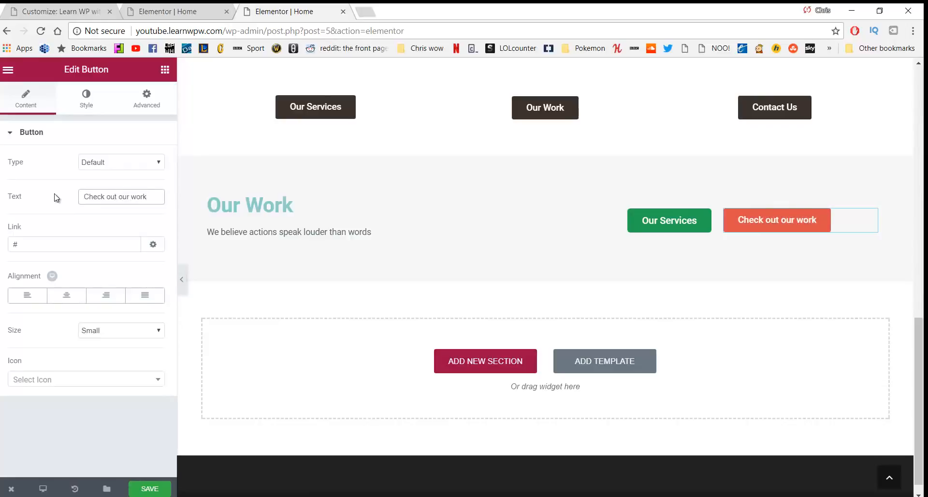
Link the new button to /our-work and switch on its custom typography
click(46, 250)
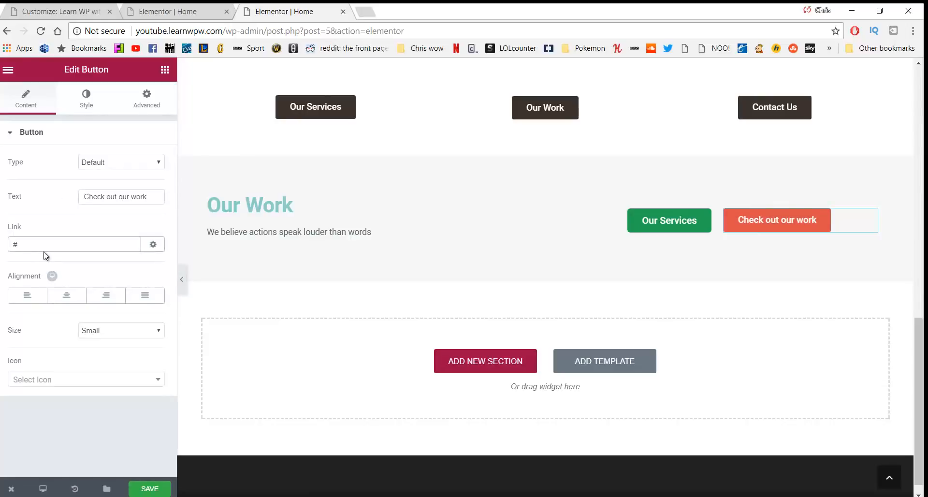
key(BackSpace)
text(/our-work)
click(27, 296)
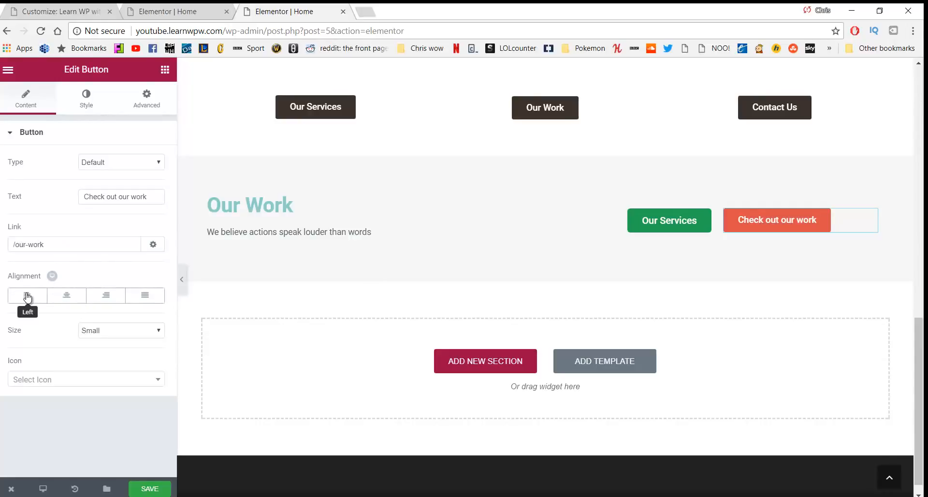
click(86, 101)
click(155, 160)
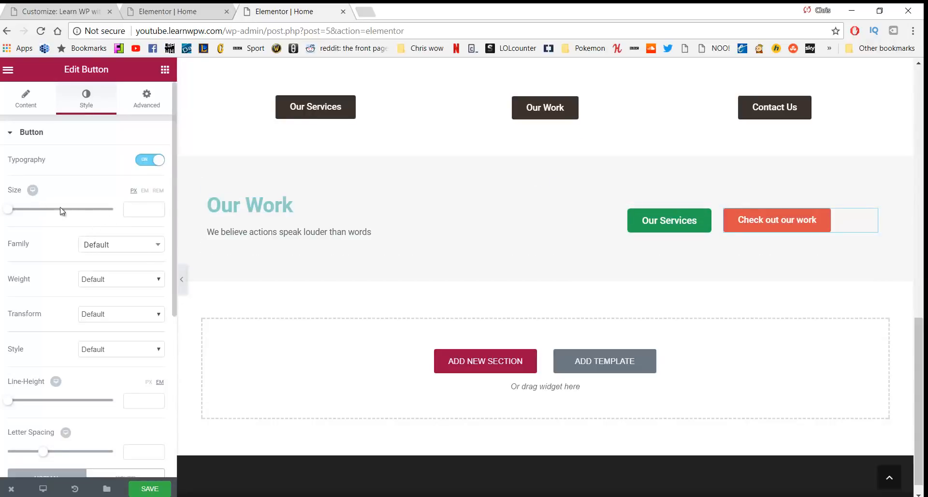
Set the Check out our work text size to 16 and make its background fully transparent
drag(10, 211, 19, 213)
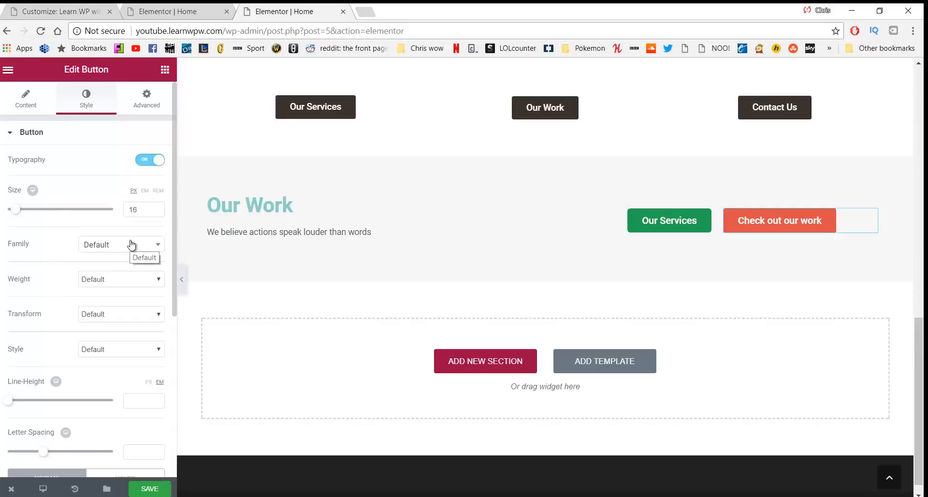
scroll(111, 271, down, 2)
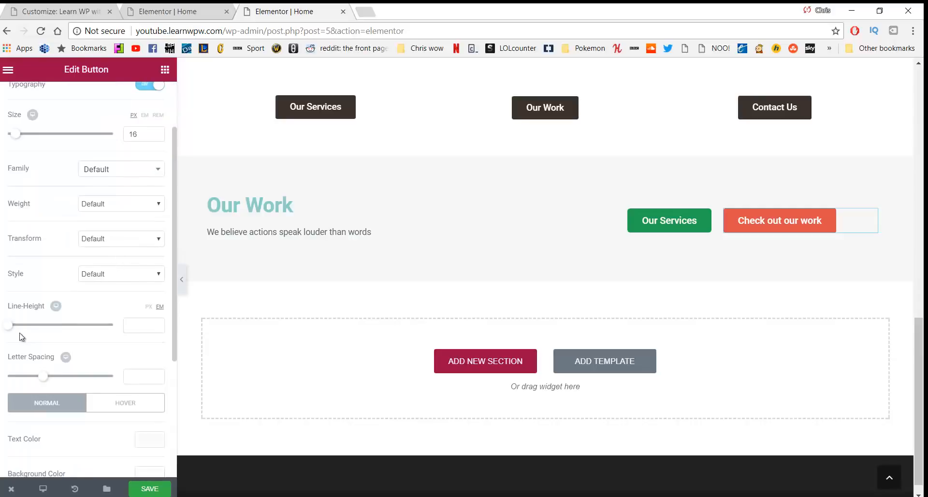
scroll(22, 337, down, 4)
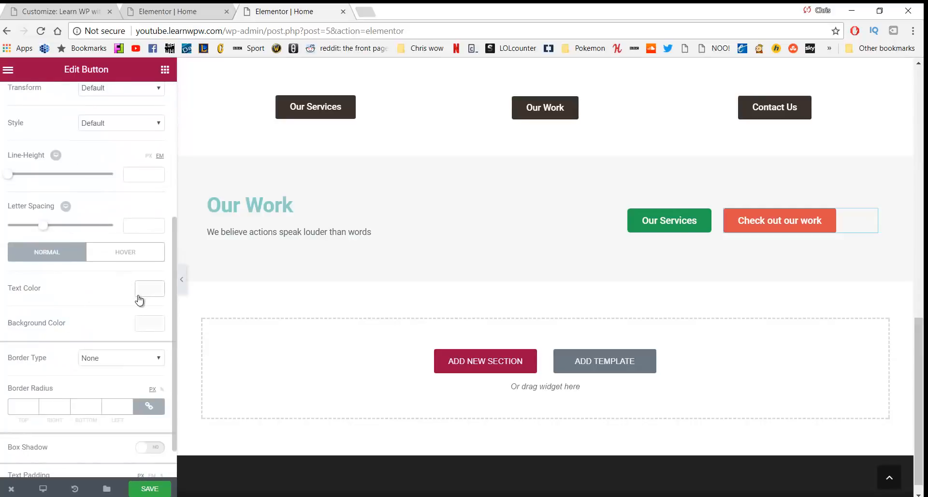
click(150, 321)
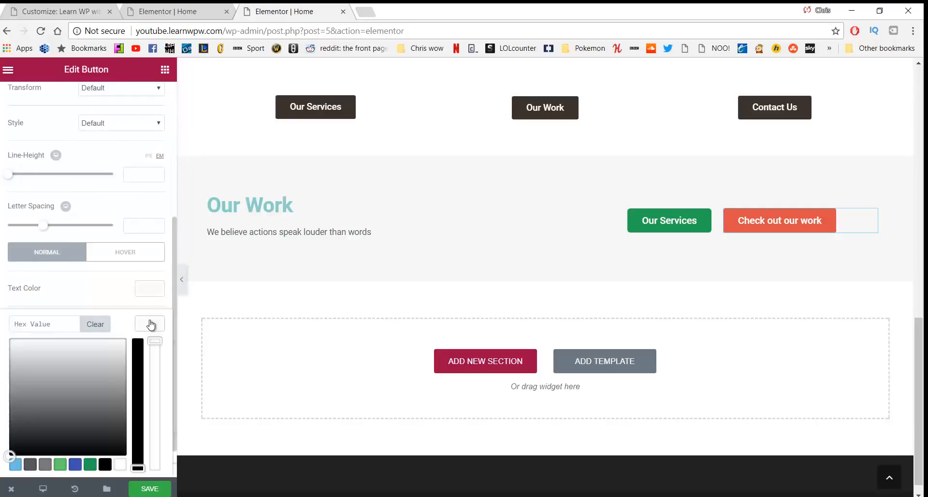
drag(58, 350, 52, 337)
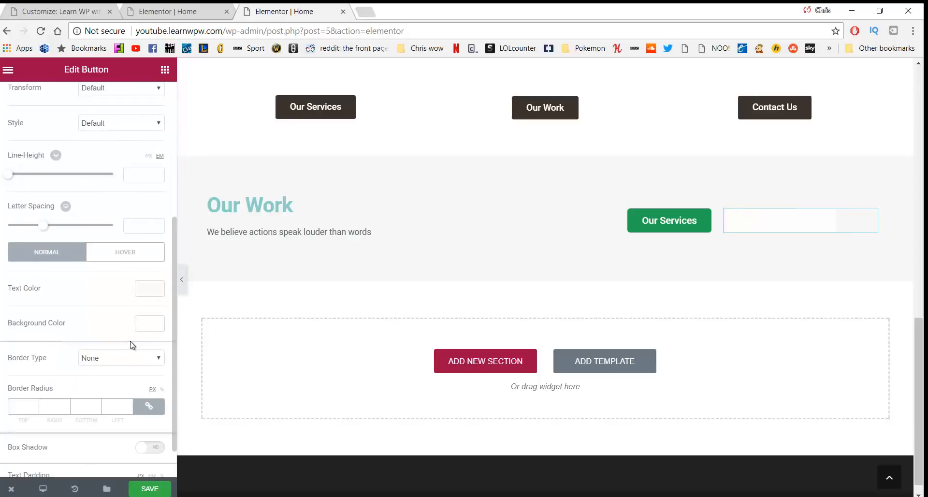
click(150, 323)
drag(154, 341, 155, 468)
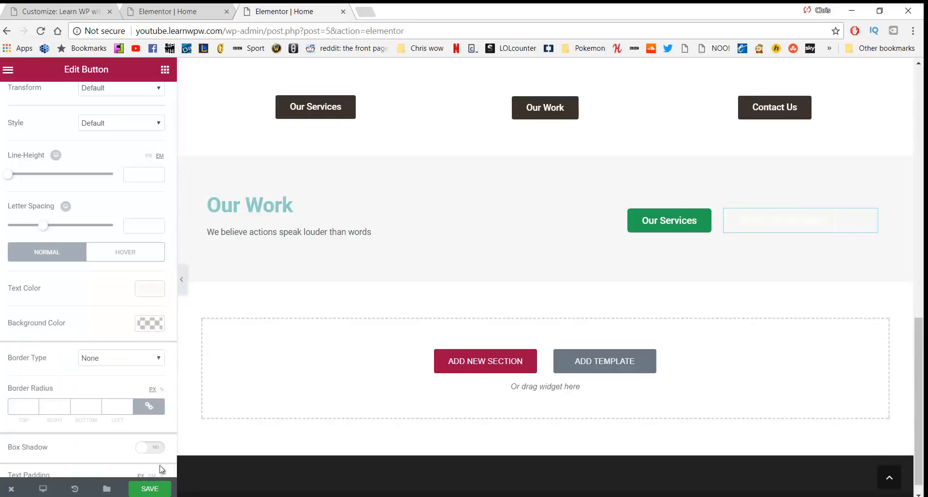
Make the button text green #23a455 and set its text padding to 5 px
click(145, 289)
click(90, 429)
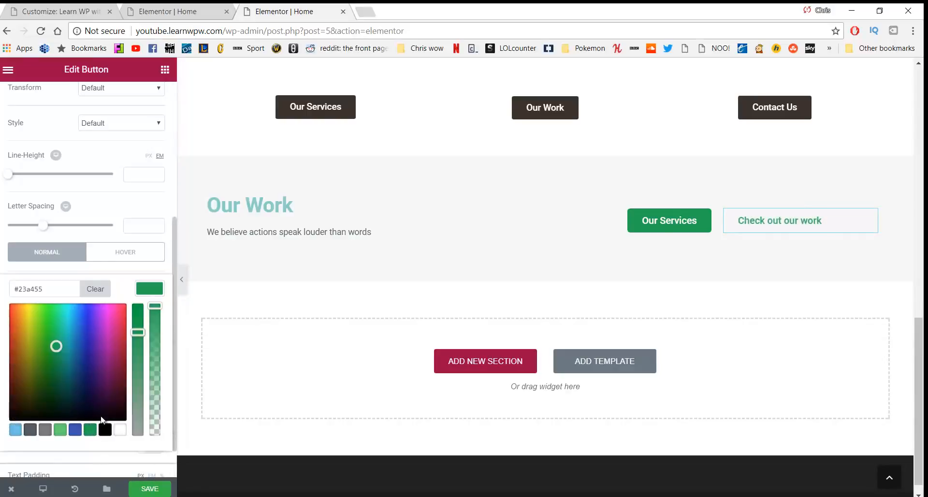
scroll(154, 304, down, 1)
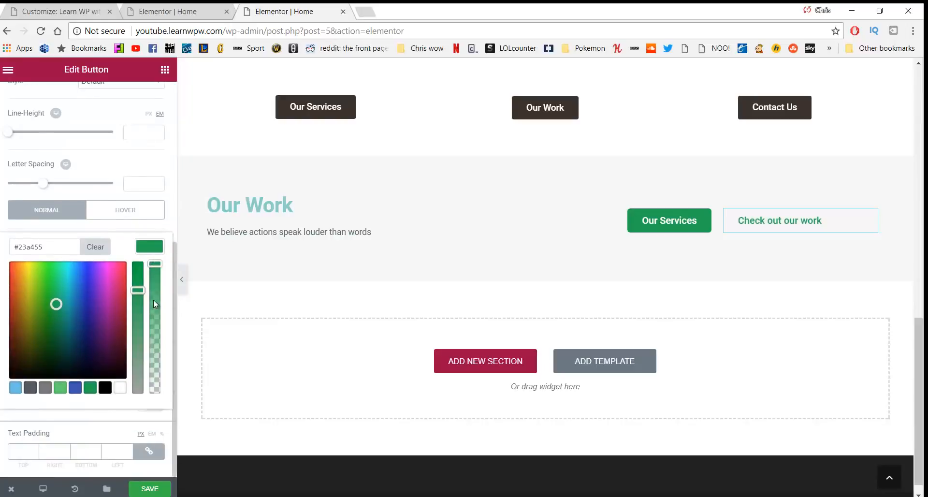
click(22, 451)
text(1)
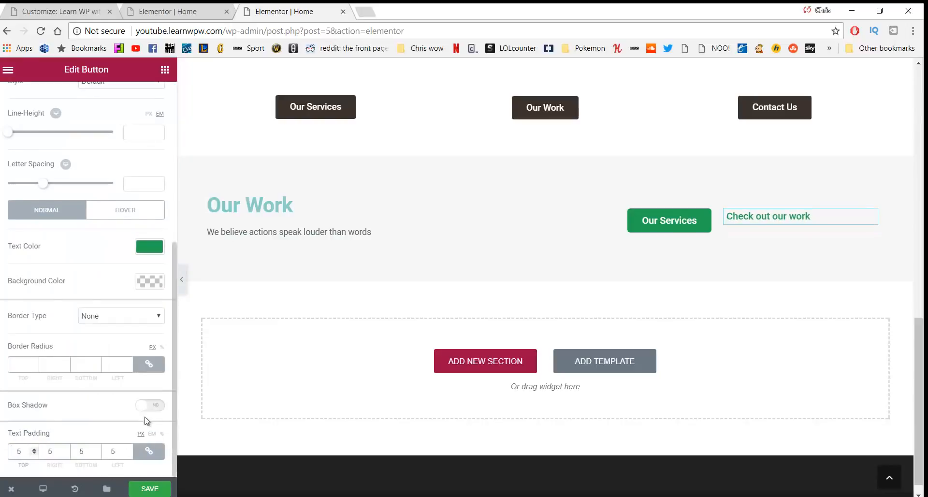
scroll(86, 265, up, 2)
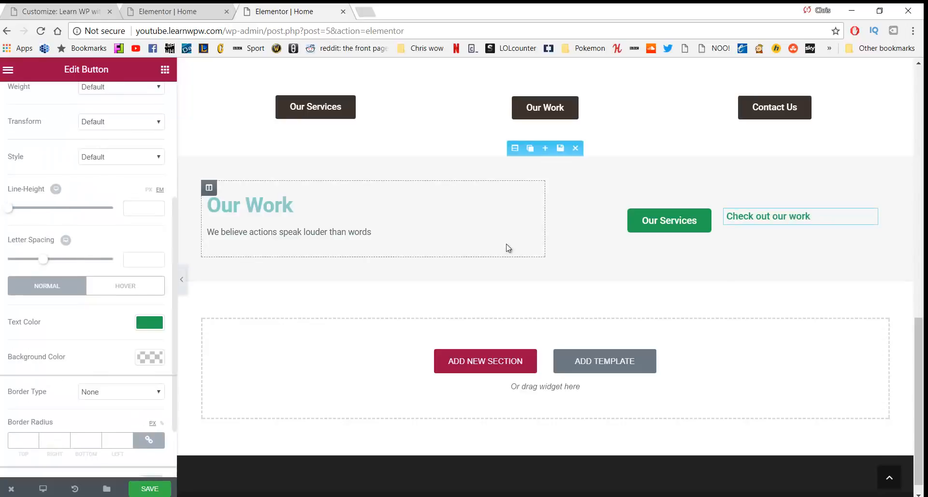
Compare the Our Services button's style settings, then reselect Check out our work and its style settings
click(634, 221)
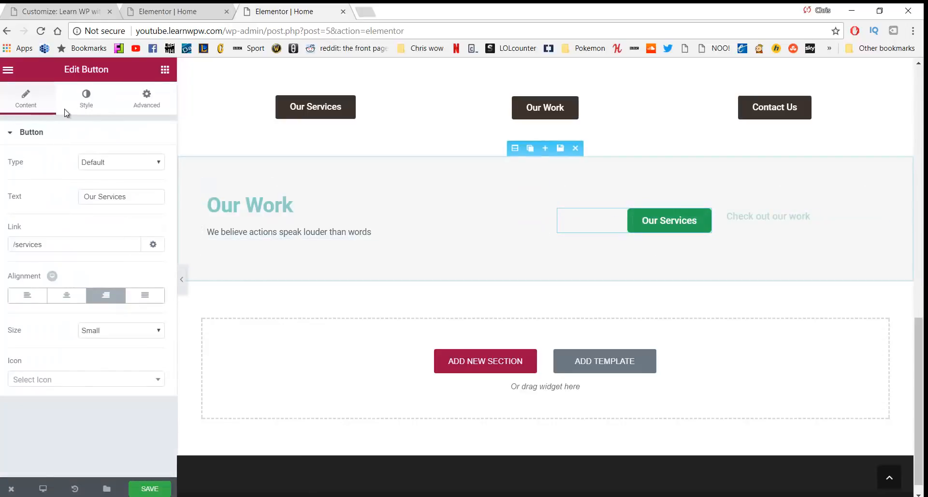
click(85, 99)
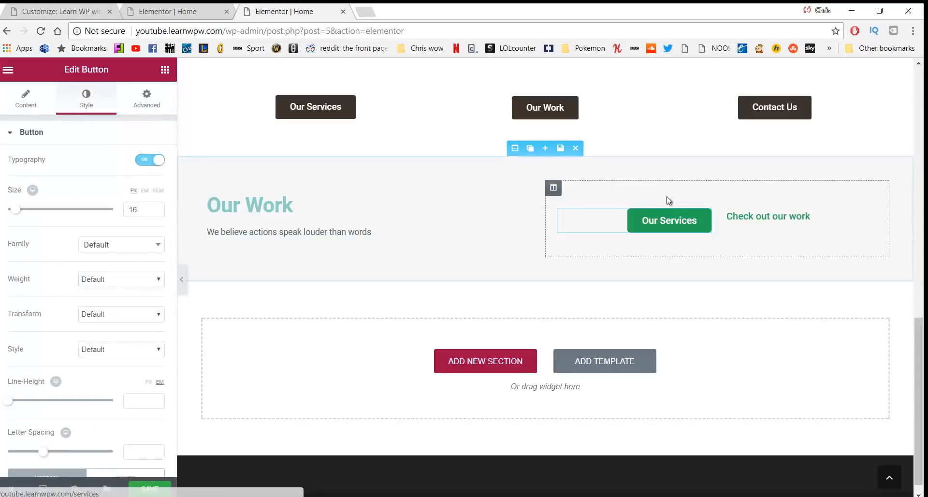
click(751, 216)
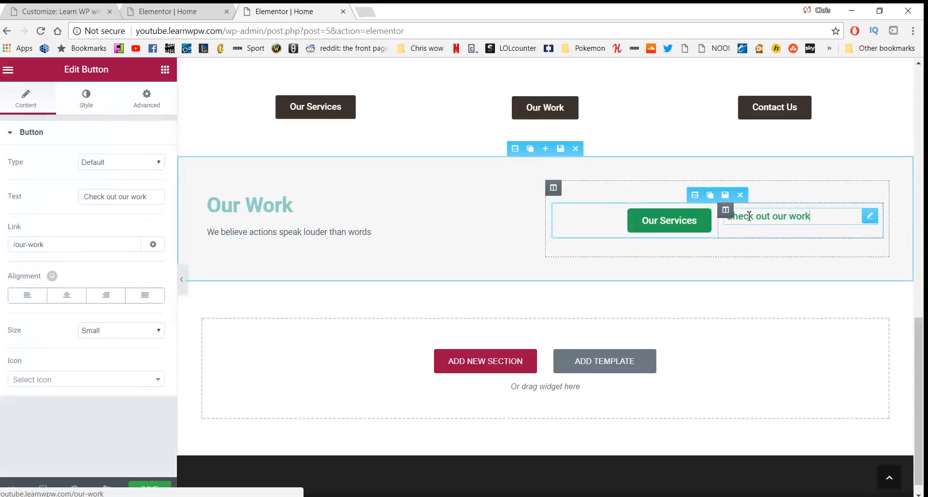
click(100, 101)
click(138, 97)
click(87, 104)
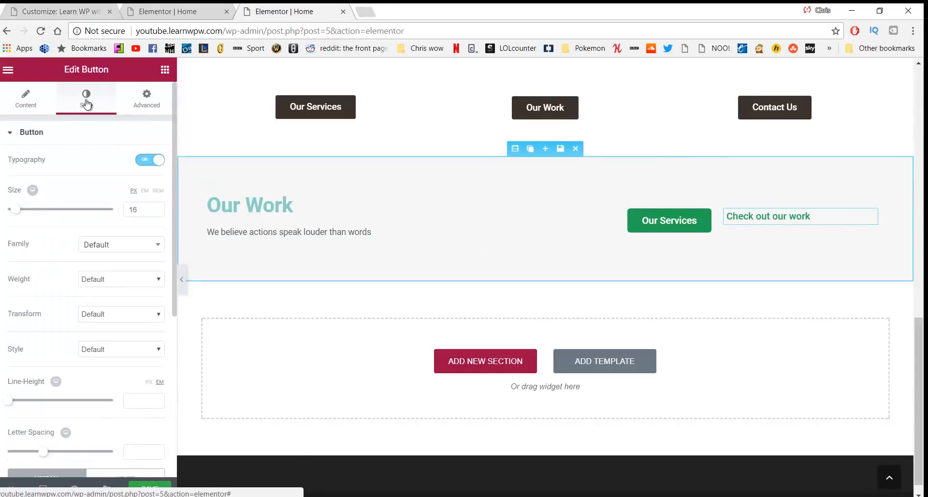
scroll(104, 278, down, 5)
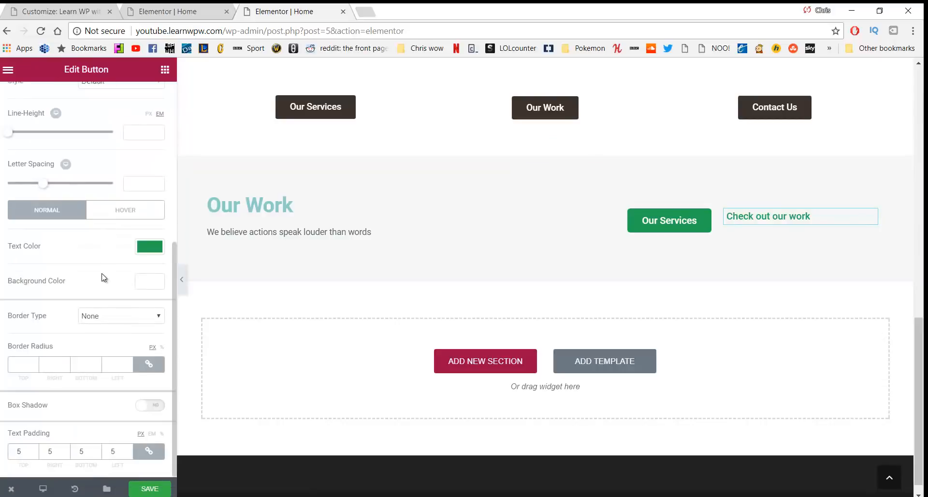
Give the Check out our work button a solid 1 px border with 5 px corner radius
click(117, 318)
click(113, 336)
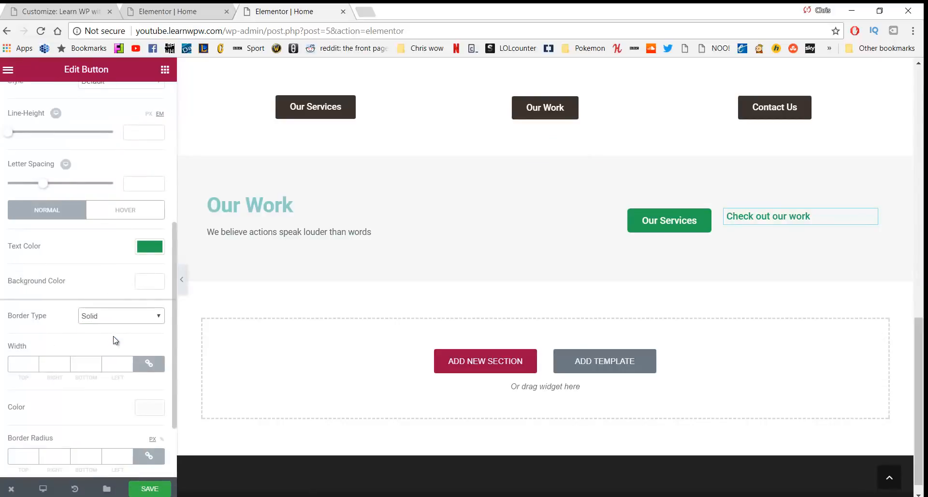
click(33, 362)
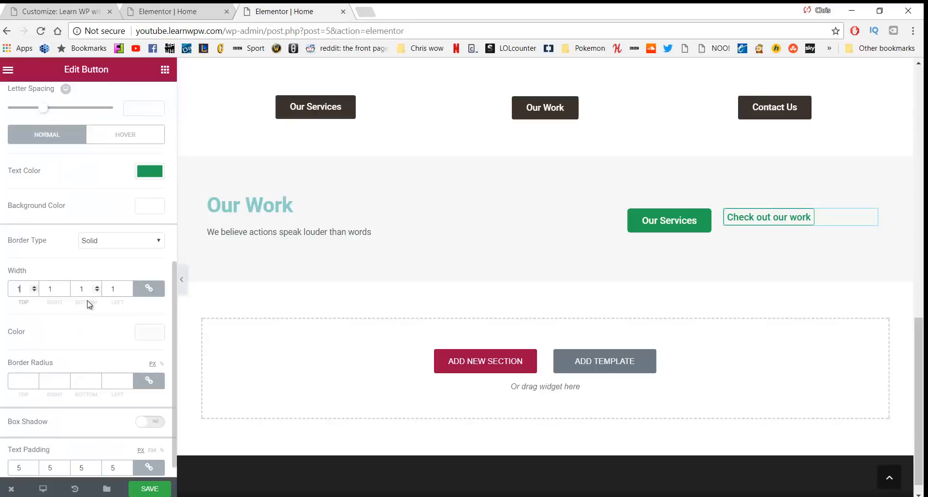
click(30, 381)
scroll(120, 357, down, 1)
scroll(109, 358, up, 5)
scroll(109, 358, down, 5)
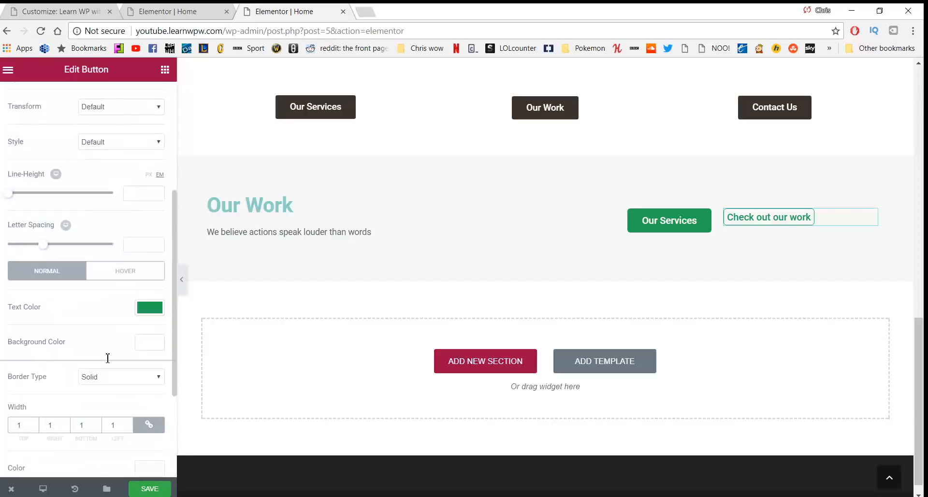
click(21, 453)
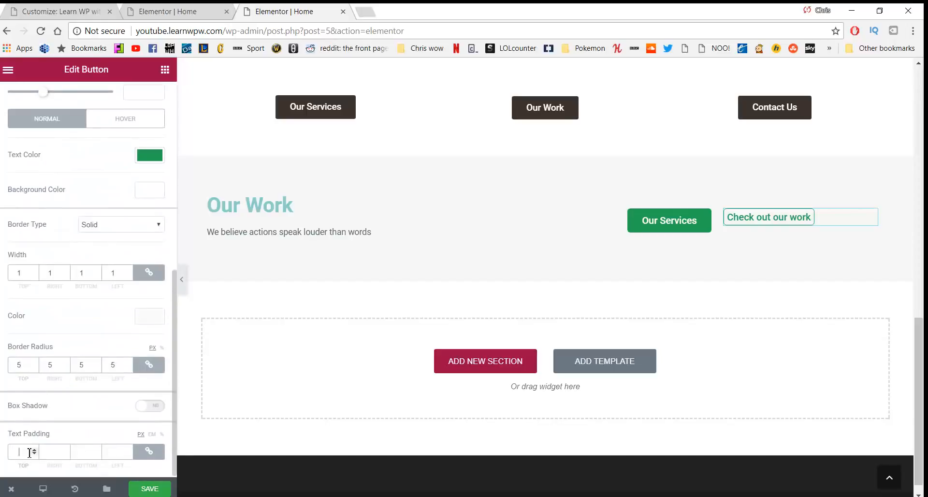
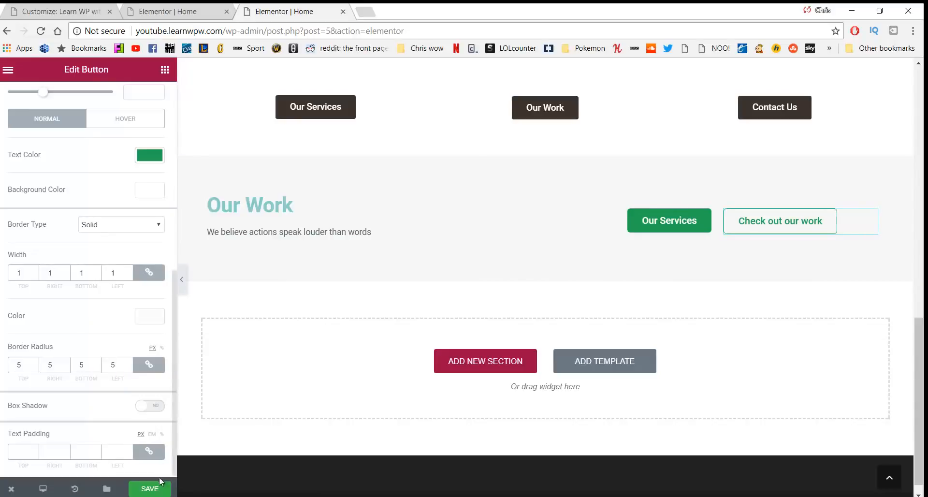
Save the page with the restyled Check out our work button
click(145, 489)
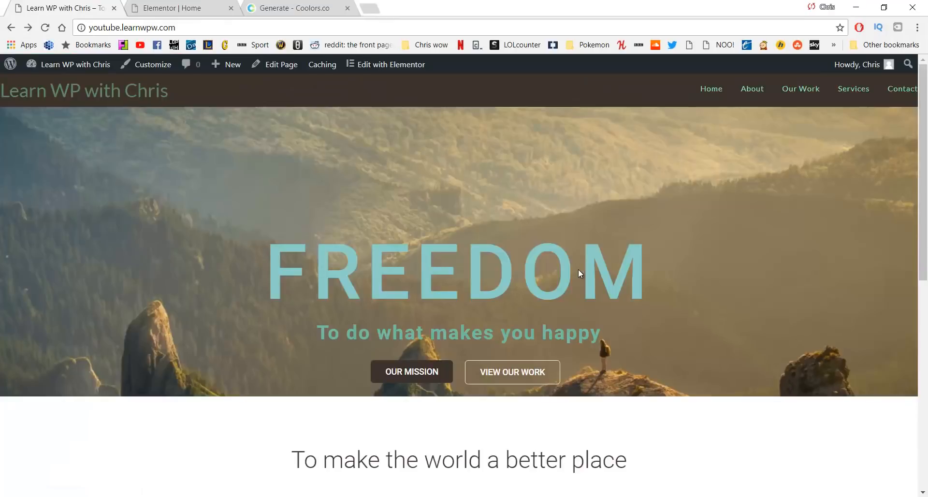
Scroll the live home page and the narrow window to check the restyled Check out our Work button
scroll(580, 268, down, 4)
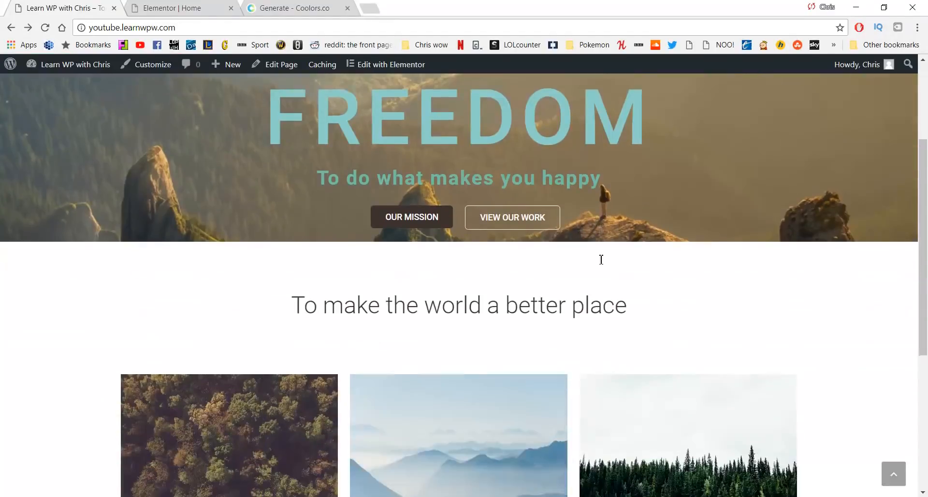
scroll(602, 260, down, 5)
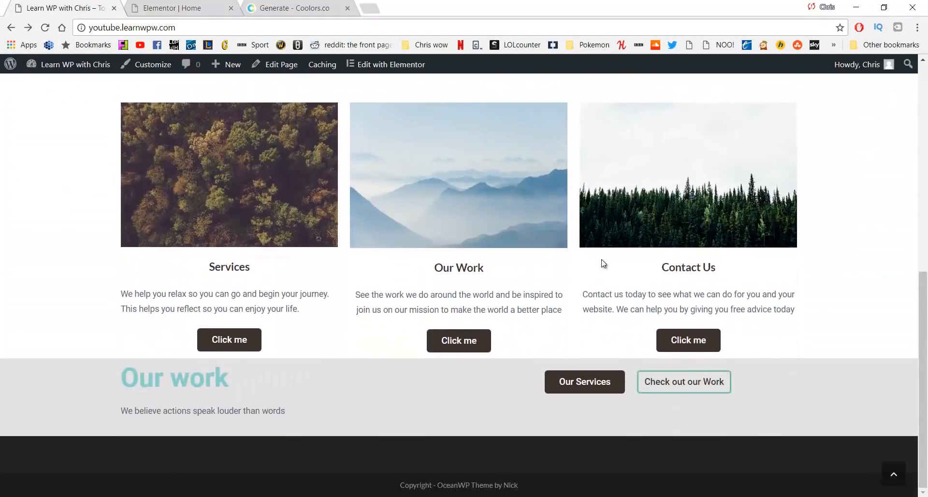
scroll(603, 263, up, 9)
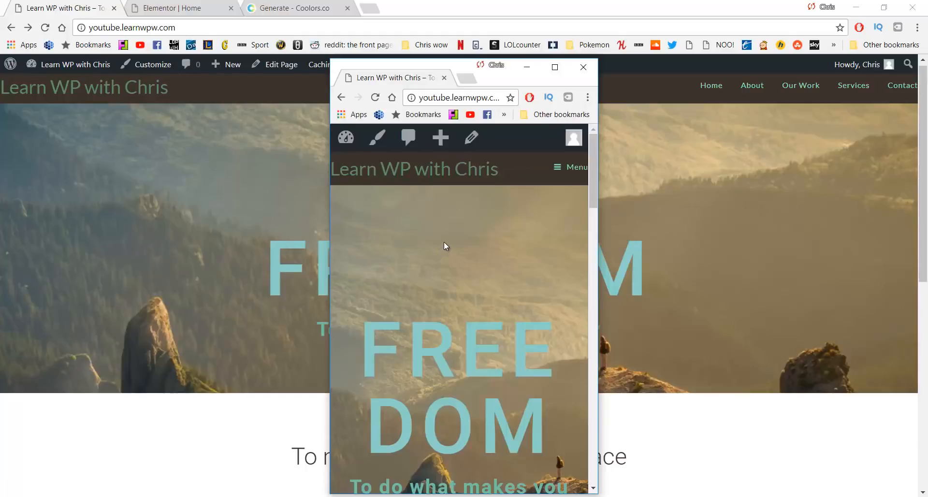
scroll(444, 242, down, 5)
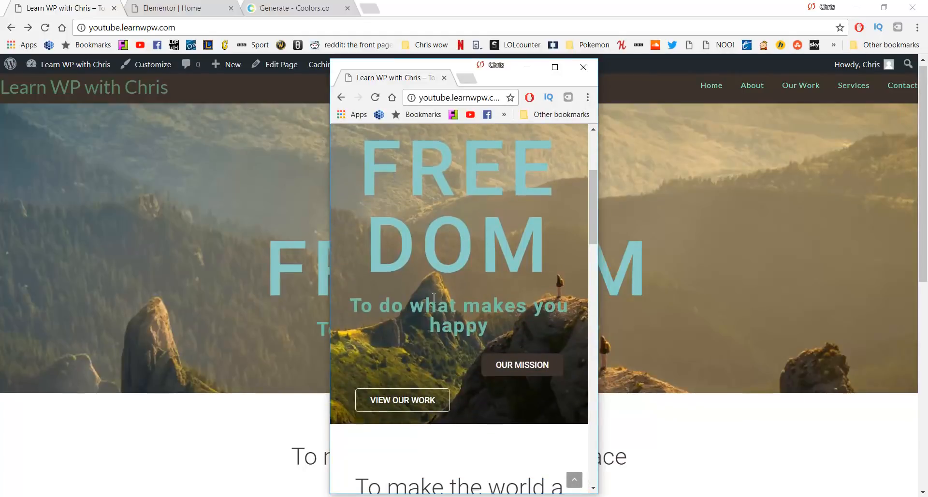
scroll(472, 333, down, 4)
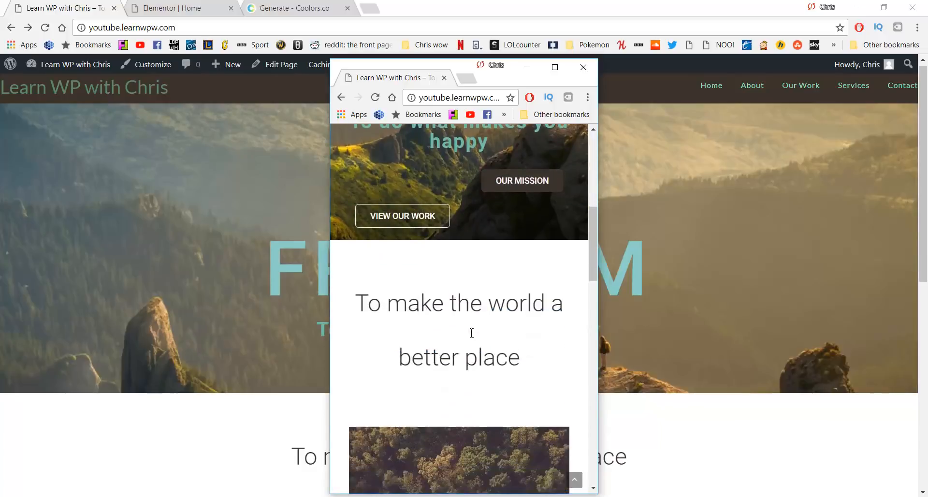
scroll(472, 333, down, 10)
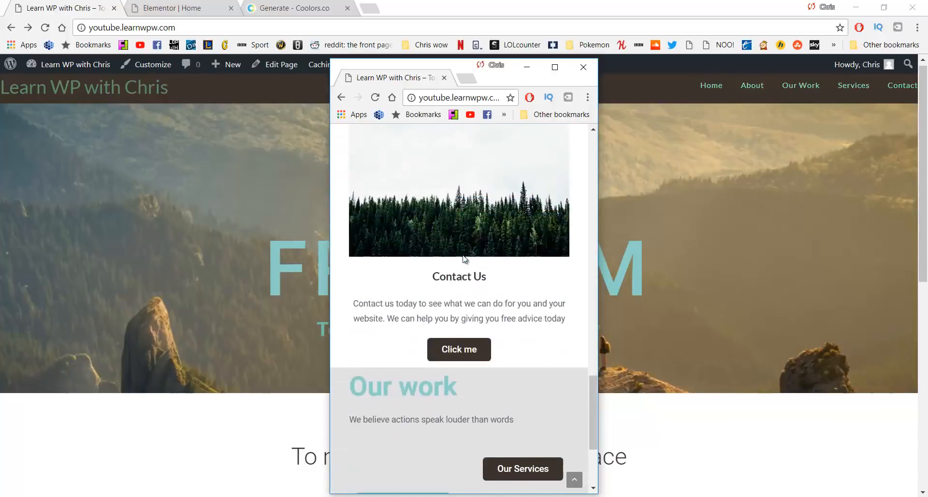
scroll(463, 263, down, 3)
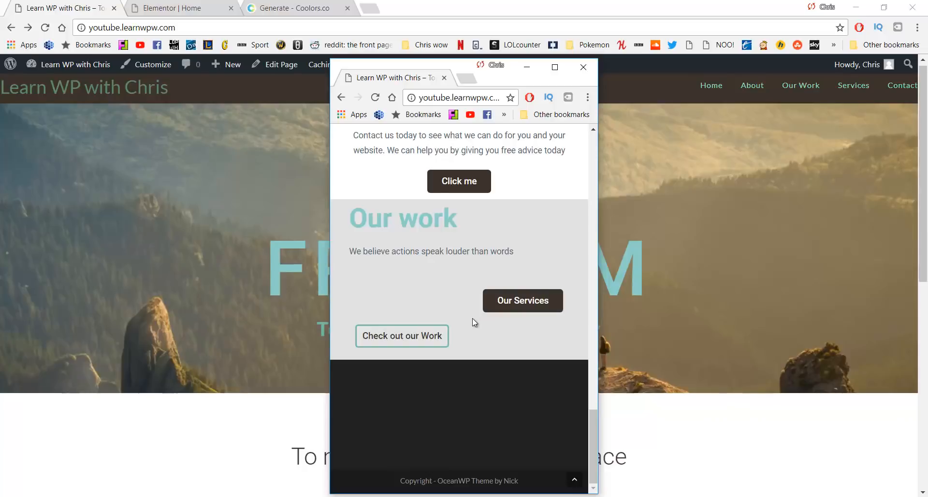
scroll(472, 318, up, 15)
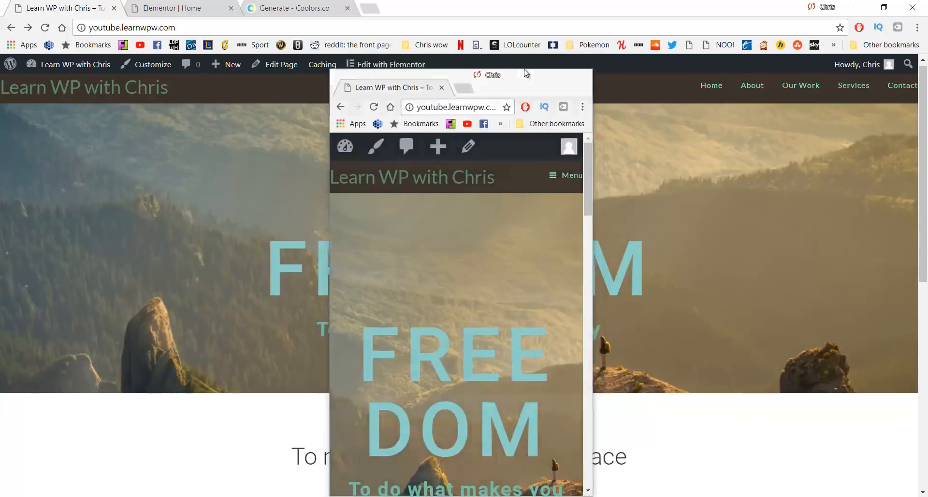
Minimize the narrow preview and duplicate the FREEDOM hero section directly beneath the original
click(526, 71)
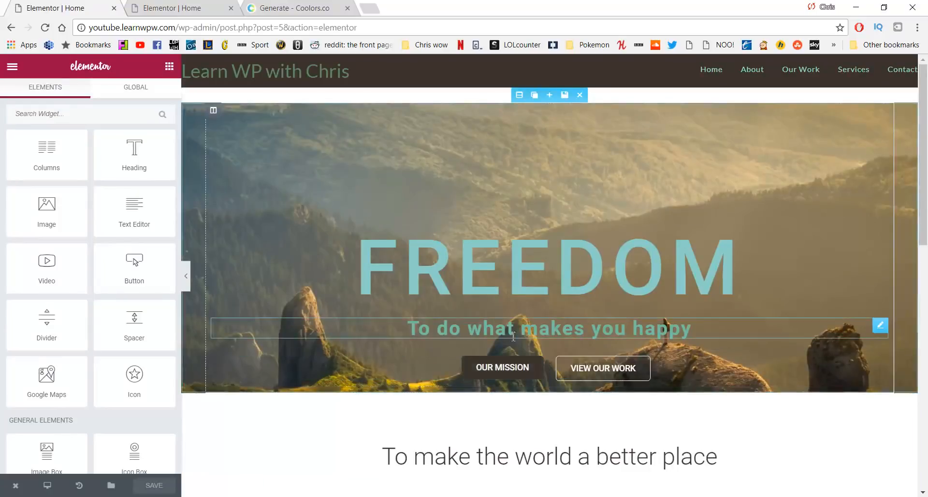
click(534, 96)
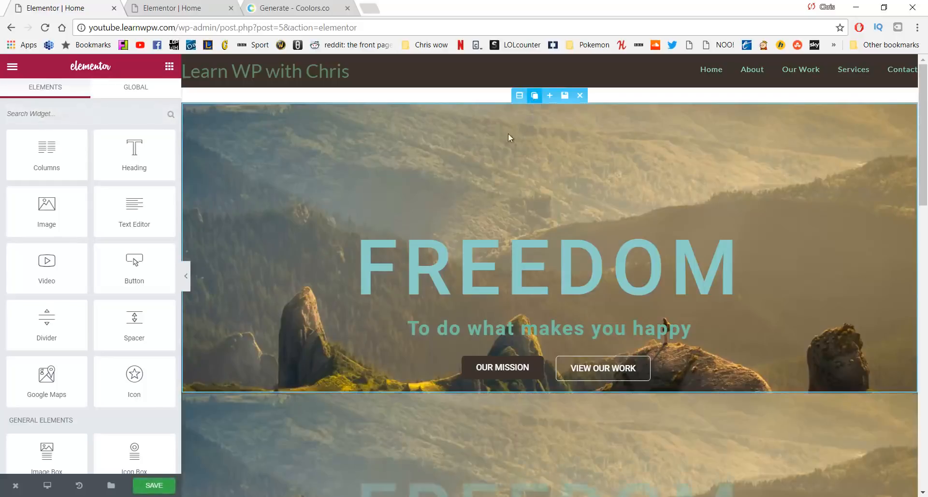
scroll(476, 255, down, 2)
scroll(460, 332, down, 2)
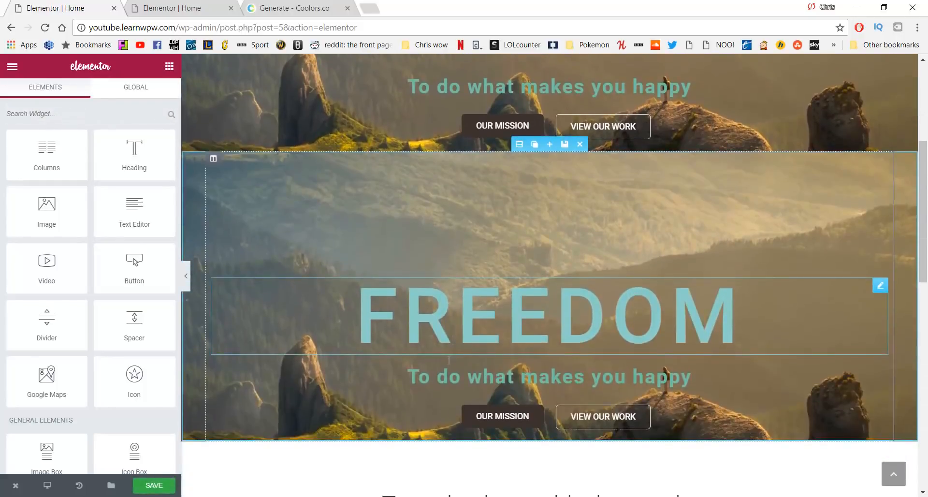
scroll(434, 344, up, 2)
scroll(429, 341, up, 1)
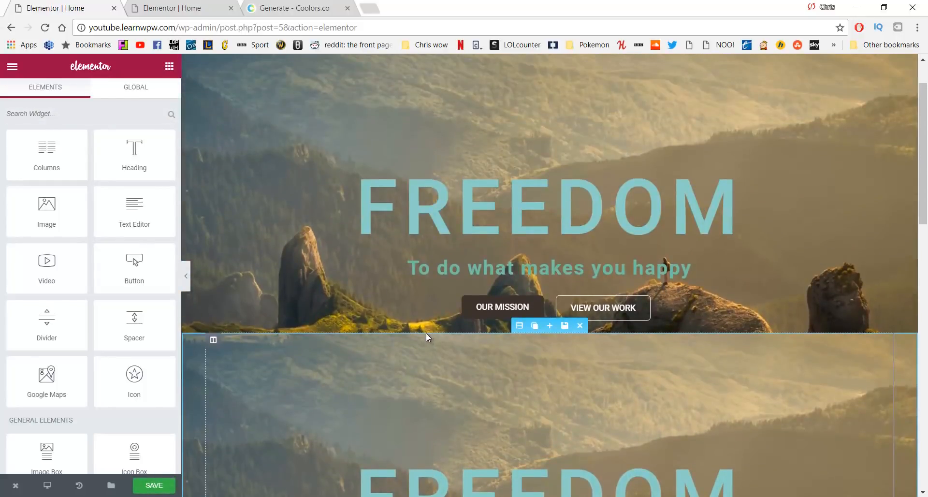
scroll(403, 339, up, 1)
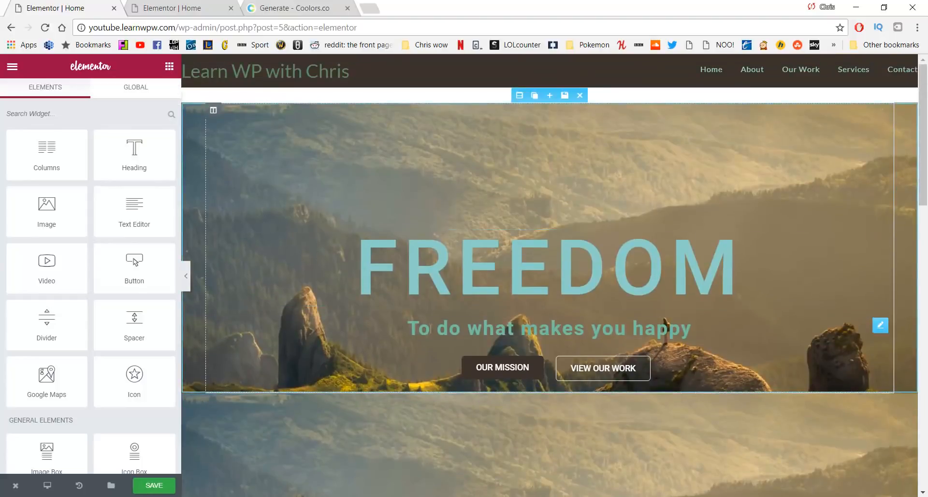
scroll(653, 406, down, 2)
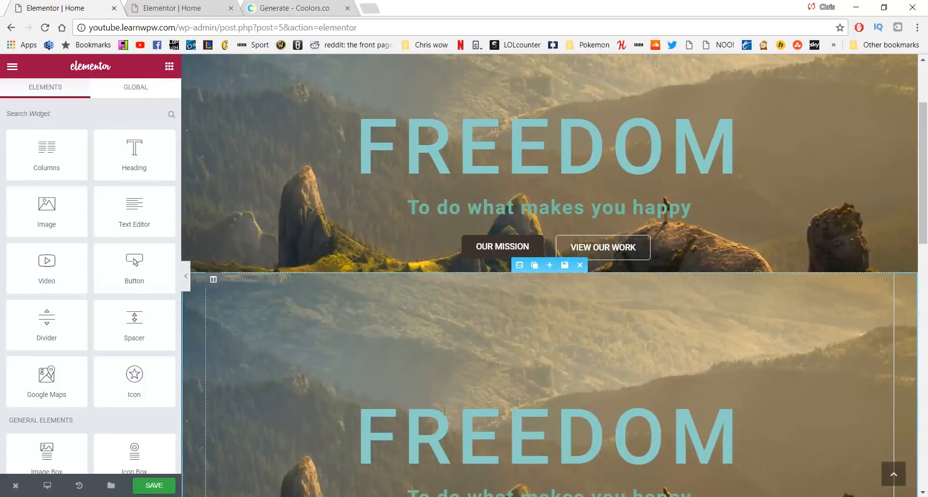
scroll(461, 426, down, 1)
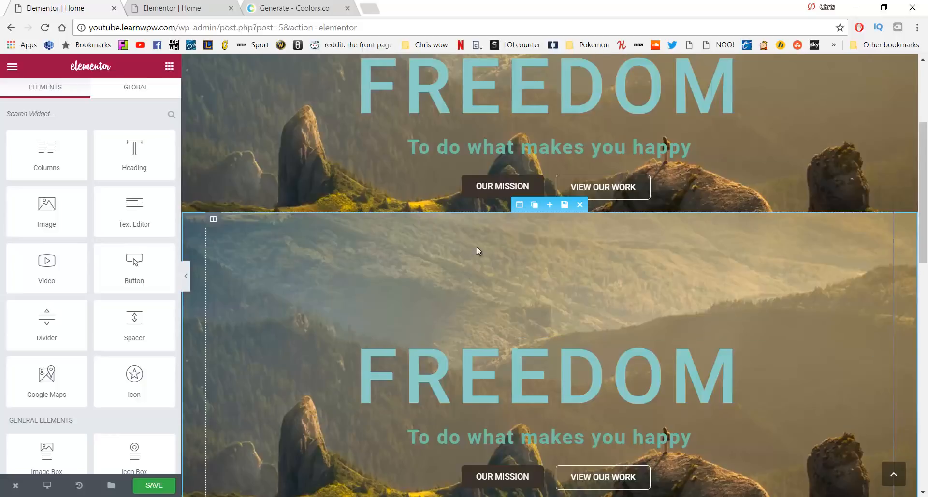
scroll(420, 253, down, 3)
scroll(562, 242, up, 1)
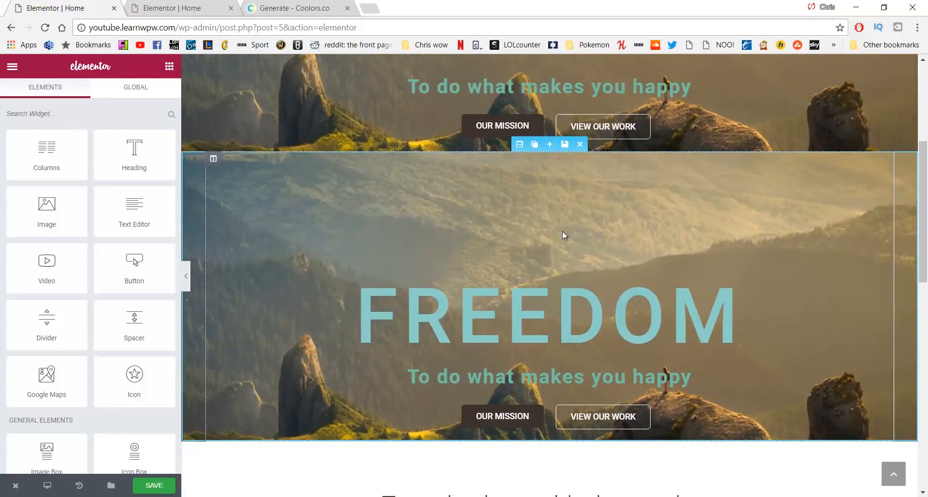
Set the copied FREEDOM heading's font size to 61
click(514, 312)
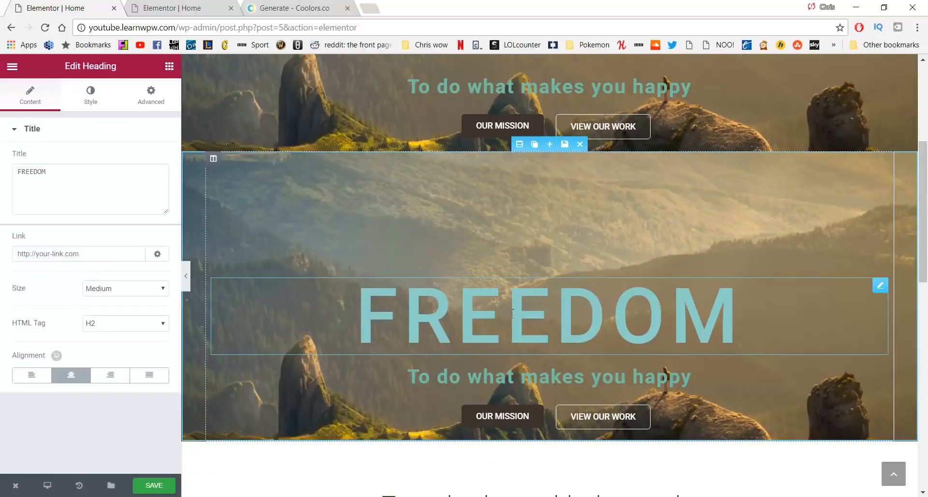
click(97, 101)
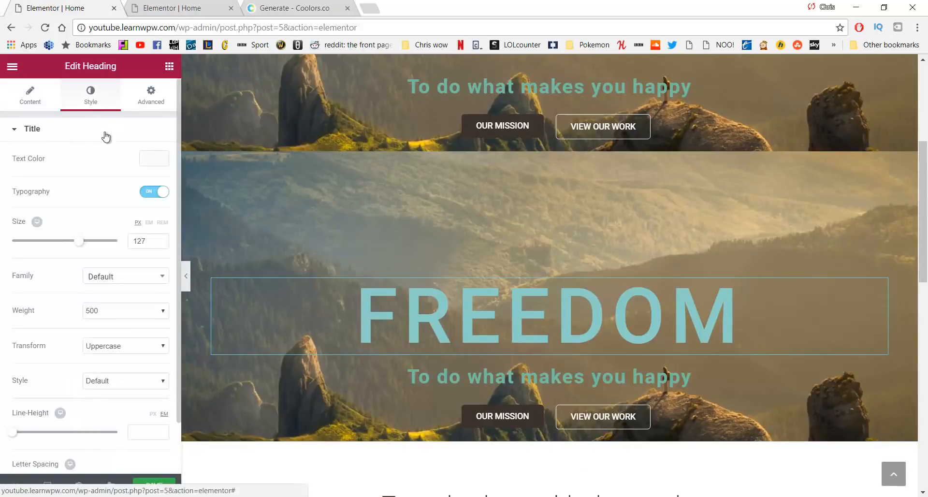
double_click(151, 247)
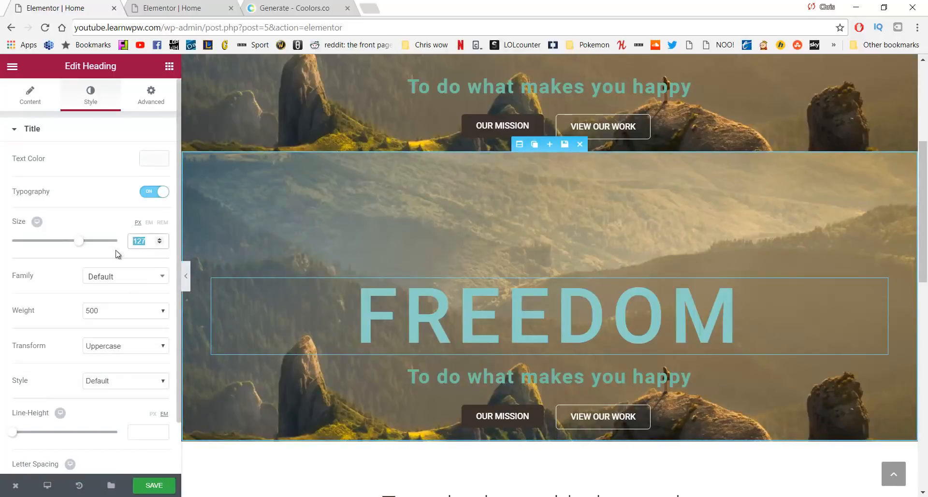
text(61)
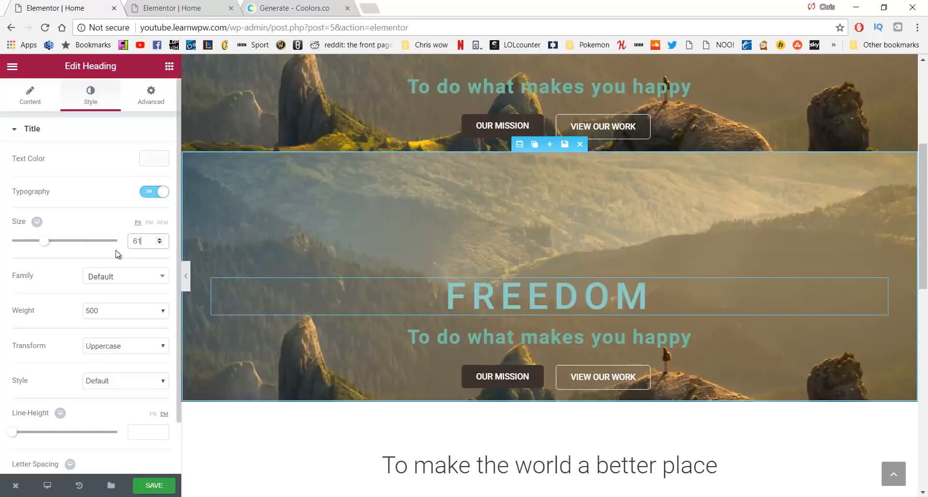
Center-align the OUR MISSION and VIEW OUR WORK buttons in the copied hero
click(475, 377)
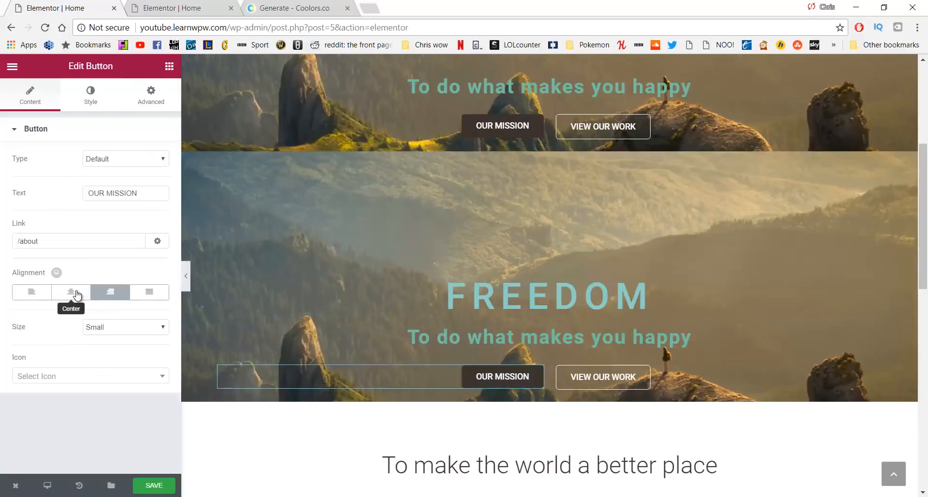
click(72, 298)
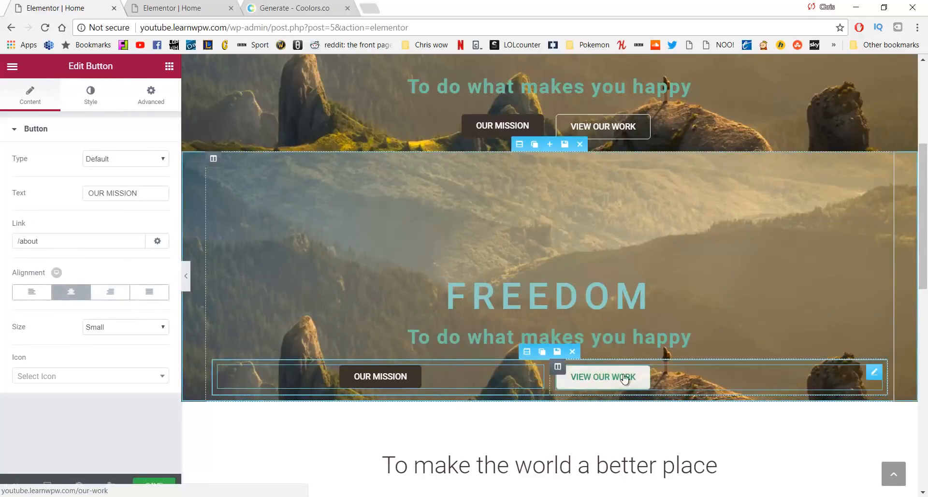
click(607, 382)
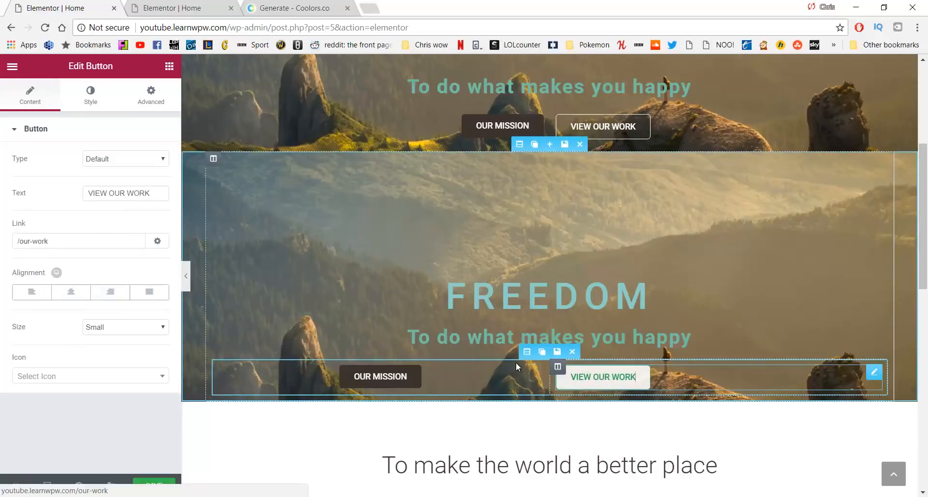
click(74, 291)
scroll(658, 348, up, 1)
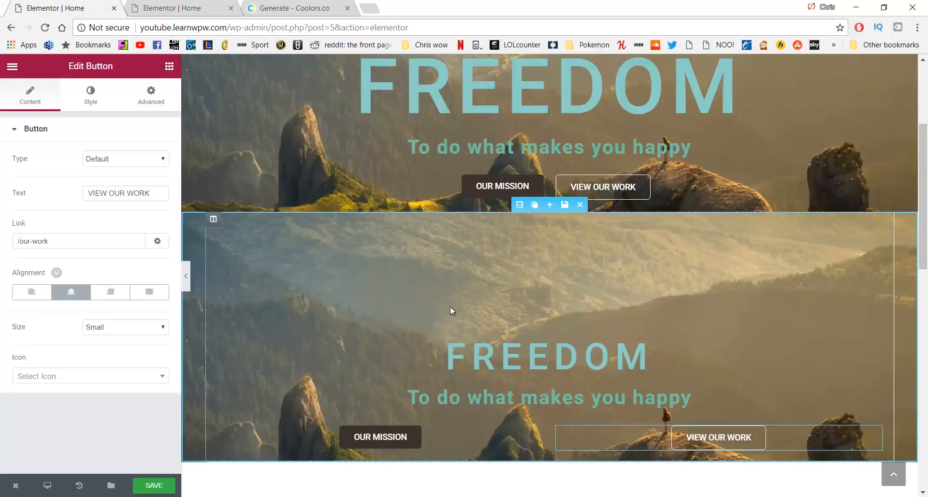
scroll(461, 311, up, 2)
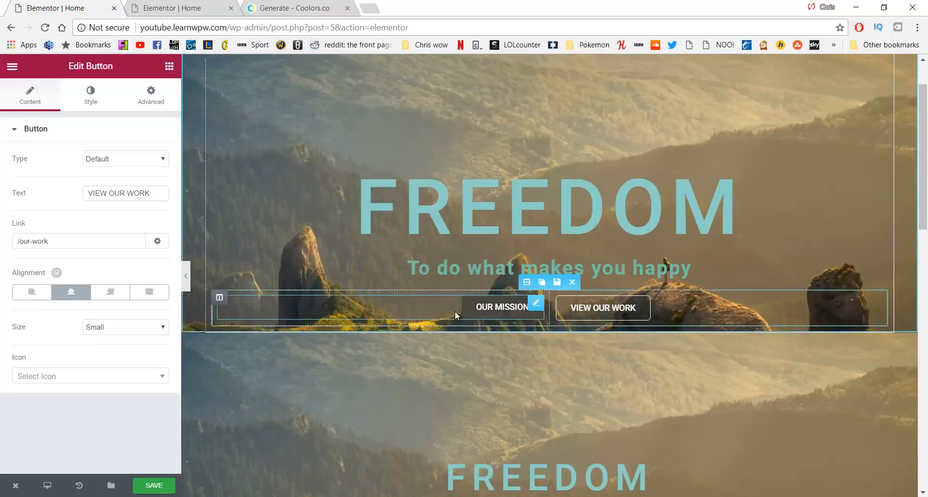
scroll(508, 290, up, 1)
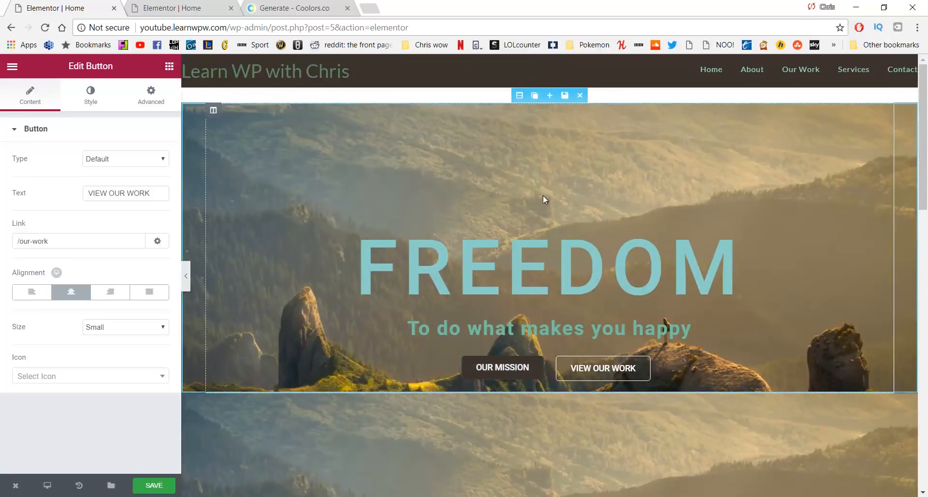
Set Hide On Mobile to HIDE under the top hero section's Advanced > Responsive options
click(522, 95)
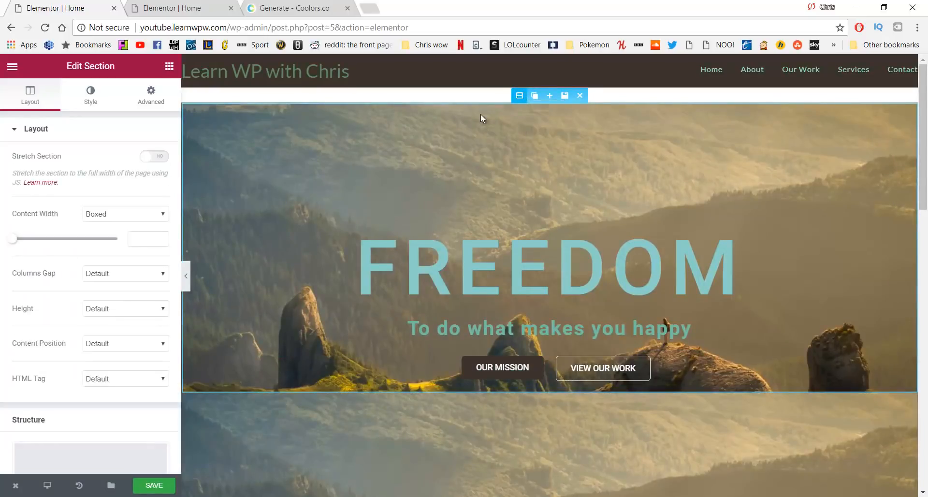
scroll(88, 255, down, 1)
scroll(111, 279, up, 1)
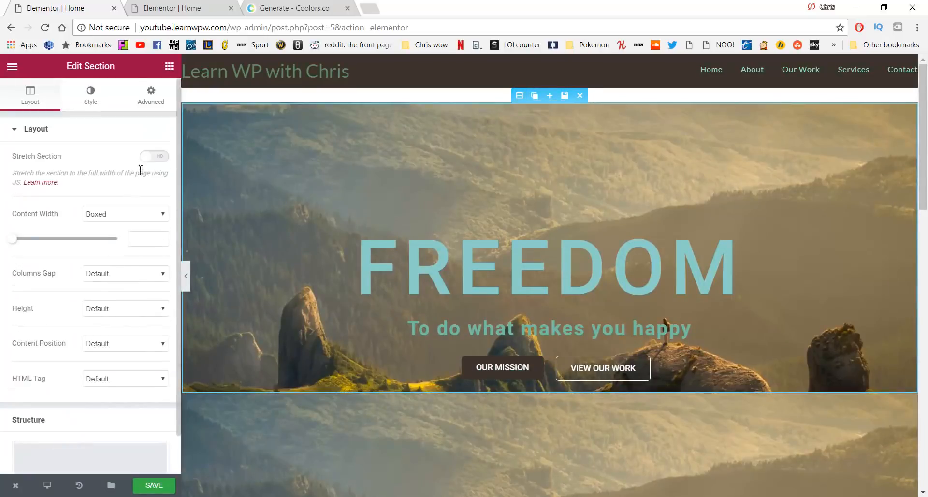
click(151, 93)
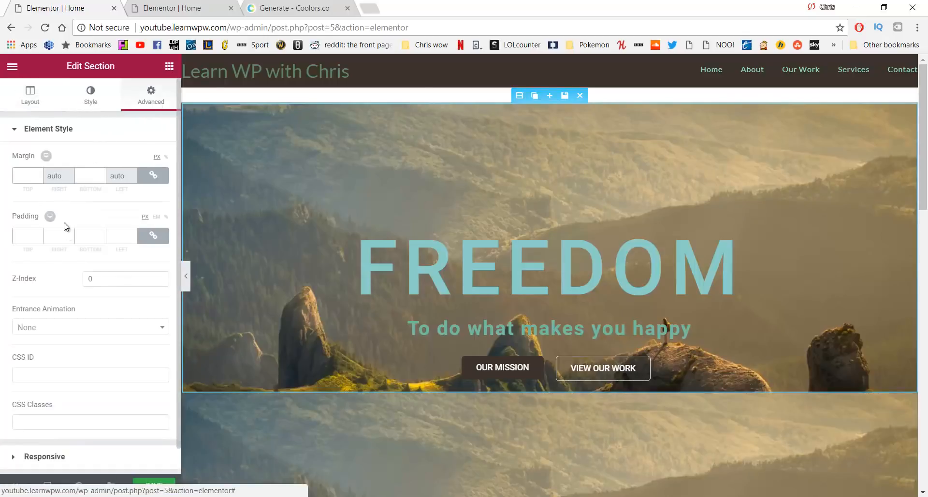
scroll(67, 228, down, 1)
click(74, 431)
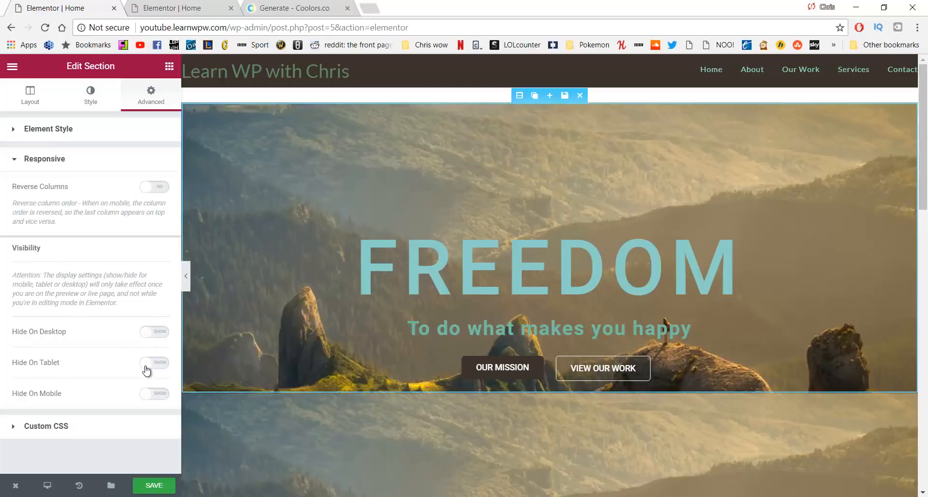
click(151, 398)
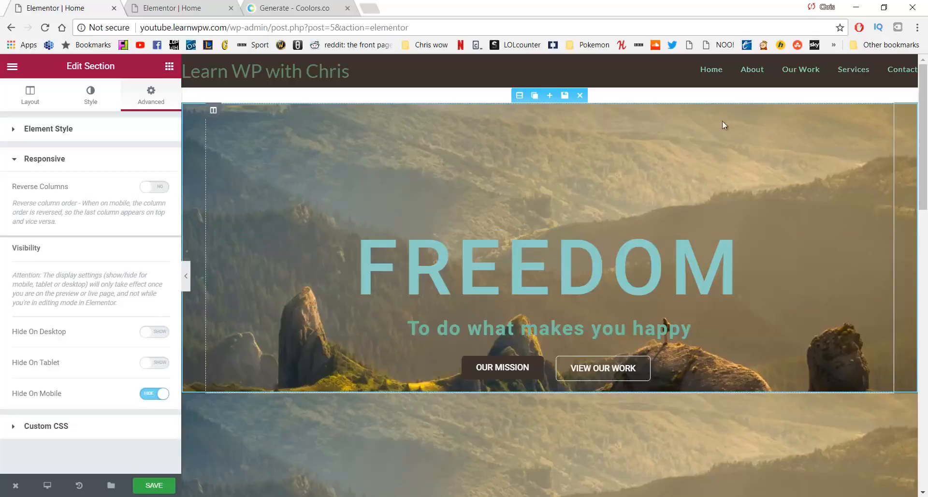
scroll(422, 405, down, 2)
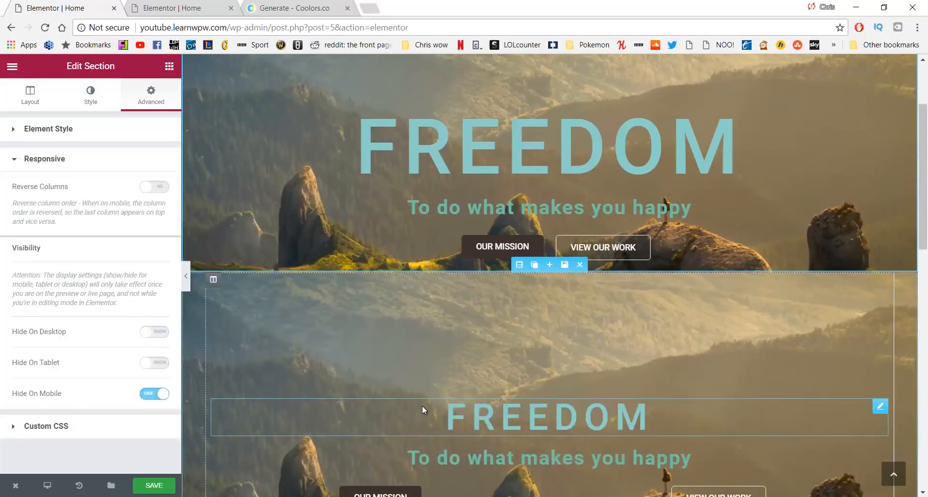
scroll(419, 372, down, 2)
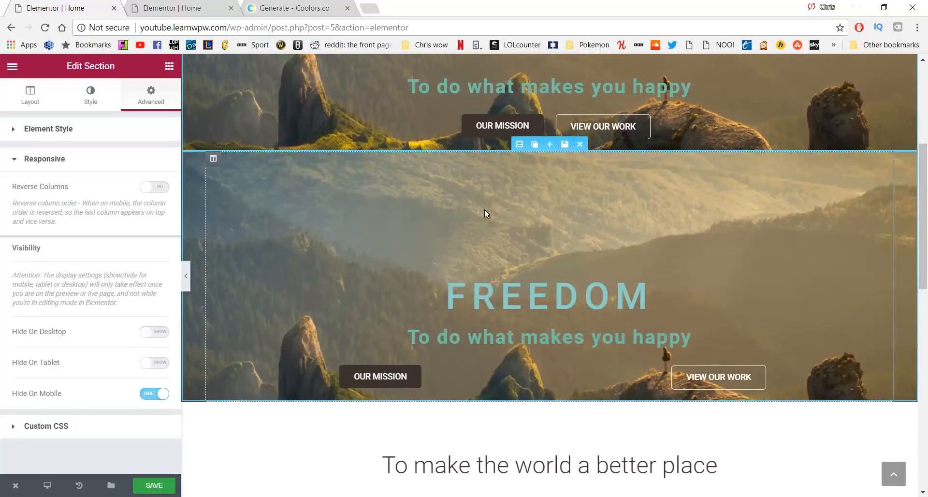
Turn on Hide On Desktop and Hide On Tablet for the second hero section, then save
click(520, 145)
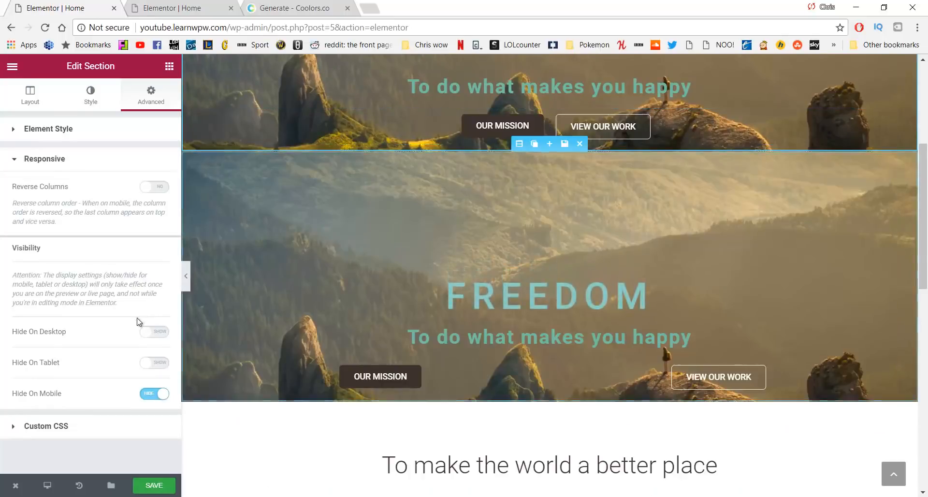
click(516, 150)
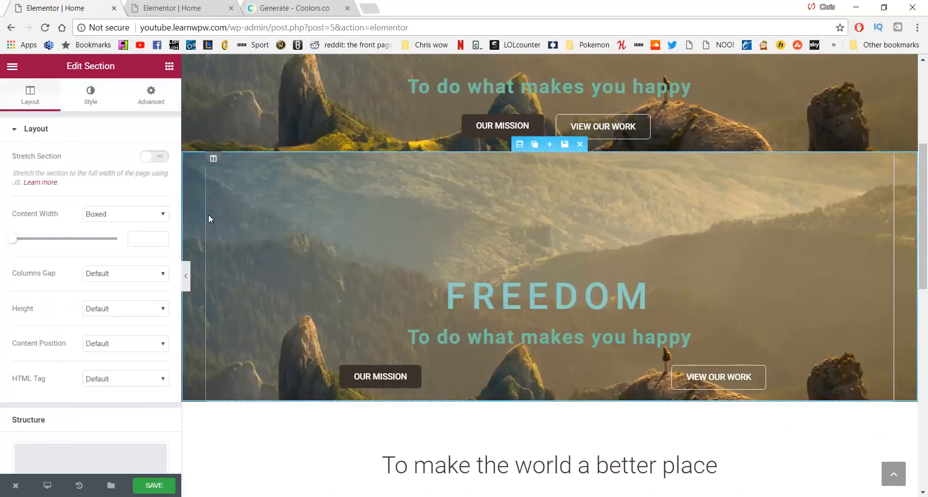
click(149, 95)
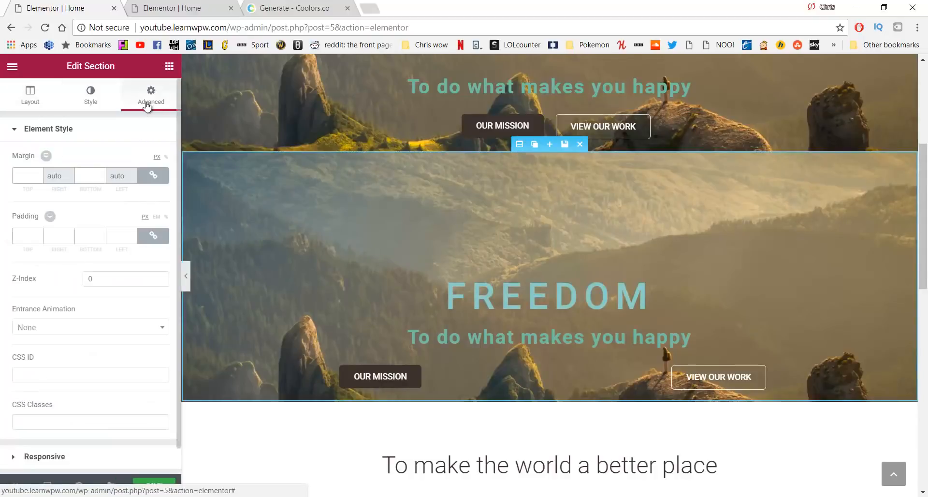
scroll(71, 303, down, 2)
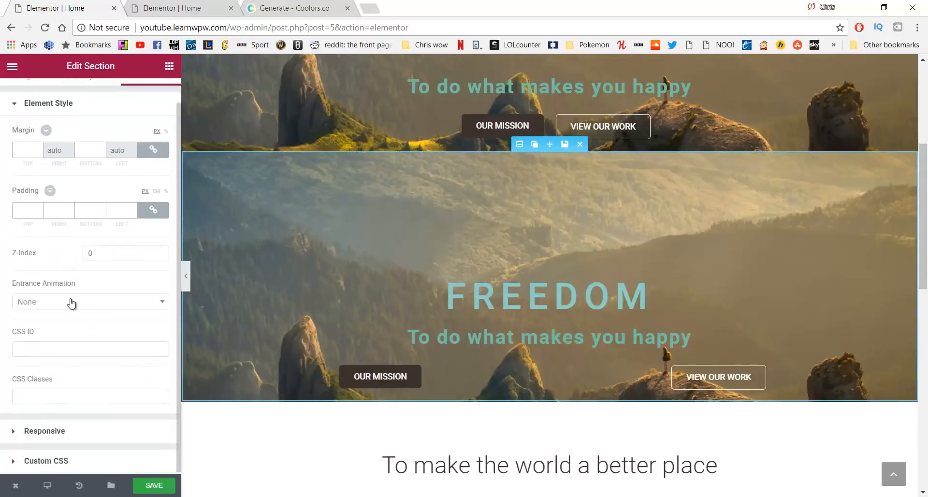
click(58, 432)
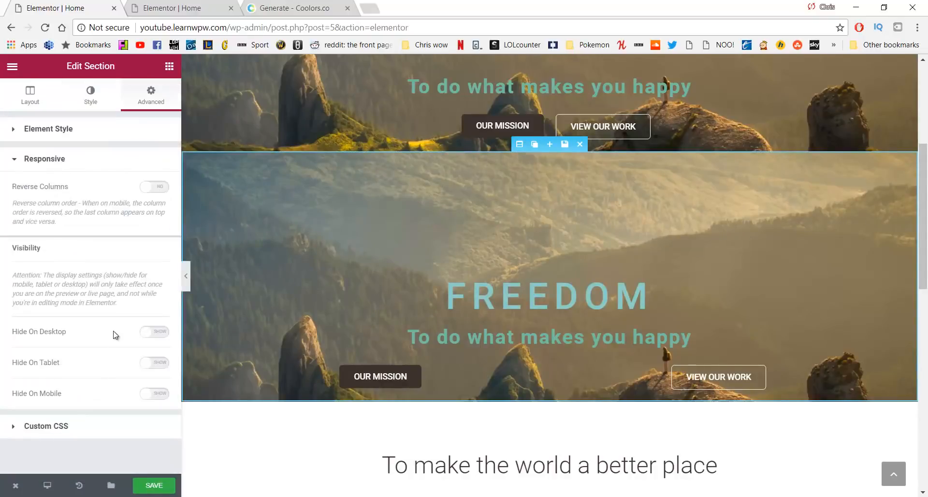
click(156, 334)
click(152, 366)
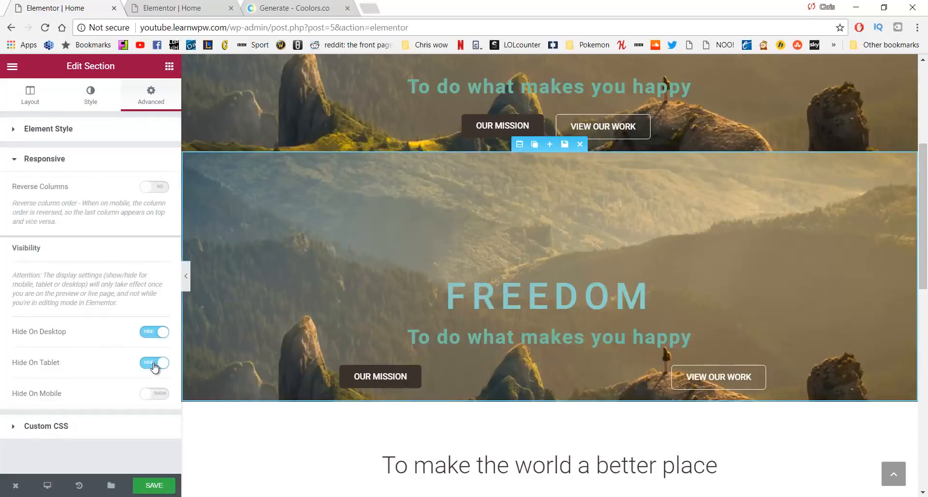
click(159, 483)
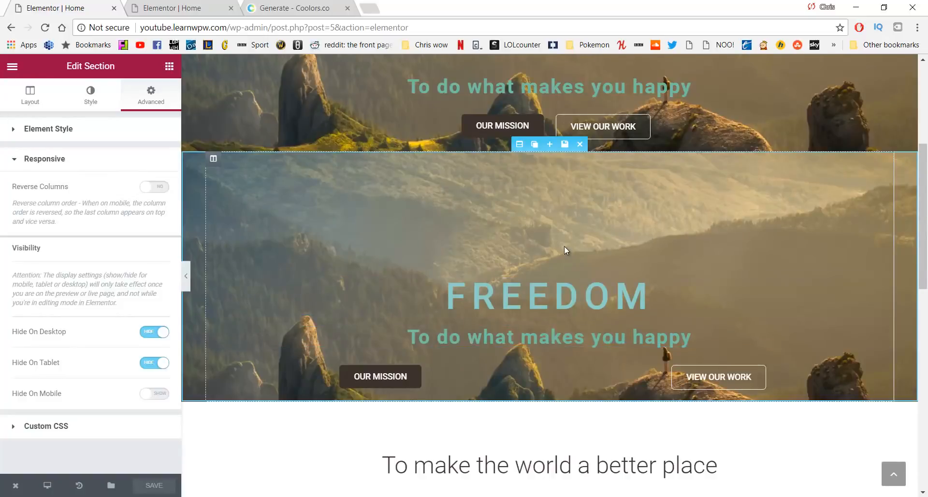
scroll(564, 246, down, 6)
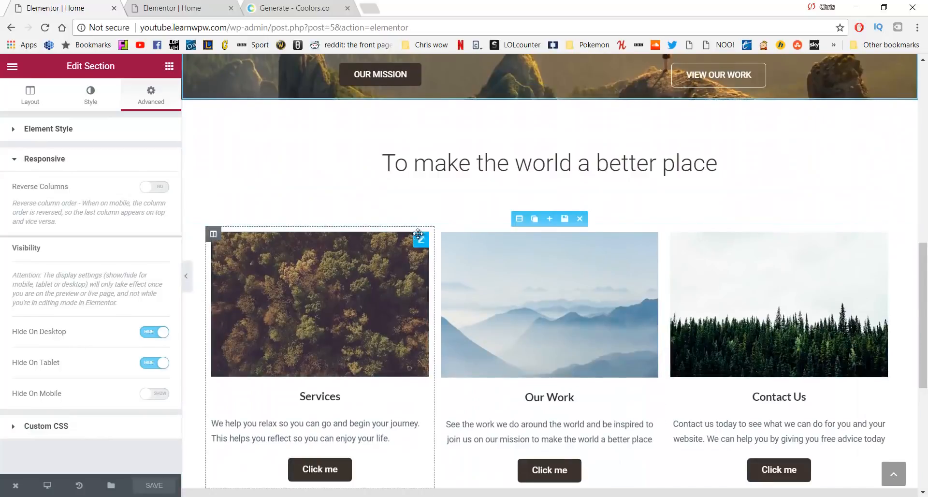
Duplicate the Our work section and show its Advanced > Responsive options
scroll(346, 211, down, 1)
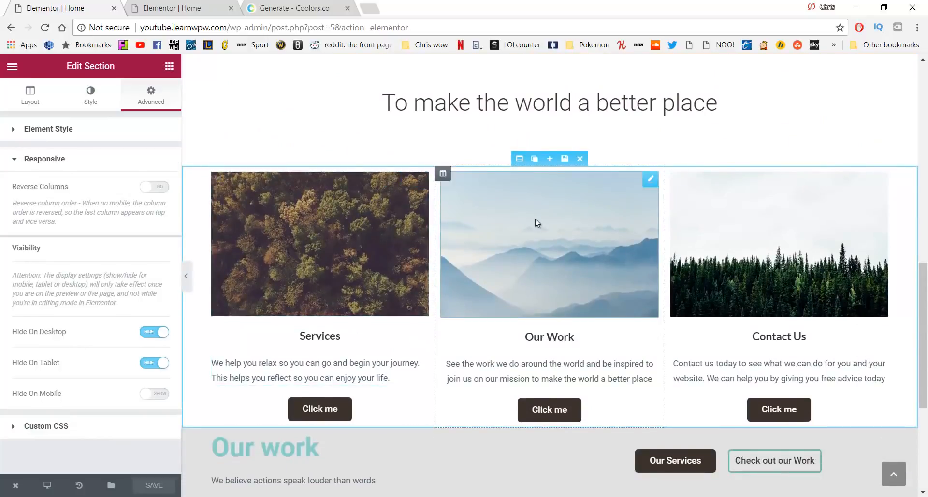
scroll(580, 205, down, 5)
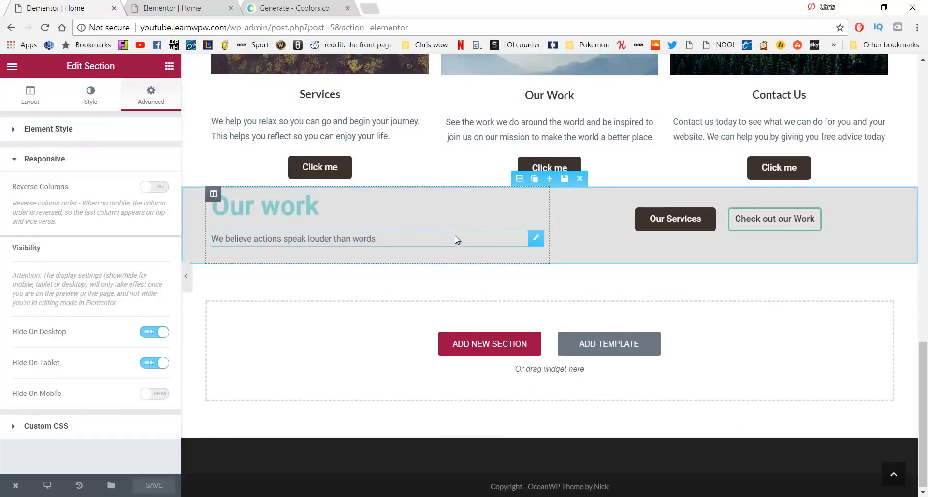
click(535, 180)
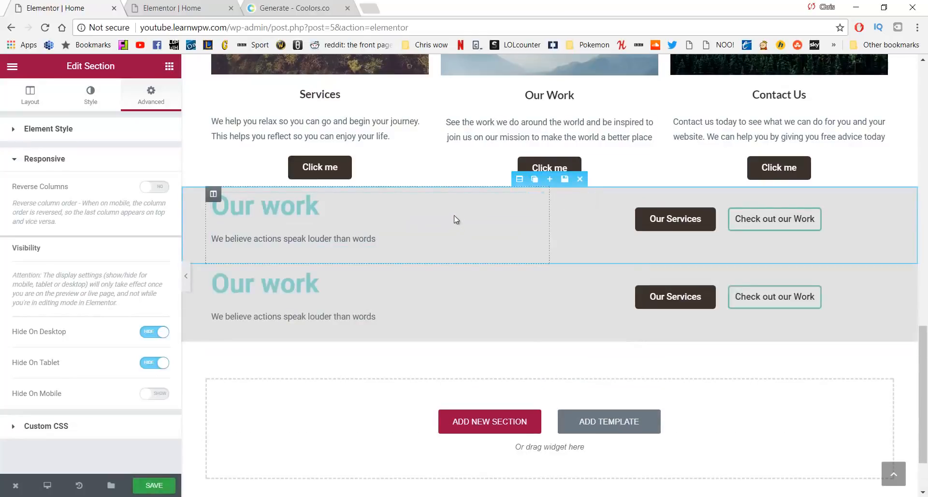
click(519, 180)
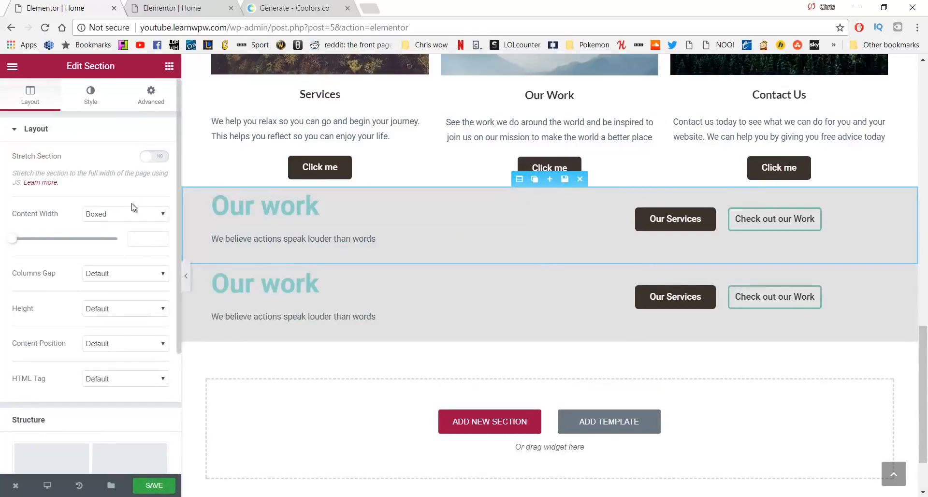
click(149, 110)
scroll(50, 306, down, 1)
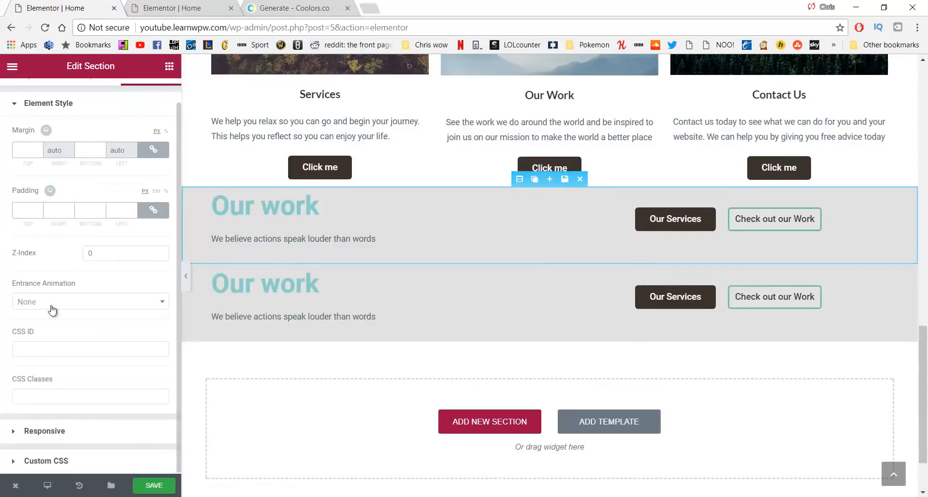
click(65, 430)
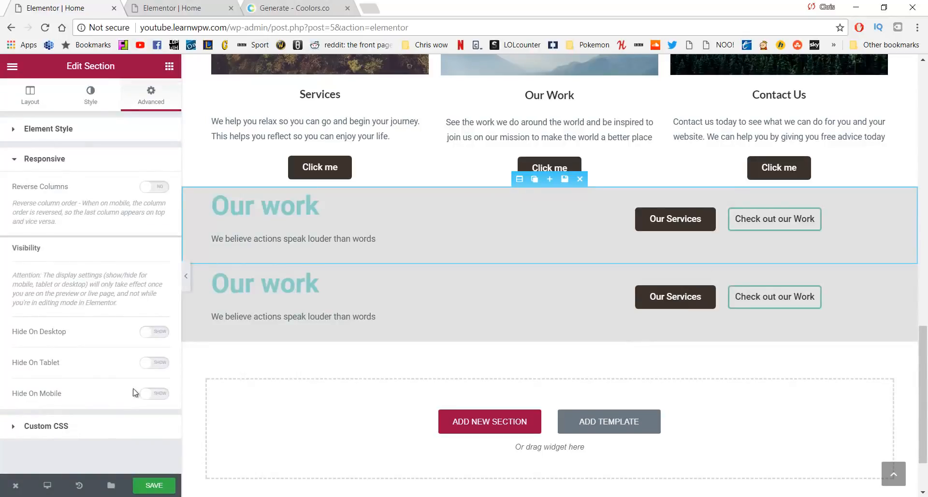
Hide the upper Our work section on mobile and center the lower copy's heading and paragraph
click(151, 402)
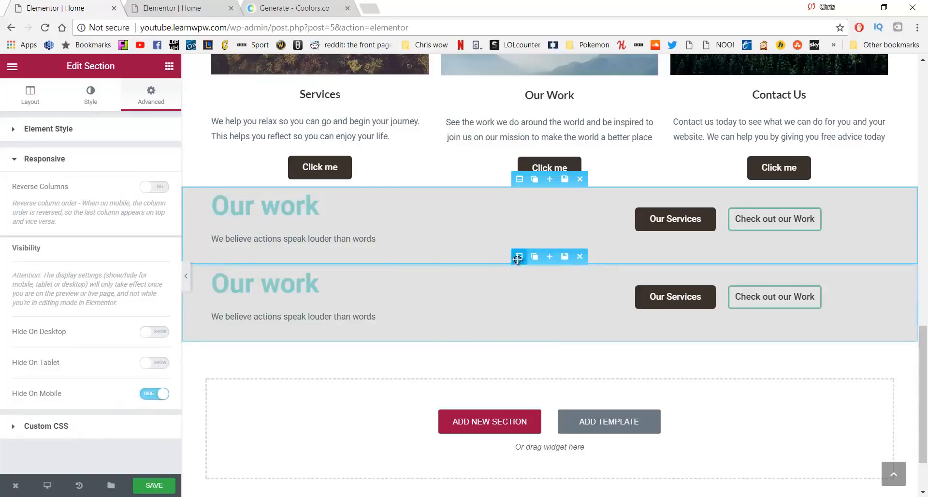
click(502, 265)
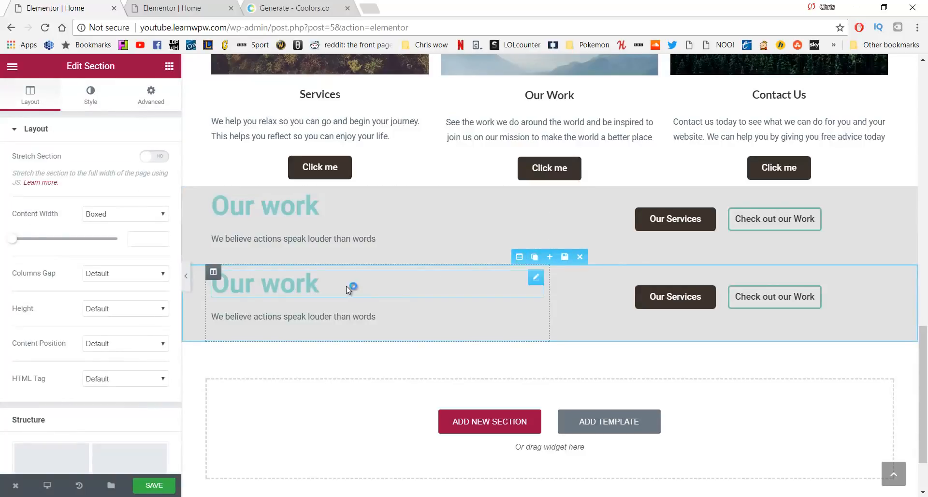
click(310, 289)
drag(321, 286, 186, 299)
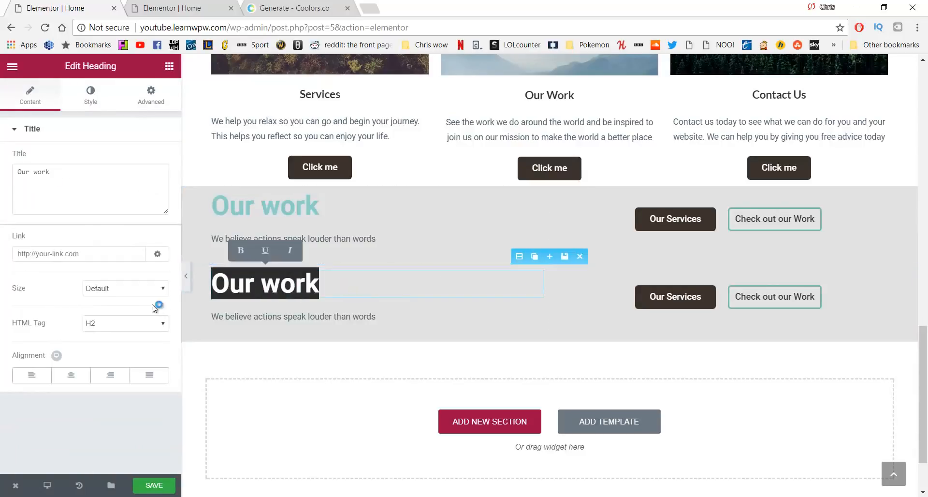
click(71, 380)
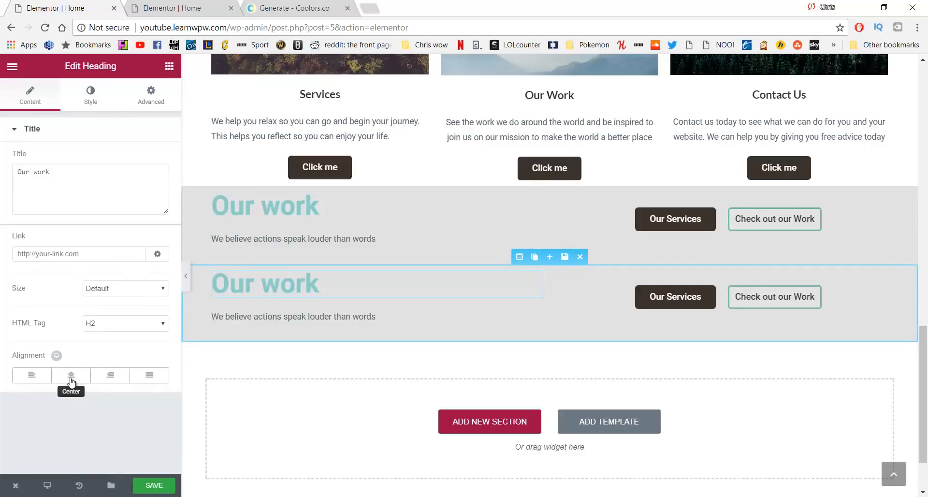
click(71, 380)
drag(389, 320, 208, 323)
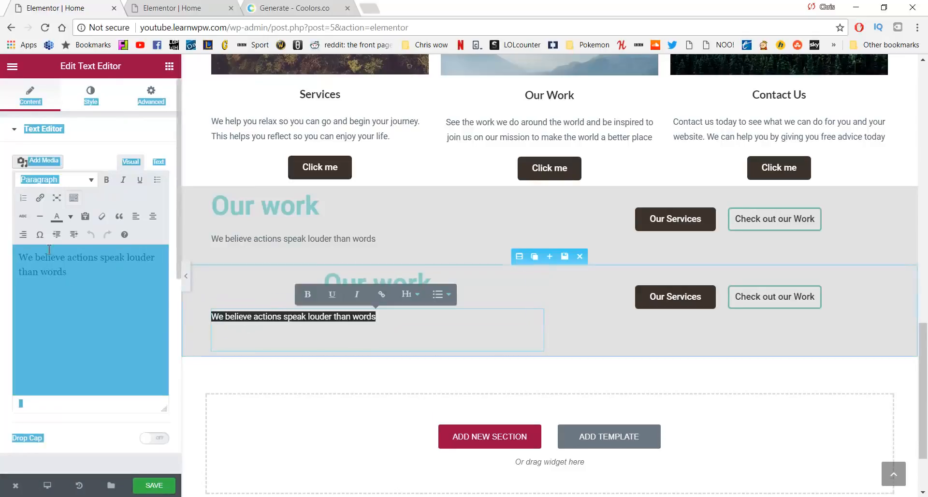
click(153, 216)
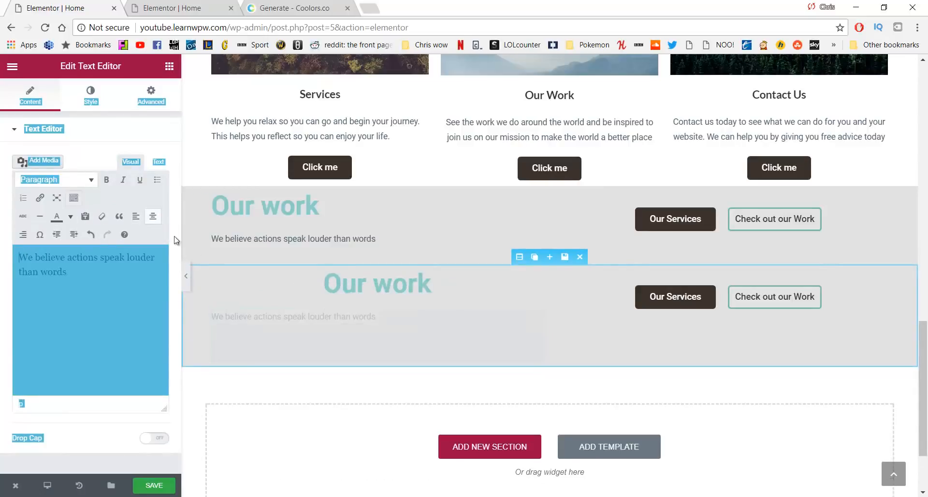
Center the Our Services and Check out our Work buttons in the lower copy
click(650, 297)
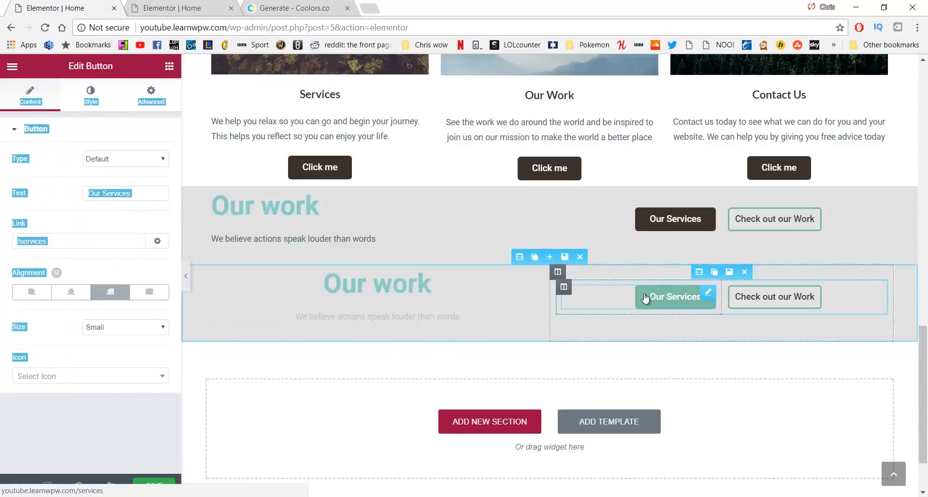
click(71, 292)
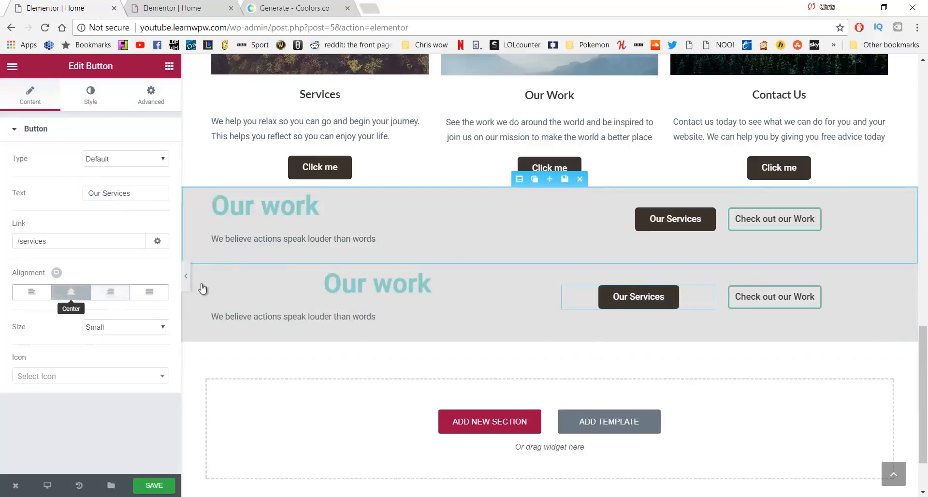
click(786, 295)
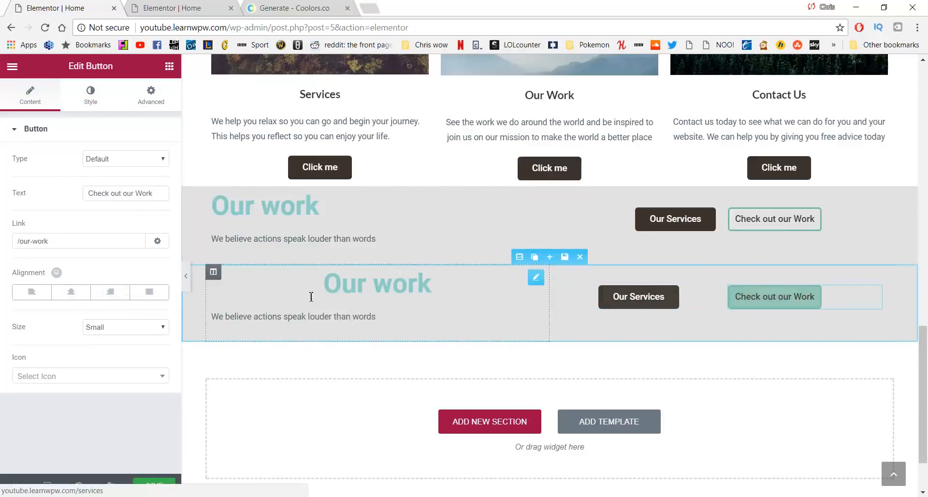
click(72, 292)
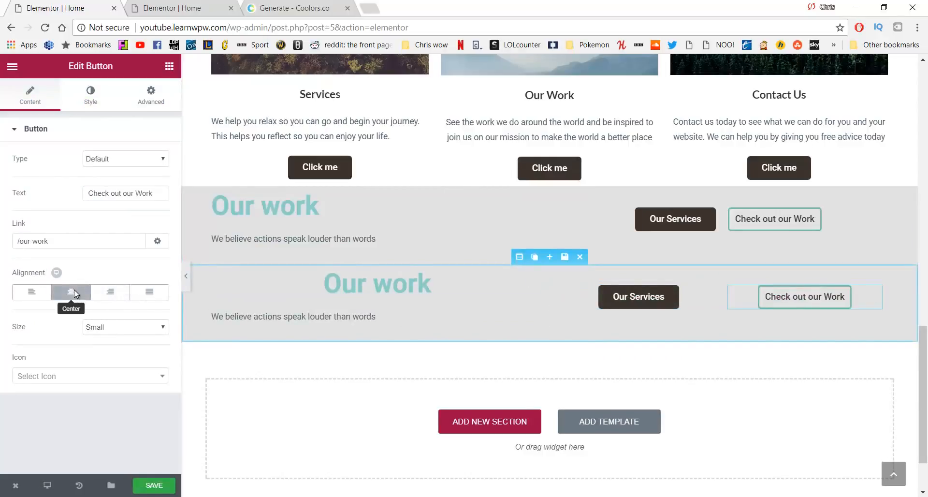
Hide the lower Our work section on desktop and tablet, then save the page
click(151, 103)
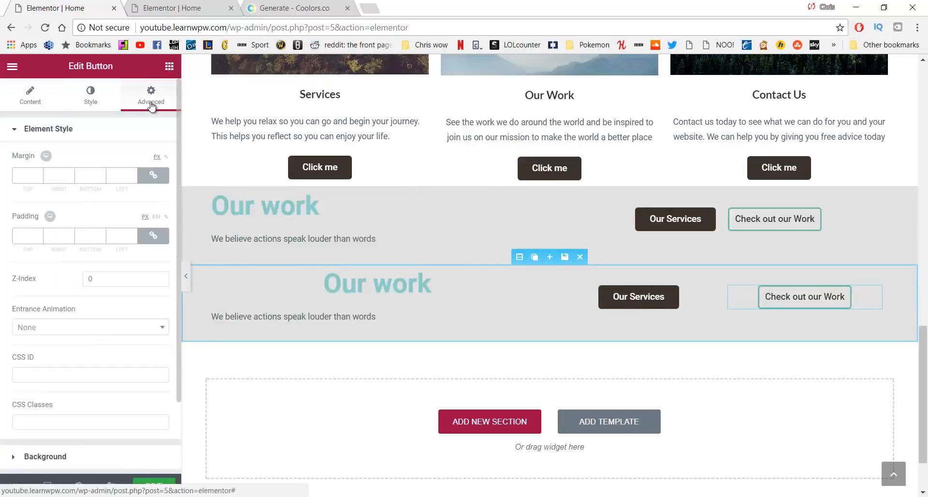
scroll(85, 223, down, 2)
click(83, 430)
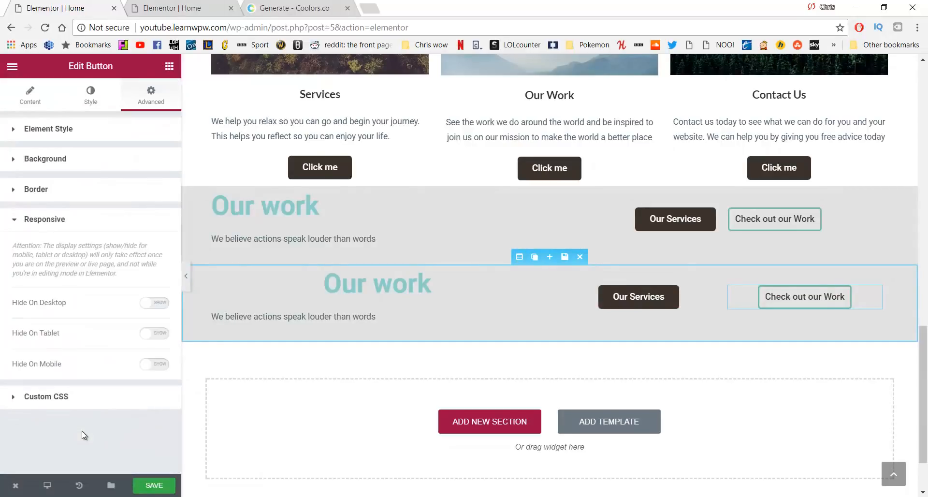
click(157, 308)
click(153, 334)
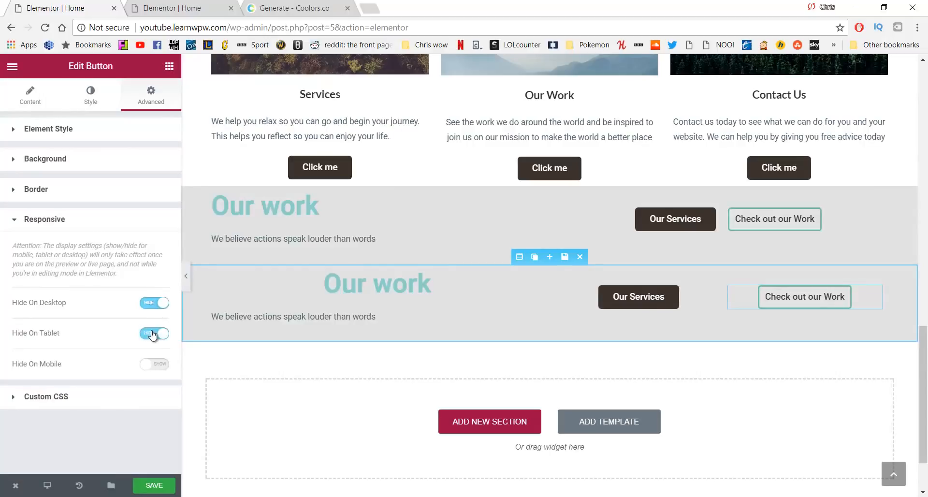
click(165, 486)
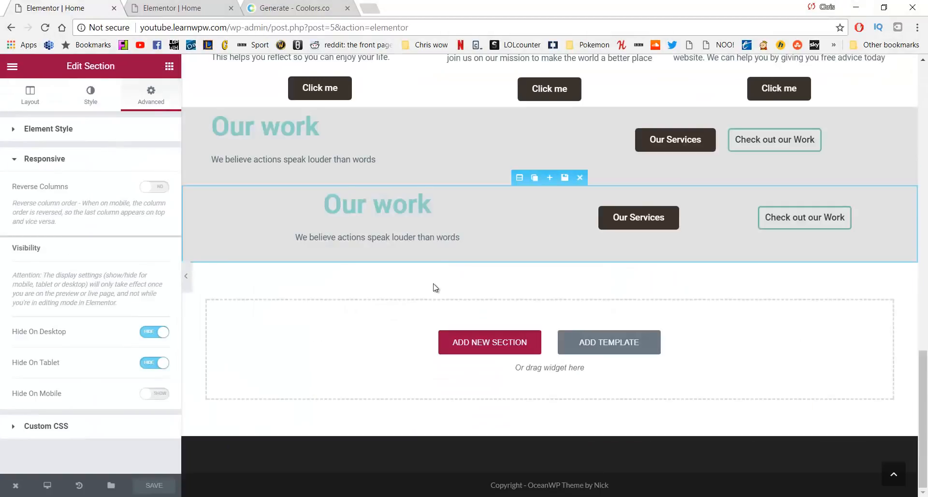
Open the live site in a new tab and check the desktop home page
scroll(435, 288, up, 15)
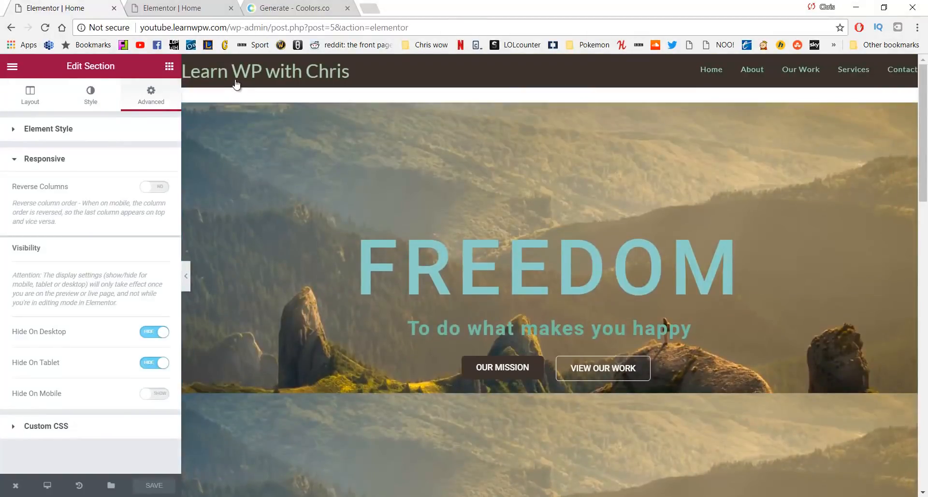
middle_click(236, 82)
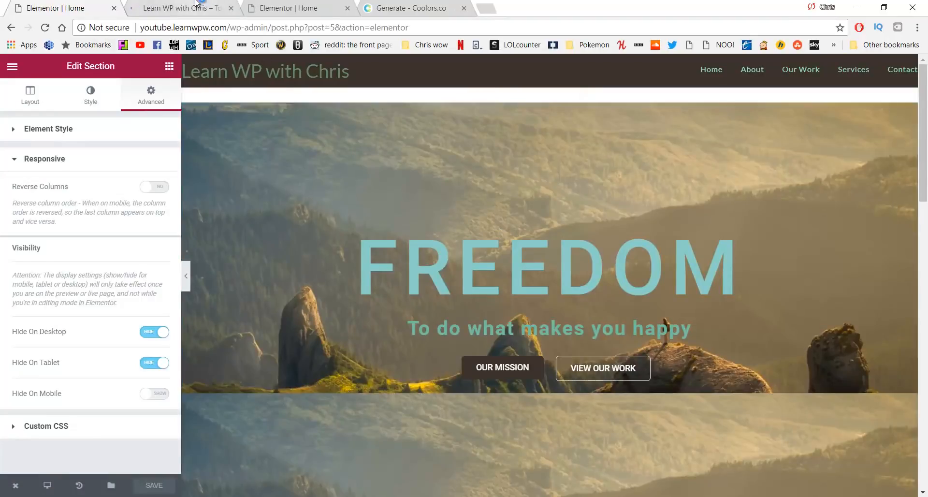
click(197, 3)
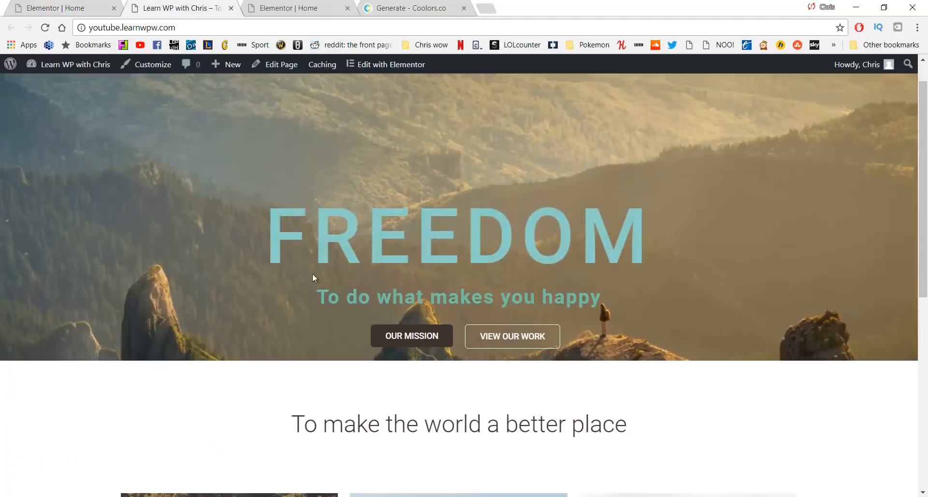
scroll(313, 274, down, 8)
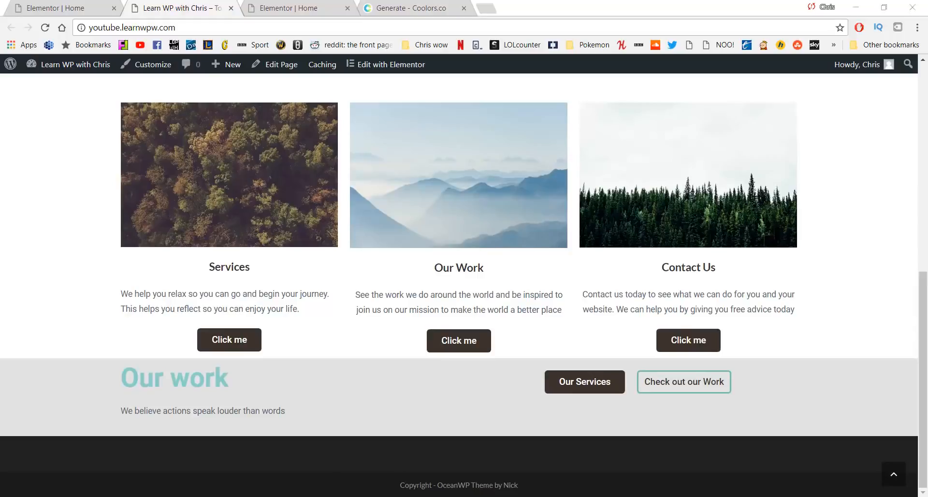
Reload the narrow browser window and scroll through it to check the mobile layout
mouse_move(315, 493)
click(442, 460)
scroll(455, 311, up, 10)
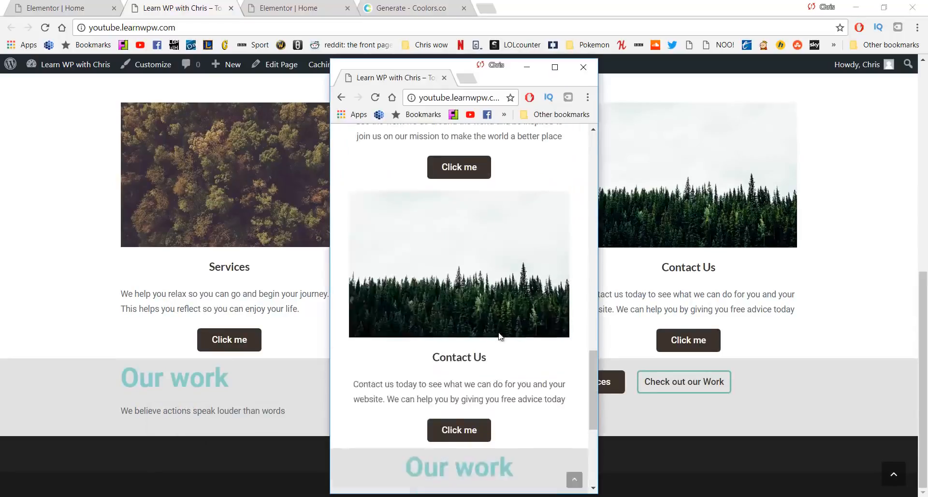
scroll(455, 311, up, 5)
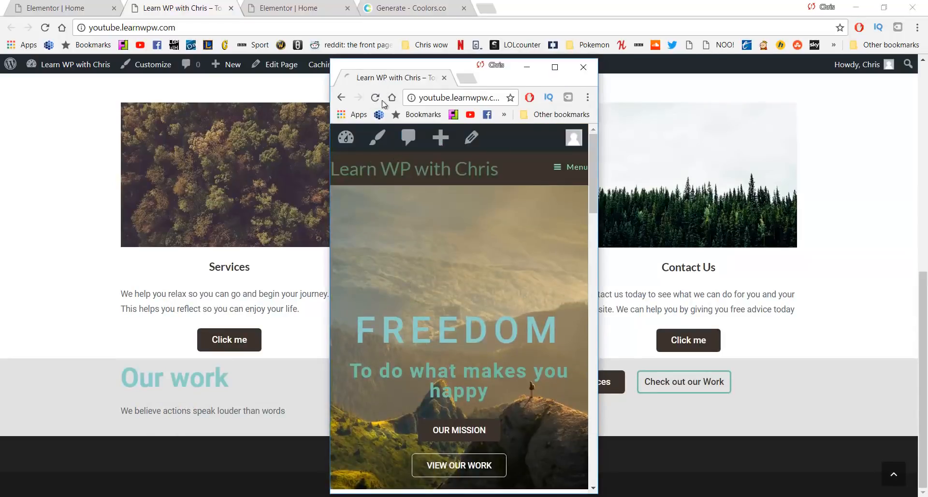
click(375, 97)
scroll(431, 251, down, 7)
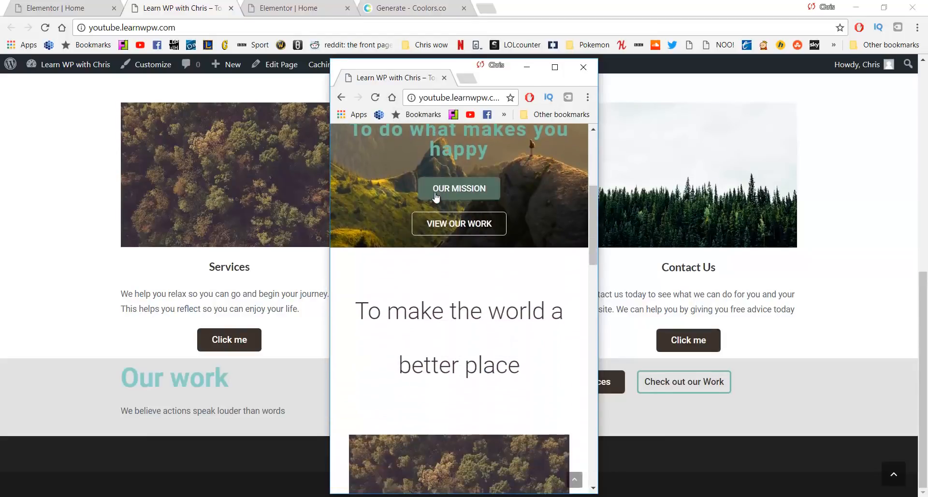
scroll(438, 196, down, 9)
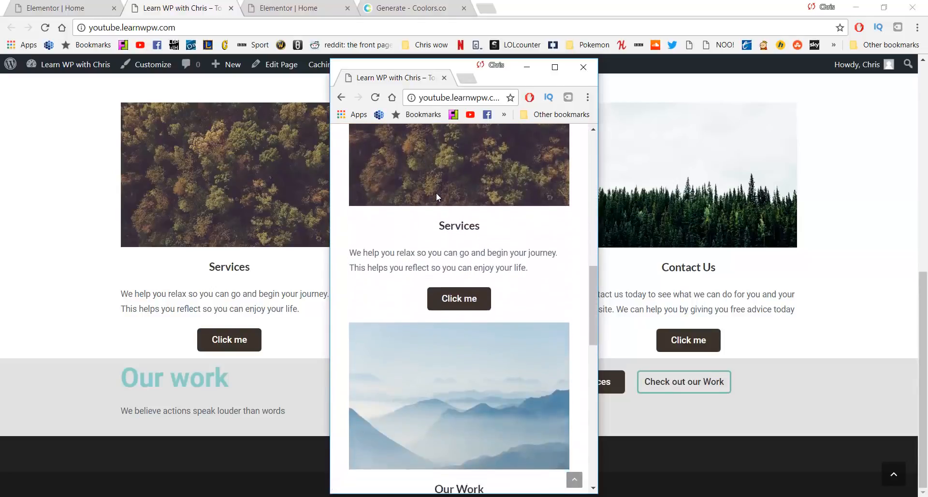
scroll(437, 196, down, 9)
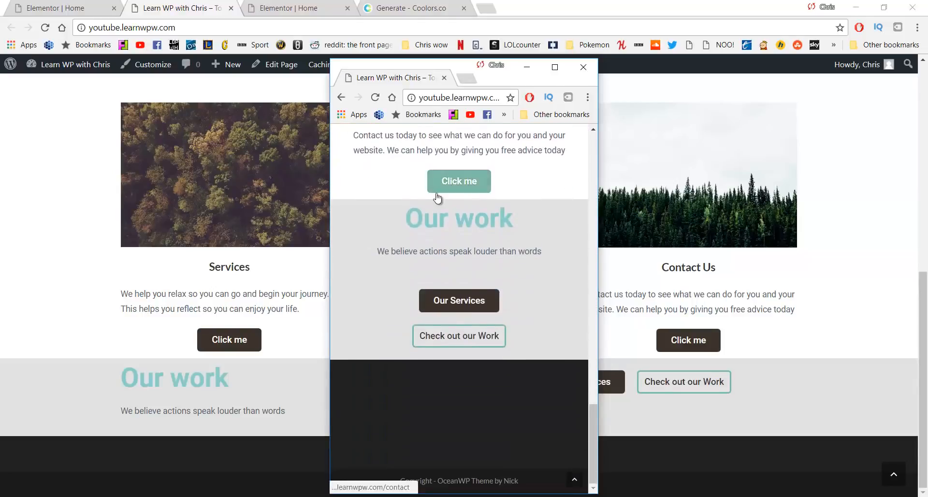
scroll(437, 197, up, 4)
scroll(437, 197, up, 5)
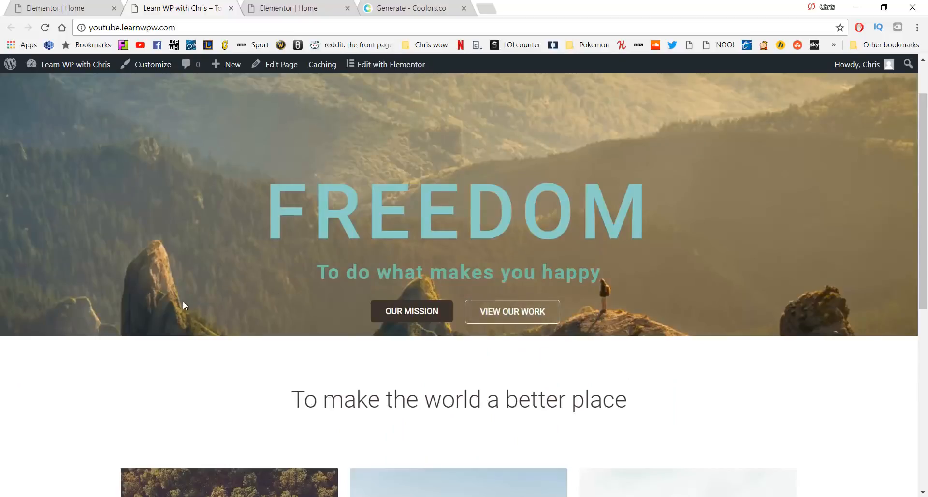
scroll(355, 271, down, 7)
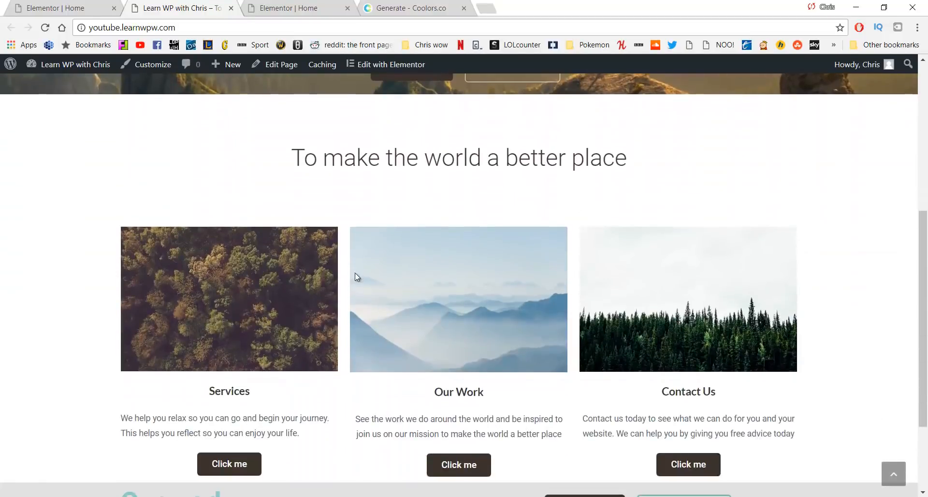
scroll(351, 273, down, 1)
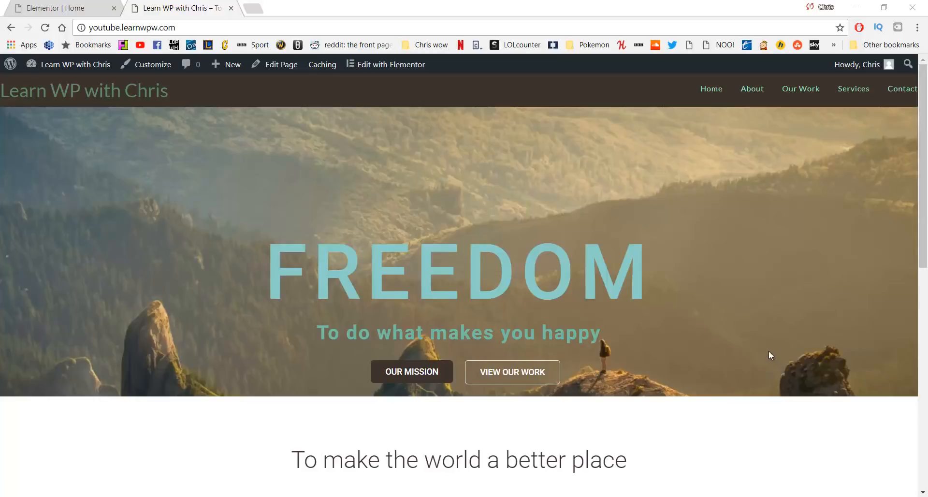
Open the live About page and inspect its title and empty content area
click(754, 96)
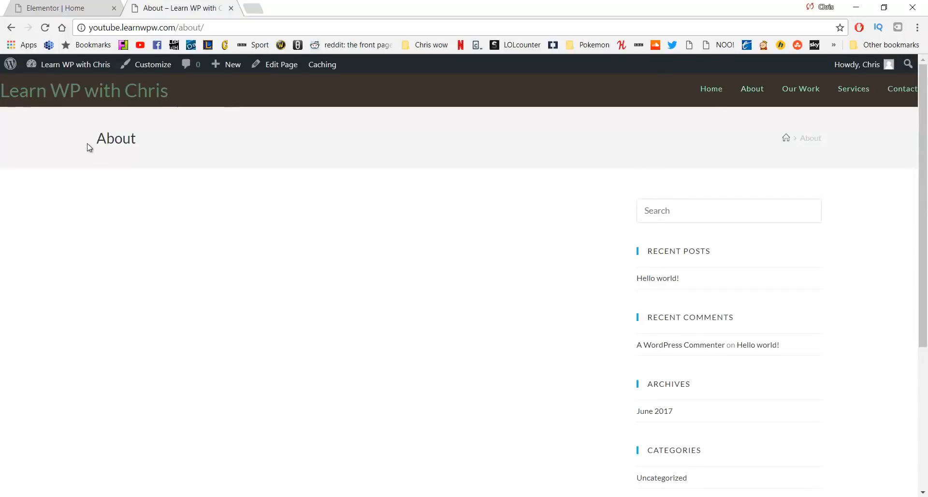
drag(88, 147, 168, 141)
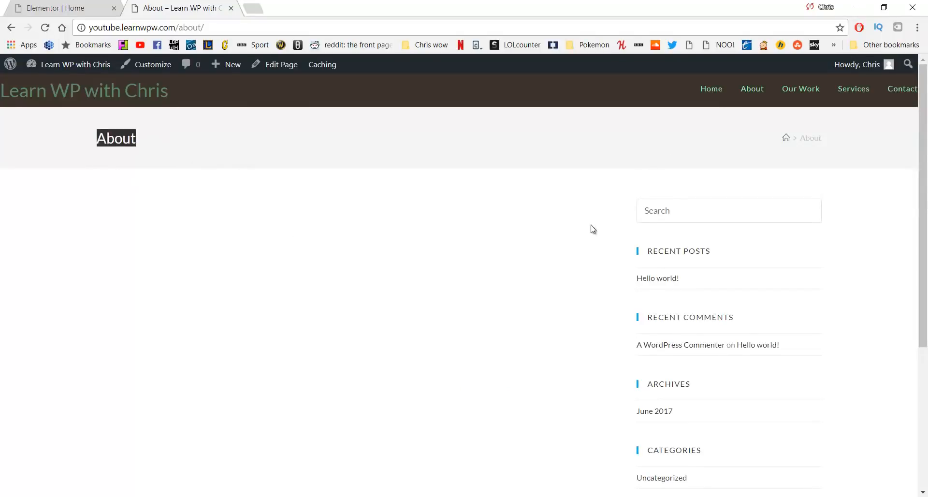
scroll(660, 204, down, 1)
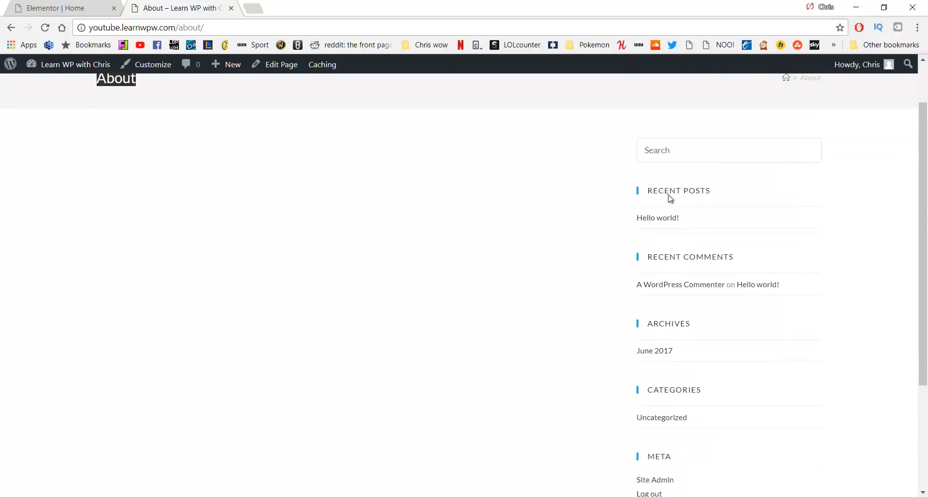
scroll(485, 290, up, 1)
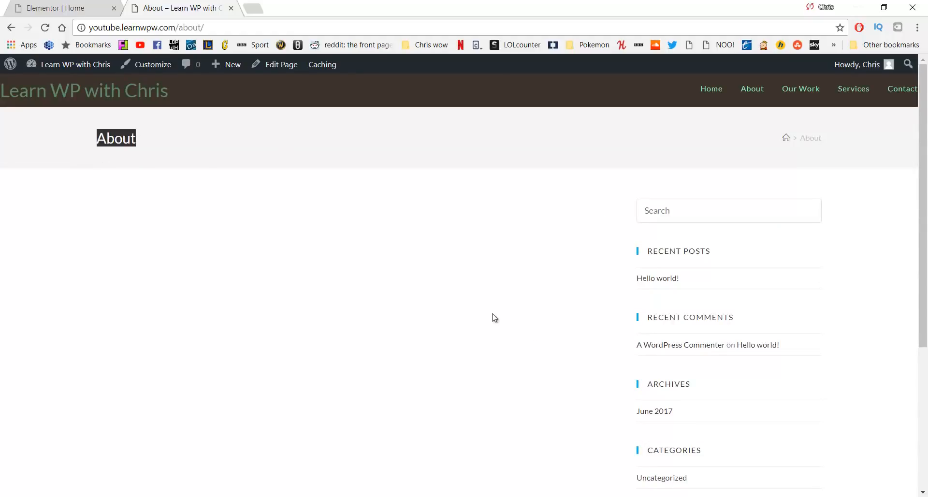
click(483, 300)
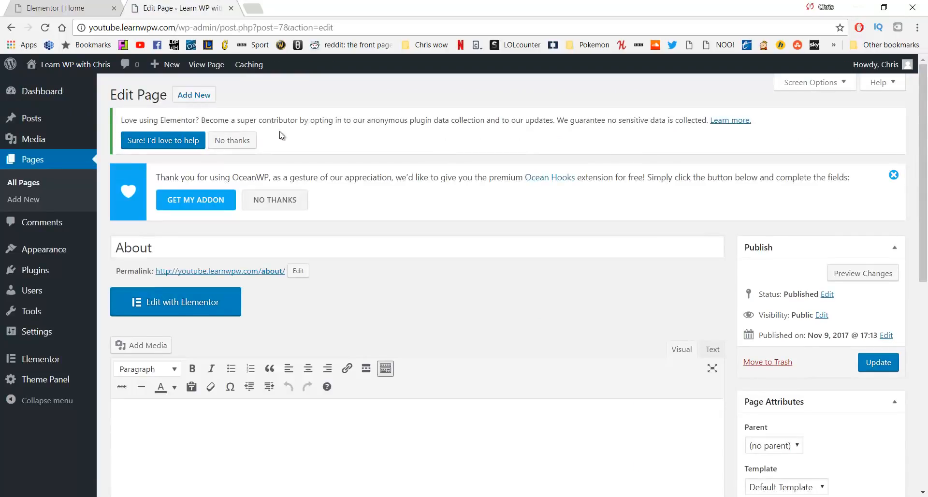
In OceanWP Settings, set Content Layout to 100% Full Width, disable Display Page Title, and update the About page
scroll(380, 167, down, 7)
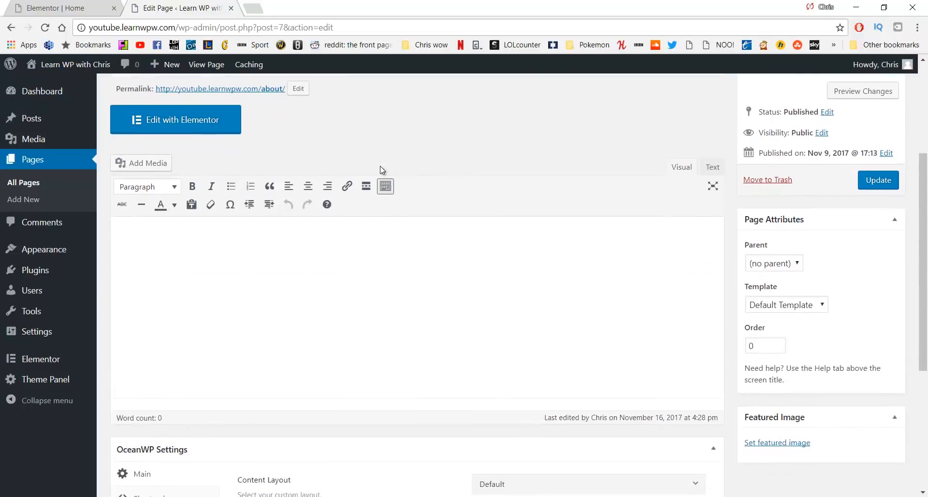
scroll(382, 167, down, 2)
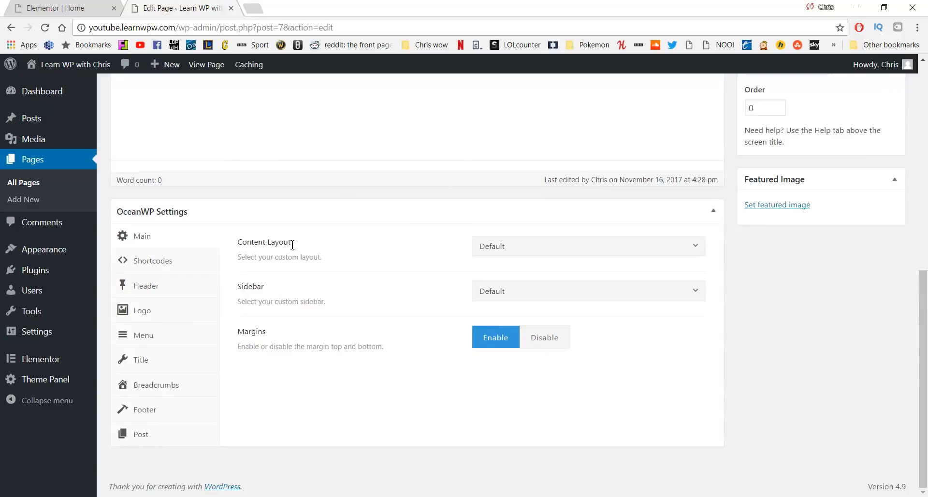
click(530, 248)
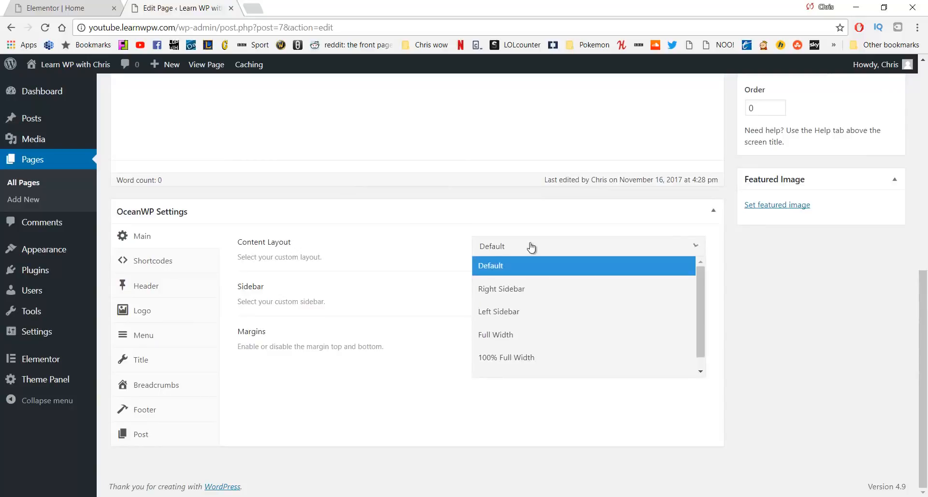
click(521, 360)
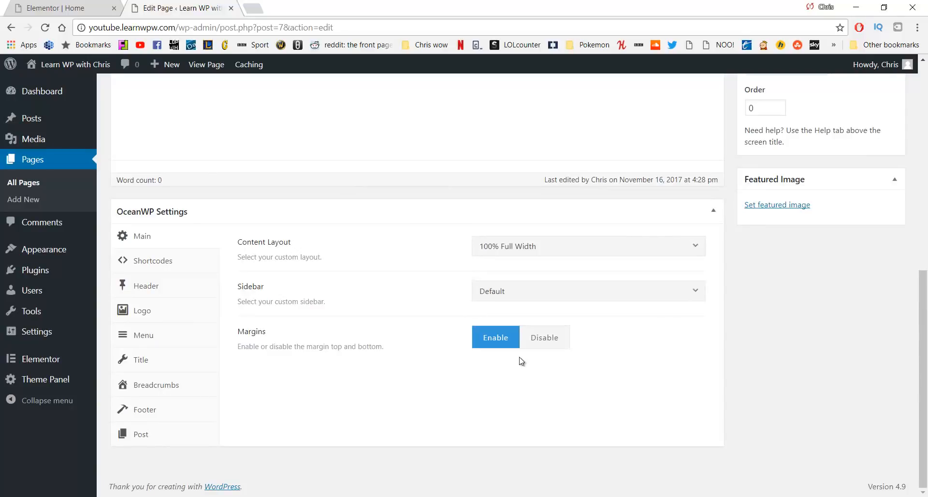
click(152, 360)
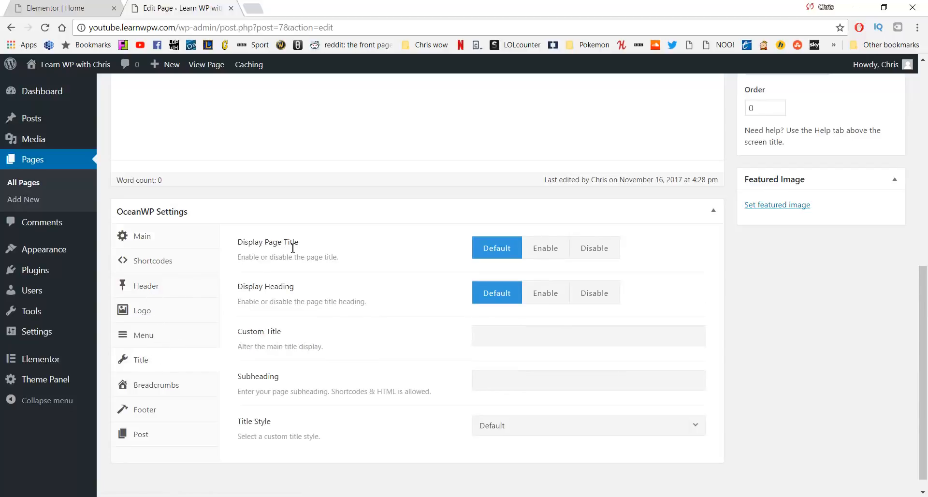
click(586, 249)
scroll(674, 269, up, 7)
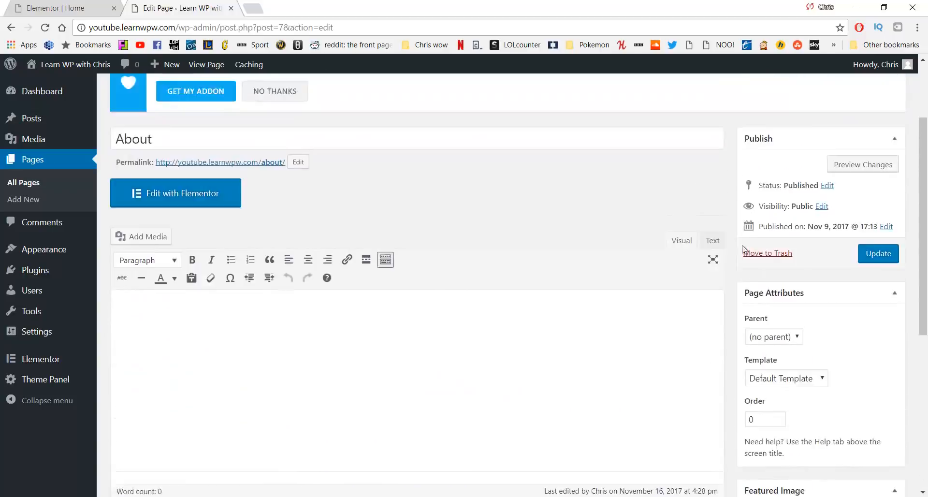
click(870, 308)
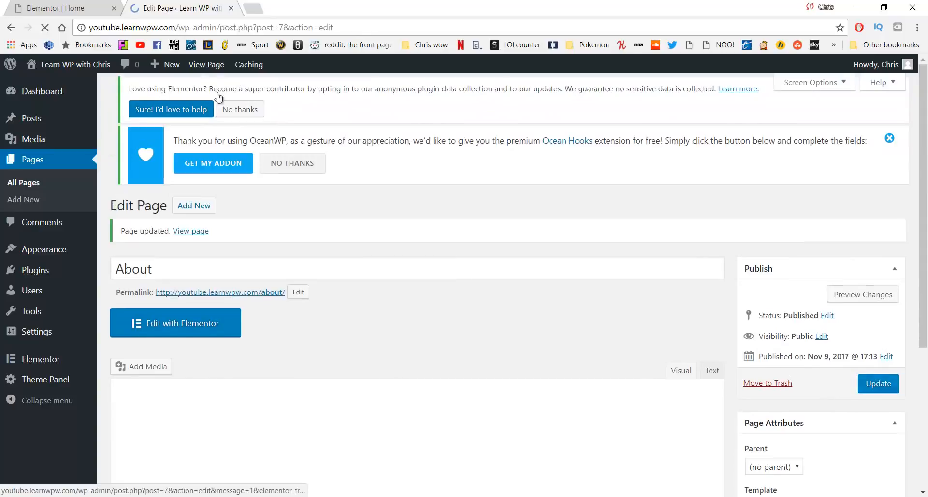
click(61, 4)
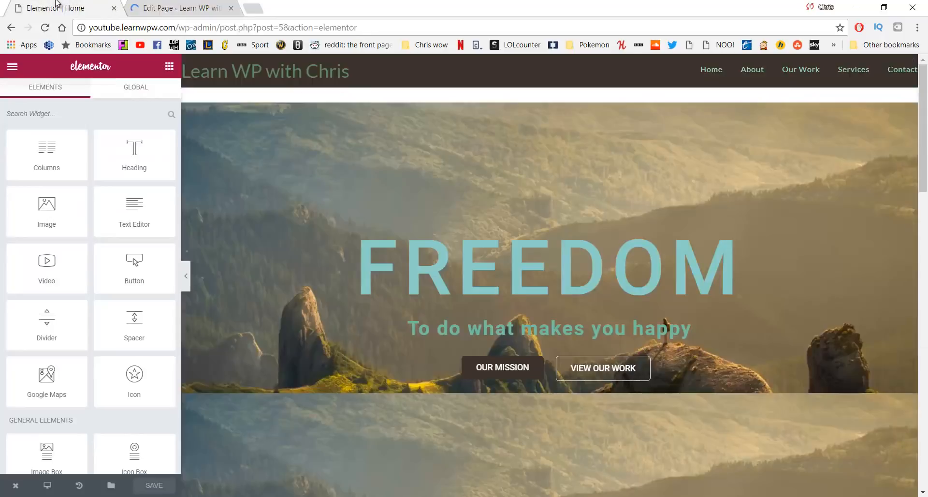
Open the About page in the Elementor editor in a new tab
middle_click(755, 72)
click(295, 8)
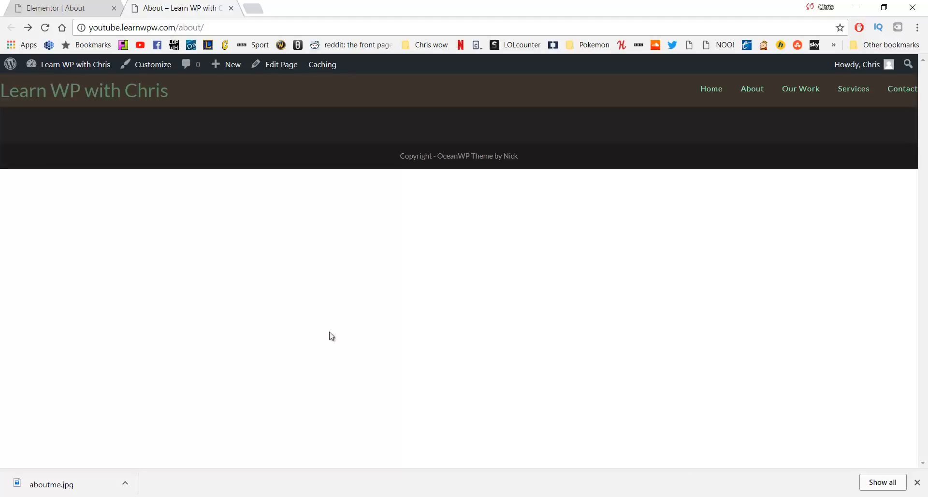
click(31, 8)
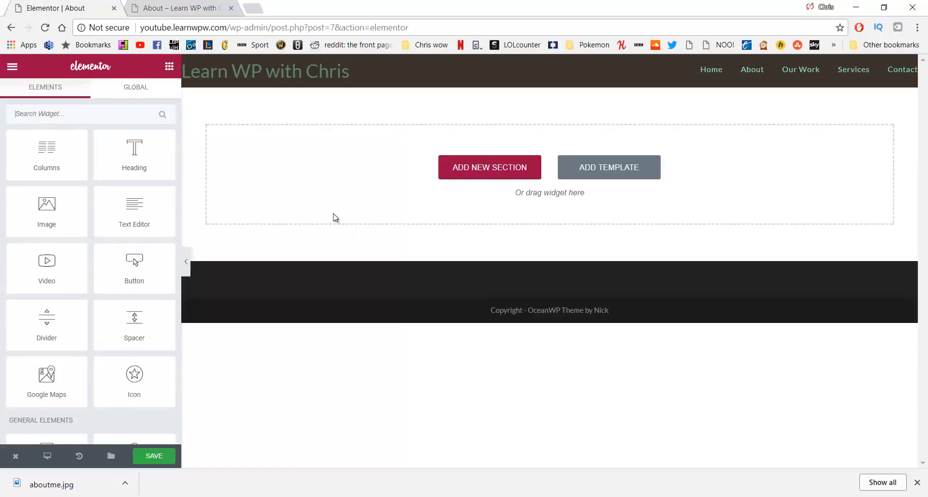
Add a three-column section and widen its middle column by dragging both column borders
click(454, 171)
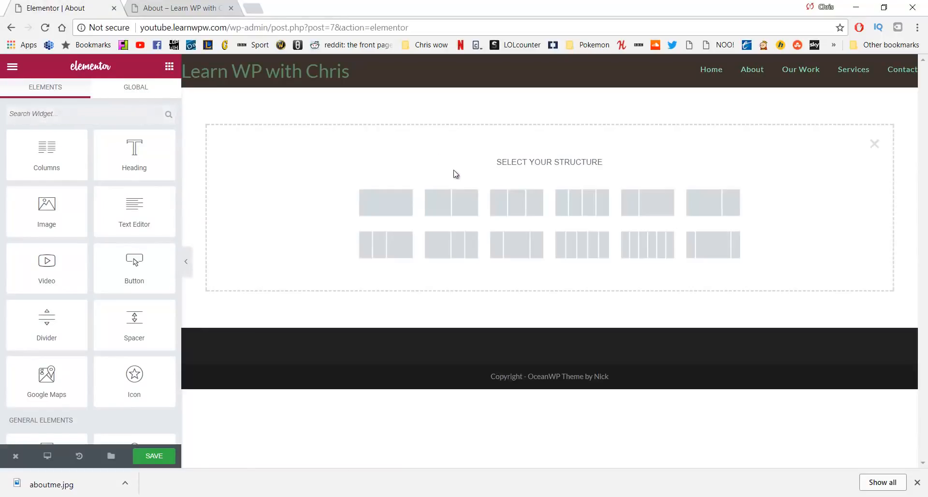
click(521, 211)
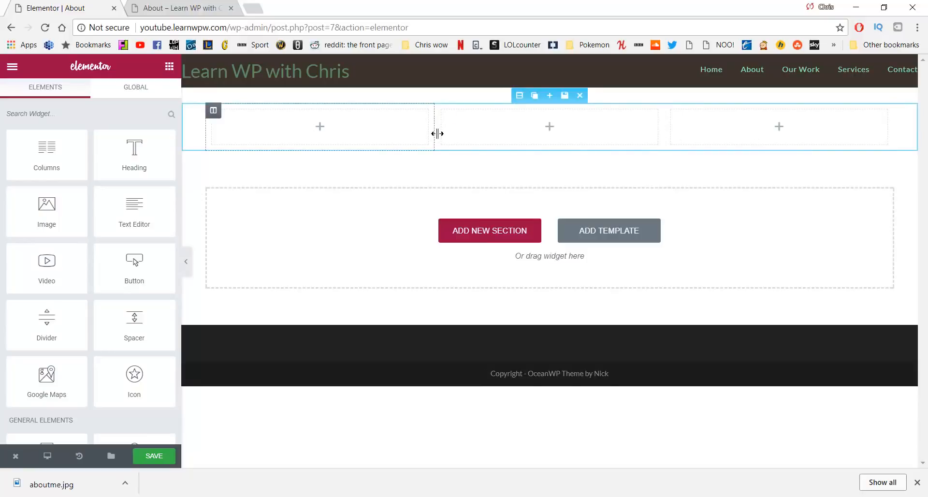
drag(432, 138, 415, 142)
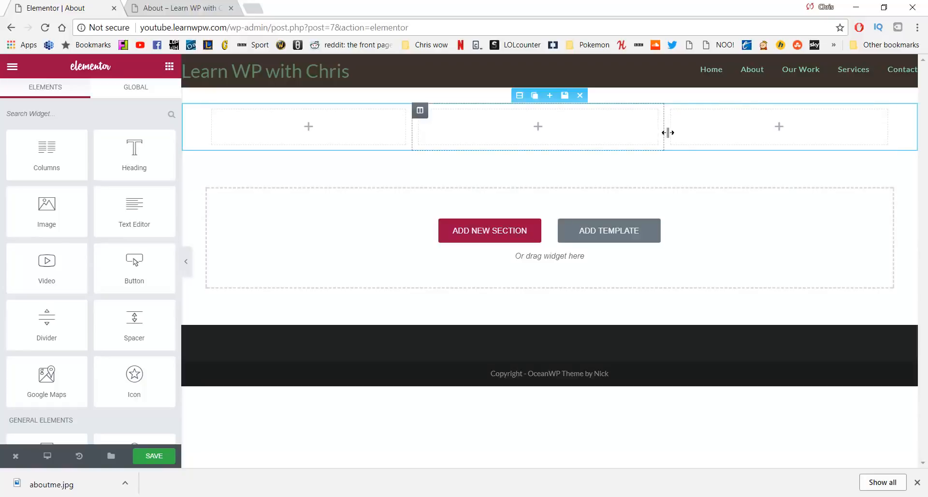
drag(668, 132, 691, 137)
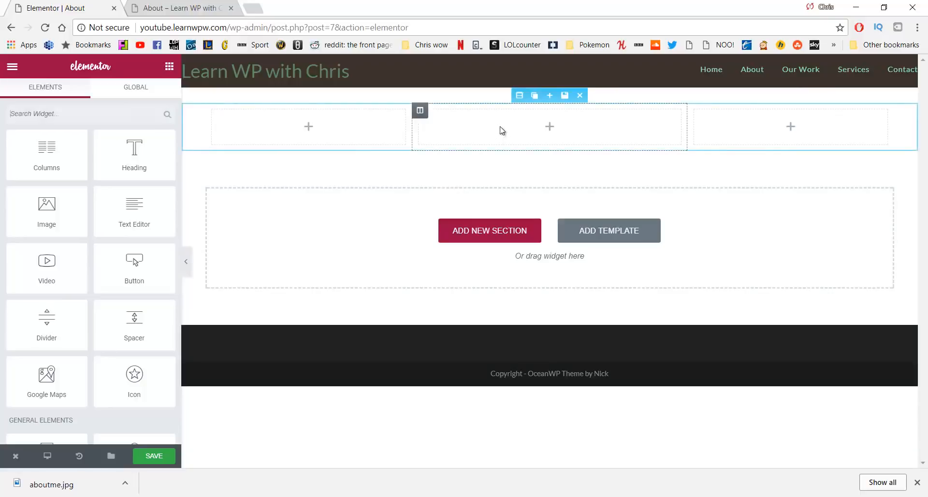
Choose a Classic background in the new section's Style settings
click(518, 100)
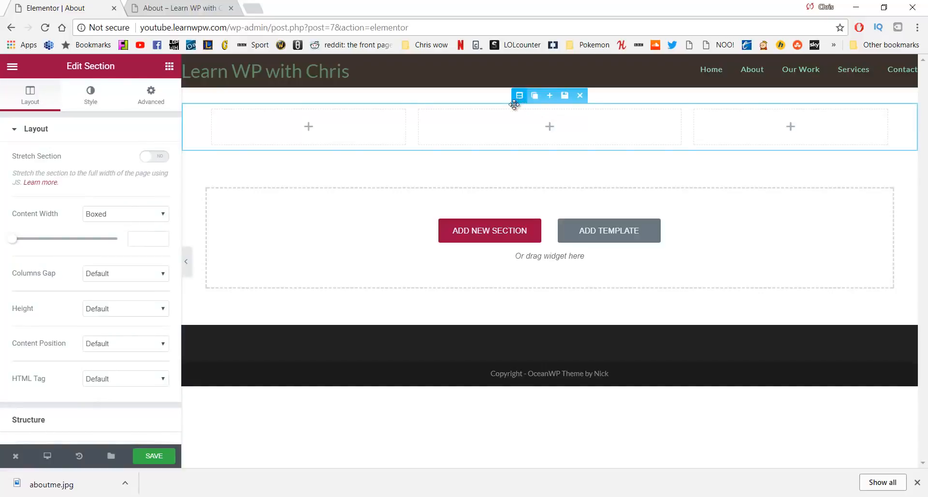
click(95, 99)
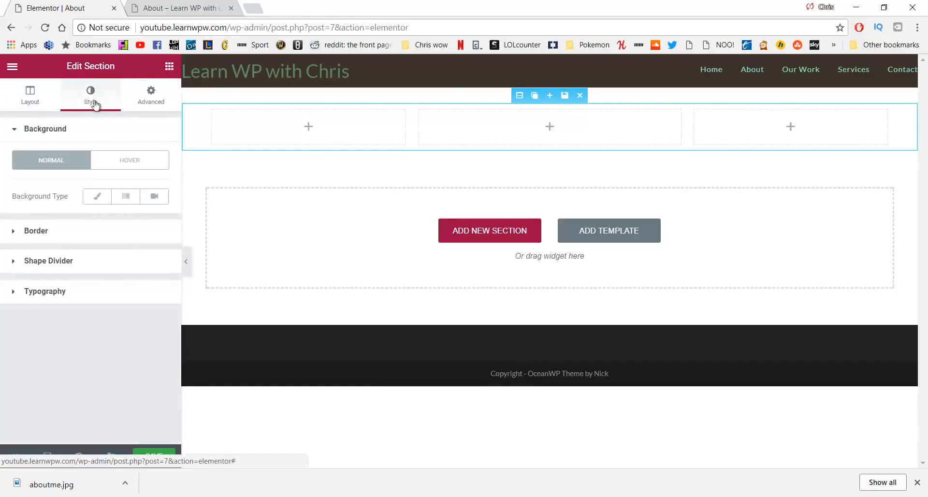
click(96, 198)
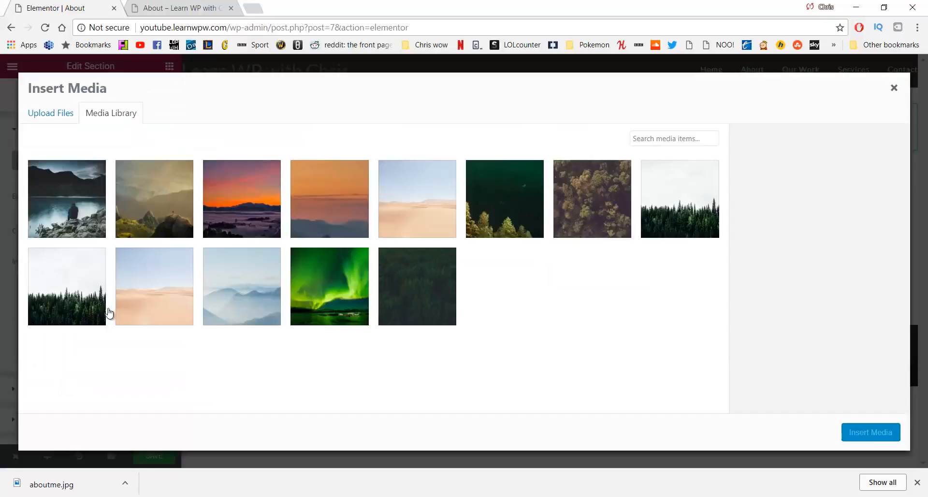
Insert the lake photo from the Media Library as the section background image
click(67, 194)
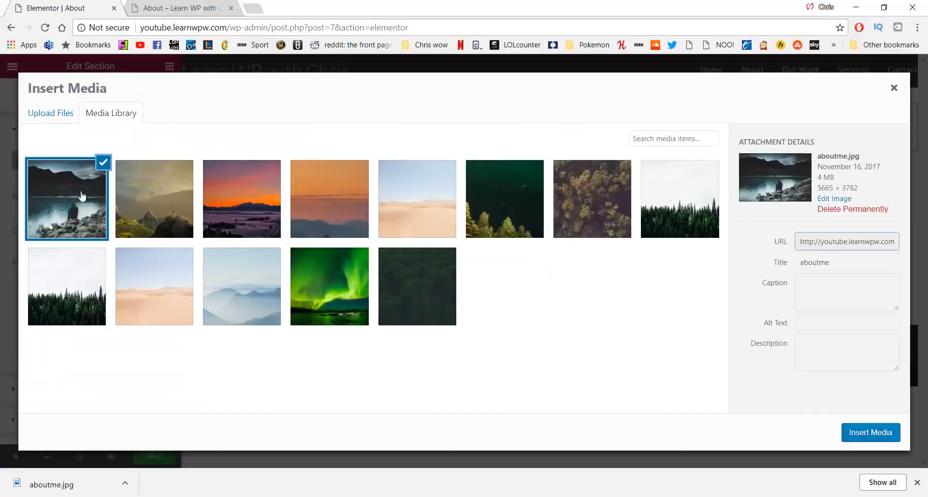
click(875, 433)
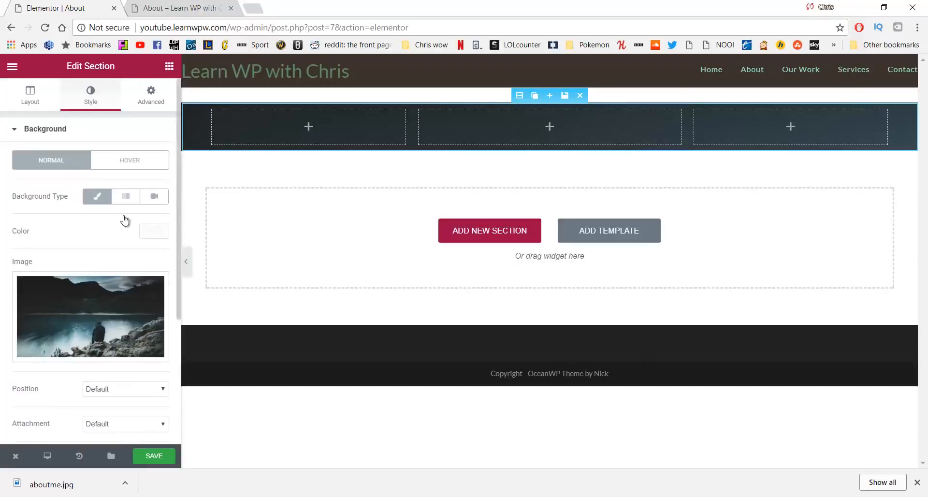
scroll(124, 222, down, 4)
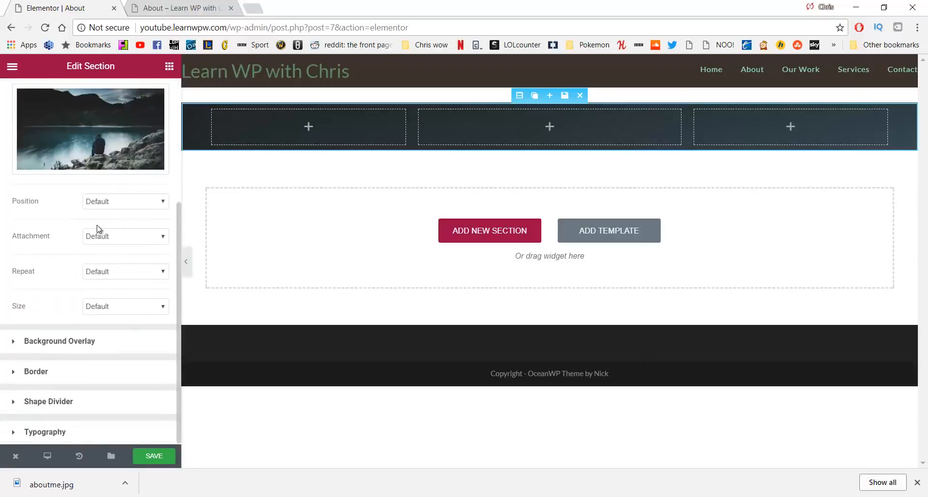
Set the background position to Center Center and the size to Cover
click(112, 202)
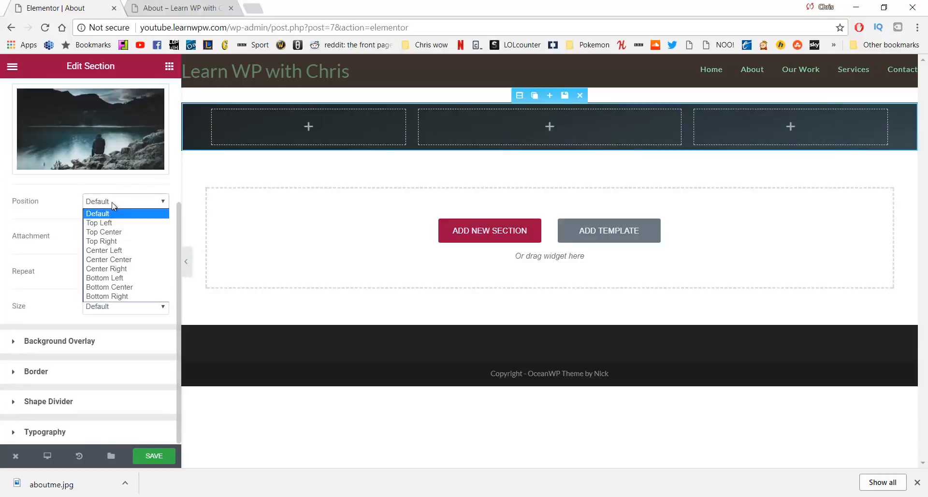
click(115, 261)
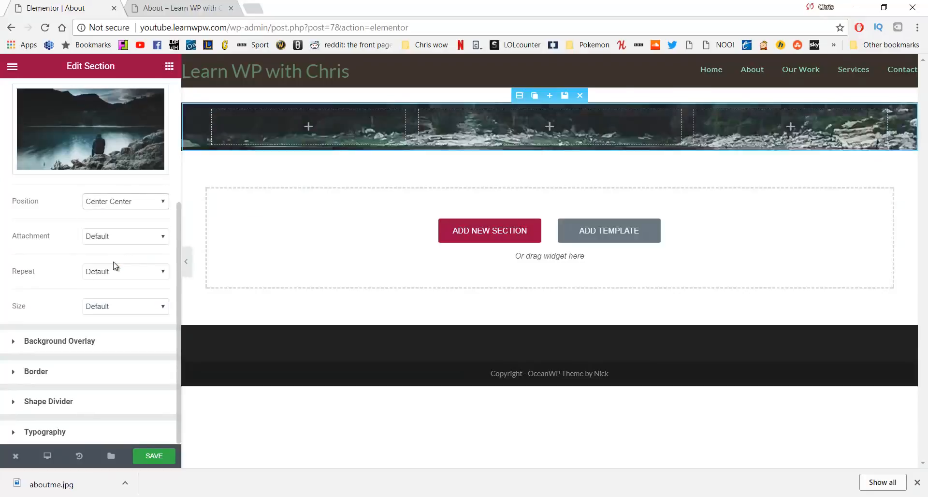
click(125, 313)
click(118, 338)
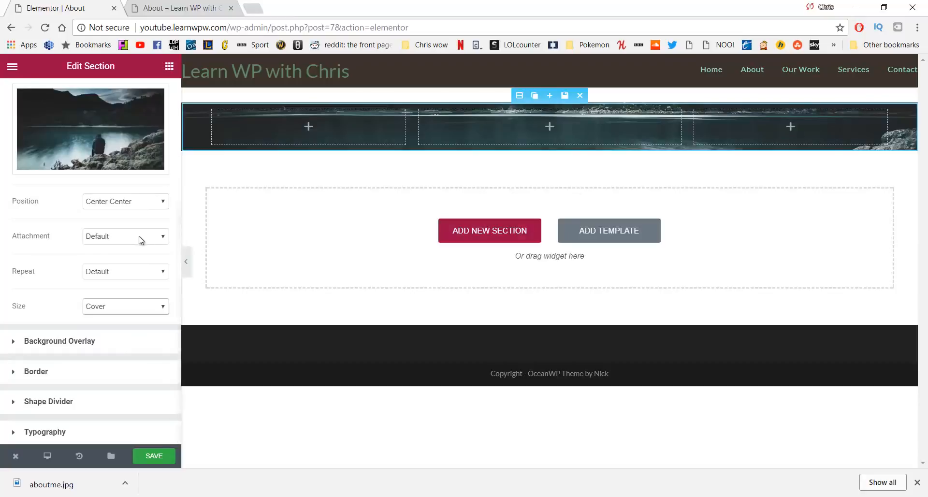
scroll(141, 240, up, 5)
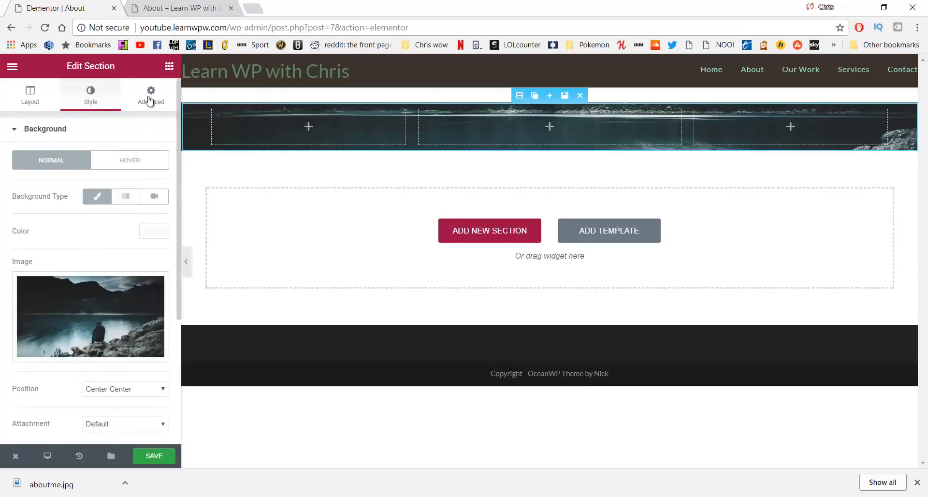
Place a Text Editor widget in the middle column and delete its placeholder paragraph
click(169, 67)
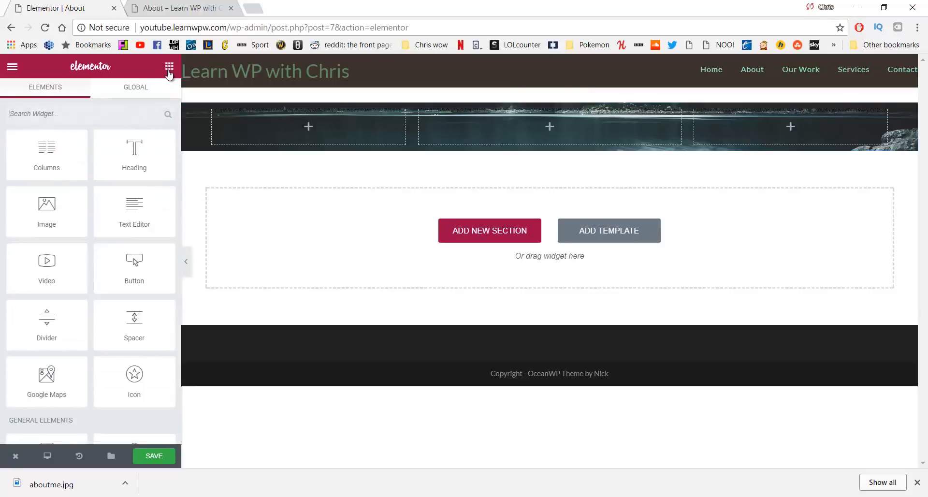
drag(122, 208, 507, 128)
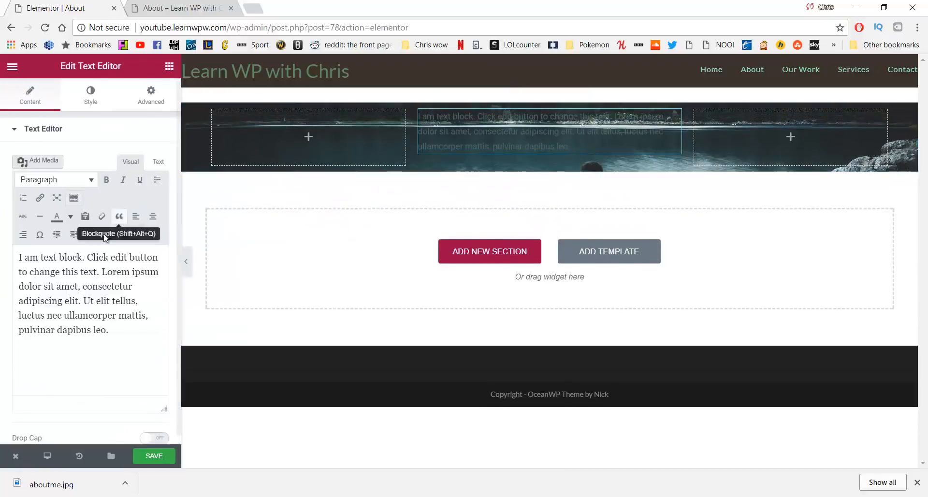
click(111, 342)
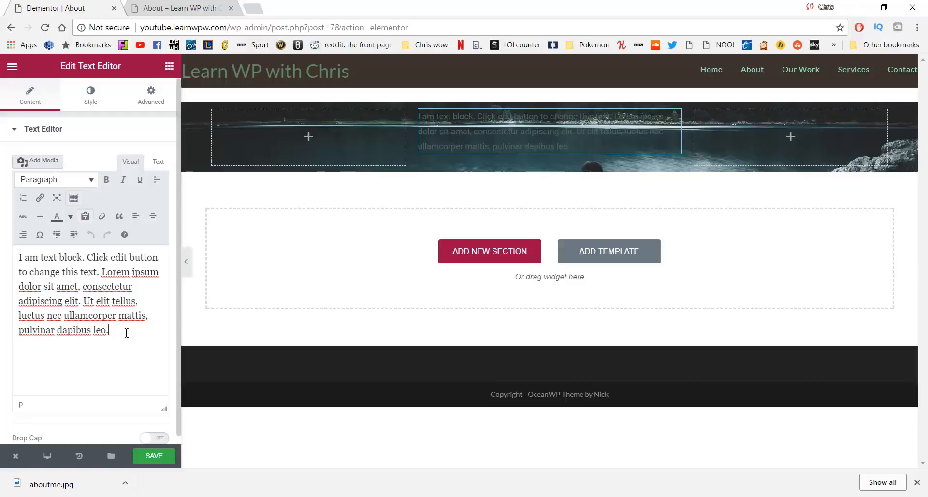
drag(127, 332, 2, 249)
key(BackSpace)
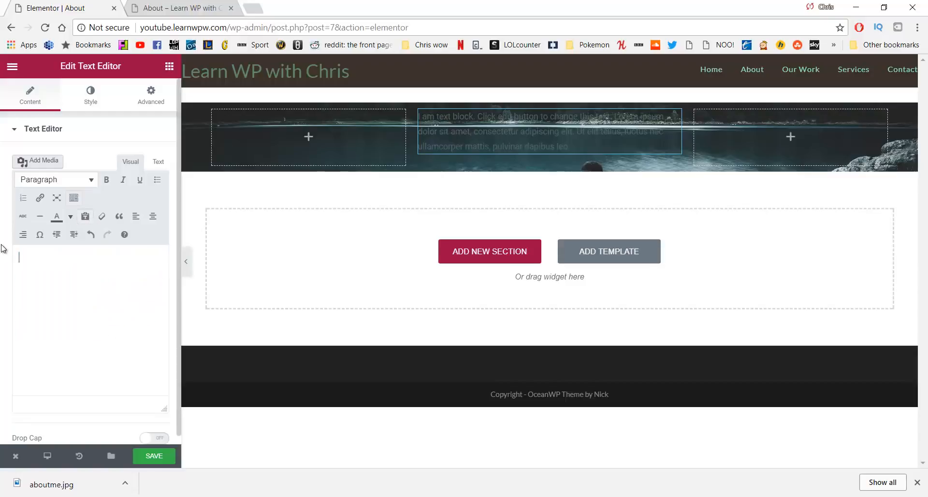
Paste the mission statement from WordPad and centre-align it
key(alt+Tab)
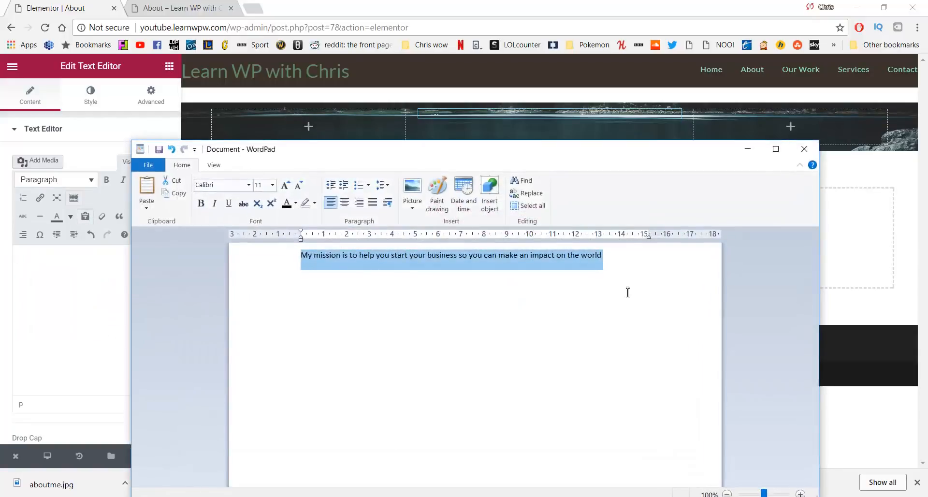
click(748, 149)
text(My mission is to help you start your business so you can make an impact on the world)
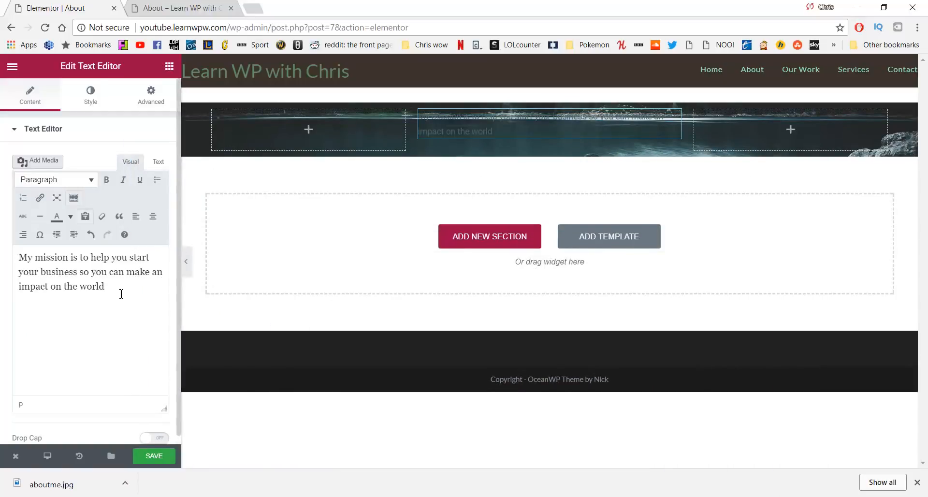
key(ctrl+a)
click(153, 216)
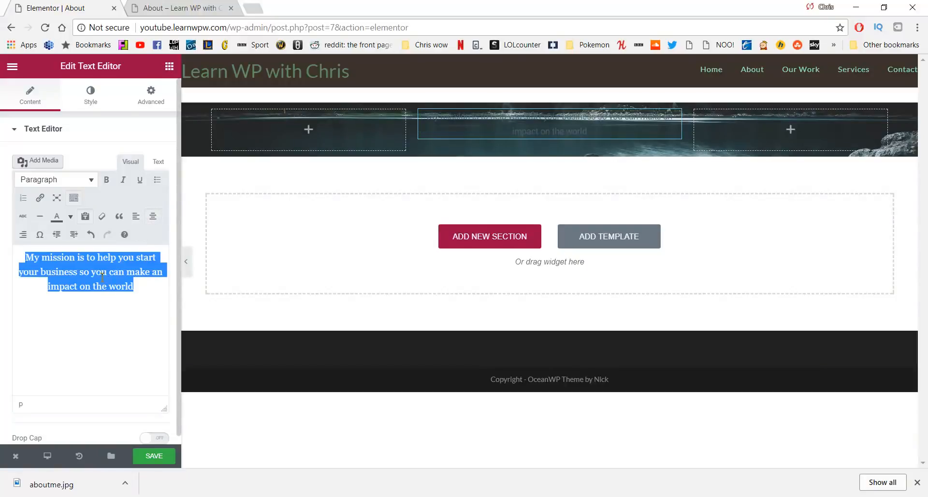
click(82, 138)
click(59, 132)
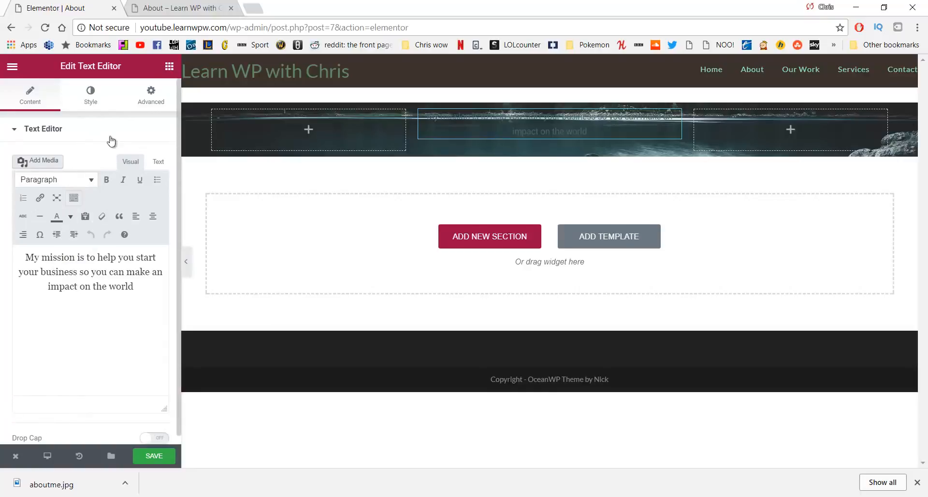
Make the mission text light grey #ededed
click(94, 94)
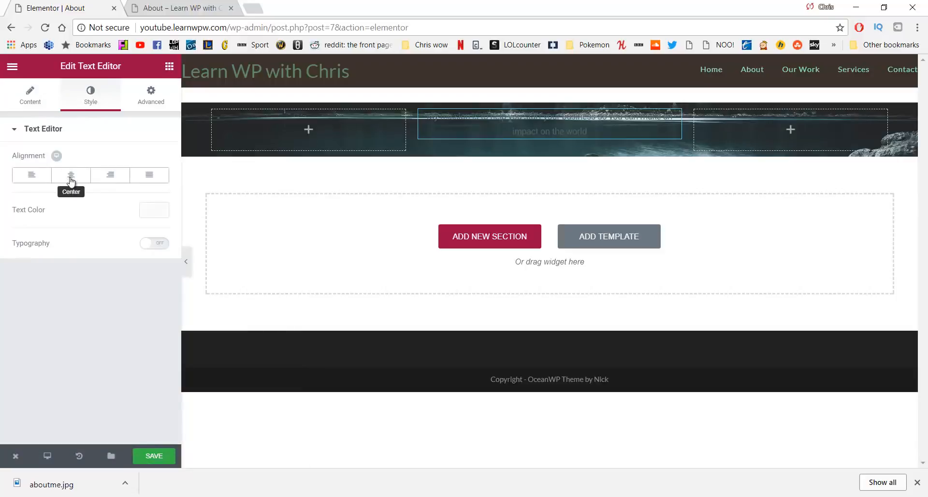
click(149, 210)
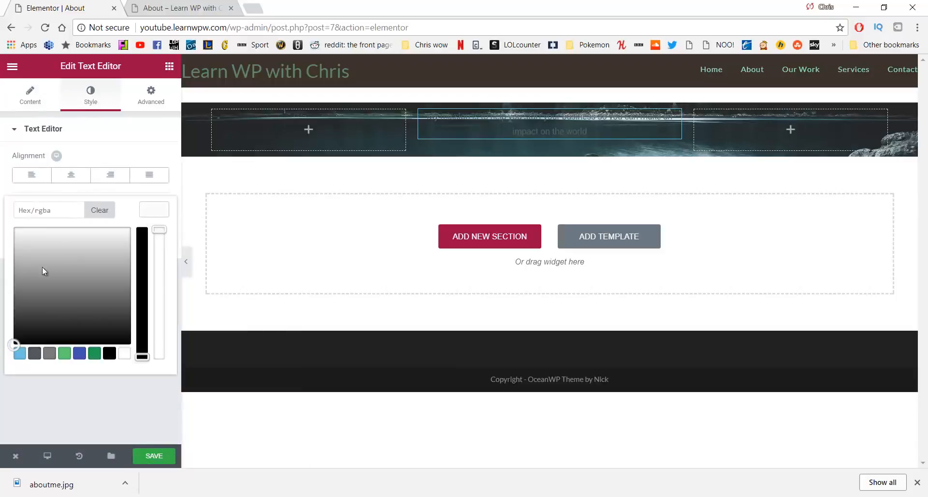
drag(44, 272, 21, 236)
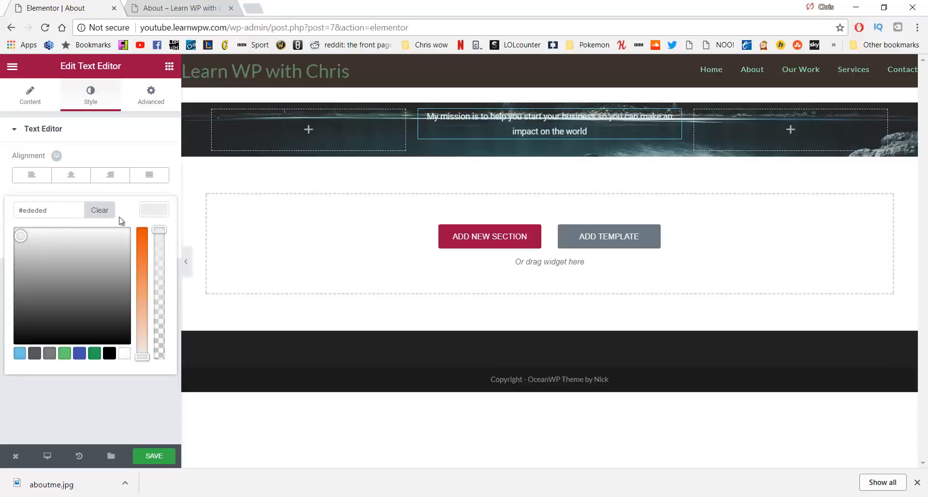
click(139, 140)
Set the mission text's typography to 22 px with a 300 font weight
click(110, 125)
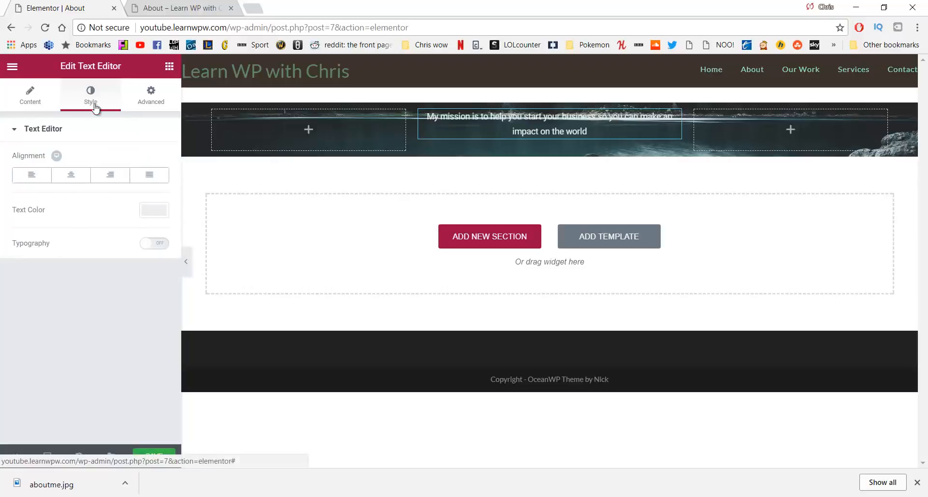
click(152, 252)
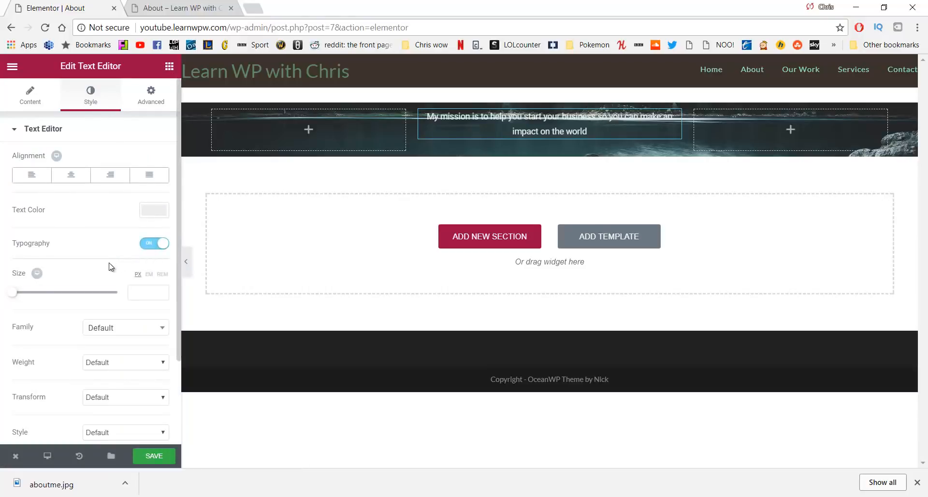
drag(14, 293, 24, 301)
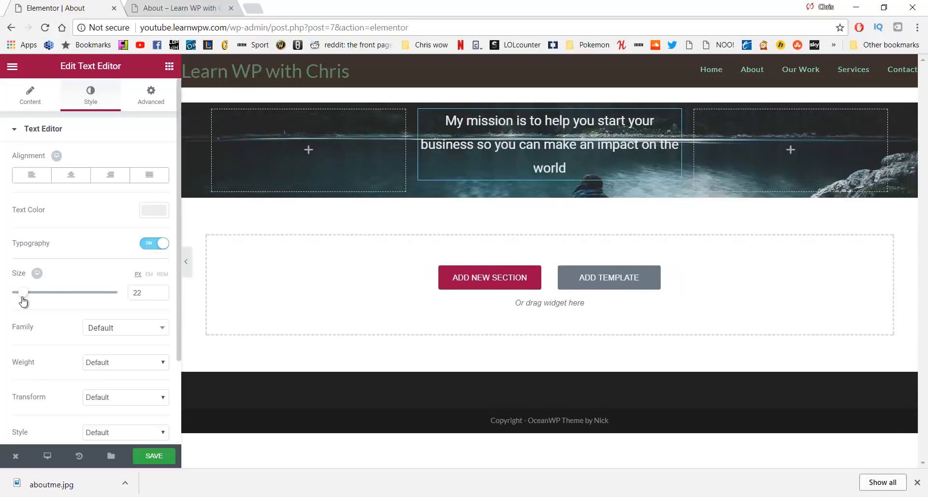
click(123, 369)
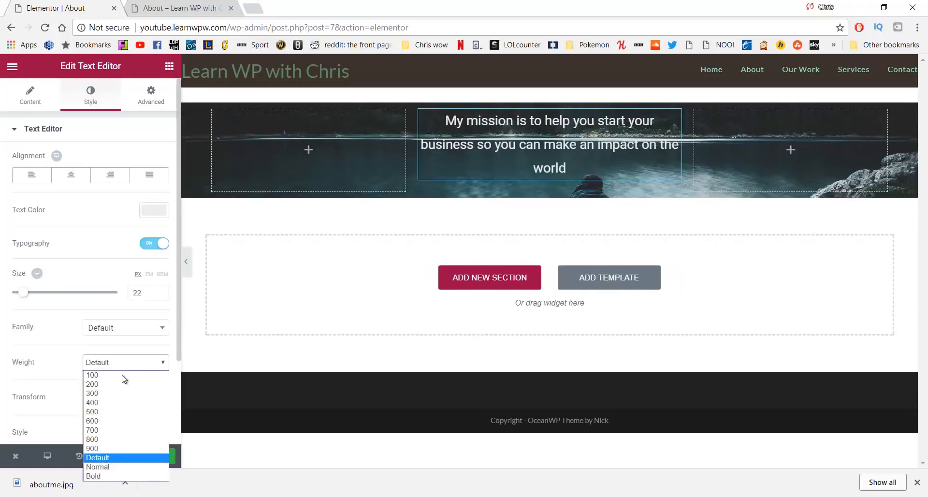
click(118, 394)
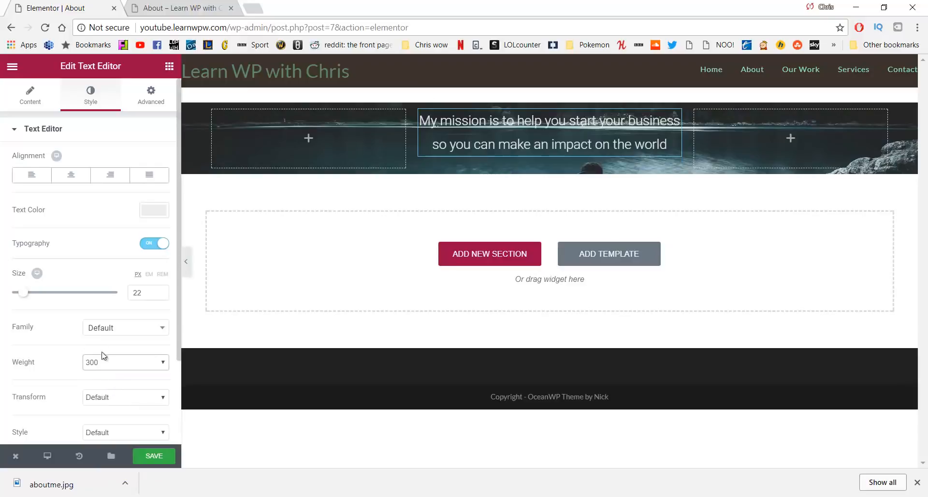
scroll(88, 306, down, 2)
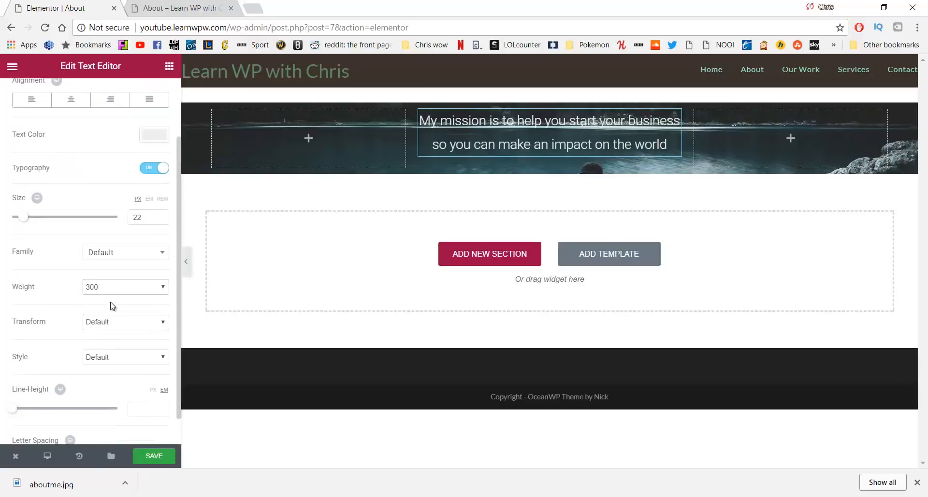
scroll(112, 305, up, 2)
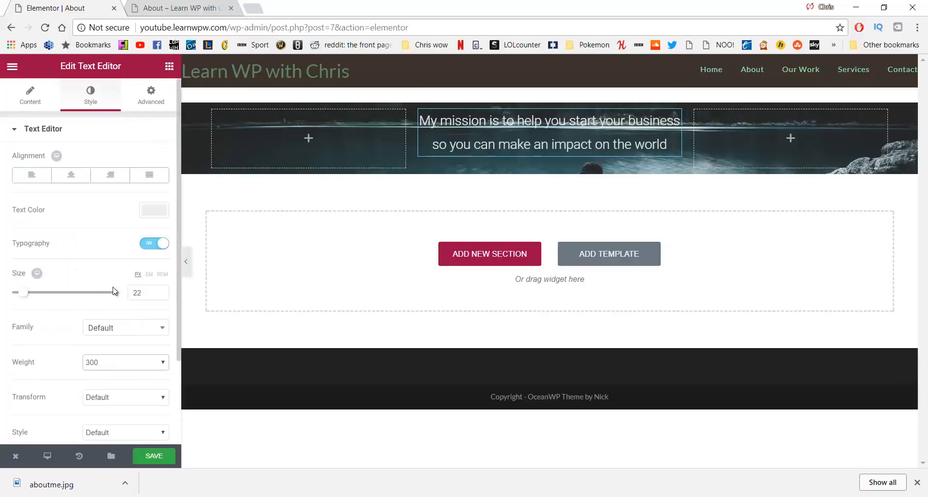
click(155, 100)
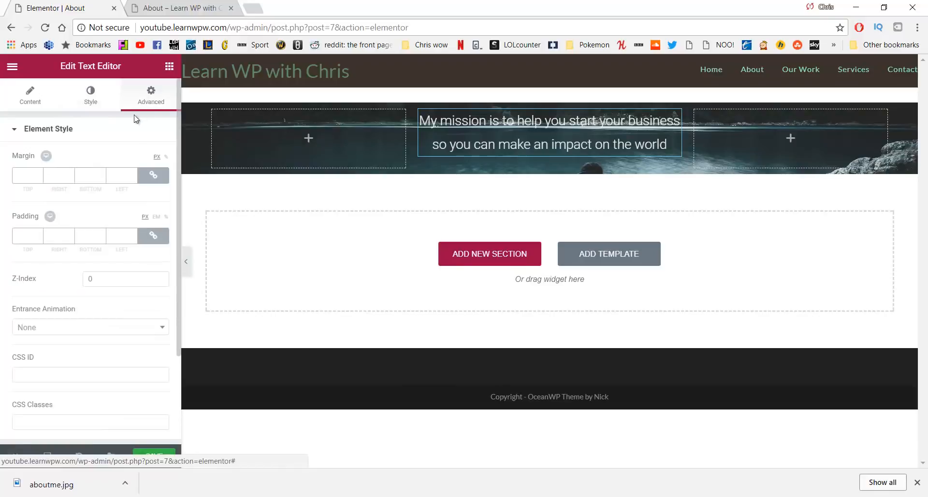
Unlink the margins and set the mission text box to Top 150 and Bottom 350
click(154, 176)
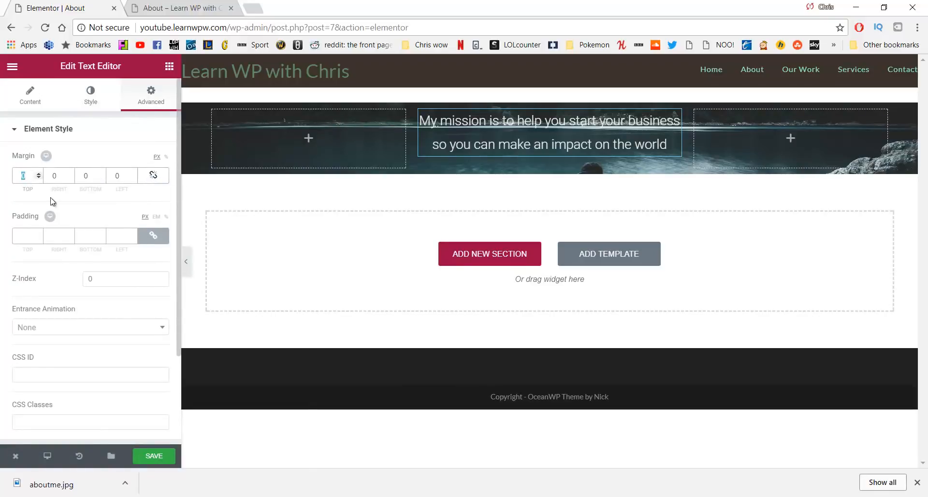
text(150)
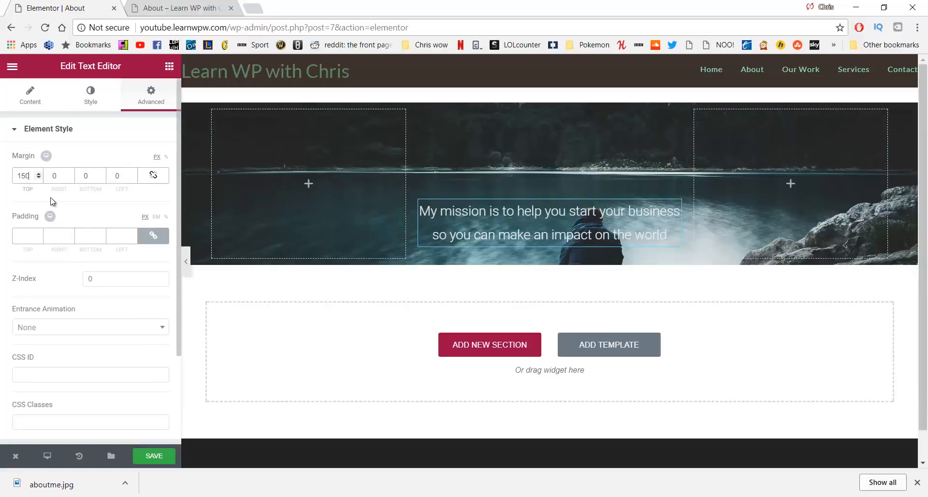
key(Tab)
key(Tab)
text(350)
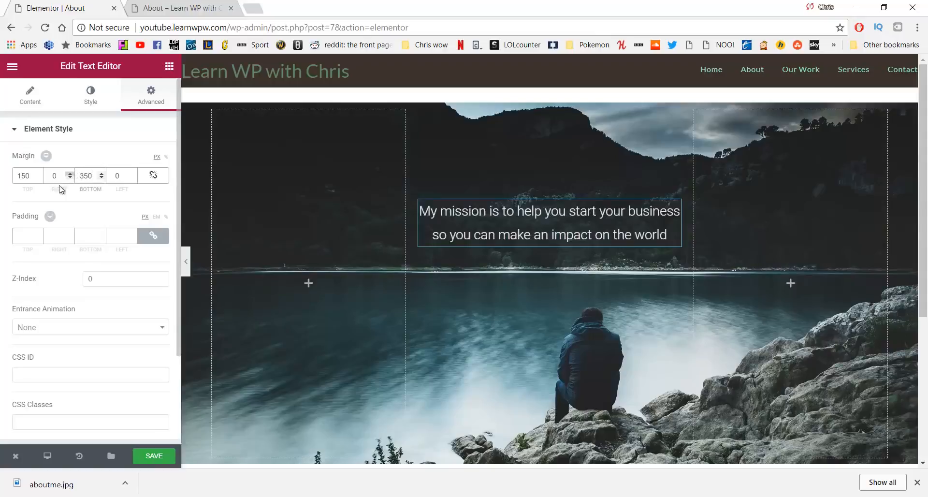
scroll(371, 238, down, 2)
scroll(370, 233, up, 2)
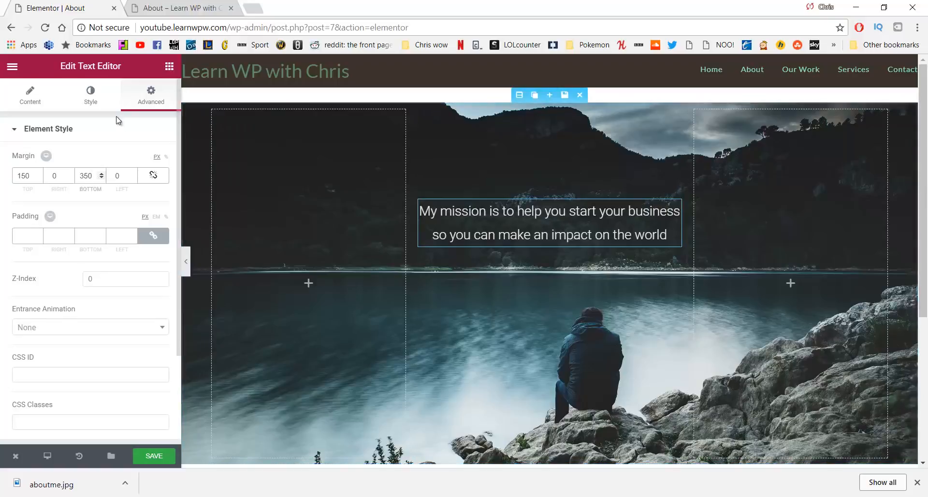
click(106, 98)
click(151, 95)
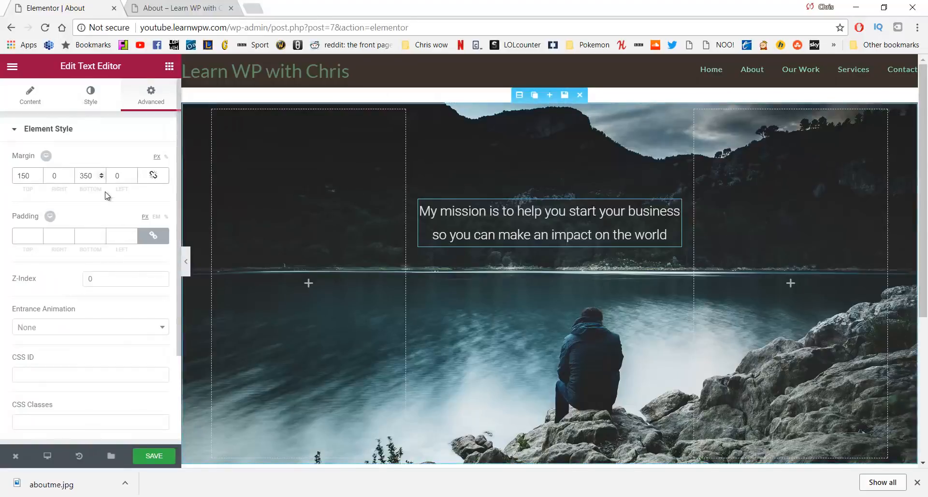
Give the text box a Classic semi-transparent grey background and save the page
scroll(107, 195, down, 3)
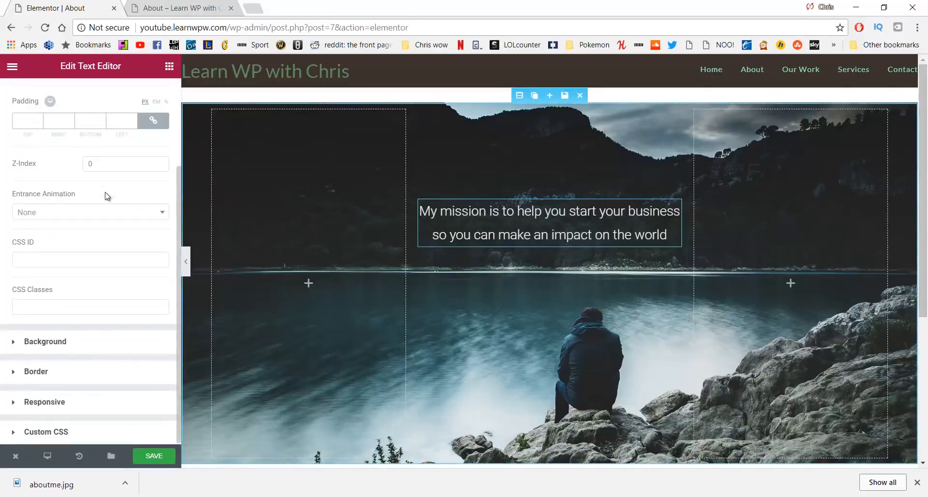
click(92, 344)
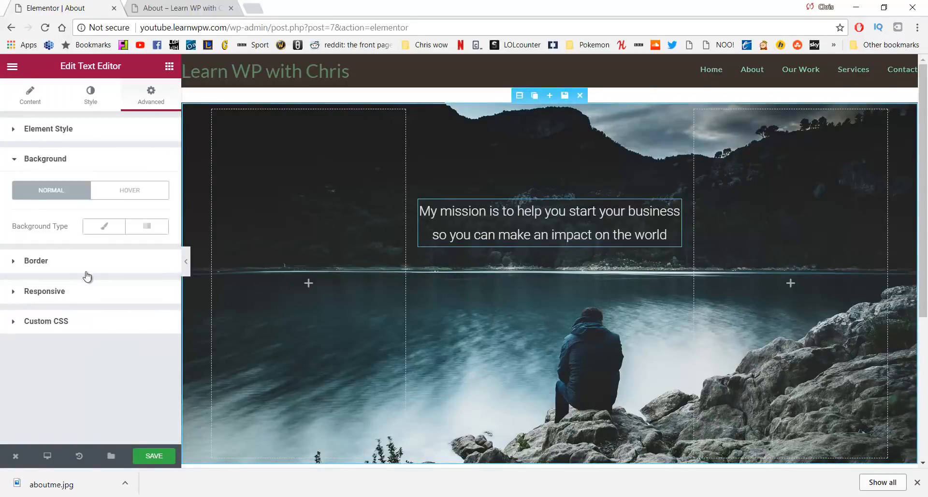
click(101, 228)
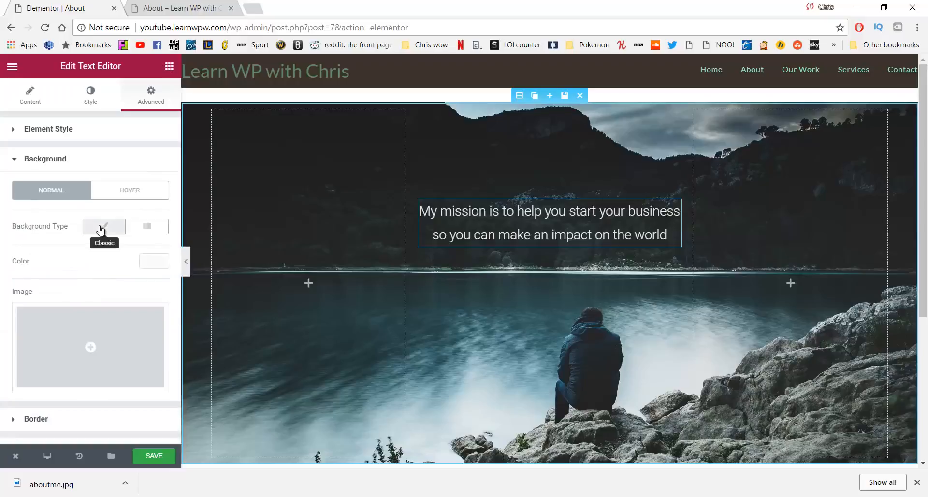
click(150, 261)
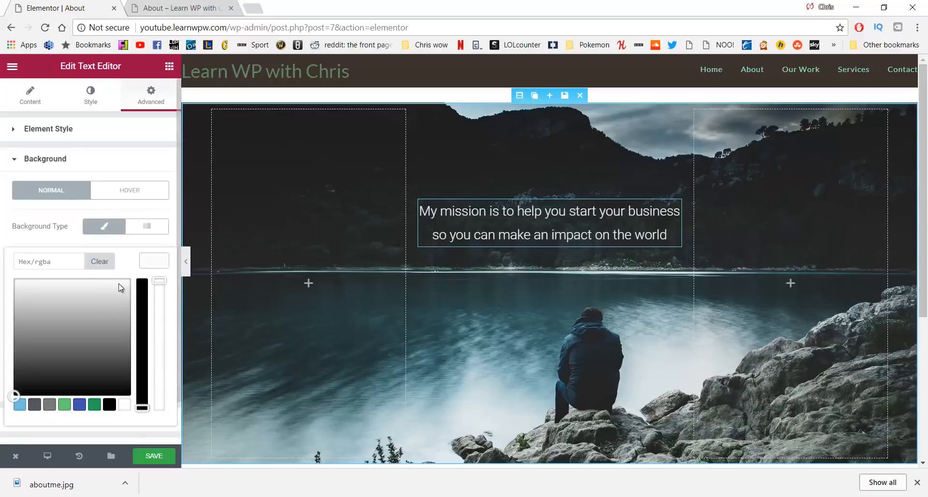
drag(122, 289, 23, 345)
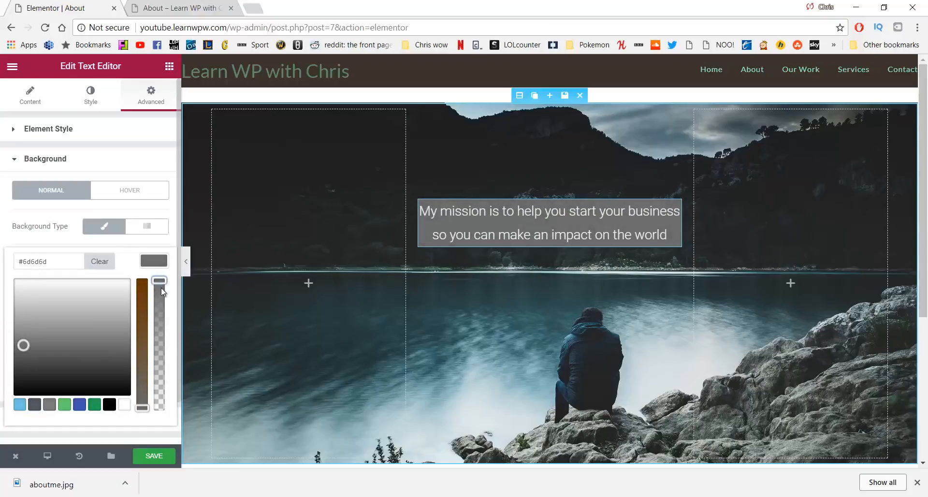
drag(161, 288, 159, 372)
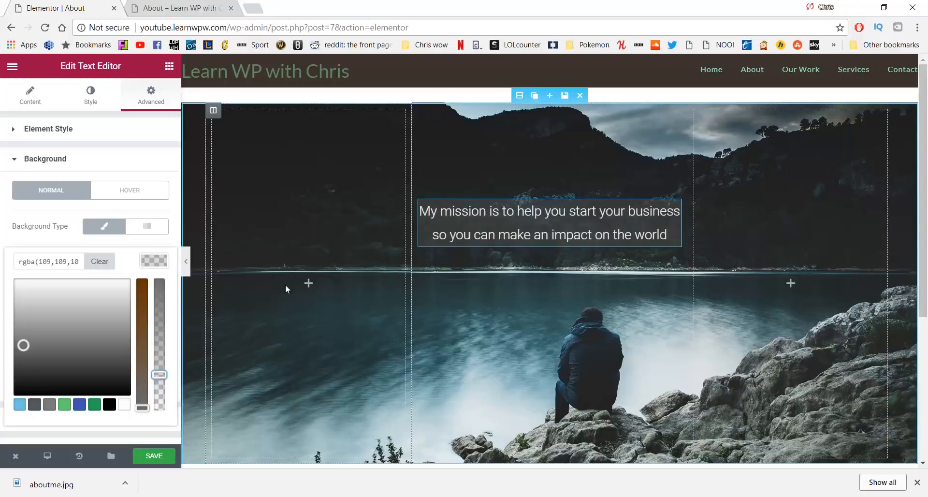
click(154, 456)
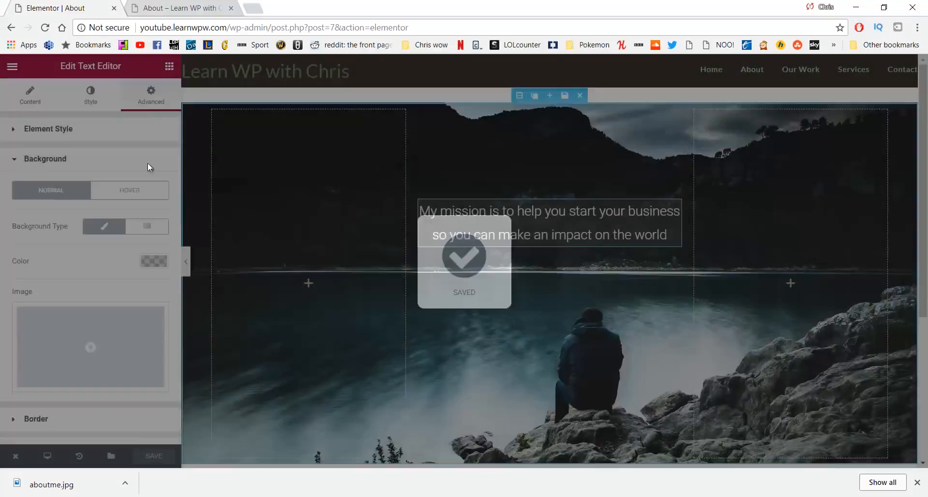
click(175, 7)
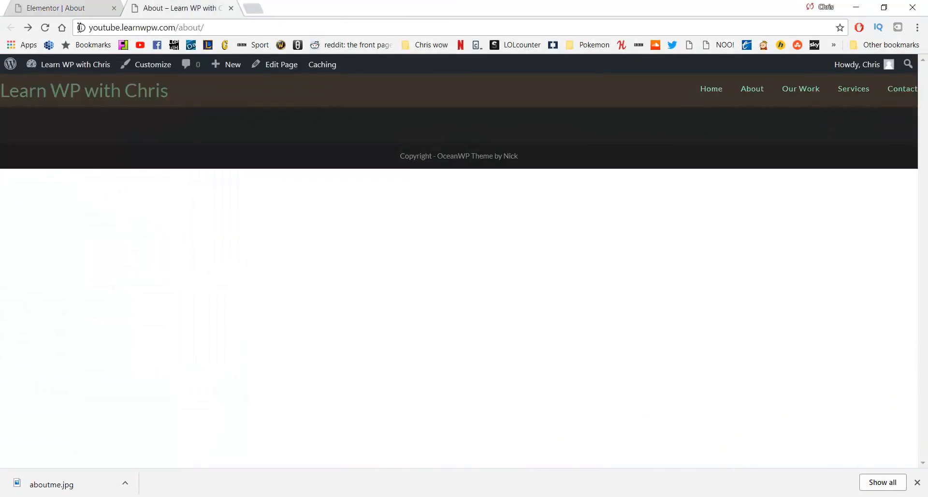
click(46, 28)
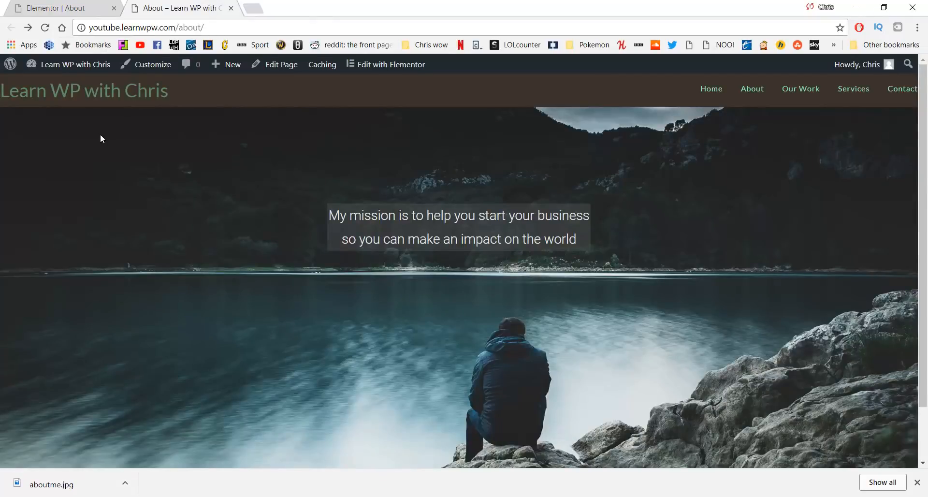
scroll(97, 155, down, 3)
scroll(89, 173, up, 3)
key(ctrl+l)
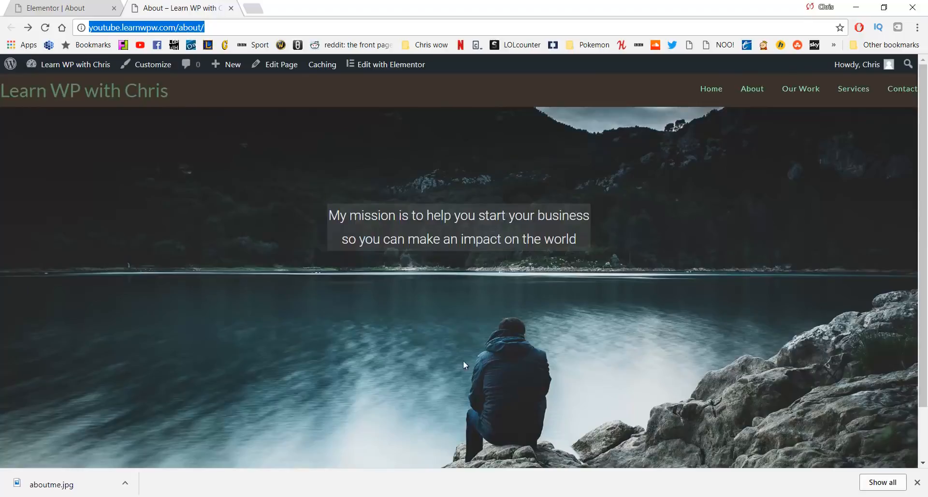
click(49, 4)
scroll(459, 202, down, 5)
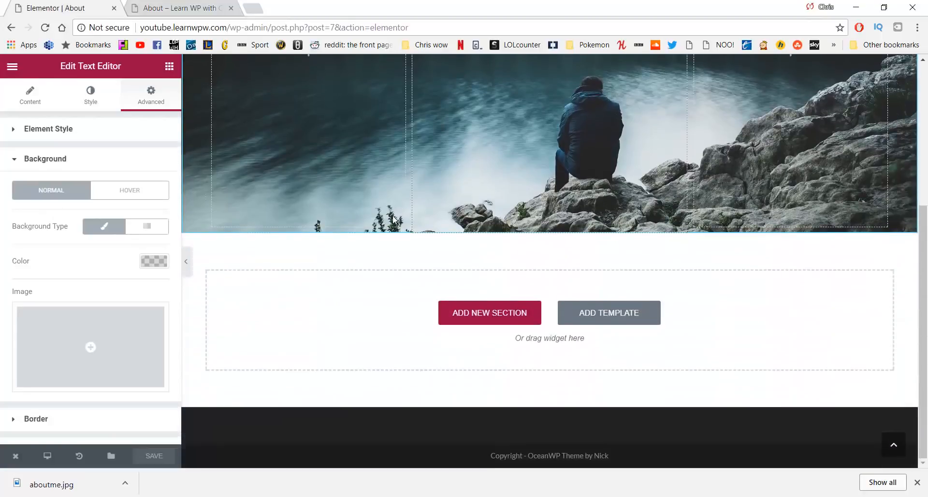
Add a three-column section under the lake hero and drag its borders to widen the middle column to about 69%
click(476, 312)
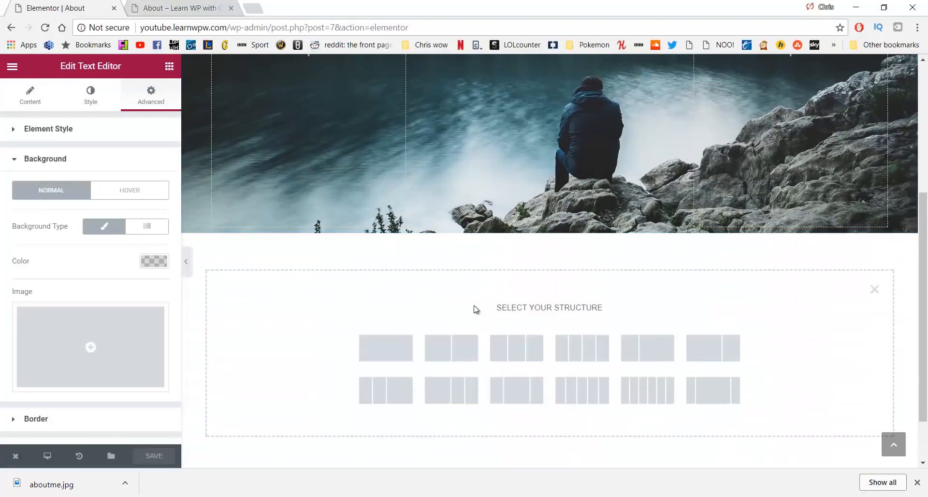
click(505, 343)
scroll(388, 155, up, 3)
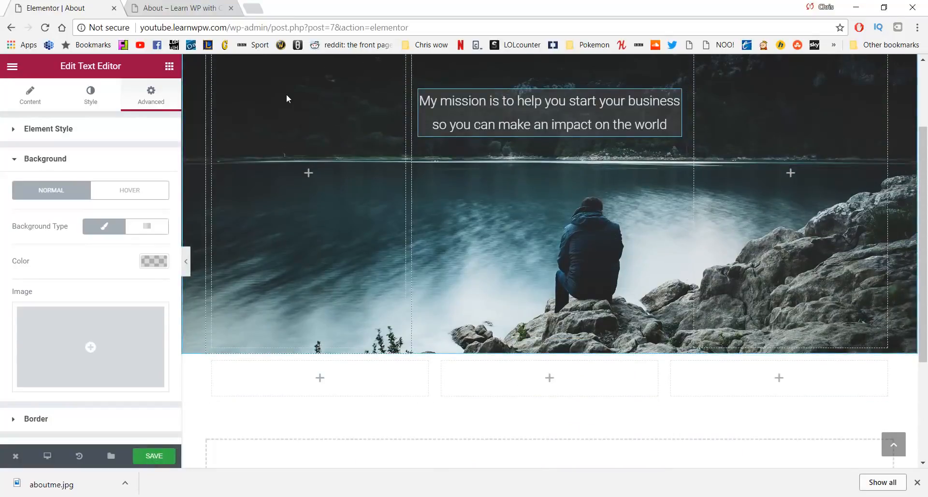
scroll(528, 208, up, 2)
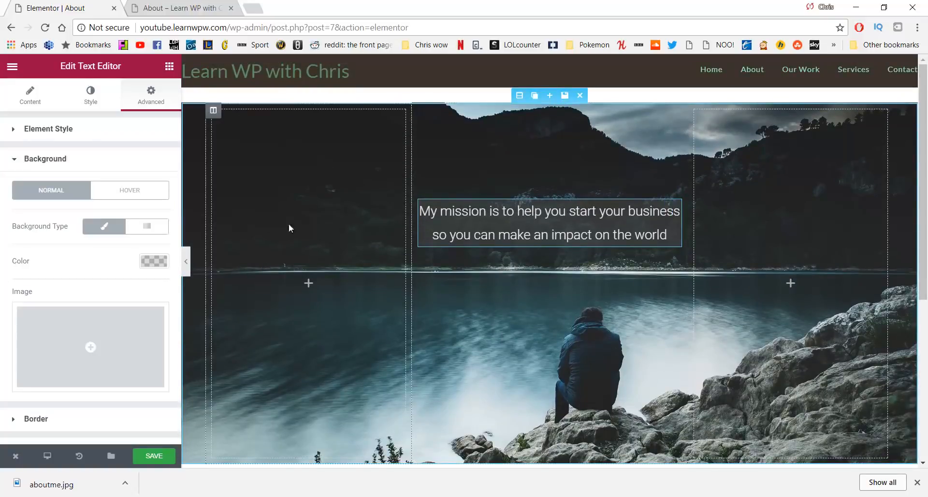
scroll(592, 250, down, 4)
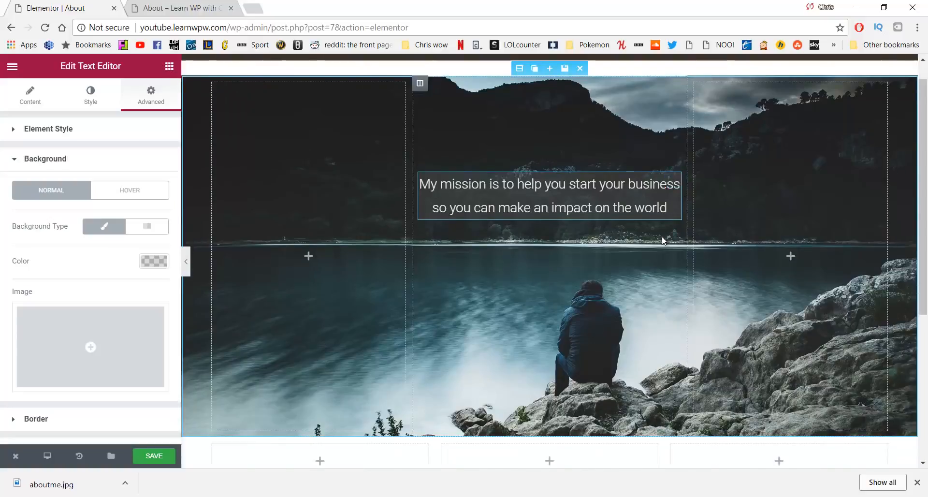
scroll(580, 252, up, 1)
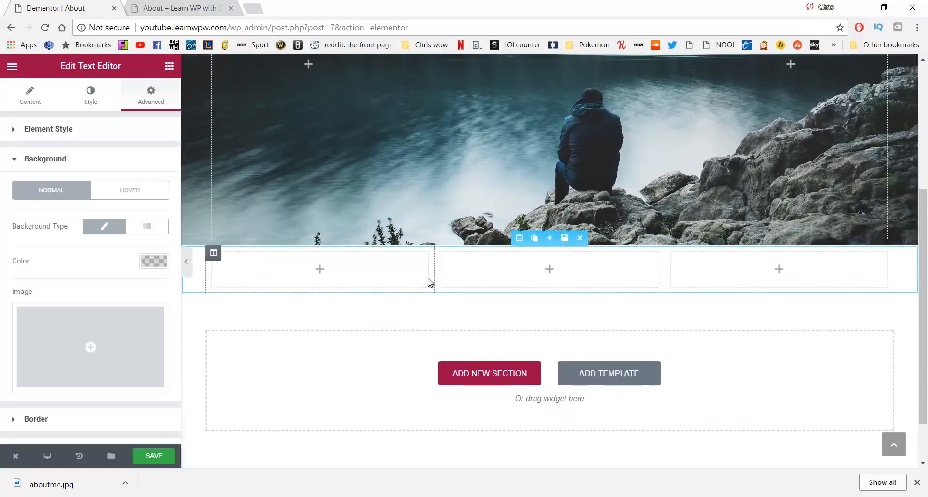
drag(432, 272, 311, 274)
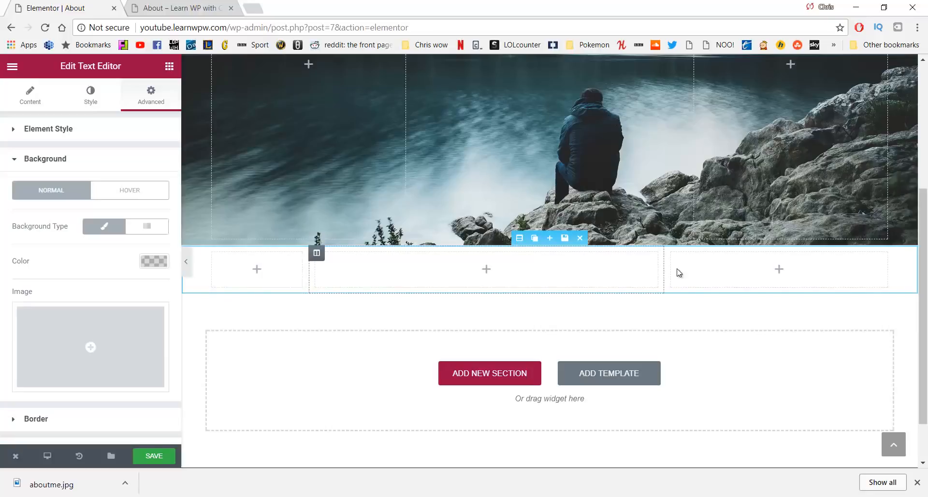
drag(664, 273, 788, 272)
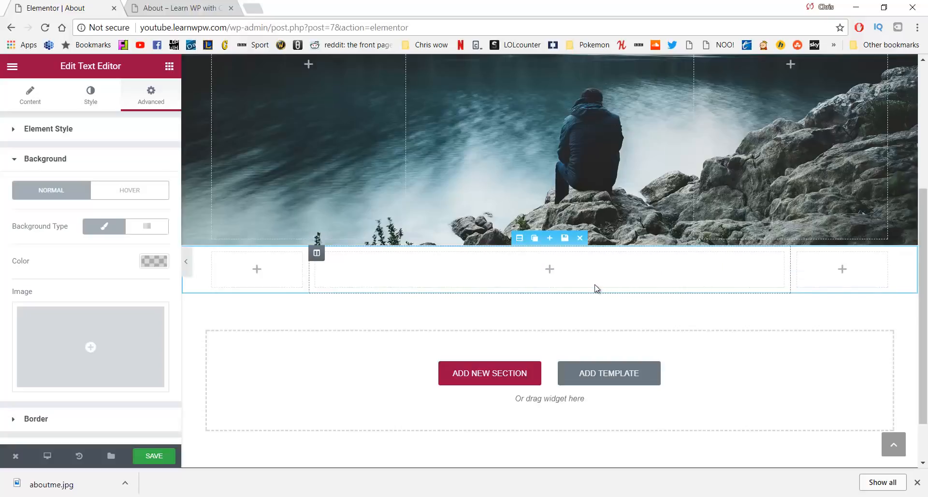
click(170, 67)
Drop a text block into the middle column, replace its placeholder with the pasted thank-you bio, and centre it
drag(134, 205, 472, 274)
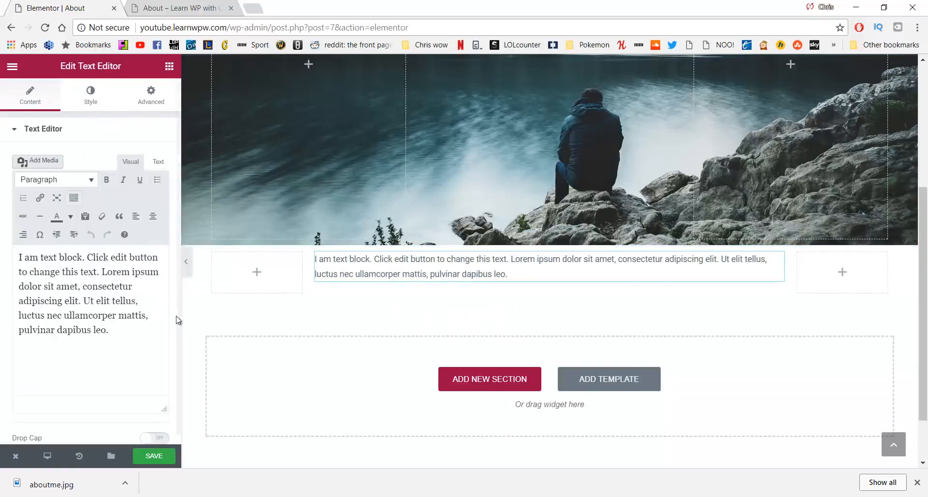
drag(98, 329, 2, 254)
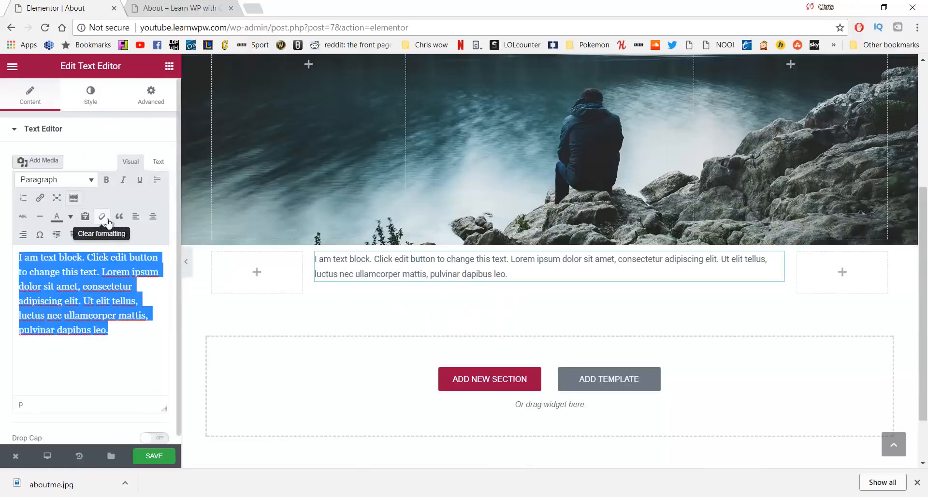
key(BackSpace)
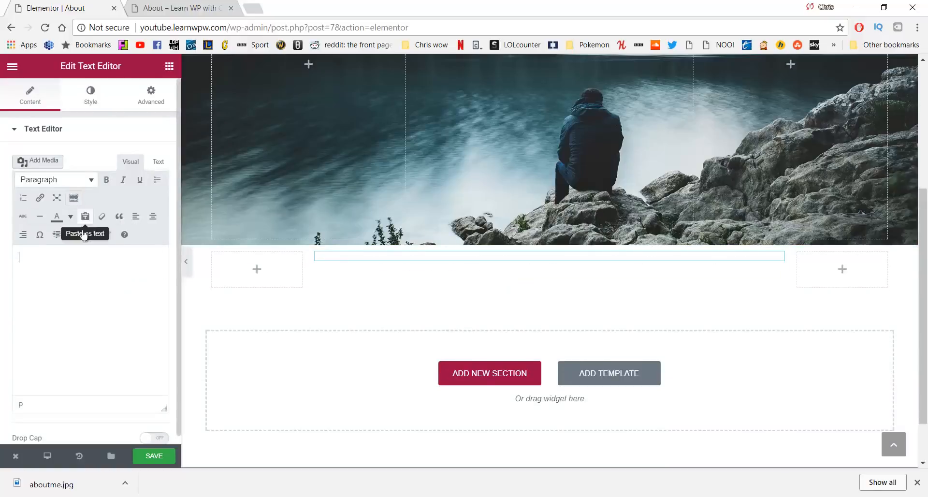
click(87, 218)
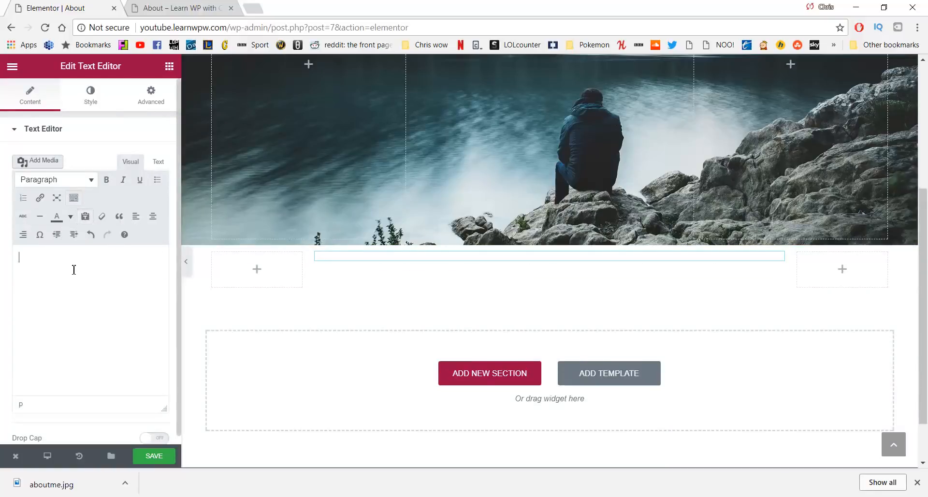
text(Hi, my name is Chris from Learn WP with Chris, and i am so grateful to help so many people succeed with 30,000 views and 315 subscribers and growing. All i can say is "Thank You".)
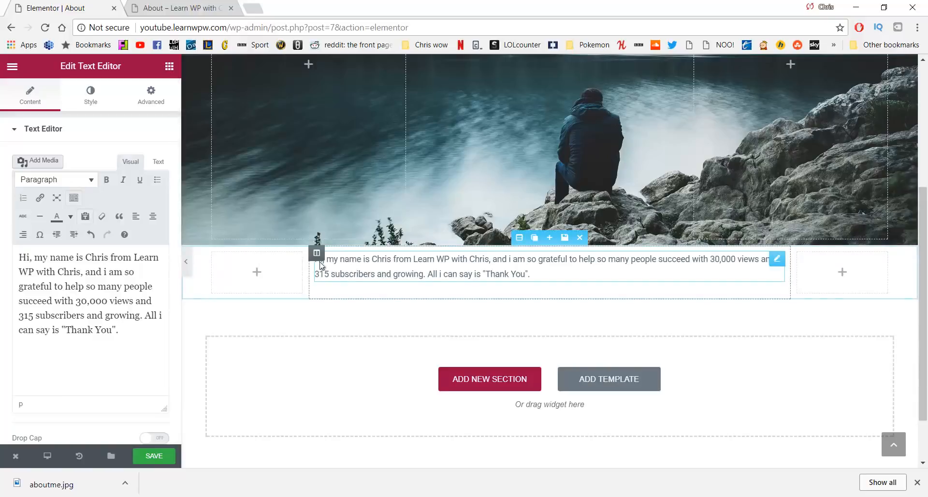
key(ctrl+a)
click(148, 221)
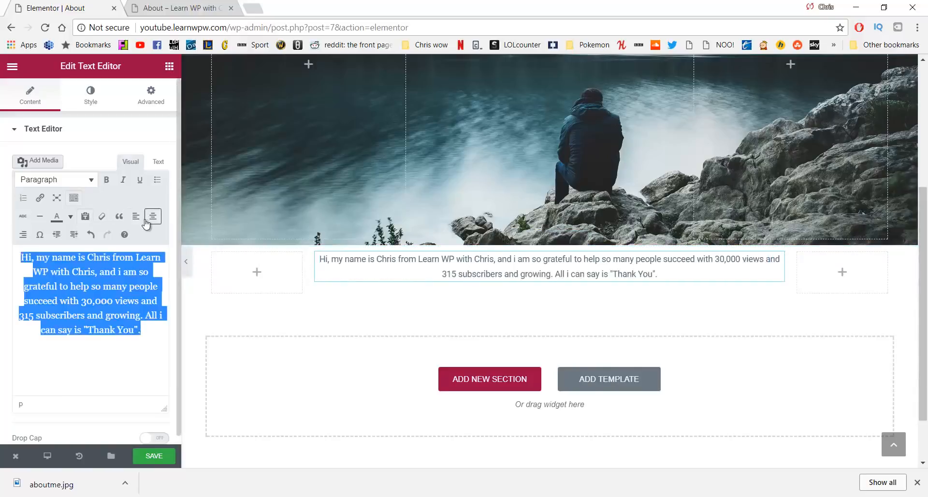
Centre the bio paragraph and set its text colour to #707070
click(91, 100)
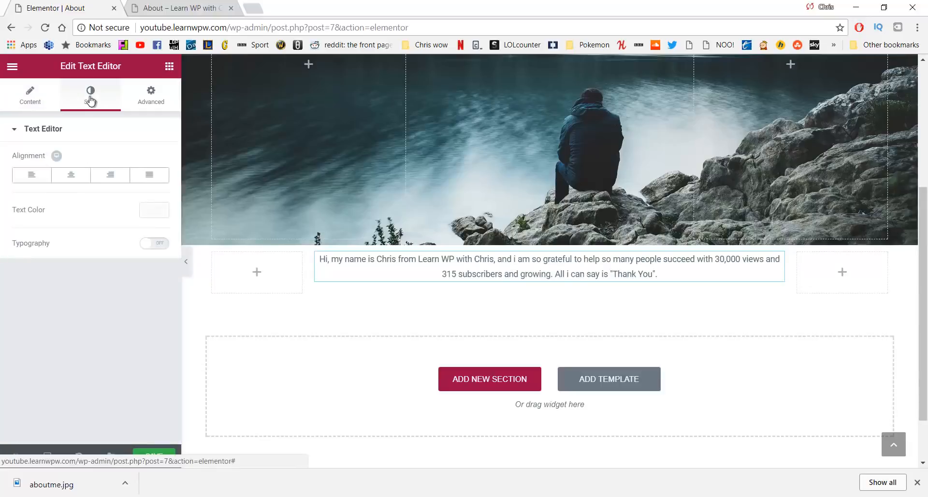
click(65, 180)
click(155, 212)
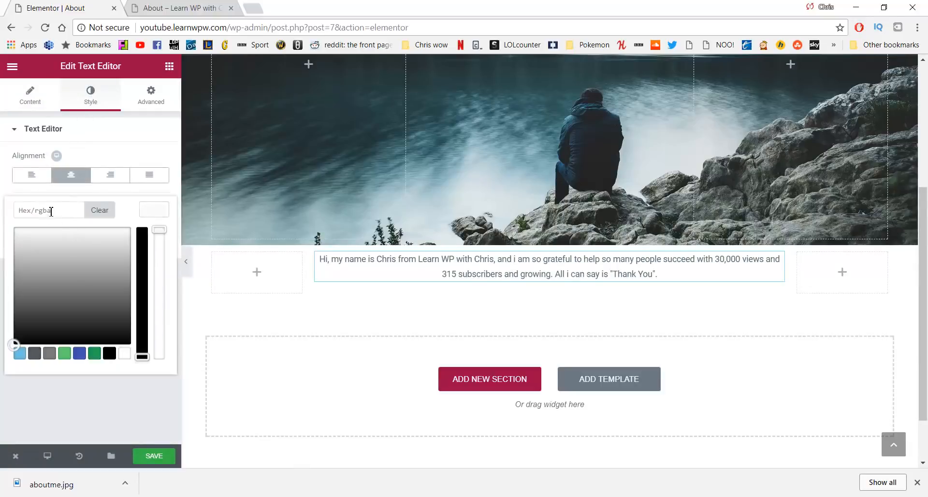
mouse_move(35, 245)
mouse_down()
mouse_move(20, 241)
mouse_move(24, 253)
mouse_move(27, 234)
mouse_move(21, 284)
mouse_move(27, 275)
mouse_up()
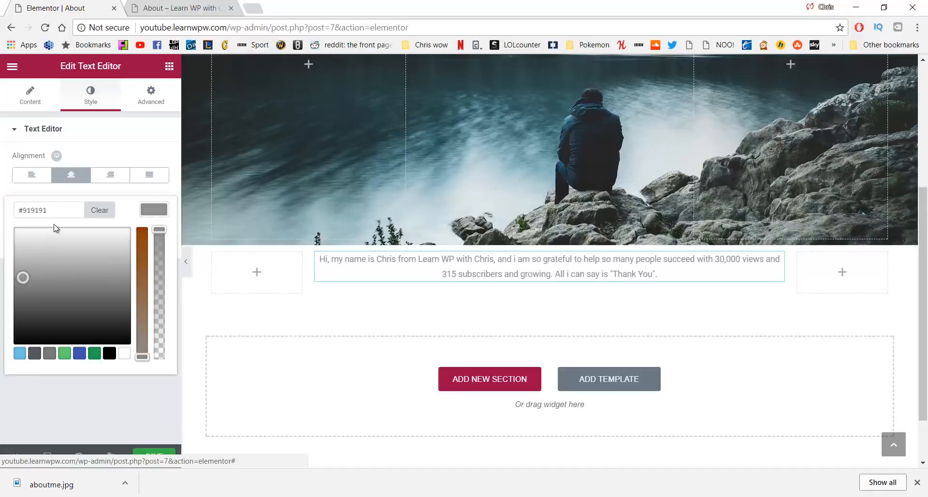
drag(49, 211, 11, 216)
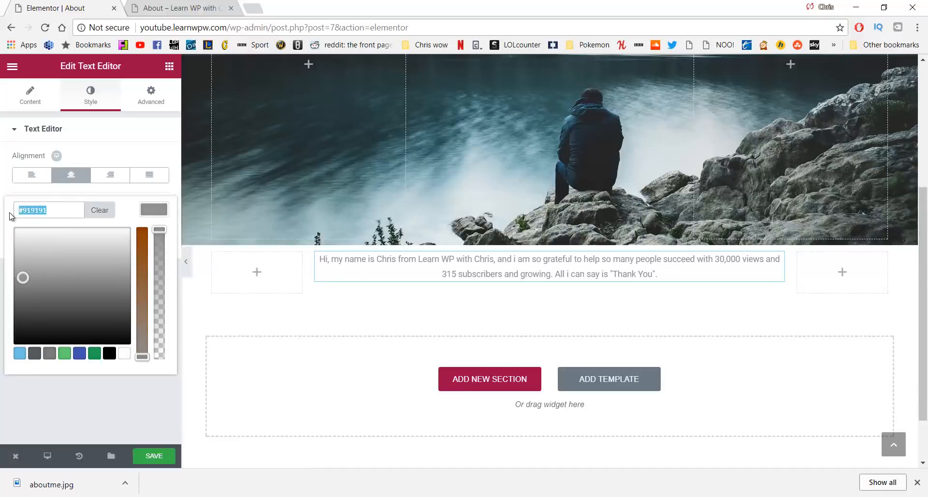
text(#707070)
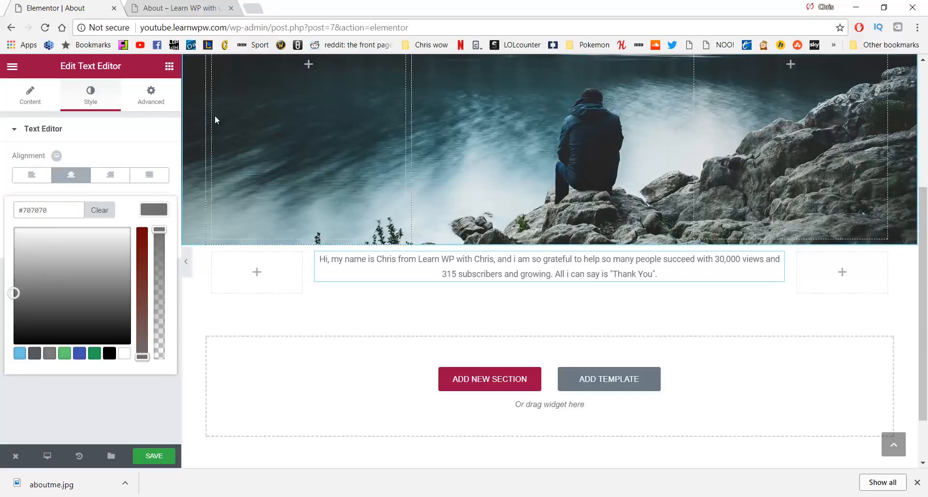
click(128, 99)
click(102, 102)
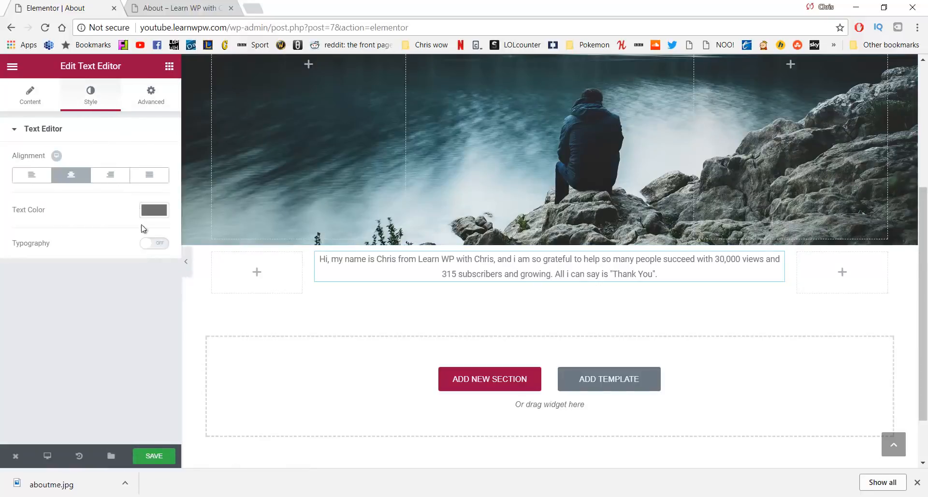
Turn on custom typography with a 23 px font size and 300 weight
click(155, 243)
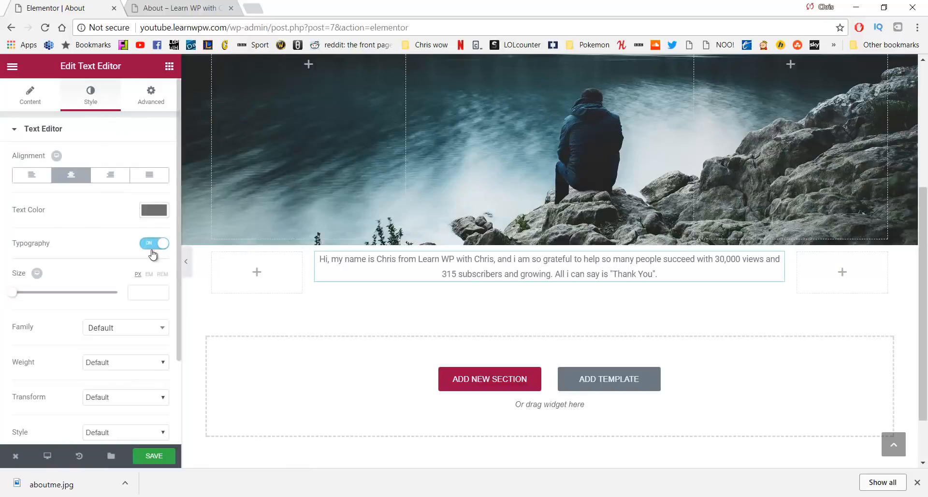
click(142, 290)
text(20)
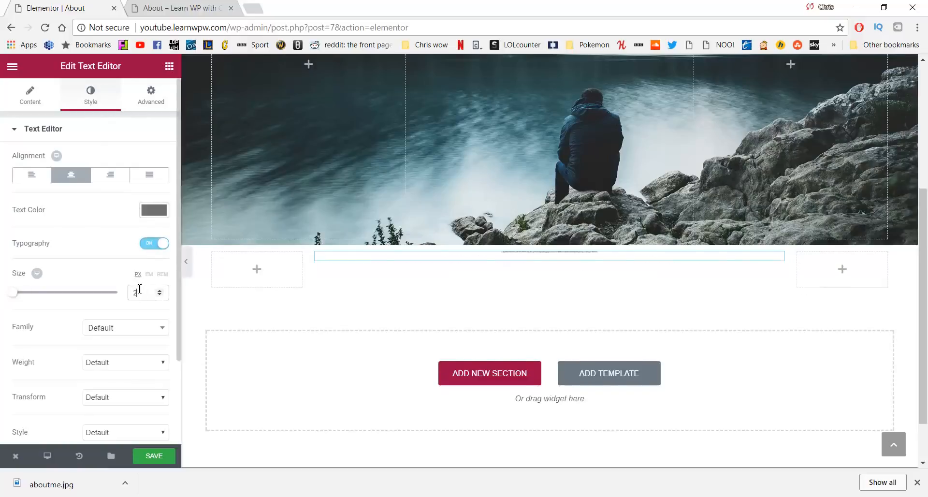
click(134, 367)
click(125, 392)
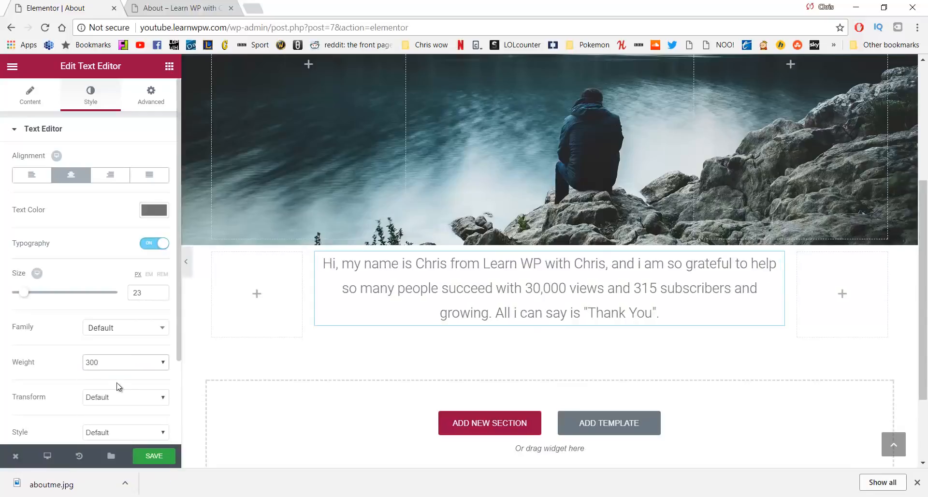
scroll(122, 329, down, 2)
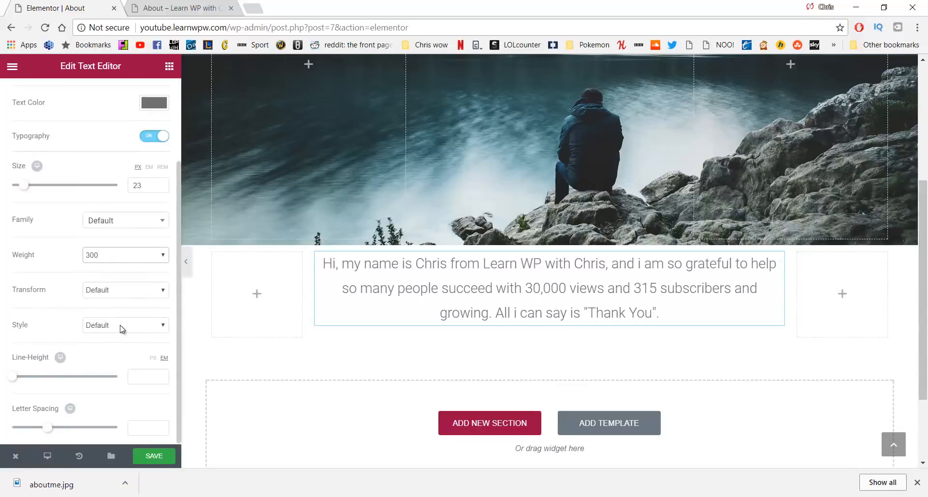
scroll(122, 329, up, 2)
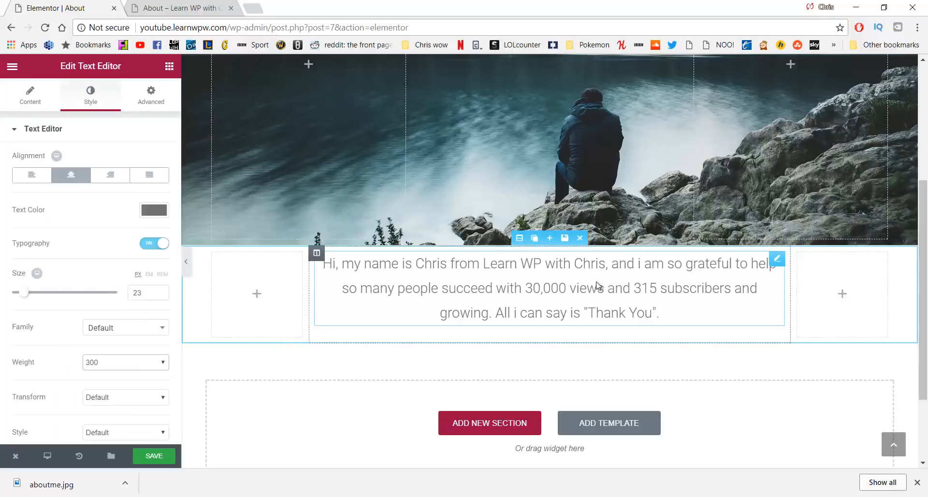
Unlink the bio text box's margins, set Top and Bottom to 100 px each, and save the About page
click(151, 96)
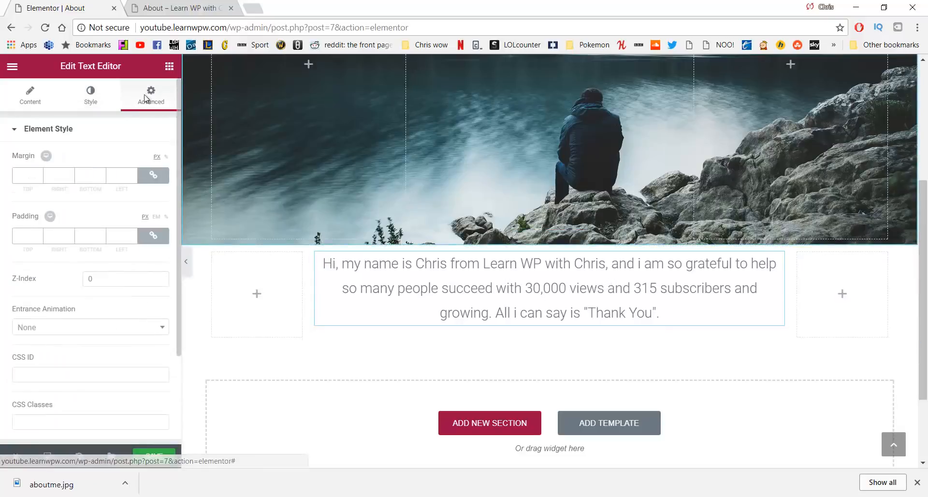
click(154, 177)
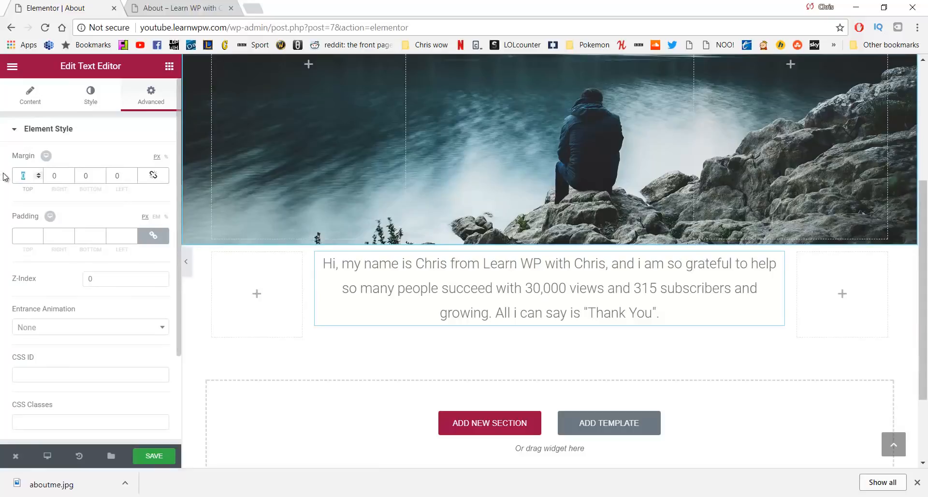
text(100)
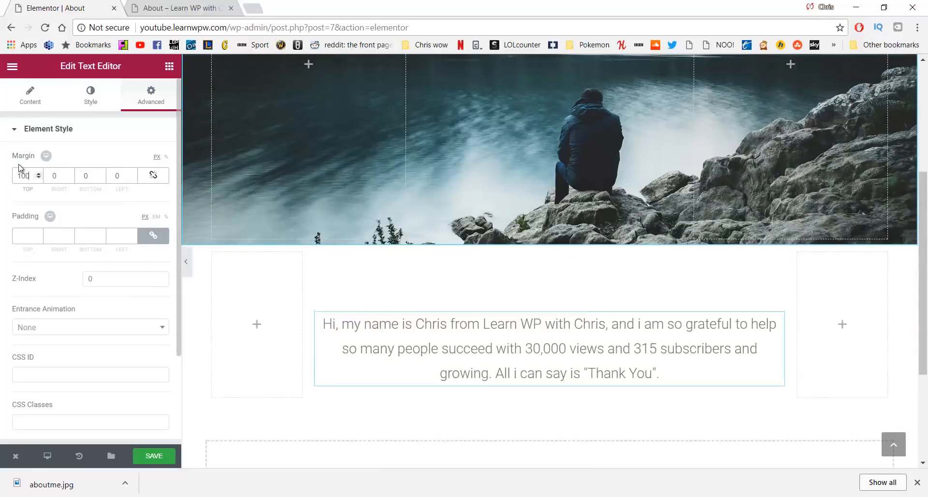
double_click(89, 177)
text(100)
scroll(286, 221, down, 2)
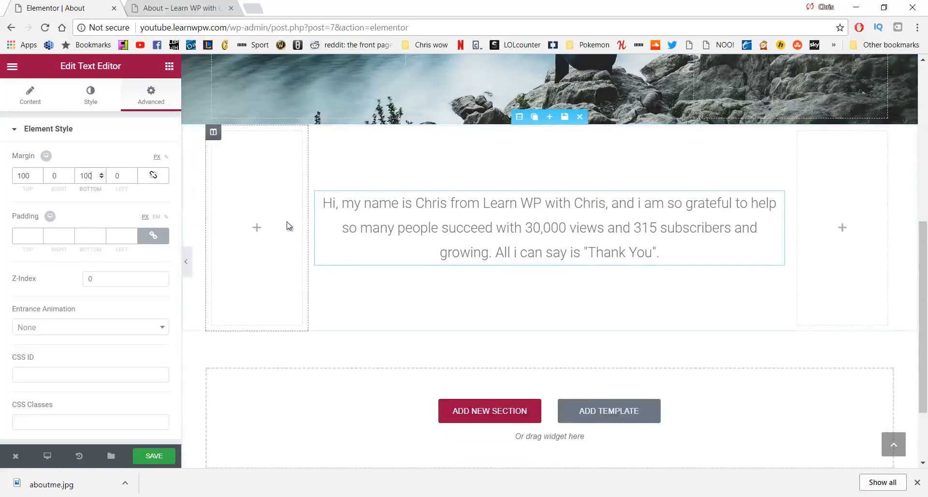
scroll(286, 221, up, 3)
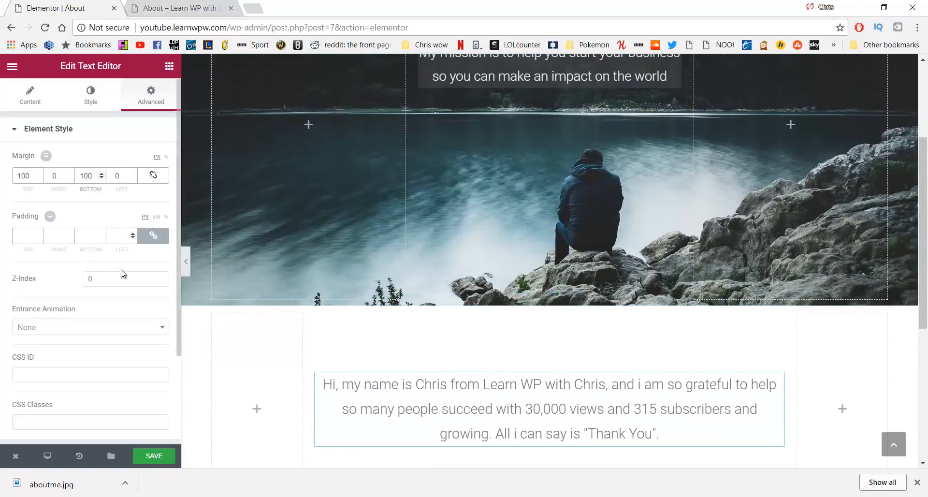
click(154, 449)
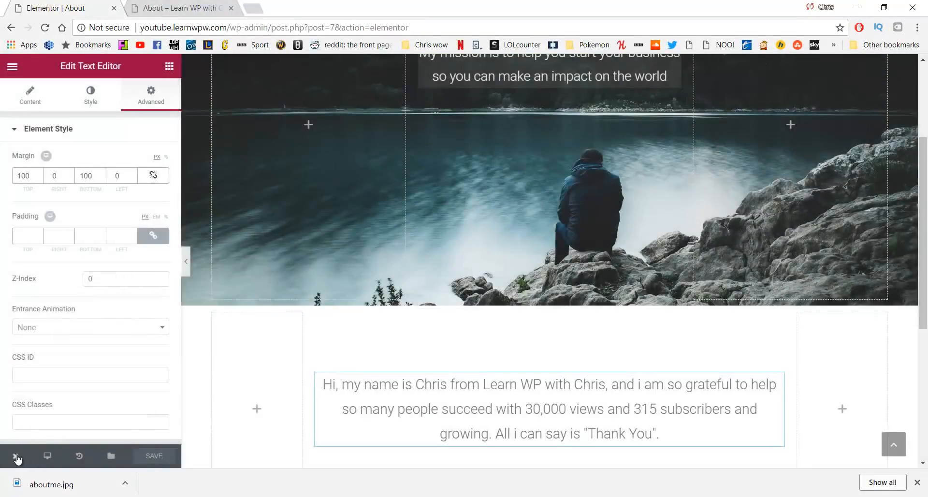
View the live About page and scroll past the lake hero and grey bio
mouse_move(16, 458)
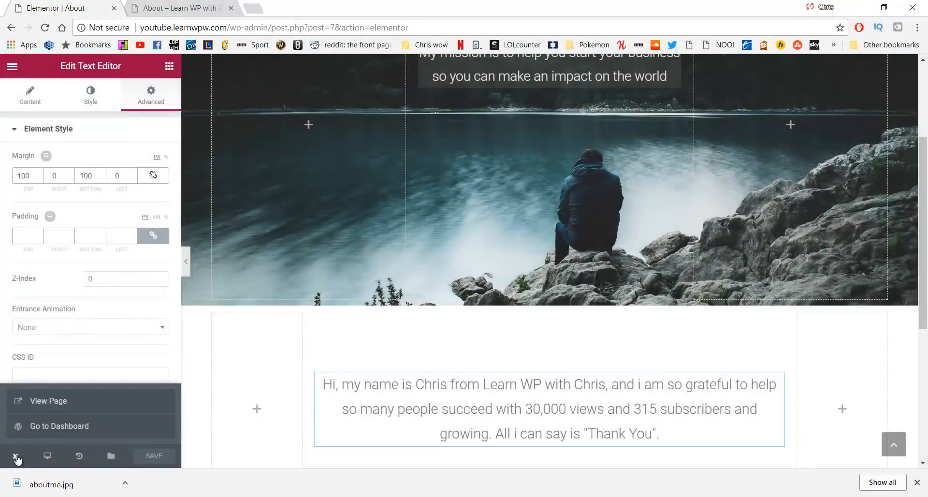
click(46, 402)
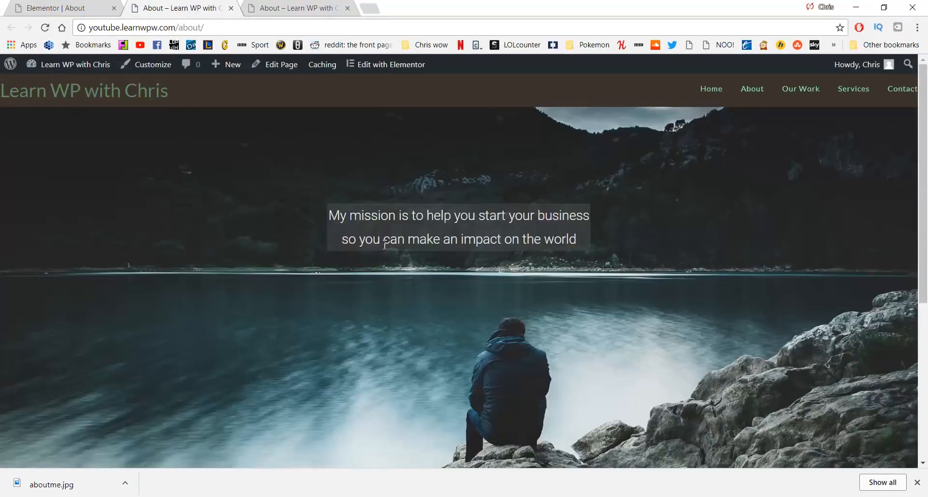
scroll(323, 199, down, 5)
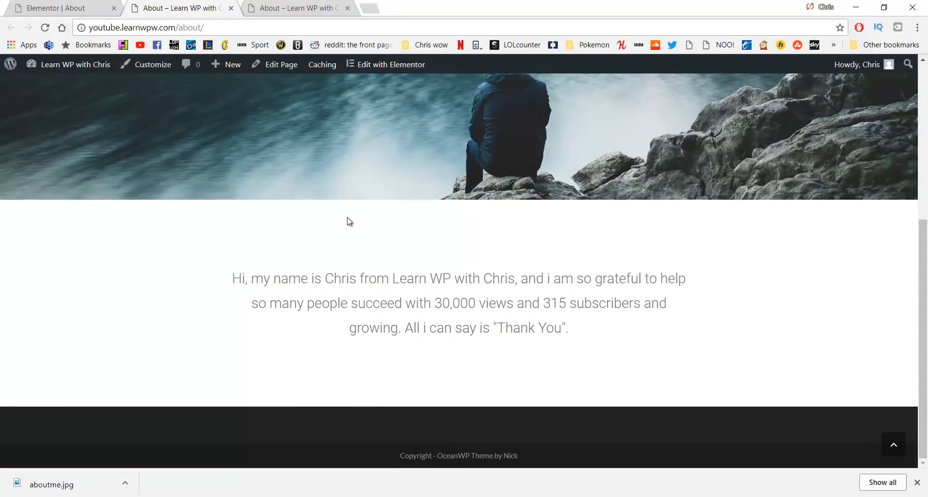
scroll(348, 220, up, 6)
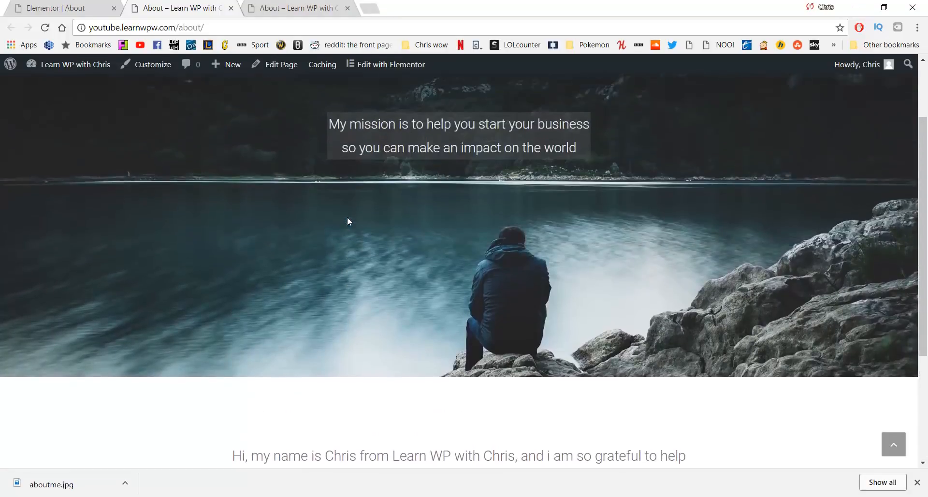
Compare the About page across both browser tabs, then return to the Elementor editor
key(ctrl+Tab)
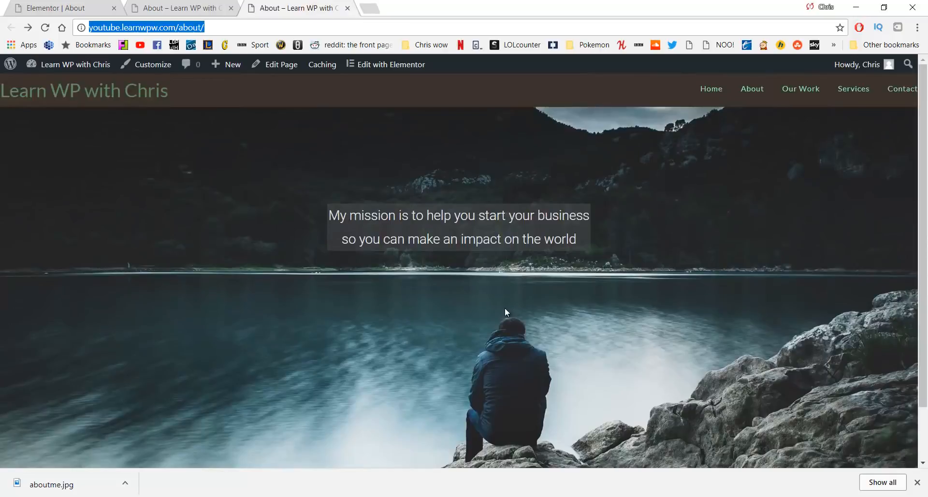
scroll(505, 307, down, 5)
scroll(506, 305, up, 5)
key(ctrl+shift+Tab)
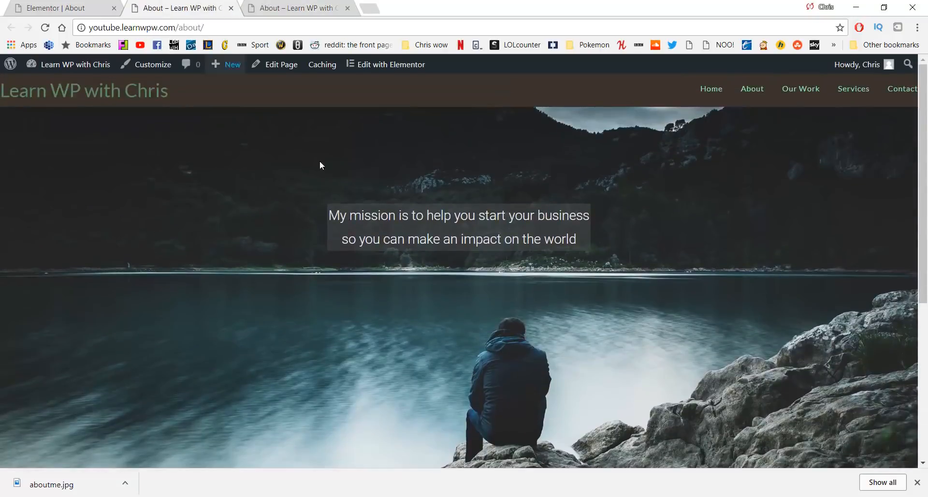
scroll(382, 234, down, 5)
scroll(420, 242, up, 5)
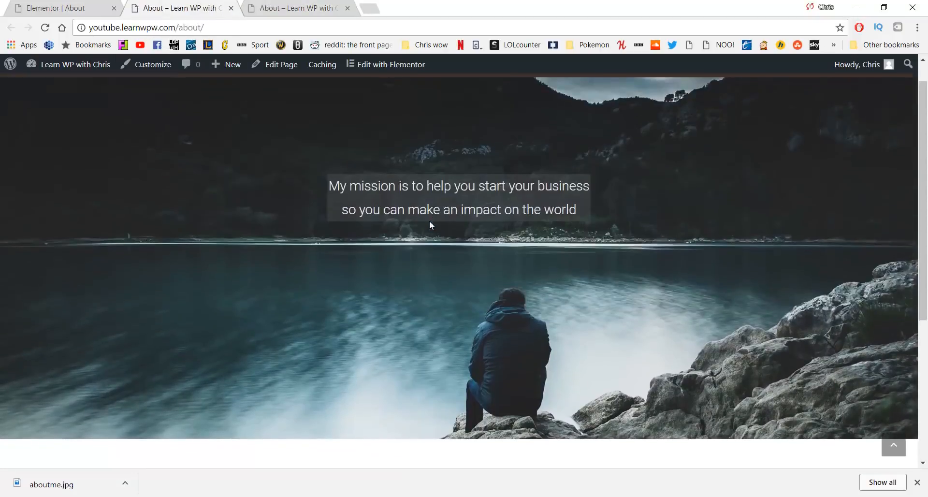
scroll(414, 228, down, 5)
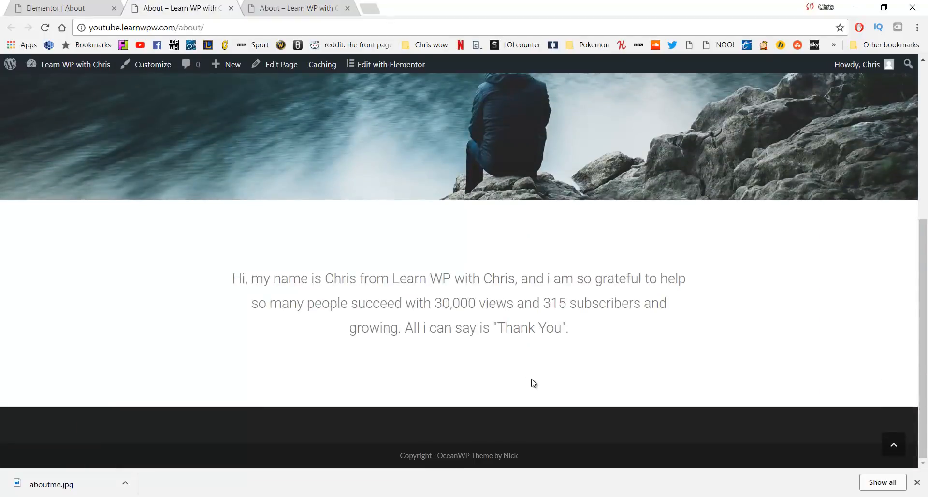
click(68, 6)
Insert a three-column section below the bio and open the first column's settings
scroll(403, 206, down, 5)
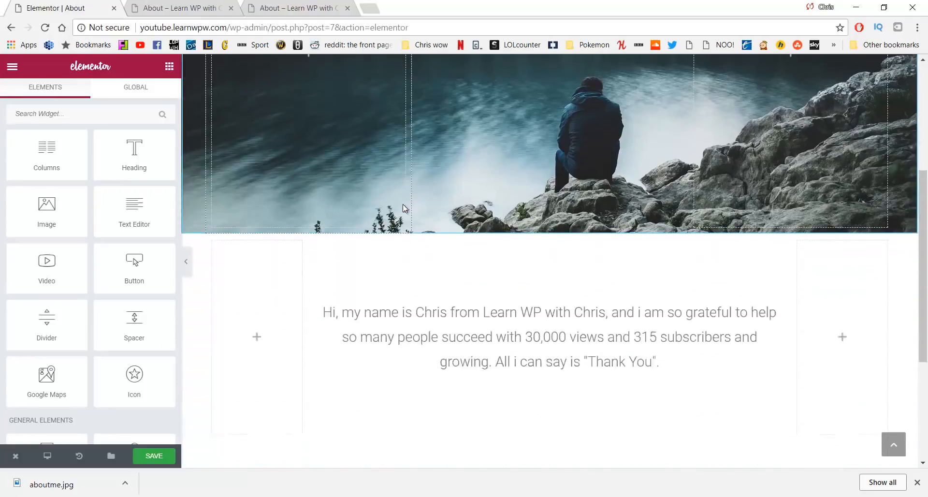
scroll(403, 204, down, 4)
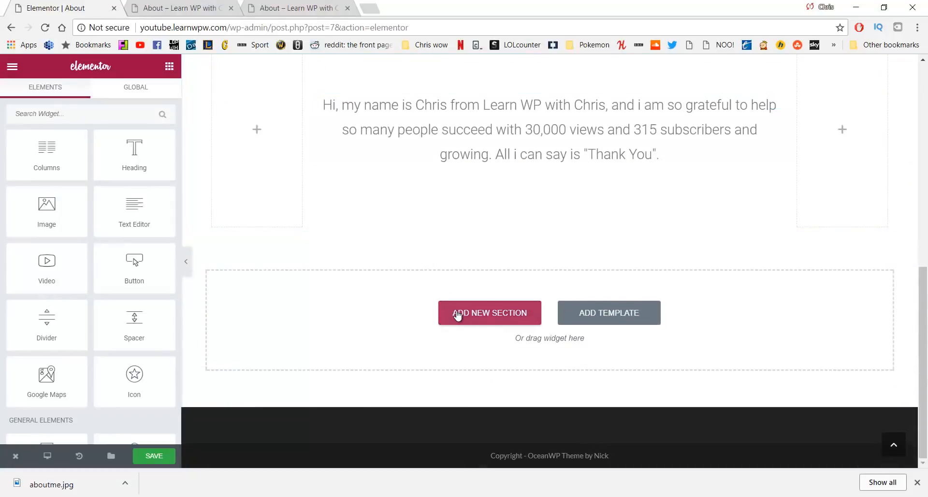
click(458, 315)
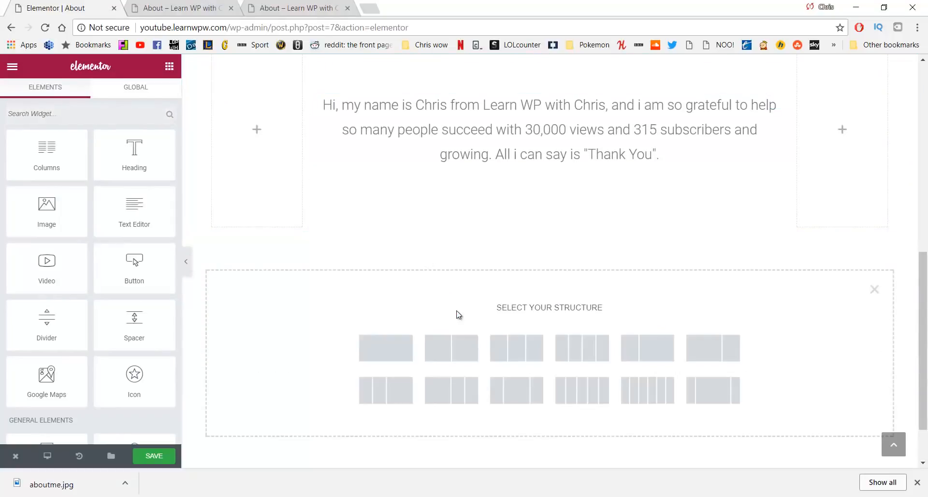
click(506, 354)
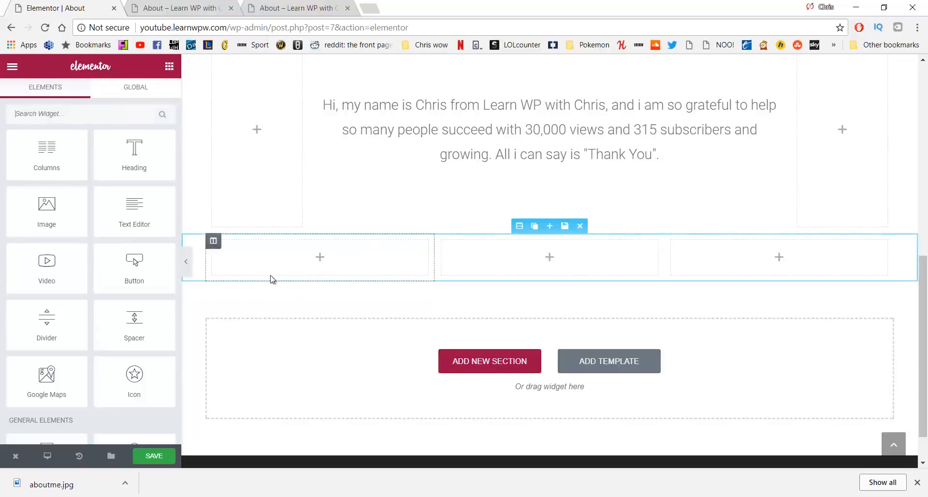
click(216, 244)
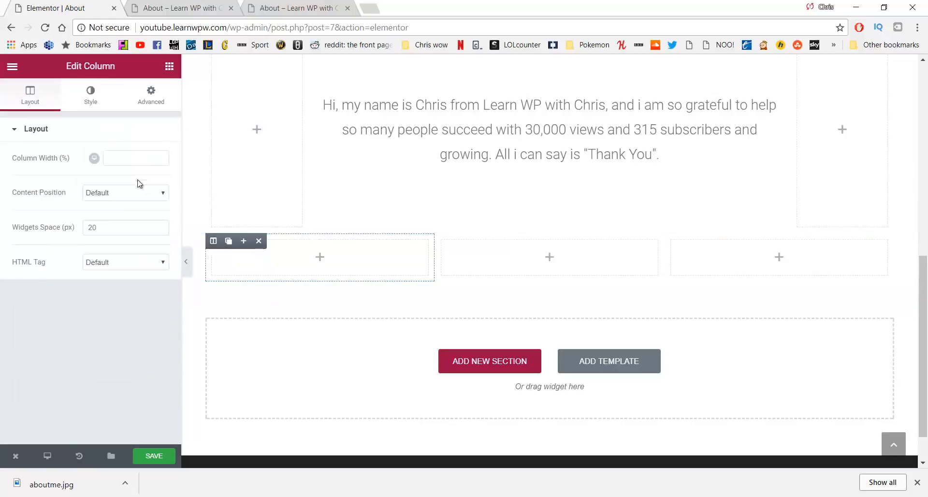
Set dog.jpg as the first lower column's Classic background image
click(97, 97)
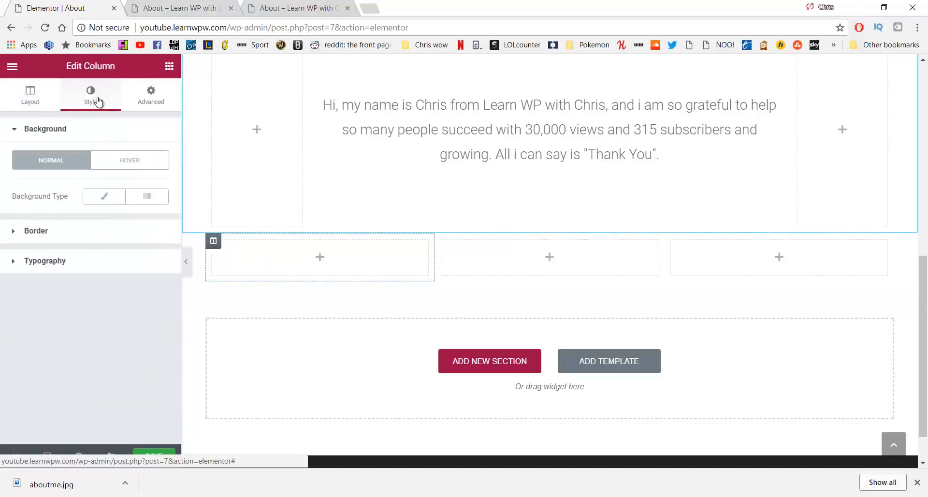
click(98, 201)
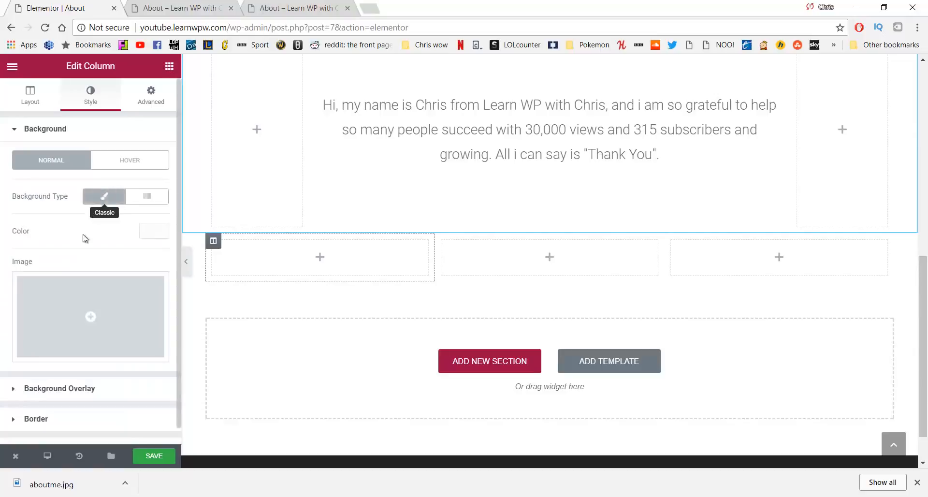
click(84, 308)
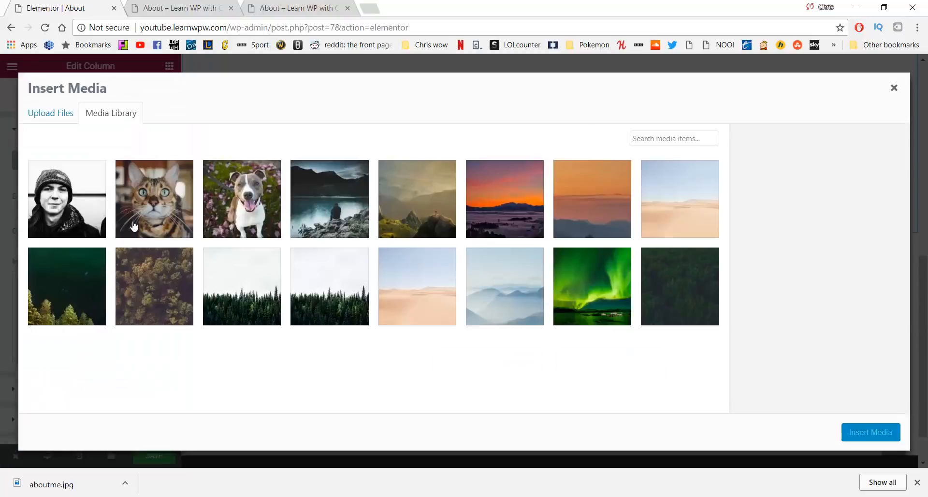
click(223, 187)
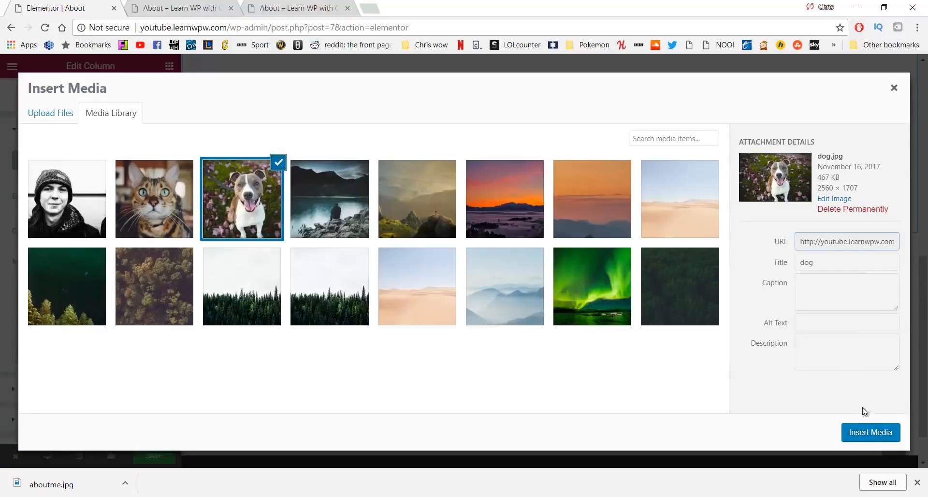
click(861, 430)
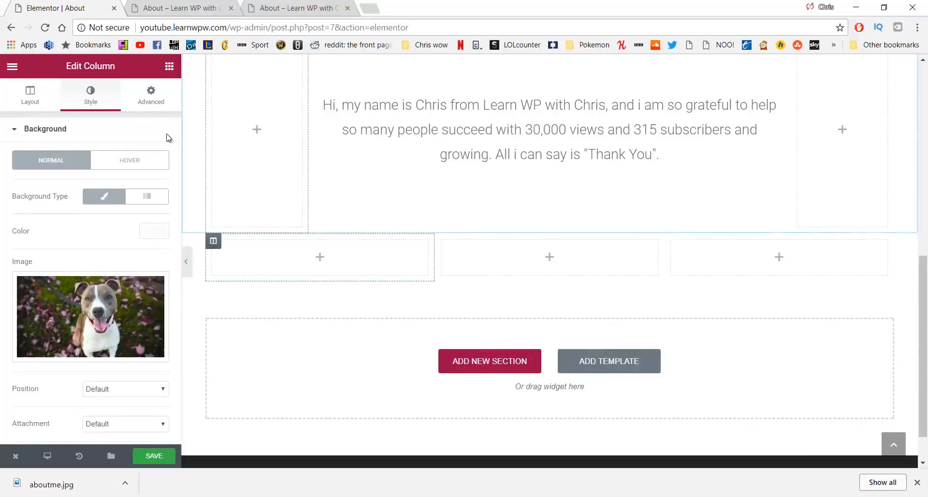
click(169, 66)
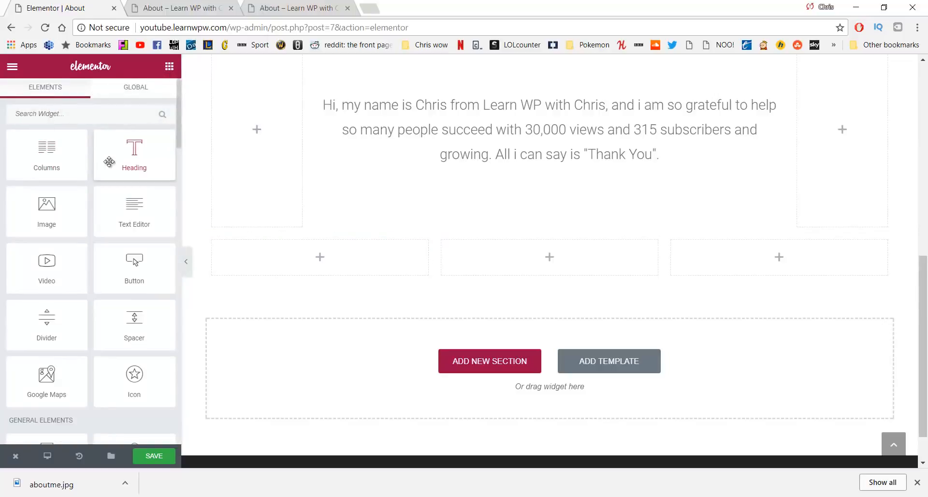
Add a Spacer with Space 200 to the first lower column
drag(134, 320, 283, 264)
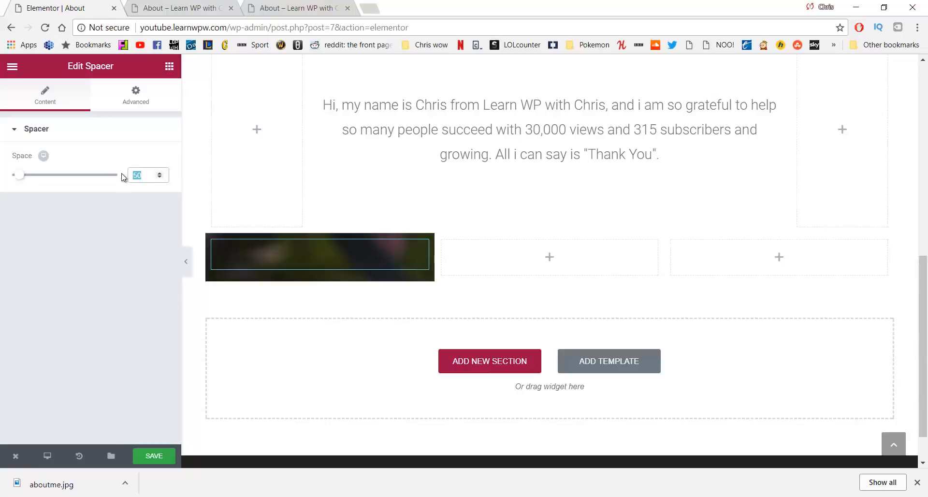
text(200)
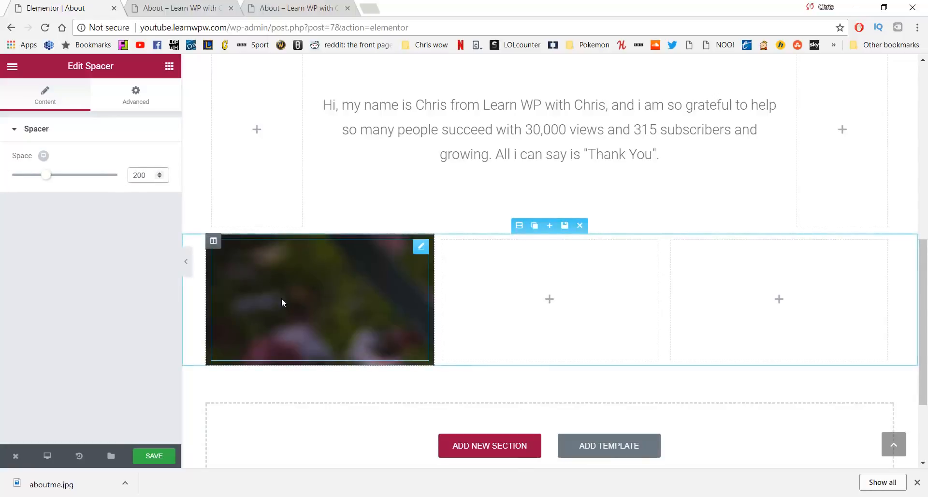
mouse_move(215, 244)
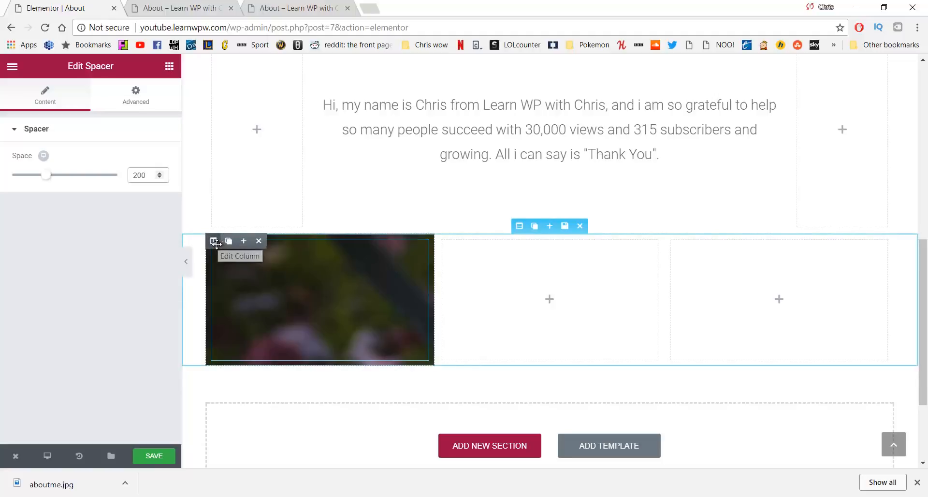
click(215, 243)
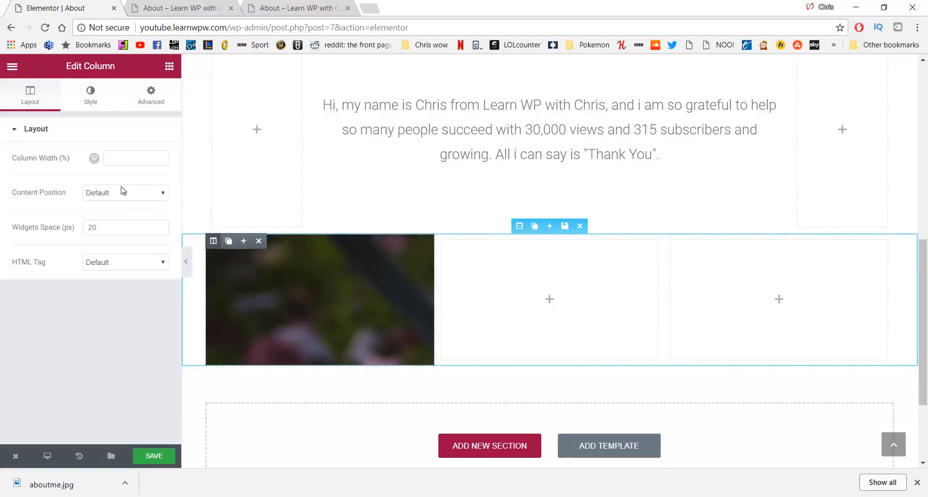
click(89, 93)
Set the dog background's Position to Center Center and Size to Cover
scroll(72, 218, down, 3)
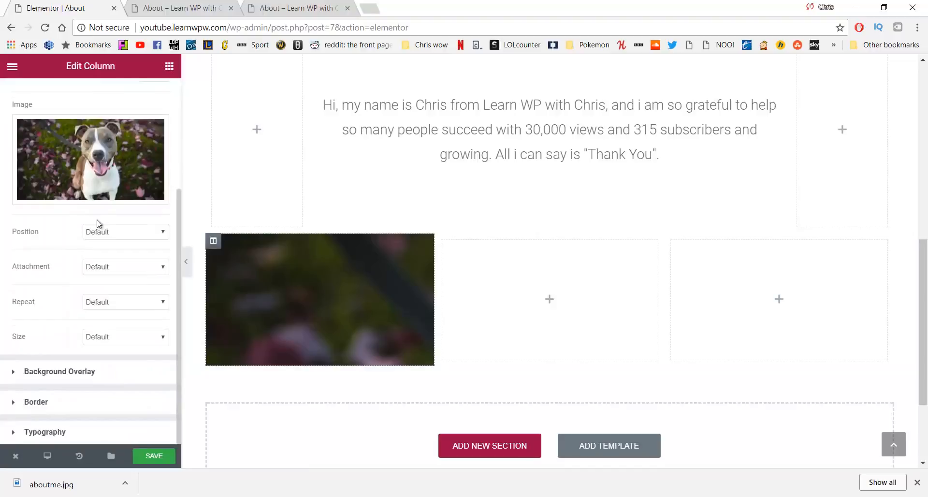
click(129, 233)
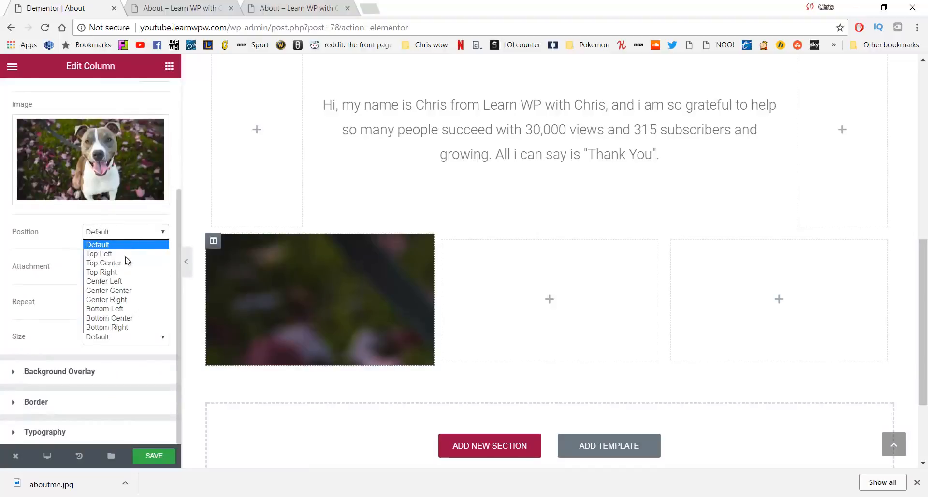
click(125, 291)
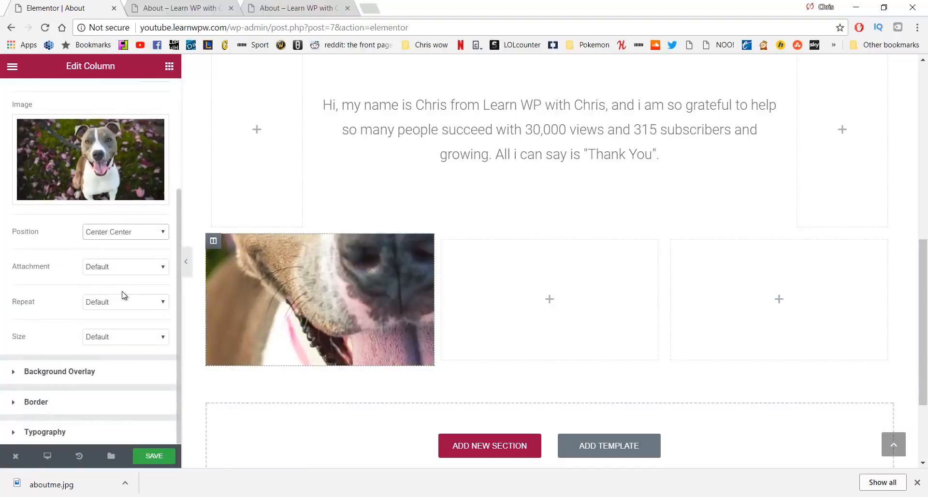
click(122, 336)
click(116, 369)
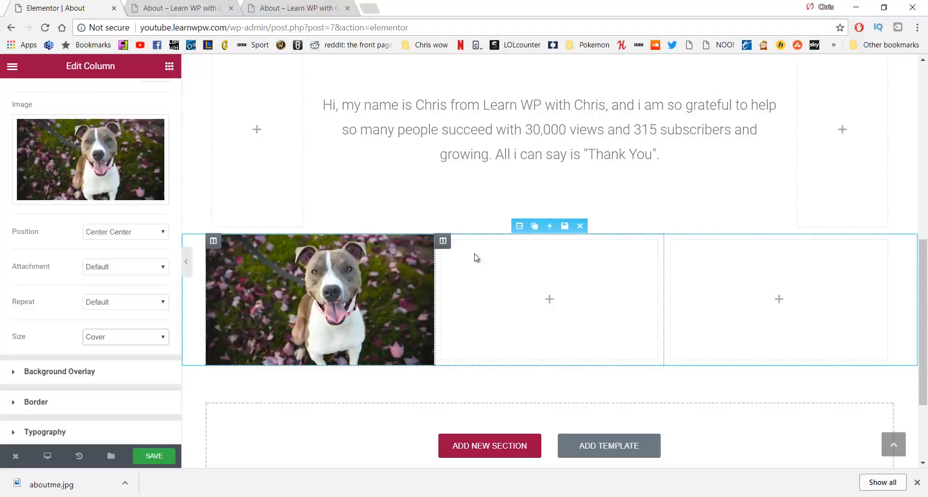
Give the middle column a Classic portrait-photo background, Center Center and Cover
click(443, 240)
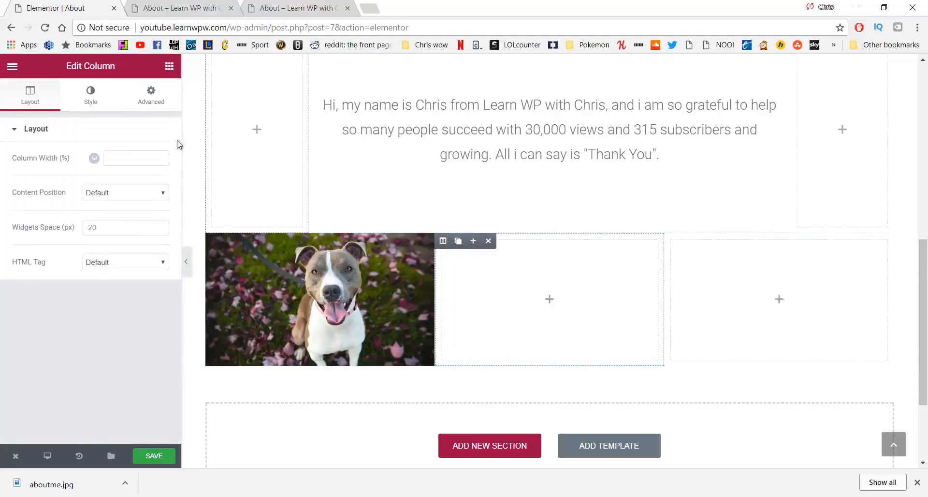
click(94, 94)
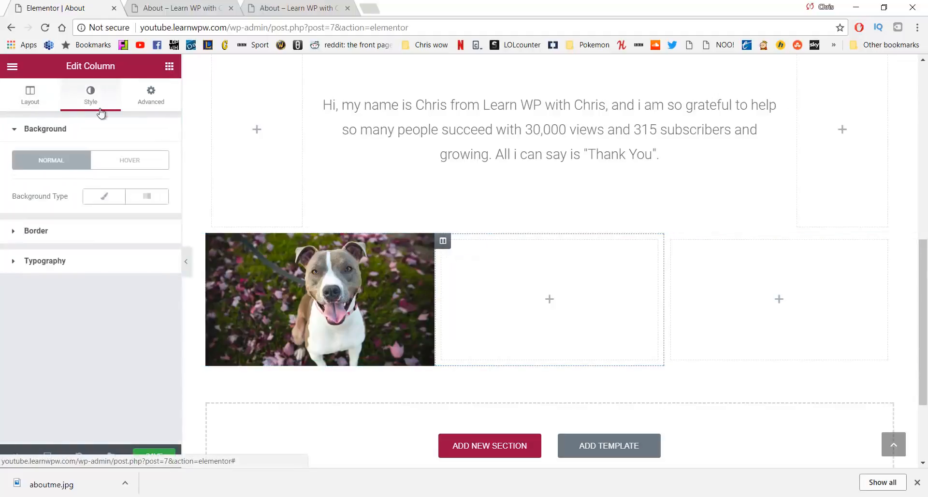
click(101, 197)
click(69, 311)
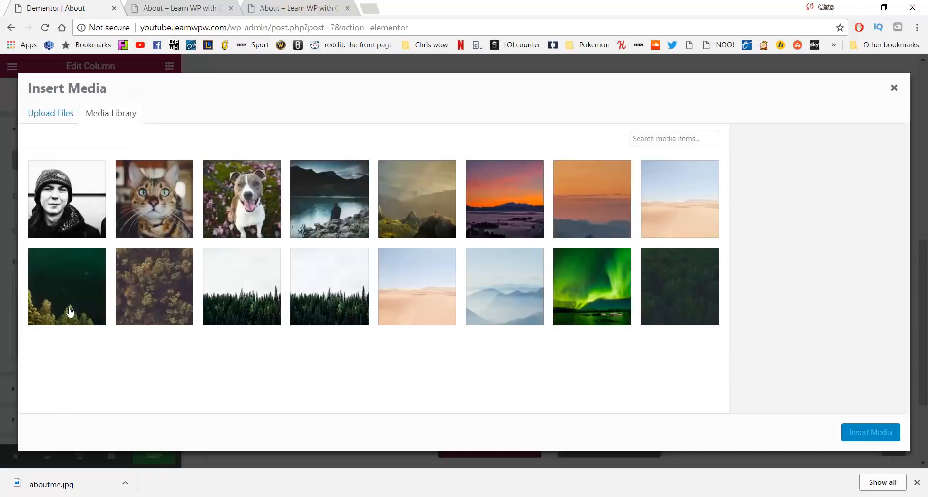
click(51, 211)
click(864, 427)
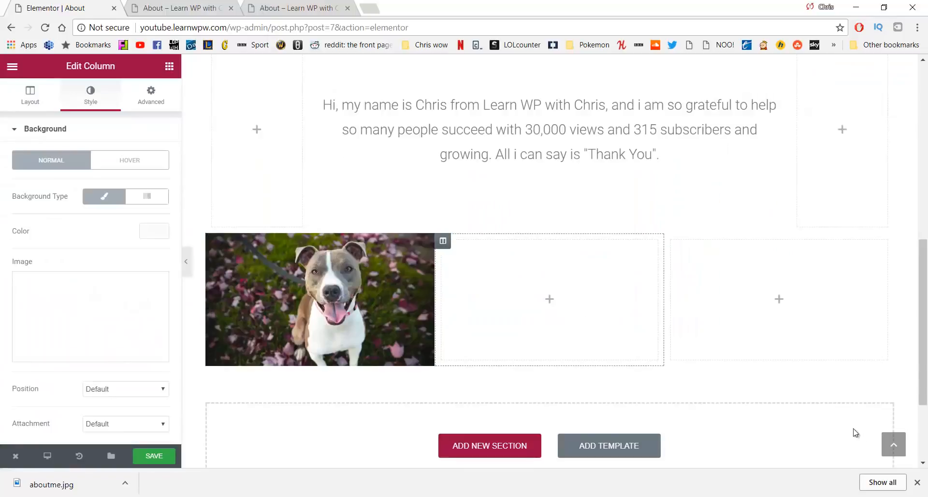
scroll(116, 245, down, 3)
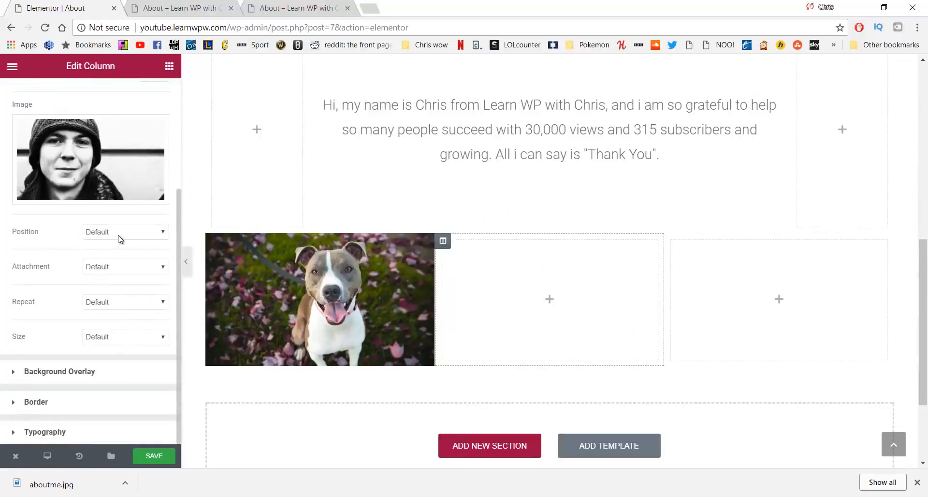
click(119, 233)
click(130, 301)
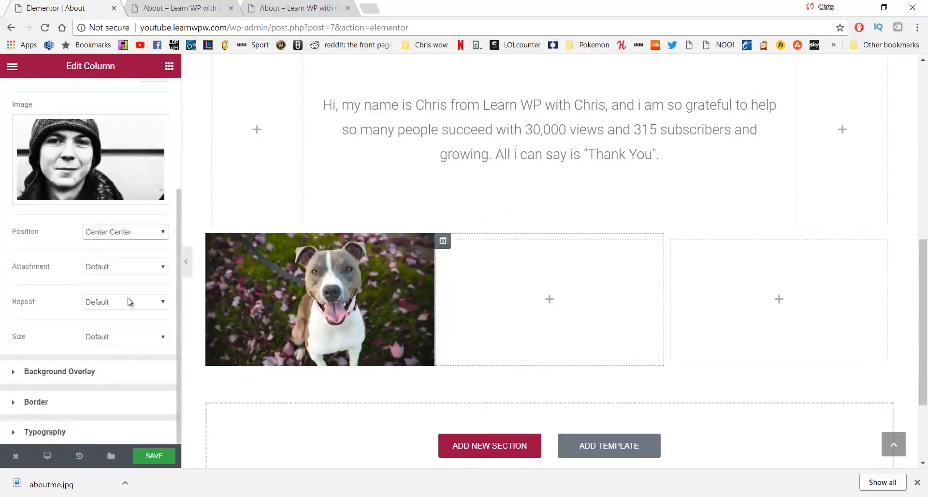
click(121, 340)
click(120, 370)
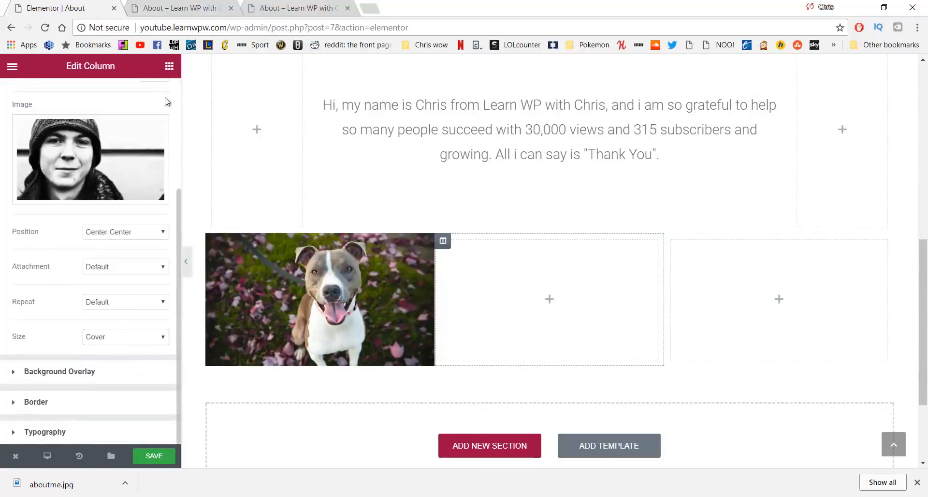
Add a Spacer of height 200 to the middle column
click(170, 66)
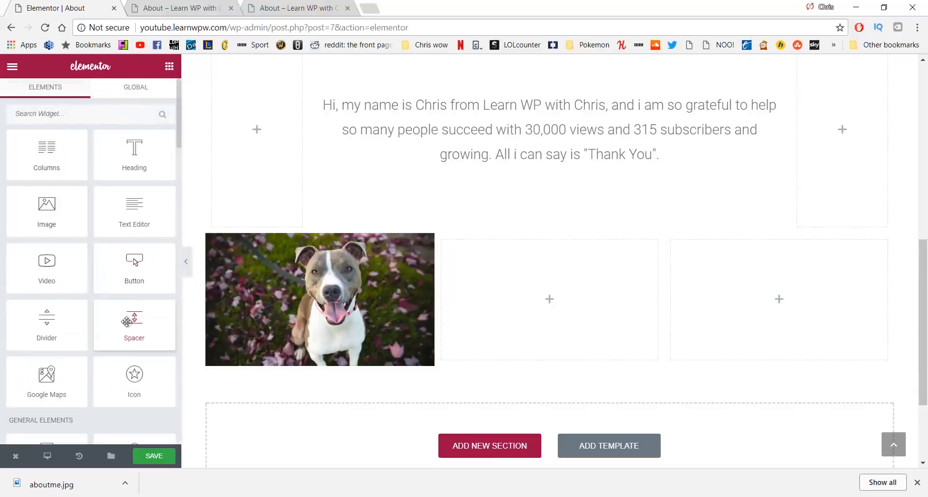
drag(127, 321, 498, 297)
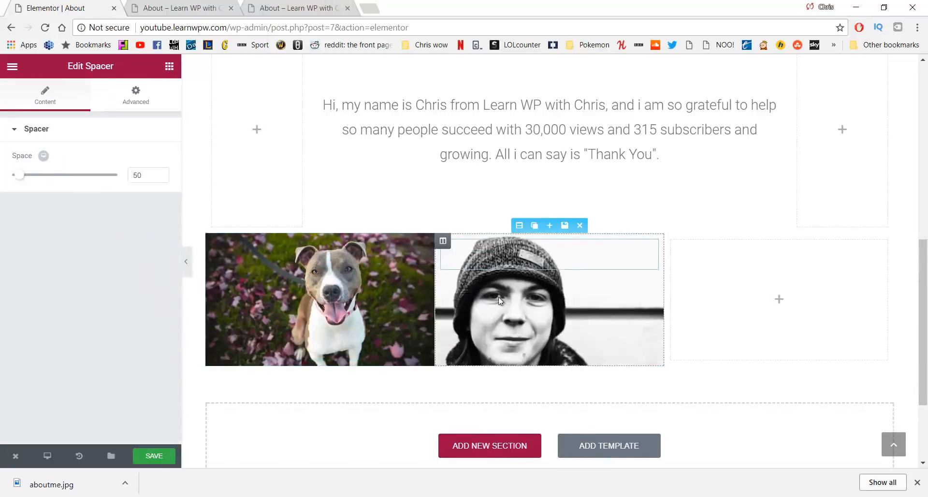
click(159, 178)
key(ctrl+a)
text(200)
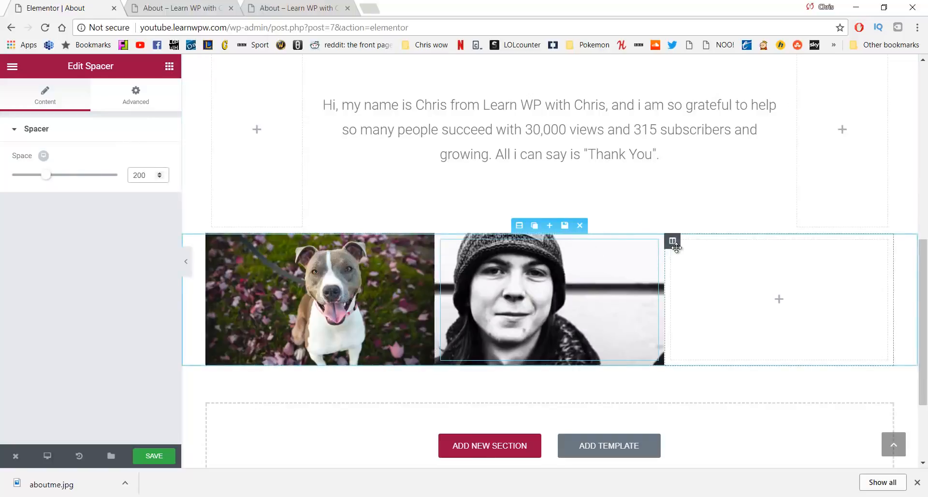
click(672, 241)
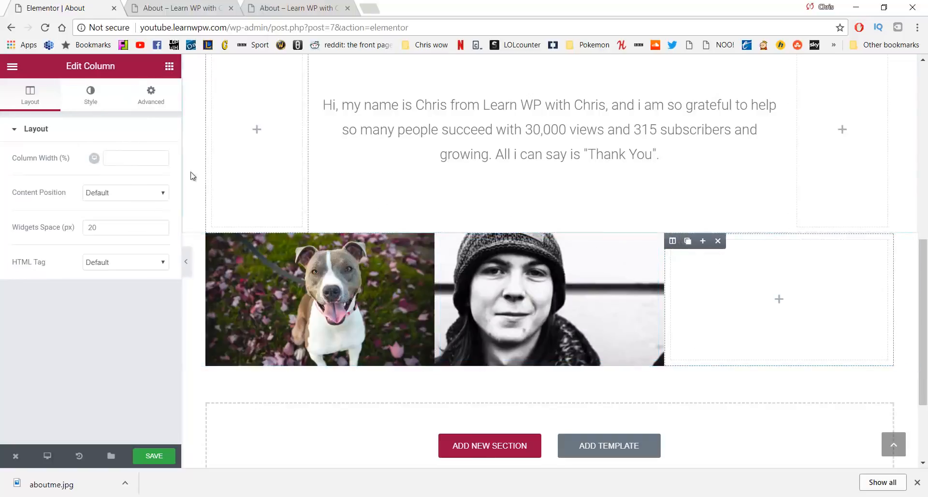
Set the cat photo as the third column's Classic background, Center Center and Cover
click(81, 95)
click(92, 207)
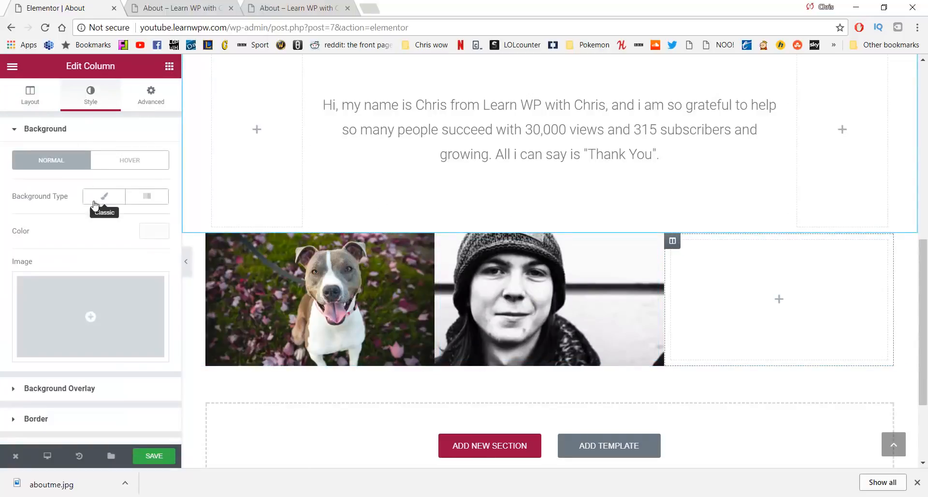
click(107, 305)
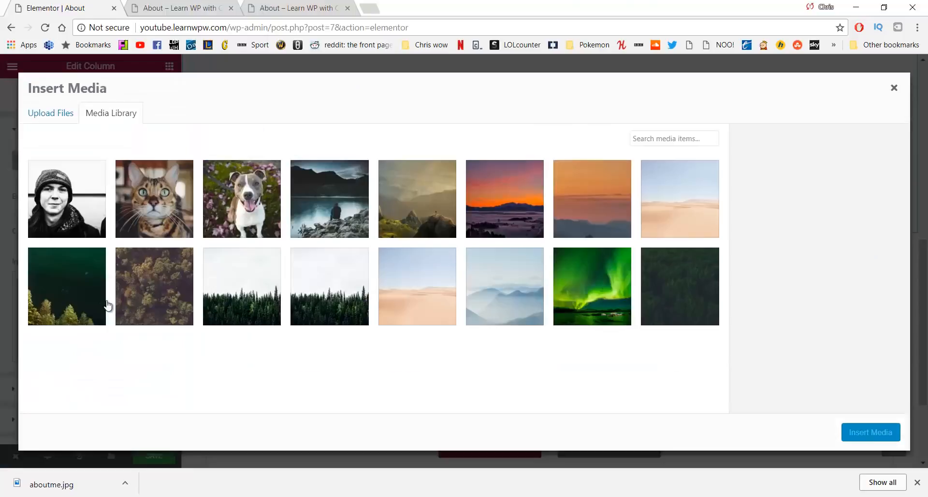
click(156, 199)
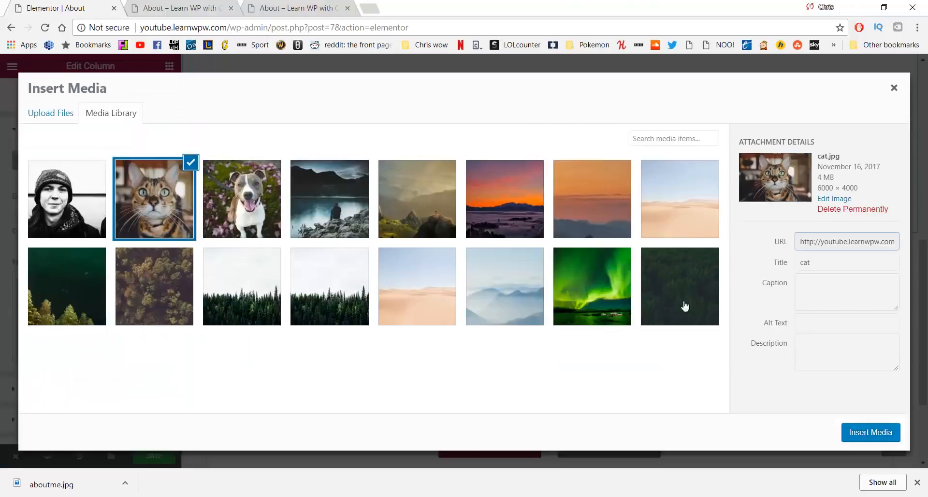
click(872, 433)
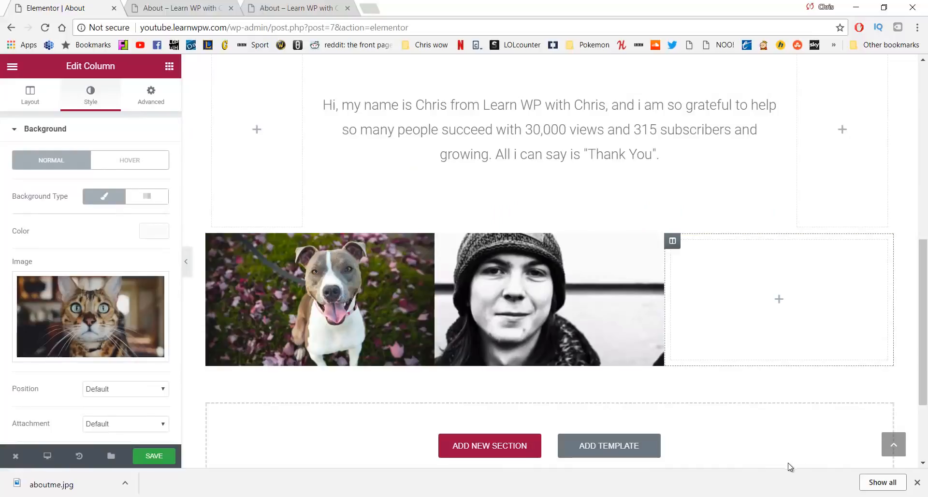
scroll(127, 387, down, 3)
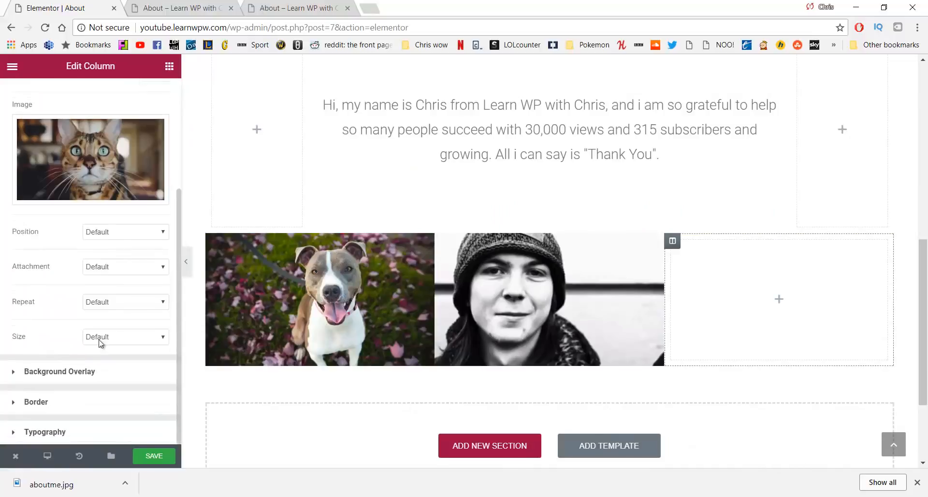
click(121, 232)
click(112, 289)
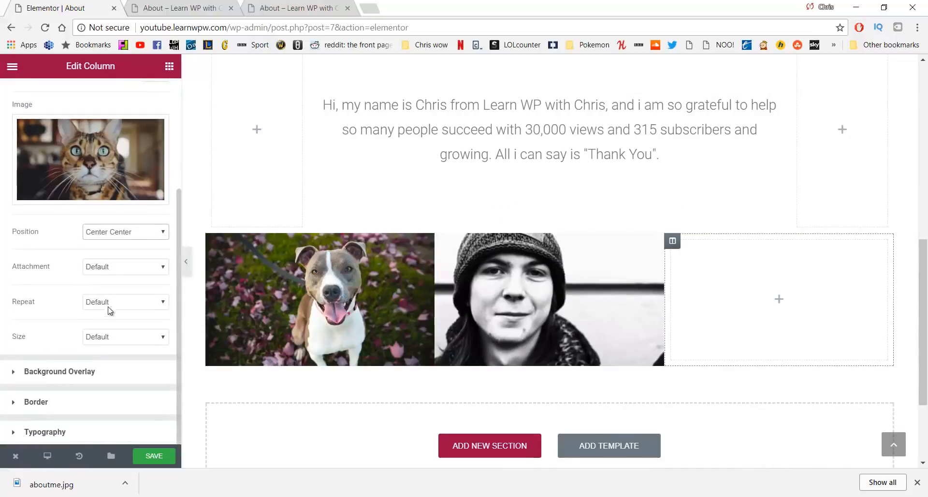
click(111, 338)
click(114, 366)
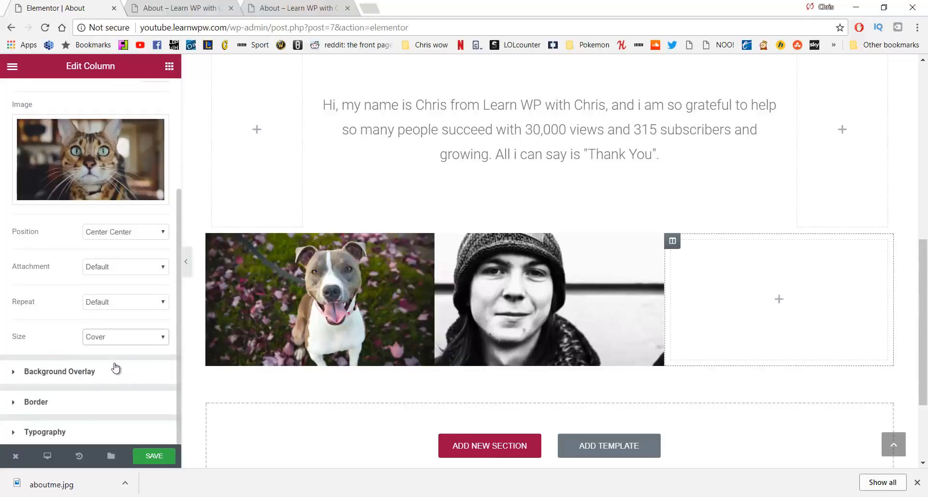
Add a Spacer of height 200 to the third column and save the page
click(169, 66)
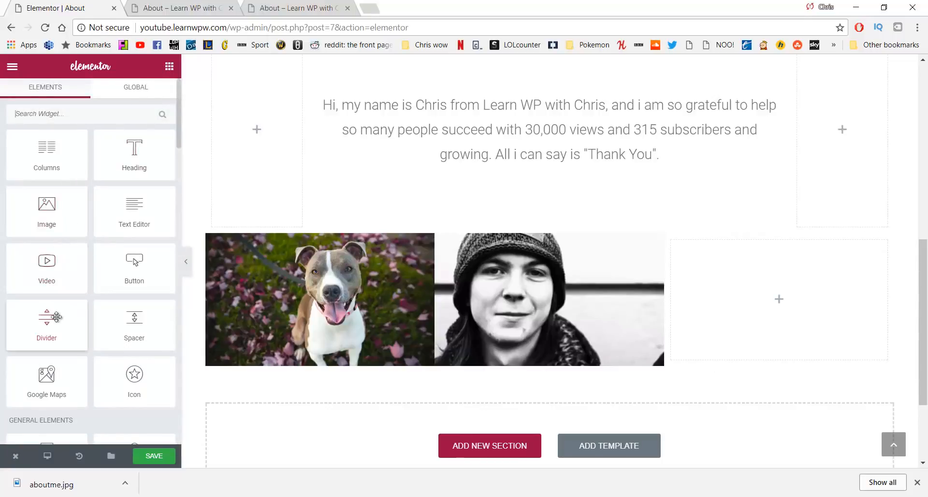
drag(130, 341, 747, 305)
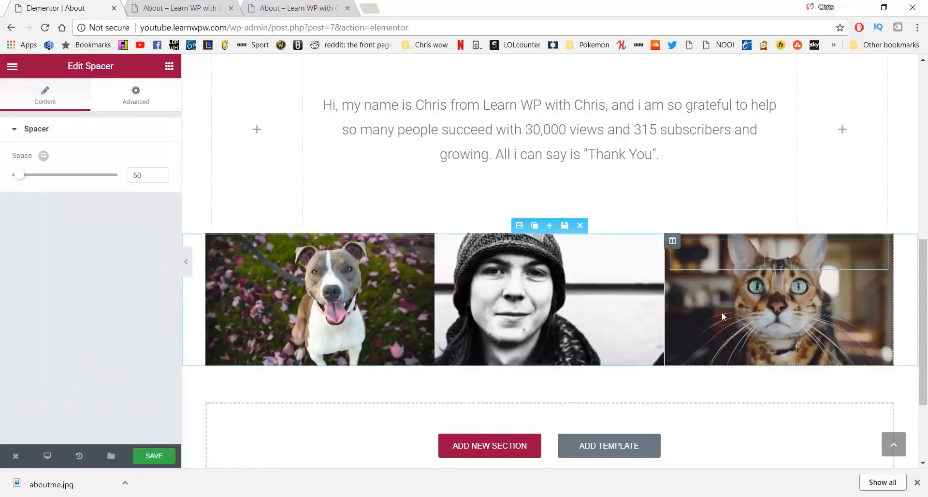
drag(150, 175, 115, 175)
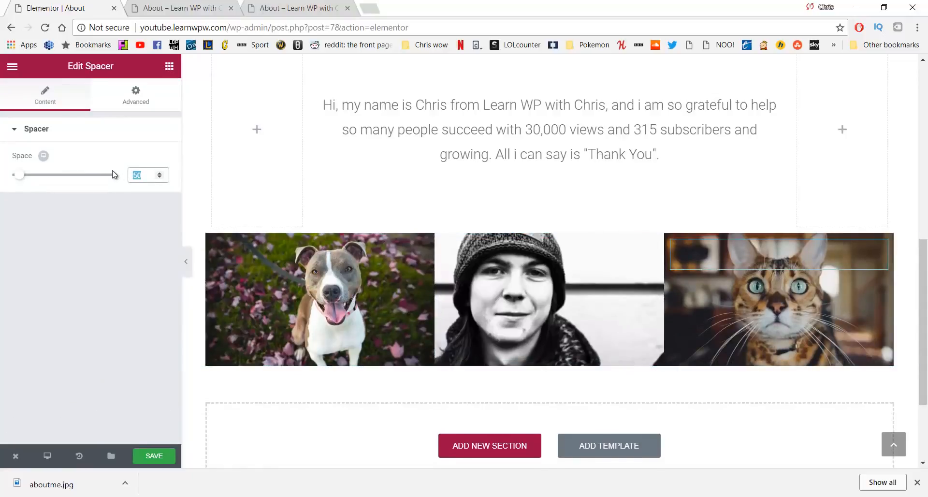
text(200)
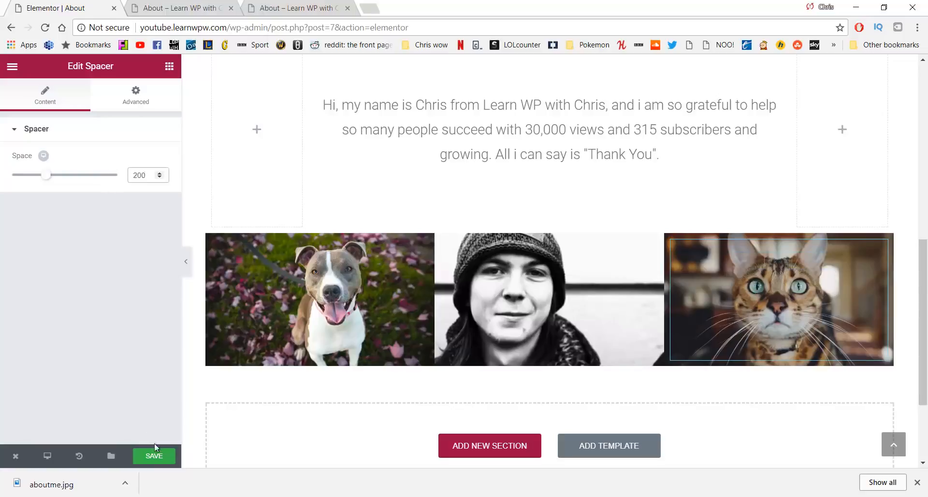
click(154, 456)
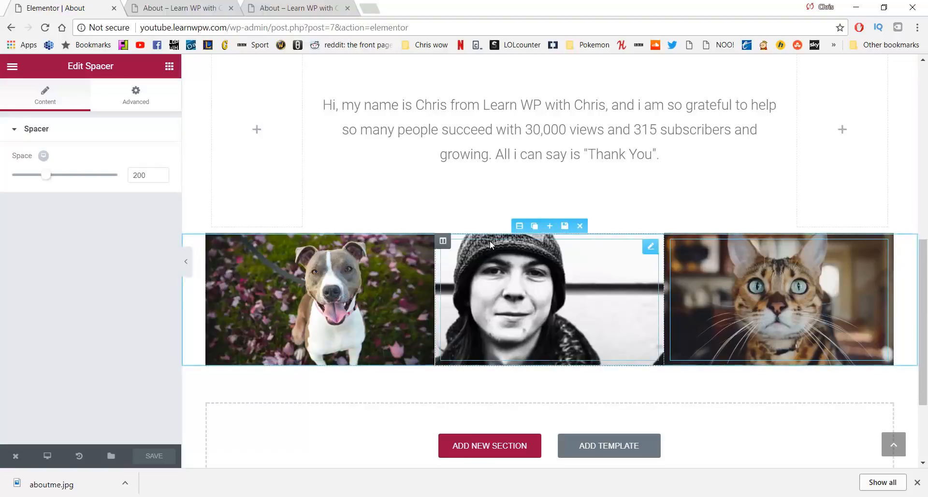
Set the image row section's Content Width to Full Width and save
click(519, 226)
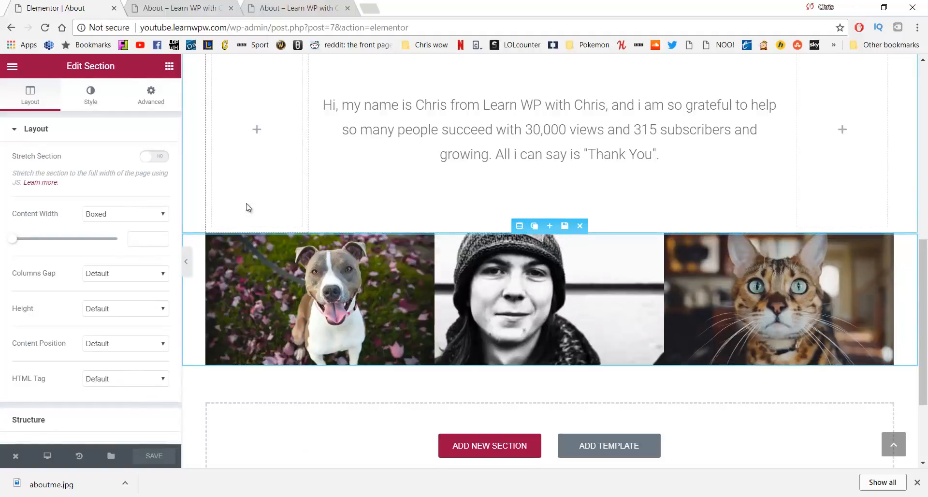
click(147, 215)
click(128, 236)
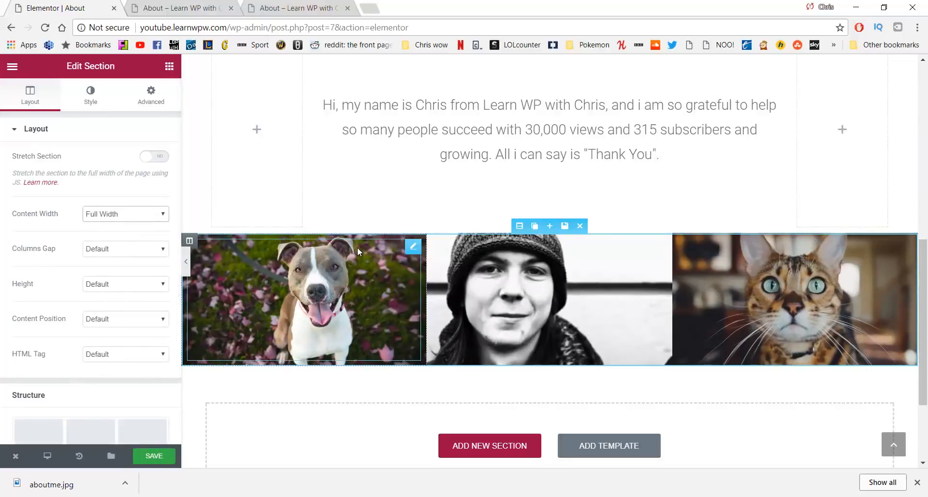
click(164, 456)
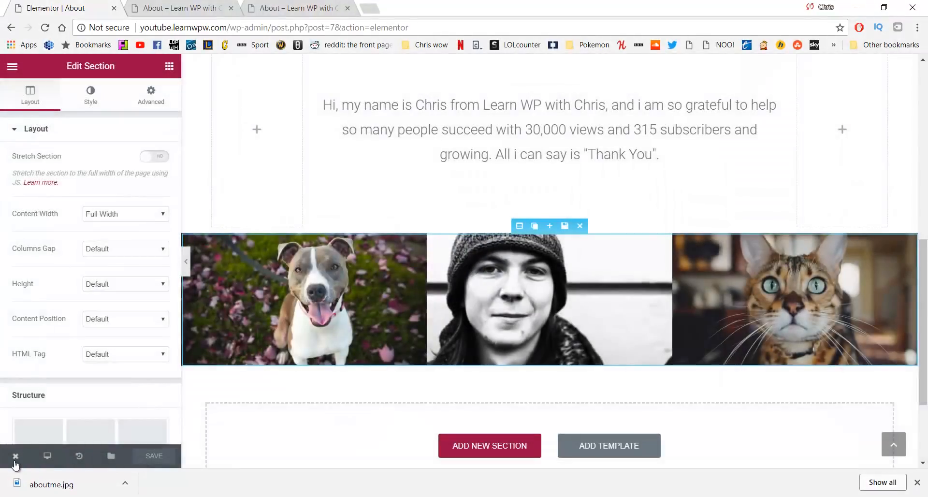
Review the live About page from hero to image row, then go to Our Work
click(15, 456)
click(50, 400)
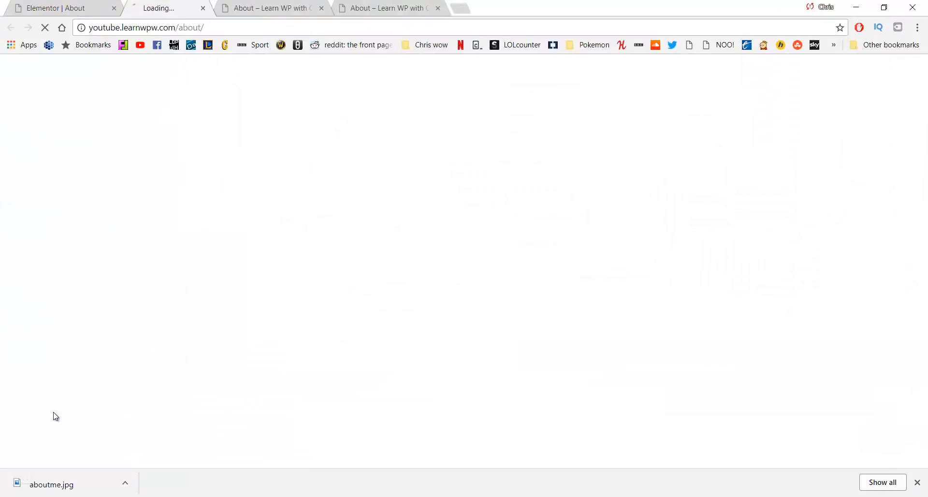
click(917, 482)
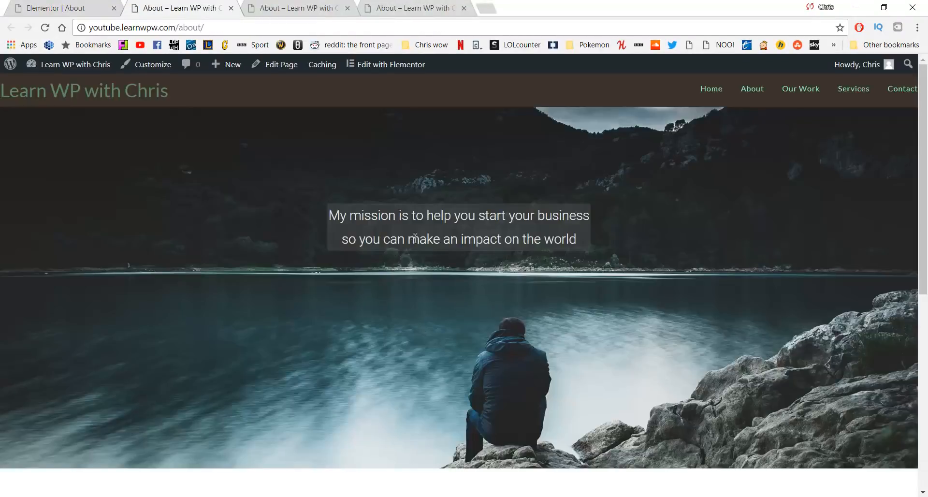
scroll(414, 238, down, 8)
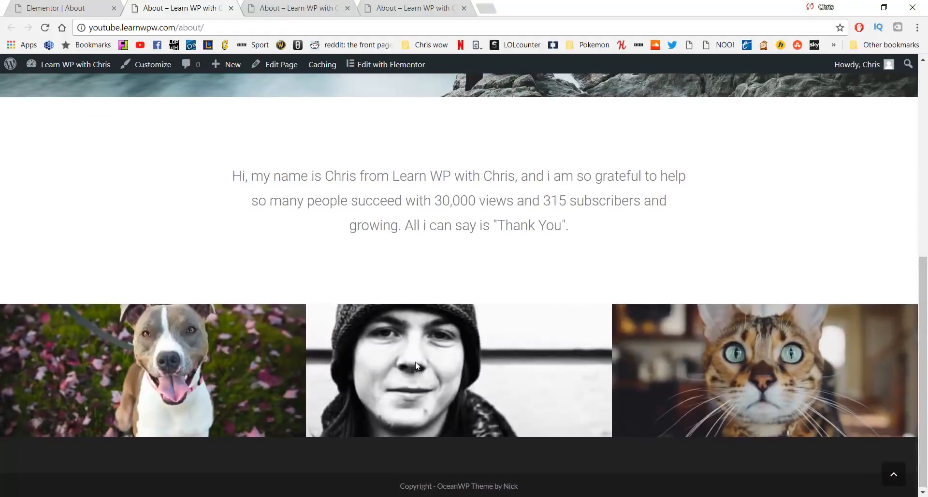
scroll(503, 288, up, 8)
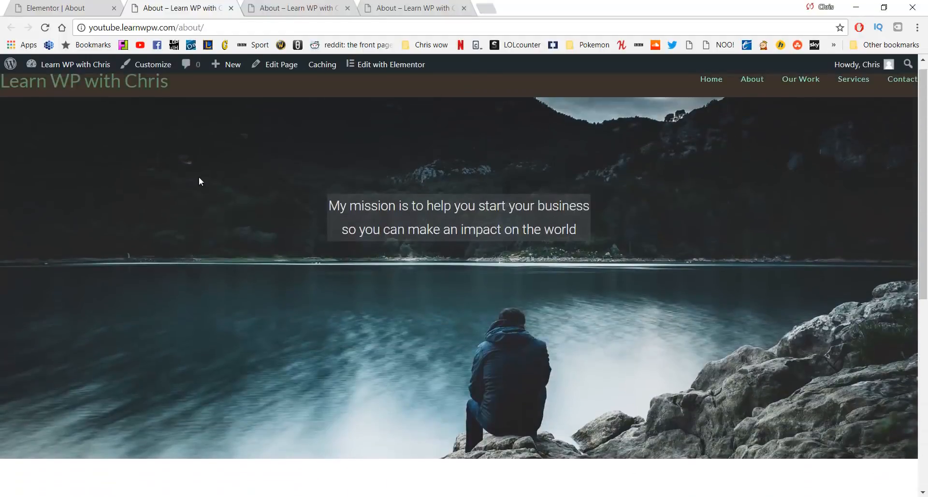
scroll(364, 365, down, 8)
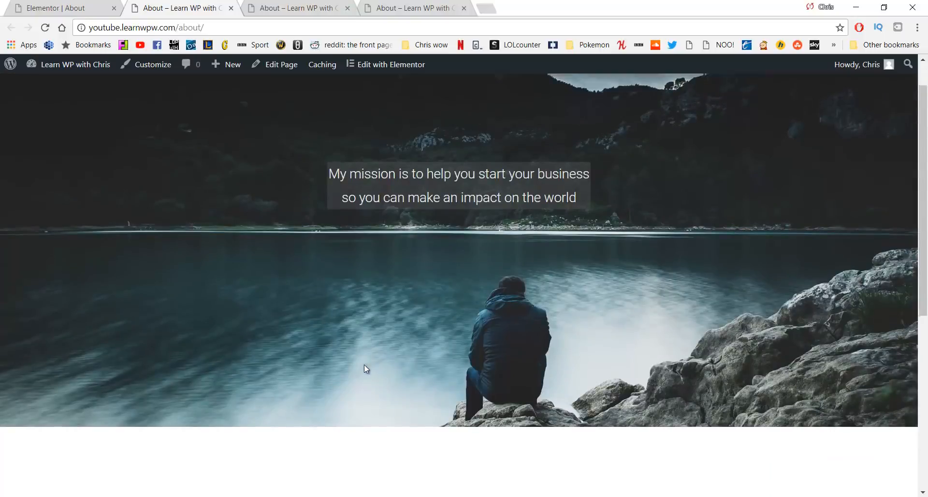
scroll(365, 365, up, 7)
scroll(364, 364, up, 1)
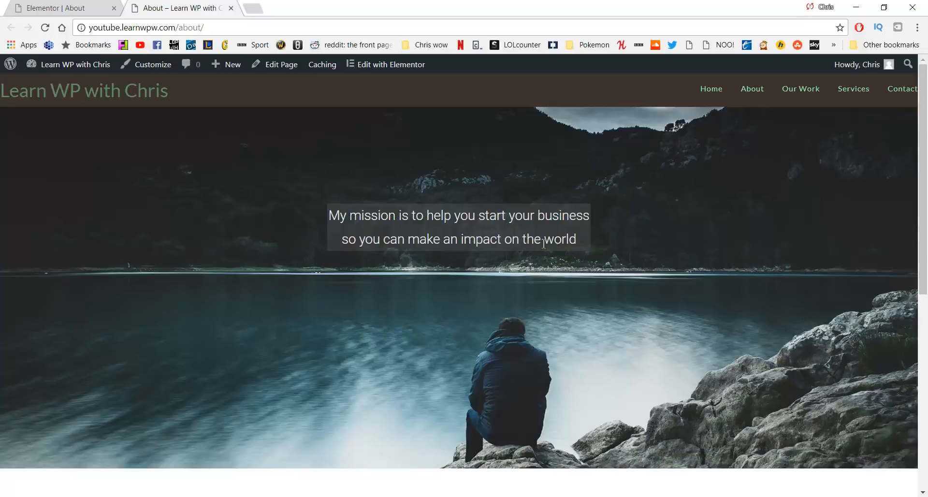
click(794, 100)
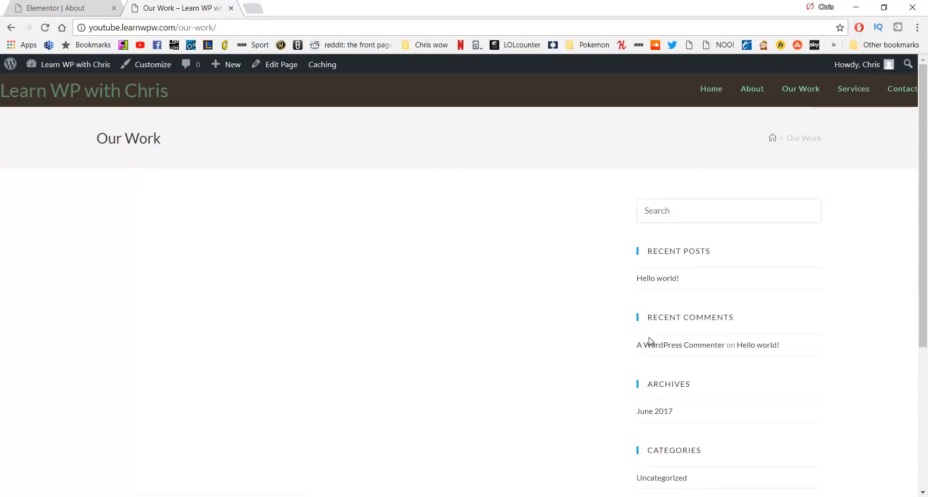
Update Our Work with 100% Full Width content layout and the title disabled, then launch Elementor
click(276, 73)
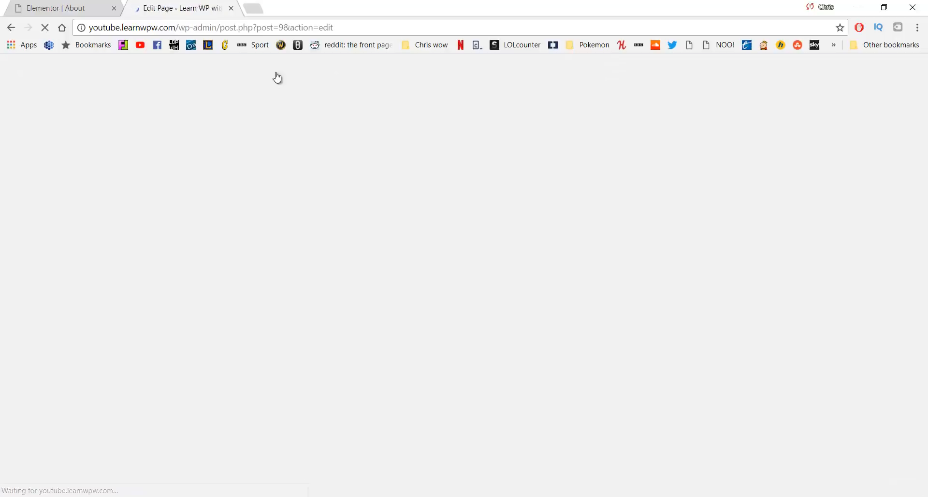
scroll(442, 174, down, 5)
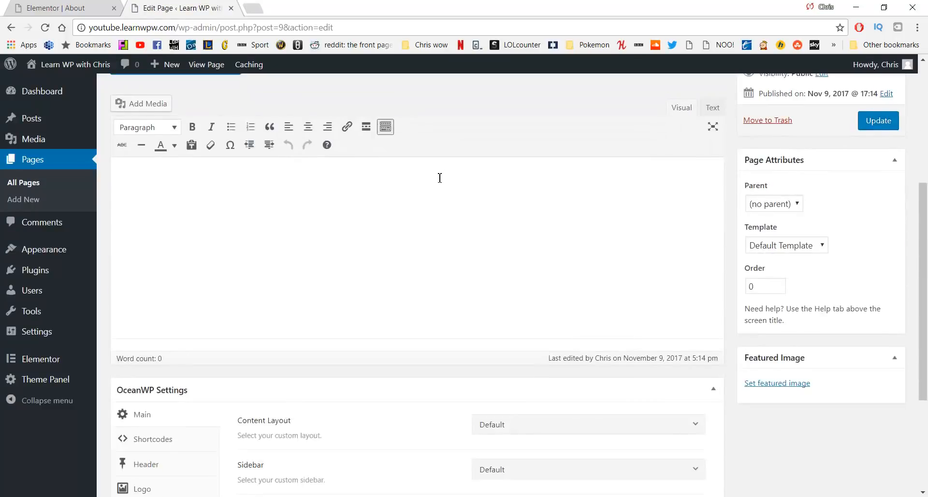
scroll(440, 178, down, 3)
click(545, 248)
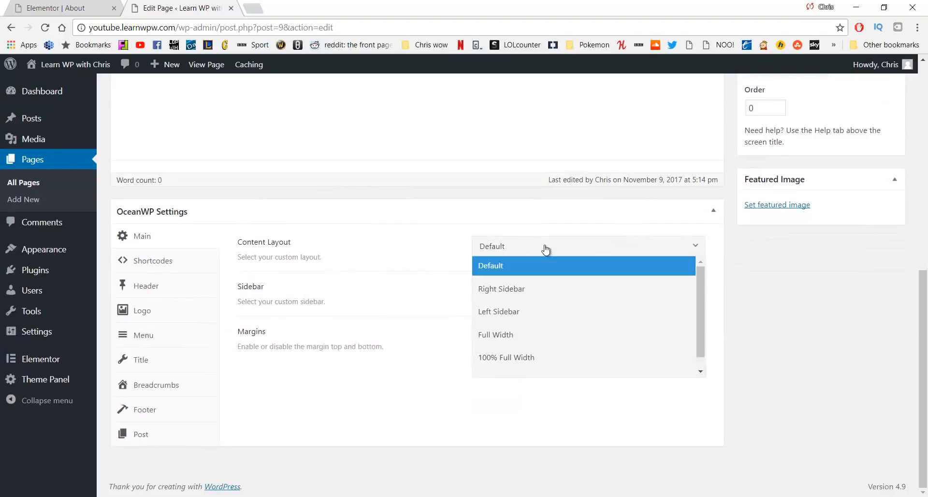
click(510, 358)
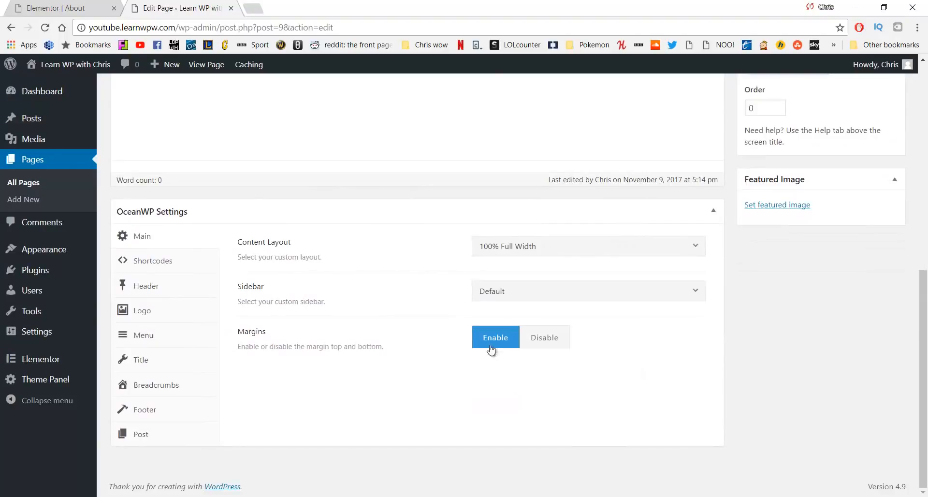
click(152, 363)
click(595, 248)
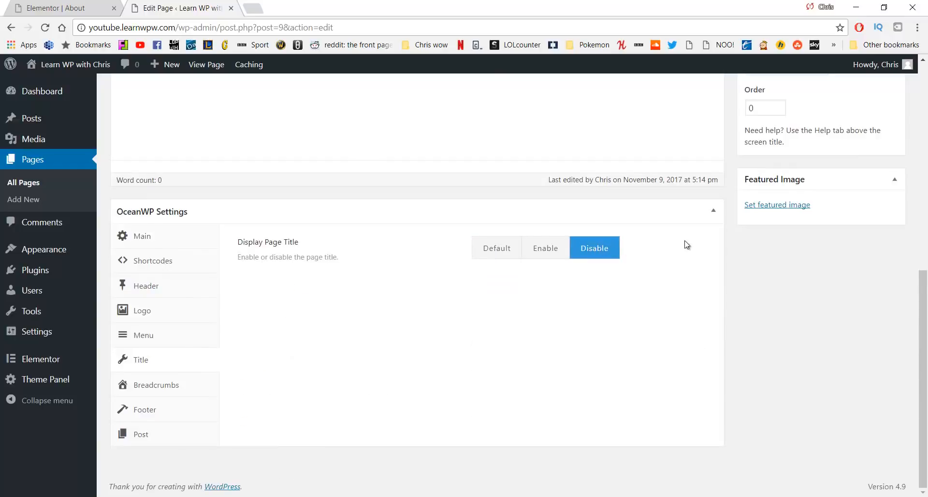
scroll(687, 245, up, 5)
click(876, 187)
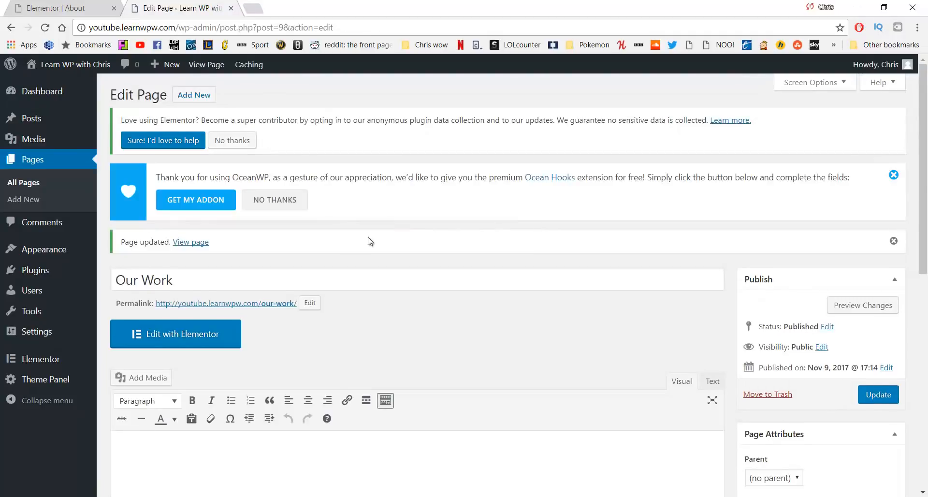
click(200, 343)
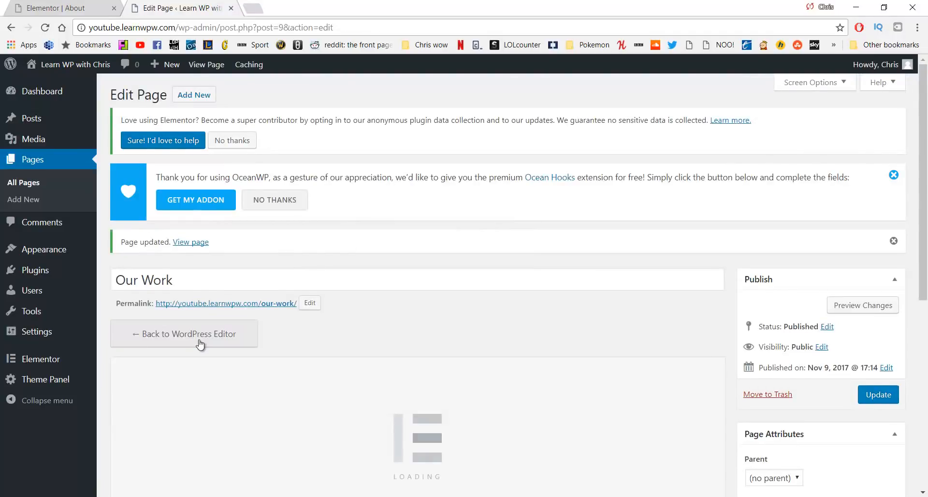
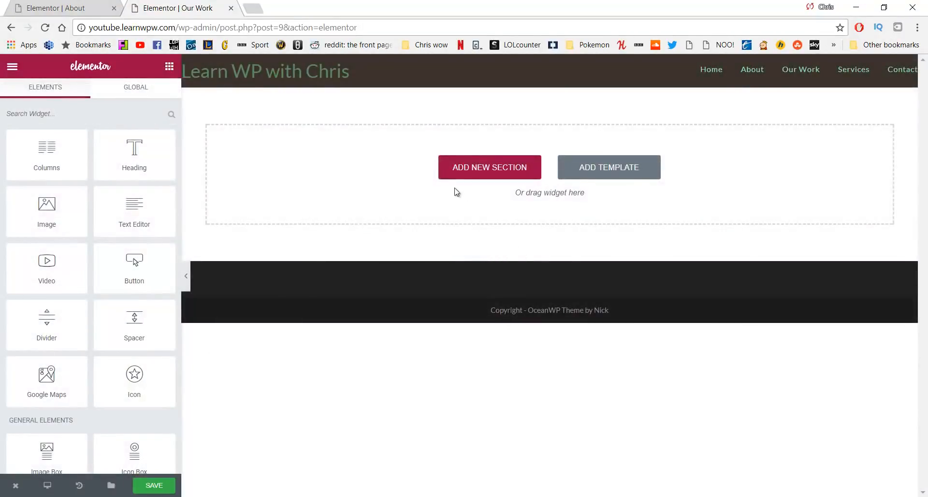
Add a three-column section, narrowing the first column to about 20% and widening the middle to about 63%
click(457, 170)
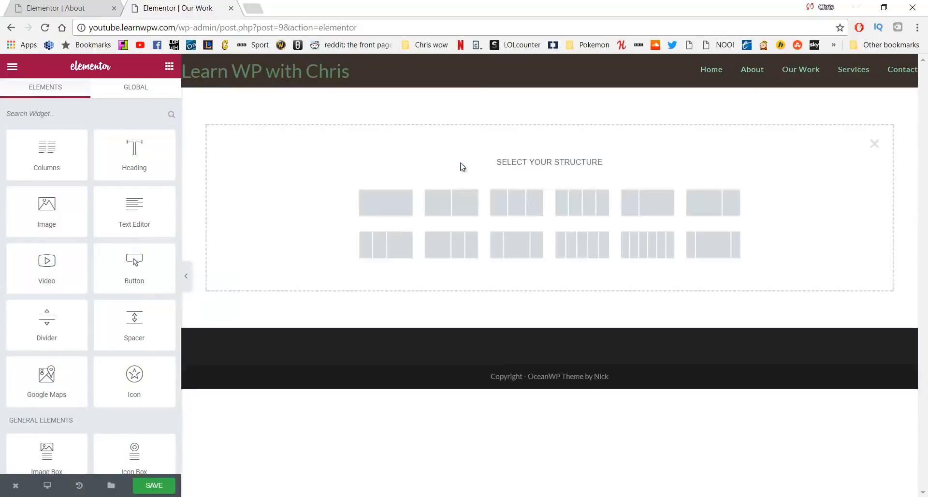
click(510, 201)
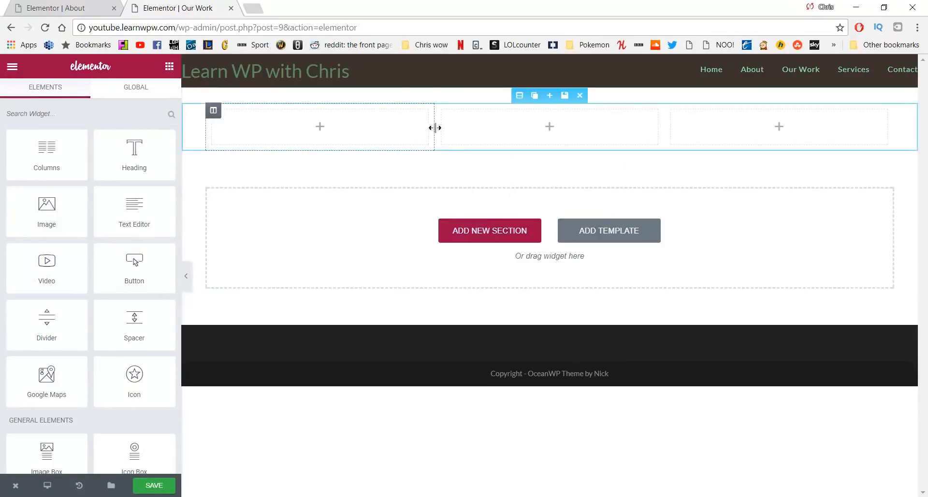
drag(430, 127, 346, 136)
drag(668, 132, 760, 149)
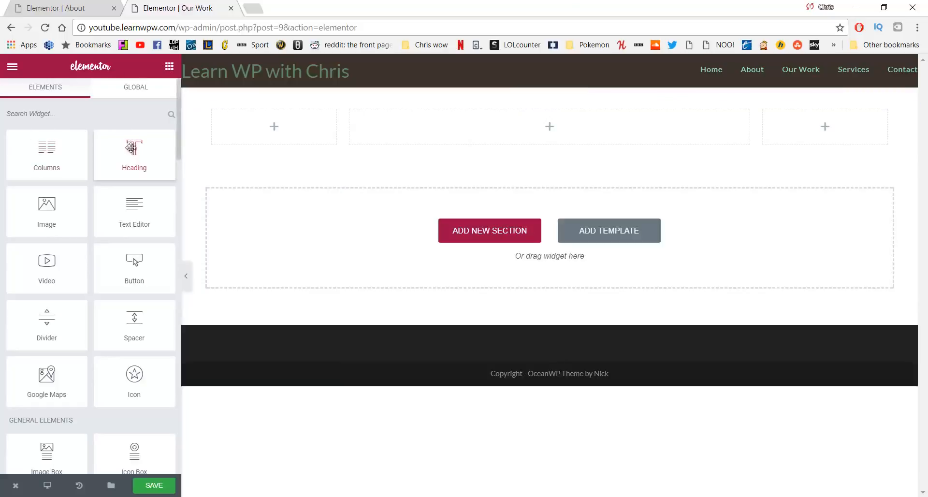
Put a centered heading in the middle column holding the ocean paragraph pasted from the WordPad draft
drag(135, 145, 472, 118)
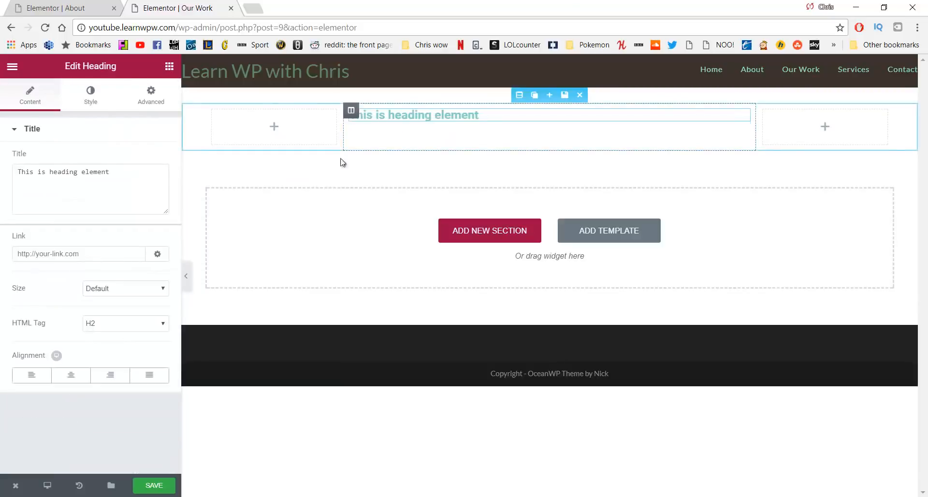
click(121, 187)
drag(131, 182, 4, 195)
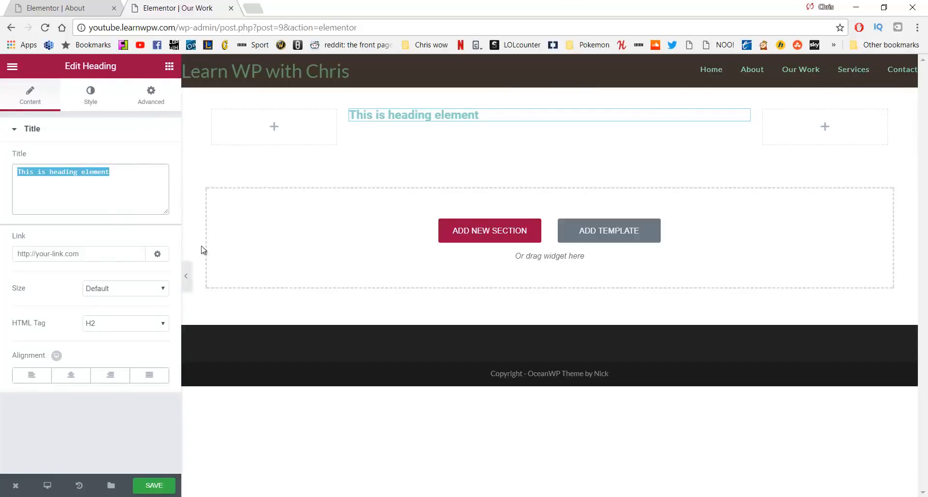
key(BackSpace)
key(alt+Tab)
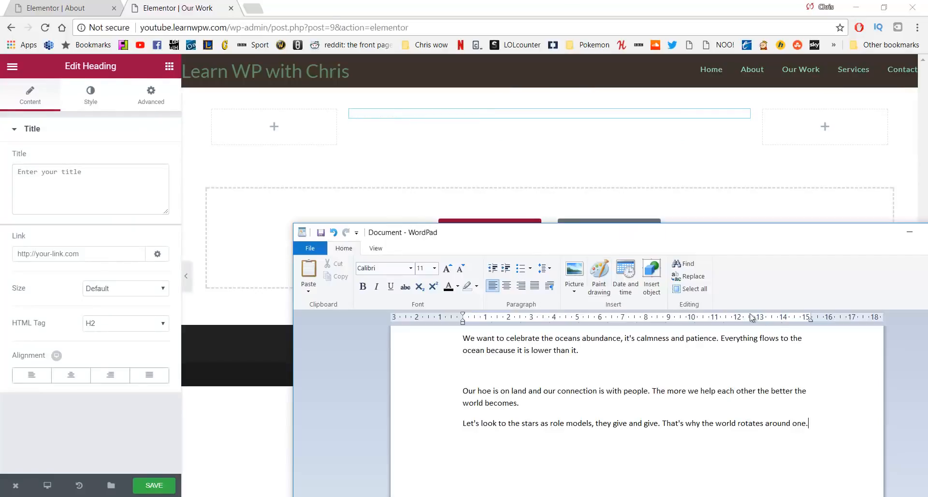
drag(682, 363, 425, 336)
key(ctrl+c)
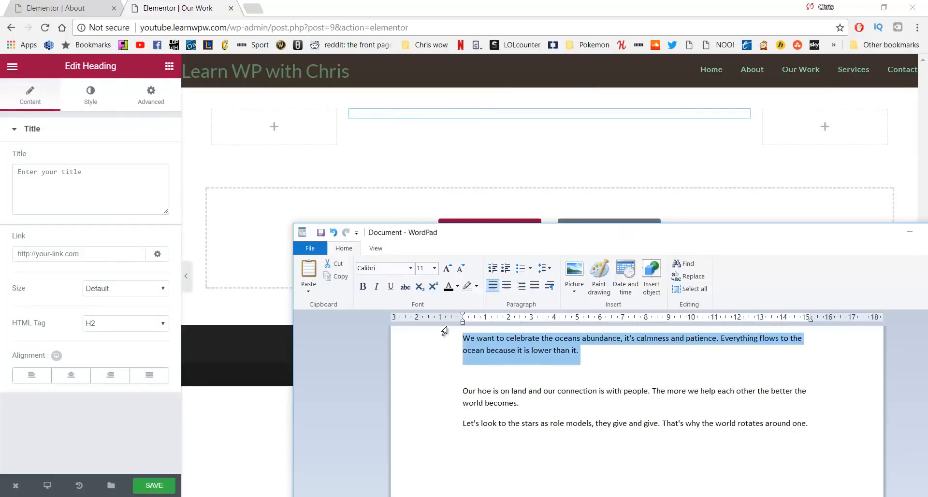
click(167, 196)
key(ctrl+v)
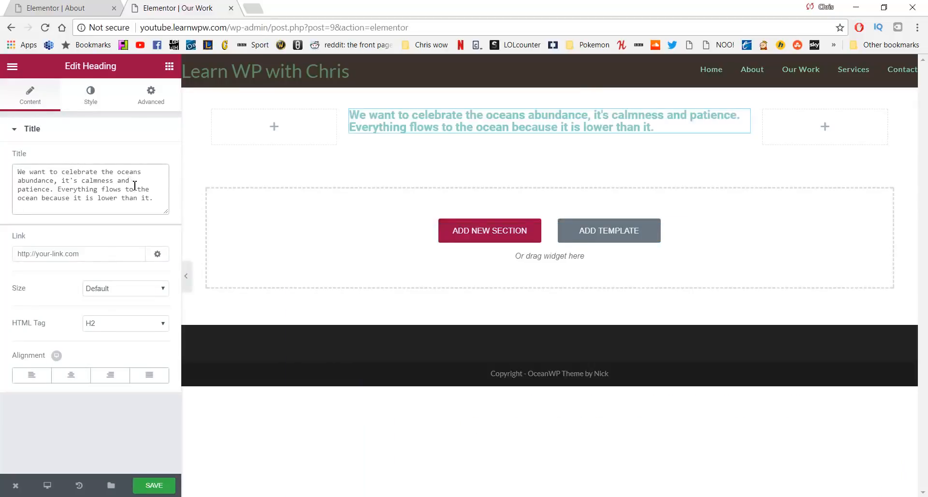
click(72, 377)
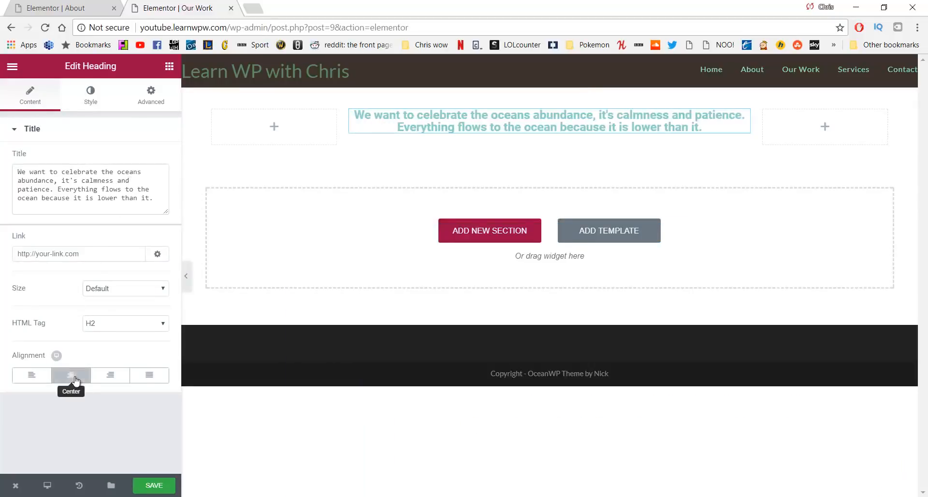
click(89, 101)
Set the ocean heading's text colour to #727272
click(154, 159)
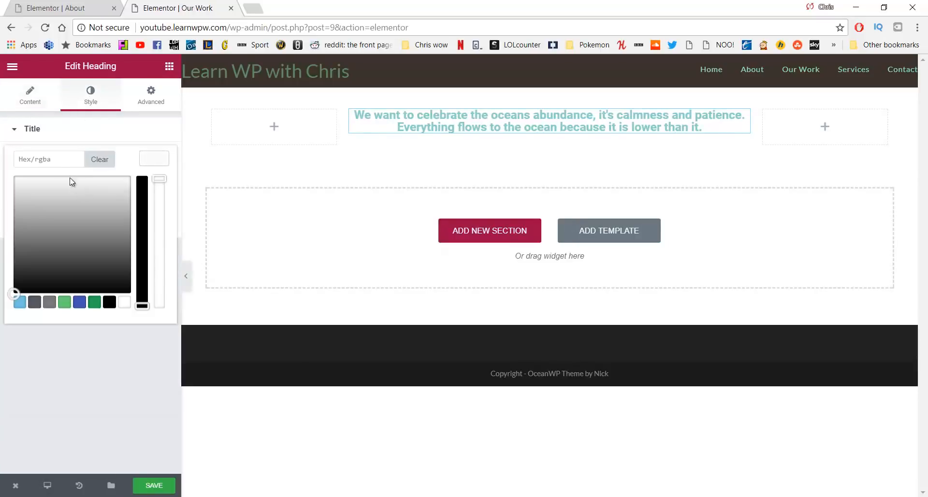
drag(49, 198, 18, 185)
drag(51, 159, 1, 162)
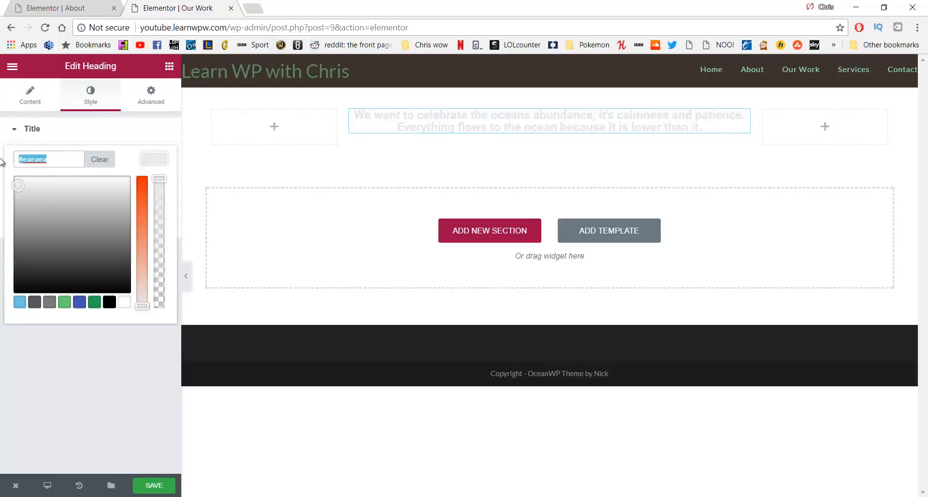
text(#727272)
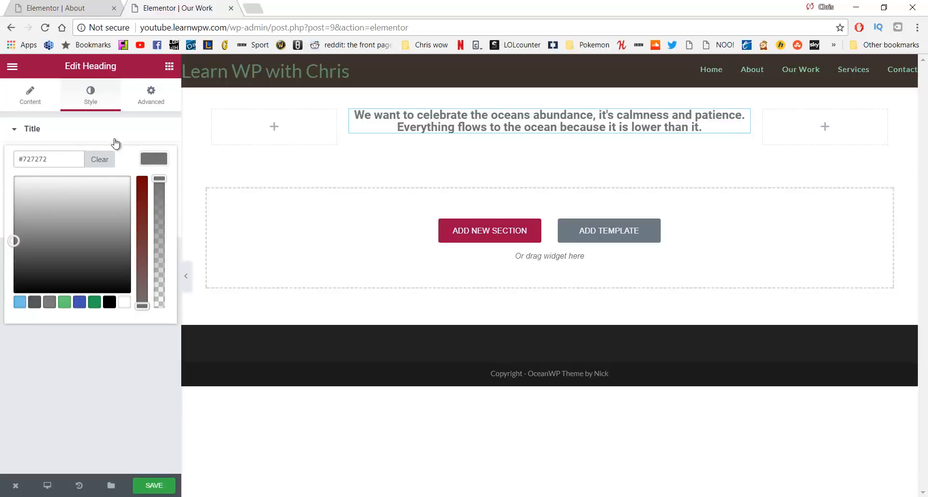
click(91, 99)
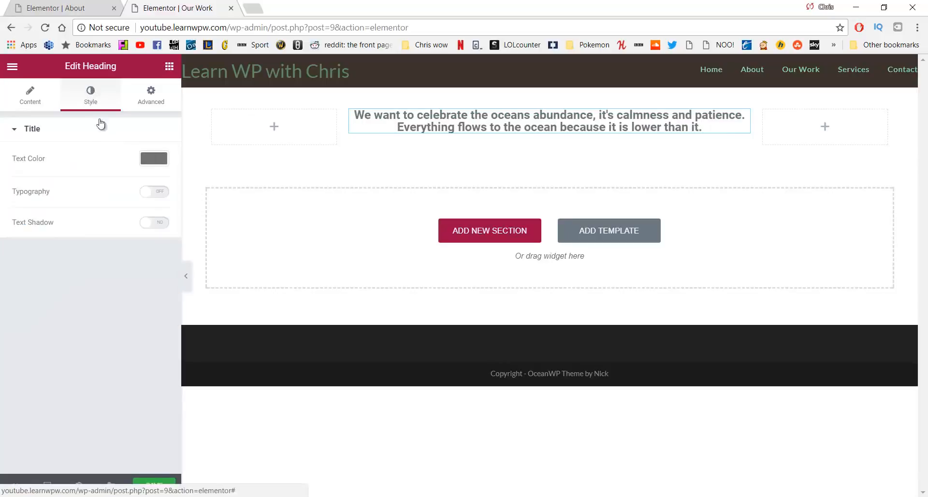
Give the heading custom typography: size 31 px, weight 300, letter spacing about 2
click(154, 195)
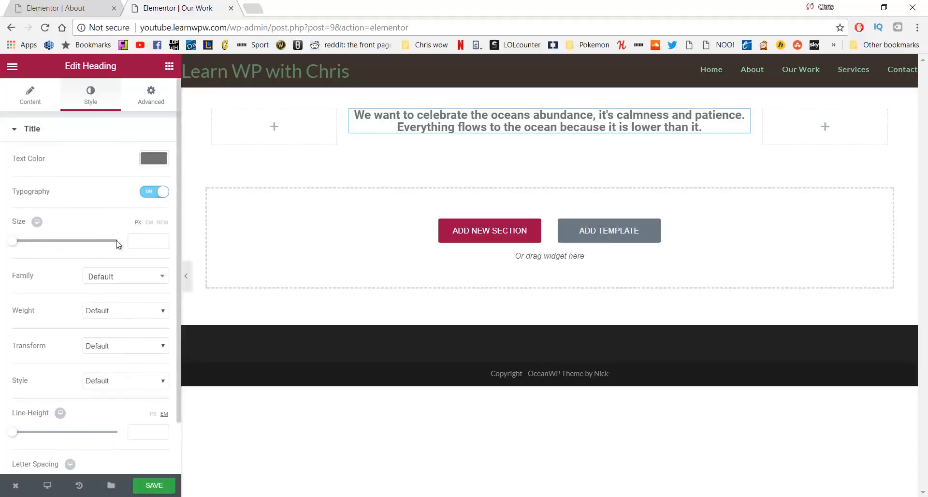
drag(15, 247, 29, 247)
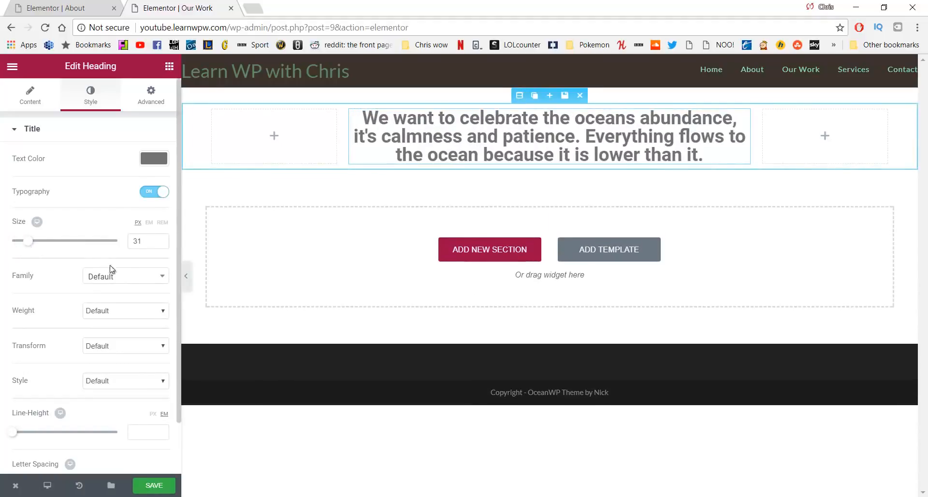
click(149, 313)
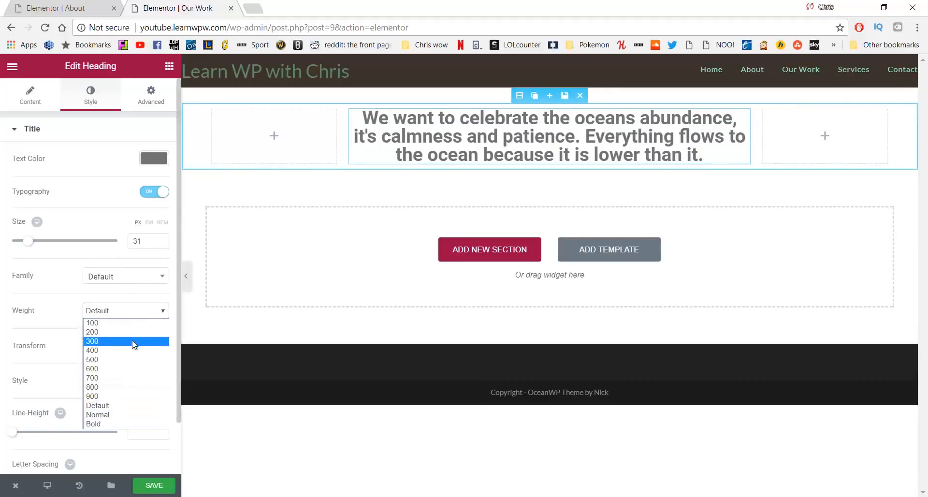
click(134, 341)
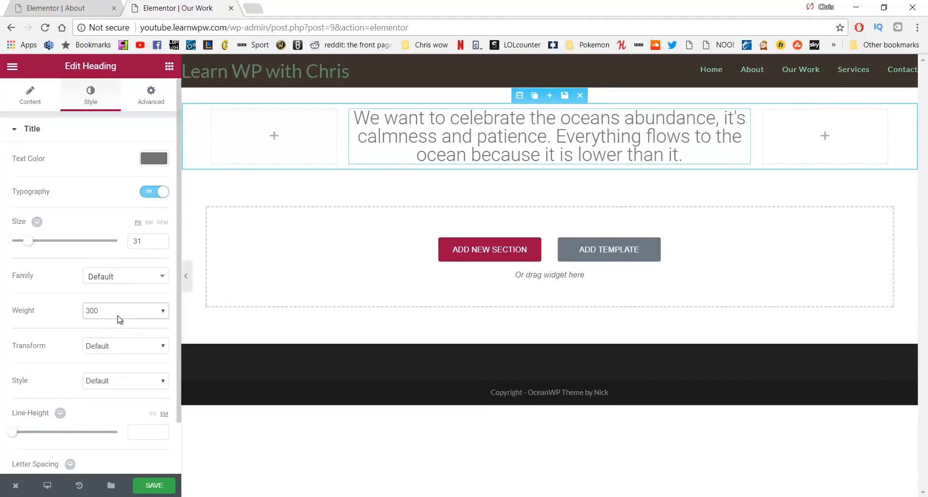
scroll(116, 297, down, 1)
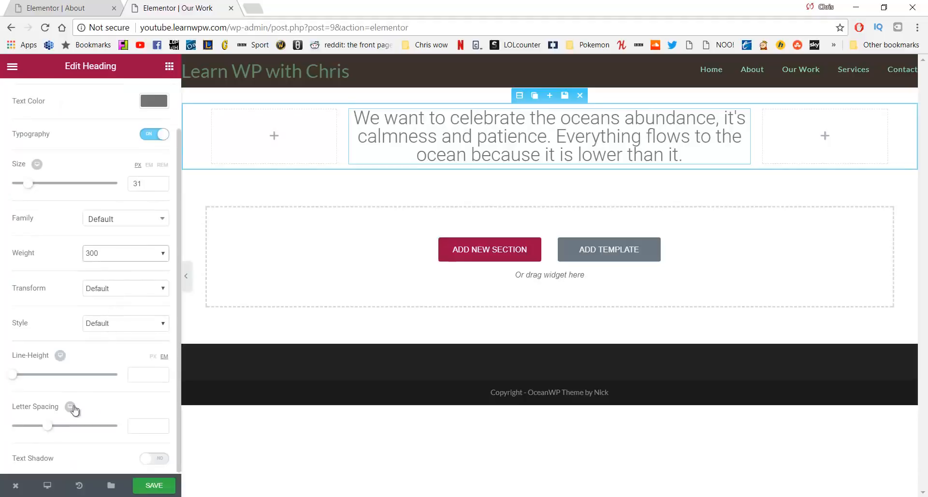
click(50, 426)
drag(50, 429, 57, 431)
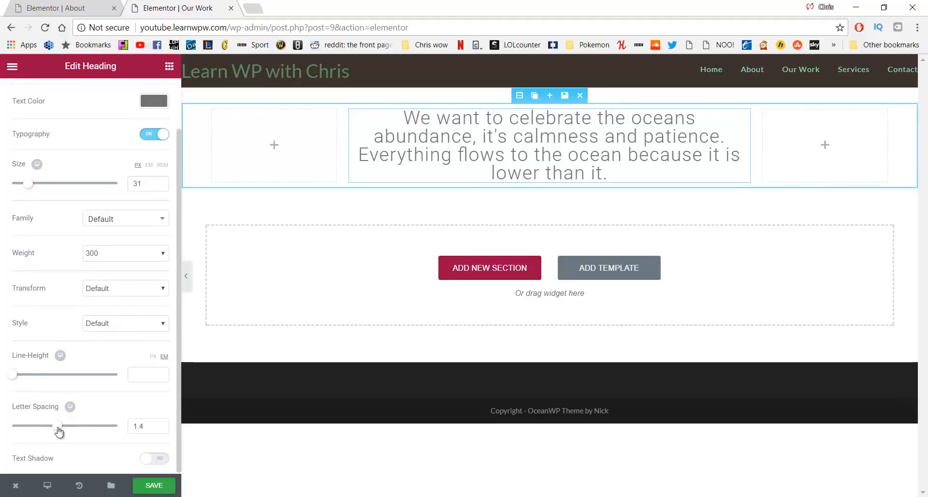
drag(58, 430, 62, 429)
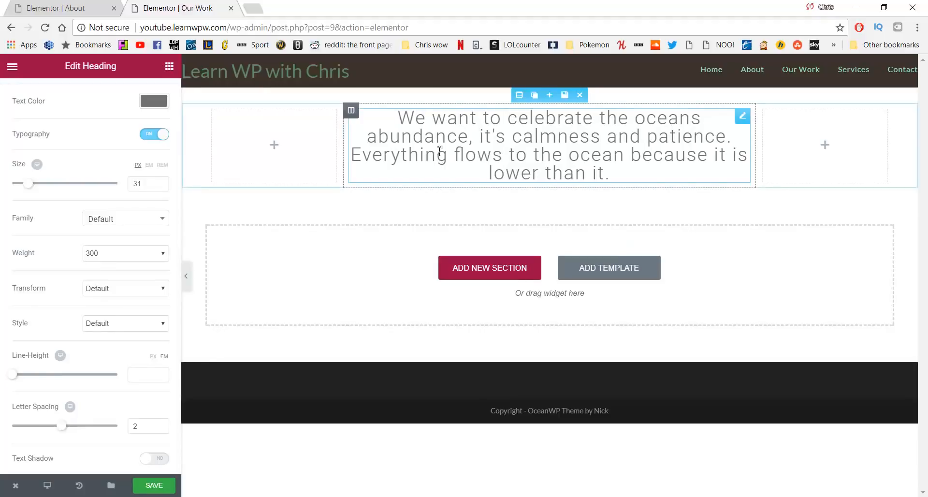
Duplicate the heading section twice and make the middle copy the 'Our home is on land…' paragraph, fixing 'hoe' to 'home'
click(535, 96)
click(535, 97)
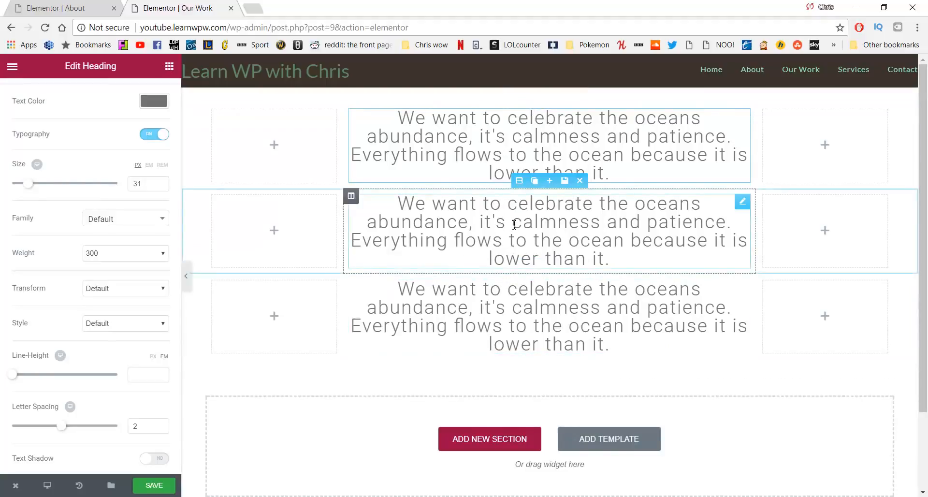
click(458, 259)
key(alt+Tab)
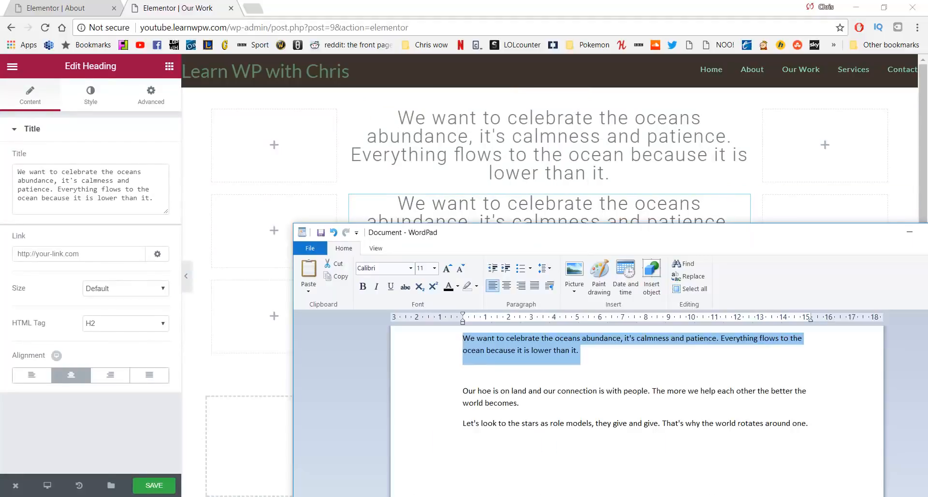
drag(520, 403, 450, 399)
key(ctrl+c)
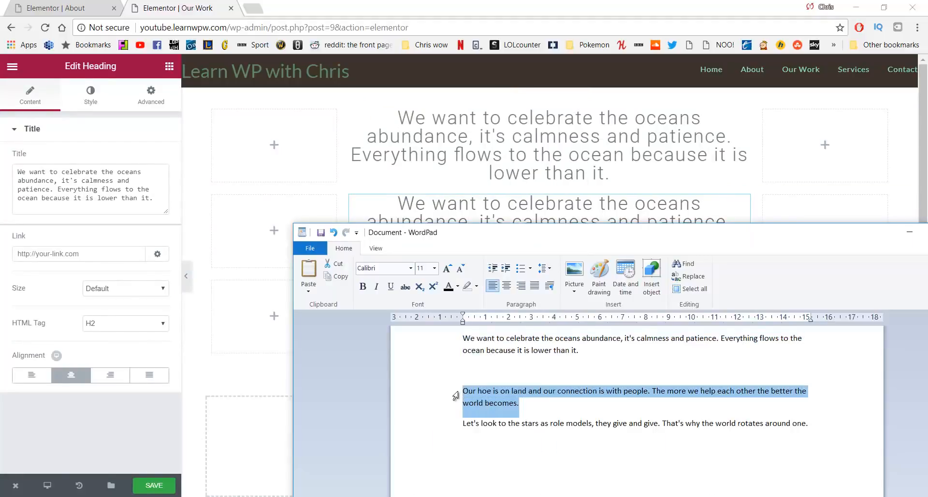
click(129, 199)
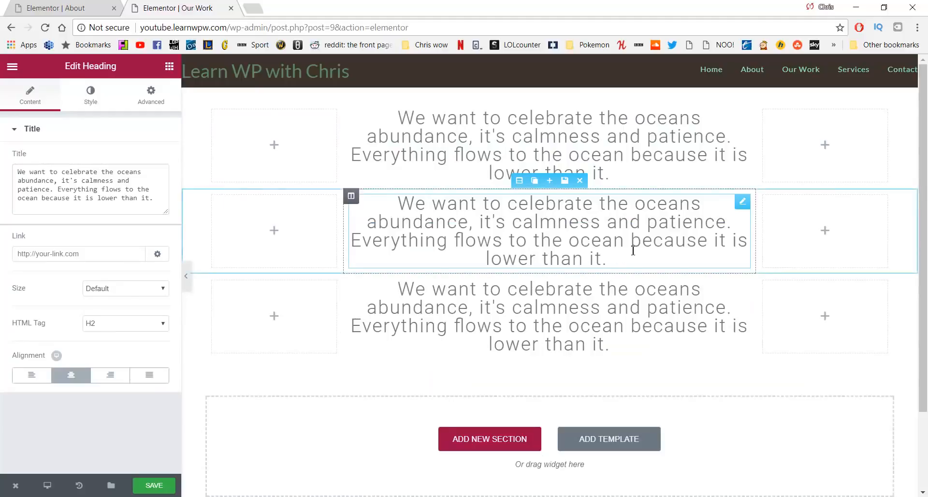
drag(156, 200, 5, 164)
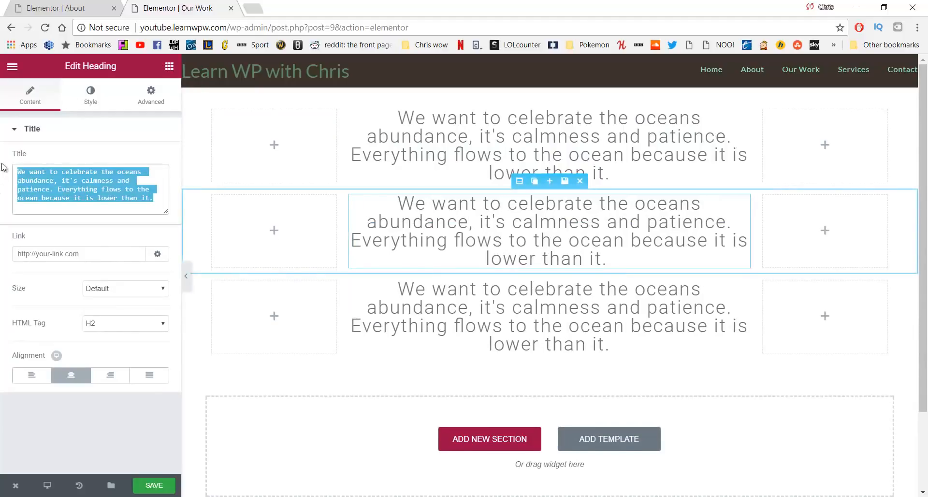
key(ctrl+v)
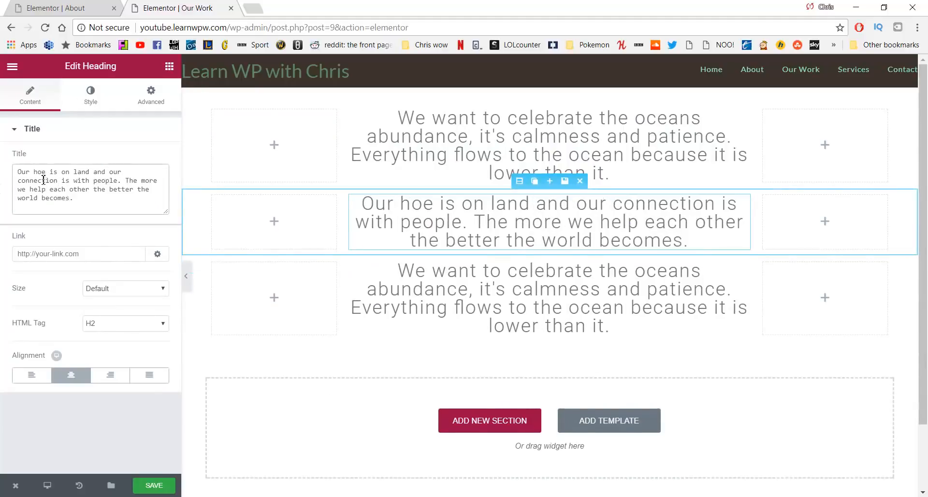
click(41, 172)
text(m)
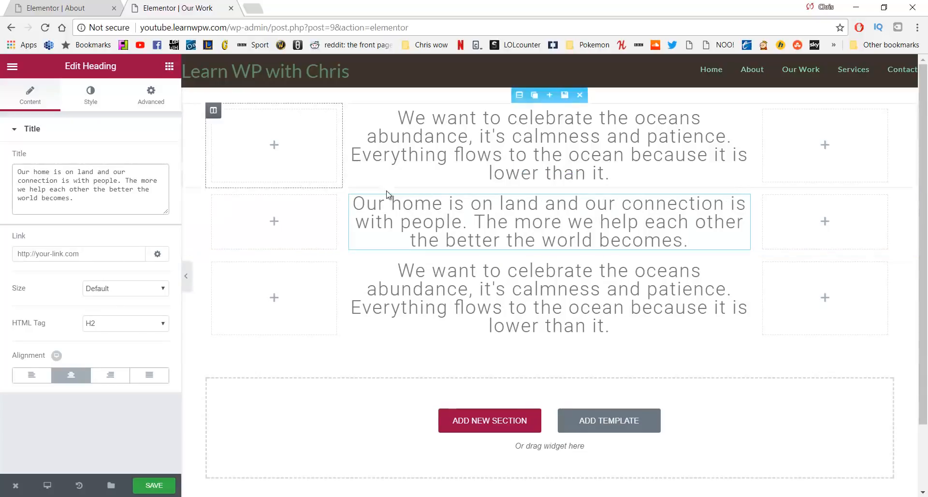
Replace the third heading's text with the 'Let's look to the stars…' quote from the draft
key(alt+Tab)
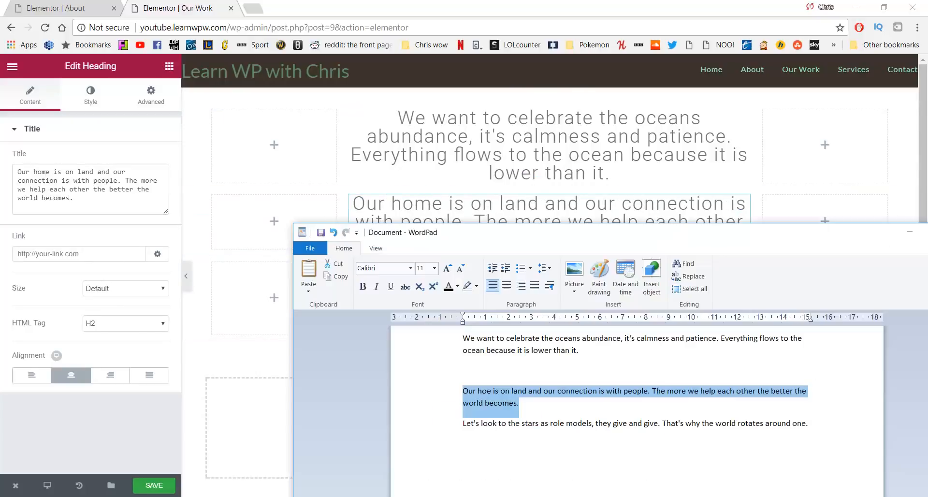
click(557, 437)
drag(822, 424, 460, 423)
key(ctrl+c)
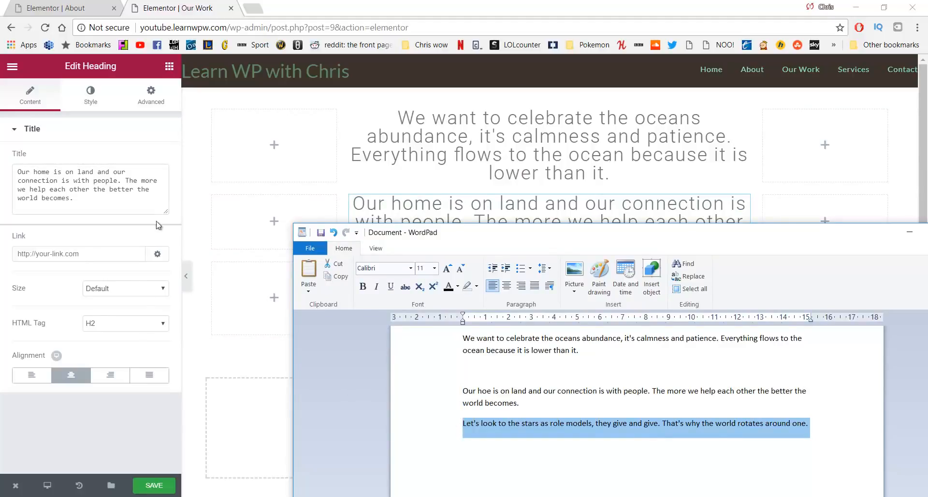
key(alt+Tab)
click(482, 306)
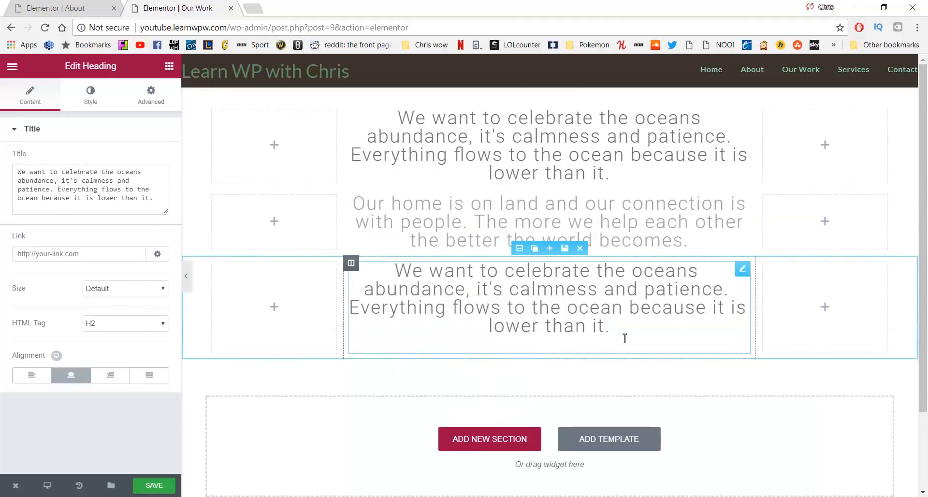
drag(625, 338, 363, 270)
key(BackSpace)
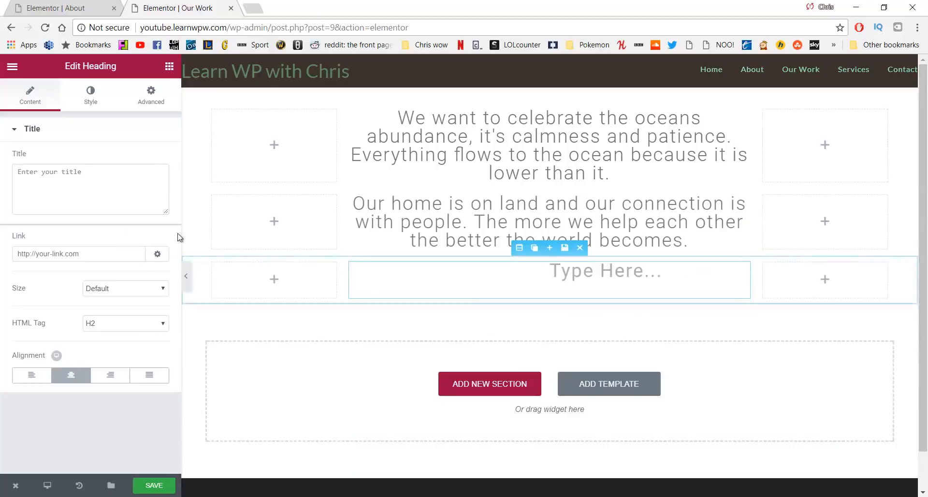
key(ctrl+v)
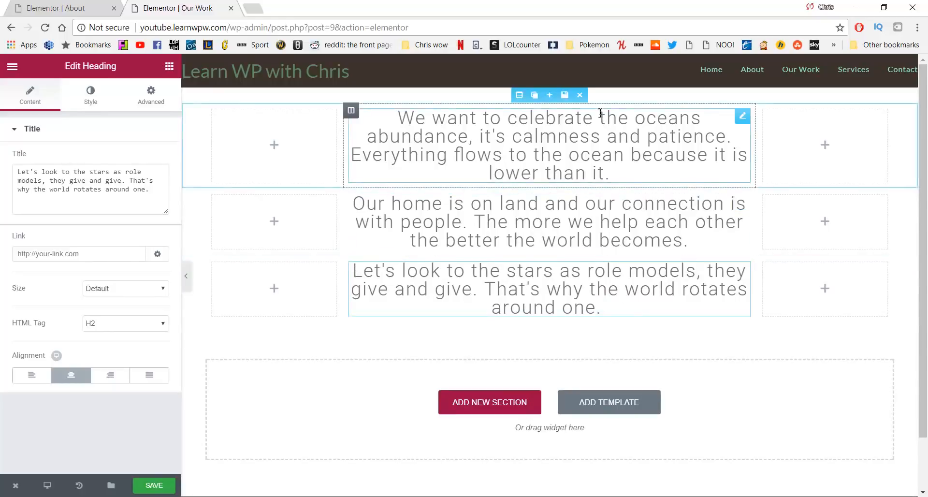
Give the ocean heading unlinked margins of 150 top and 150 bottom
click(442, 140)
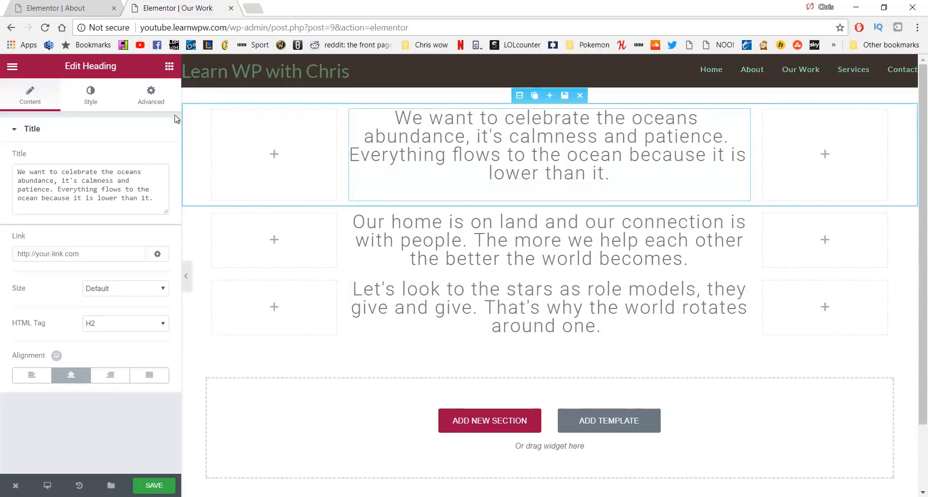
click(150, 96)
click(163, 182)
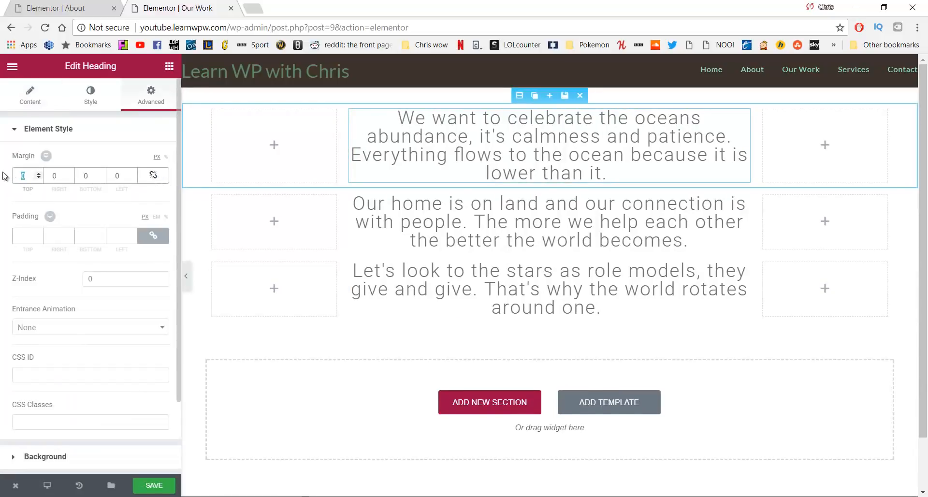
text(150)
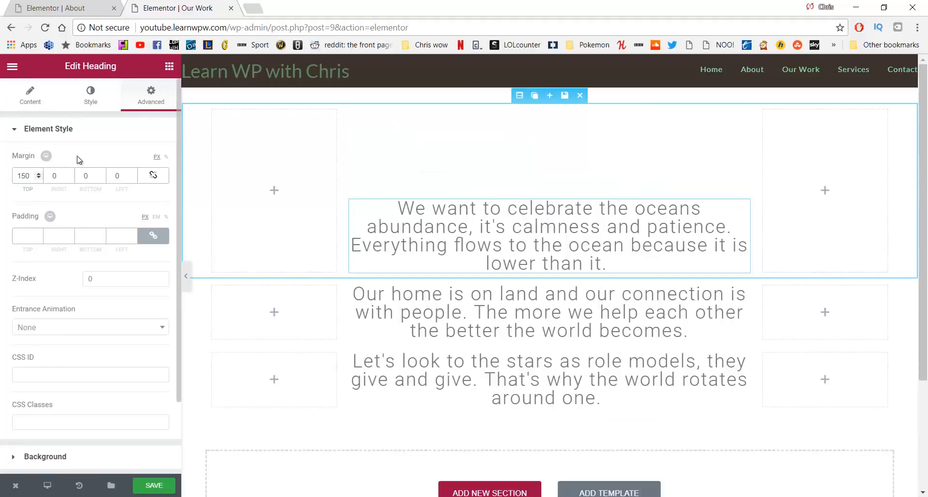
click(76, 175)
text(150)
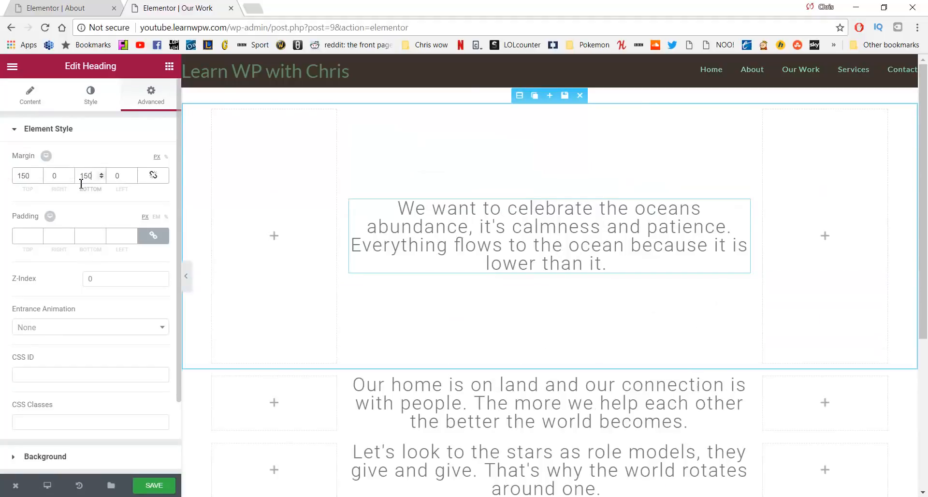
scroll(387, 227, down, 3)
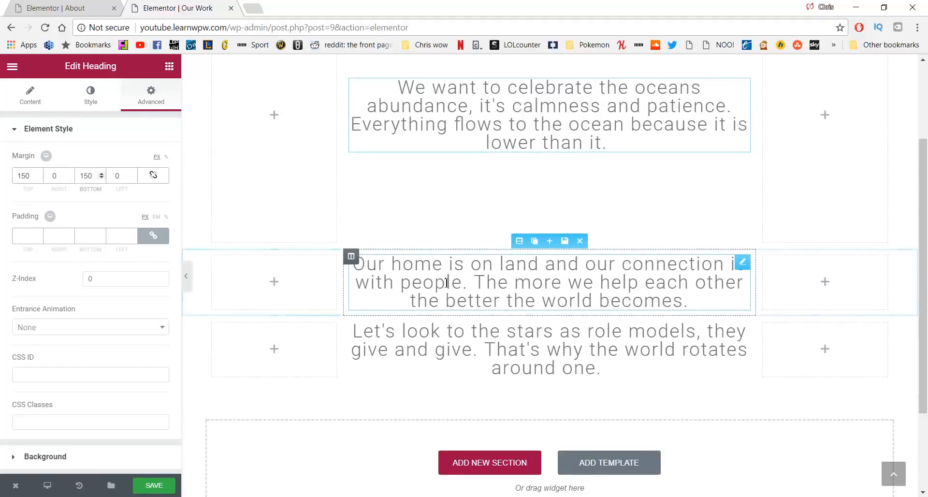
Set 150 top and bottom margins on the second heading and the stars heading too
click(522, 263)
click(153, 101)
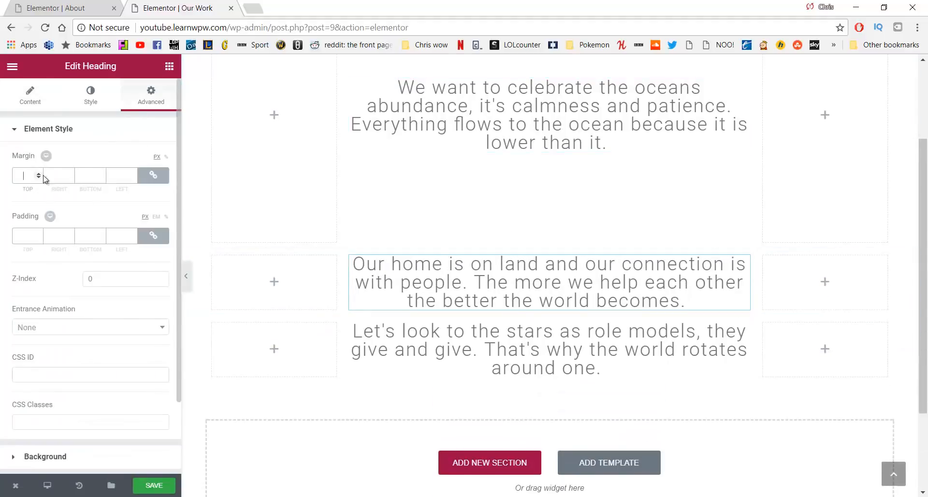
click(153, 175)
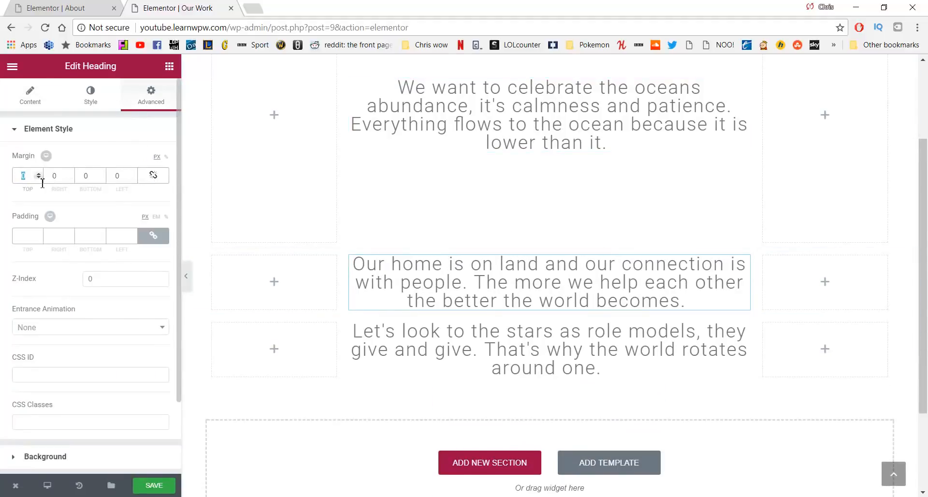
text(150)
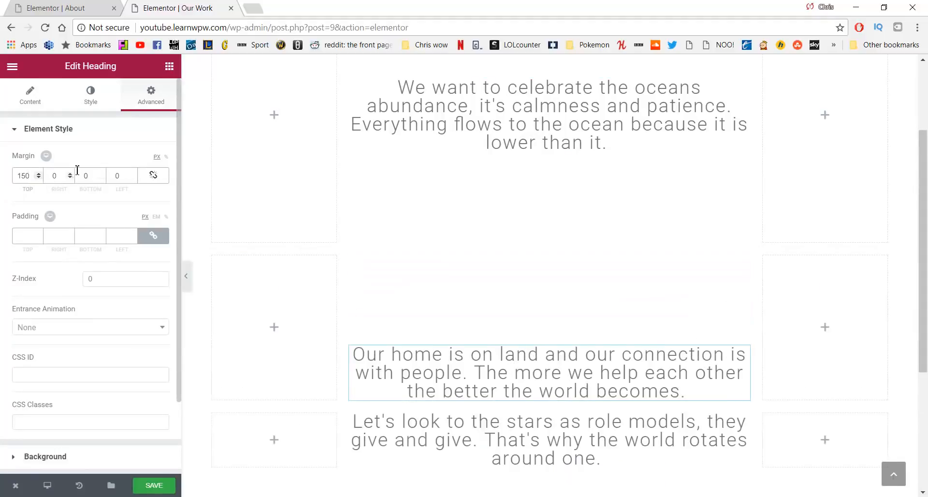
text(150)
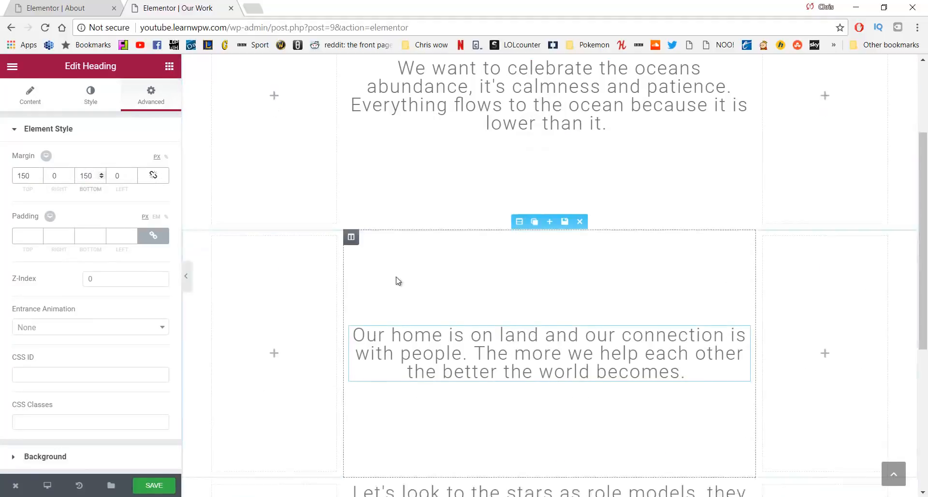
scroll(466, 295, down, 5)
click(466, 295)
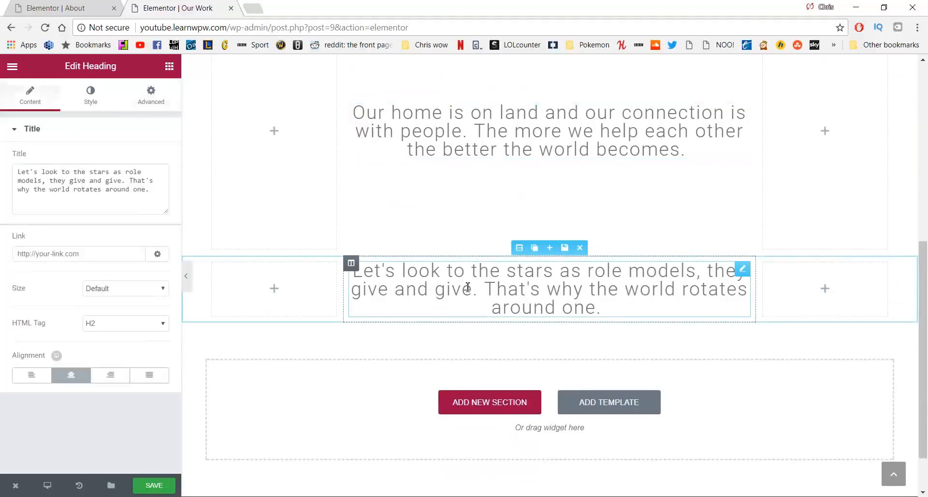
click(151, 94)
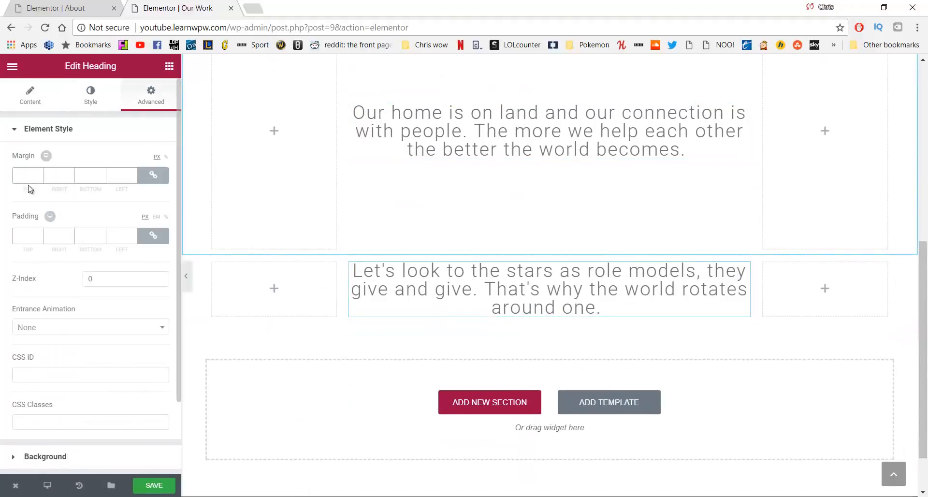
click(153, 175)
text(150)
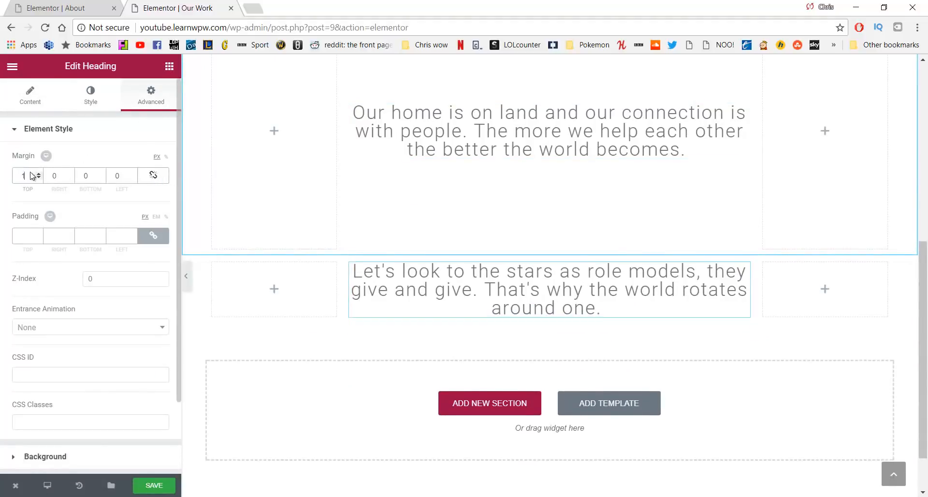
text(150)
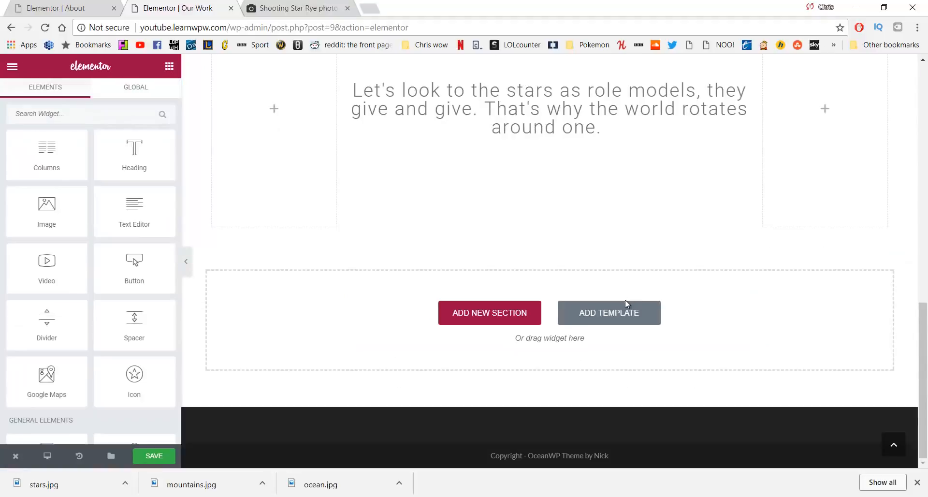
scroll(626, 300, up, 4)
scroll(627, 301, down, 4)
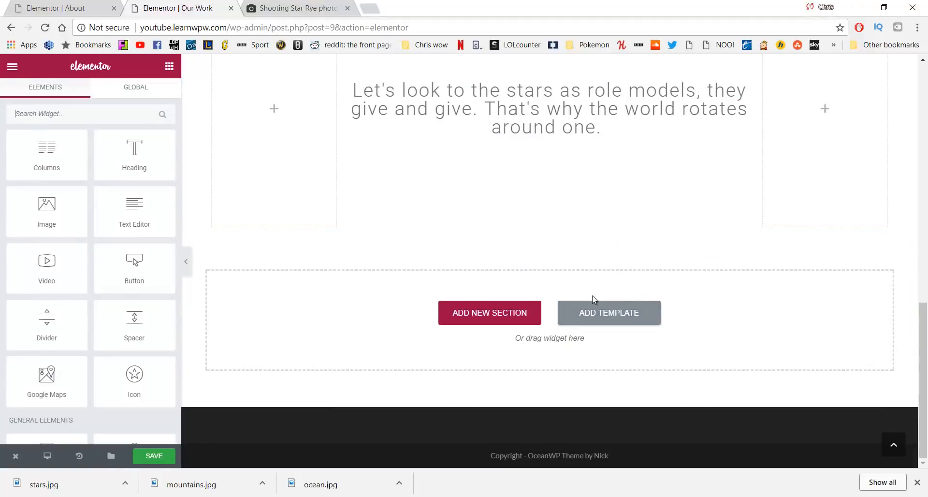
Add a single-column section below the quotes containing a 400 px spacer
click(505, 310)
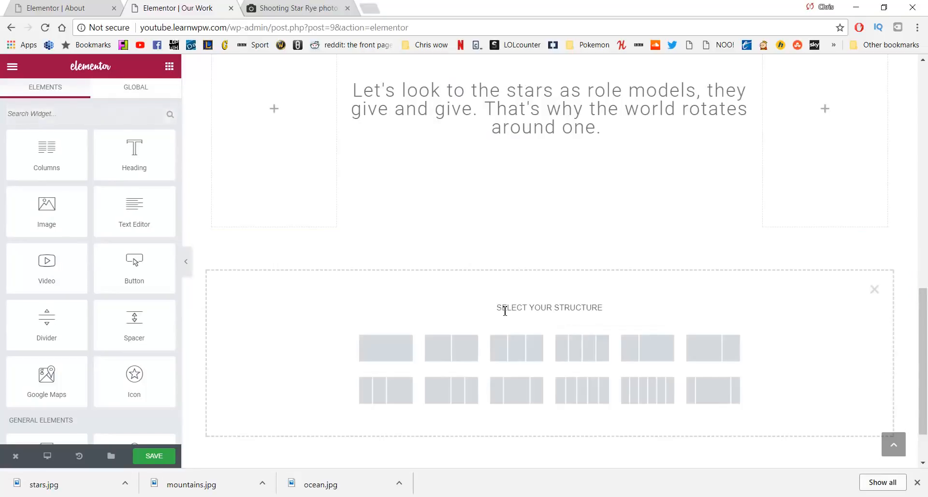
click(401, 355)
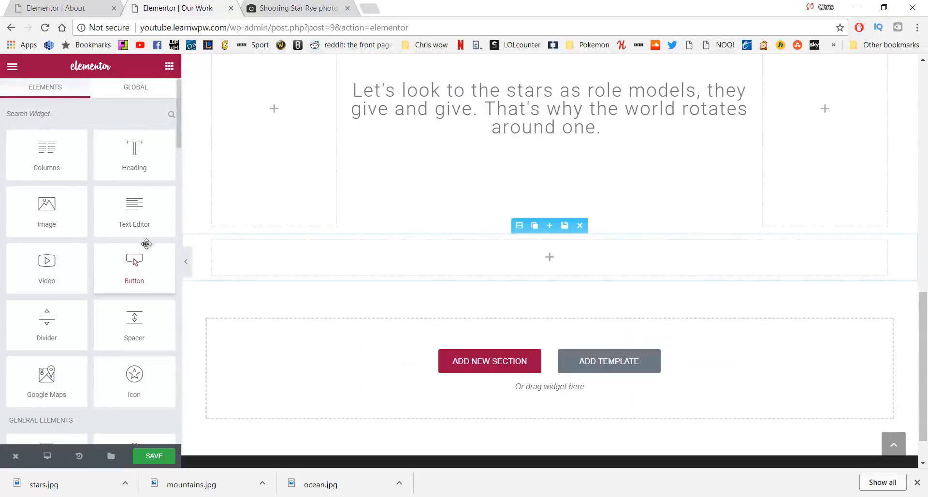
drag(137, 312, 412, 254)
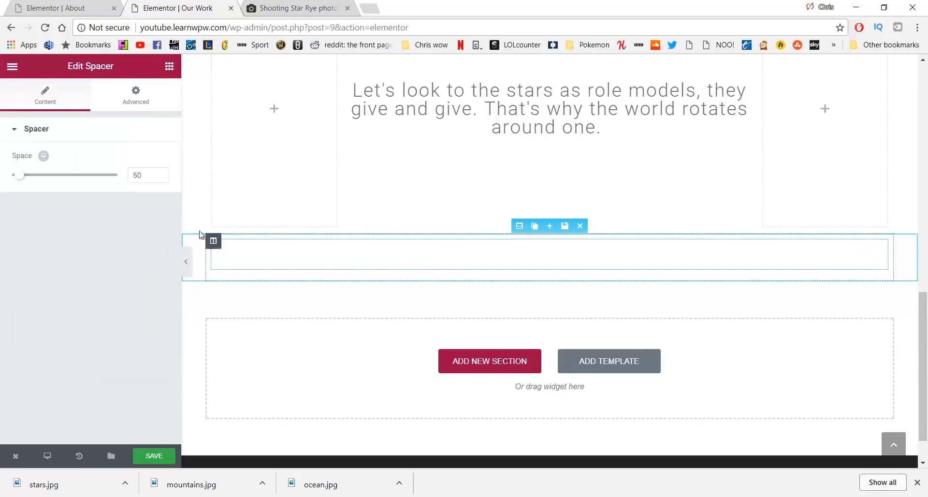
text(400)
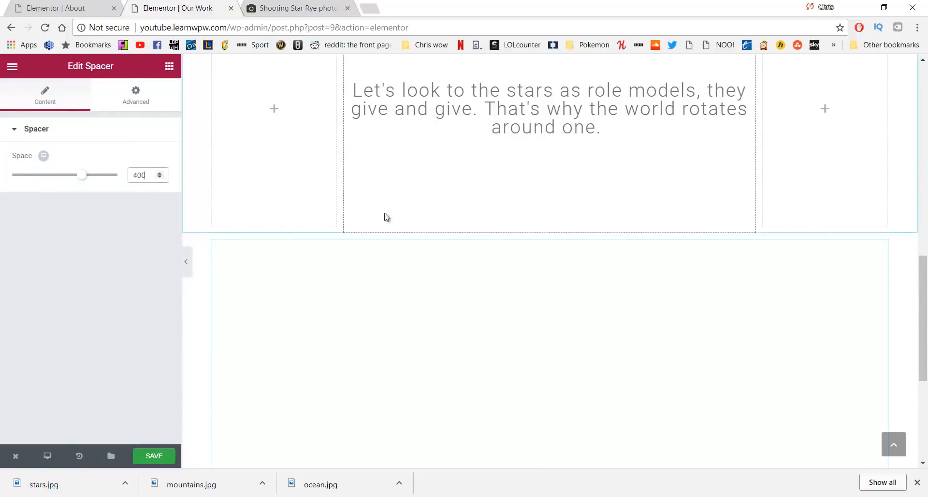
scroll(383, 215, down, 3)
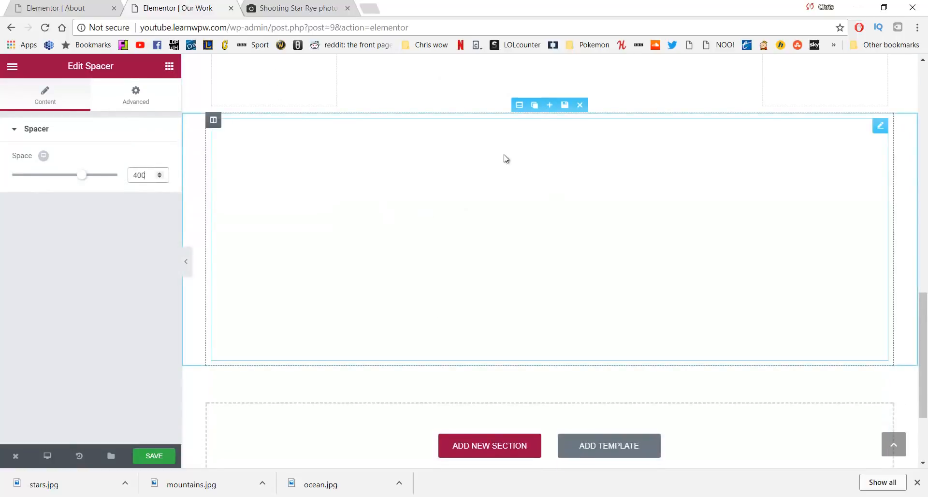
Give the section a classic ocean-photo background, centred, with size set to Cover
click(521, 107)
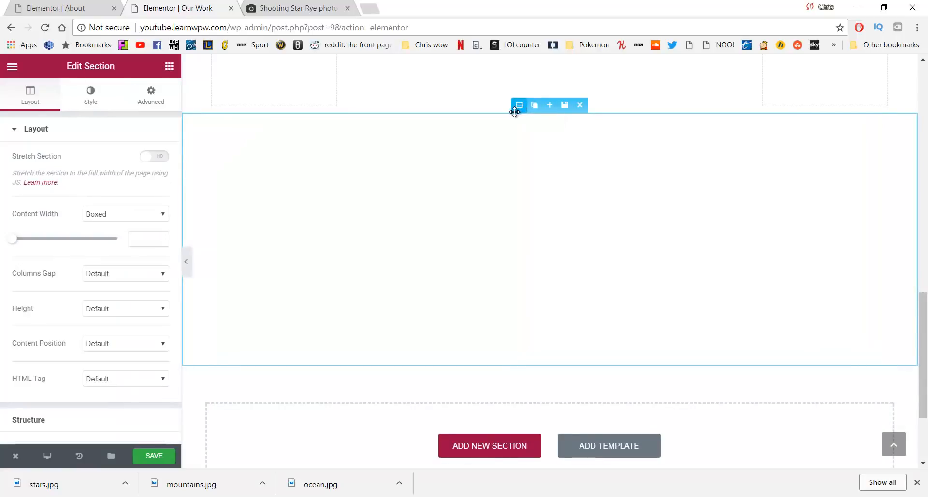
click(91, 95)
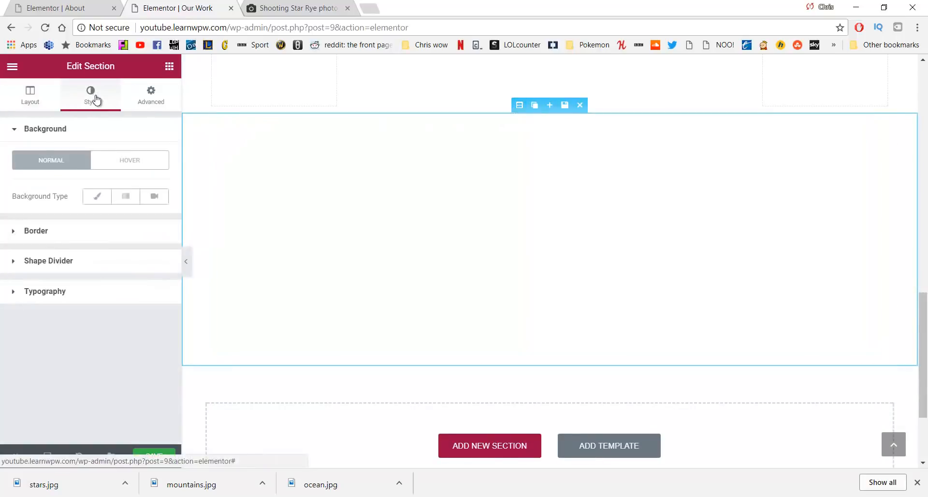
click(98, 201)
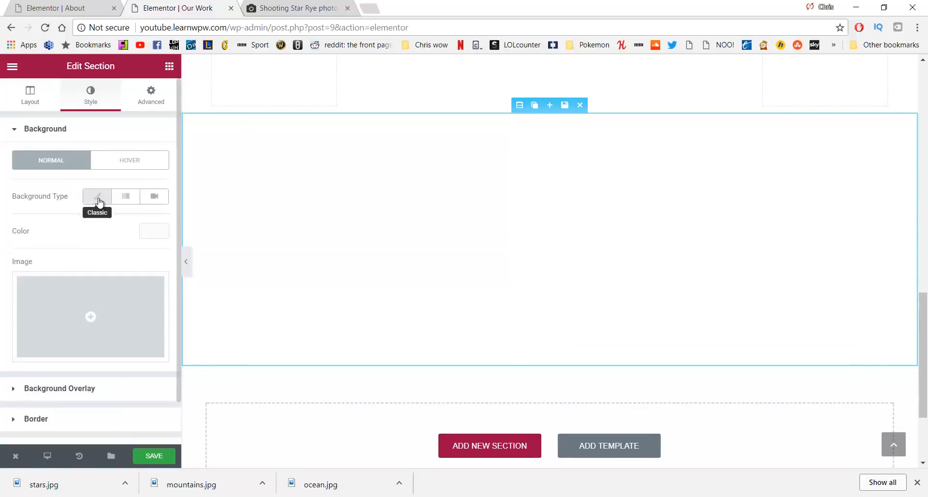
click(90, 310)
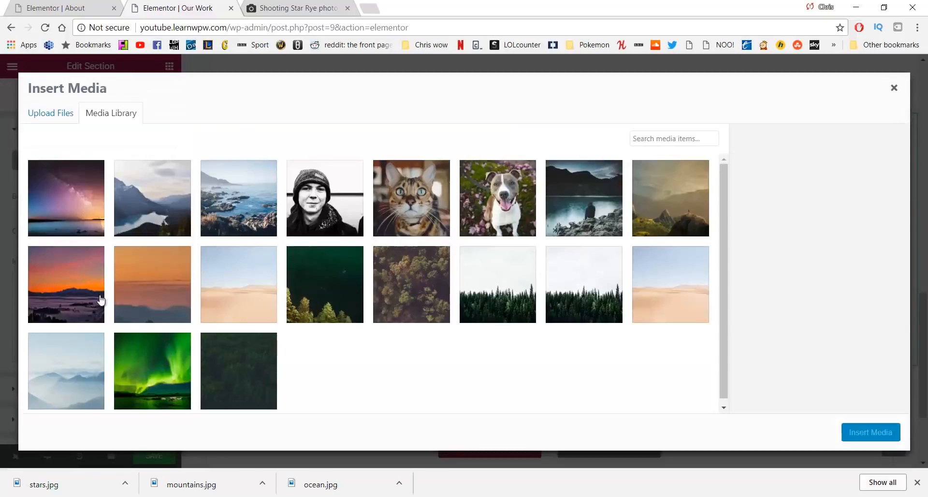
click(224, 193)
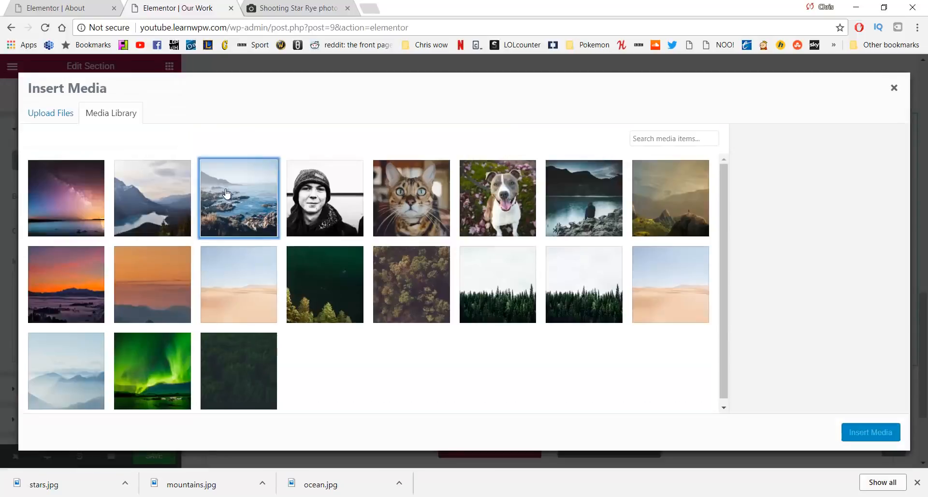
click(865, 432)
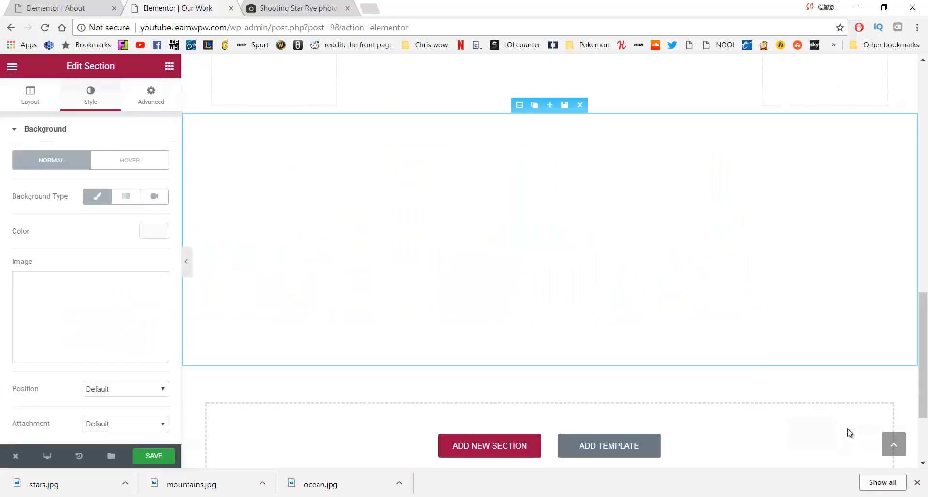
scroll(79, 260, down, 3)
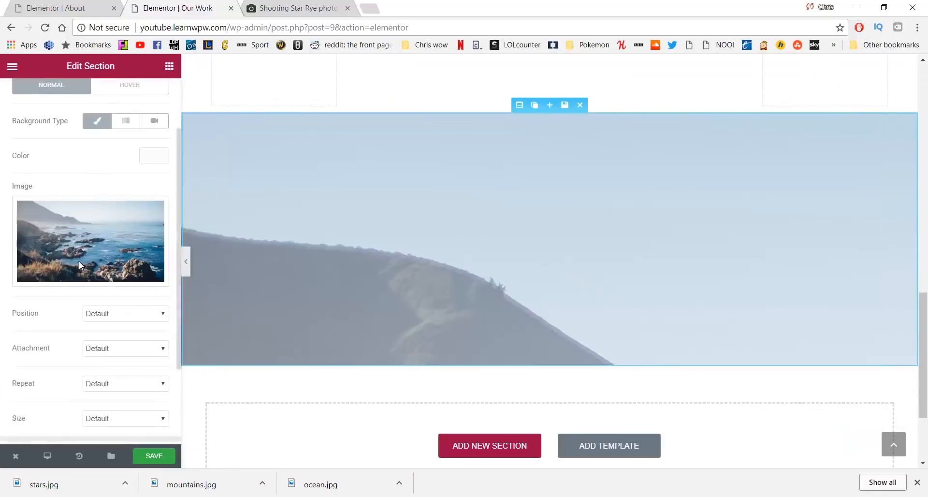
click(115, 240)
click(112, 295)
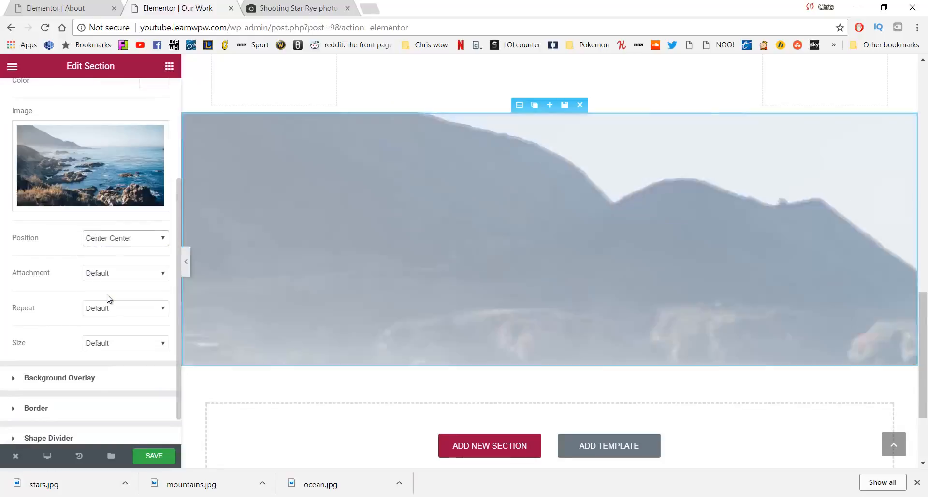
click(121, 343)
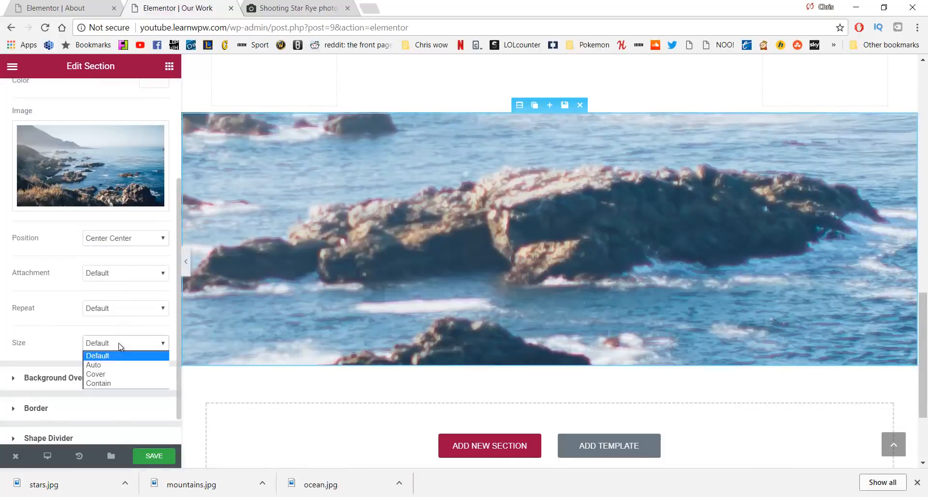
click(120, 371)
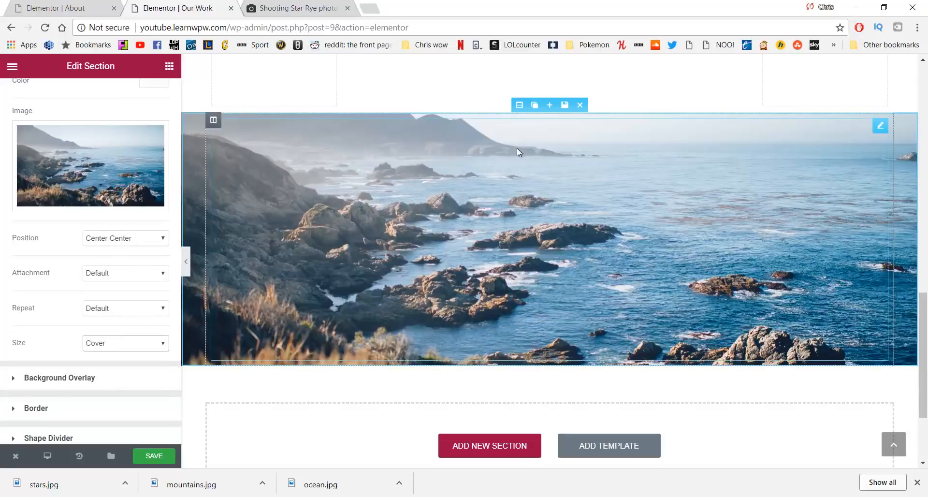
scroll(481, 255, down, 1)
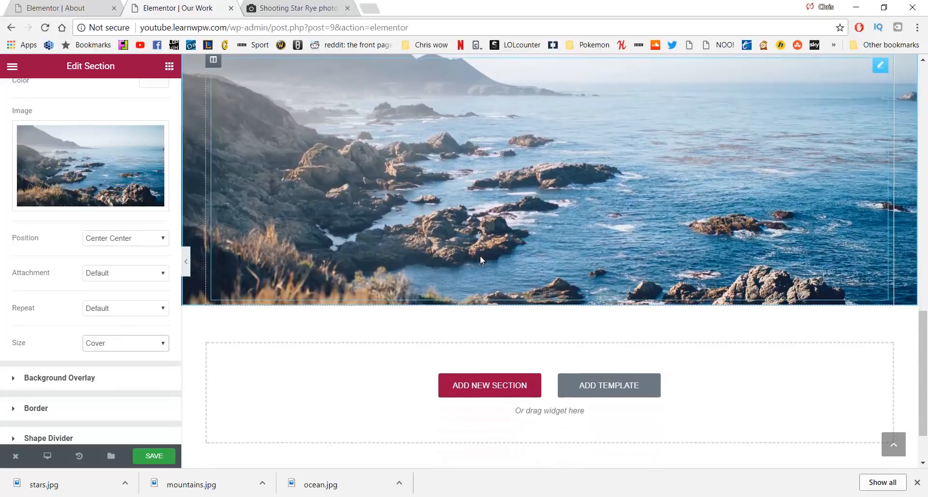
scroll(480, 256, up, 2)
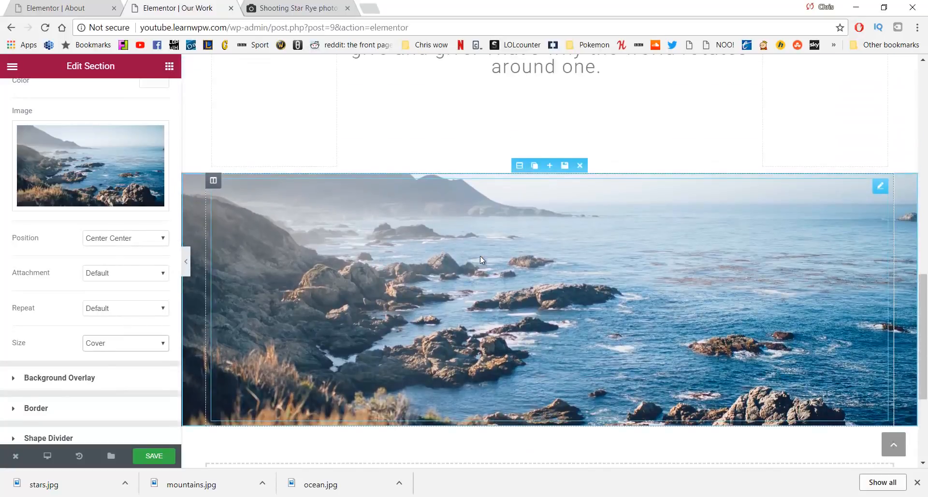
Duplicate the ocean section and change the copy's background to the mountains photo
click(534, 168)
scroll(532, 271, down, 5)
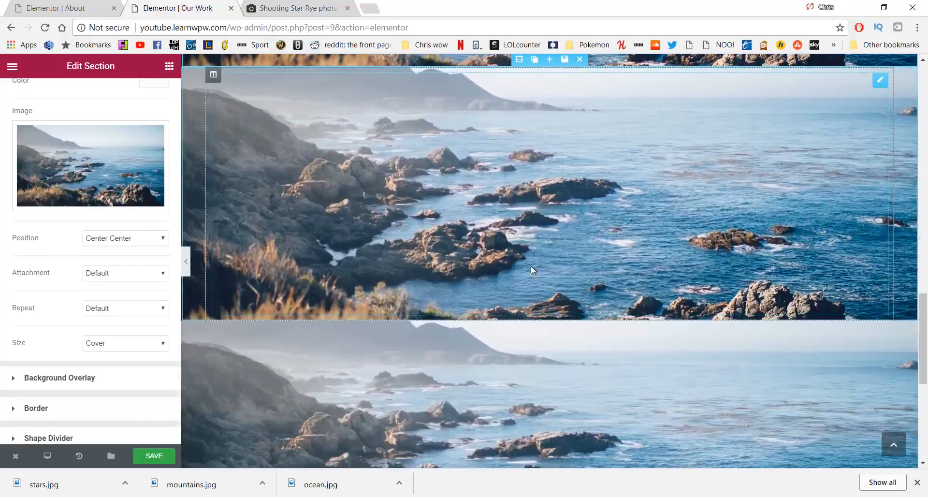
scroll(530, 265, down, 3)
scroll(528, 242, up, 4)
scroll(527, 224, down, 1)
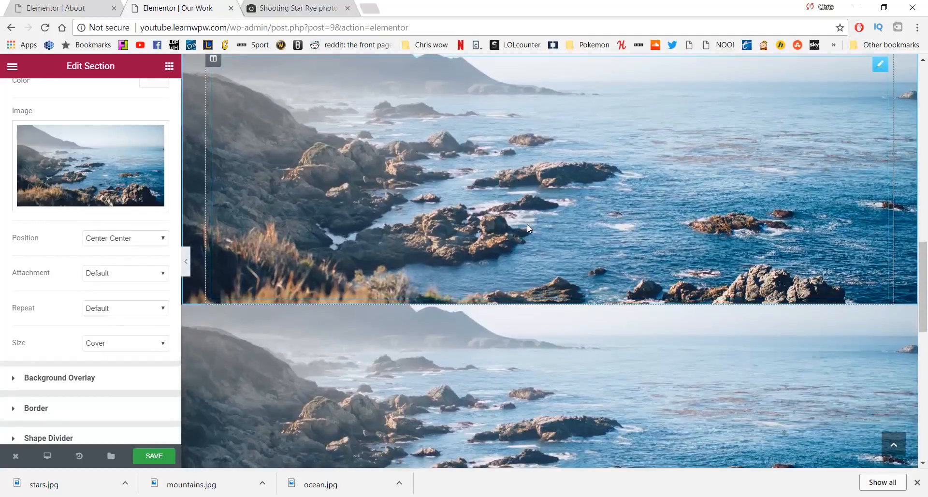
scroll(527, 224, down, 1)
click(519, 238)
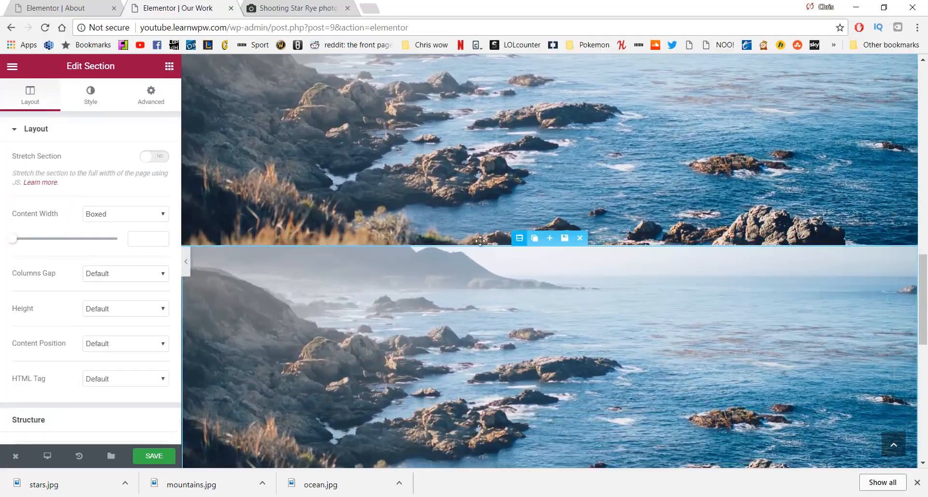
click(91, 96)
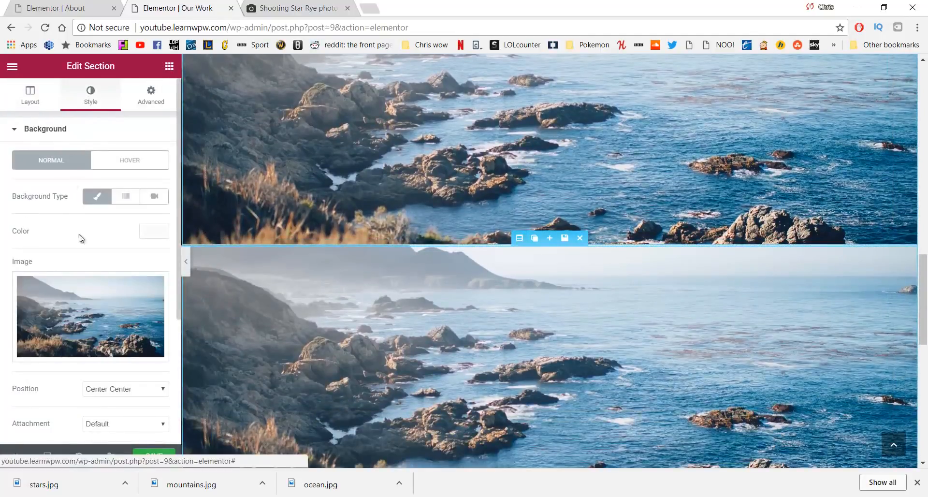
click(100, 320)
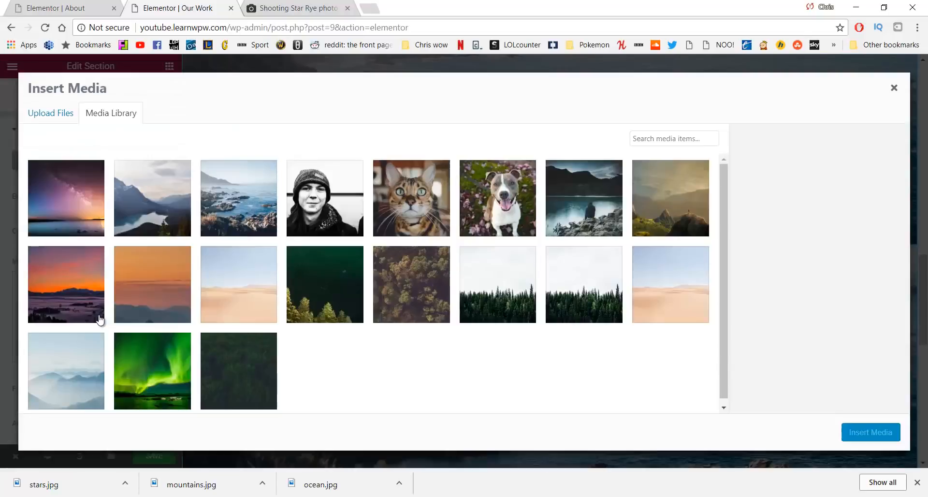
click(146, 215)
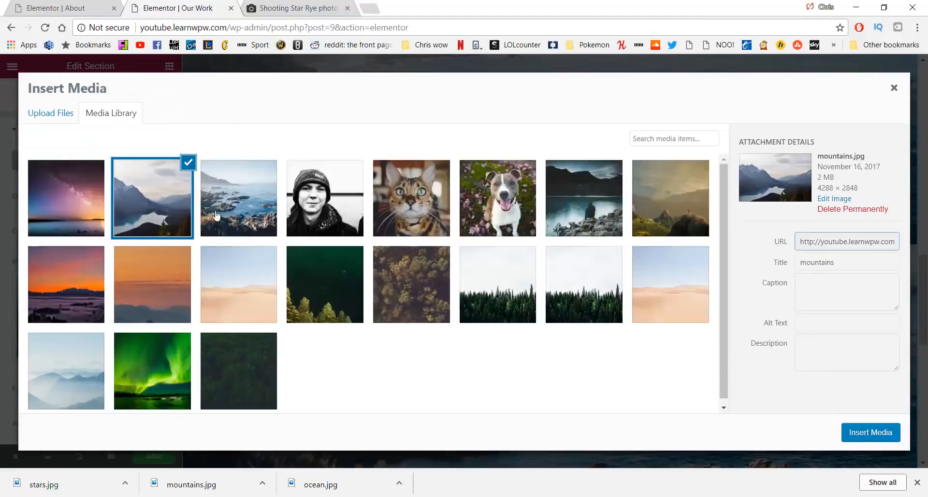
click(871, 432)
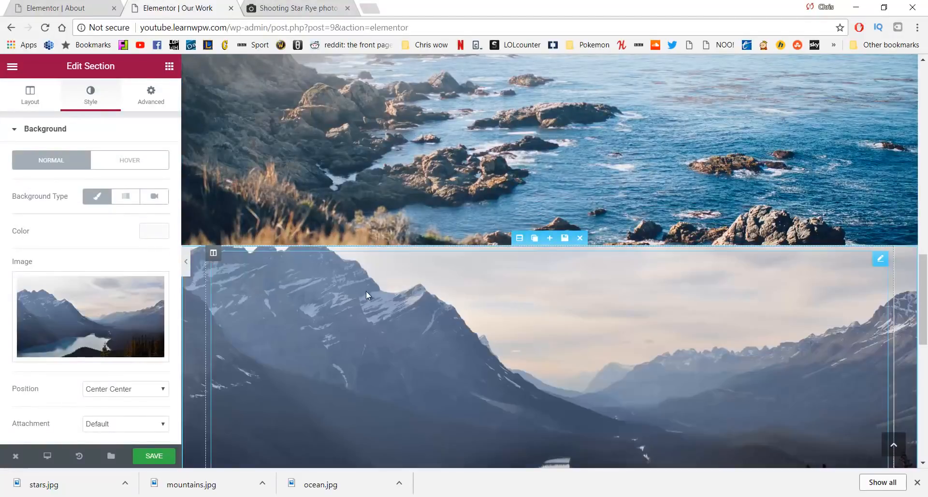
Change the lower ocean section's background to the stars photo
scroll(367, 291, down, 2)
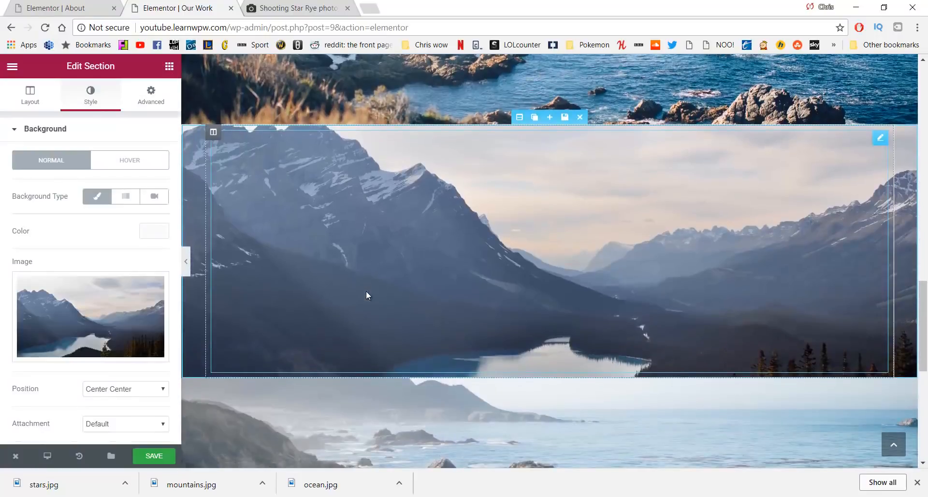
scroll(366, 291, down, 3)
click(510, 207)
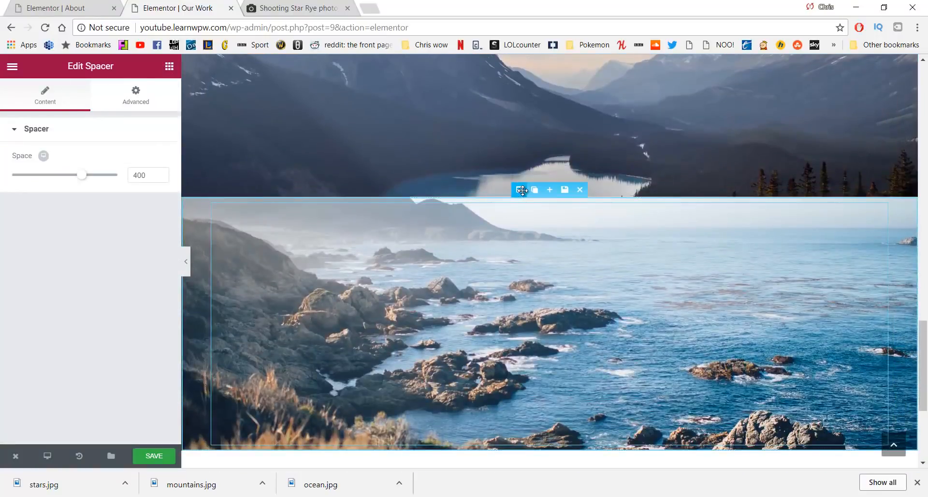
click(519, 189)
click(99, 98)
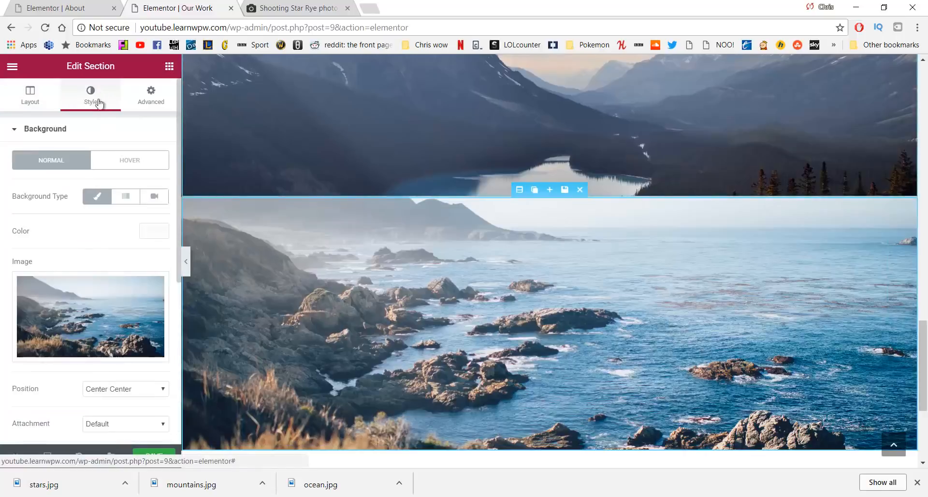
click(73, 316)
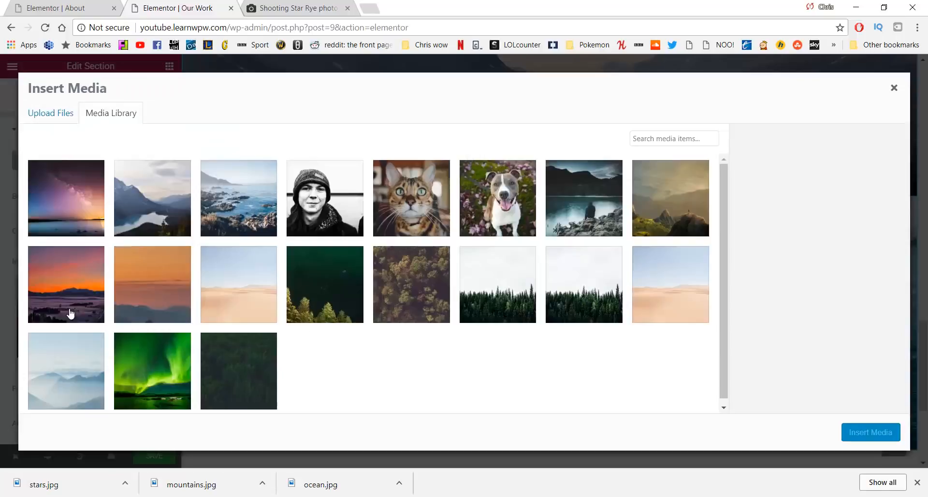
click(67, 213)
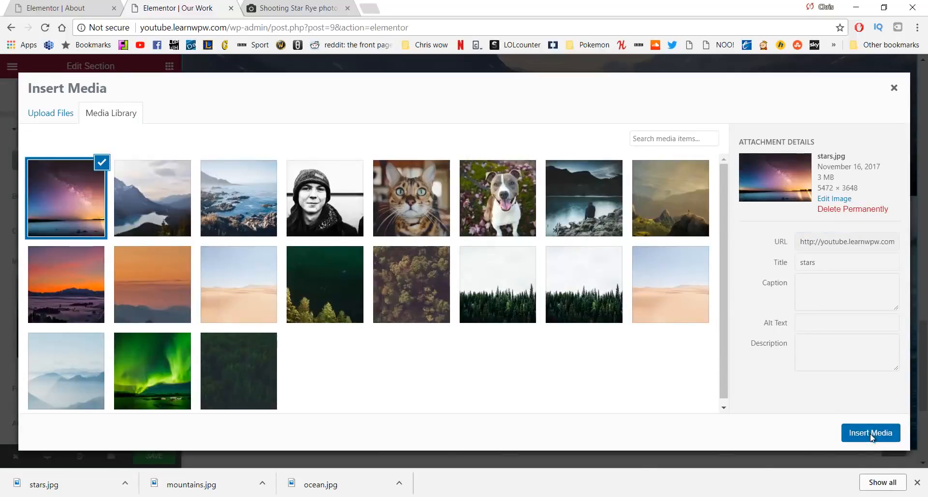
click(870, 433)
scroll(605, 279, down, 2)
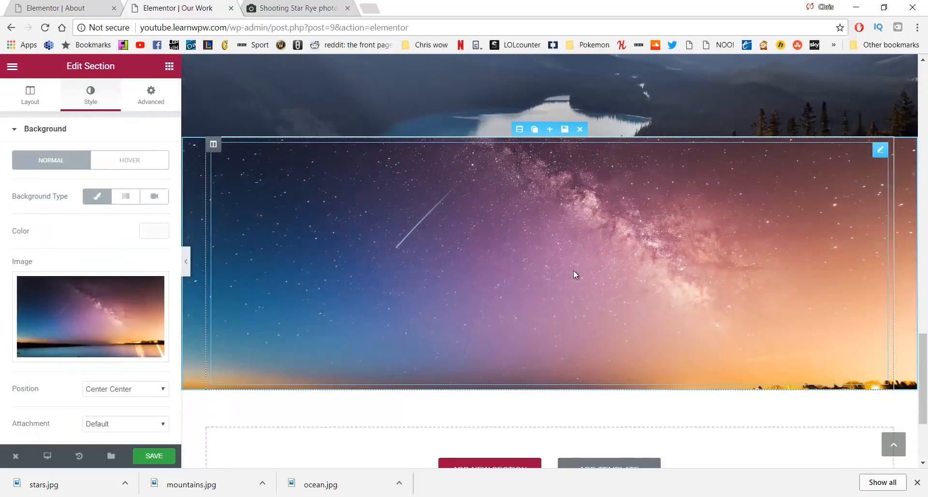
scroll(124, 305, down, 2)
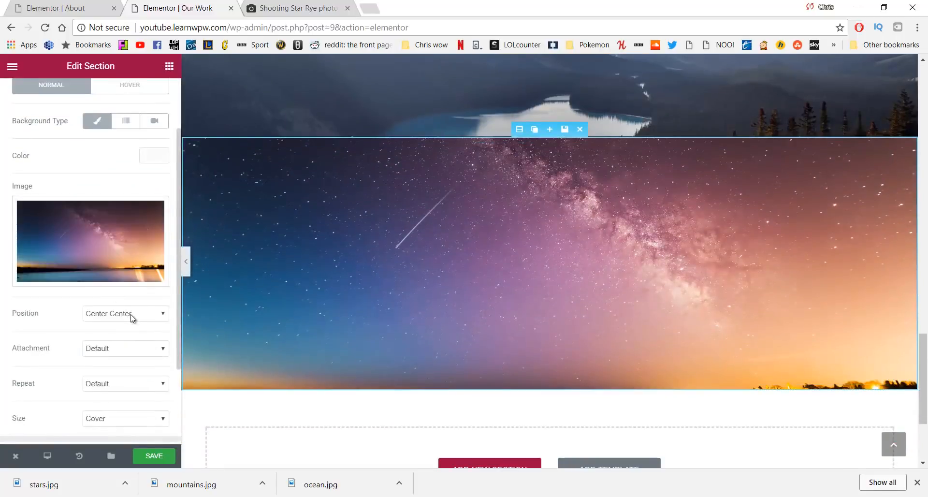
Anchor the stars background at Bottom Center to show the lake, then save
click(131, 317)
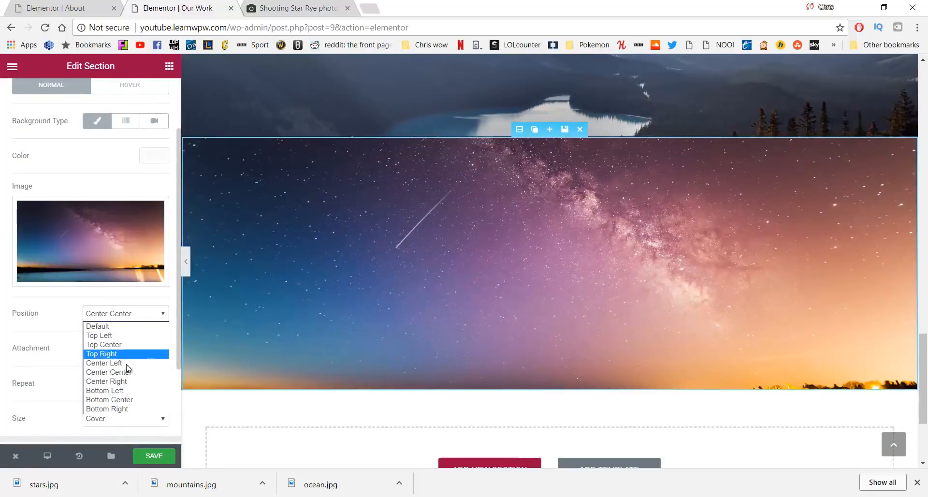
click(117, 401)
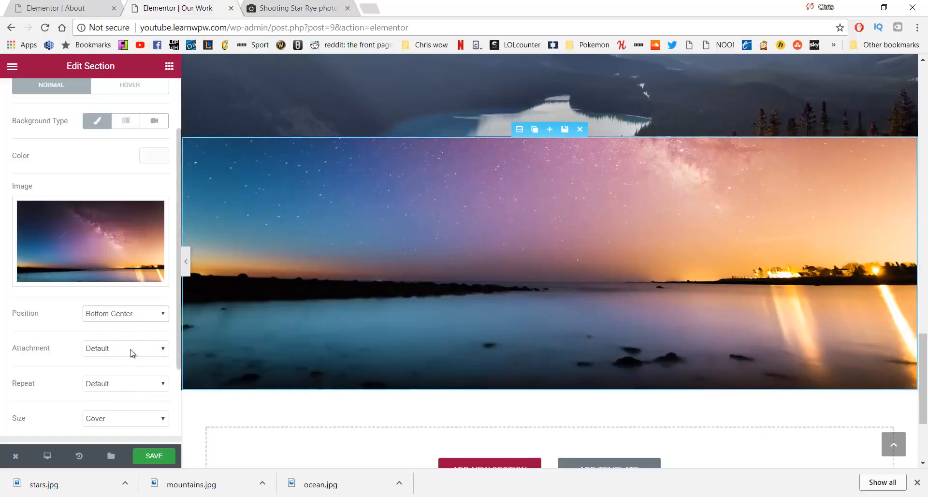
click(131, 315)
click(131, 345)
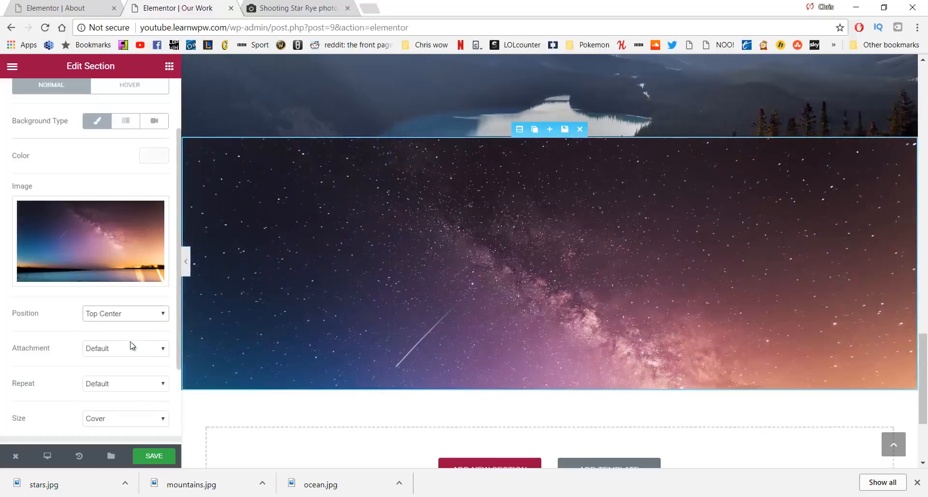
click(159, 313)
click(129, 372)
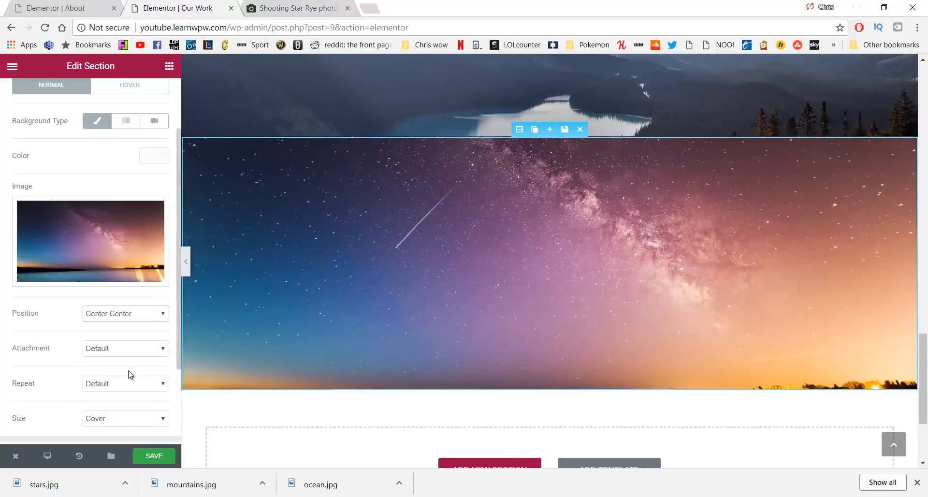
click(125, 316)
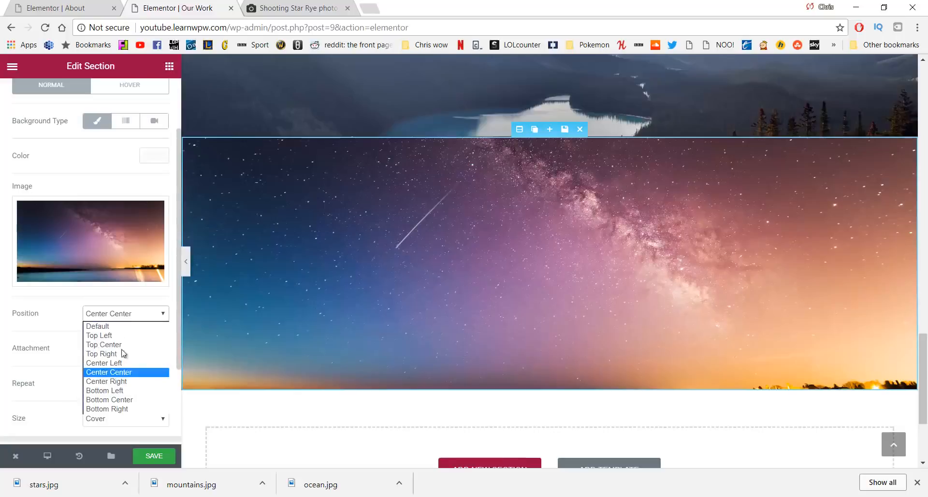
click(123, 401)
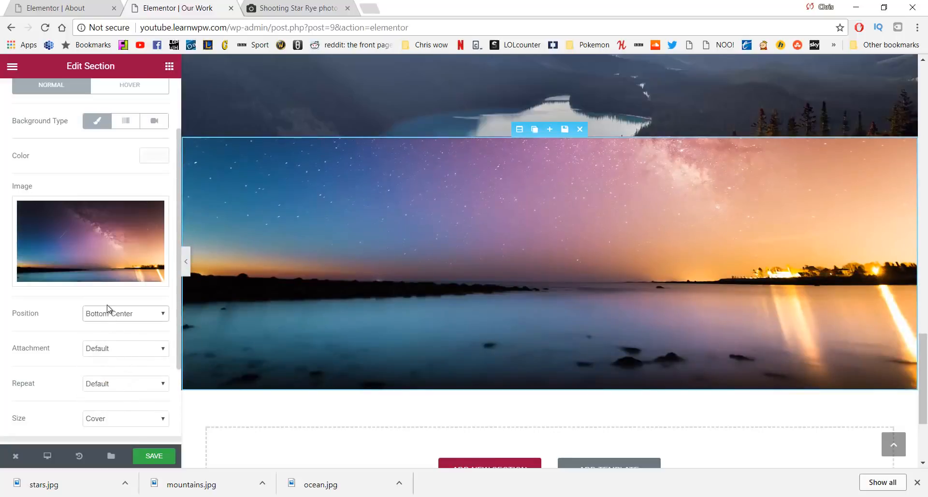
click(164, 456)
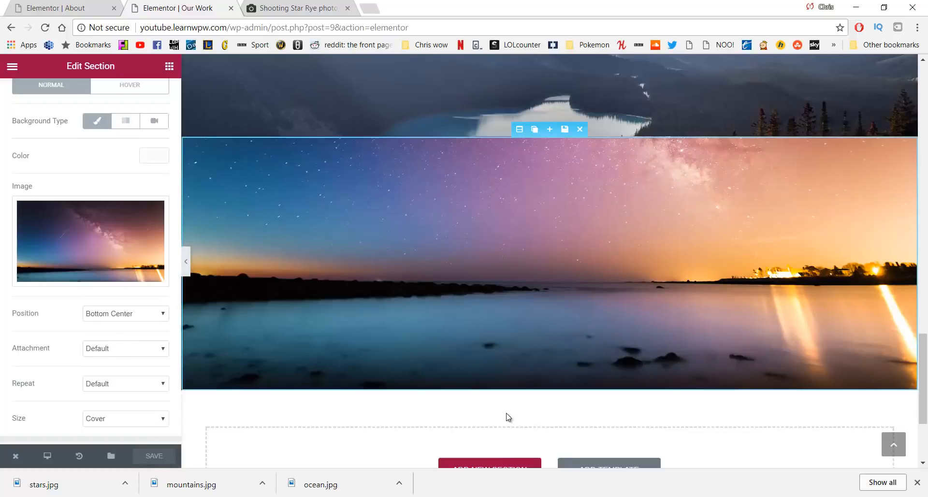
Move the ocean and mountains sections between the quote headings and save the page
scroll(507, 416, up, 15)
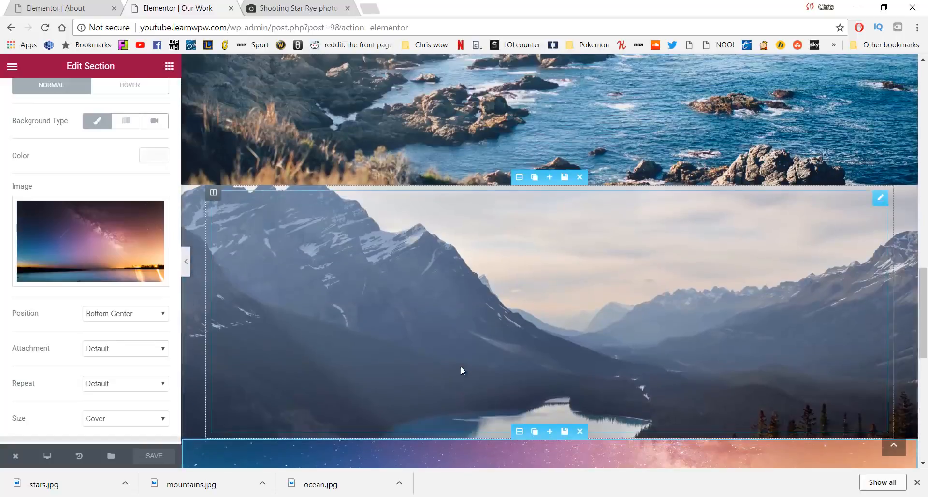
scroll(449, 369, down, 2)
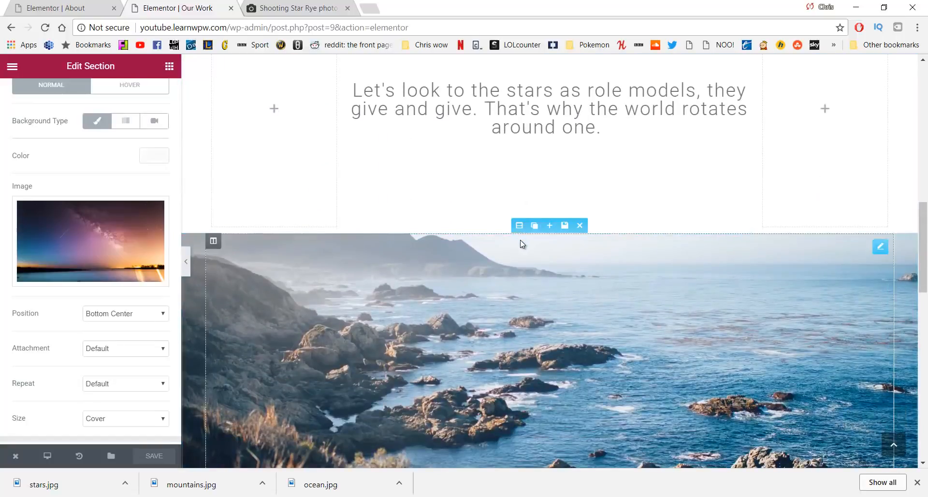
drag(519, 231, 547, 290)
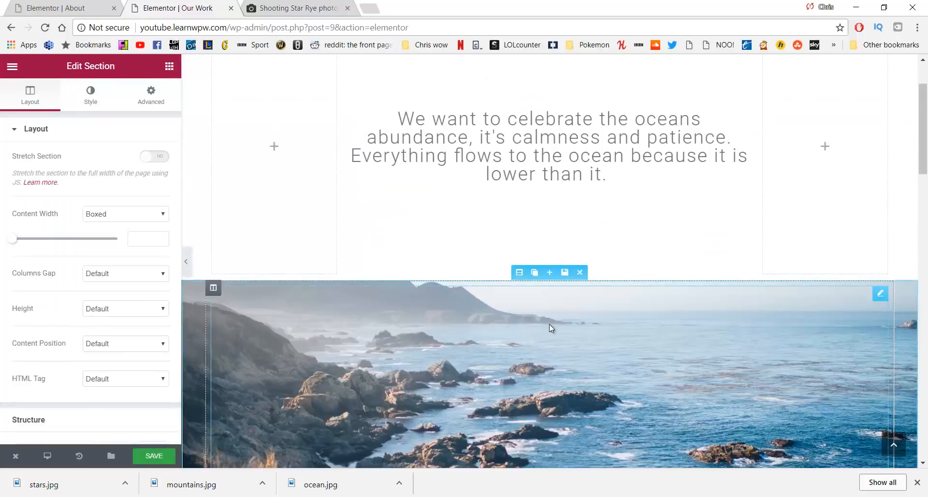
scroll(568, 231, down, 5)
scroll(568, 230, down, 15)
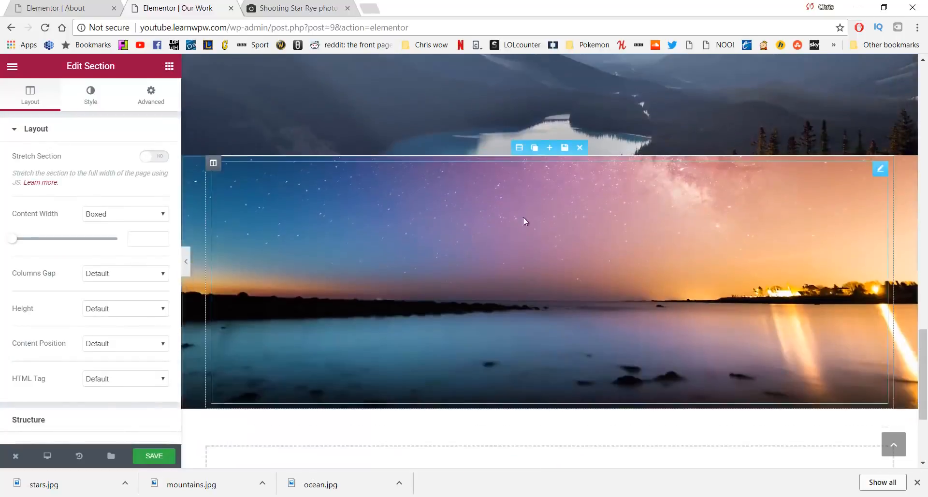
scroll(524, 221, up, 5)
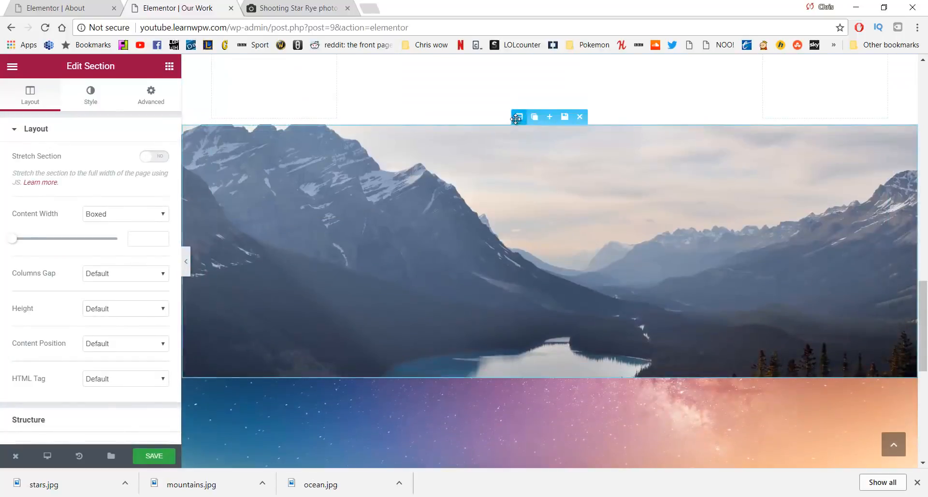
drag(519, 117, 544, 247)
scroll(541, 225, down, 8)
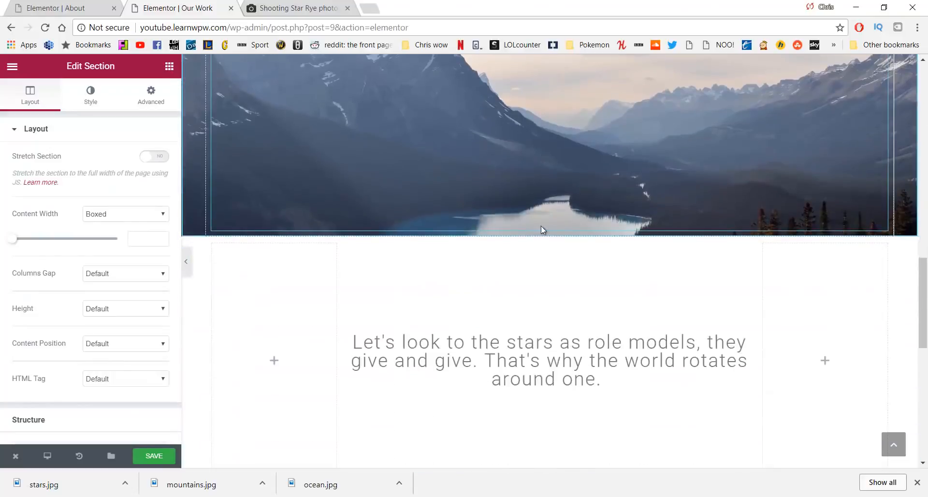
scroll(584, 371, down, 6)
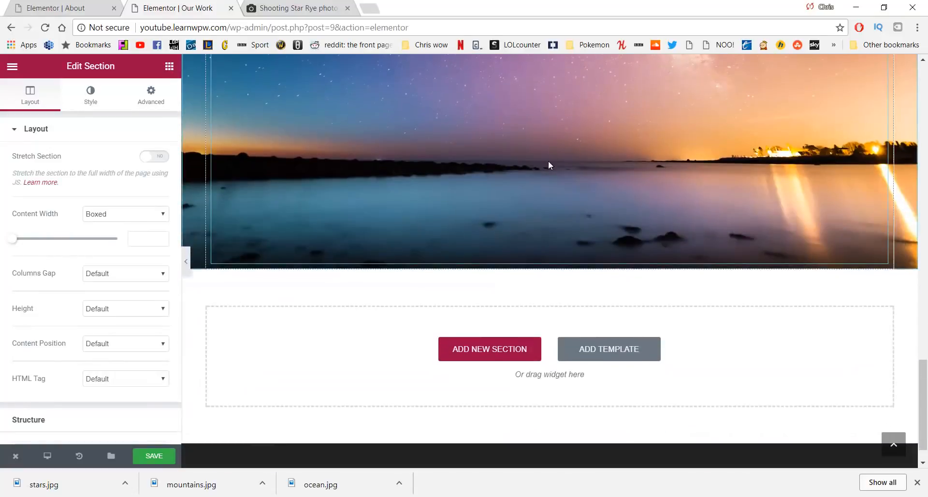
scroll(420, 202, up, 3)
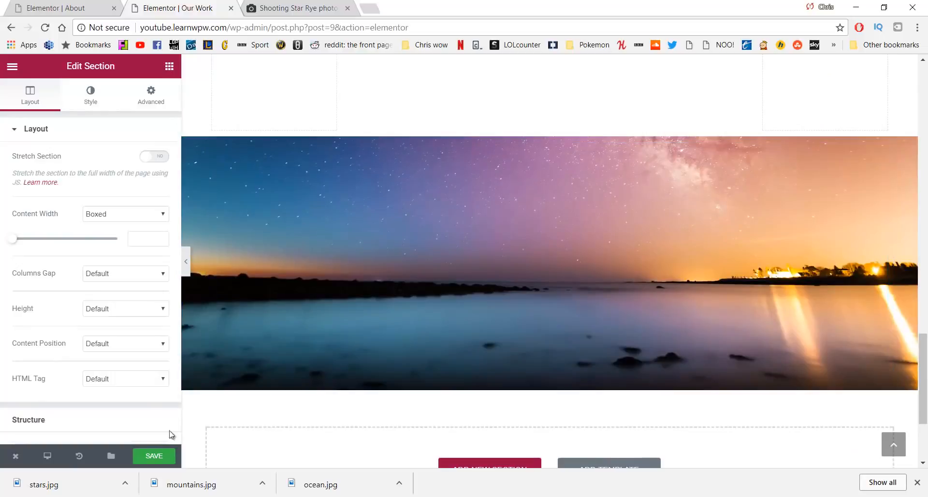
click(172, 455)
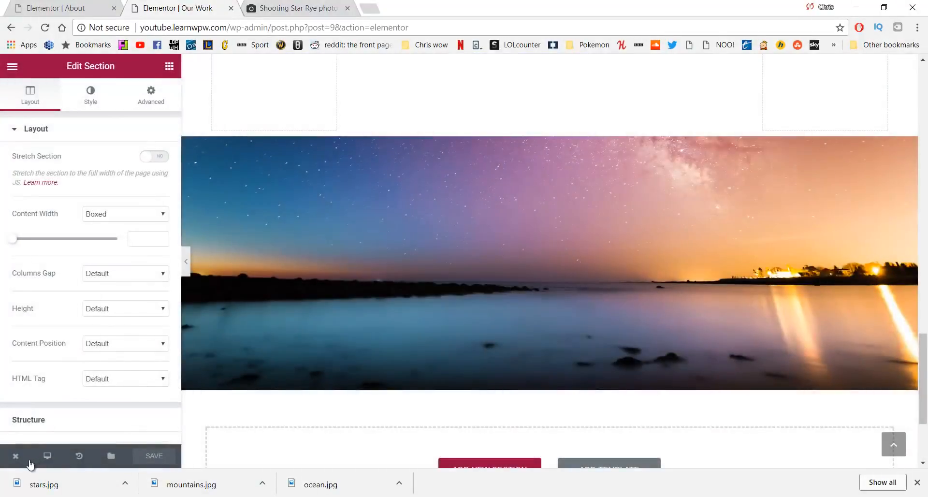
View the live Our Work page, scroll through its quotes and photos, and dismiss the downloads bar
mouse_move(30, 455)
click(55, 406)
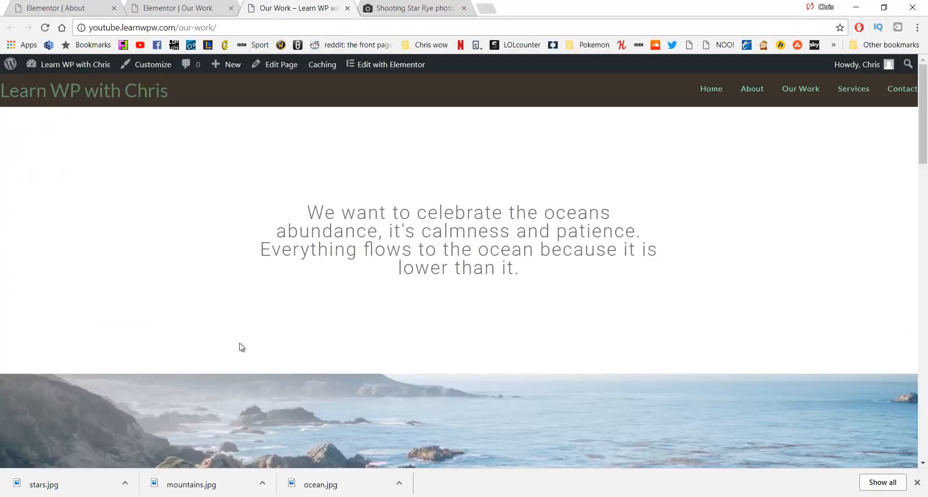
scroll(244, 334, down, 4)
scroll(231, 264, down, 5)
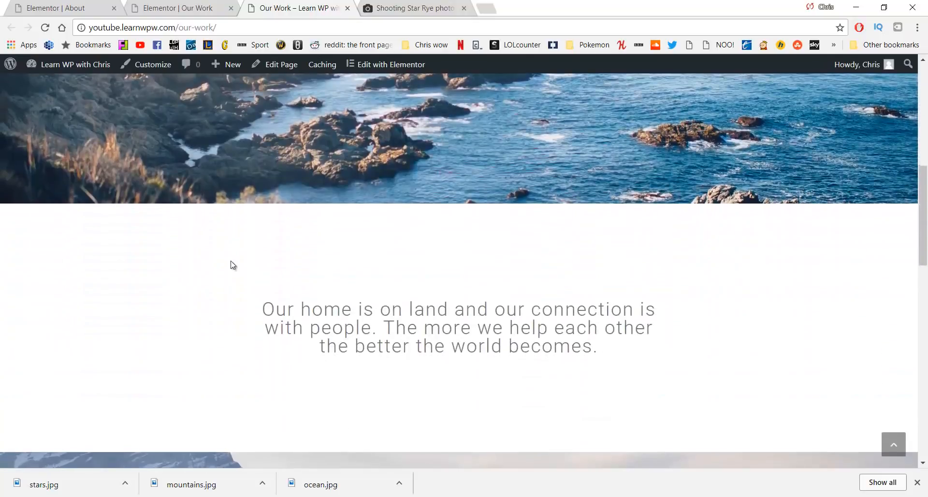
scroll(221, 273, down, 4)
scroll(220, 276, down, 8)
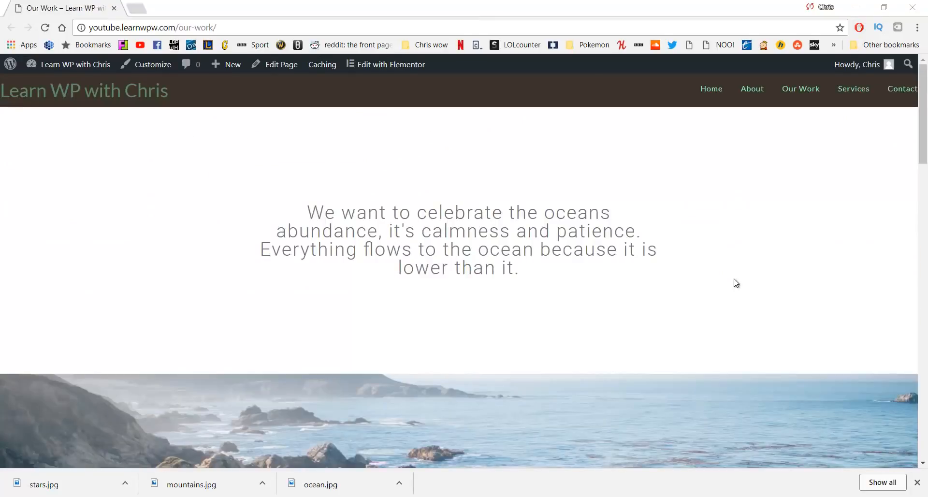
click(919, 482)
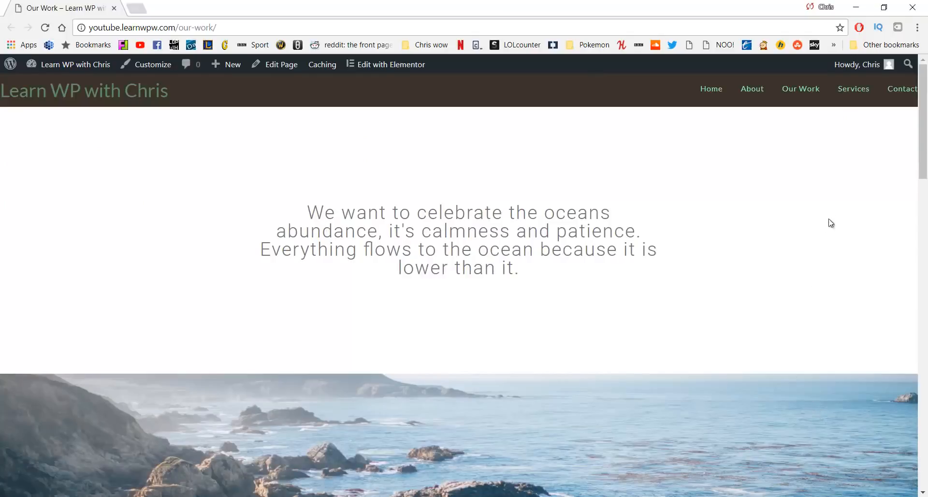
Set the Services page to 100% Full Width with Display Page Title disabled, then update it
click(842, 88)
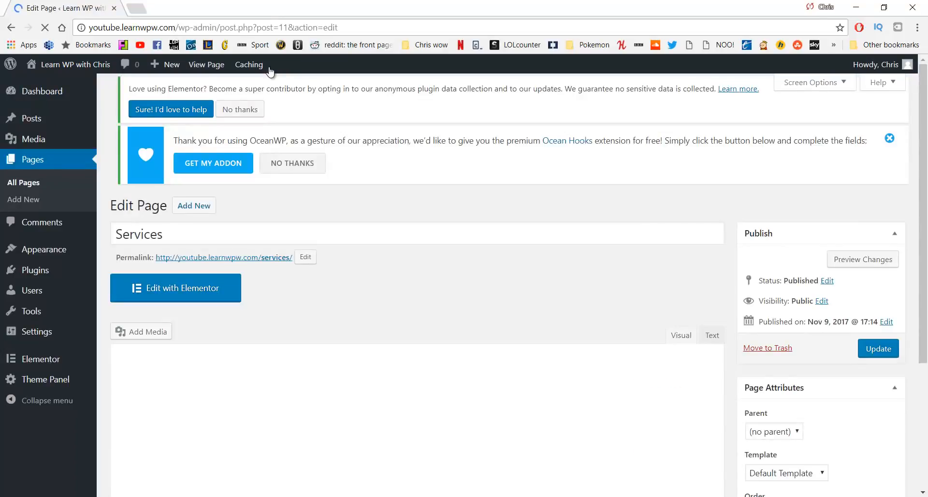
scroll(391, 180, down, 3)
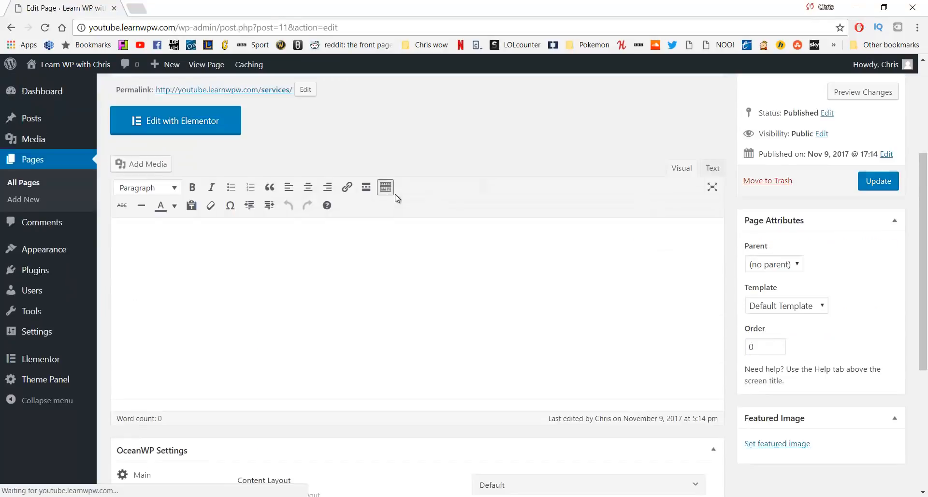
scroll(410, 221, down, 5)
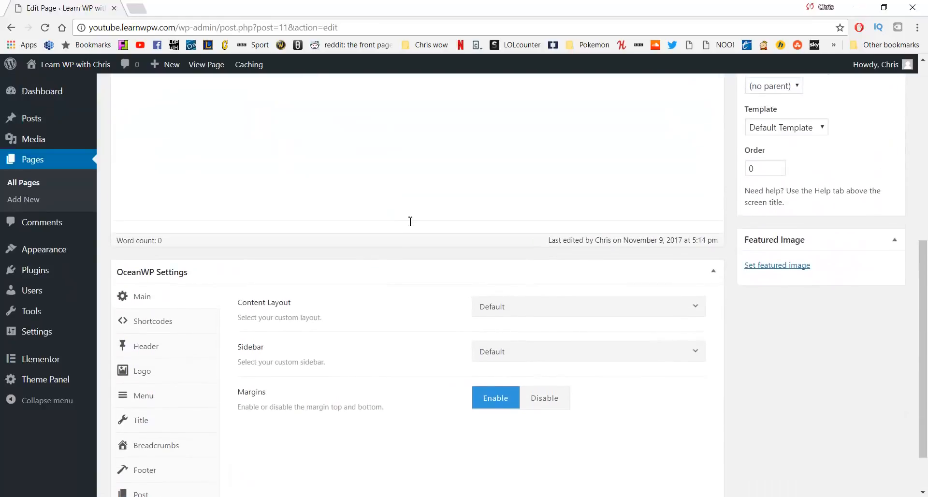
scroll(435, 242, down, 2)
click(538, 254)
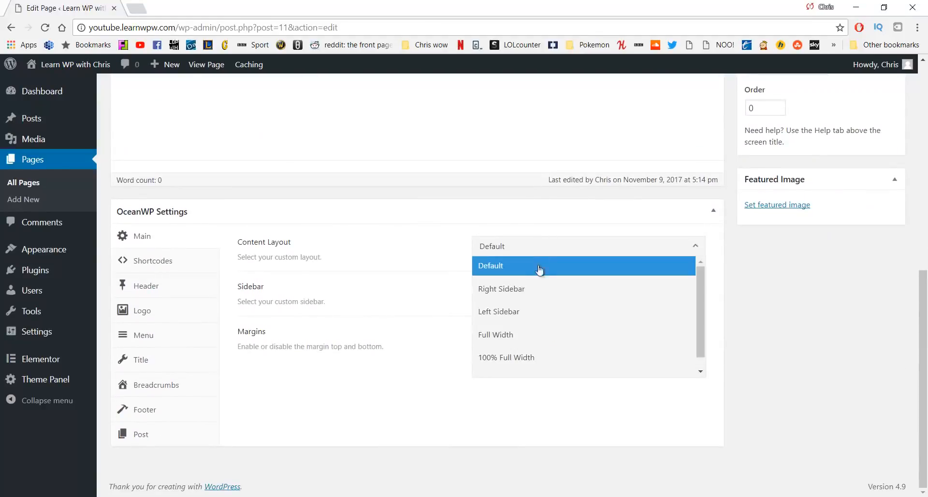
click(530, 353)
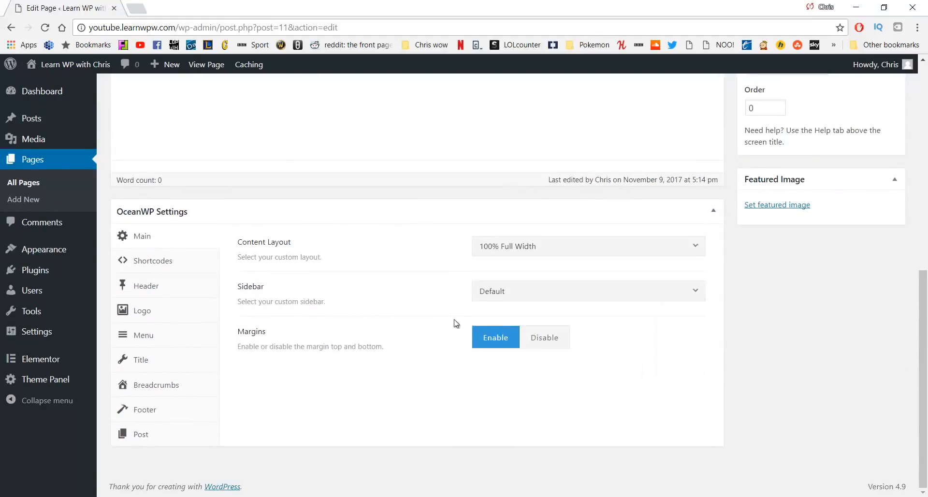
click(172, 361)
click(594, 249)
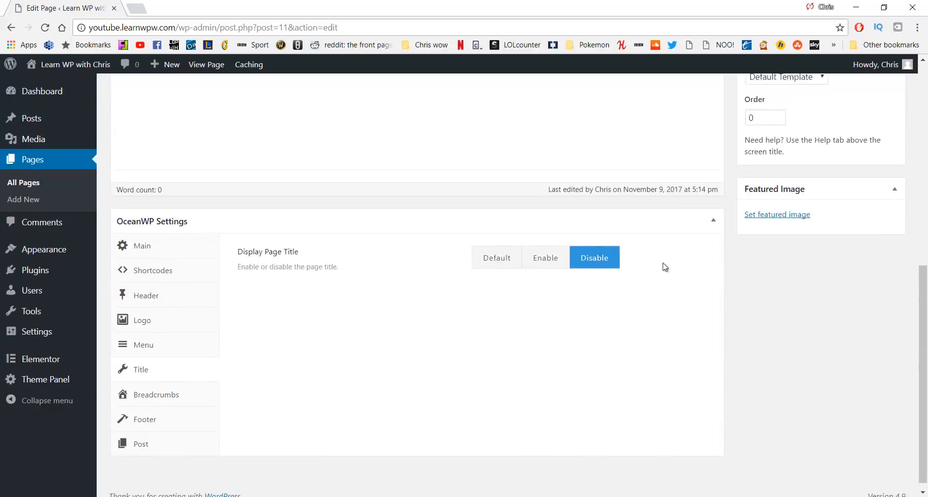
scroll(663, 265, up, 7)
click(878, 305)
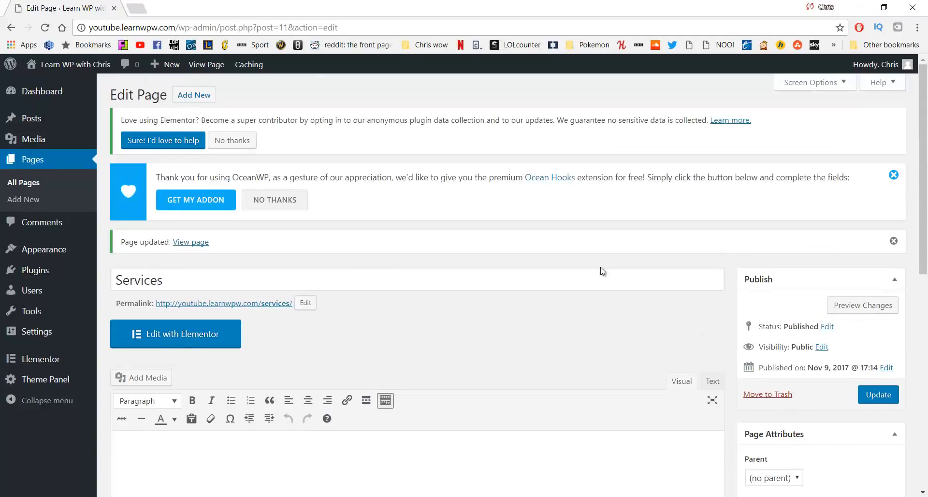
Add a two-column section to the Services page with a 'Relax' heading in the left column
click(206, 333)
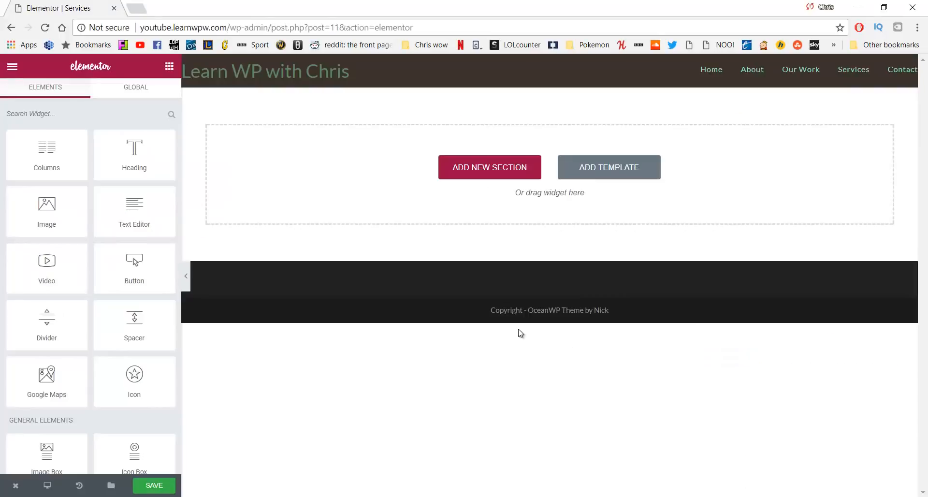
click(487, 171)
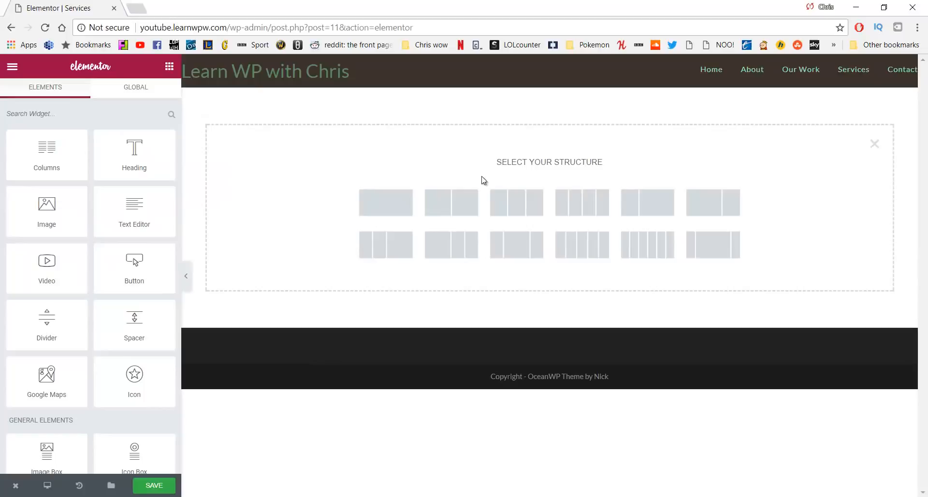
click(463, 201)
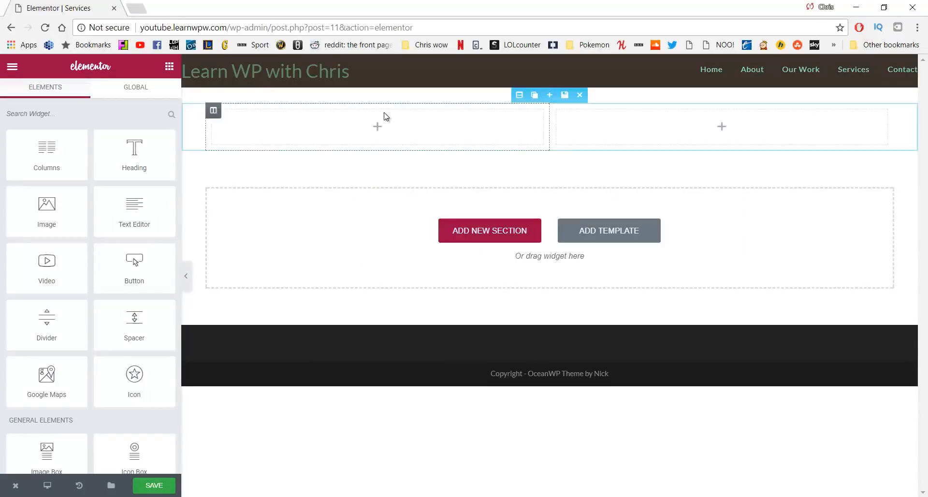
drag(129, 157, 319, 129)
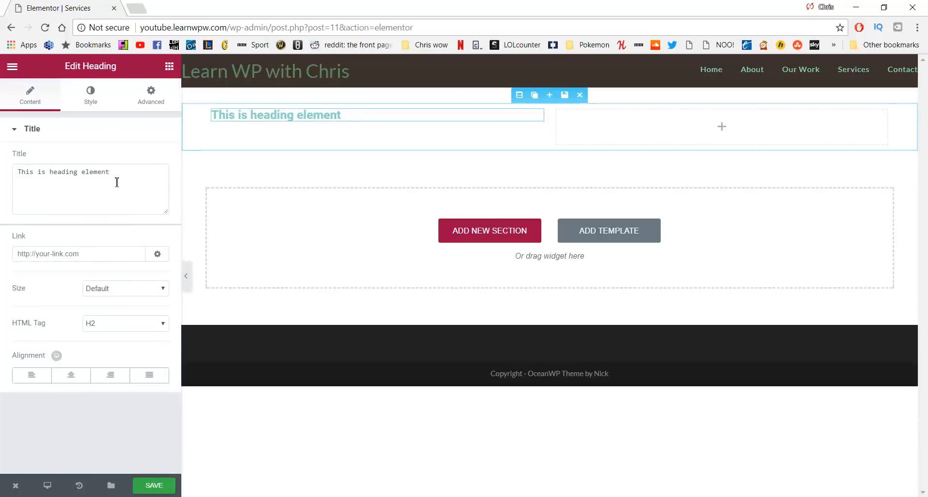
drag(129, 177, 20, 166)
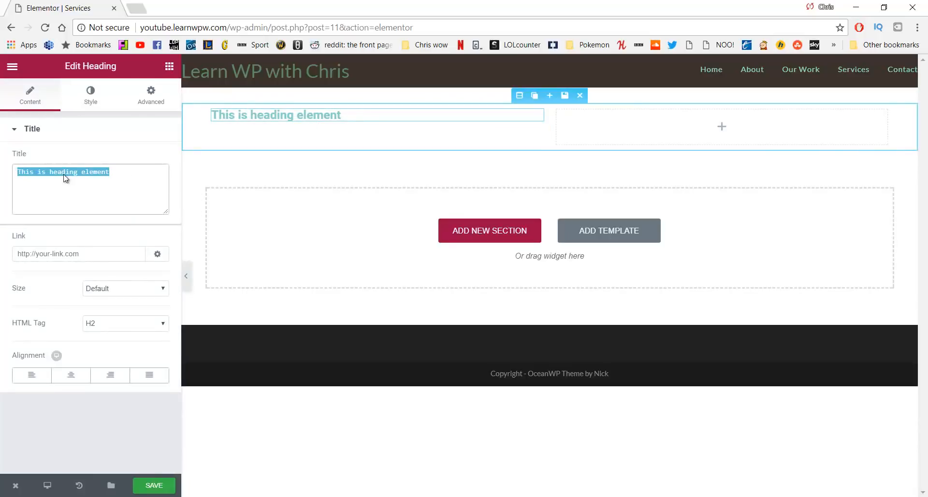
text(Relax)
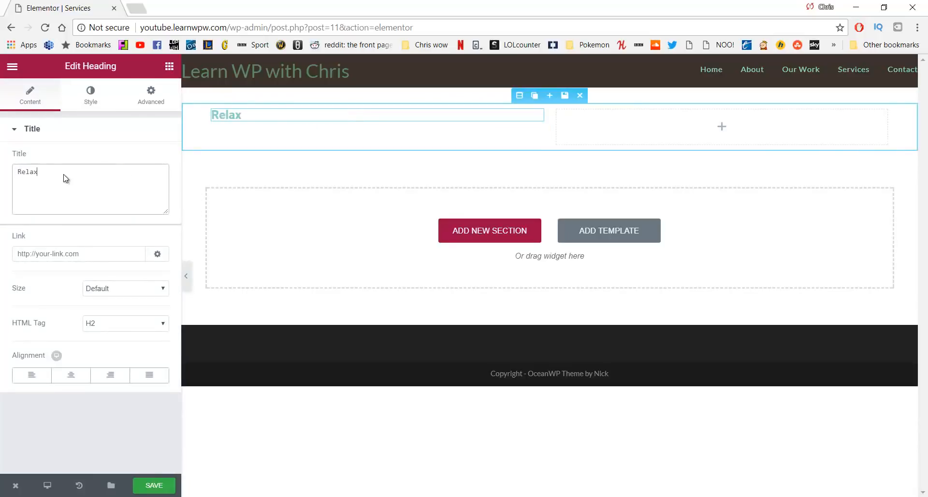
Style the Relax heading dark grey #595959, 38 px font size, weight 300
click(80, 99)
click(139, 159)
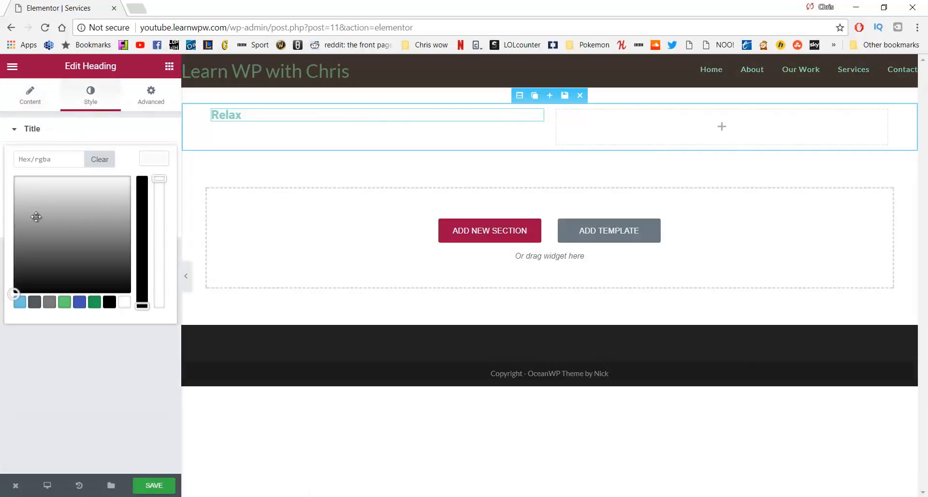
drag(36, 216, 44, 253)
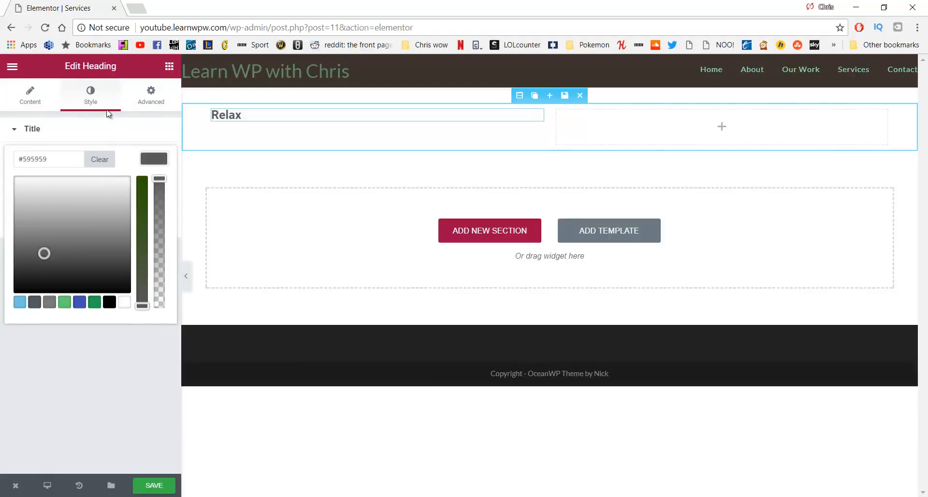
click(95, 102)
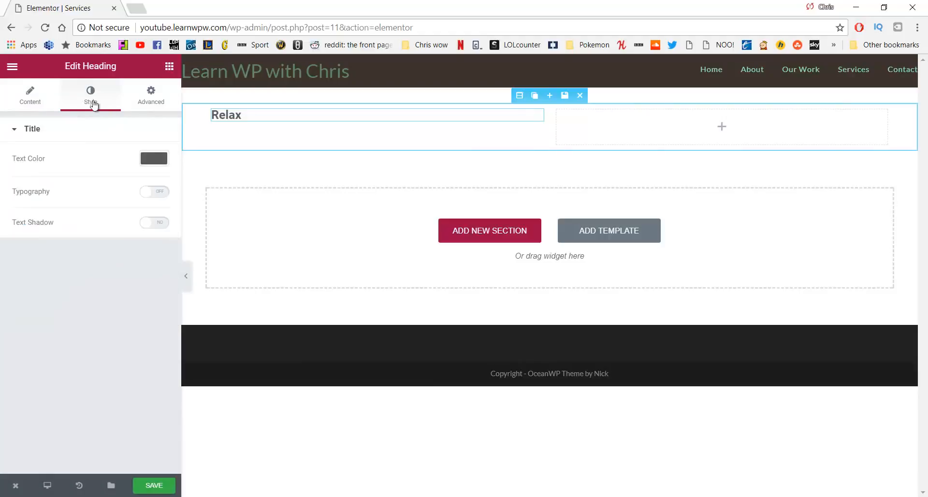
click(148, 193)
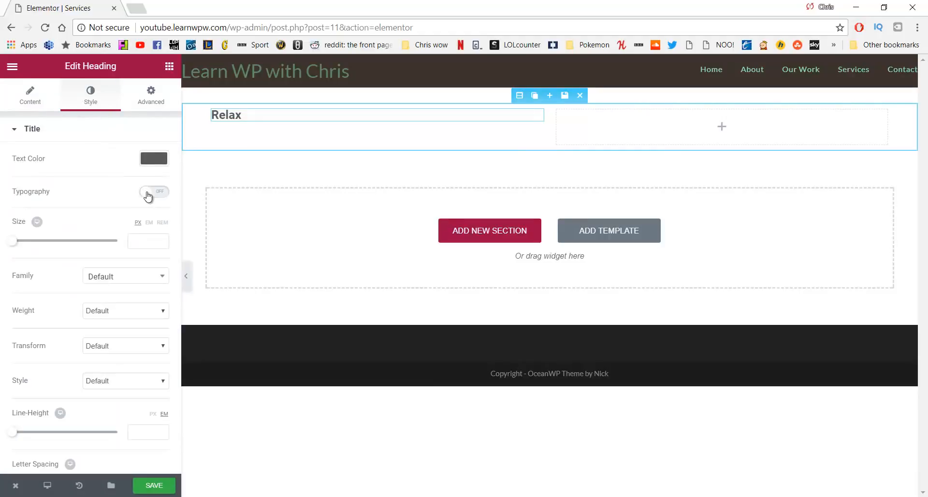
click(139, 246)
text(38)
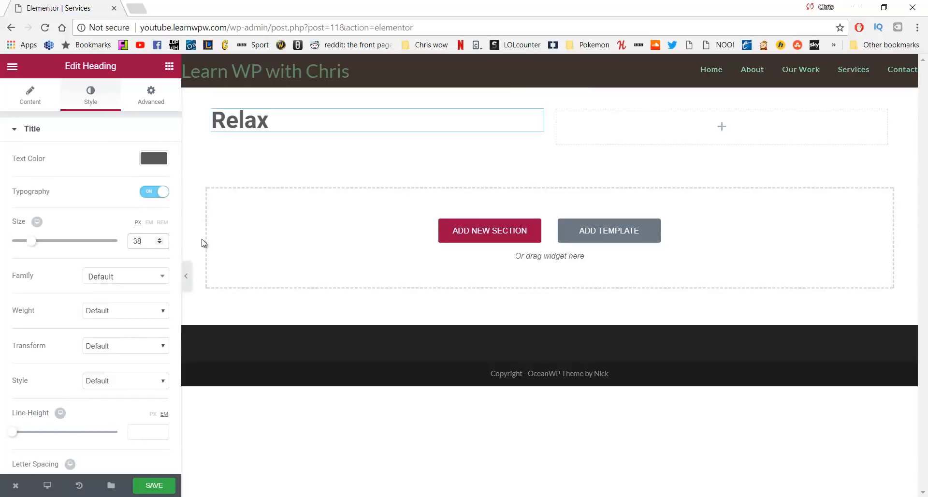
click(145, 308)
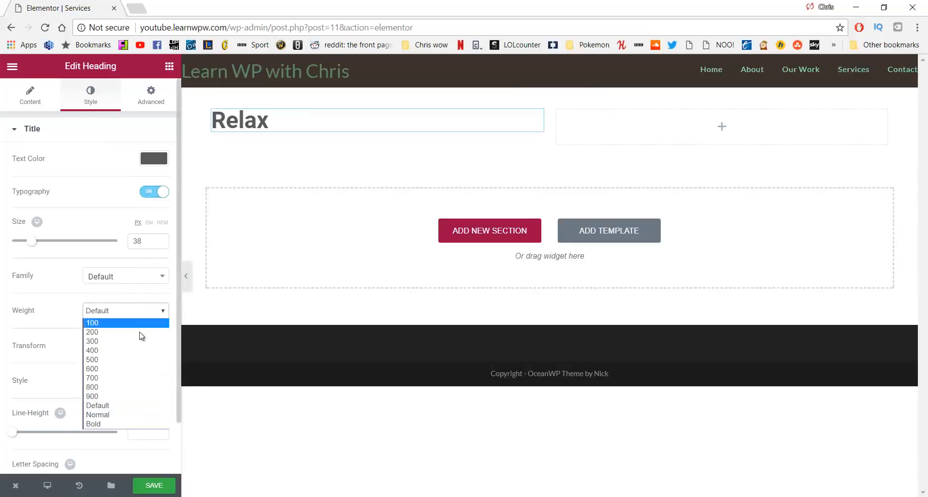
click(138, 340)
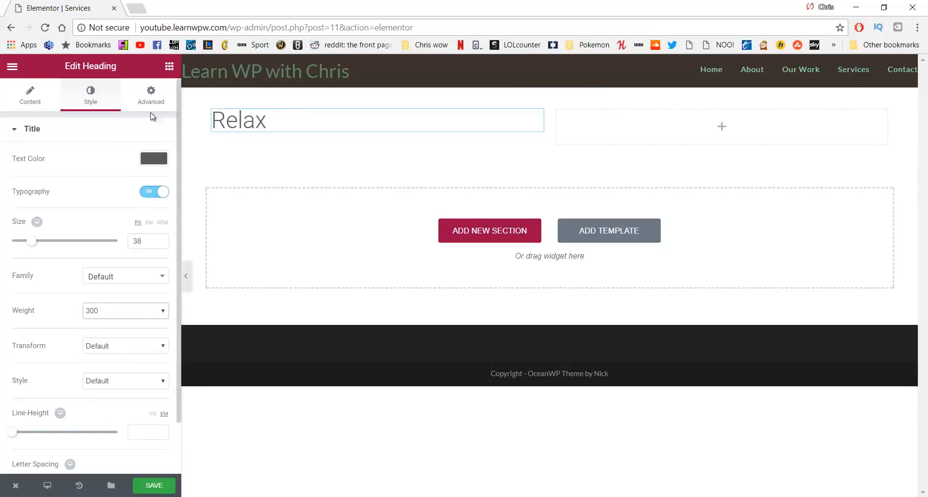
Give the Relax heading a 25 px top margin, with margin sides unlinked
click(151, 93)
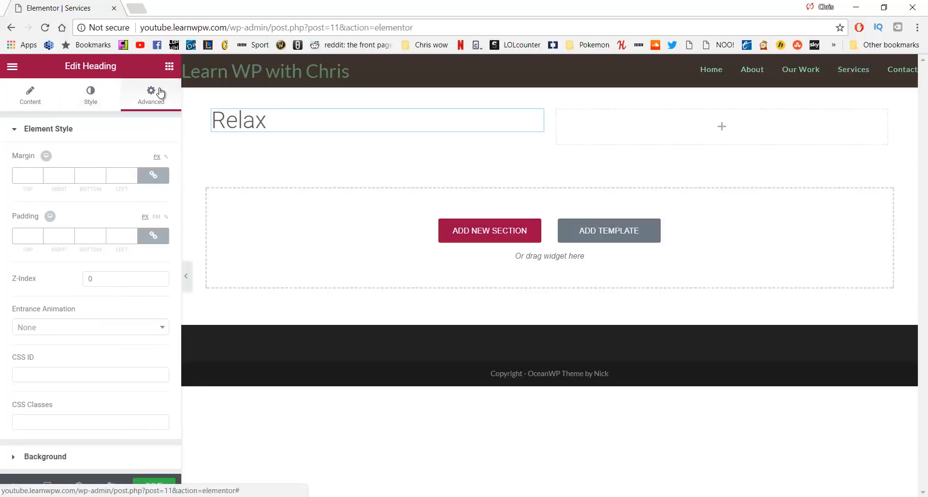
click(159, 179)
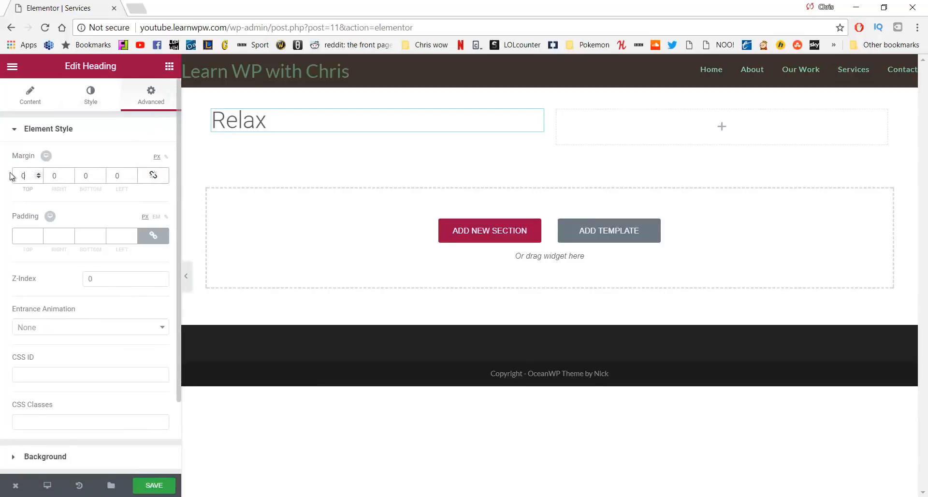
drag(10, 177, 2, 180)
text(25)
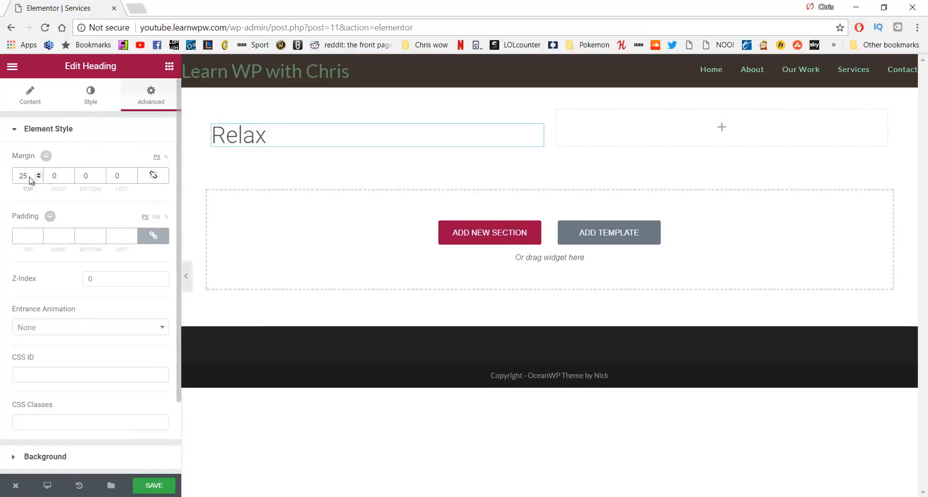
click(169, 67)
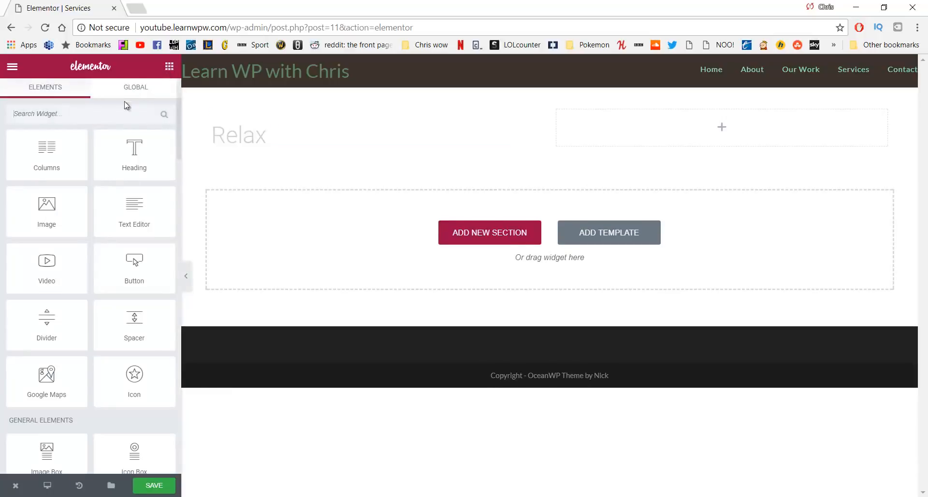
Add a Text Editor block under Relax with the pasted description about relaxing and enjoying the scenery
drag(135, 207, 254, 146)
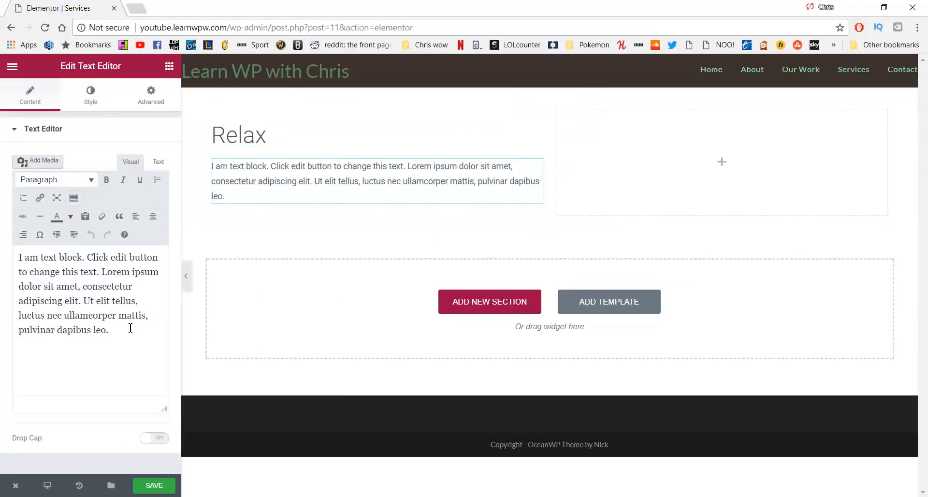
drag(130, 329, 2, 259)
text(When you get to our retreat you will be given space to relax and enjoy the scenary.)
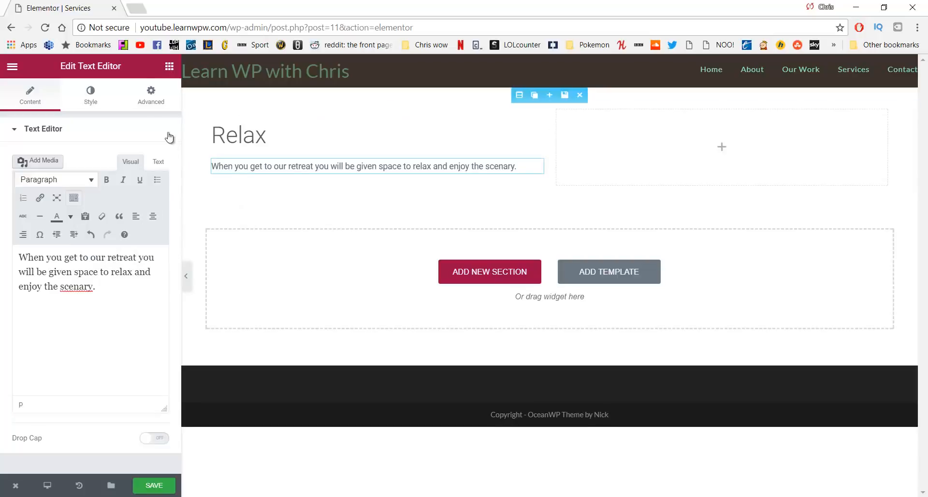
click(169, 65)
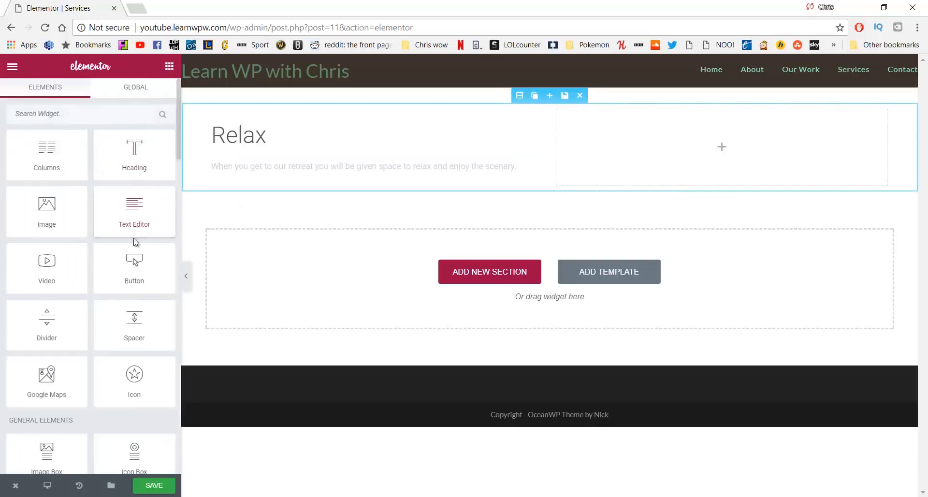
Insert the hammock photo from the media library into the right column
drag(68, 206, 719, 144)
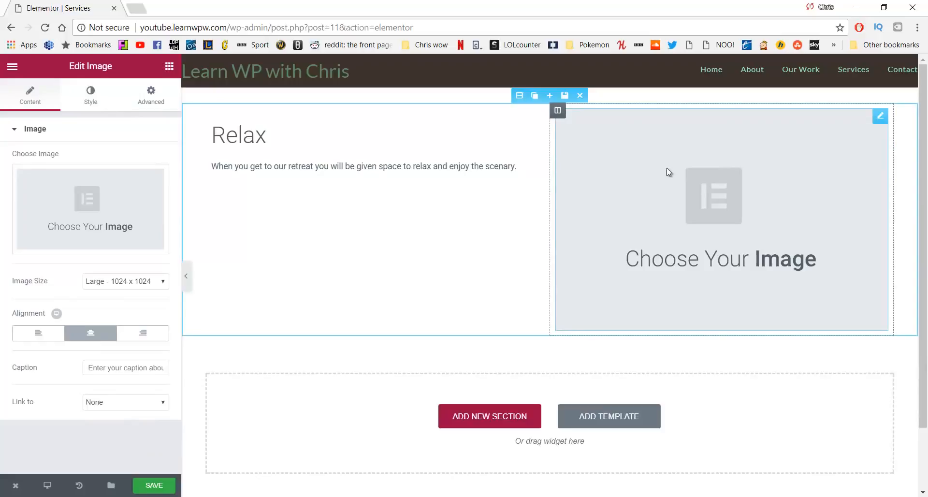
click(96, 206)
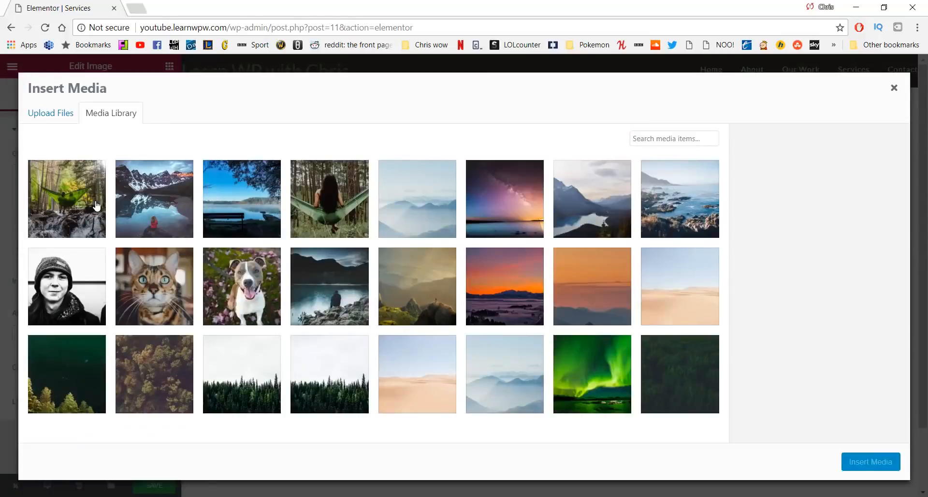
click(358, 198)
click(853, 471)
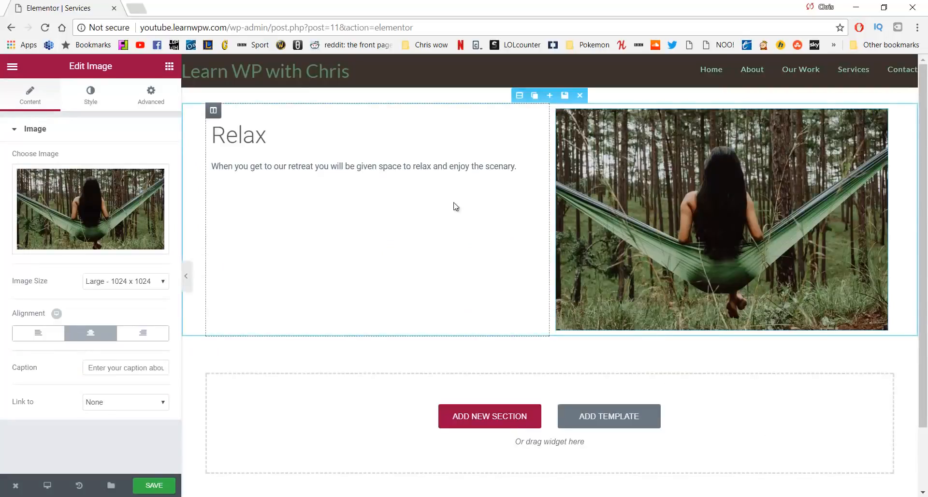
Duplicate the Relax section and move the copy's image column to the left
click(534, 100)
scroll(552, 211, down, 3)
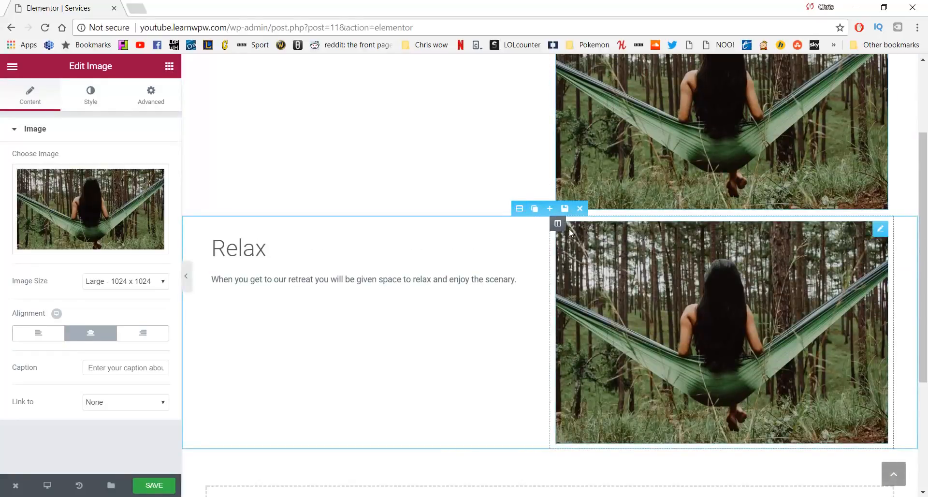
mouse_move(560, 223)
drag(560, 224, 320, 238)
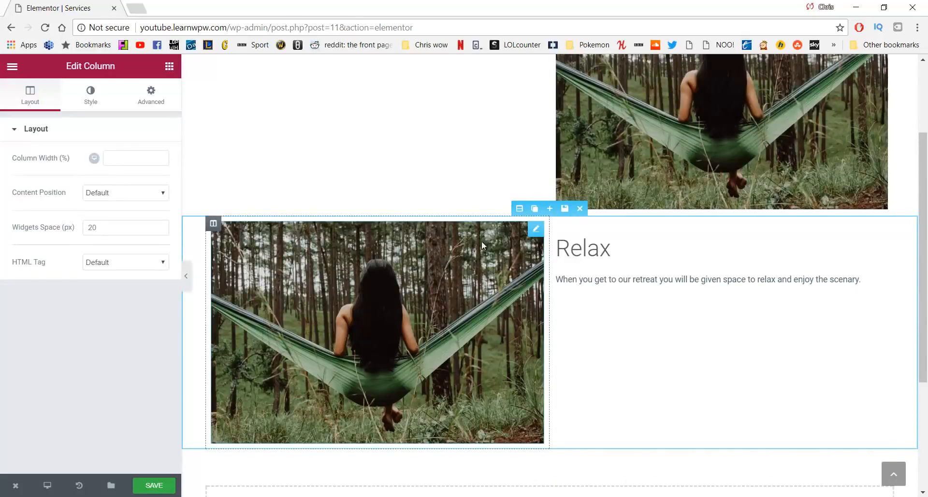
Retitle the duplicated section's heading to 'Begin'
click(619, 251)
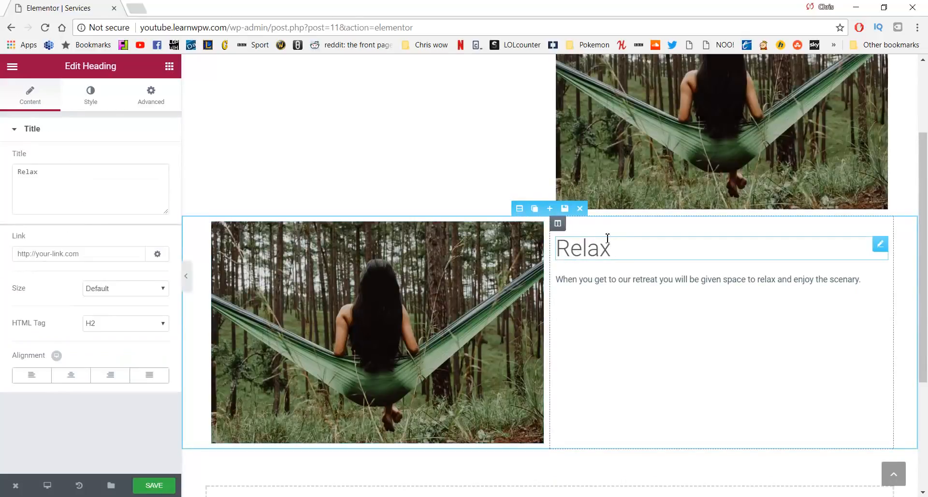
key(BackSpace)
key(BackSpace)
key(BackSpace)
key(BackSpace)
key(BackSpace)
text(Begin)
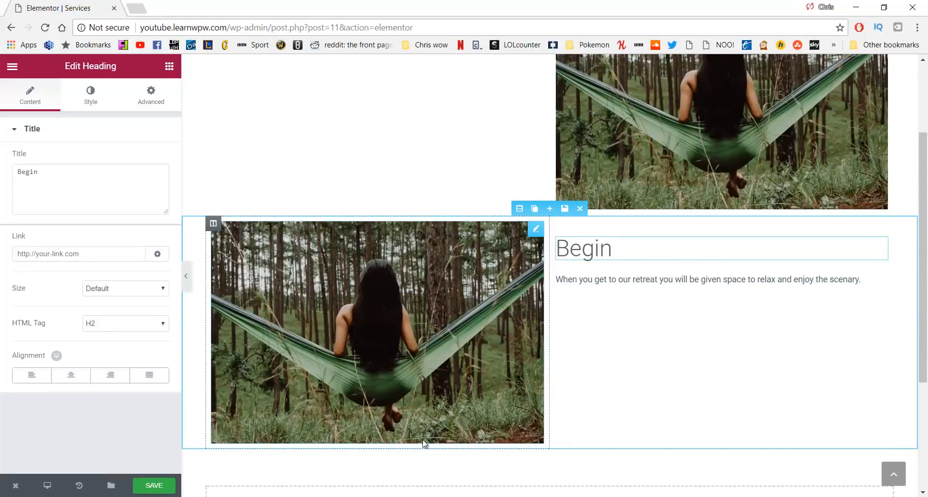
Replace the Begin paragraph with the herbal tea text copied from WordPad
key(alt+Tab)
click(600, 360)
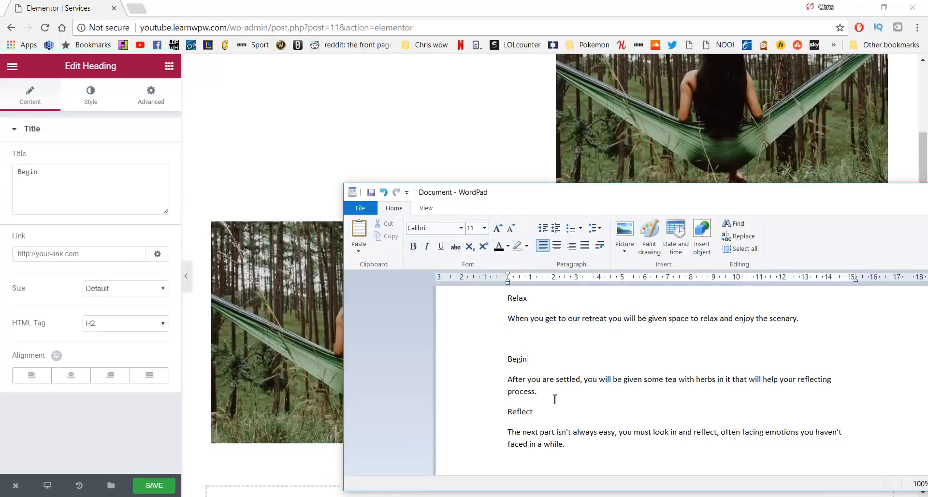
drag(555, 399, 501, 384)
key(ctrl+c)
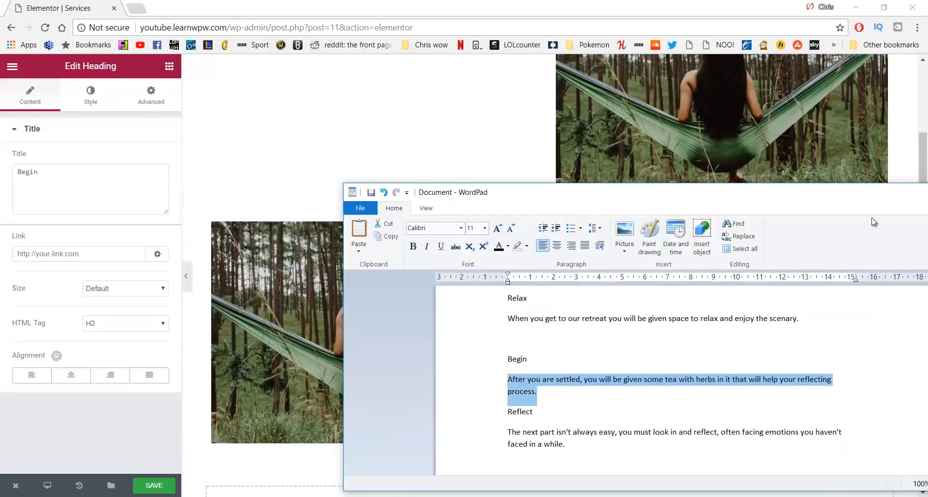
key(alt+Tab)
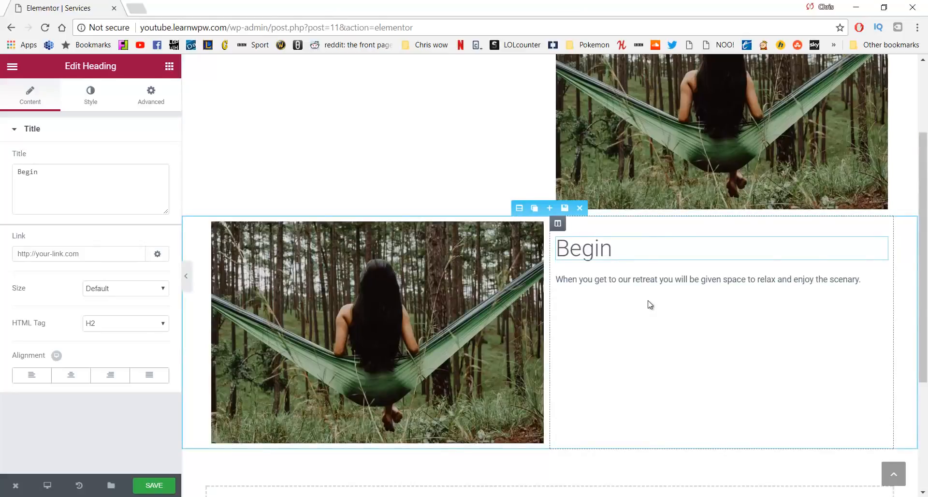
click(653, 286)
key(Return)
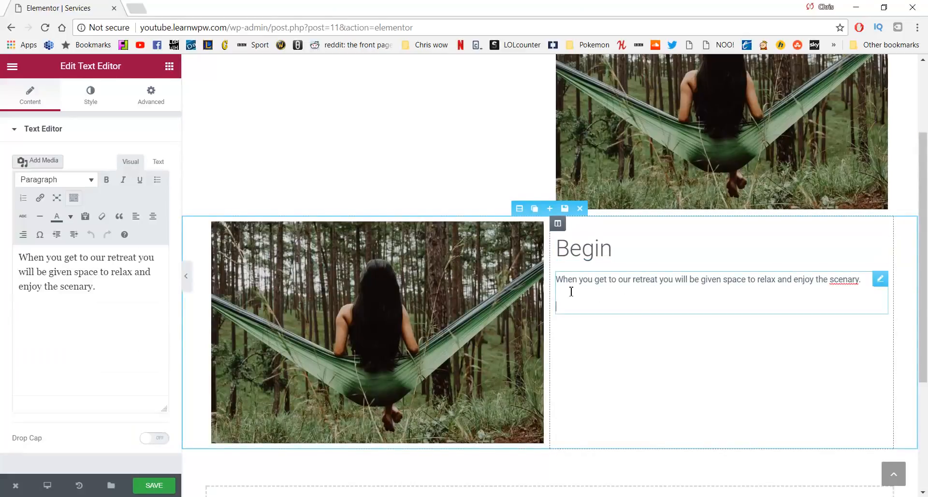
drag(103, 304, 2, 256)
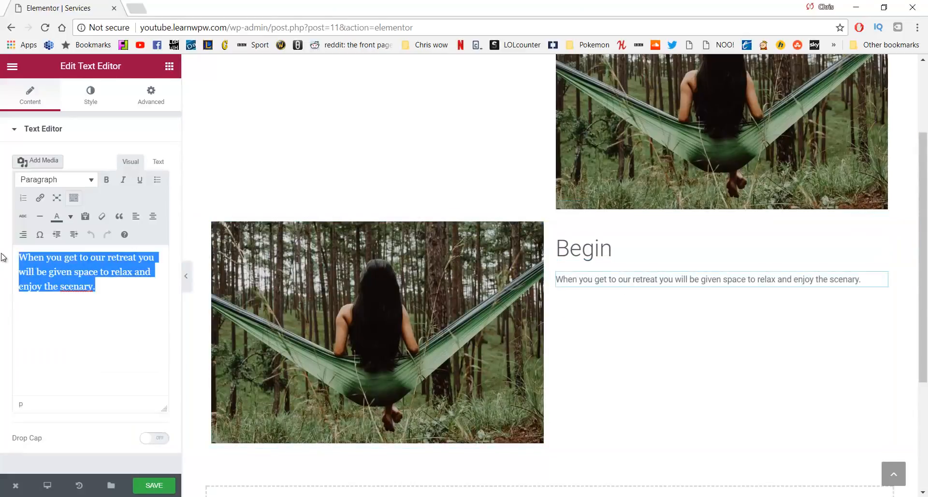
key(ctrl+v)
scroll(489, 257, down, 1)
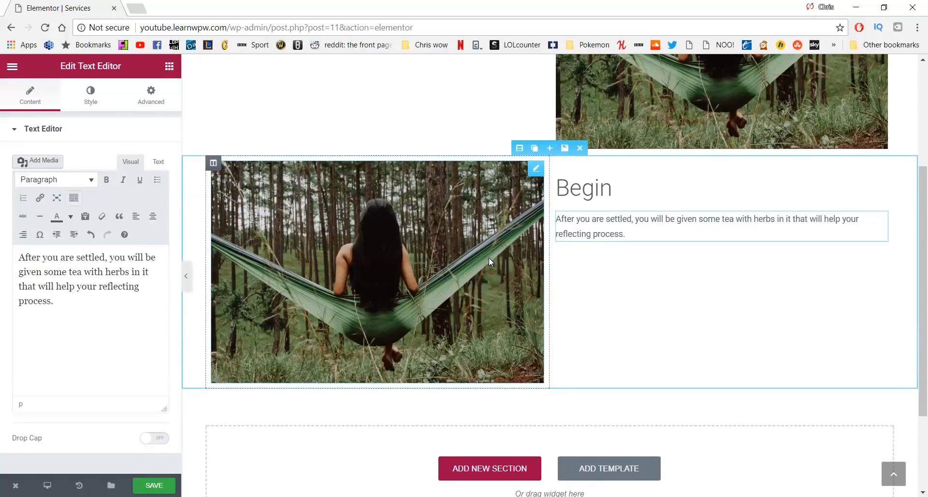
scroll(489, 257, up, 2)
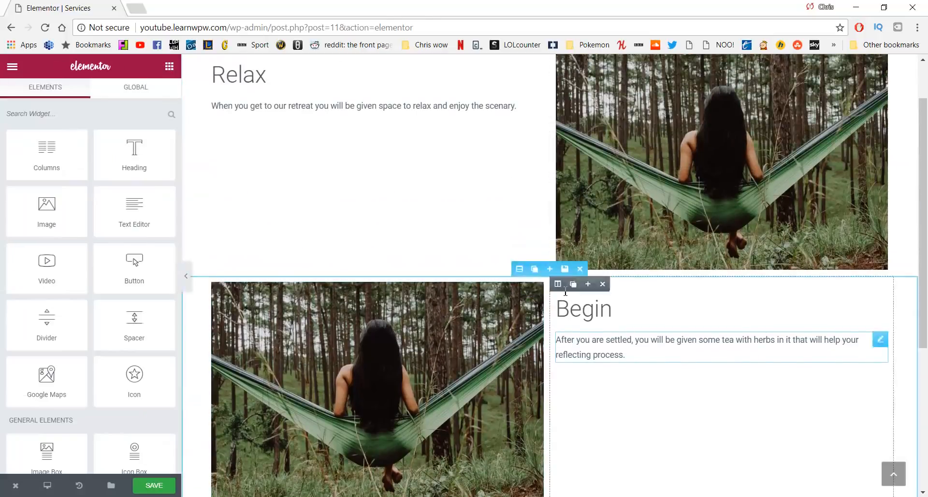
scroll(573, 271, down, 1)
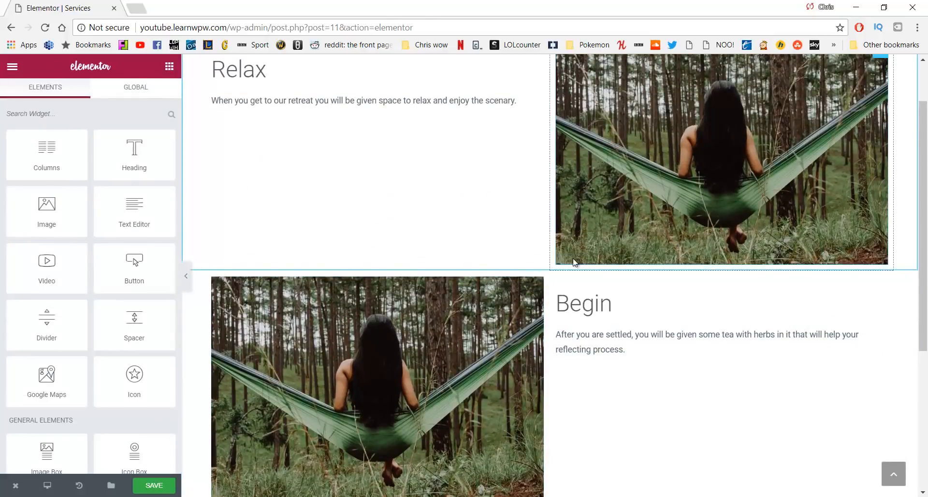
Duplicate the Relax section below Begin and retitle it 'Reflect'
scroll(573, 259, up, 2)
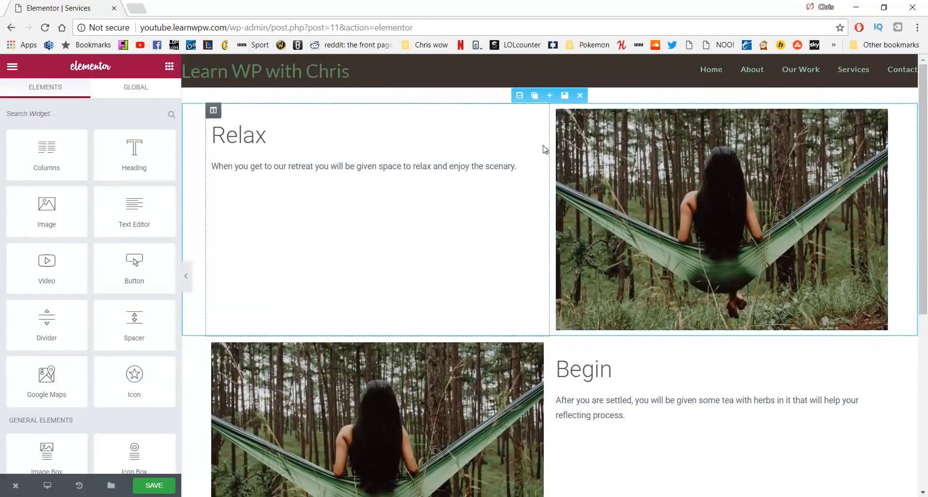
click(535, 97)
scroll(549, 199, down, 3)
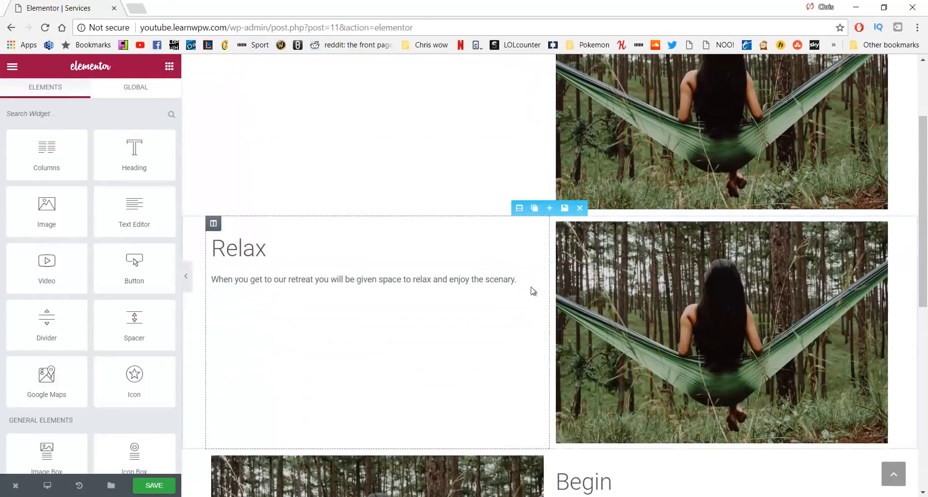
drag(515, 210, 510, 286)
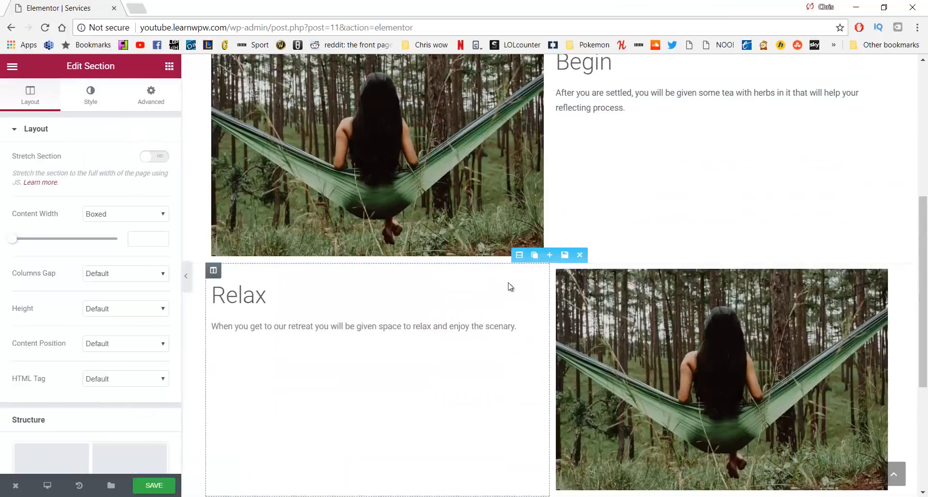
click(294, 303)
key(BackSpace)
key(BackSpace)
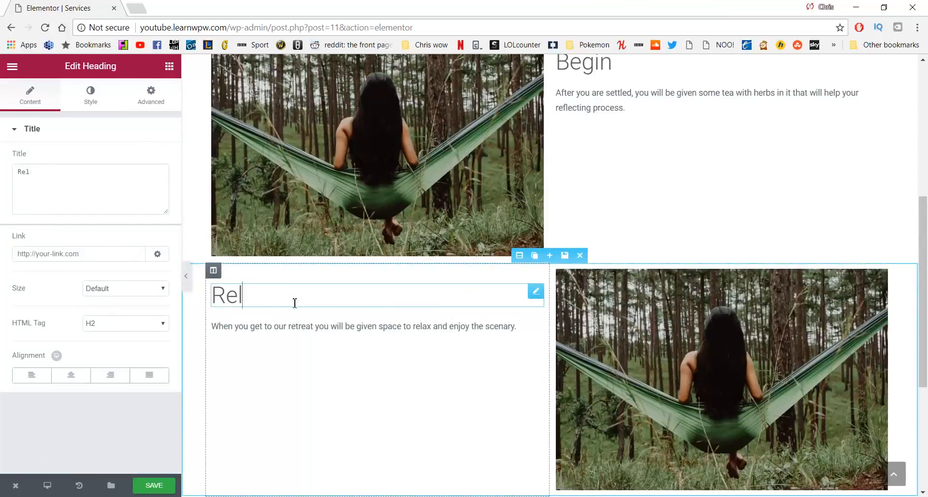
key(BackSpace)
text(fe)
key(BackSpace)
text(lect)
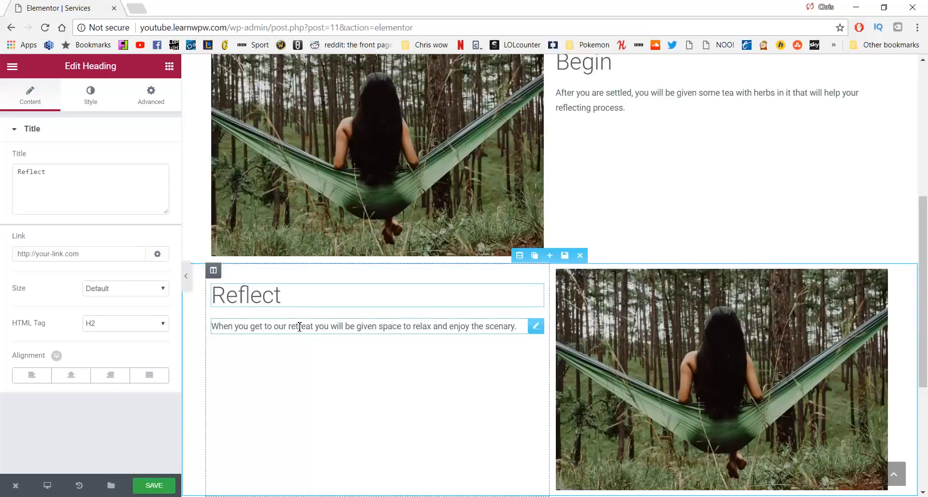
Replace the Reflect paragraph with the looking-in-and-reflecting text copied from WordPad
key(alt+Tab)
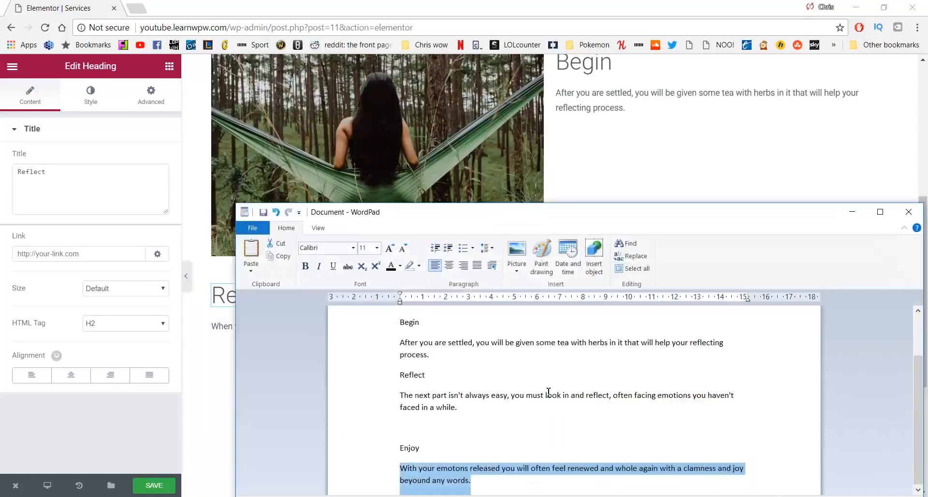
drag(460, 409, 392, 396)
key(ctrl+c)
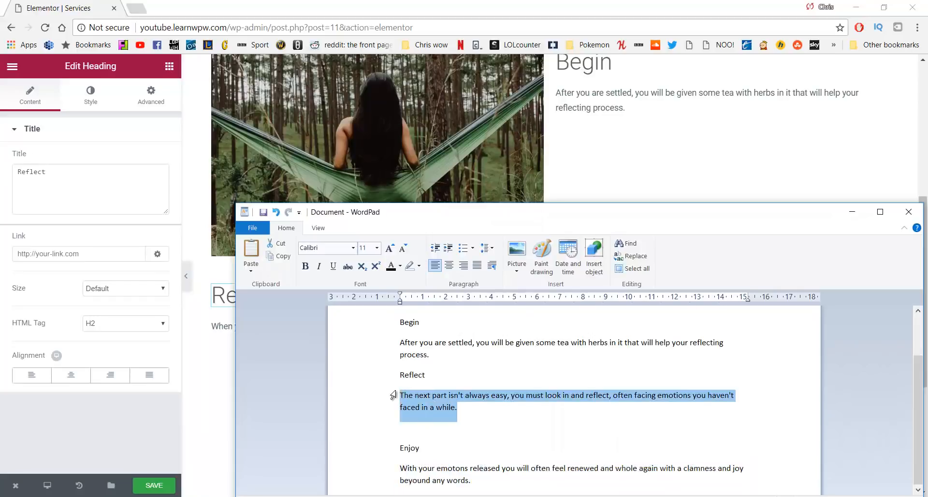
click(222, 327)
click(91, 262)
key(ctrl+a)
key(ctrl+v)
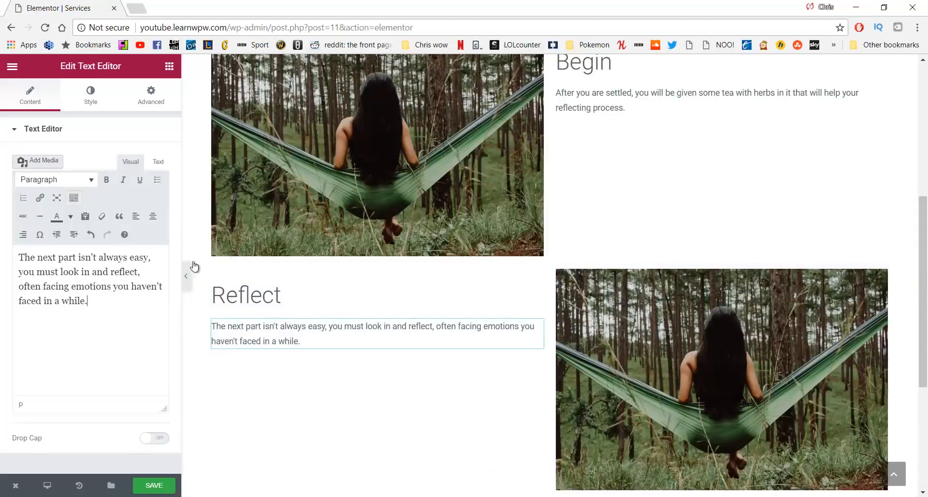
Duplicate the Begin section, move it to the bottom, and retitle it 'Enjoy'
scroll(535, 213, up, 4)
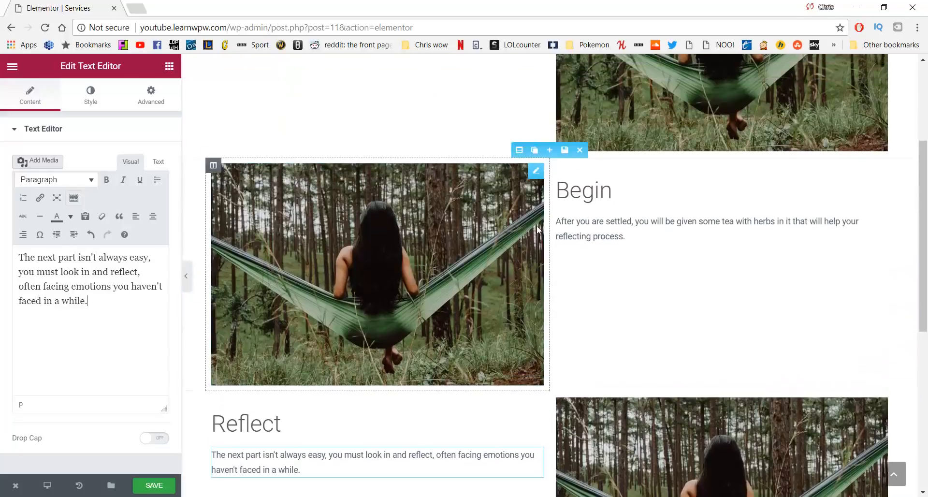
click(534, 204)
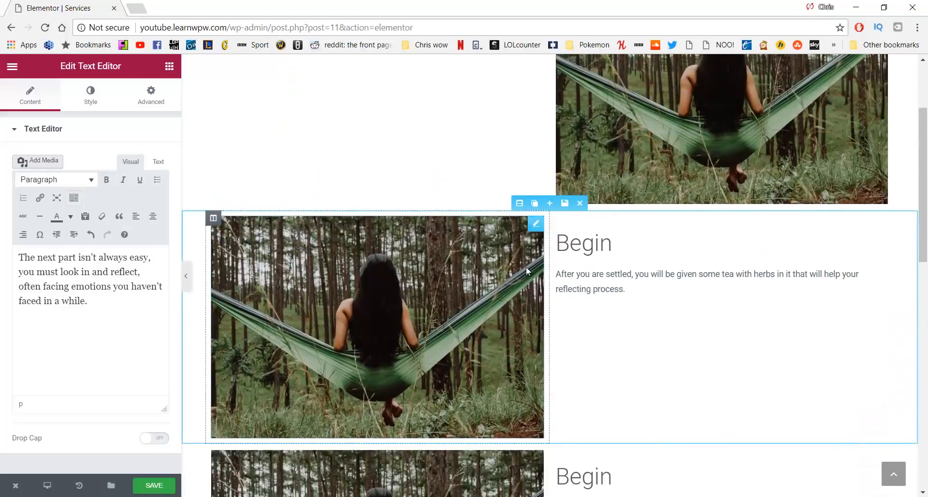
scroll(524, 266, down, 5)
drag(521, 194, 526, 278)
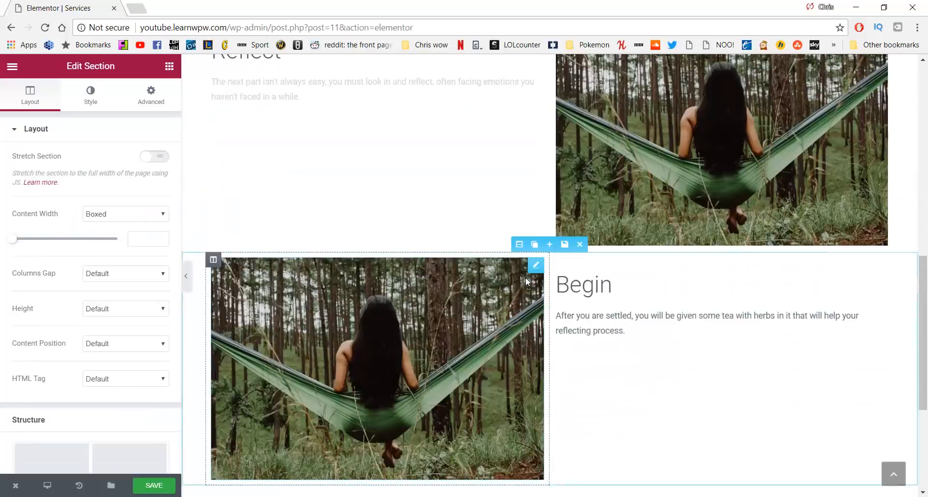
click(611, 281)
drag(616, 282, 557, 290)
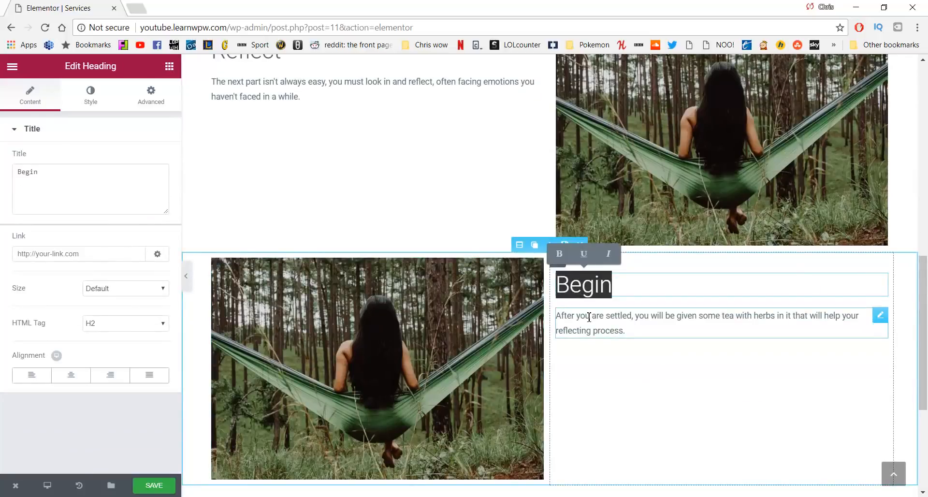
text(Enjoy)
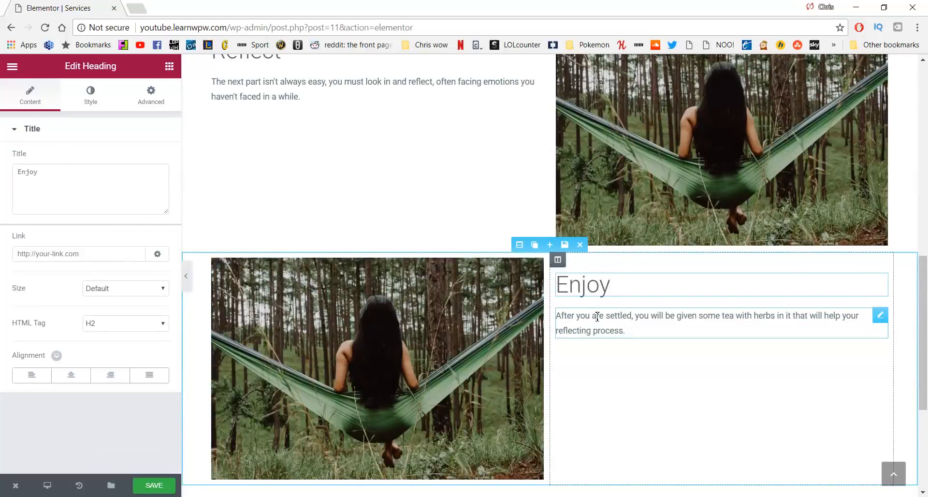
Paste the Enjoy paragraph as plain text and correct 'emotons' and 'clamness'
key(alt+Tab)
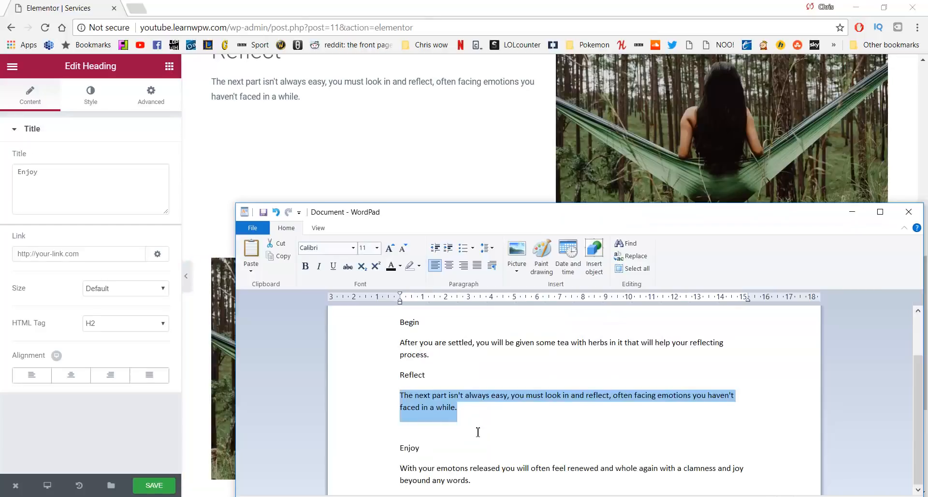
drag(472, 481, 401, 468)
key(ctrl+c)
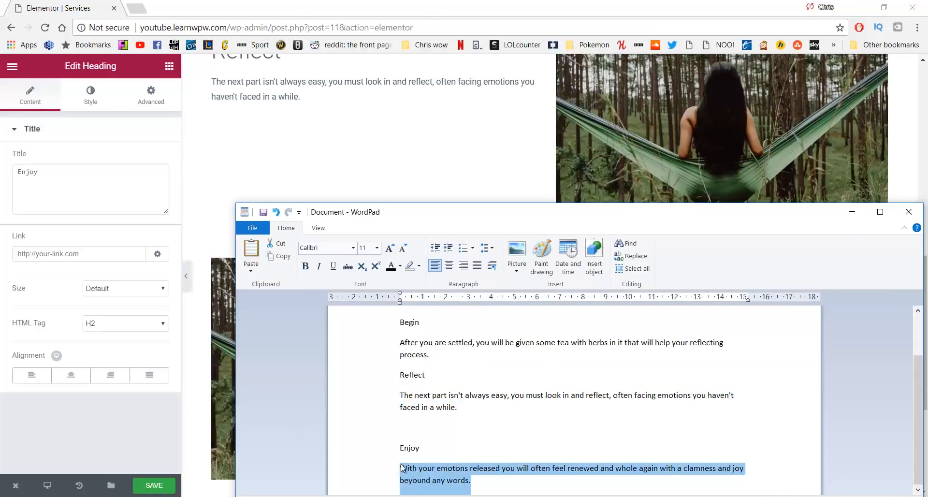
click(82, 185)
click(590, 324)
click(84, 219)
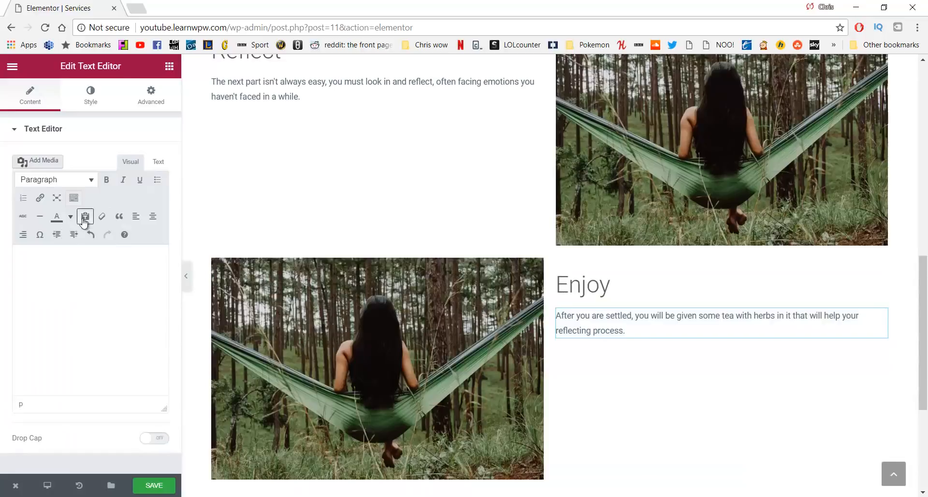
click(83, 283)
key(ctrl+v)
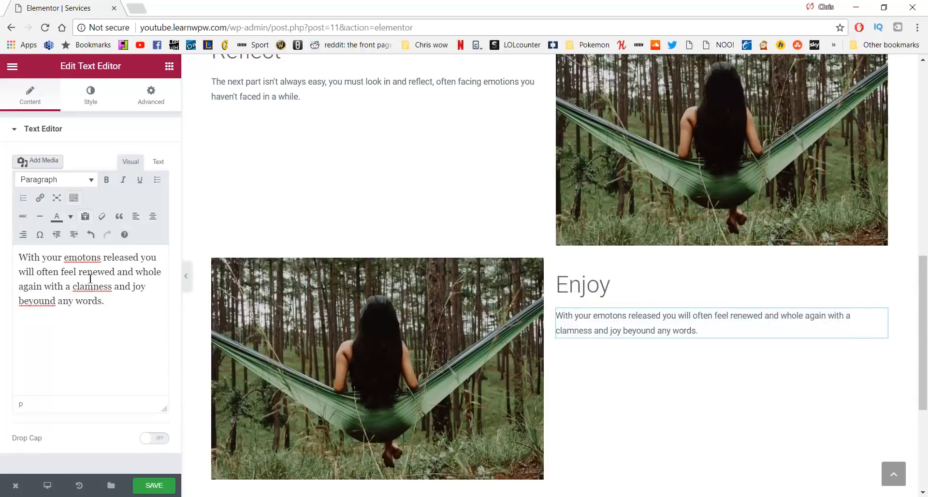
click(85, 257)
text(i)
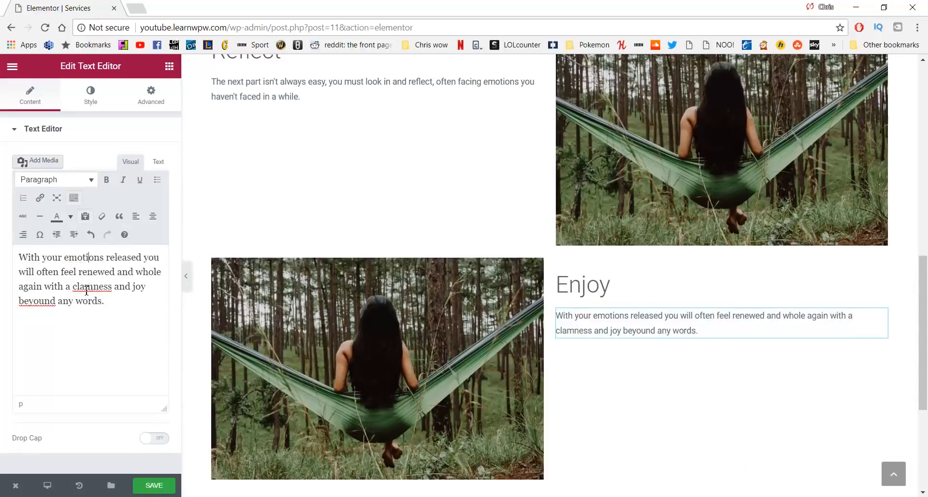
key(BackSpace)
key(BackSpace)
text(al)
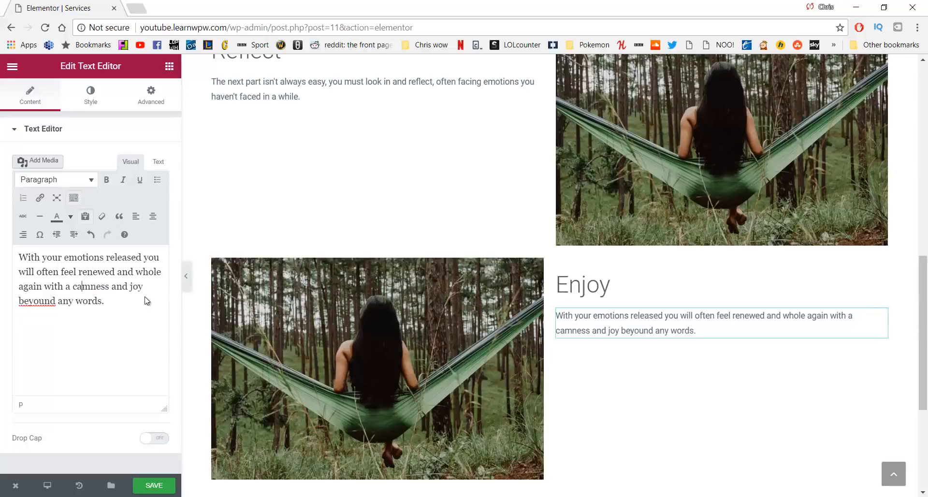
scroll(305, 243, up, 7)
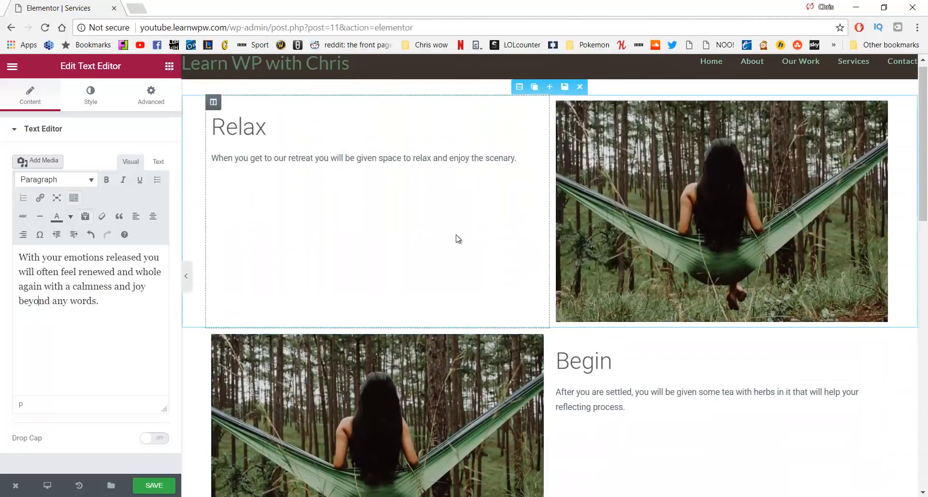
Replace the Begin row's image with the lakeside bench photo relax2
scroll(458, 240, down, 3)
click(397, 262)
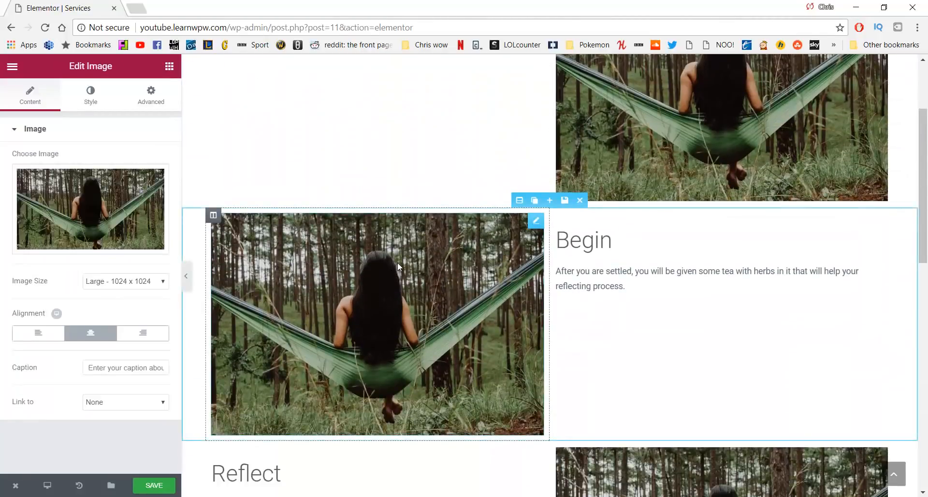
click(92, 209)
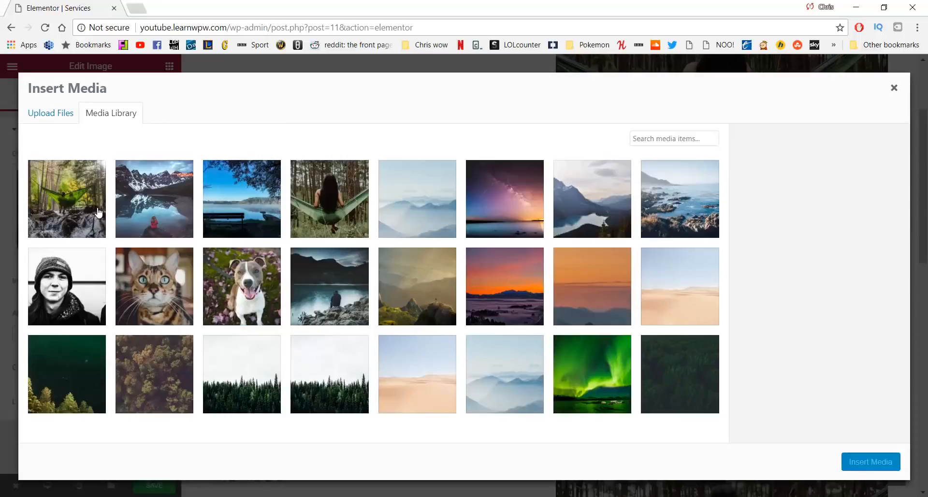
click(261, 200)
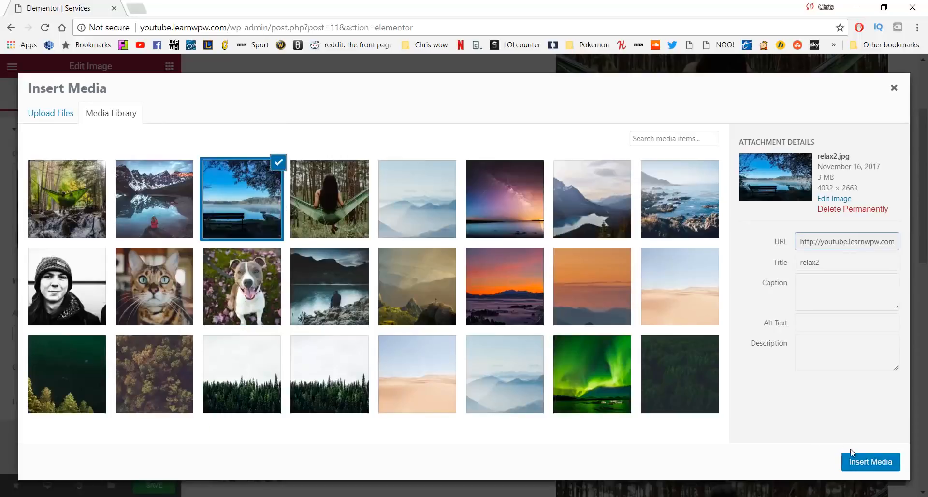
click(872, 459)
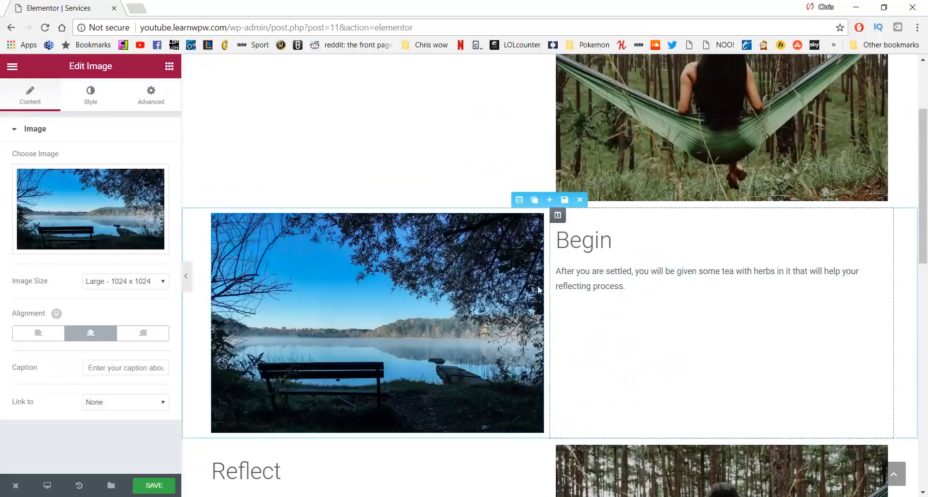
Replace the Reflect row's image with the mountain lake photo reflect.jpg
scroll(648, 162, up, 2)
scroll(639, 169, down, 3)
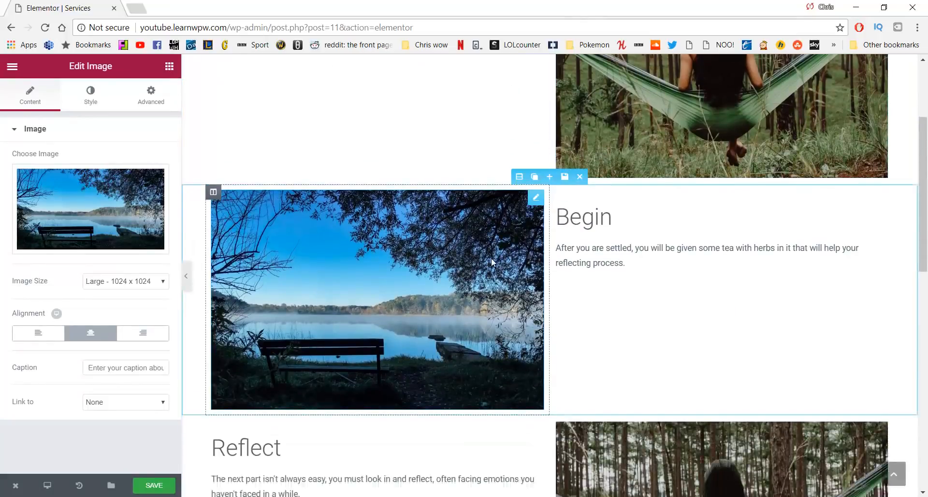
scroll(491, 257, down, 3)
click(688, 305)
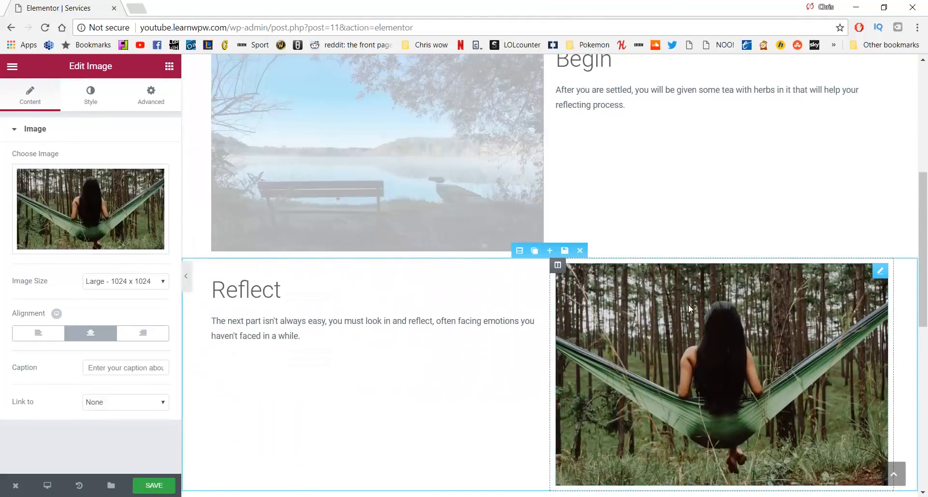
click(98, 221)
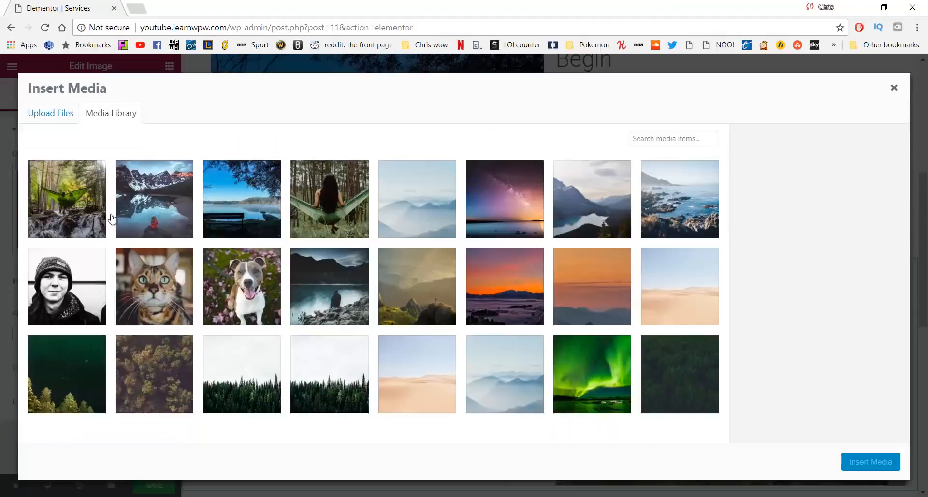
click(189, 211)
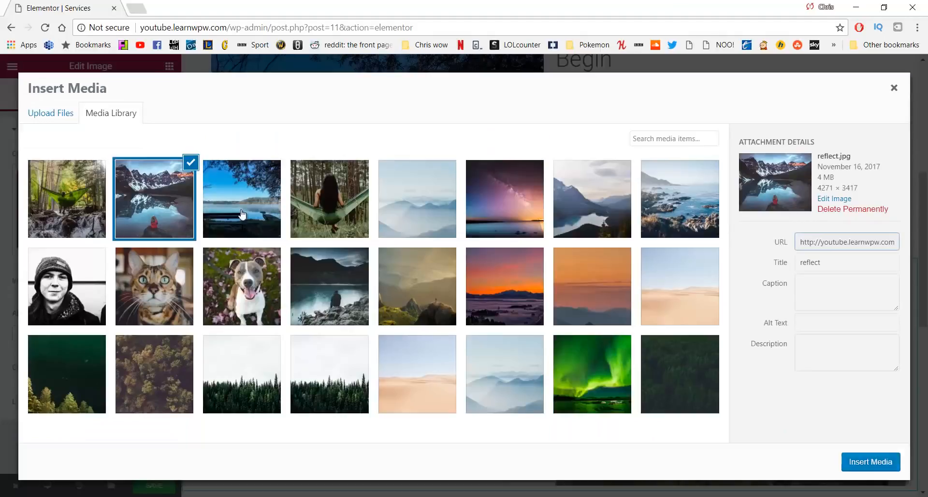
click(871, 462)
Replace the Enjoy row's image with the hammock-over-stream photo enjoy.jpg
scroll(526, 281, down, 3)
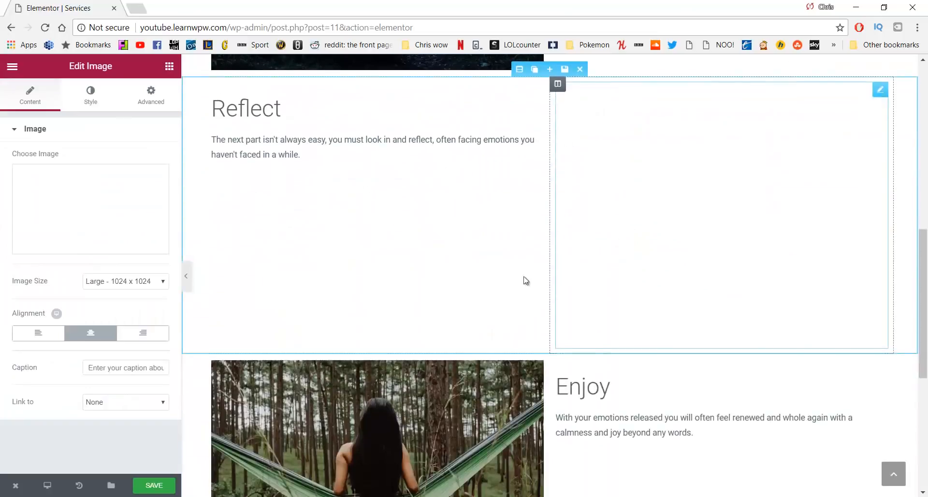
scroll(526, 281, down, 3)
click(387, 261)
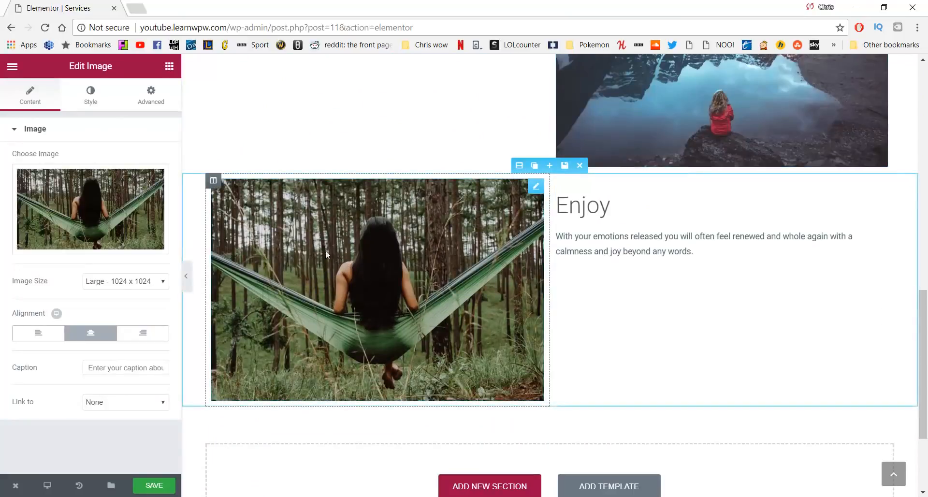
click(92, 215)
click(75, 207)
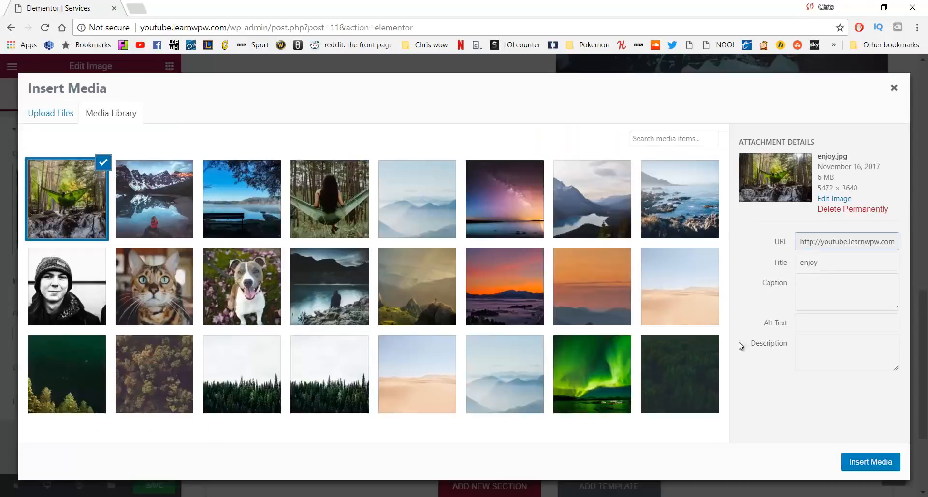
click(868, 461)
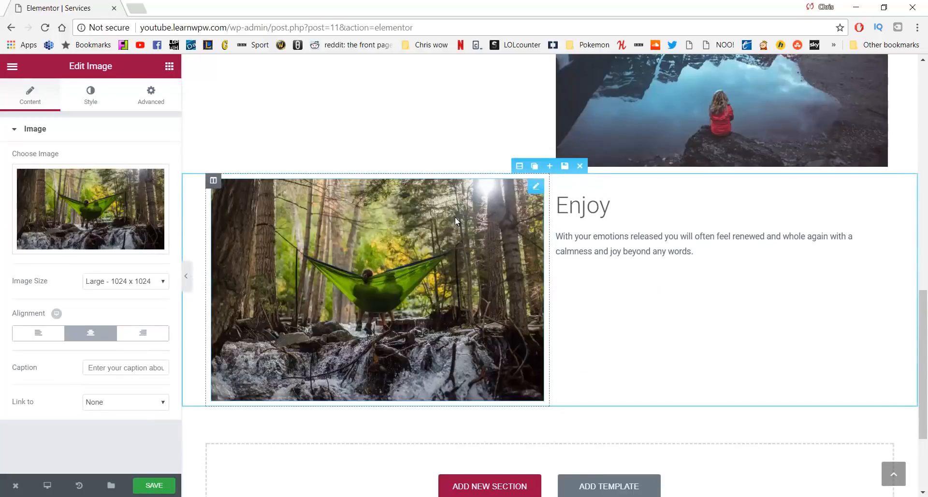
scroll(451, 223, up, 15)
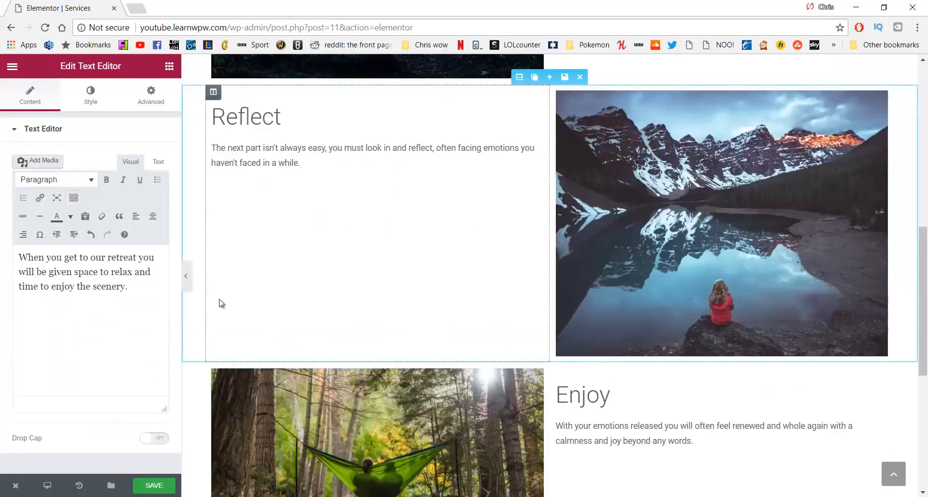
Save the Services page and scroll its live version through the Relax, Begin, Reflect and Enjoy rows
click(159, 483)
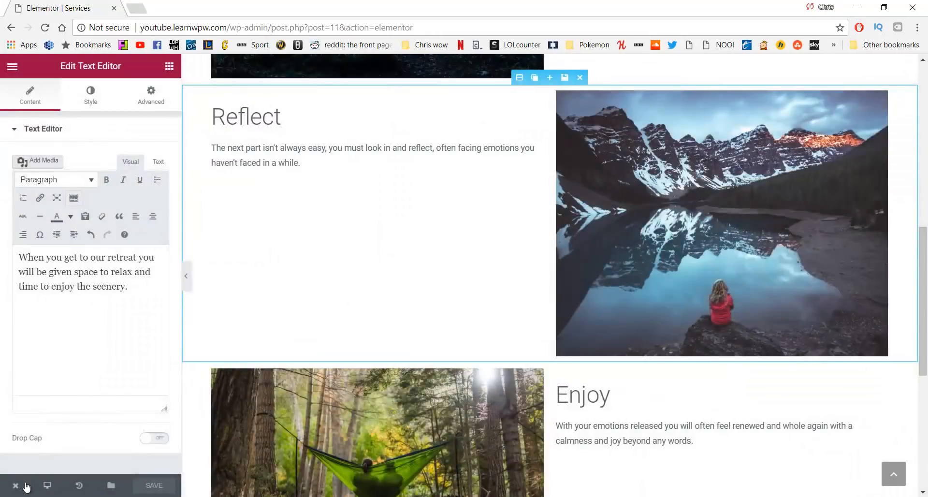
mouse_move(18, 486)
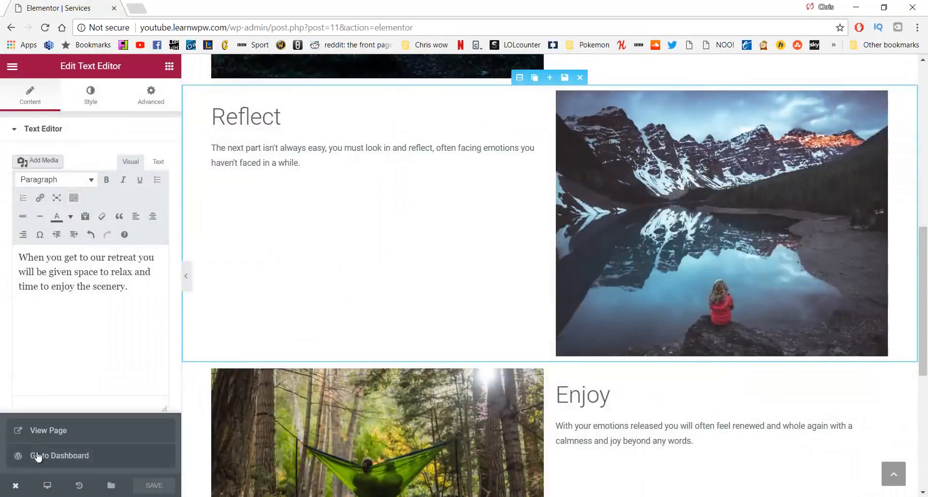
click(49, 435)
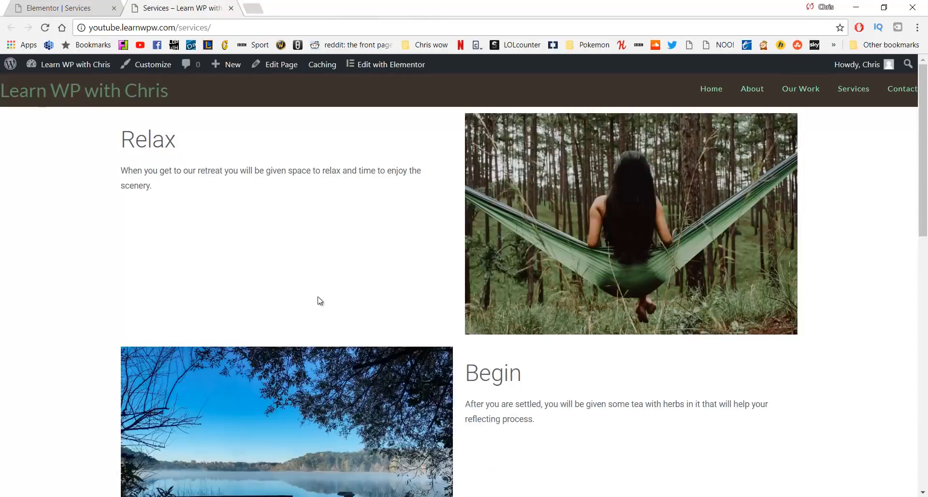
scroll(318, 299, down, 10)
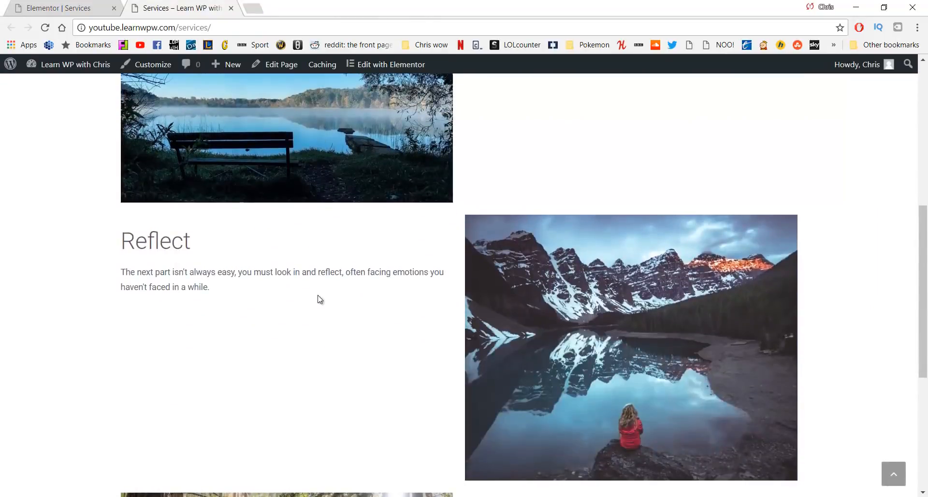
scroll(318, 300, down, 2)
scroll(317, 295, up, 10)
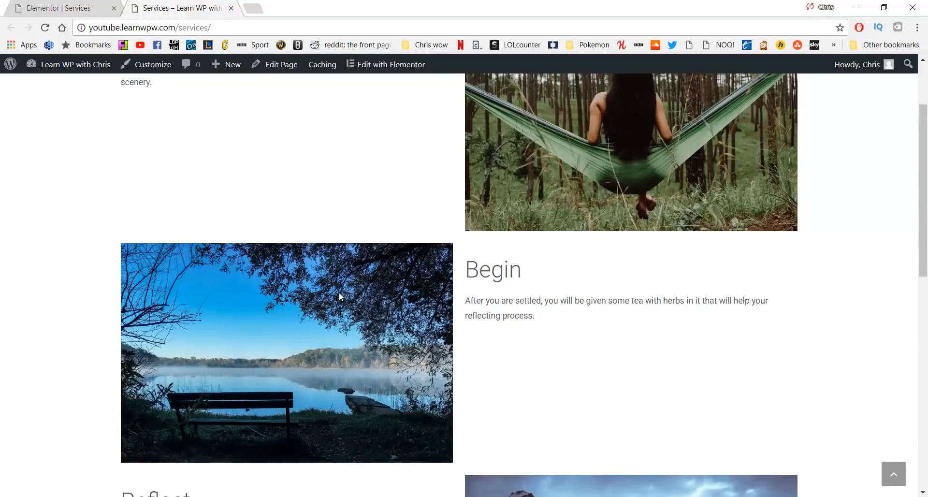
scroll(340, 296, down, 10)
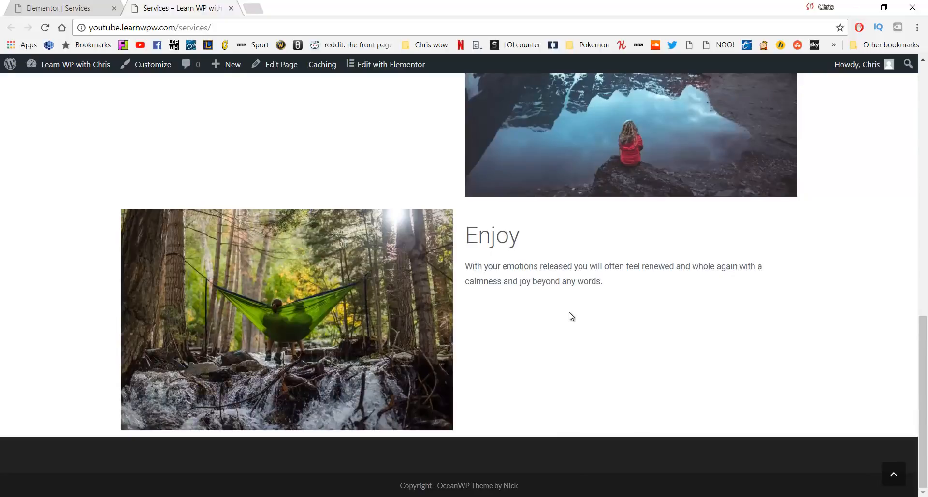
scroll(564, 324, up, 15)
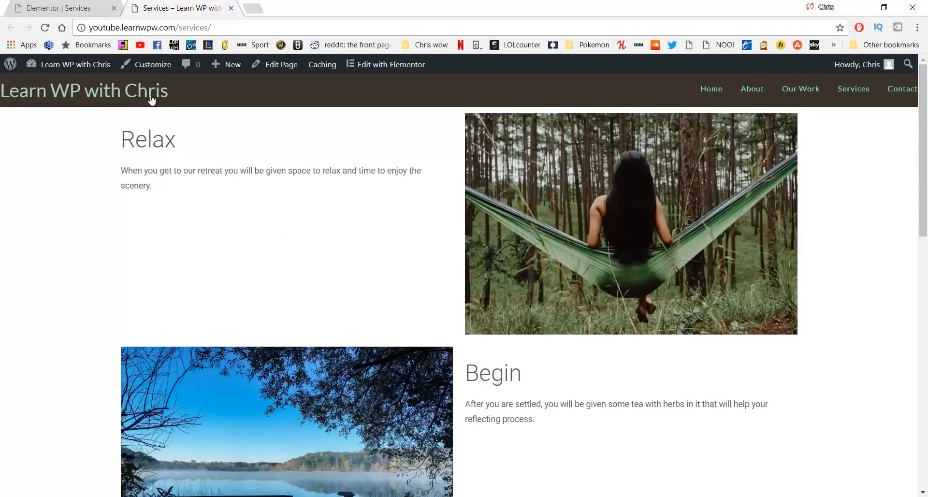
Go to the Home page and scroll down to its two Our work sections
click(149, 96)
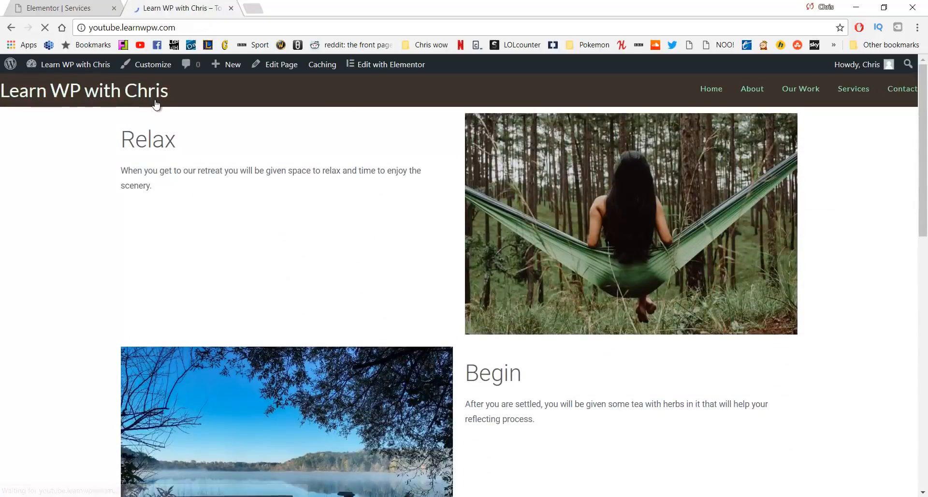
scroll(317, 265, down, 10)
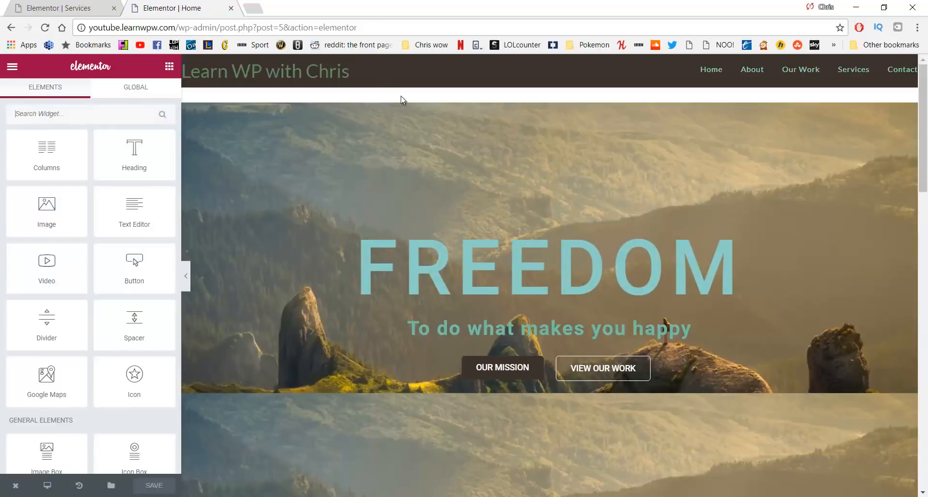
scroll(401, 153, down, 10)
scroll(405, 148, down, 10)
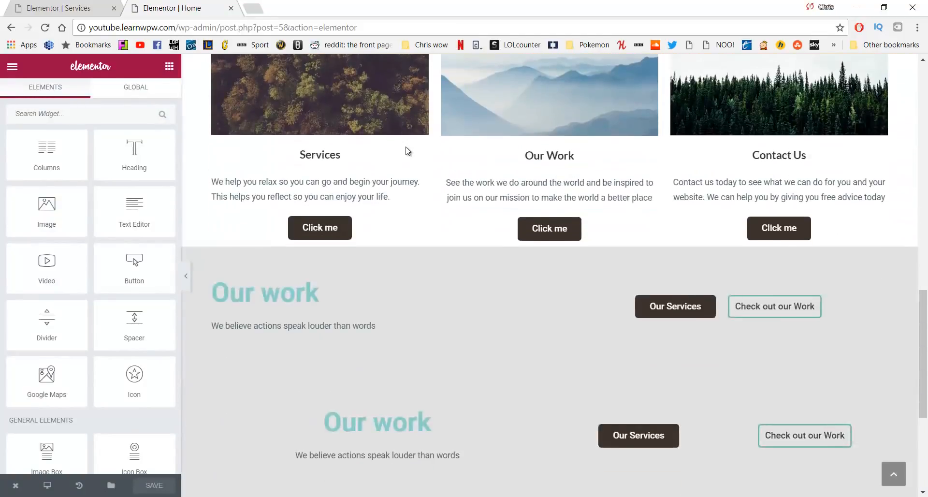
scroll(406, 147, up, 3)
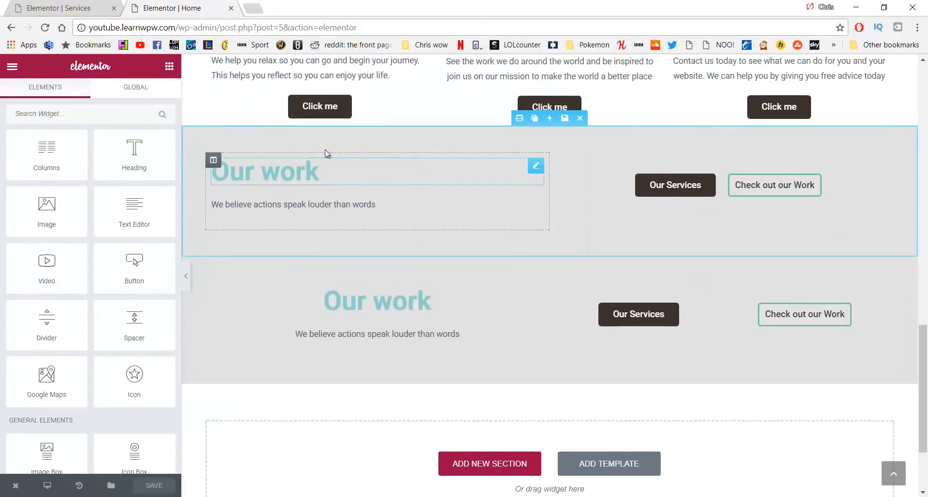
Save the upper Our work section as the template 'Call to Action Bottom'
click(564, 119)
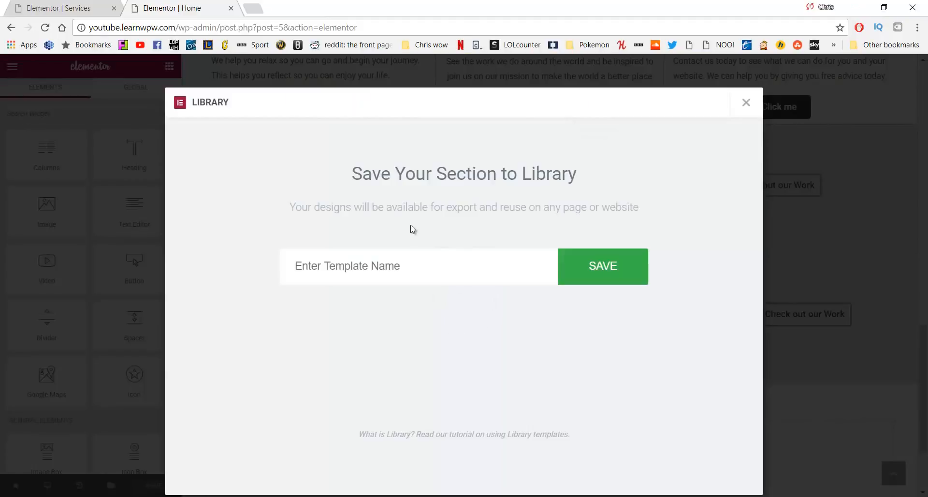
click(432, 265)
text(Call to Action bo)
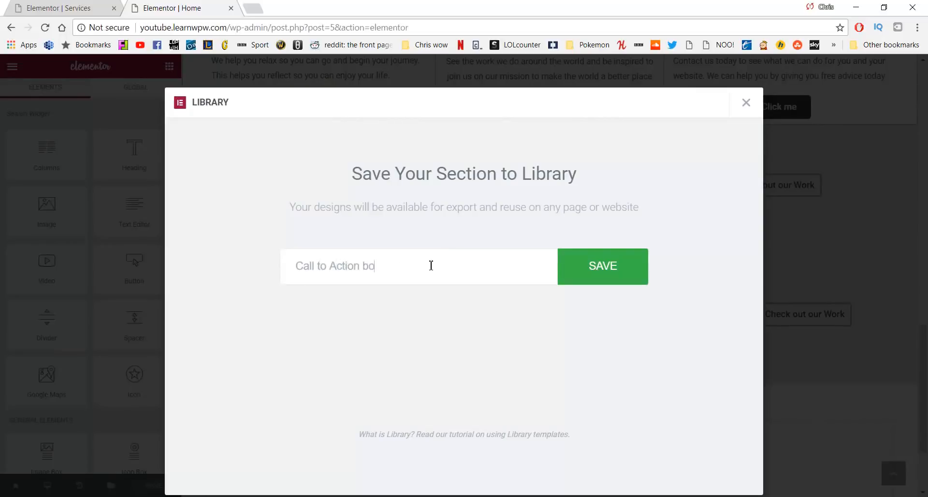
key(BackSpace)
key(BackSpace)
key(BackSpace)
key(BackSpace)
key(BackSpace)
key(BackSpace)
click(629, 260)
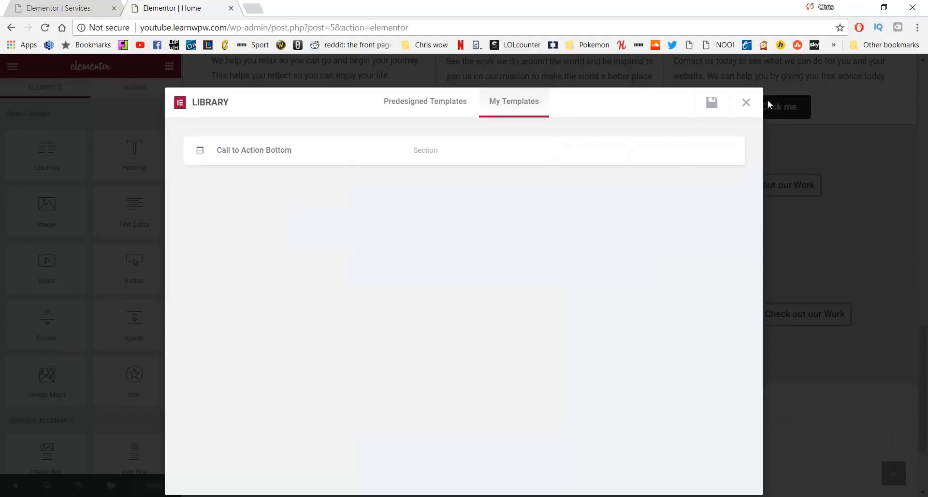
click(745, 104)
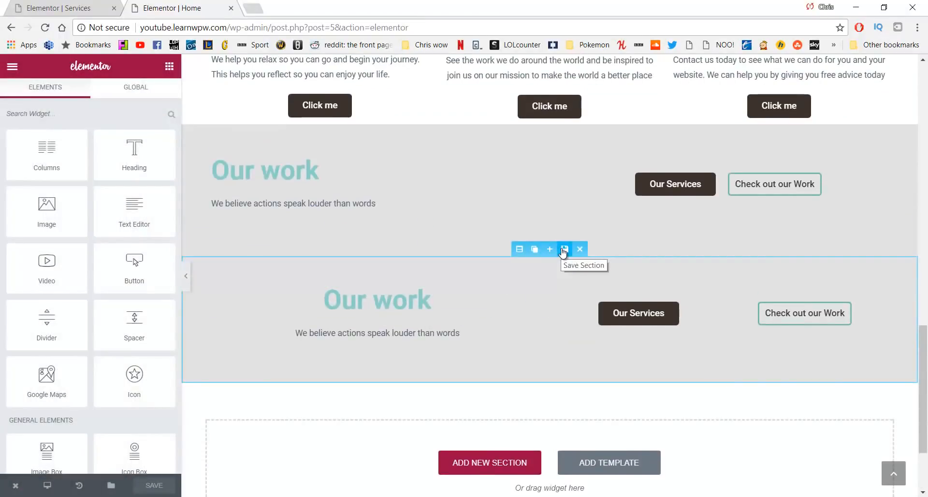
Save the lower Our work section as the template 'Call to Action - Mobile'
click(564, 250)
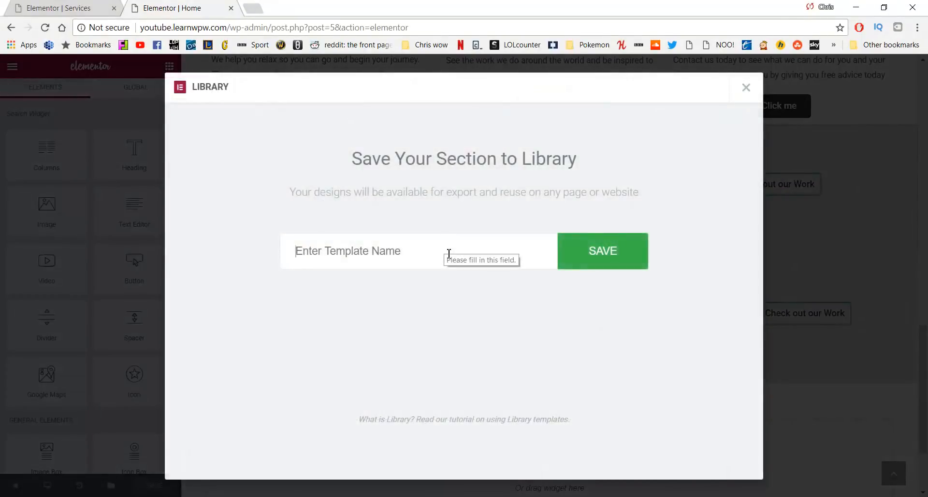
text(Call to Action)
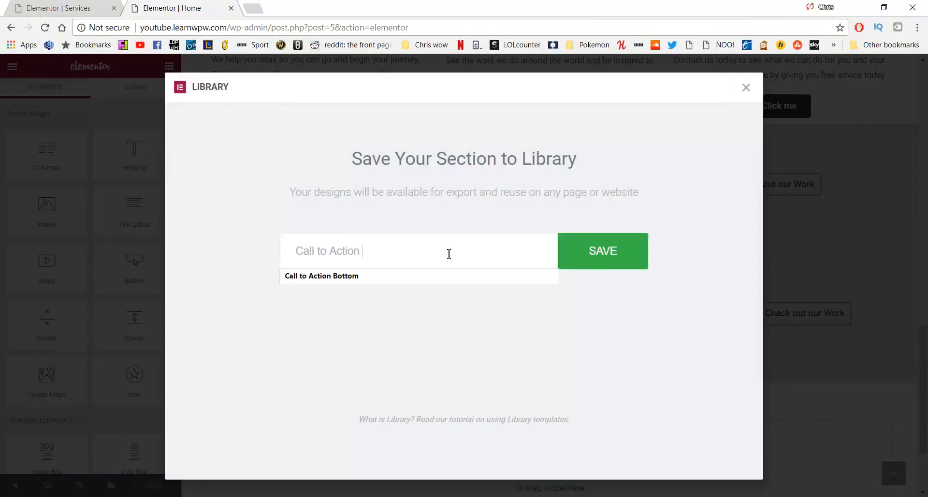
key(Return)
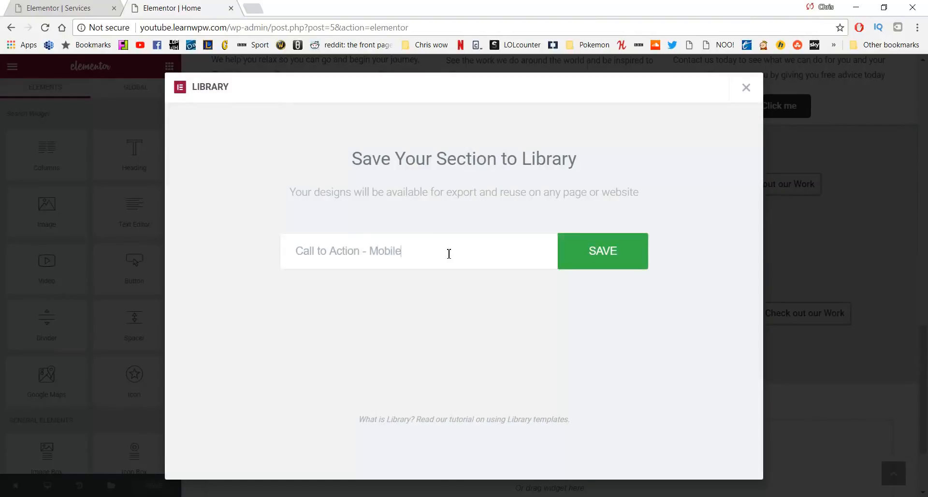
click(622, 259)
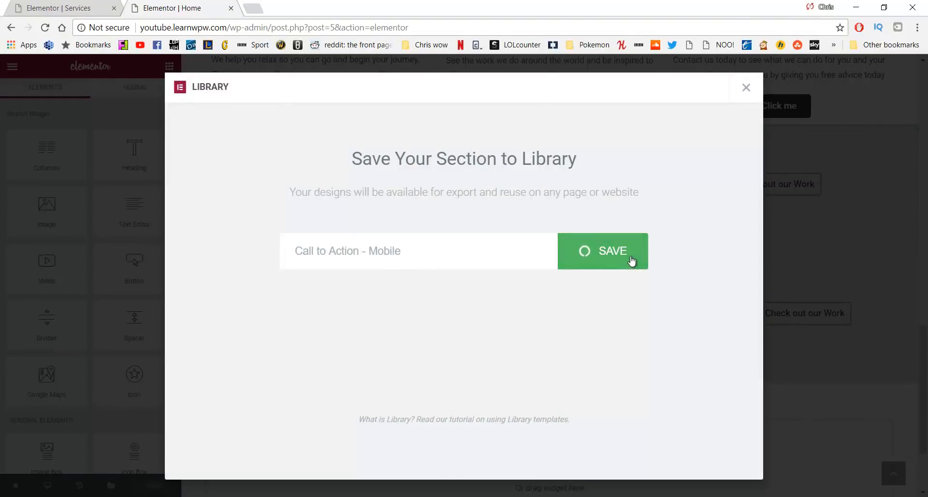
click(748, 88)
scroll(496, 225, up, 10)
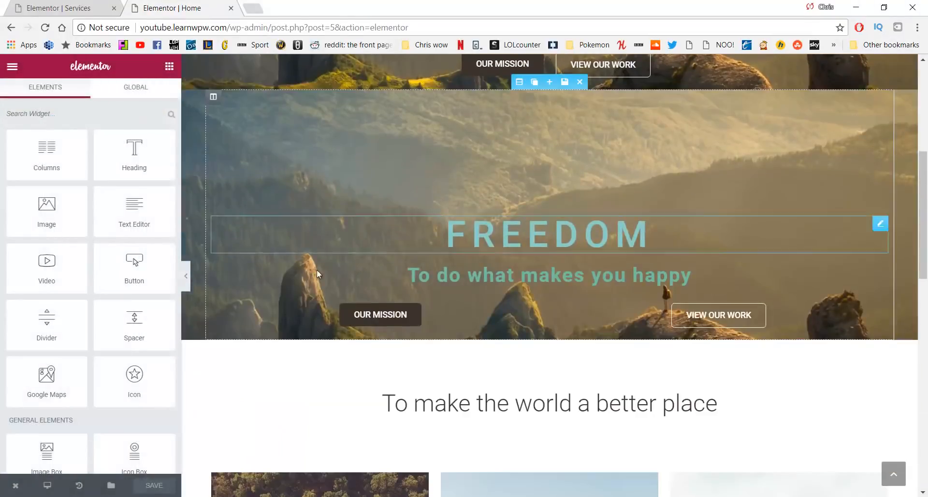
Go from the live Home page to Services, edit it in Elementor, and scroll to the bottom
mouse_move(17, 486)
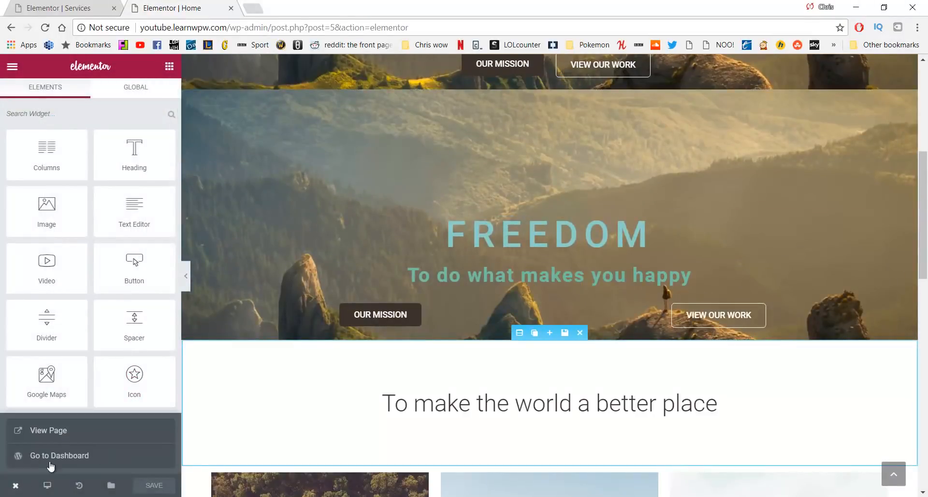
click(57, 432)
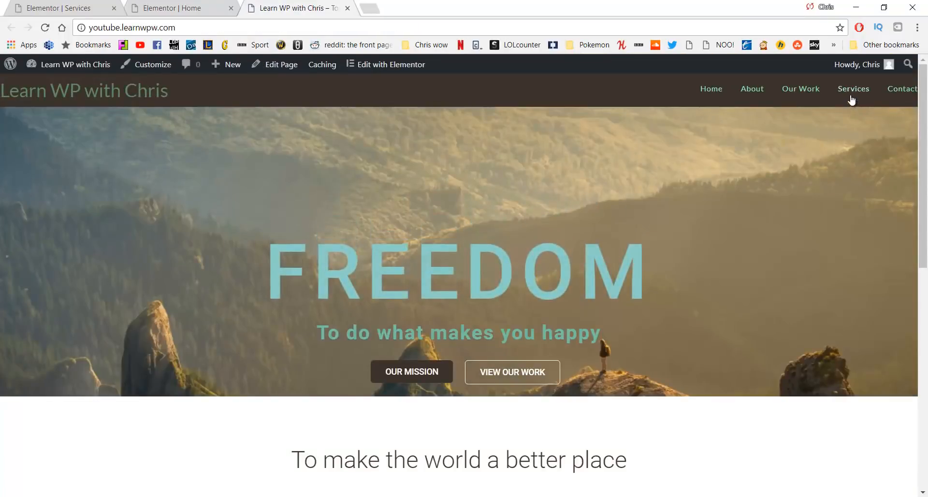
click(852, 92)
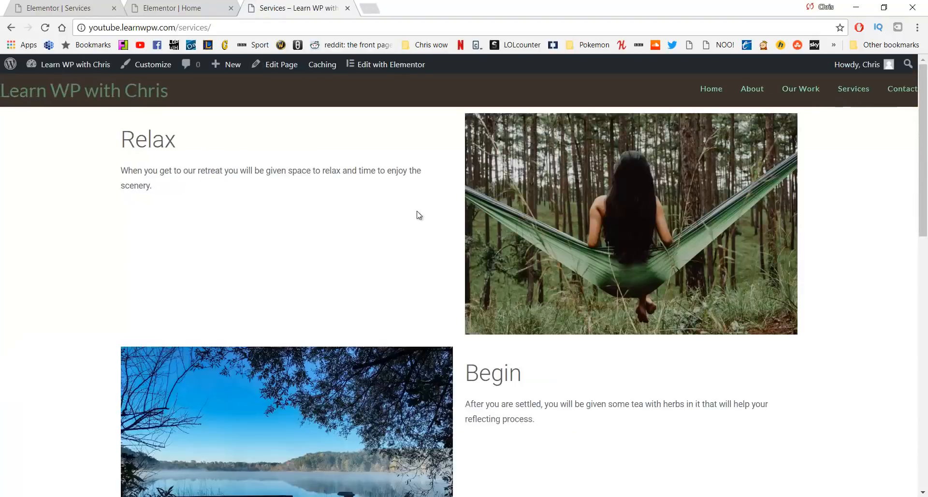
click(387, 70)
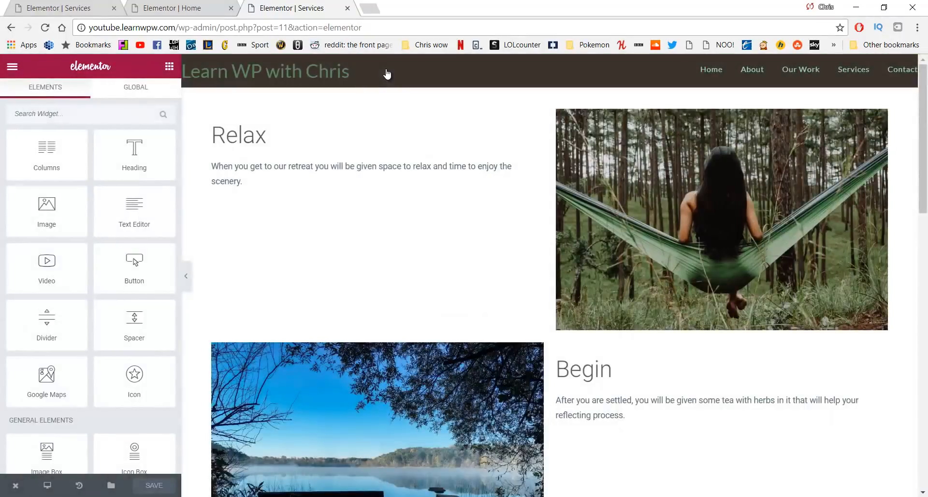
scroll(420, 208, down, 15)
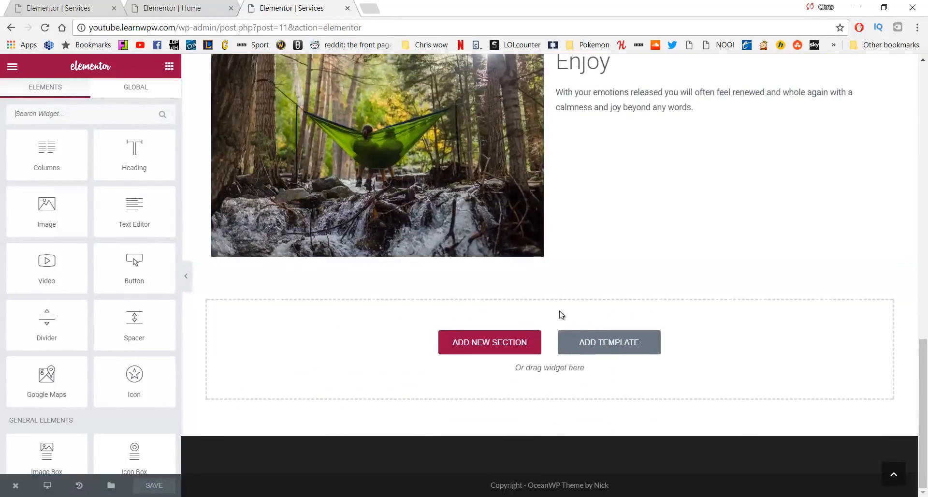
Insert the saved Call to Action Bottom template from My Templates below the Enjoy row
click(573, 344)
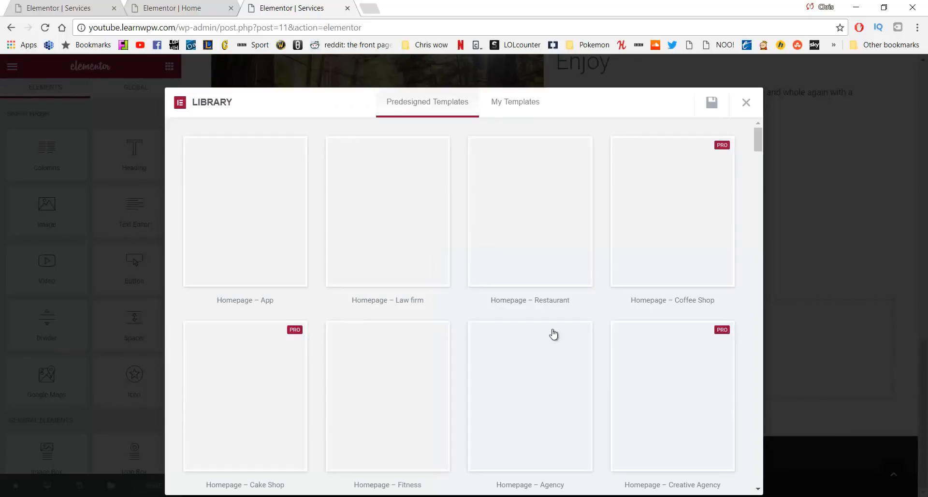
click(521, 108)
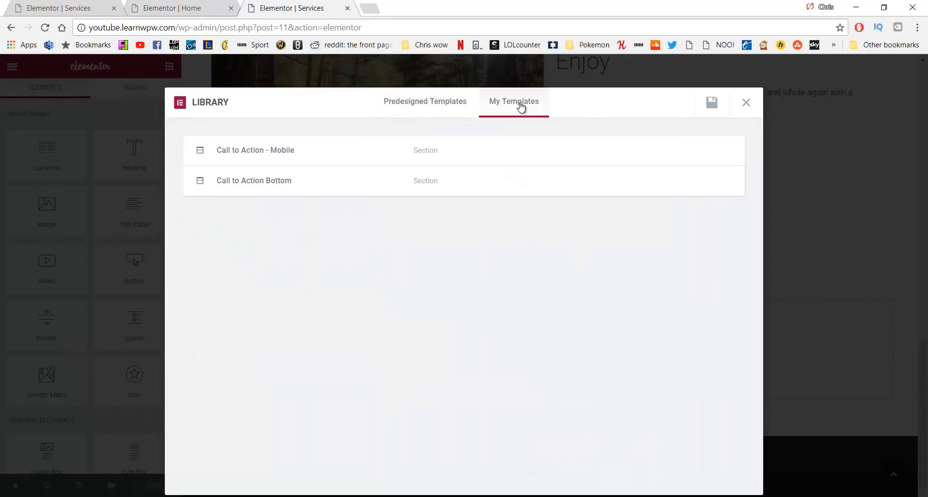
mouse_move(342, 184)
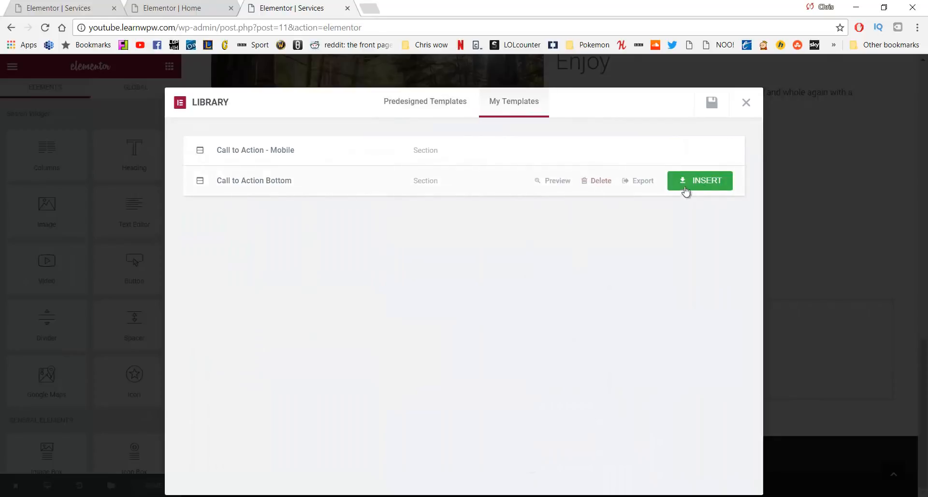
click(709, 184)
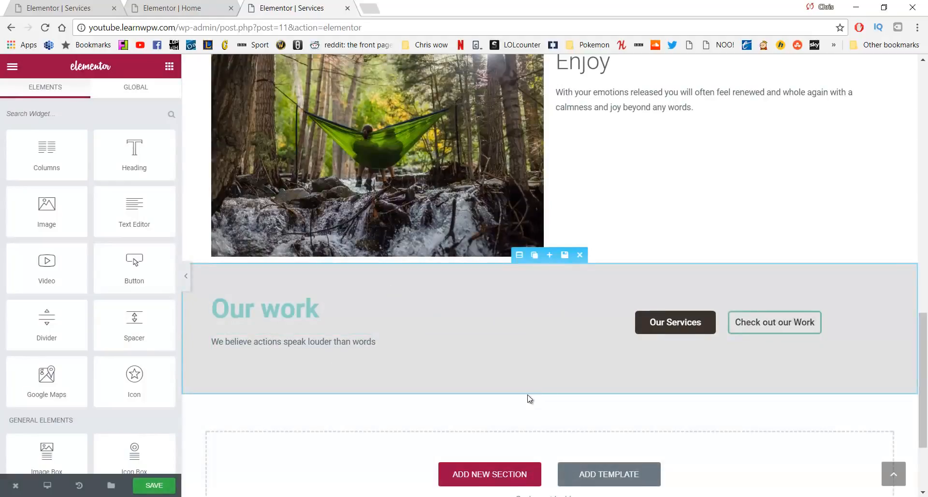
Insert the saved Call to Action - Mobile template at the end of the page
scroll(583, 444, down, 3)
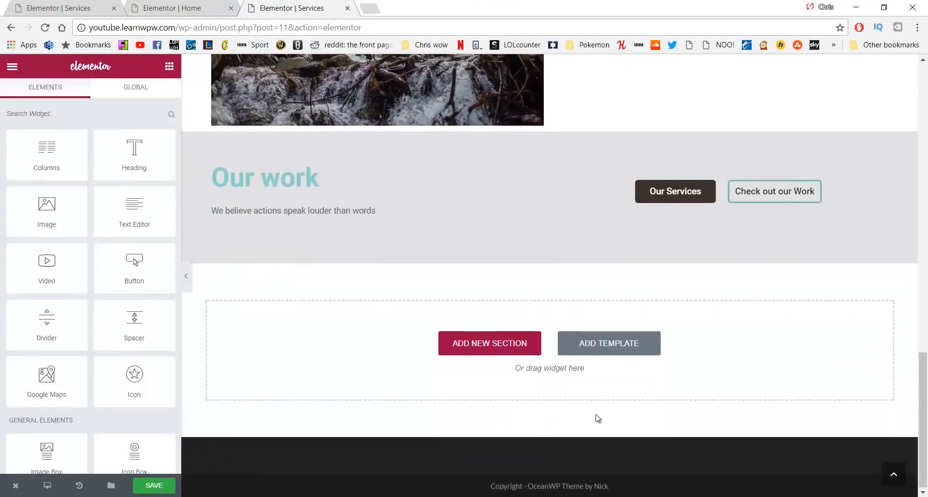
click(602, 338)
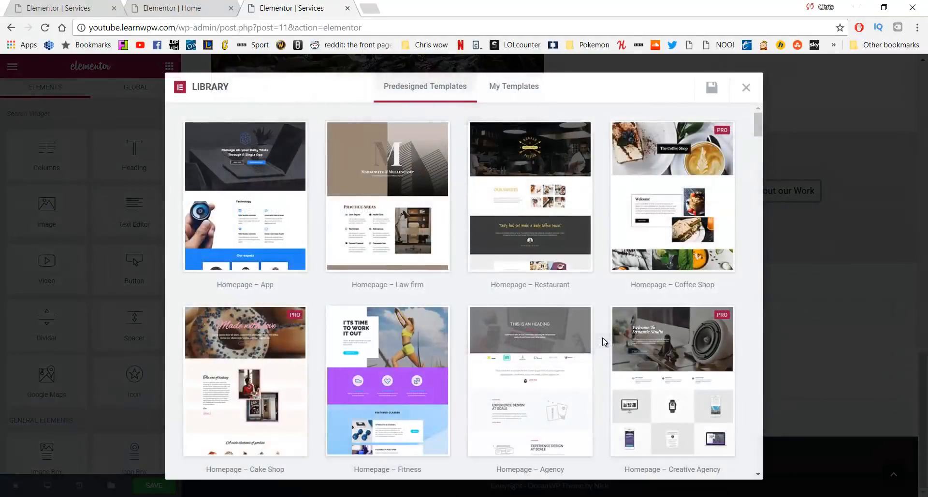
click(512, 87)
mouse_move(312, 140)
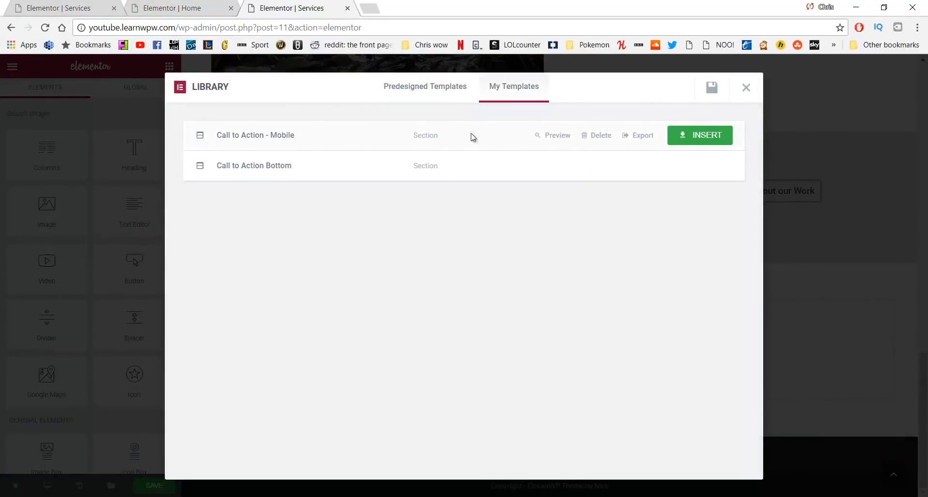
click(712, 135)
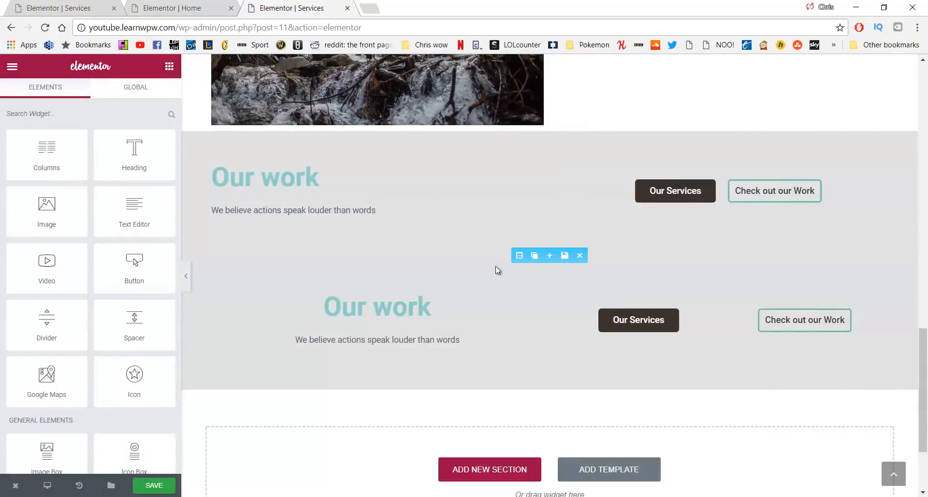
Check the lower Our work section's responsive visibility options and save the Services page
click(519, 255)
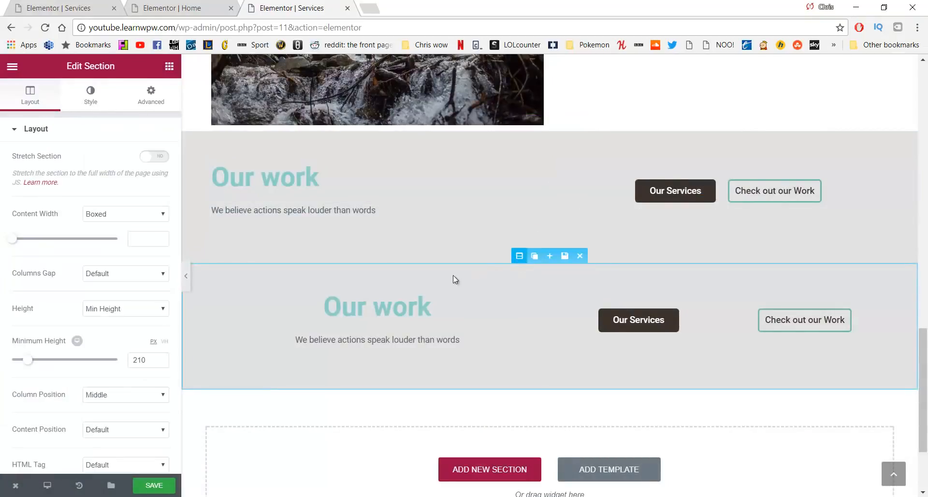
scroll(116, 187, down, 5)
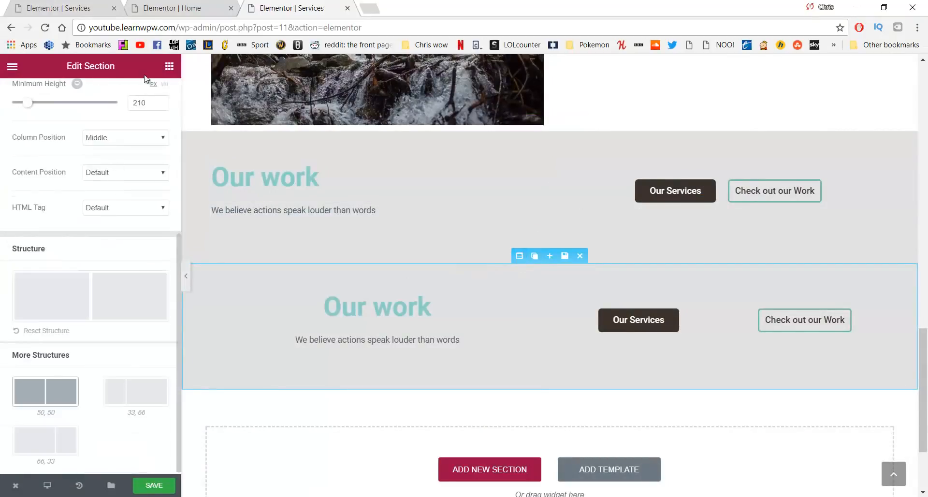
scroll(149, 106, up, 5)
click(150, 92)
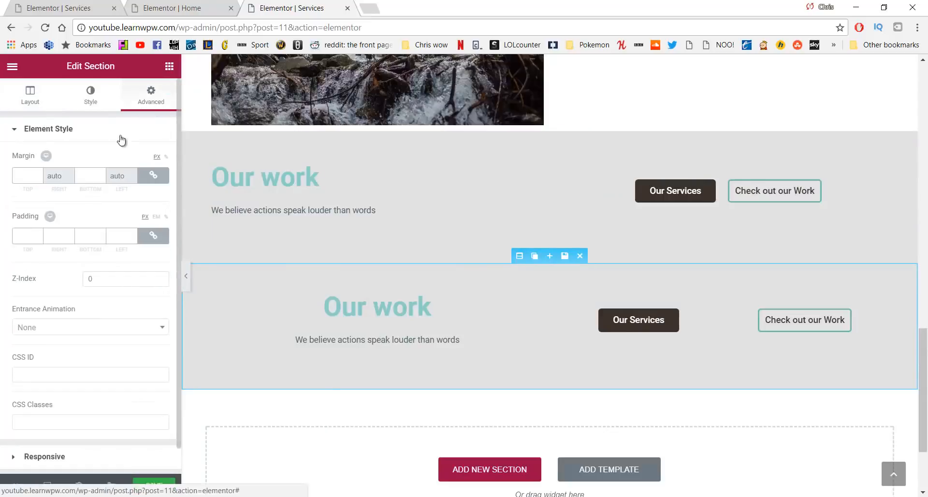
scroll(93, 255, down, 1)
click(89, 436)
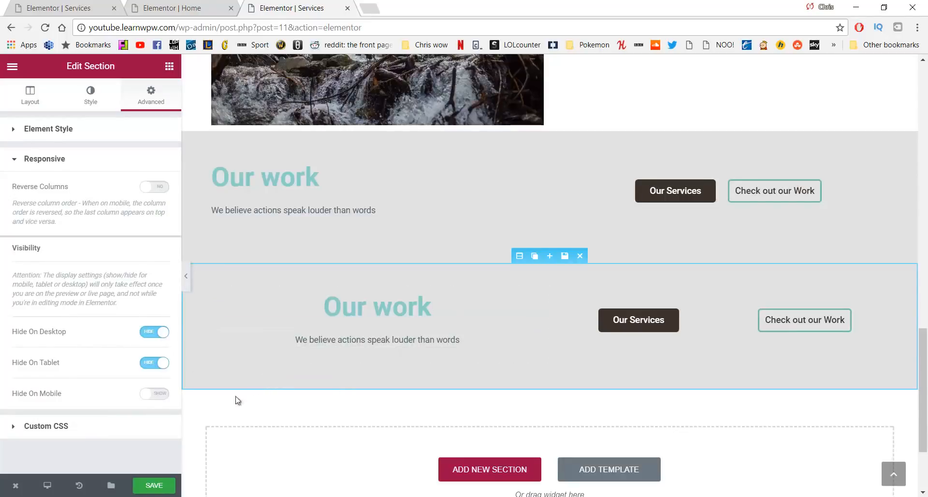
click(160, 488)
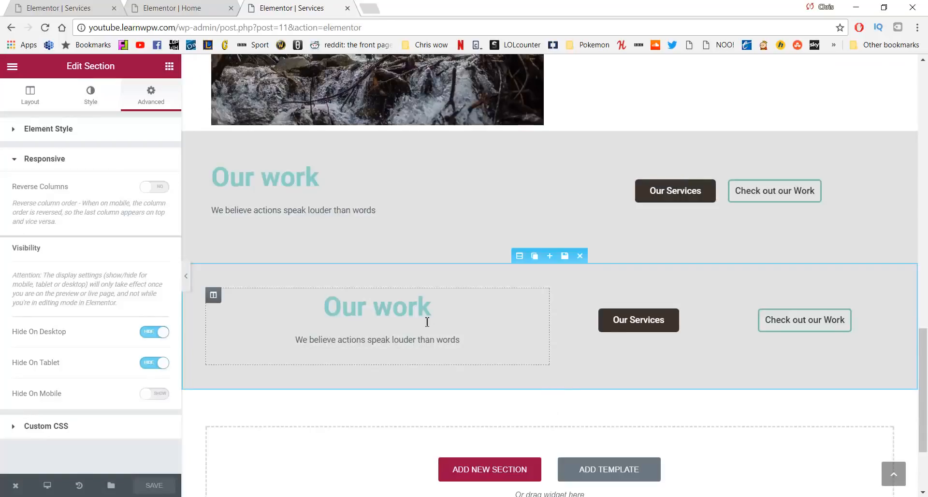
scroll(601, 300, up, 3)
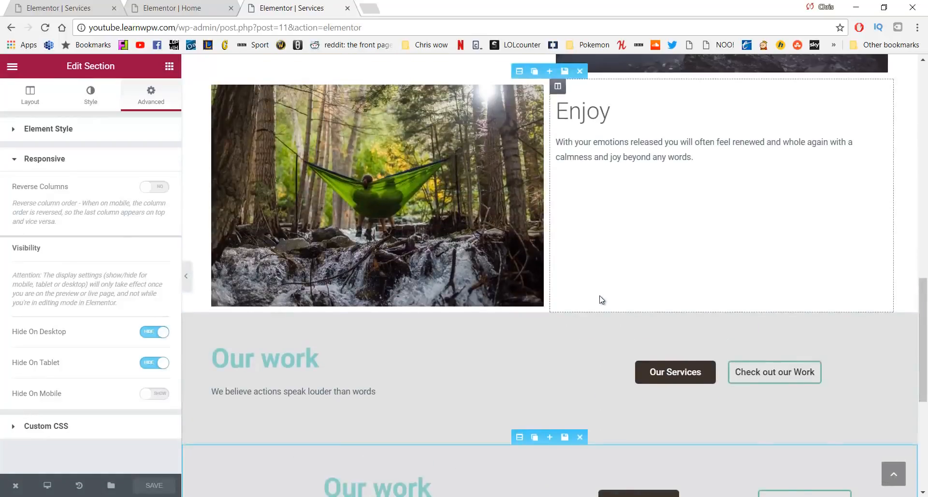
scroll(601, 301, down, 4)
scroll(599, 297, up, 3)
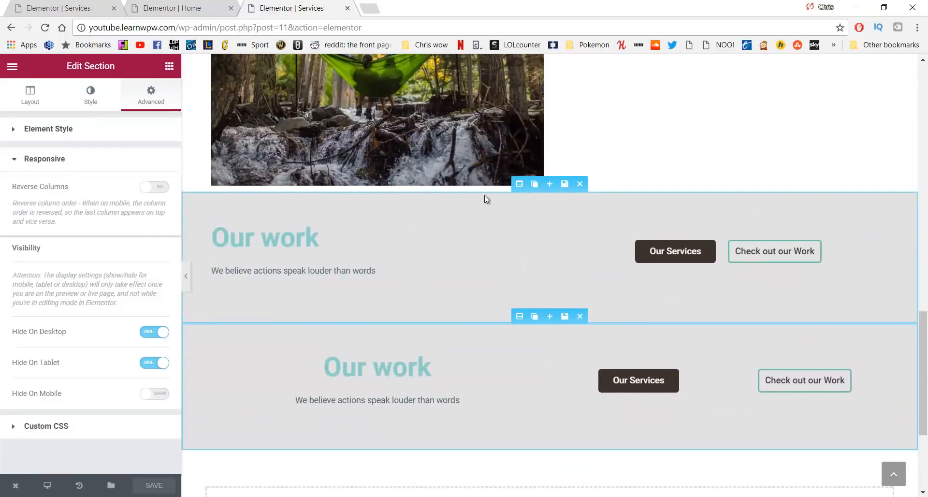
Change the upper and lower Our work section backgrounds from grey to white
click(519, 184)
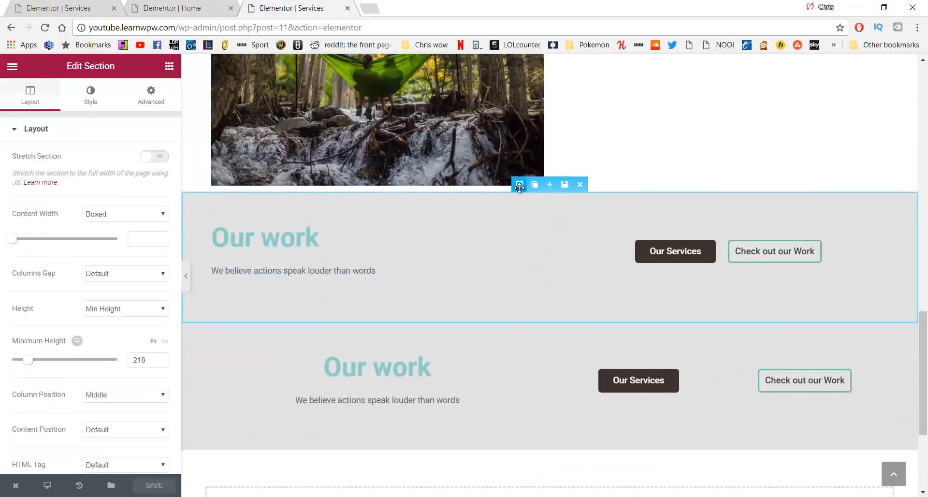
click(90, 97)
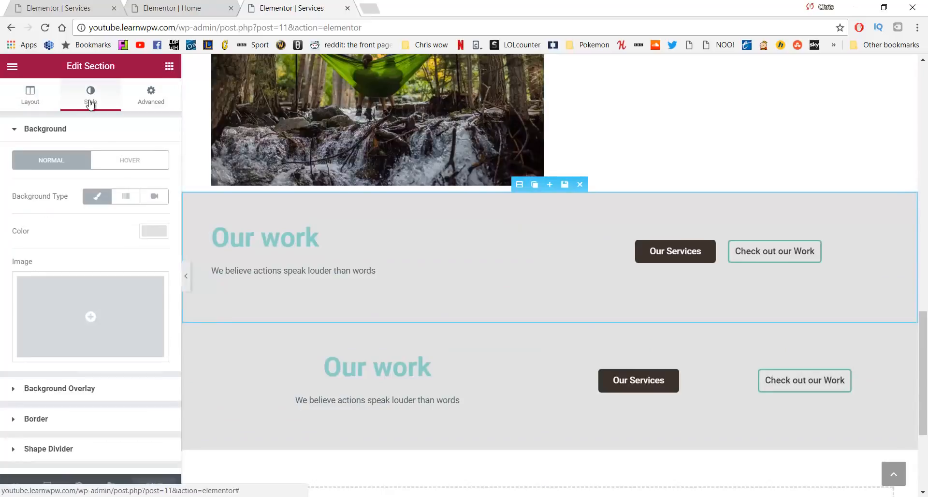
click(152, 235)
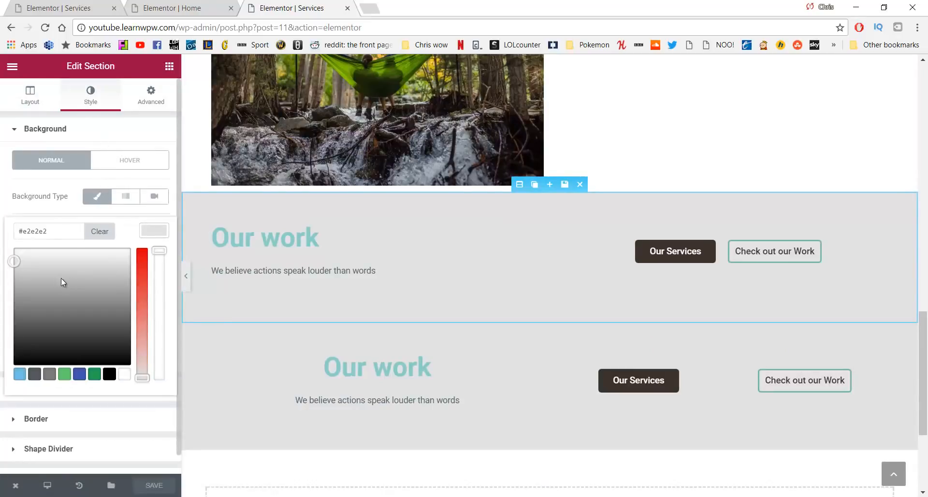
drag(46, 278, 4, 235)
click(4, 235)
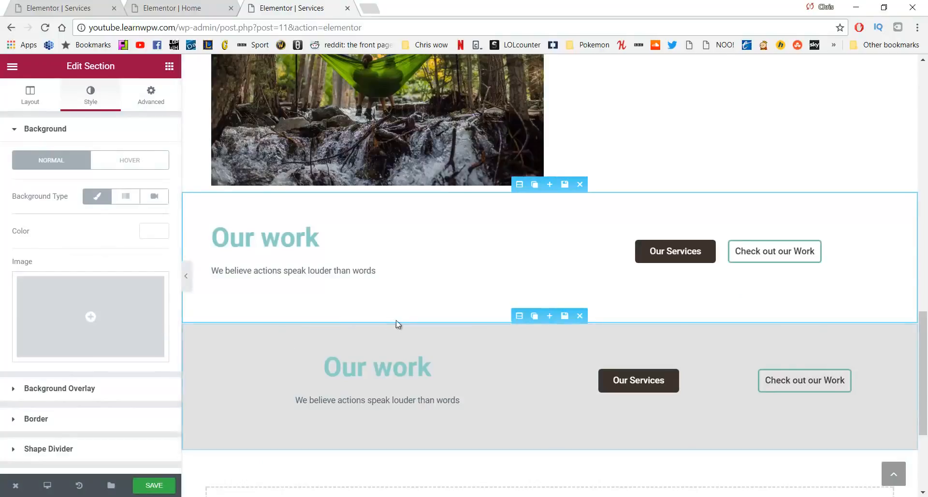
click(520, 317)
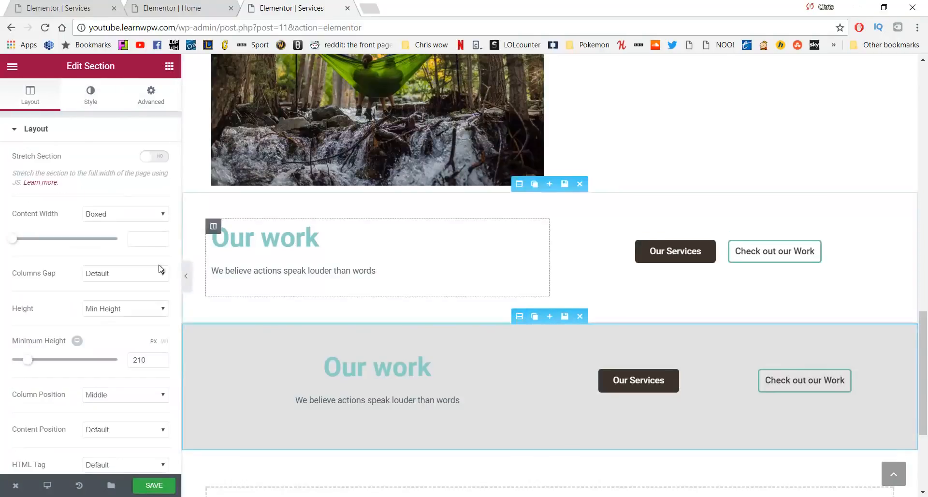
click(95, 102)
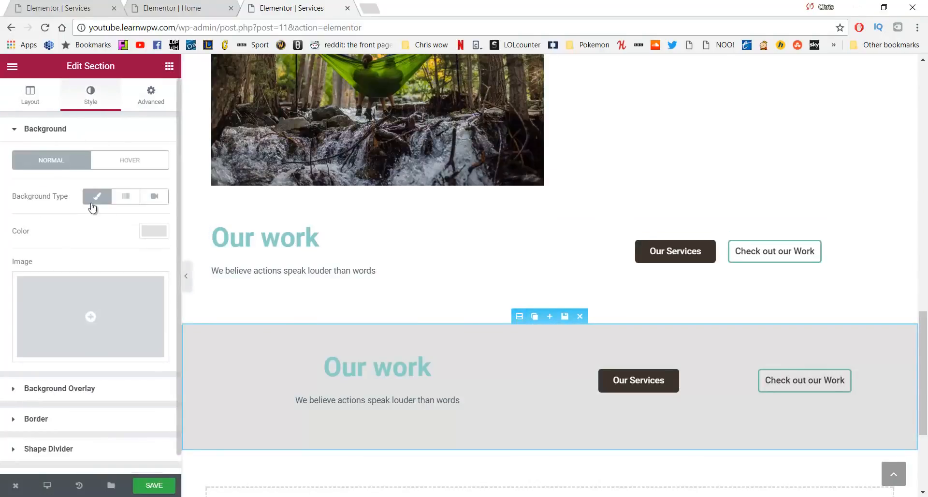
click(145, 231)
drag(16, 264, 4, 245)
click(4, 244)
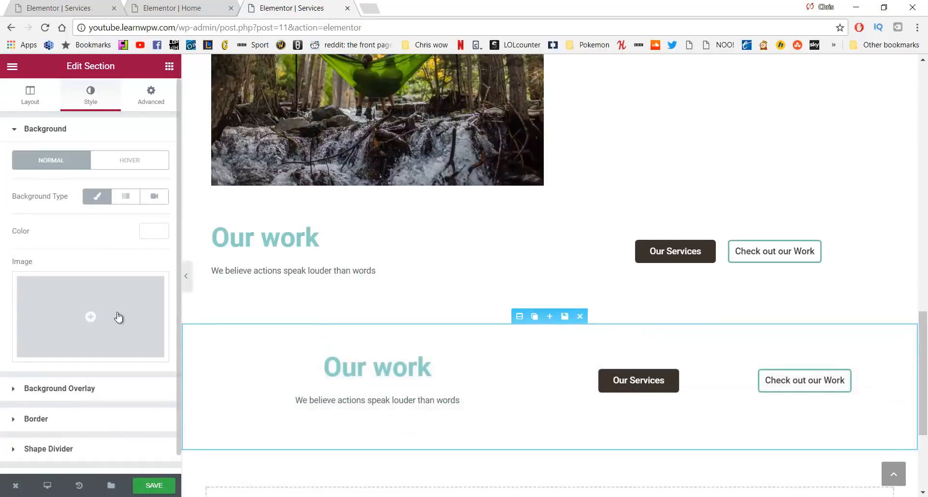
Retitle the upper Our work heading to 'Schedule a Visit'
click(303, 246)
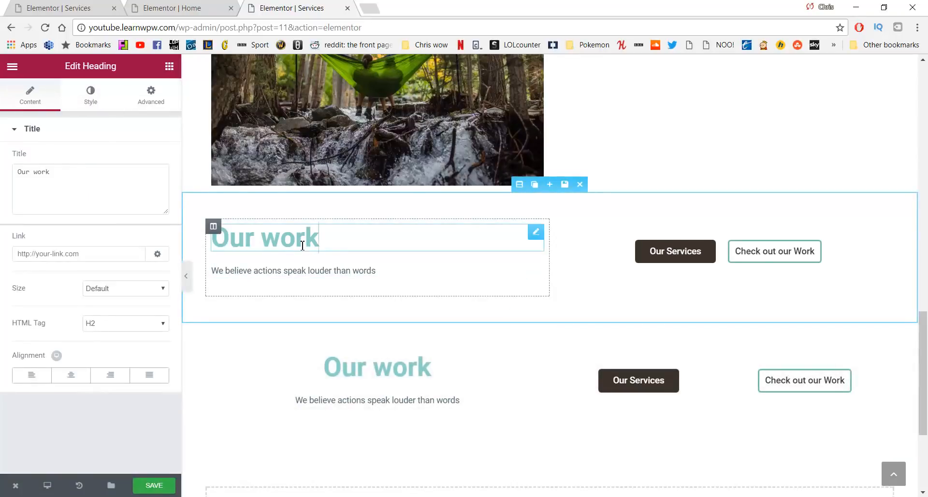
drag(323, 244, 221, 244)
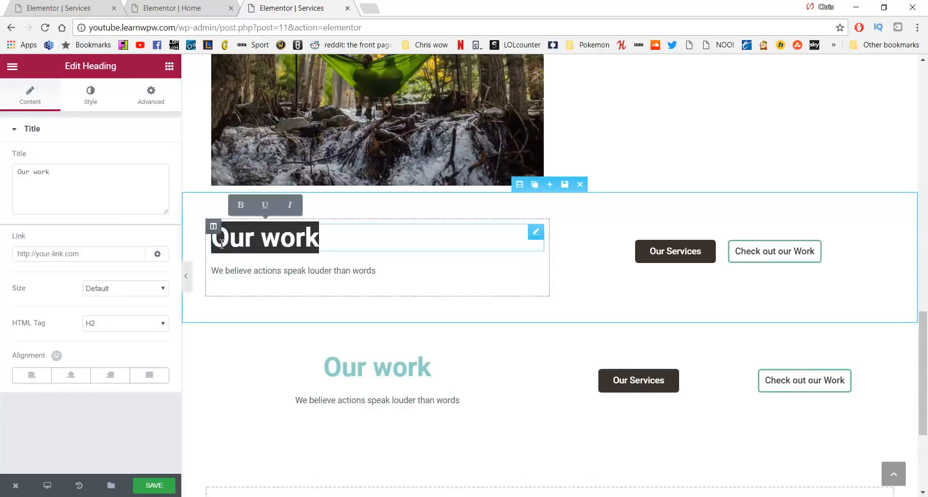
click(101, 198)
key(ctrl+a)
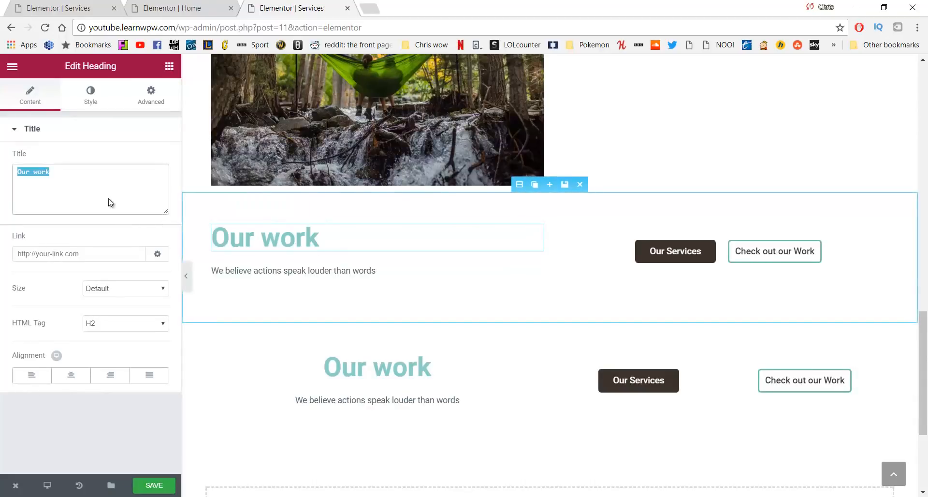
text(Schedule a Visit)
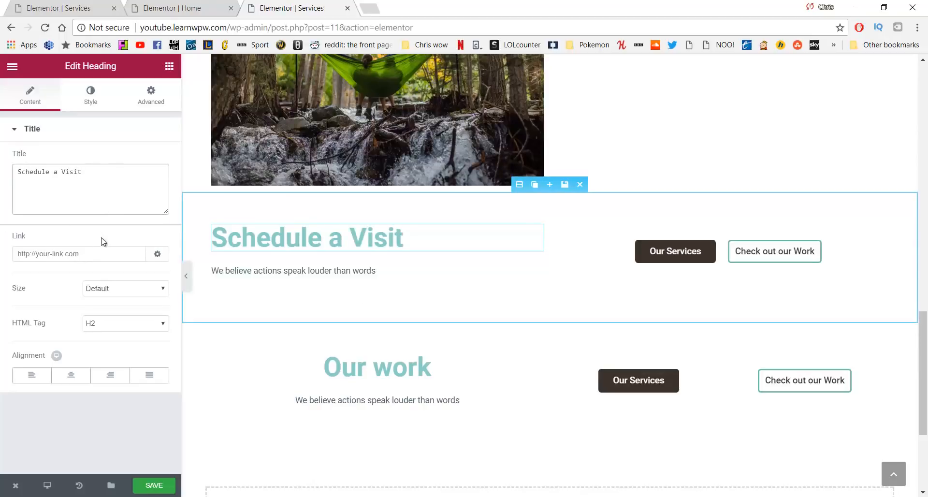
Replace the tagline with the sentence about calling or emailing for a 3 day retreat
click(382, 270)
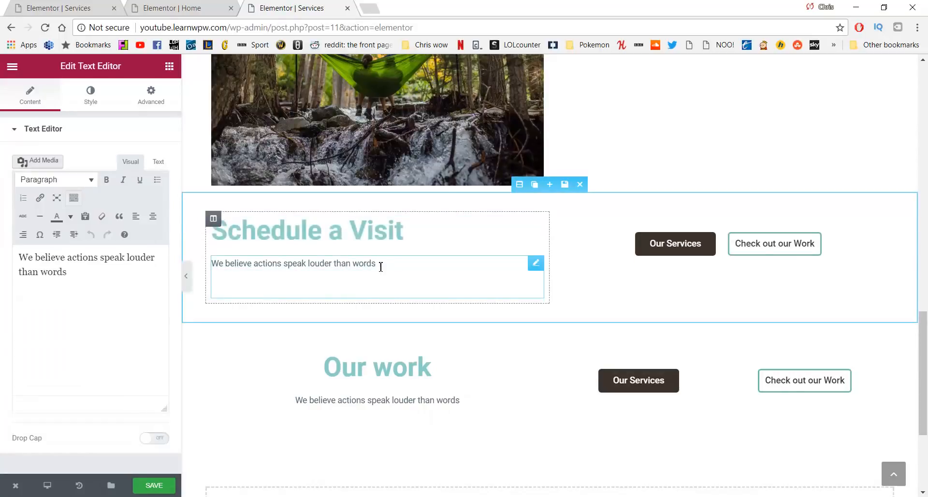
drag(380, 265, 209, 264)
drag(67, 271, 4, 256)
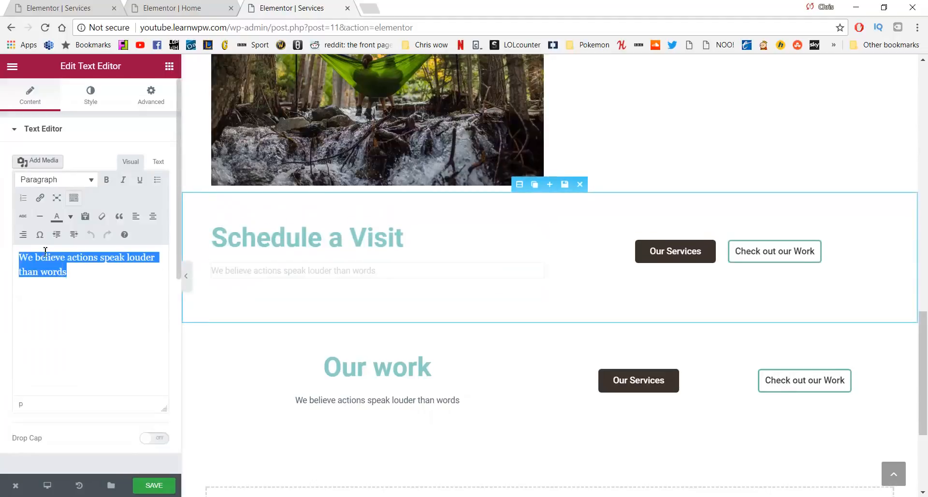
text(Call or email to schedule a 3 day retreat or check out our work)
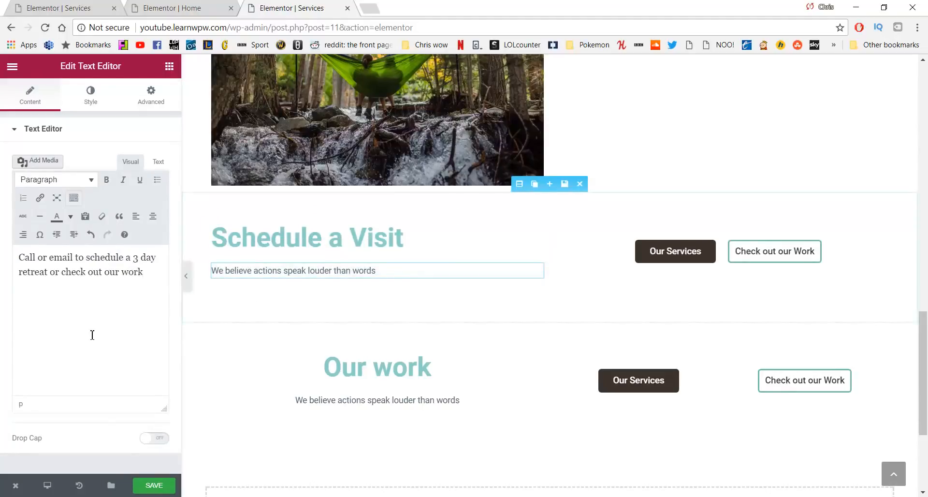
click(87, 272)
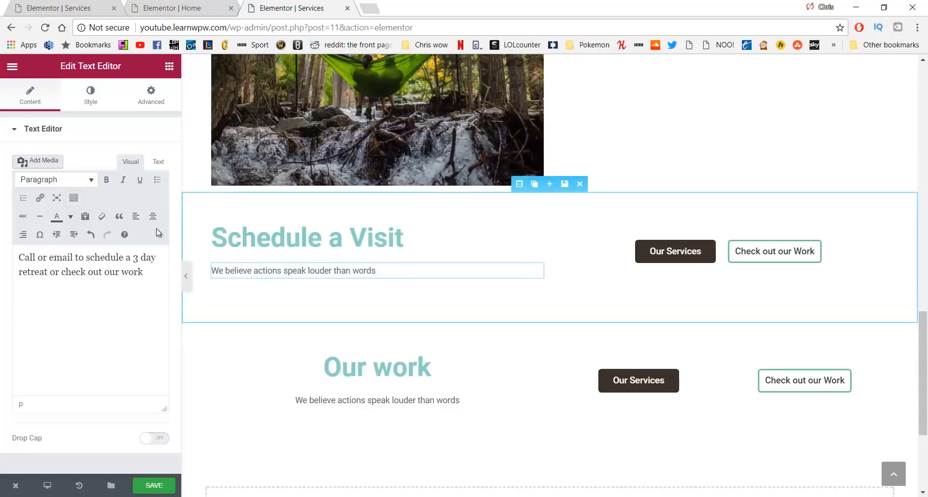
Select the Schedule a Visit heading, then its containing column
click(278, 237)
drag(424, 242, 208, 238)
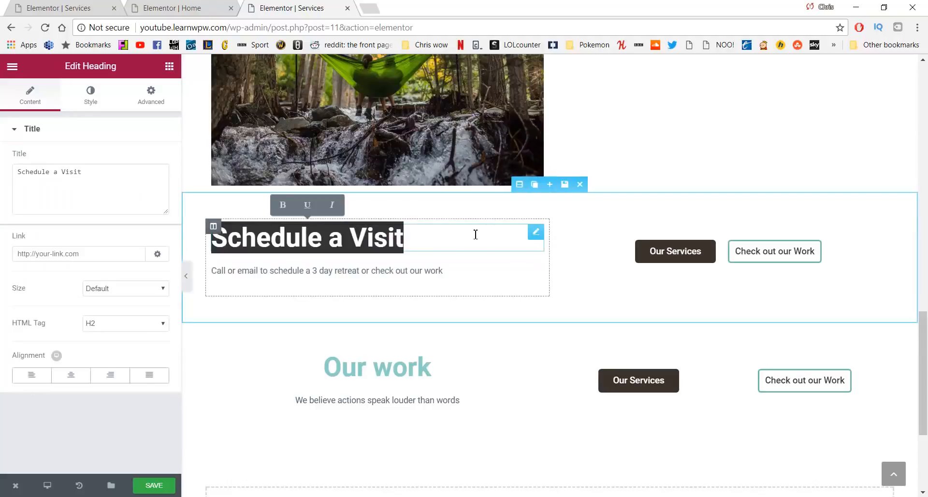
click(252, 348)
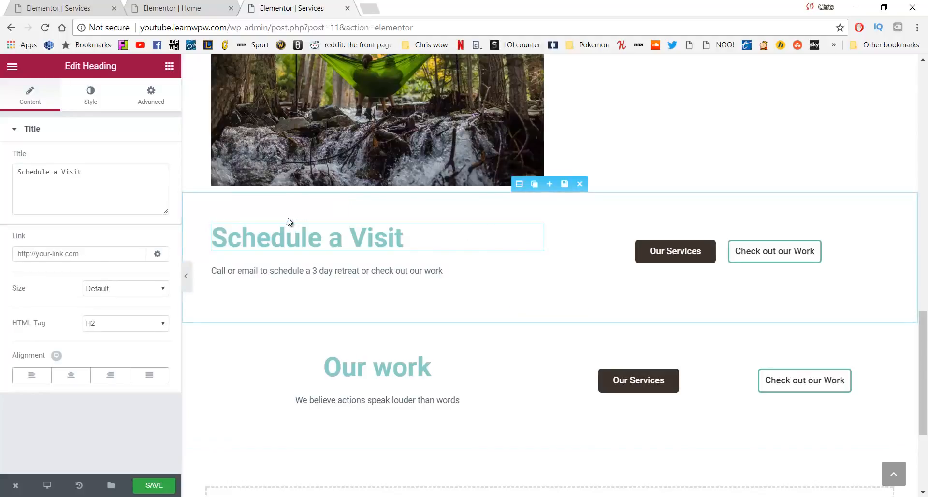
click(215, 226)
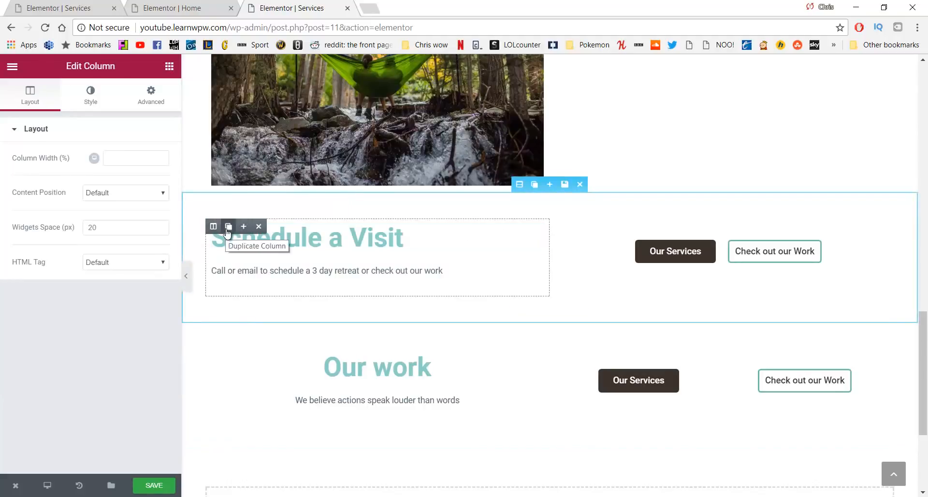
Duplicate the Schedule a Visit column, move the copy into the lower section, and delete its Our work column
click(228, 220)
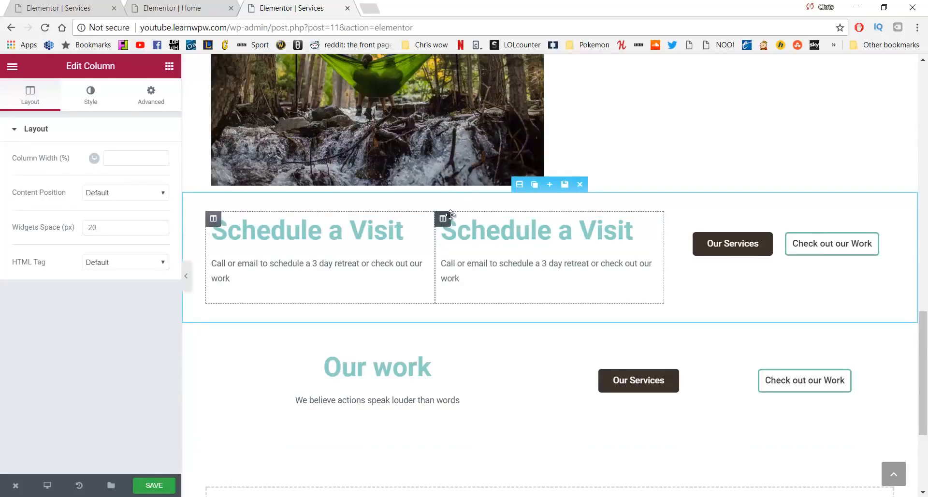
click(488, 219)
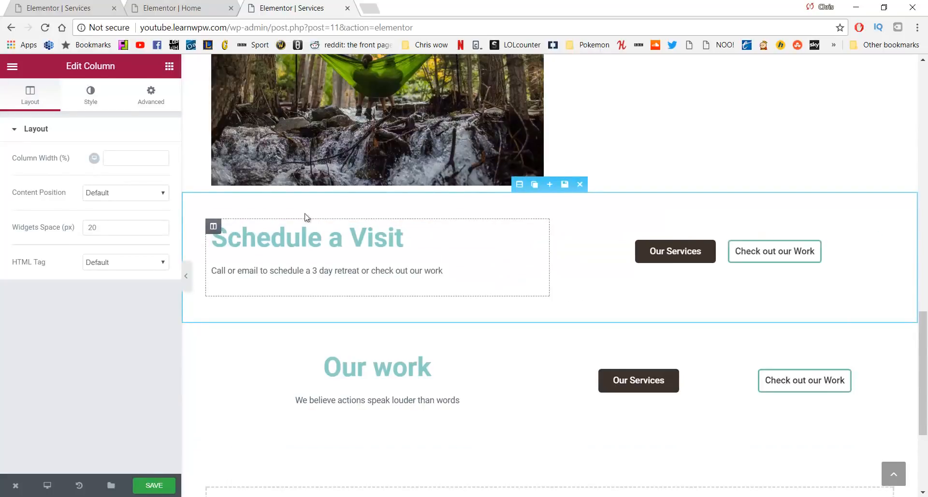
click(410, 243)
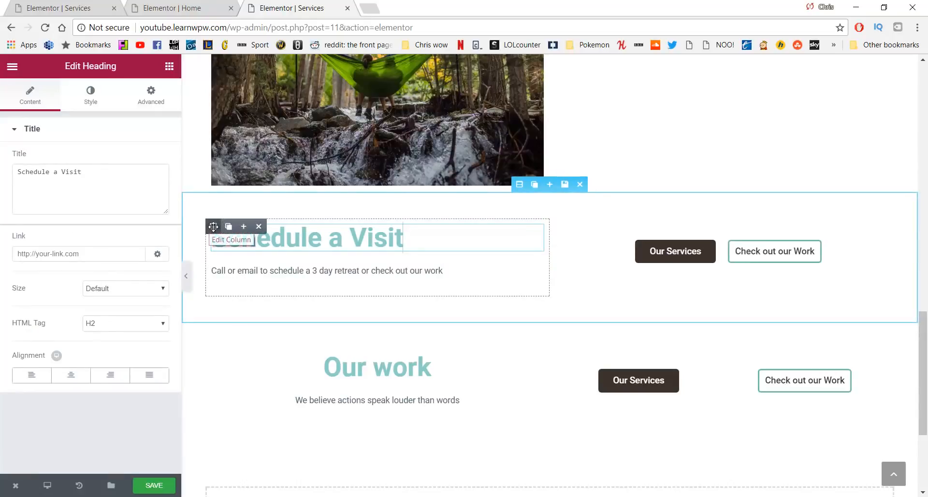
click(227, 228)
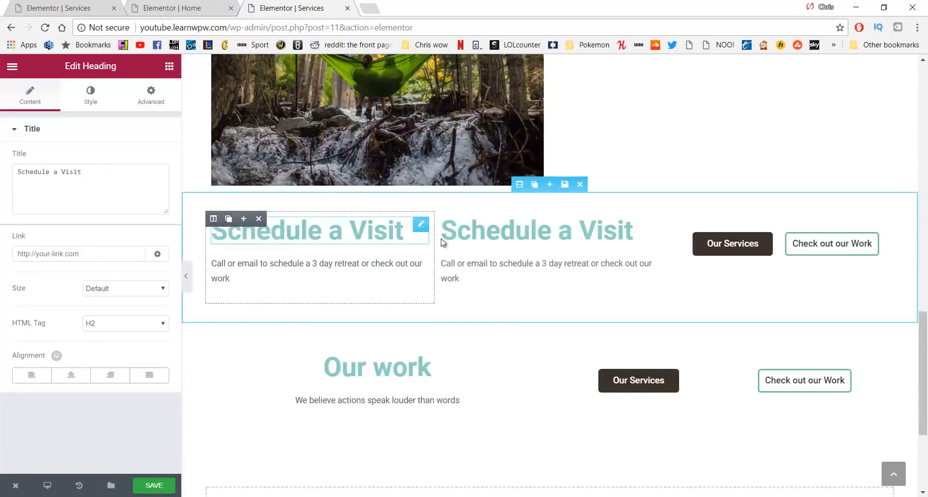
drag(445, 217, 216, 364)
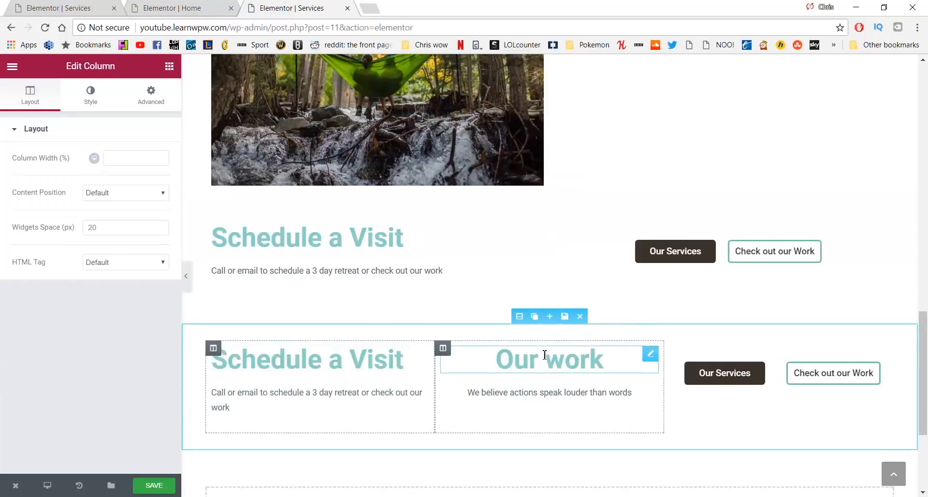
mouse_move(444, 348)
click(488, 348)
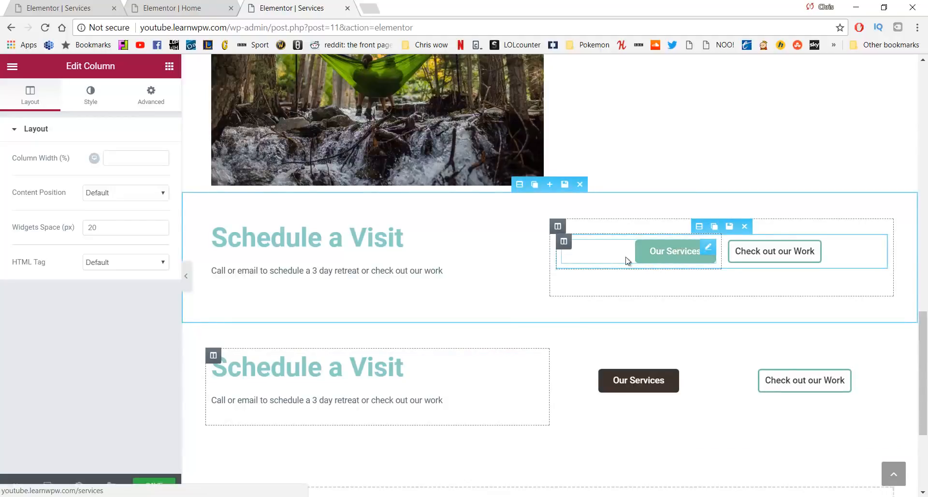
scroll(269, 284, up, 1)
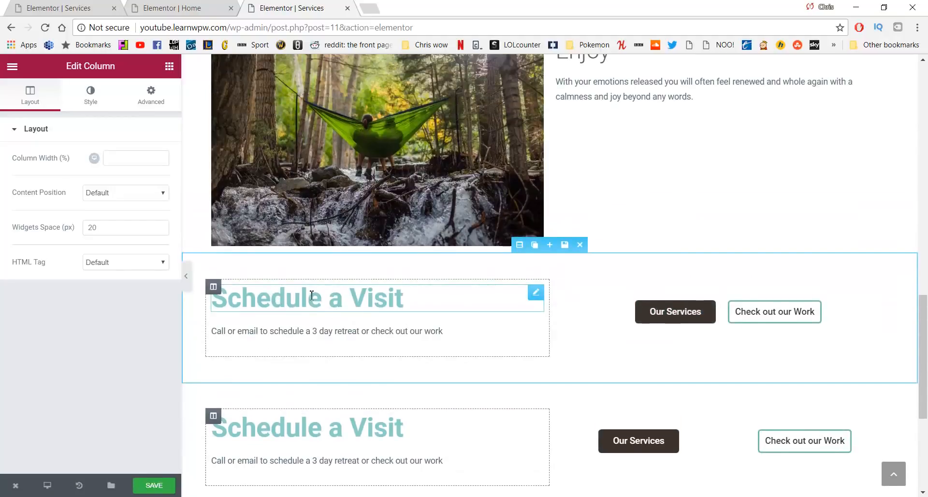
drag(404, 297, 211, 297)
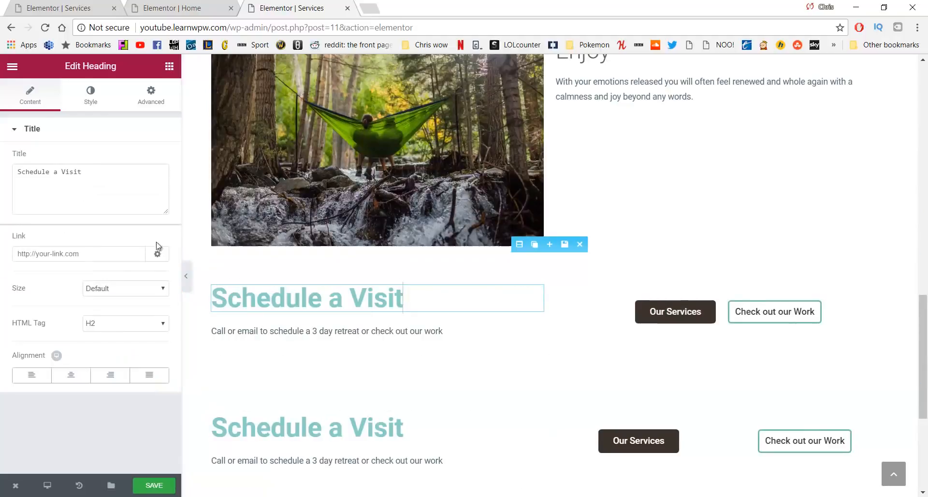
Recolour the upper Schedule a Visit heading text to grey #757575
click(89, 95)
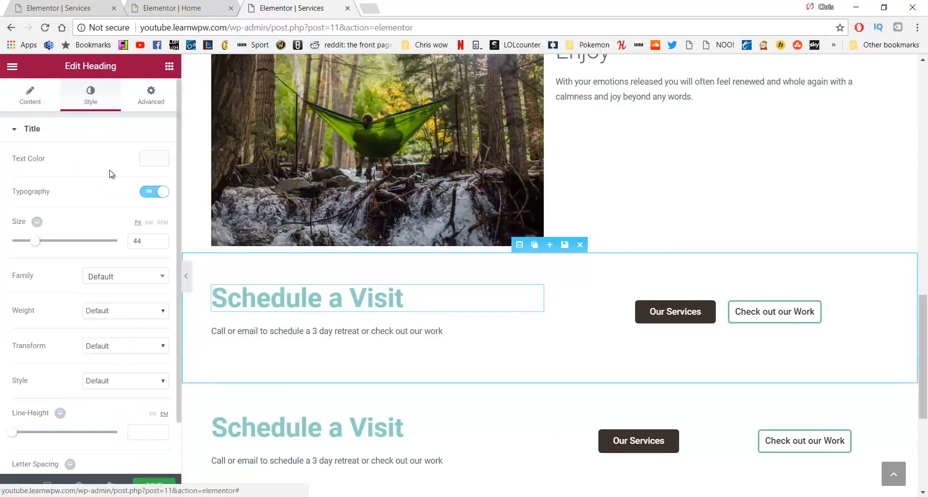
click(150, 160)
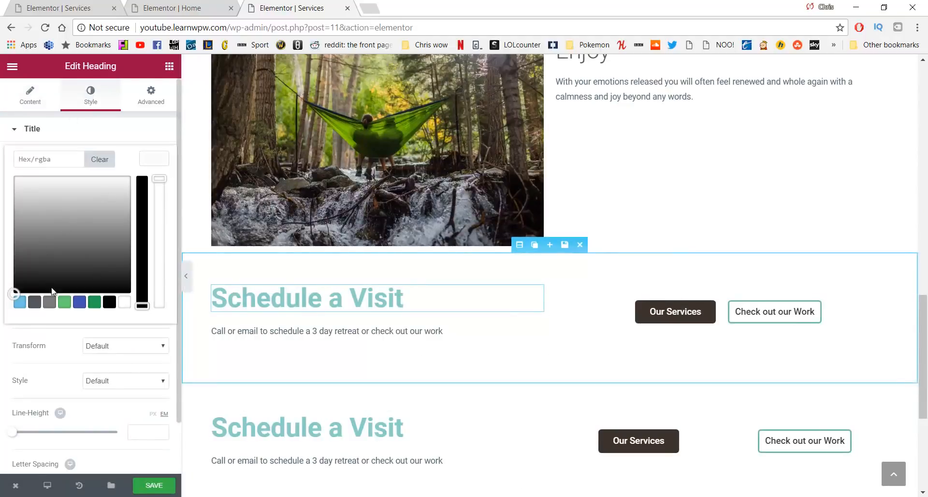
drag(48, 249, 40, 240)
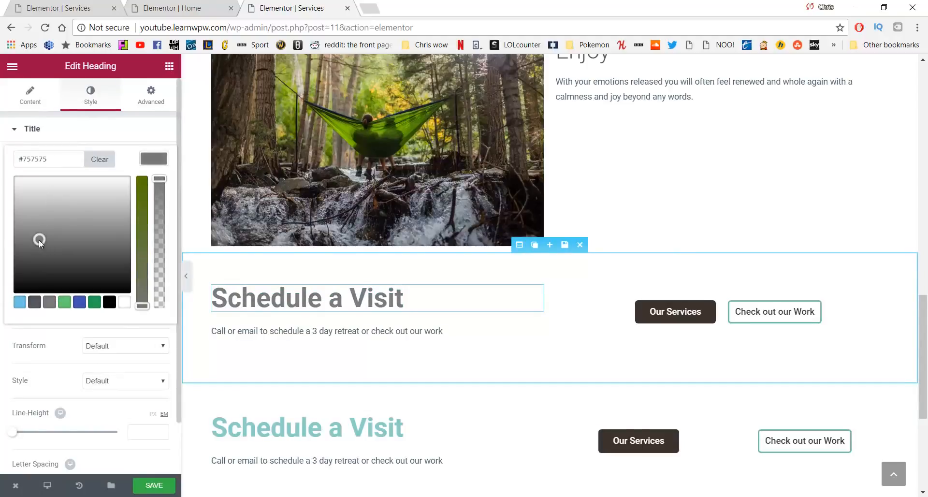
Recolour the lower Schedule a Visit heading text to grey #595959
click(363, 427)
drag(394, 428, 207, 418)
click(80, 92)
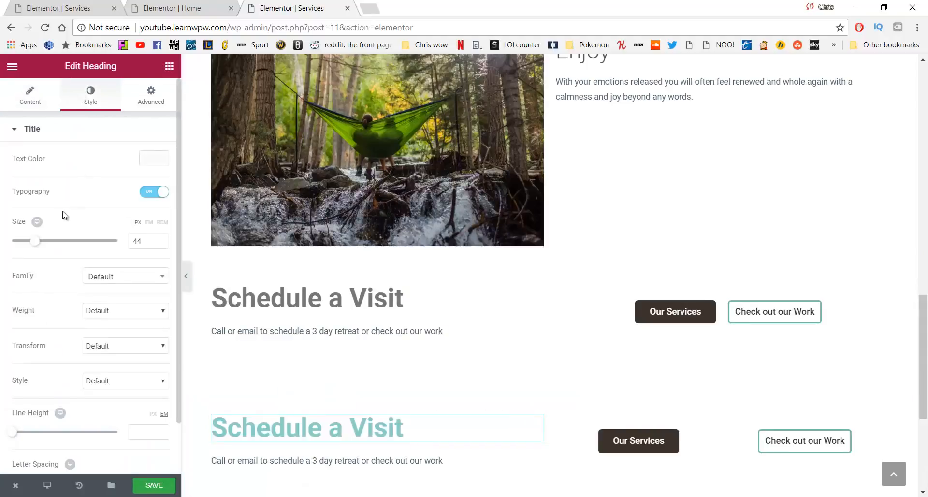
click(144, 160)
click(46, 252)
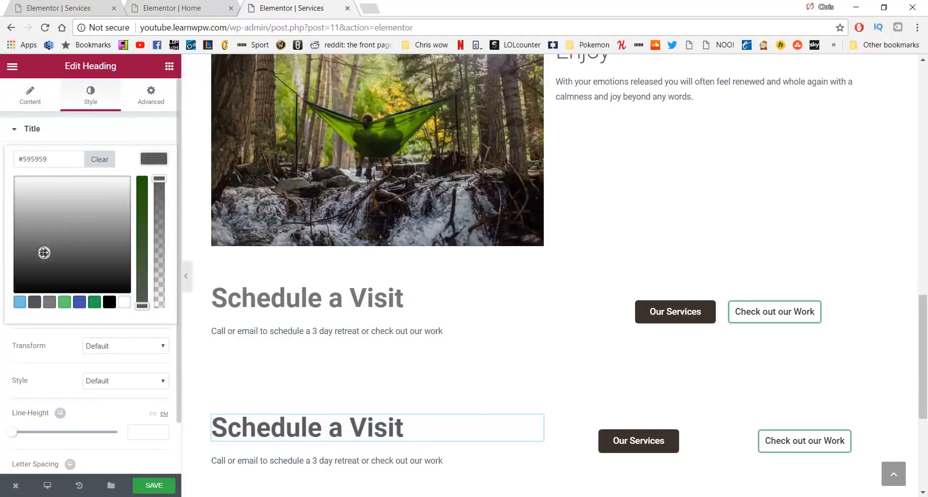
drag(44, 253, 37, 247)
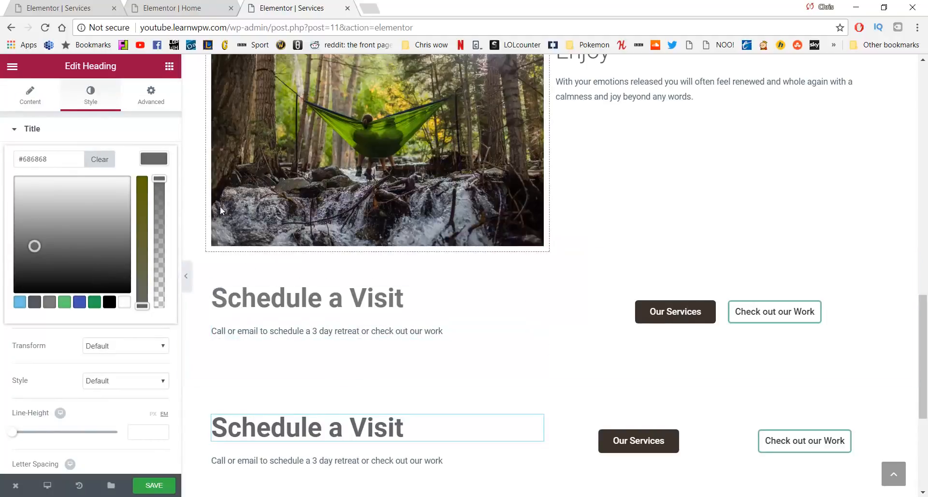
Relabel the upper Our Services button 'Schedule' and link it to /contact
click(658, 313)
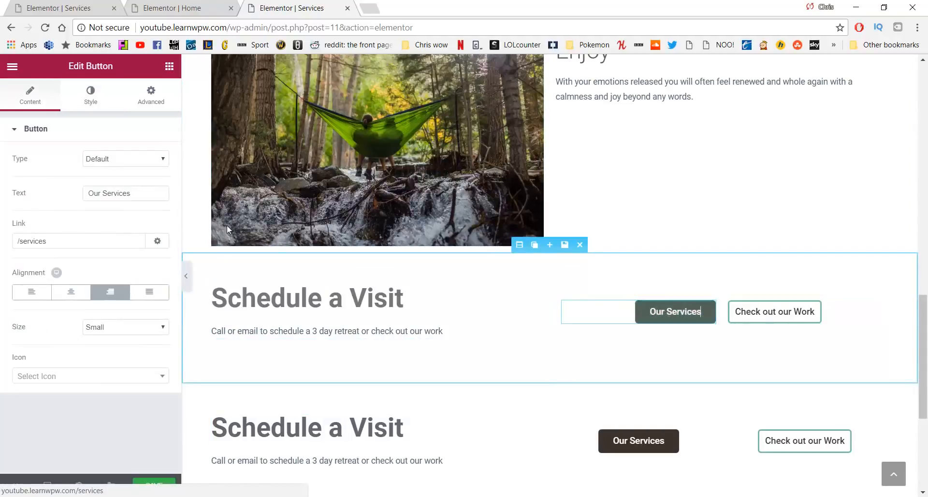
drag(140, 193, 62, 192)
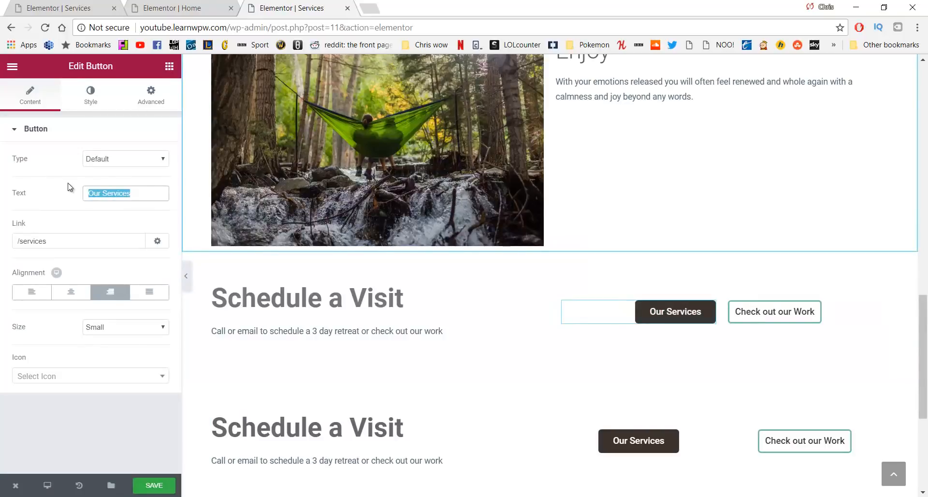
text(Schedule)
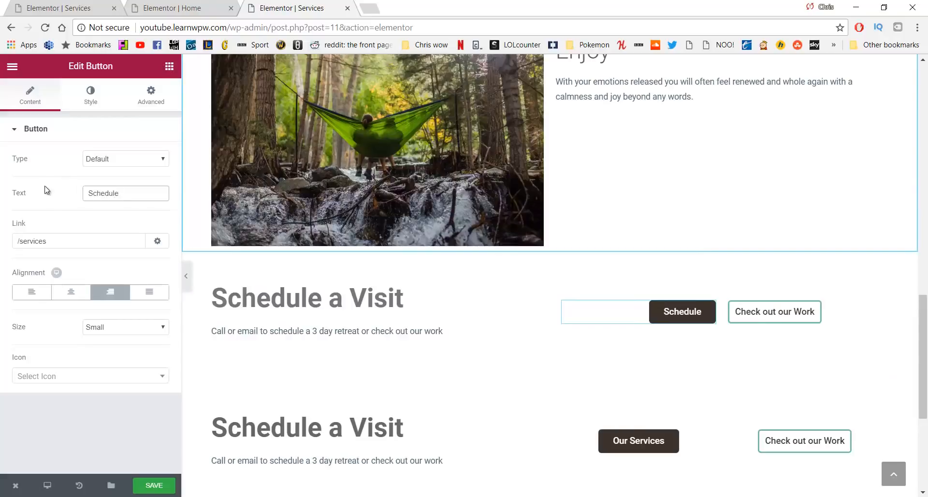
drag(48, 241, 38, 240)
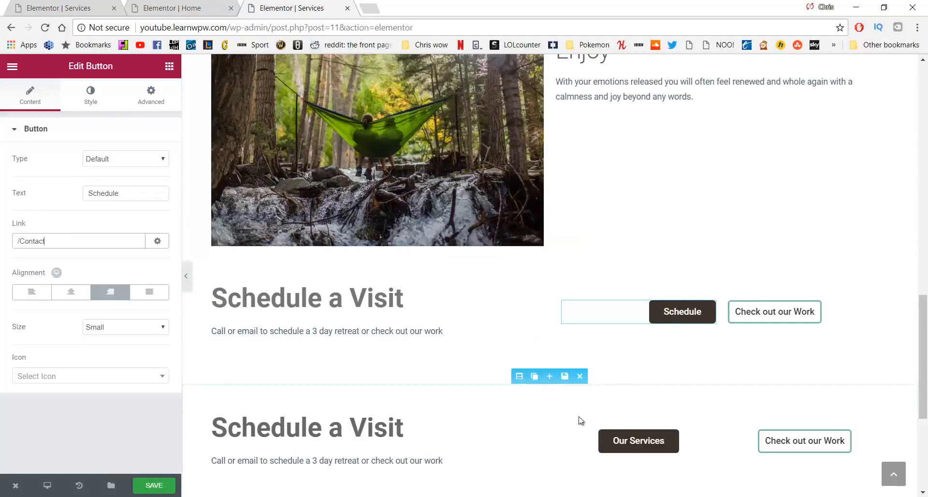
Relabel the lower button 'Schedule', link it to /contact, and save the page
click(635, 438)
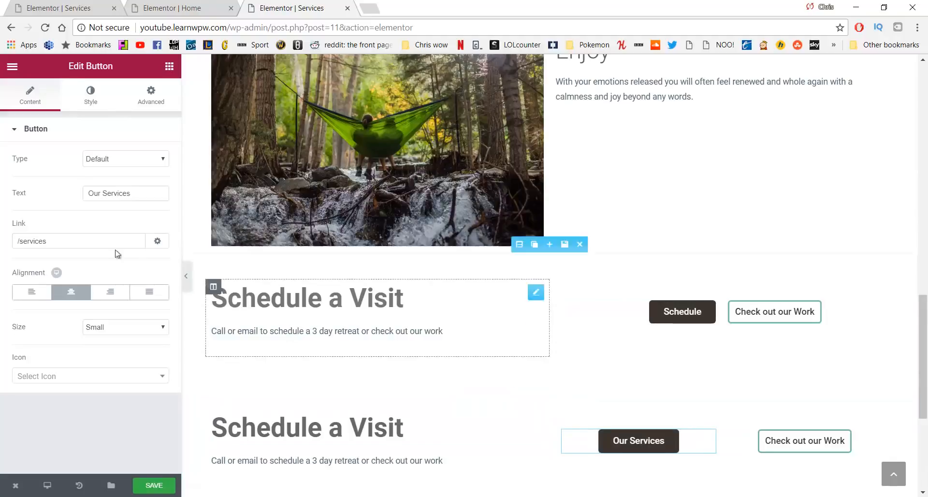
drag(137, 195, 57, 192)
text(Sch)
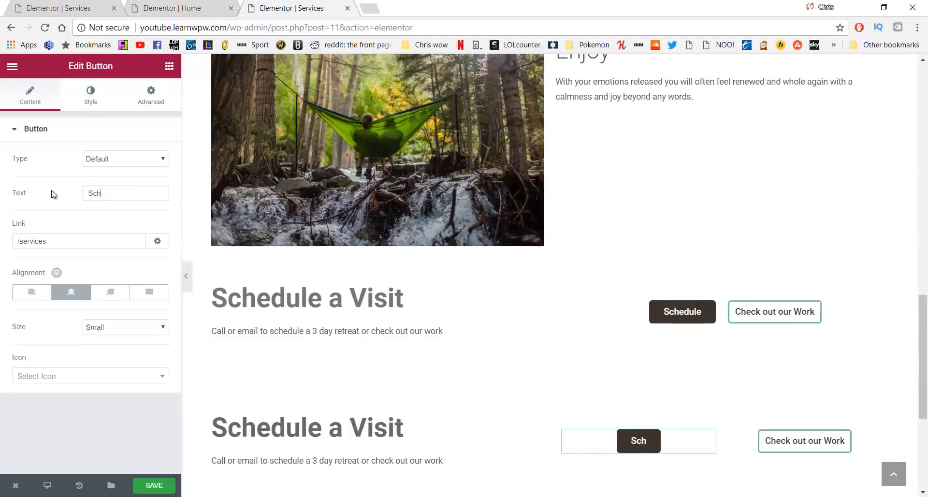
text(edule)
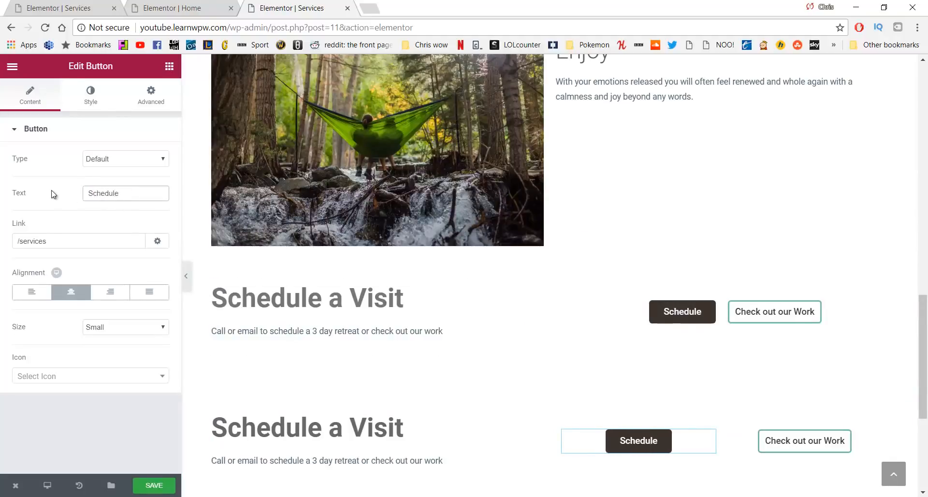
drag(61, 237, 31, 235)
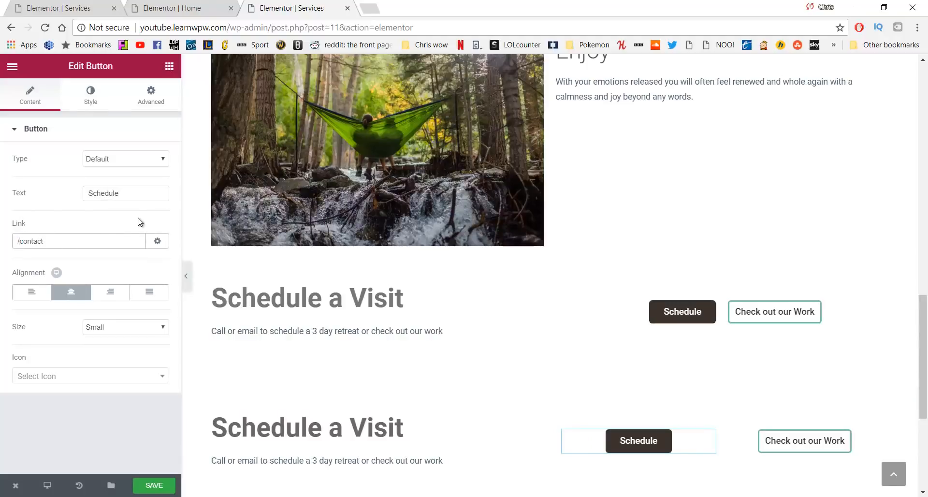
click(167, 486)
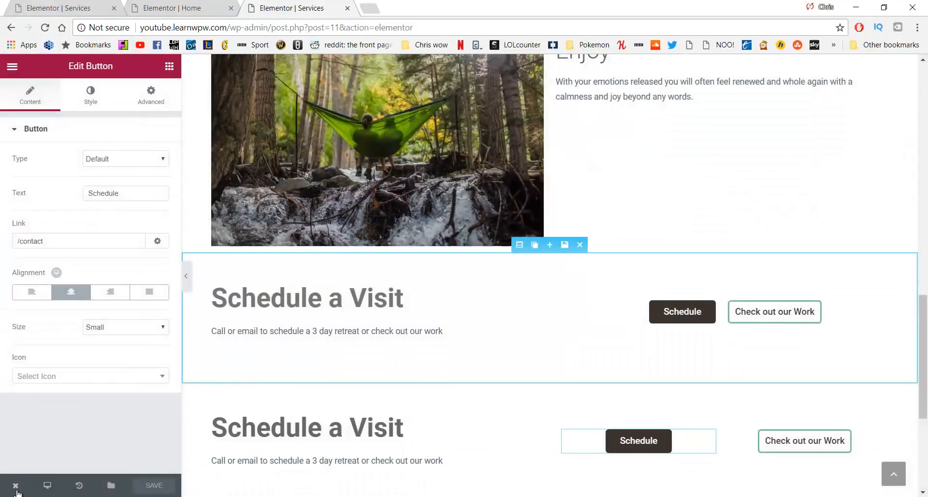
Open the live Services page in a new tab and follow its Schedule button to Contact
mouse_move(15, 486)
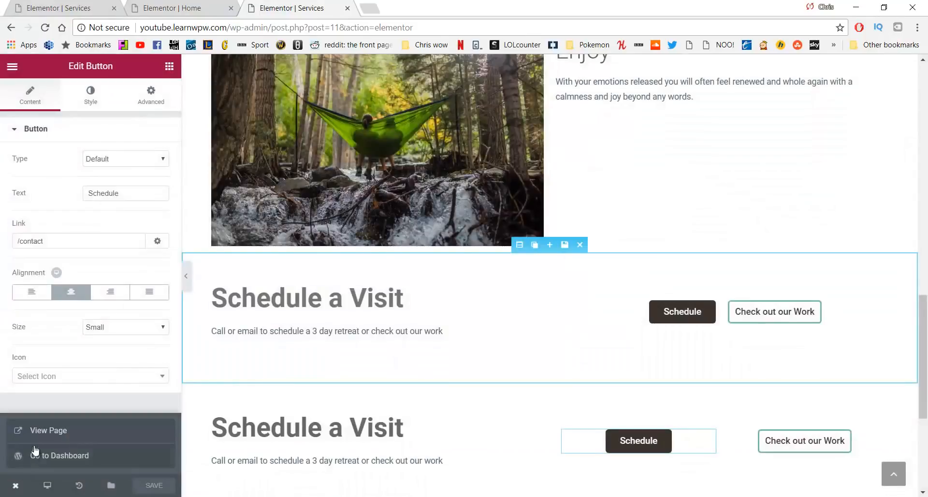
click(46, 430)
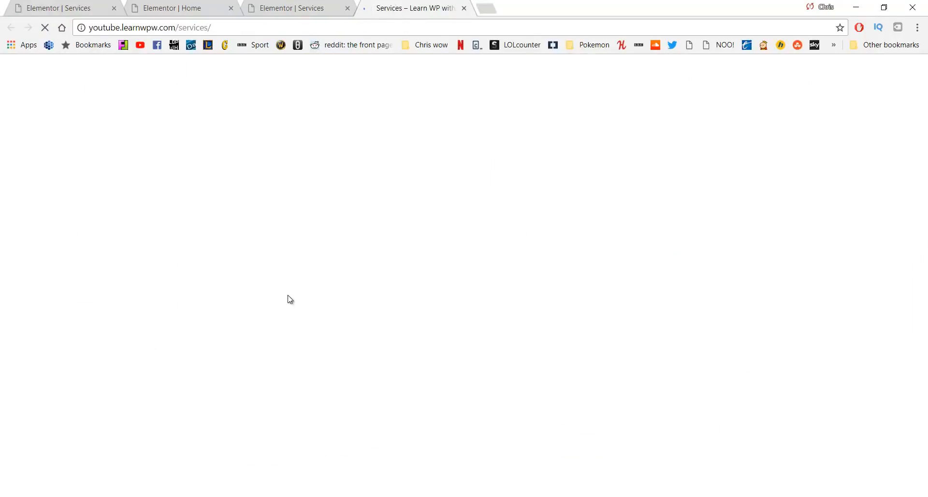
scroll(349, 182, down, 15)
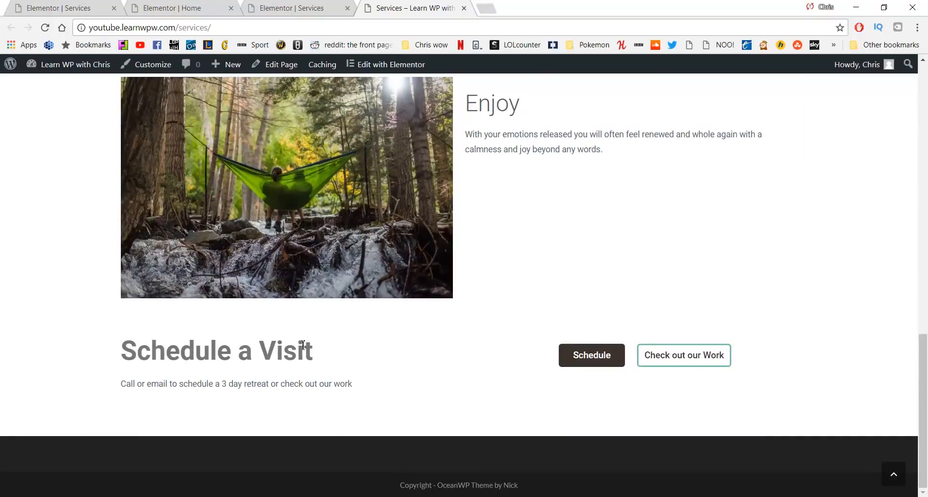
click(576, 356)
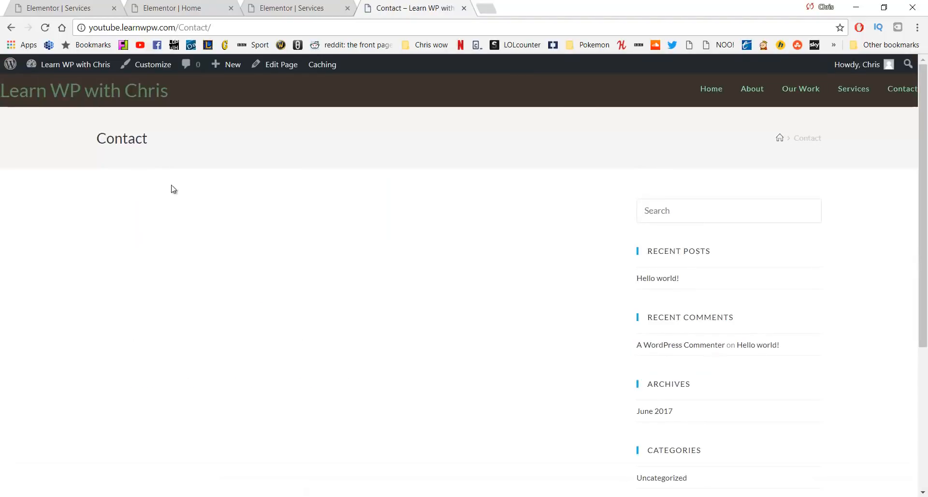
Close the live page tab and return to the Services page in the Elementor editor
click(13, 30)
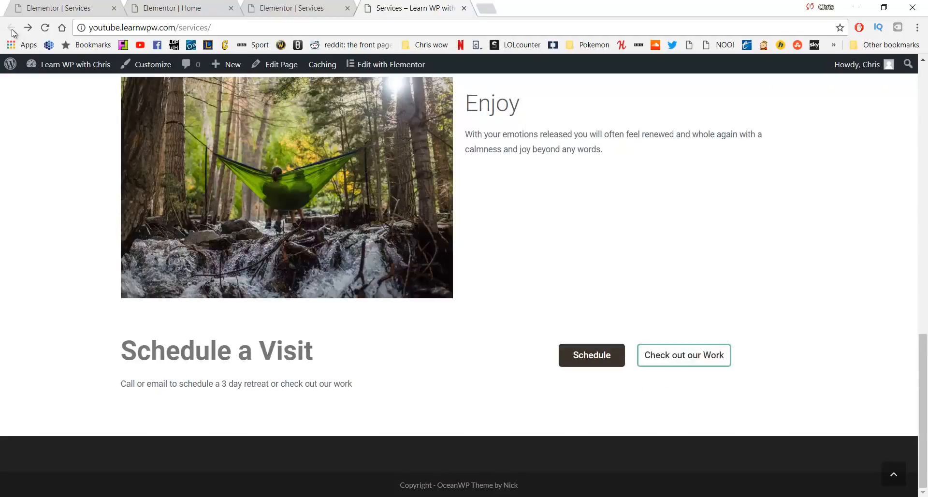
key(ctrl+w)
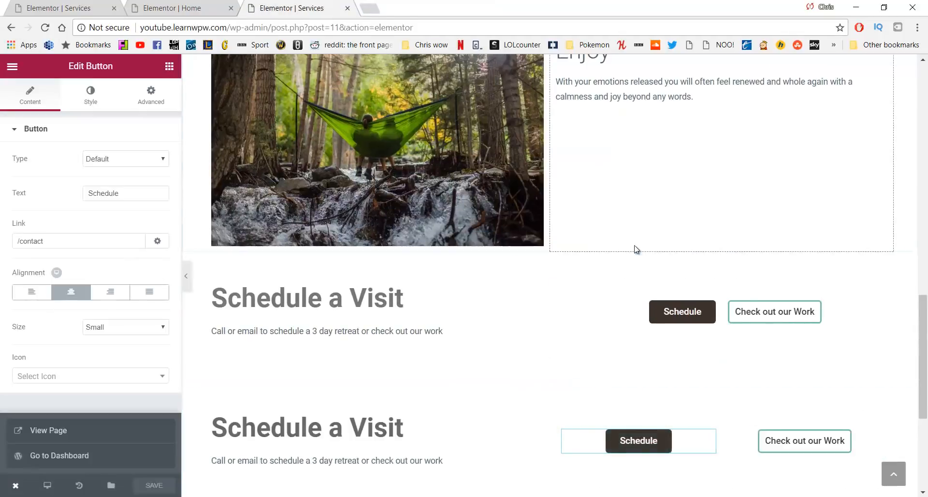
scroll(636, 251, up, 2)
scroll(635, 256, up, 12)
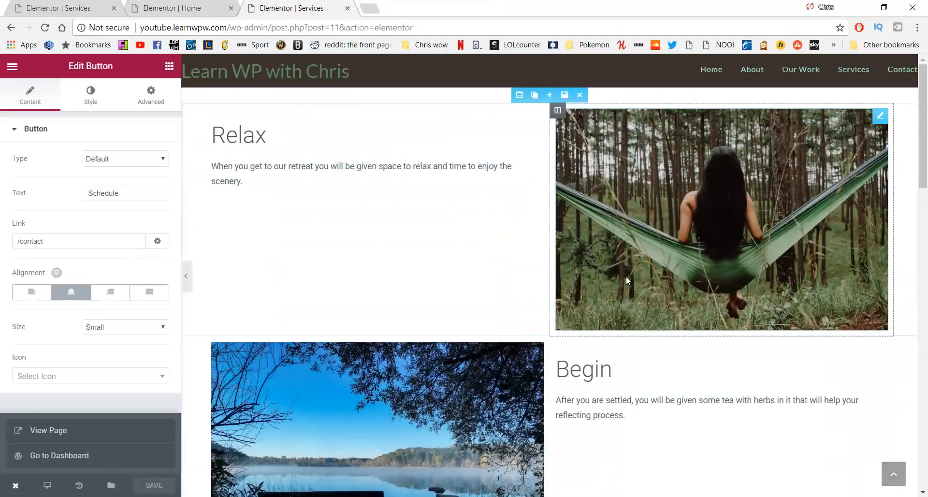
scroll(580, 259, down, 5)
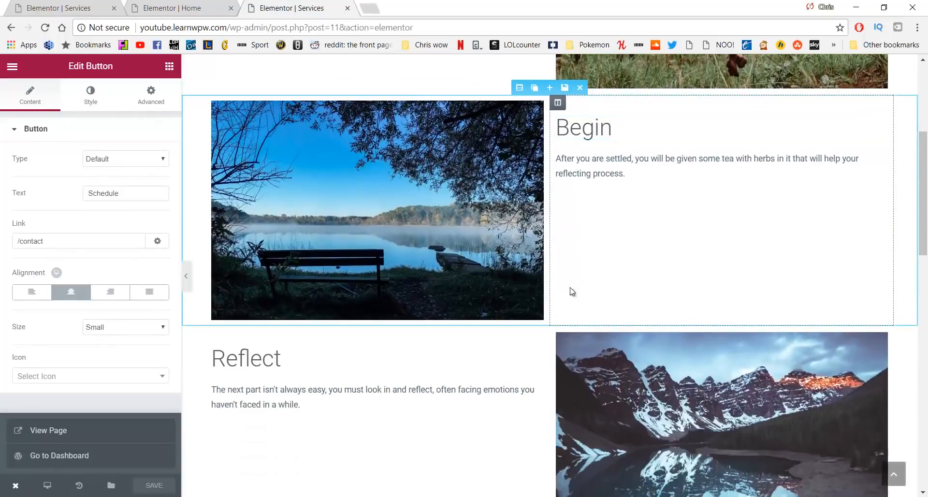
scroll(451, 208, up, 4)
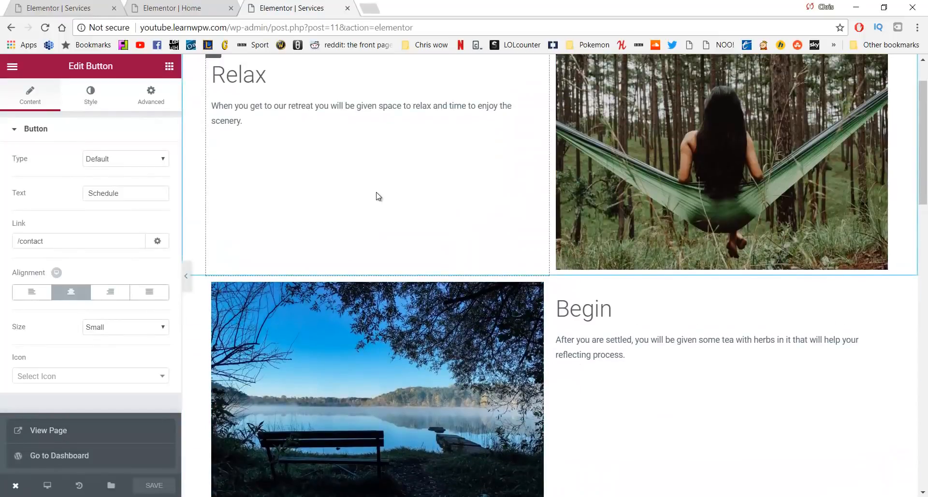
scroll(378, 196, down, 5)
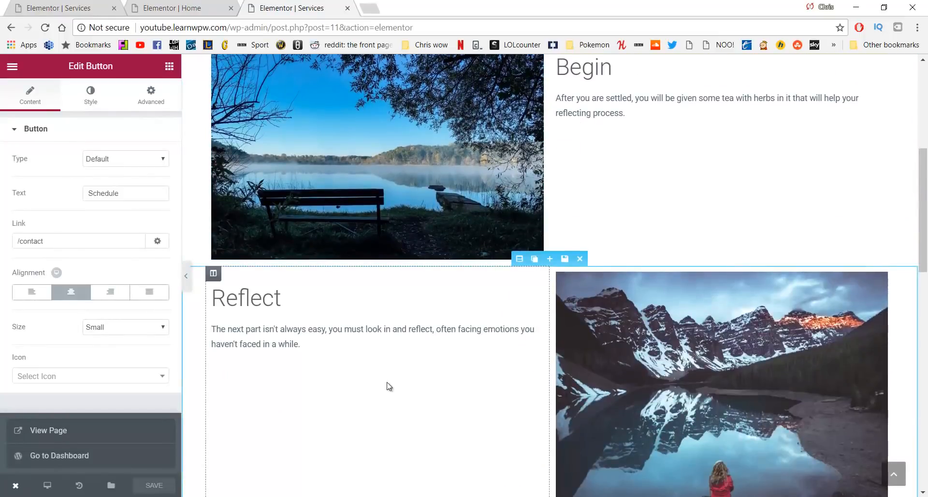
scroll(532, 321, up, 3)
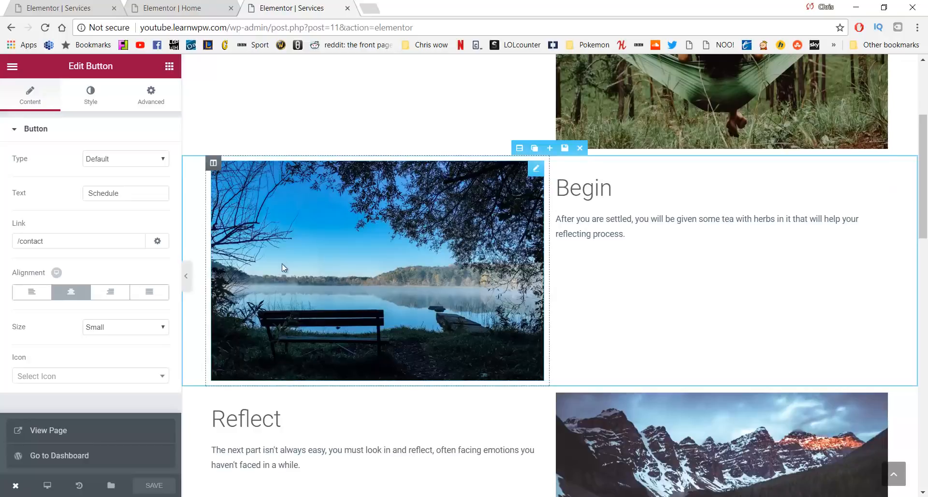
scroll(282, 263, up, 4)
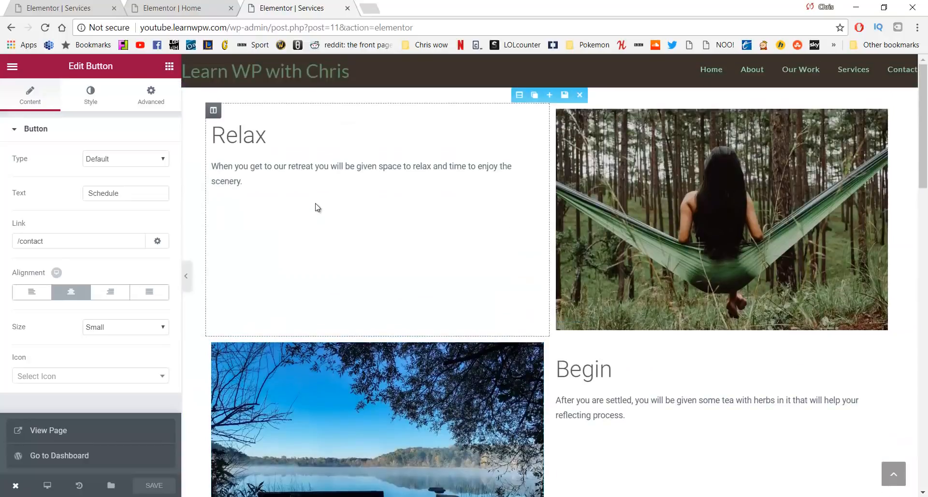
Set the Relax section's Classic background colour to #f4f4f4
click(520, 96)
click(99, 91)
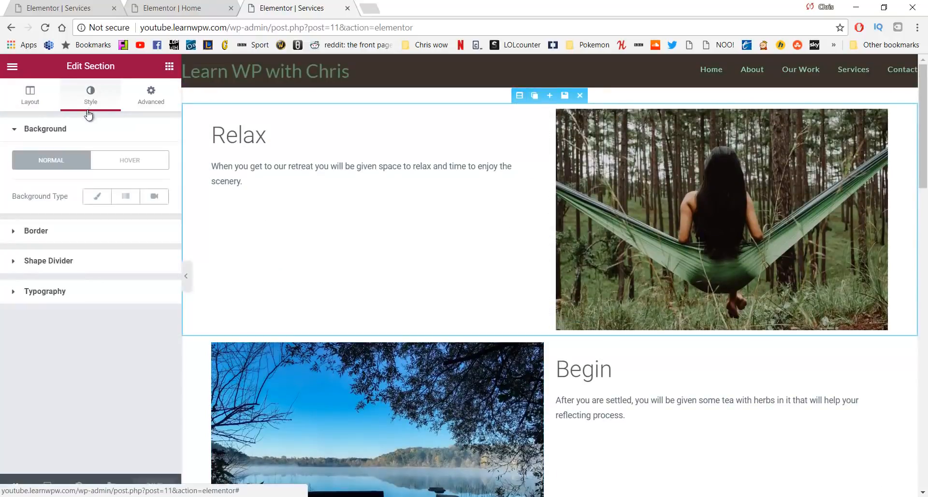
click(88, 198)
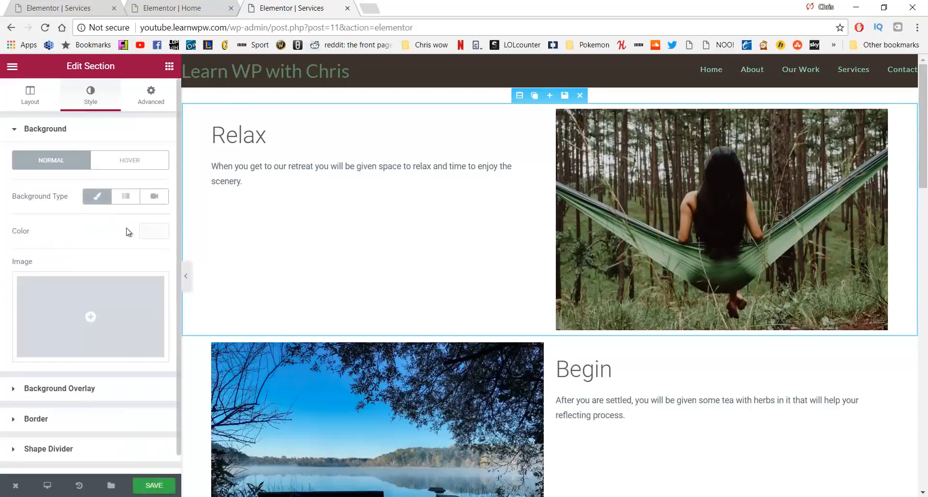
click(146, 232)
mouse_move(27, 274)
mouse_down()
mouse_move(16, 248)
mouse_move(27, 257)
mouse_up()
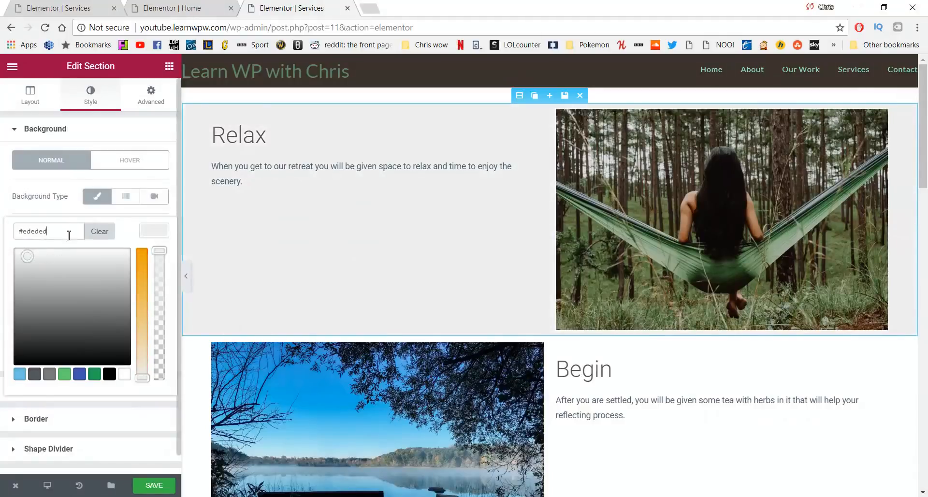
text(f4f4f4)
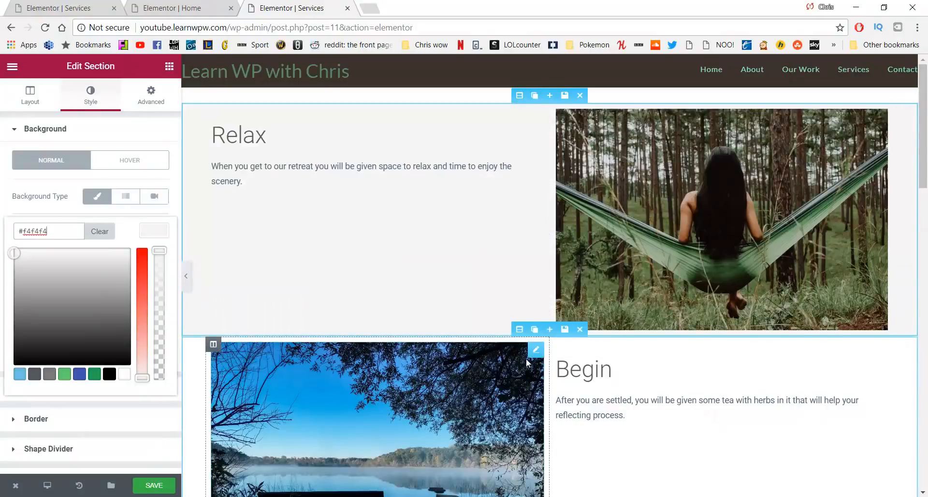
scroll(526, 359, down, 6)
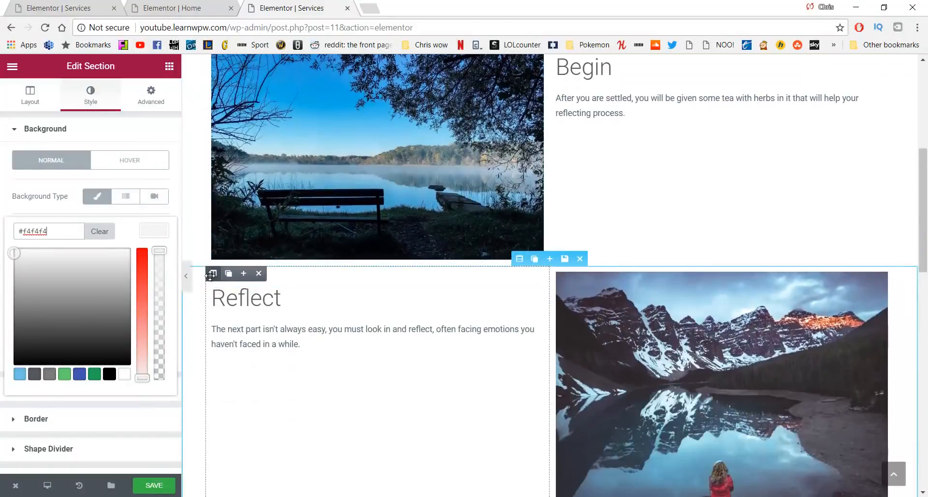
Set the Reflect text column's Classic background colour to #f4f4f4, then save the page
click(210, 275)
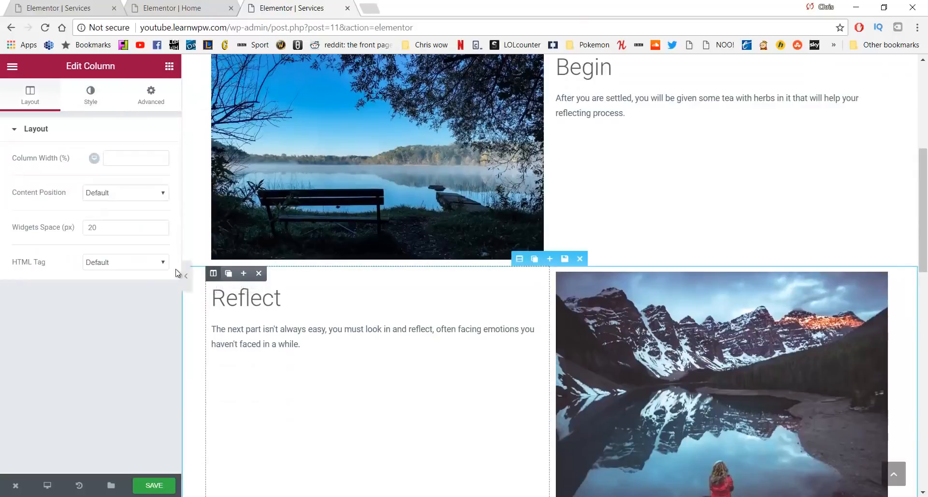
click(82, 100)
click(102, 196)
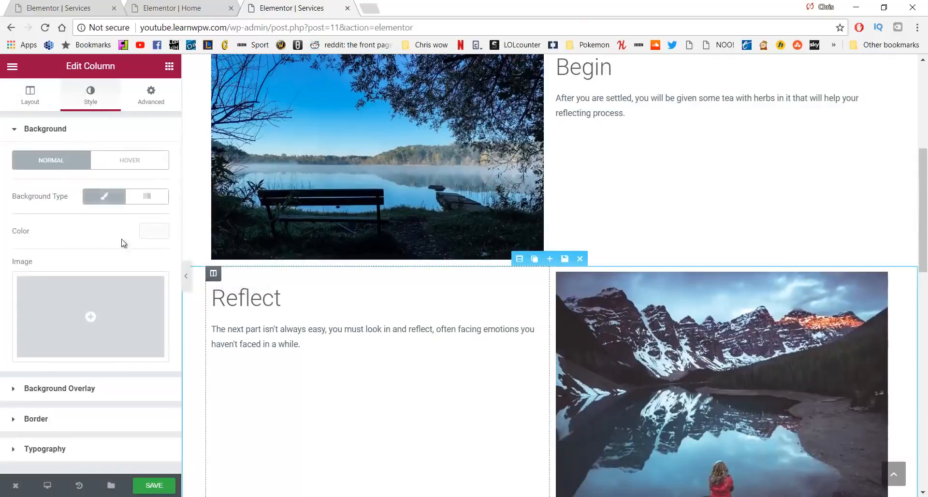
click(153, 231)
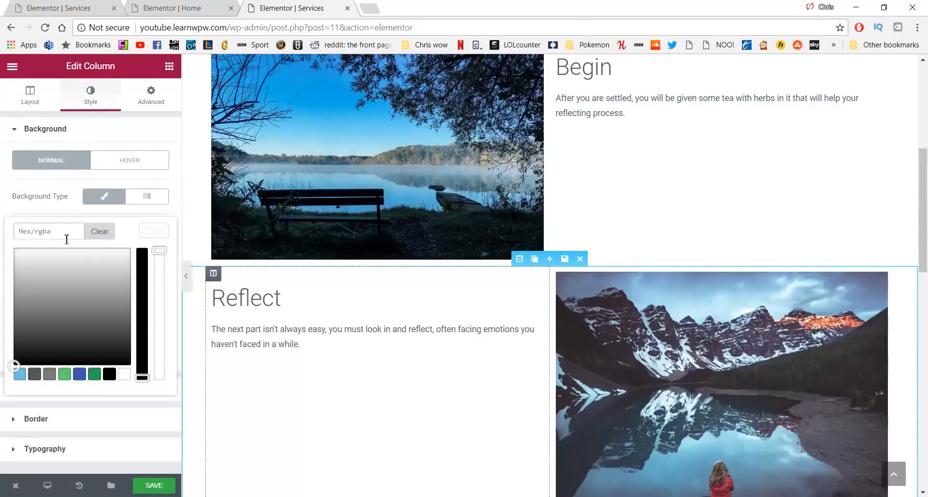
text(#f4f4f4)
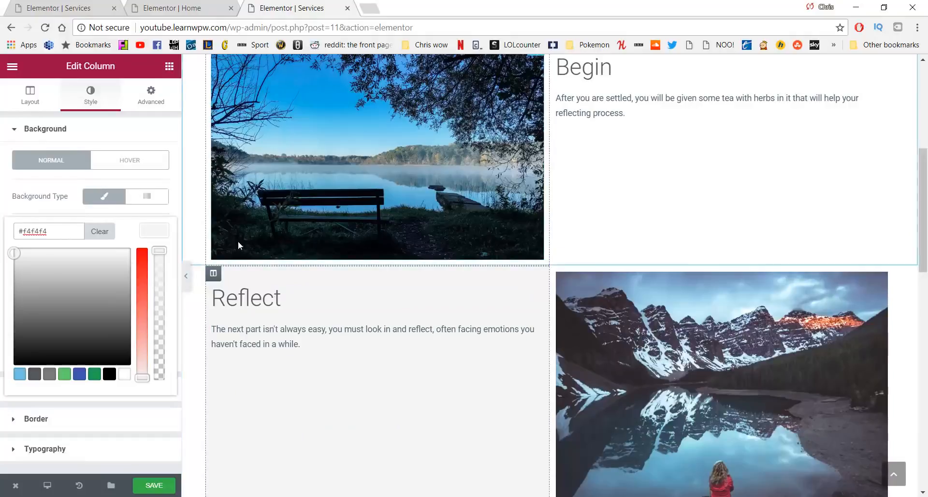
scroll(212, 273, down, 2)
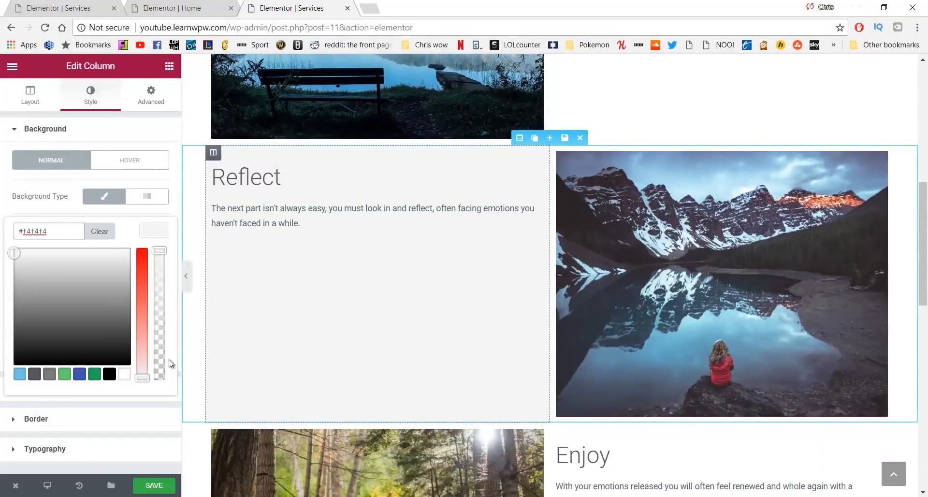
click(165, 485)
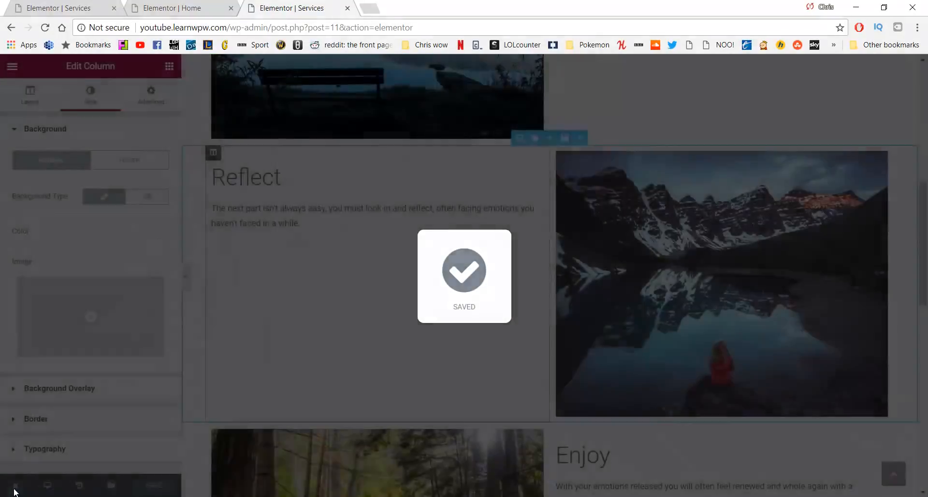
View the live Services page in a new tab and scroll through to check the grey Reflect and Relax rows
mouse_move(17, 486)
click(34, 429)
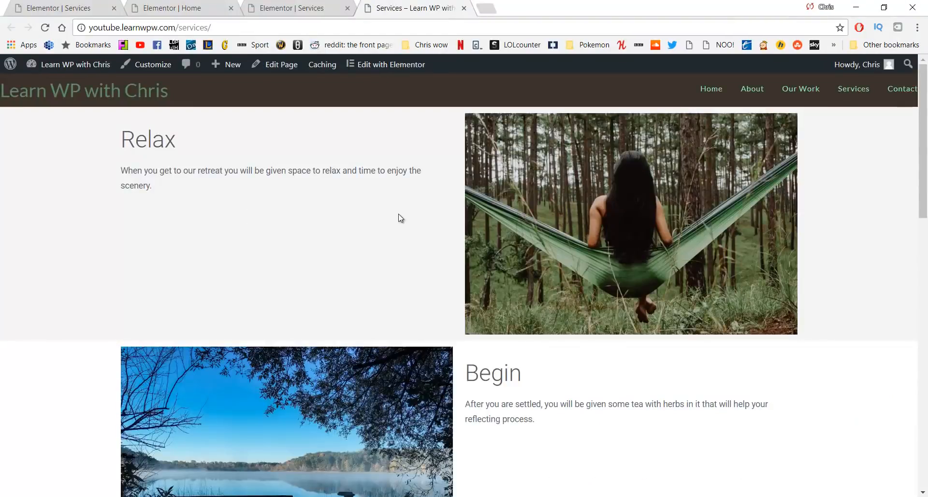
scroll(193, 213, down, 3)
scroll(194, 143, down, 6)
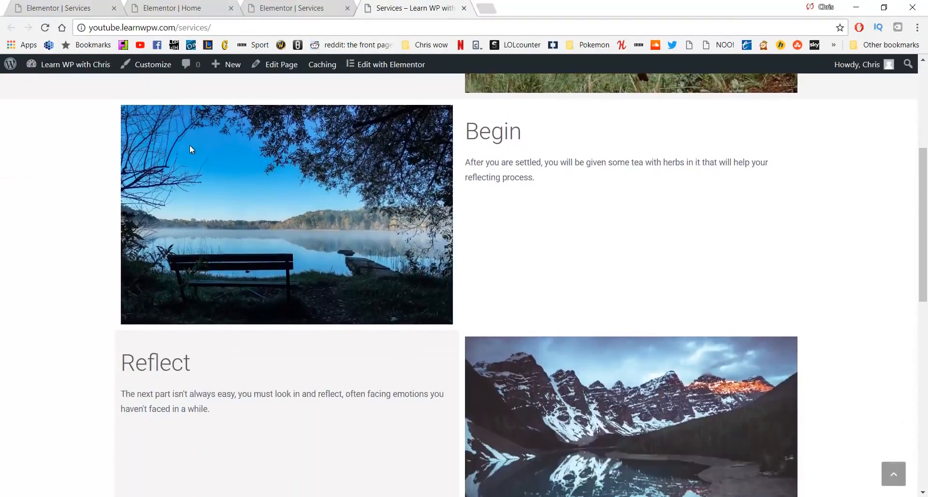
scroll(194, 159, down, 7)
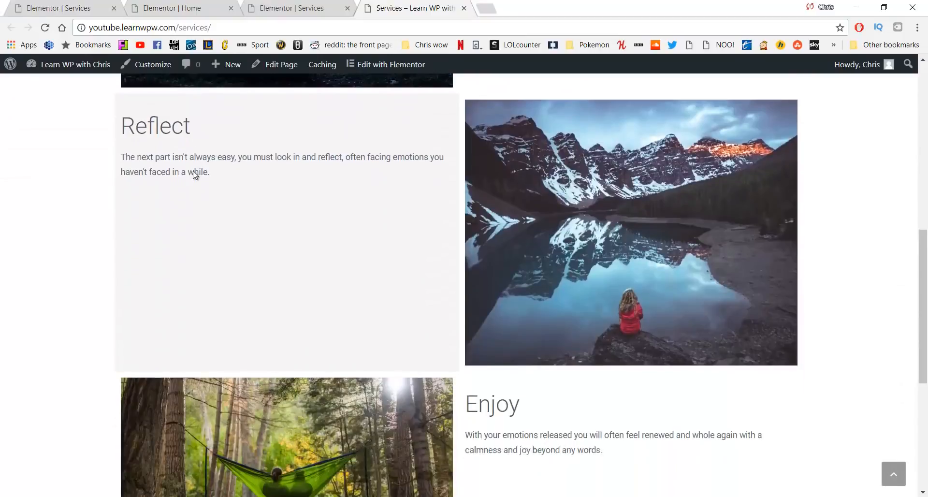
scroll(227, 208, up, 15)
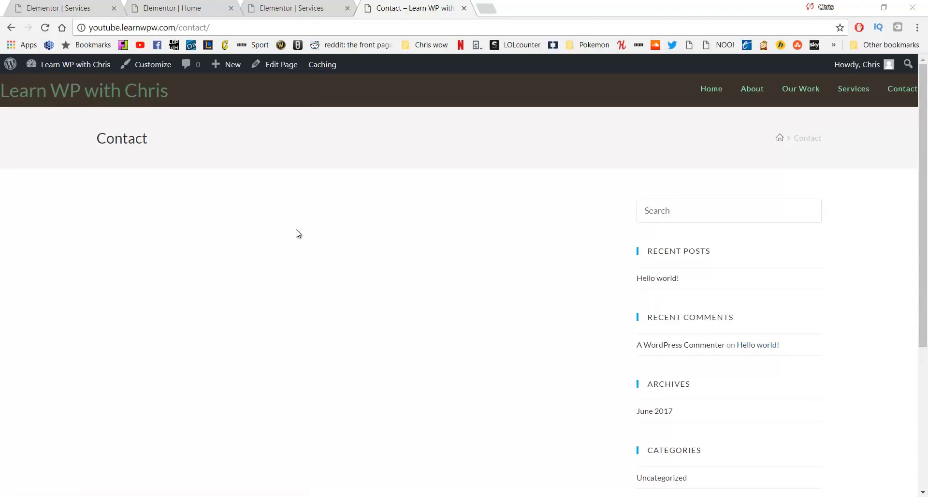
Set the Contact page's OceanWP content layout to 100% Full Width
click(290, 71)
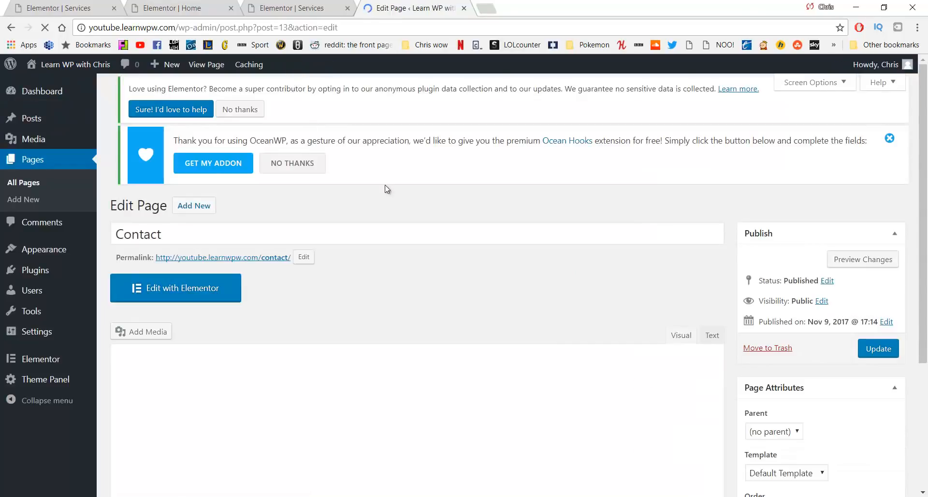
scroll(387, 193, down, 4)
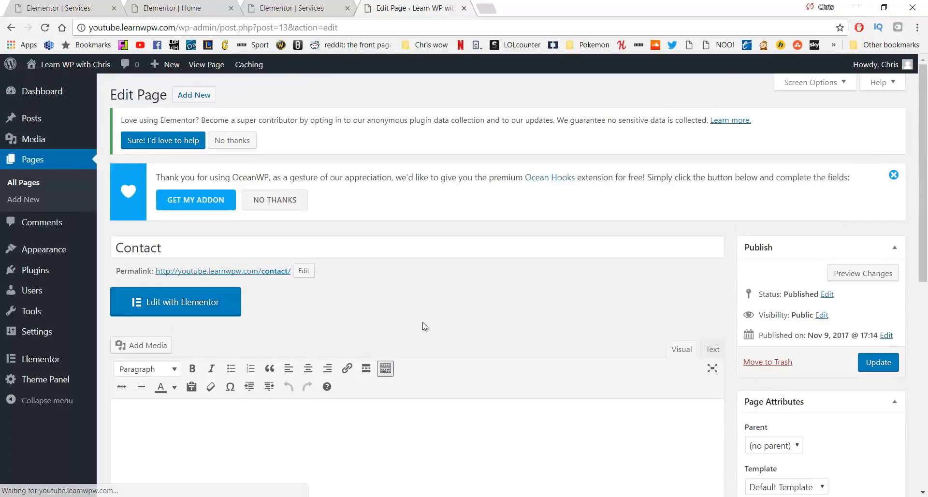
scroll(423, 323, down, 7)
scroll(423, 322, down, 1)
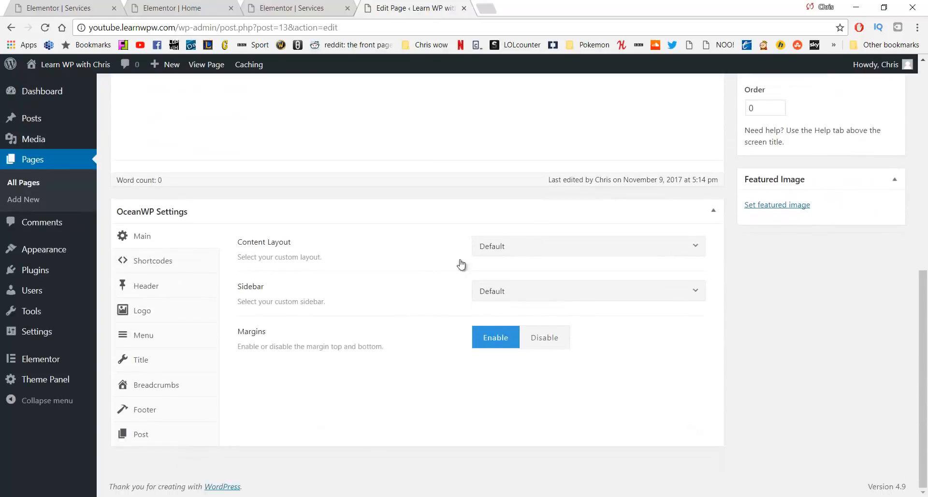
click(544, 246)
click(524, 357)
Disable the Contact page title, update the page, and launch Elementor on it
click(142, 360)
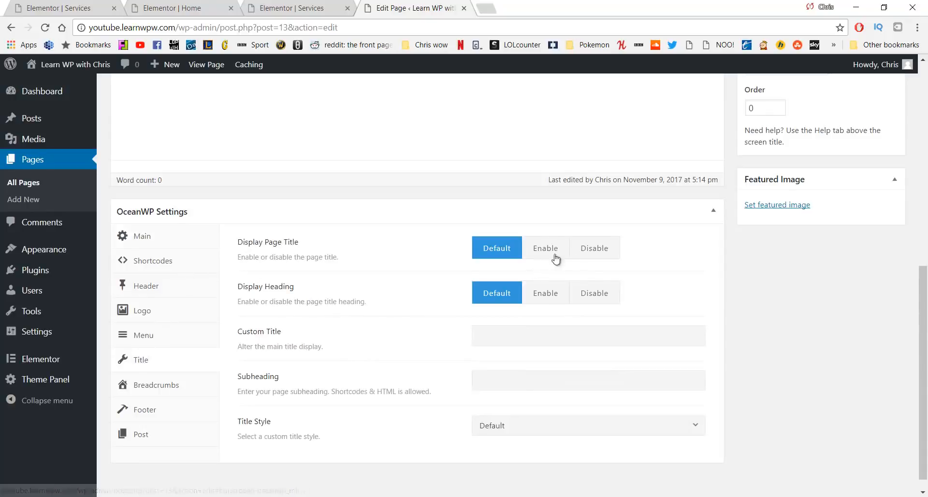
click(605, 252)
scroll(677, 279, up, 3)
scroll(677, 278, up, 4)
click(877, 304)
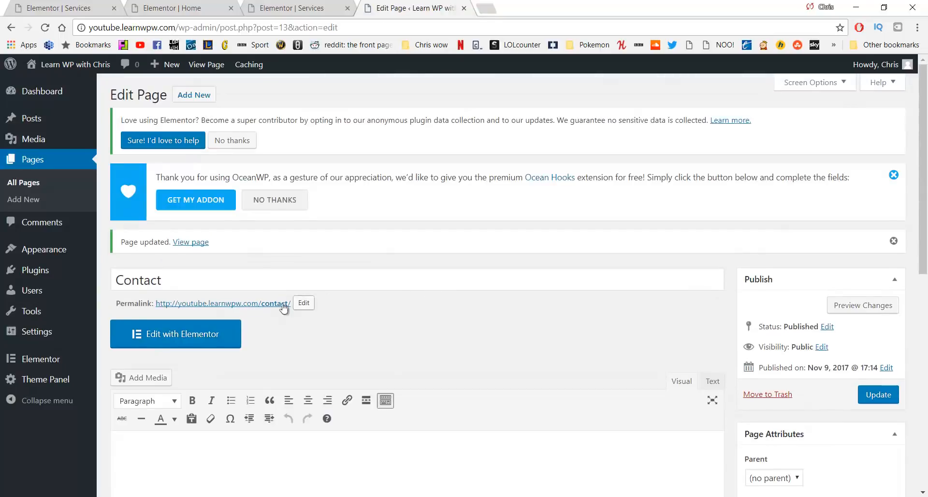
click(209, 334)
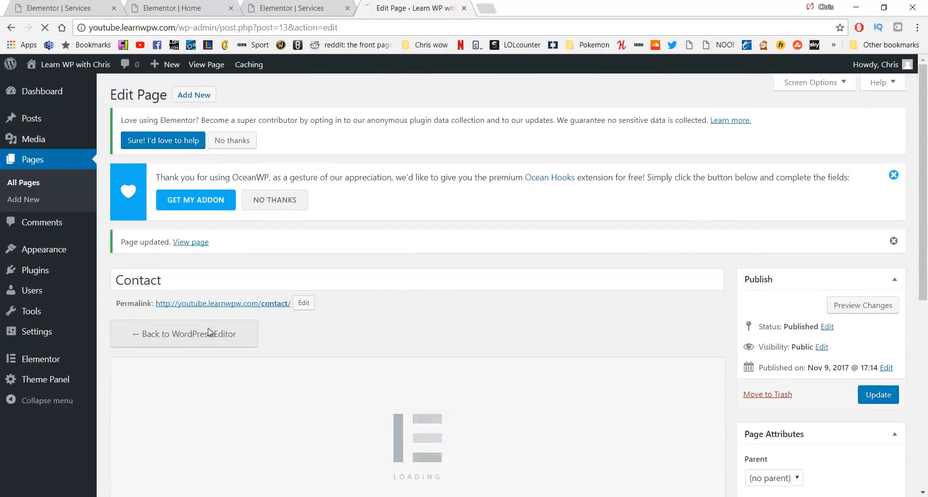
Close the old Services and Home editor tabs and add a one-column section
middle_click(249, 7)
middle_click(194, 3)
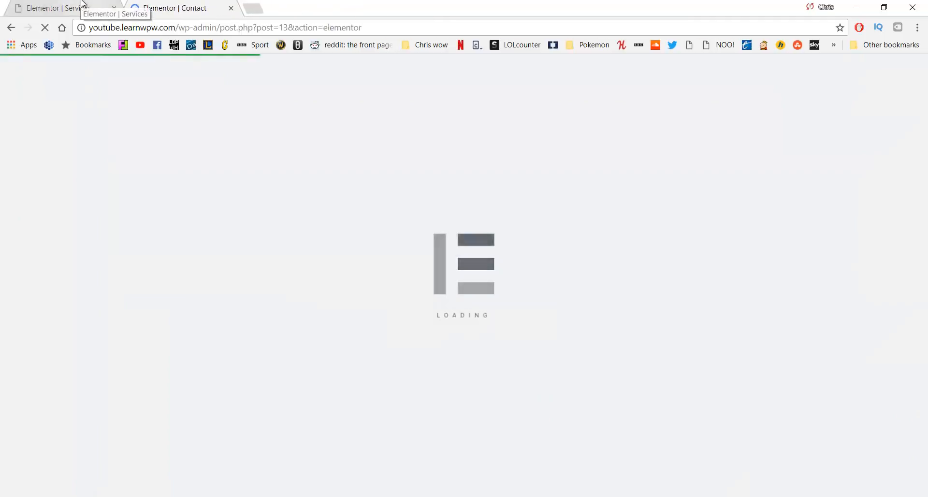
middle_click(82, 4)
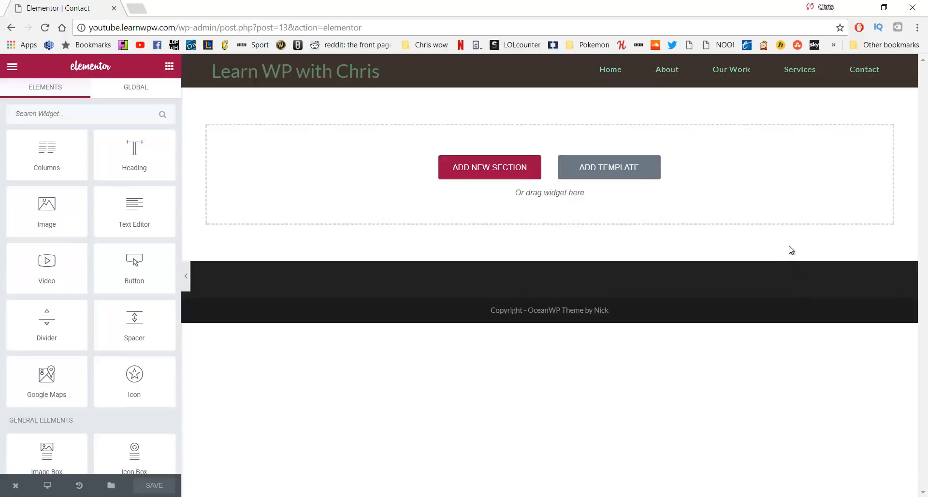
click(490, 175)
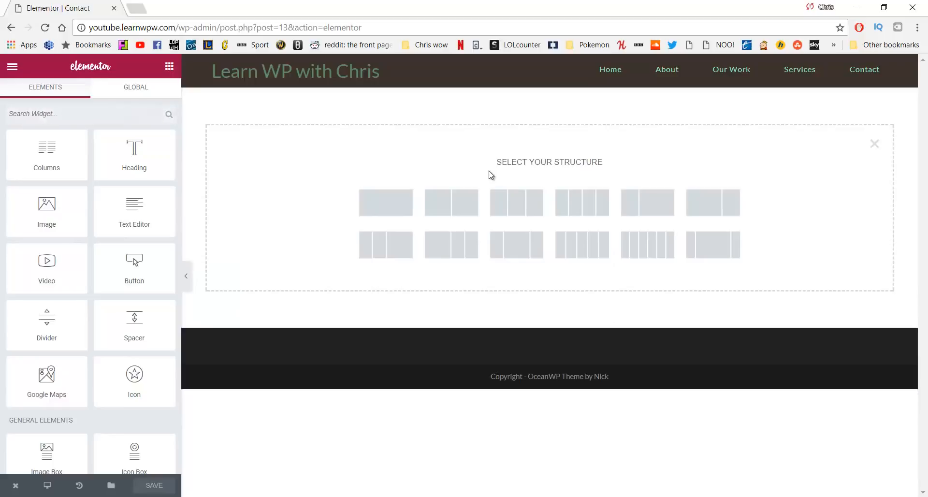
click(378, 208)
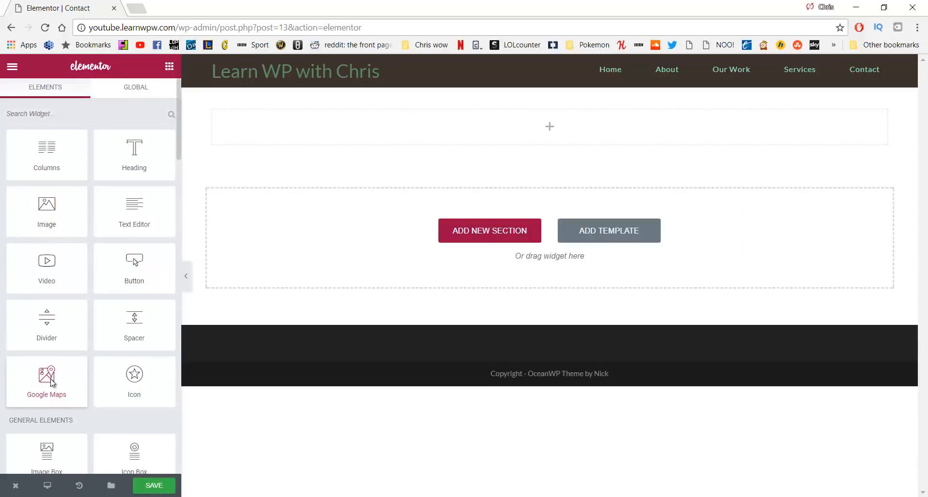
Drop a Google Maps widget into the section and change its address to Bangor
drag(86, 368, 399, 128)
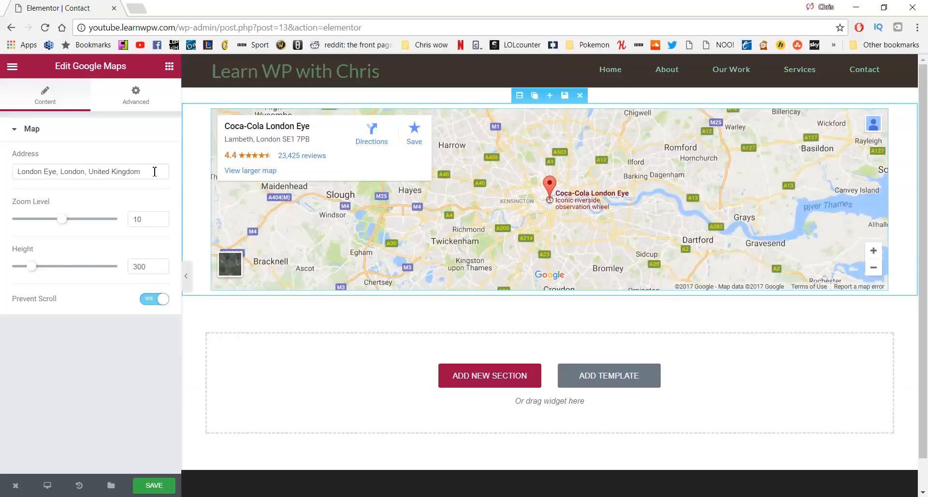
drag(155, 171, 2, 168)
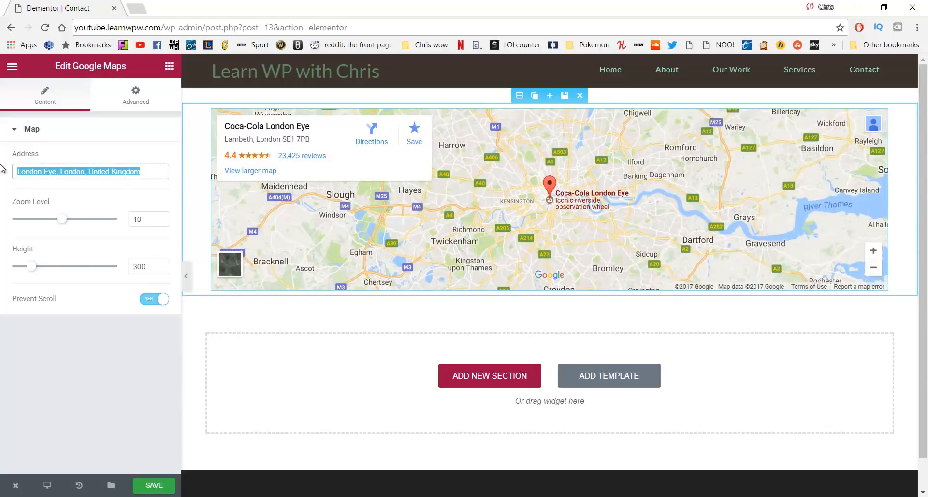
text(belfast)
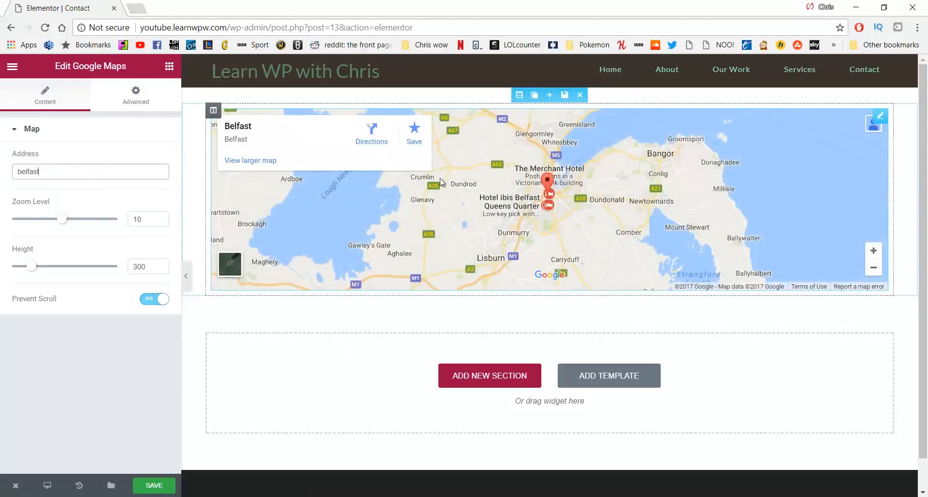
double_click(28, 172)
text(Bangor)
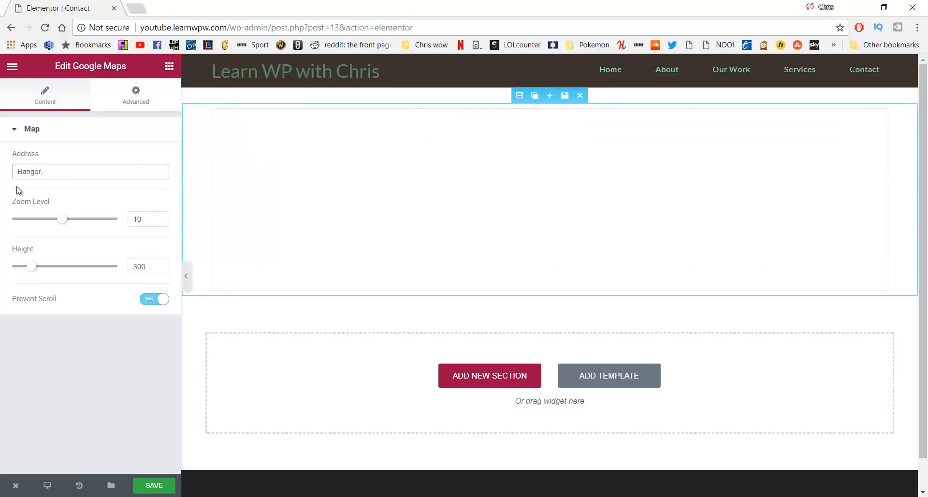
text(,)
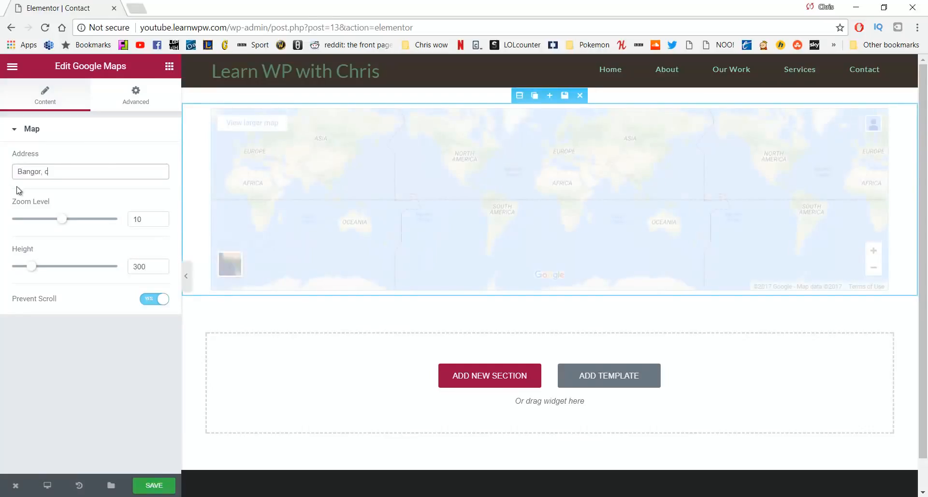
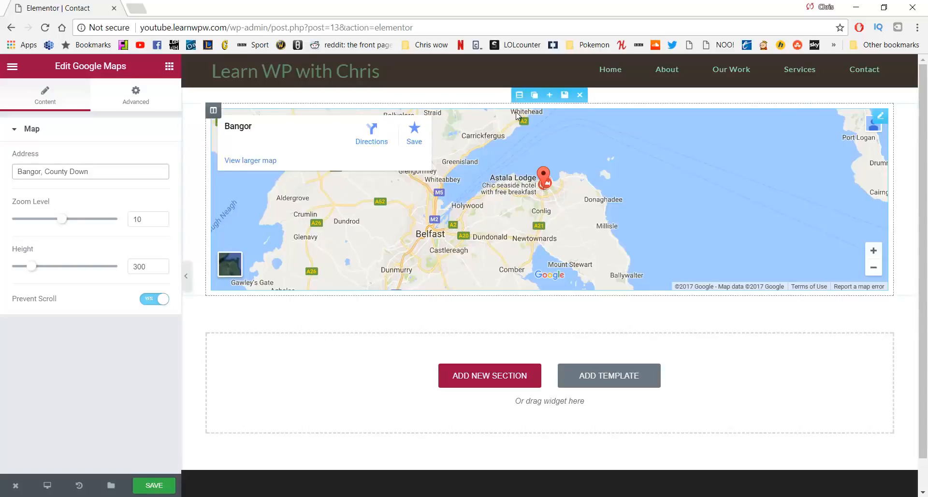
Set the Bangor map section to Full Width content with No Gap between columns
click(517, 96)
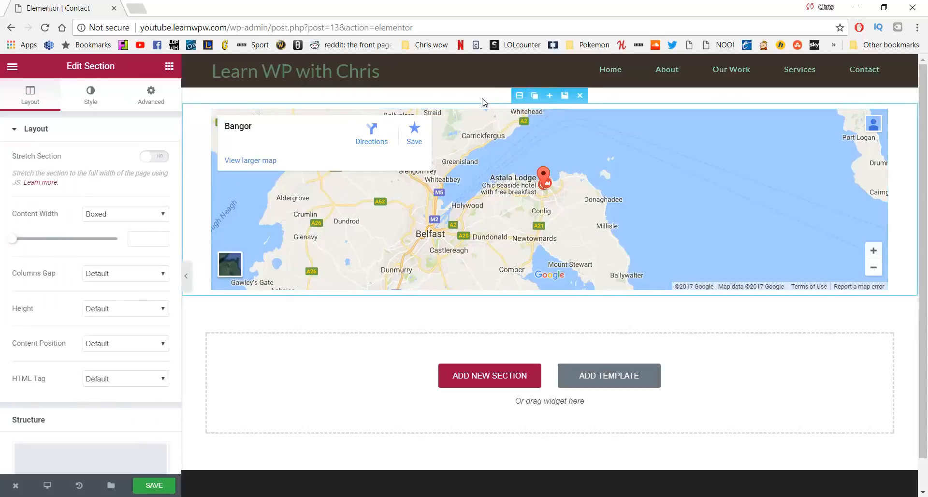
click(111, 215)
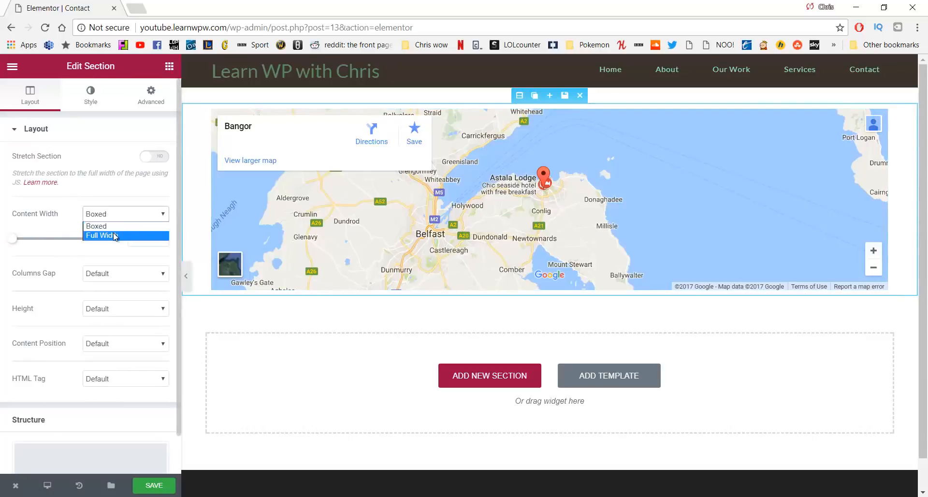
click(113, 234)
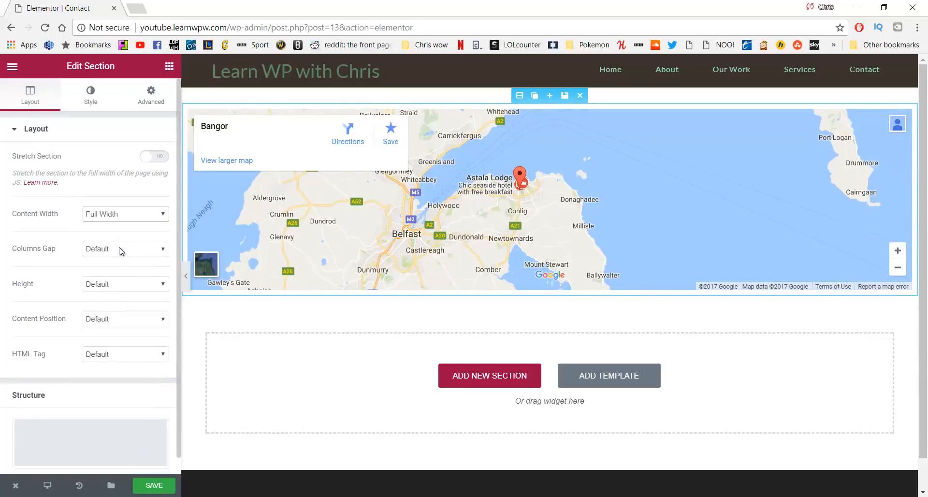
click(121, 249)
click(118, 270)
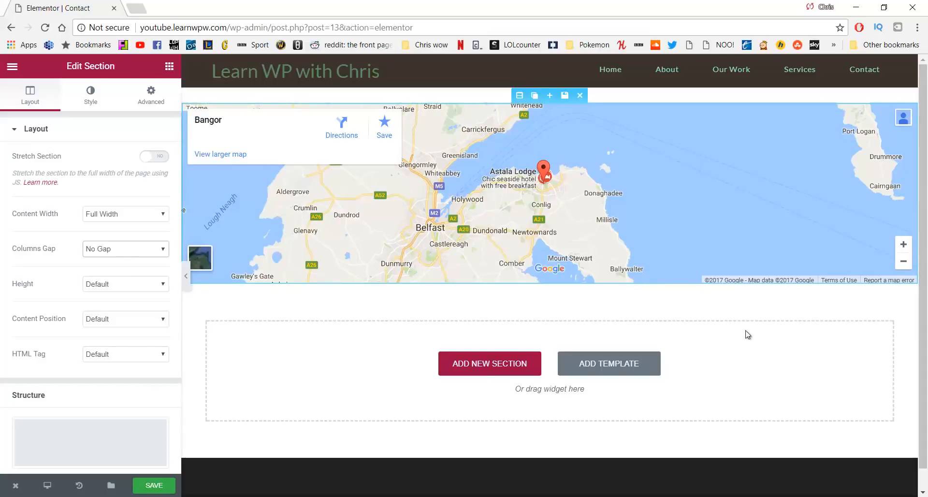
Add a 66/33 two-column section below the map
click(484, 359)
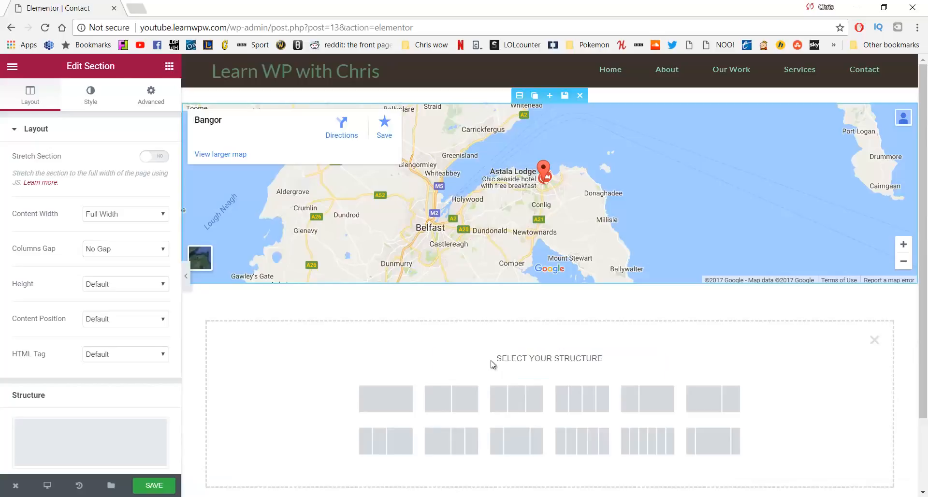
click(703, 398)
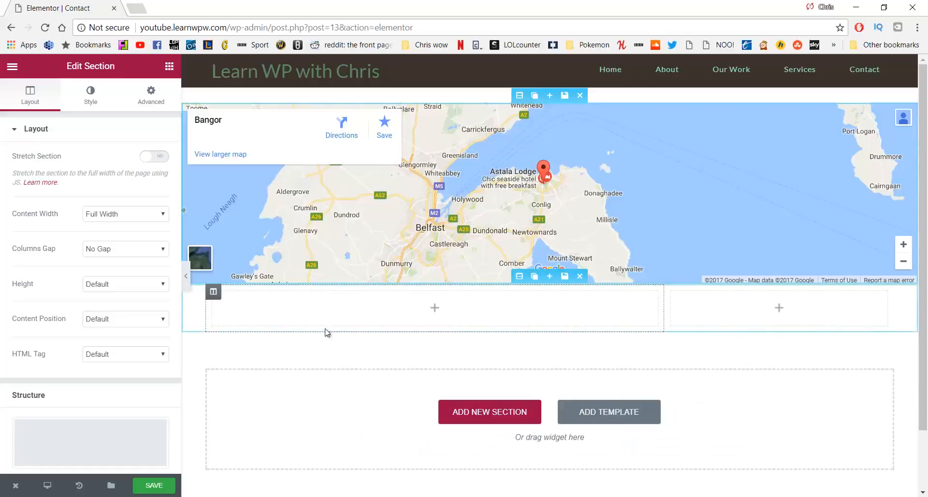
click(169, 67)
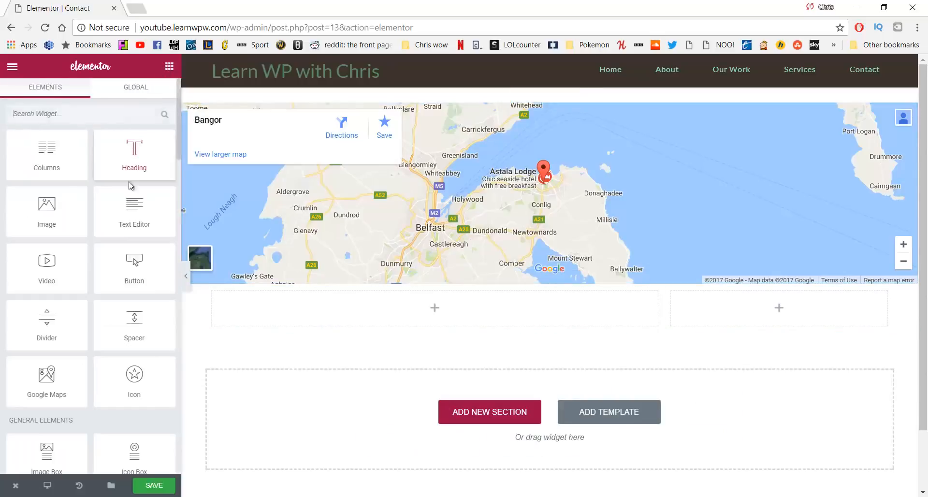
Place a Text Editor widget in the left column and clear its placeholder text
drag(135, 213, 321, 308)
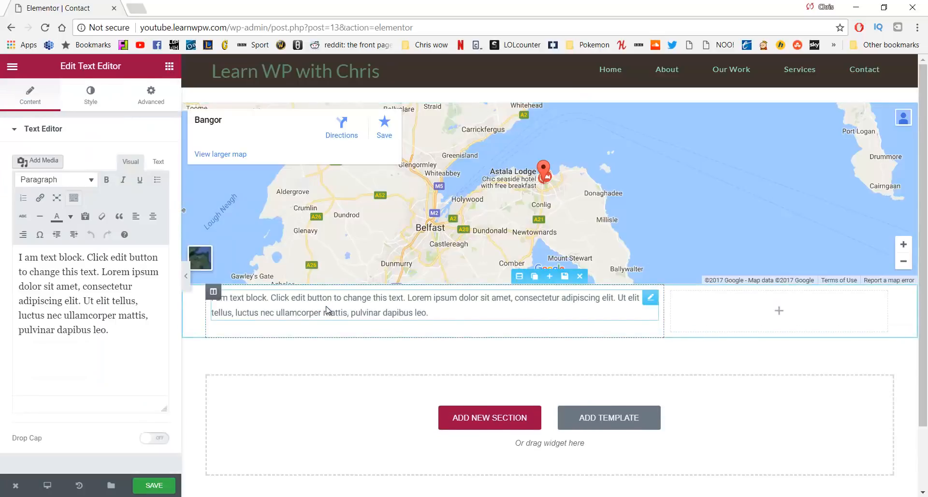
drag(138, 330, 26, 251)
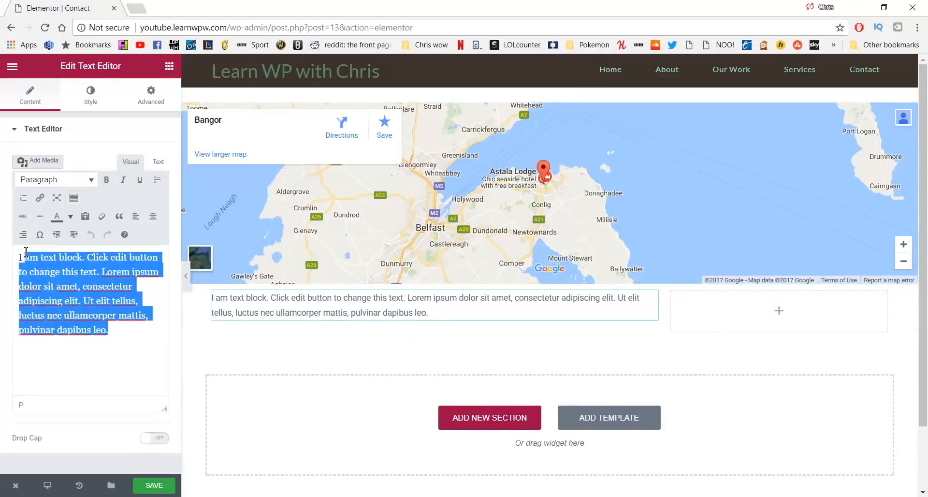
key(BackSpace)
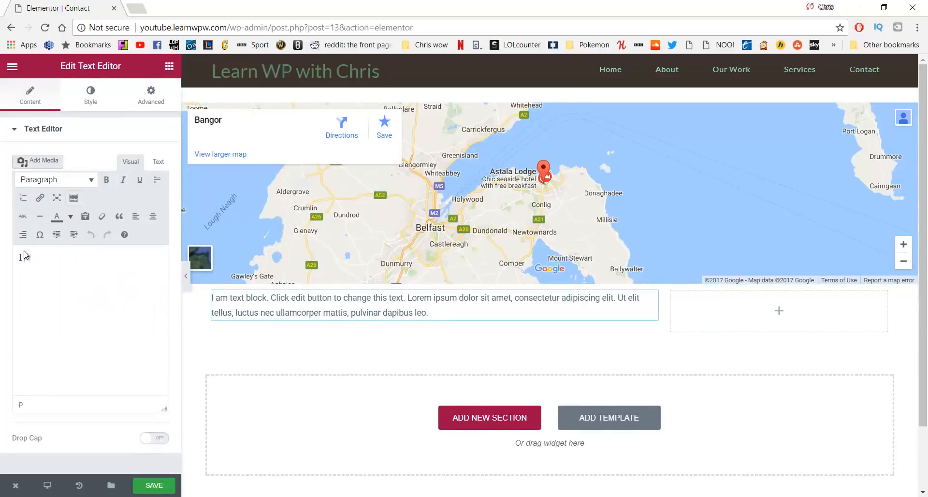
key(BackSpace)
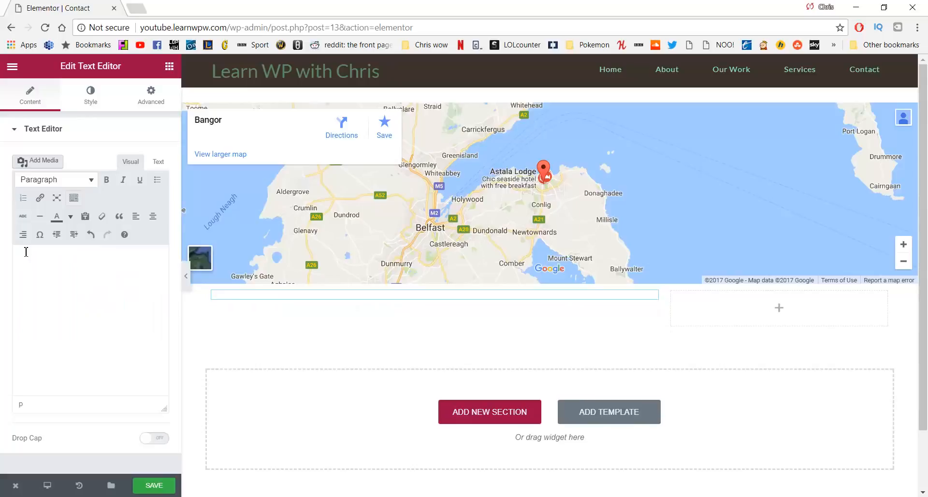
Add a bold 'Email:' label followed by the contact email address
text(Email)
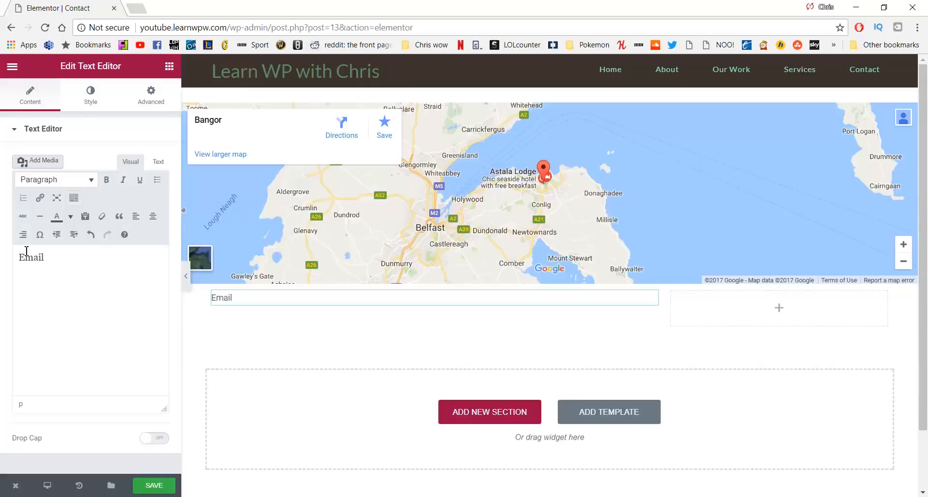
drag(43, 257, 12, 256)
key(ctrl+b)
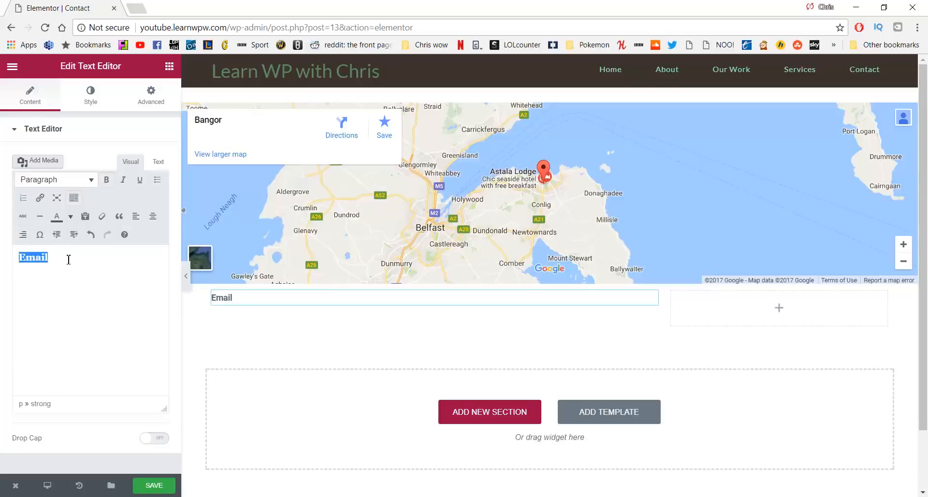
click(70, 261)
text(: h)
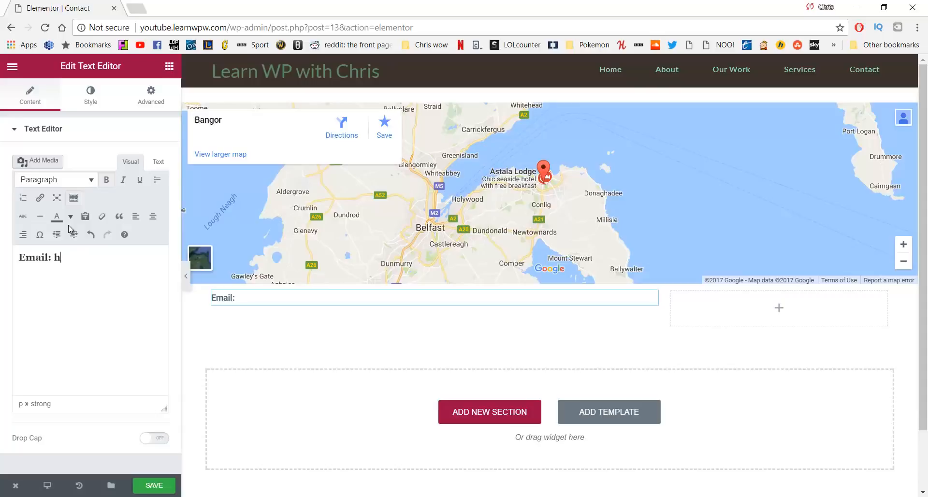
key(BackSpace)
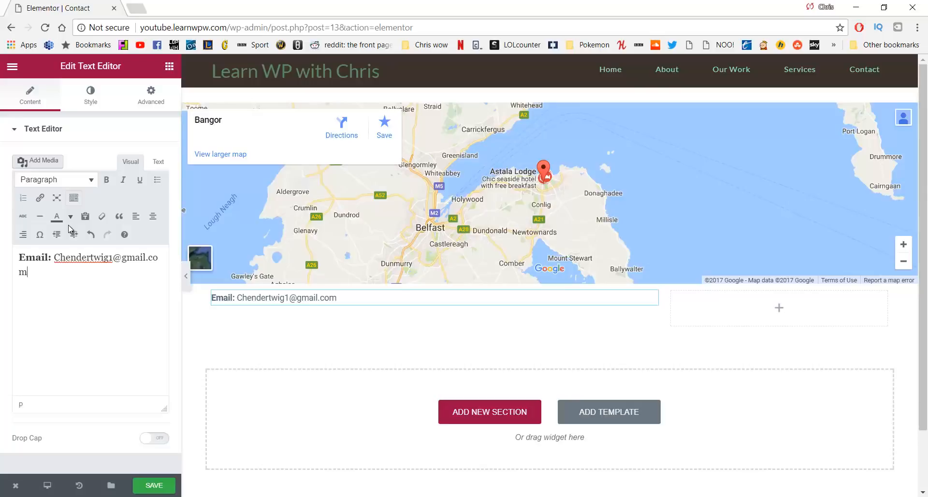
key(Return)
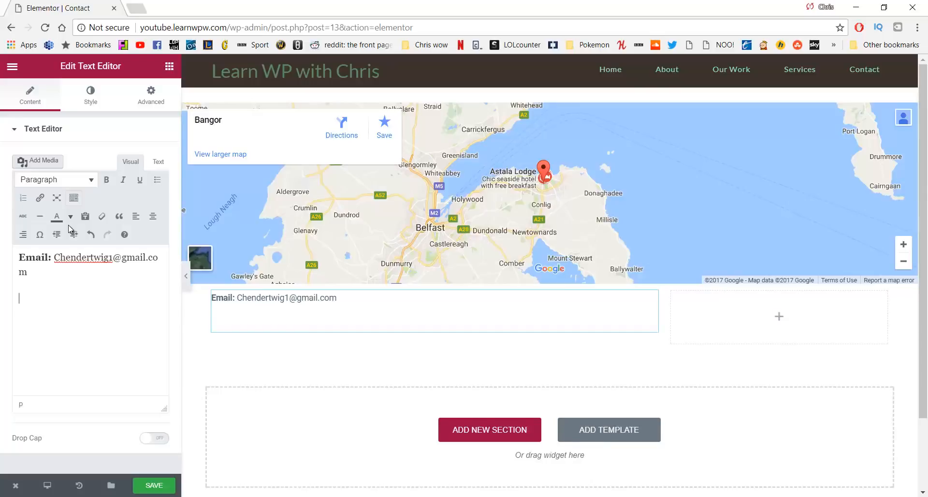
key(BackSpace)
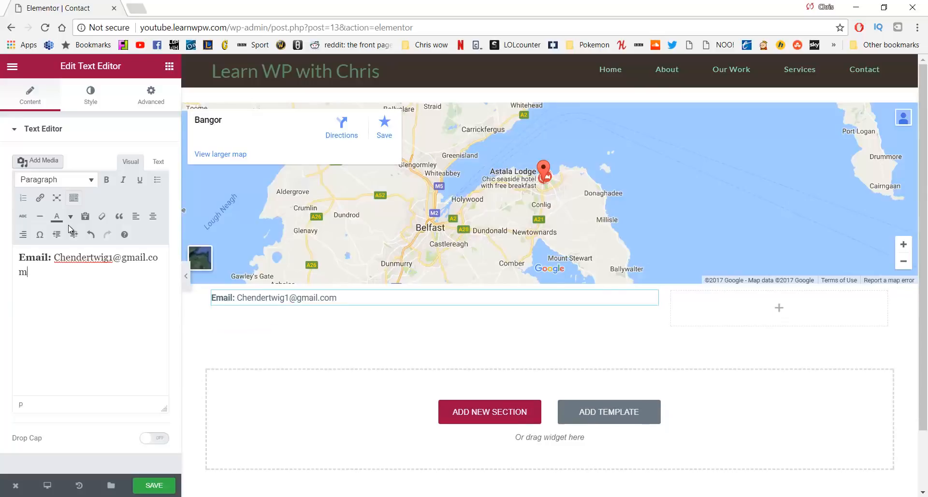
On a new line, add a 'Phone:' label with the contact phone number
key(shift+Return)
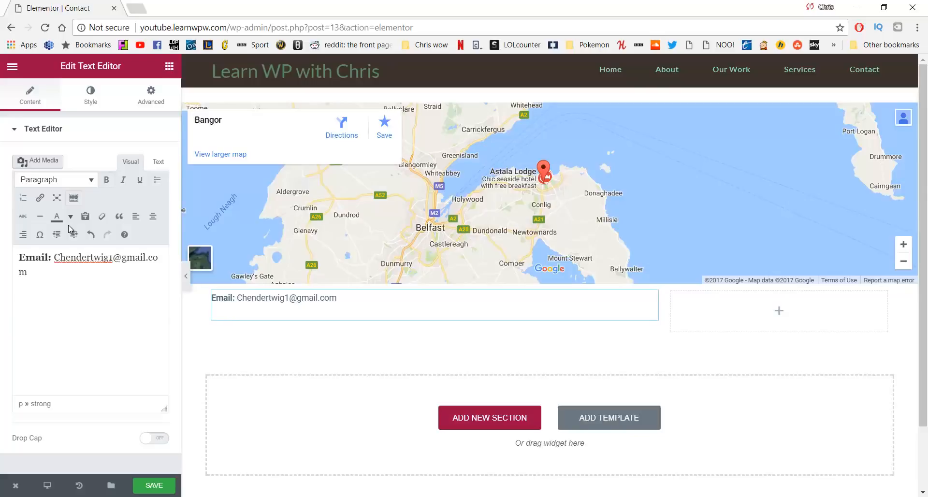
text(PHon)
text(hone)
text(:)
text(Call or email to schedule a 3 day retreat or check out our work)
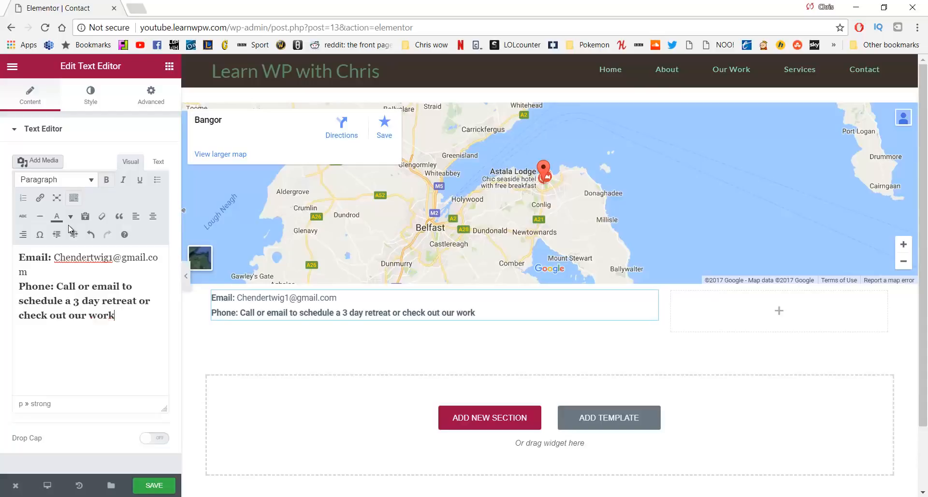
key(BackSpace)
key(BackSpace)
key(BackSpace)
key(BackSpace)
key(BackSpace)
key(BackSpace)
key(BackSpace)
key(BackSpace)
key(BackSpace)
key(BackSpace)
key(BackSpace)
key(BackSpace)
key(BackSpace)
key(BackSpace)
key(BackSpace)
key(BackSpace)
key(BackSpace)
key(BackSpace)
key(BackSpace)
key(BackSpace)
key(BackSpace)
key(BackSpace)
key(BackSpace)
key(BackSpace)
key(BackSpace)
key(BackSpace)
key(BackSpace)
key(BackSpace)
key(BackSpace)
key(BackSpace)
key(BackSpace)
key(BackSpace)
key(BackSpace)
key(BackSpace)
key(BackSpace)
key(BackSpace)
key(BackSpace)
key(BackSpace)
key(BackSpace)
key(BackSpace)
key(BackSpace)
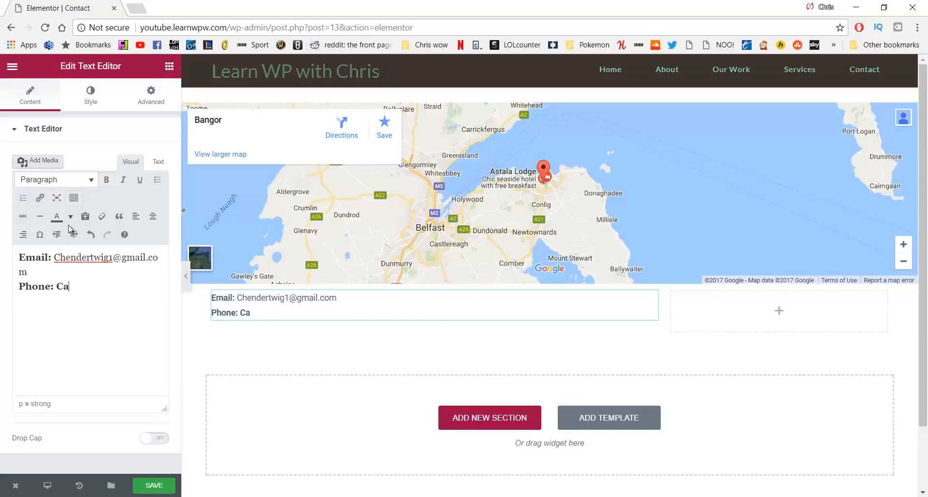
text(dd)
key(BackSpace)
text((44))
key(ctrl+z)
key(ctrl+z)
key(ctrl+z)
key(ctrl+y)
key(ctrl+y)
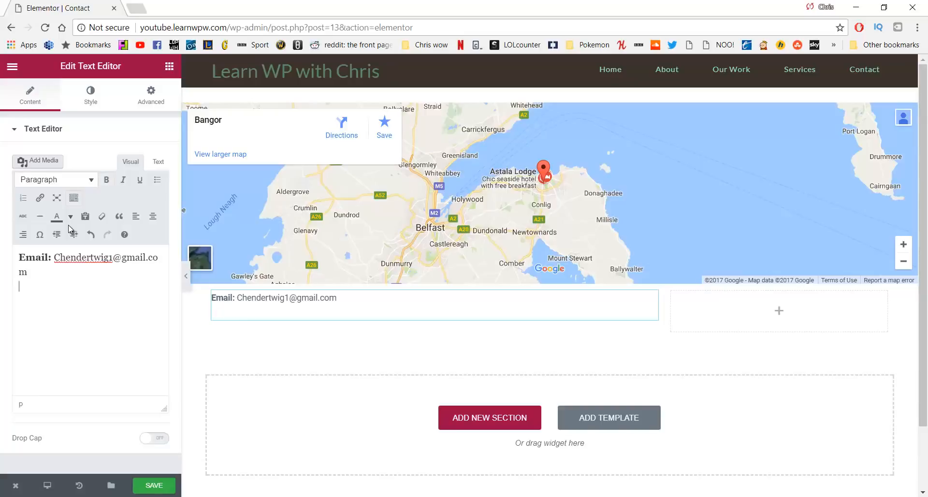
key(BackSpace)
text(())
key(BackSpace)
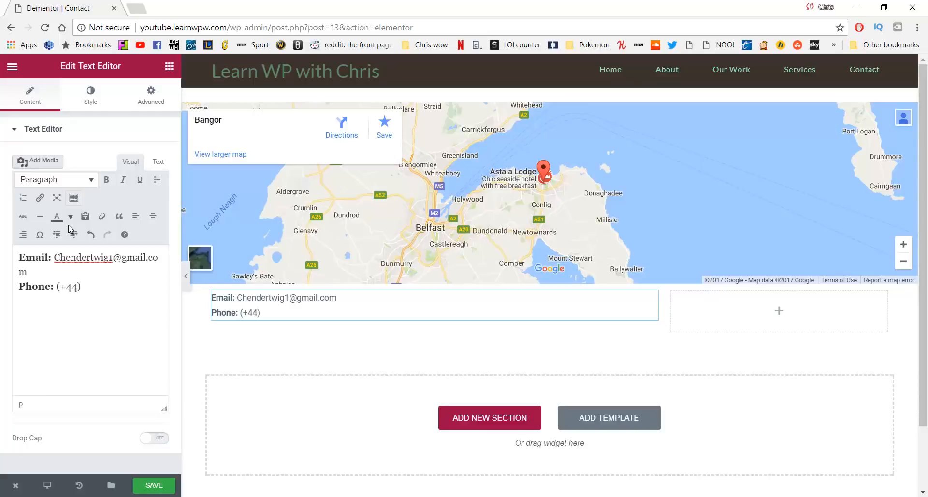
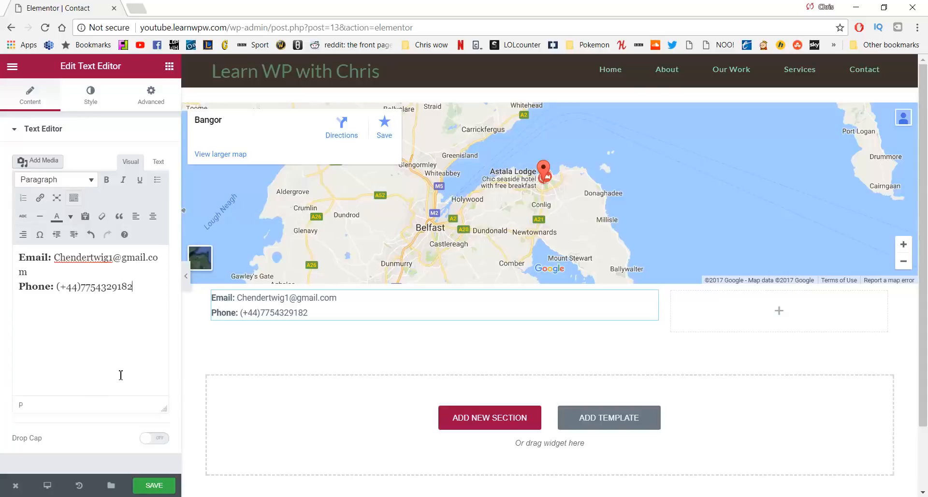
Add a bold 'Address' label followed by 'Bangor. Northern Ireland'
key(Return)
key(Return)
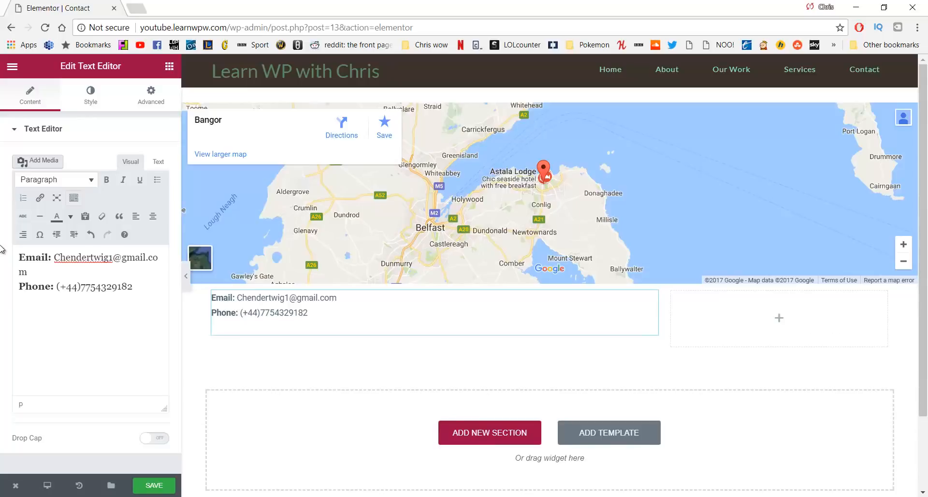
key(ctrl+b)
text(Address:)
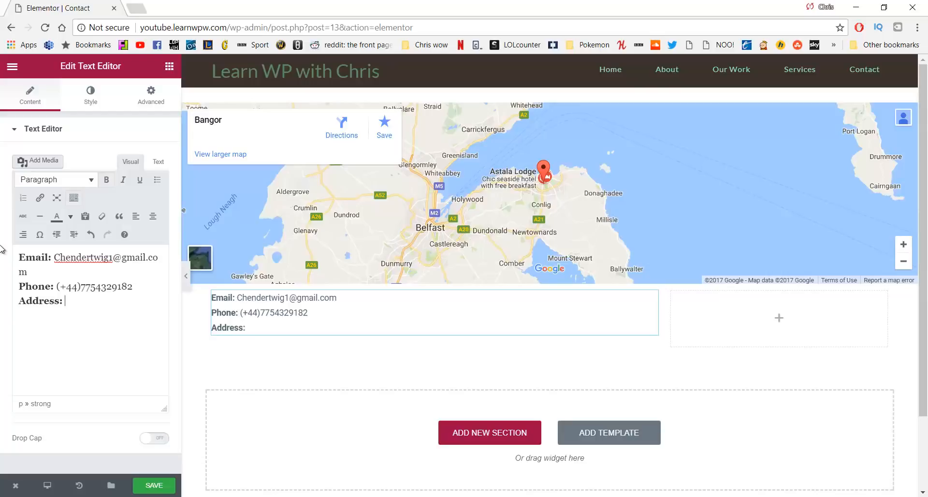
key(ctrl+b)
text(Bangor)
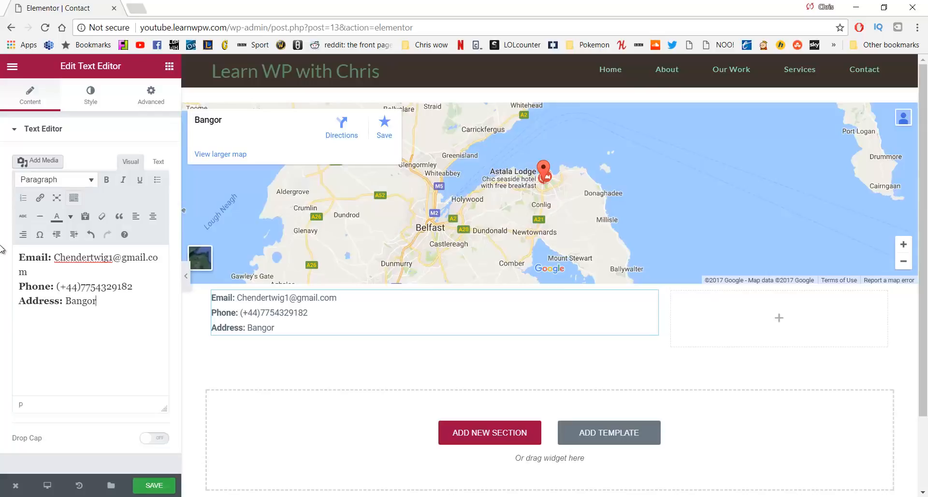
text(. Northern Ireland)
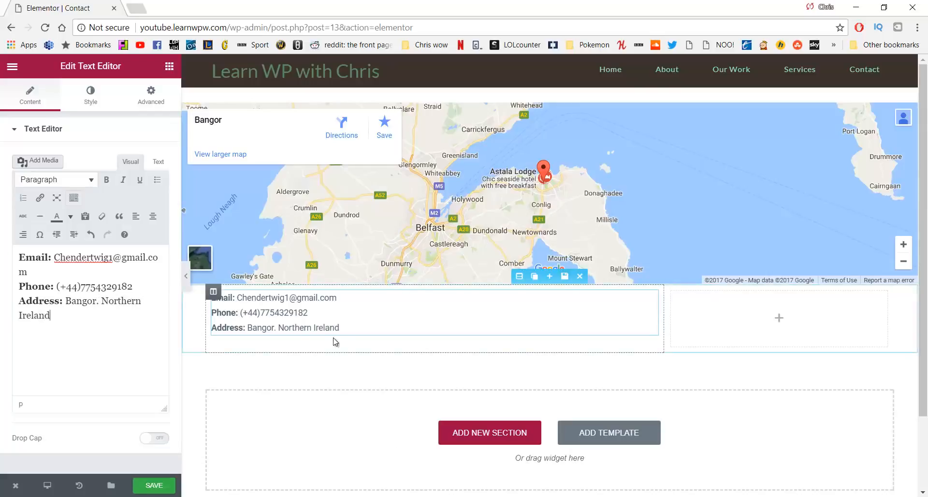
click(357, 324)
Unlink the text block's margins and set top and bottom margins to 15 px
drag(358, 329, 211, 296)
click(151, 96)
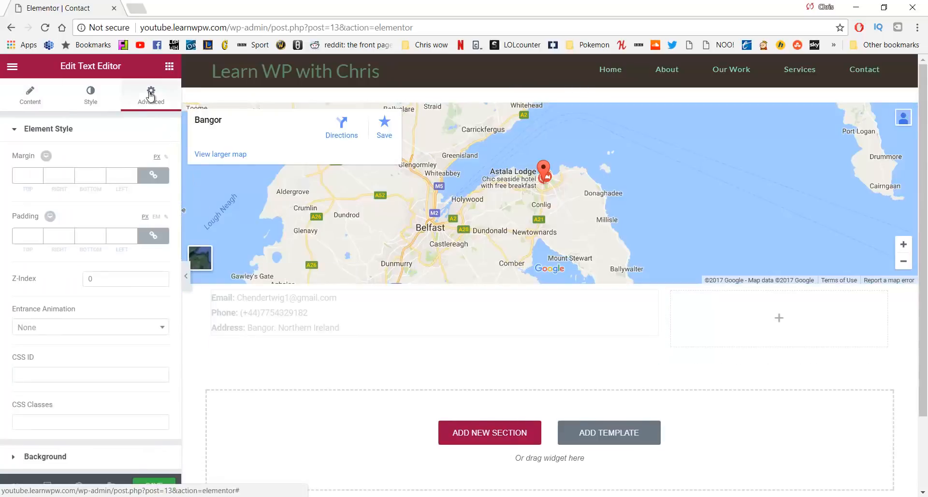
click(153, 175)
click(28, 176)
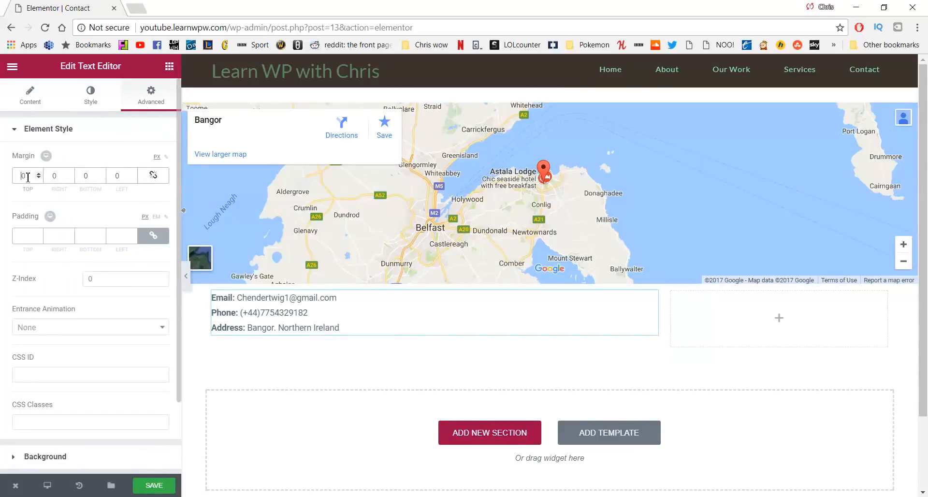
drag(27, 179, 72, 180)
text(15)
double_click(90, 177)
text(150)
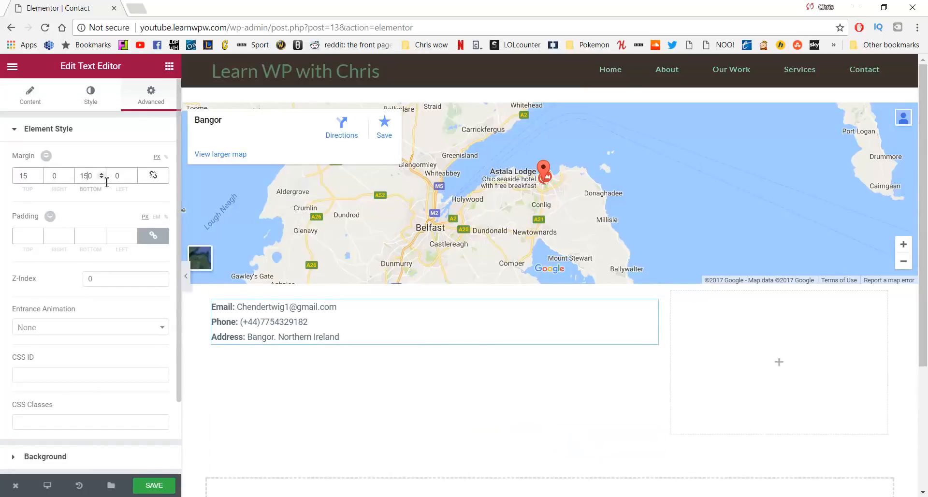
key(Delete)
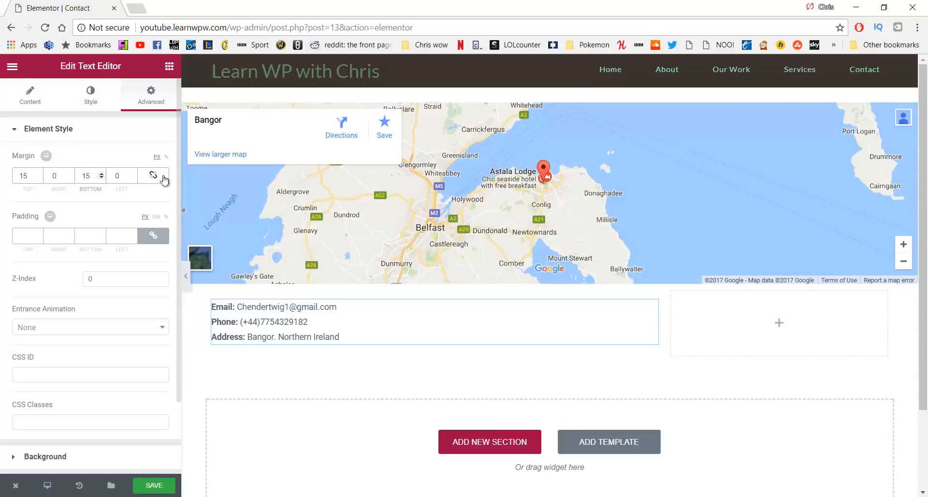
click(169, 67)
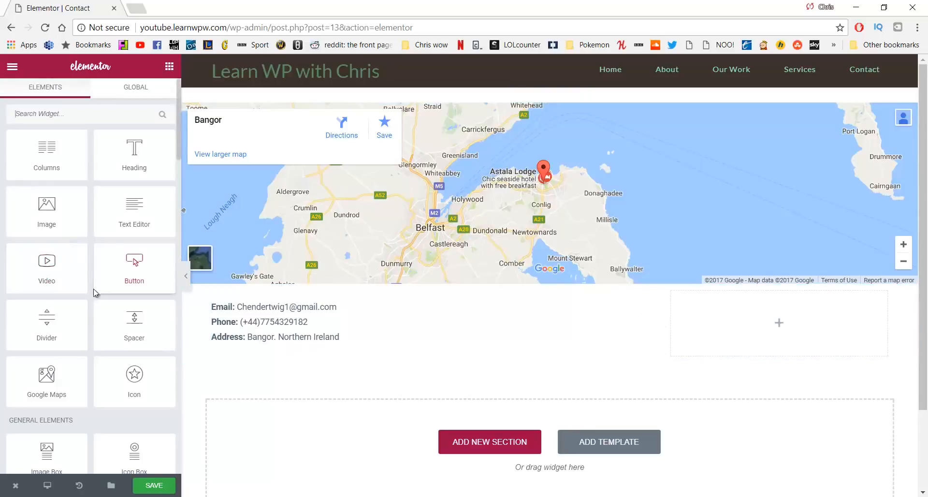
Add an Image widget below the contact text showing the black-and-white portrait 123-1.jpg
drag(46, 210, 270, 350)
scroll(368, 362, down, 1)
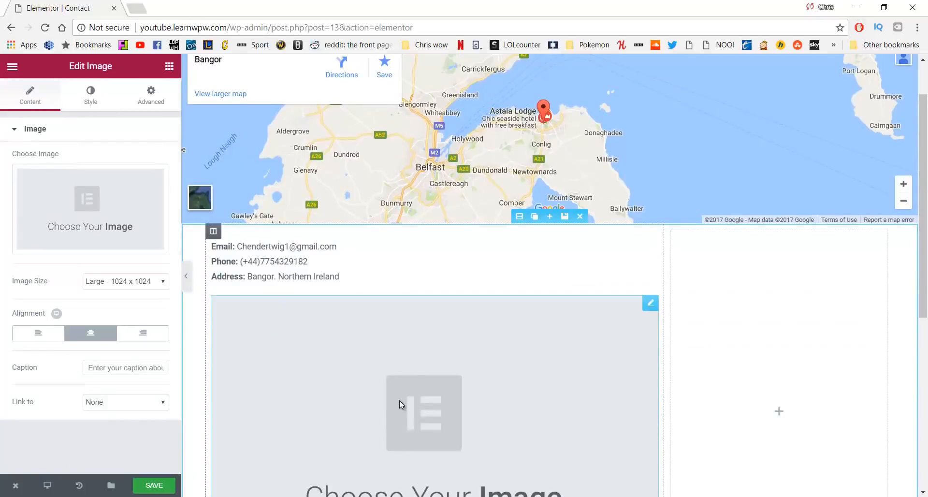
click(137, 209)
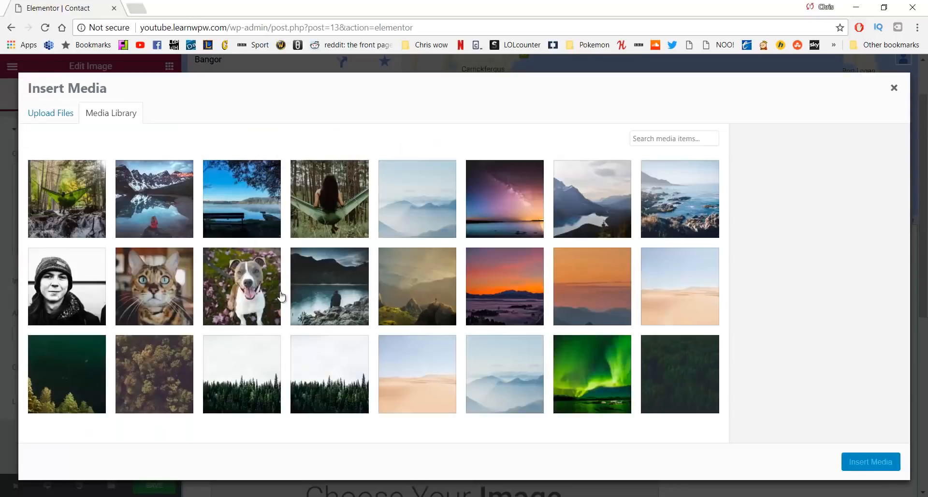
click(77, 283)
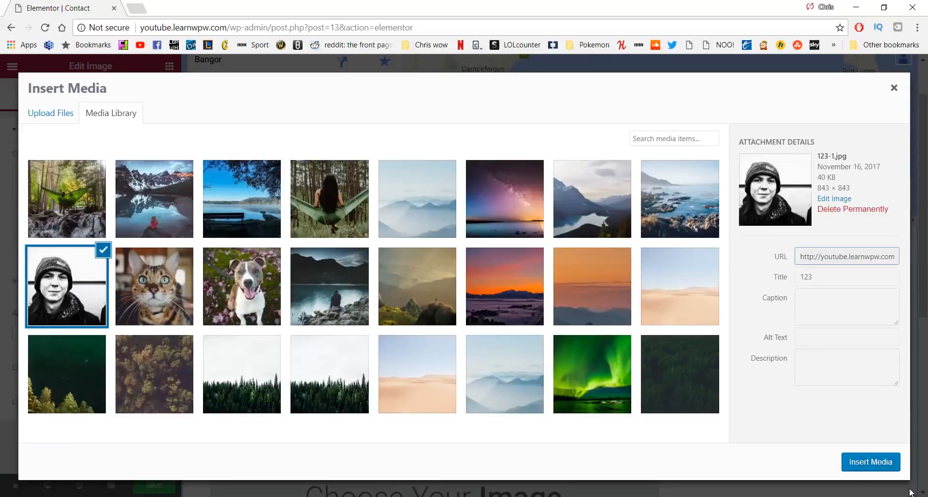
click(876, 462)
Set the portrait to Medium - 300 x 300, align it left, and save the page
scroll(551, 321, down, 4)
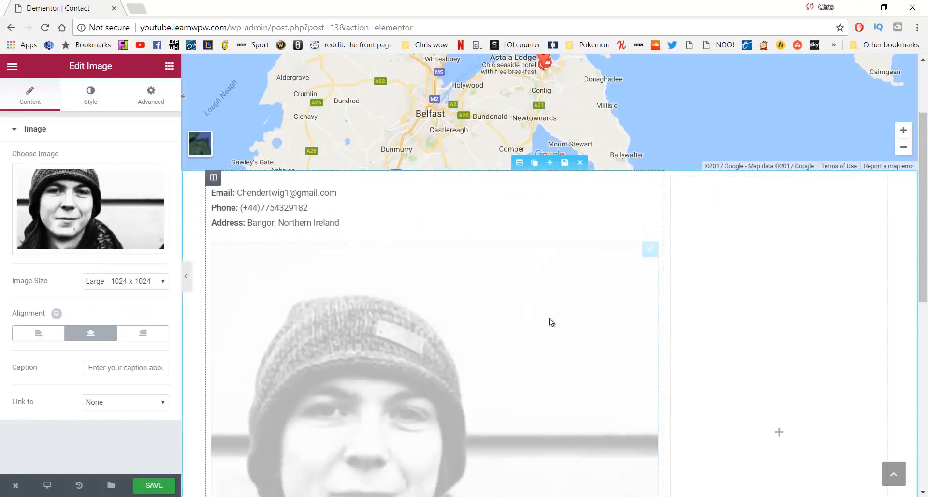
scroll(483, 362, up, 2)
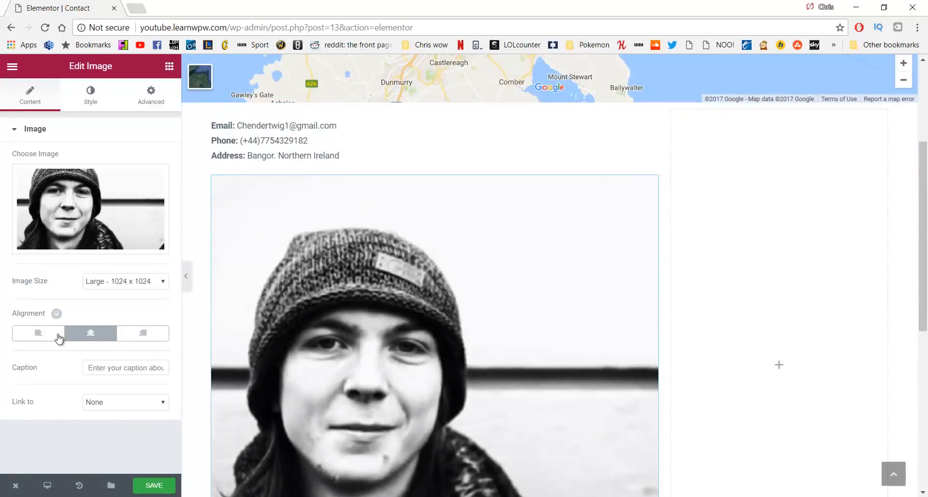
click(114, 284)
click(116, 304)
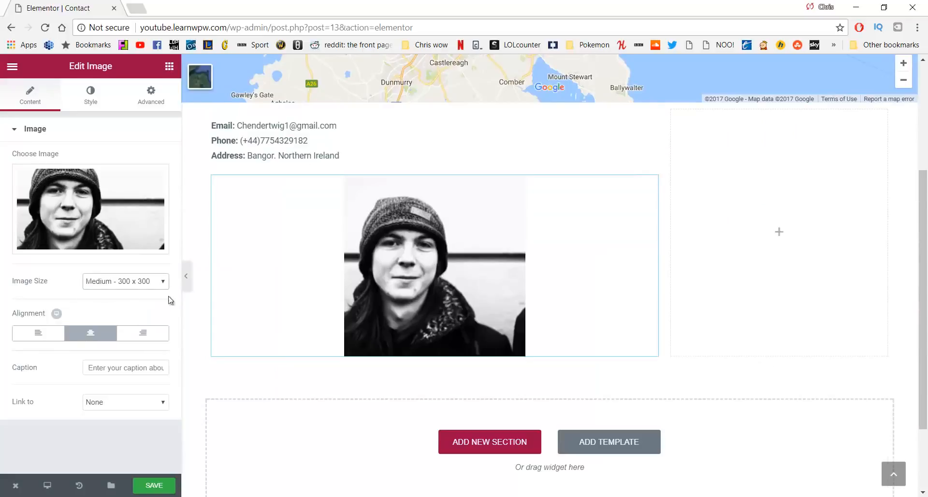
click(39, 333)
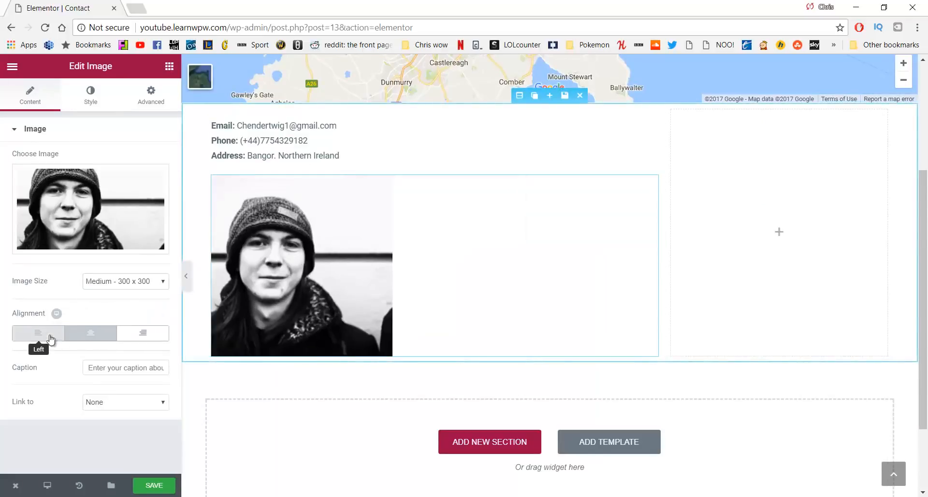
scroll(385, 227, up, 1)
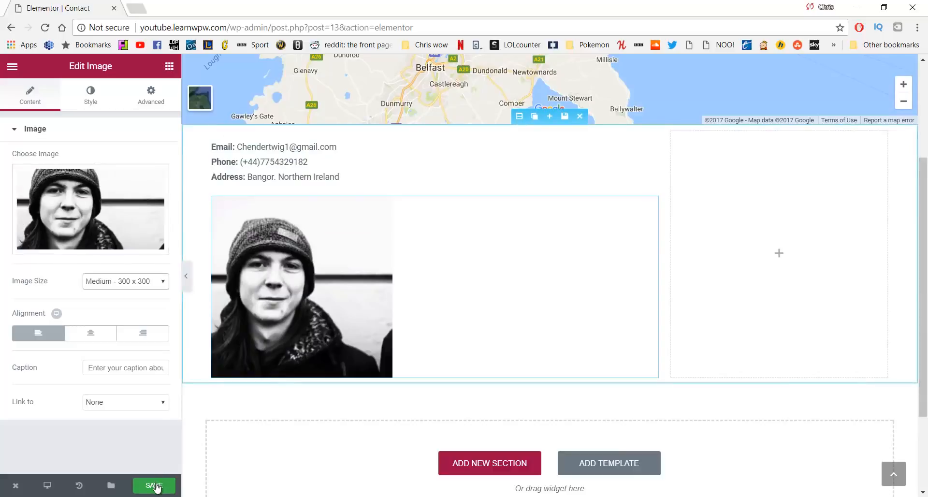
click(155, 486)
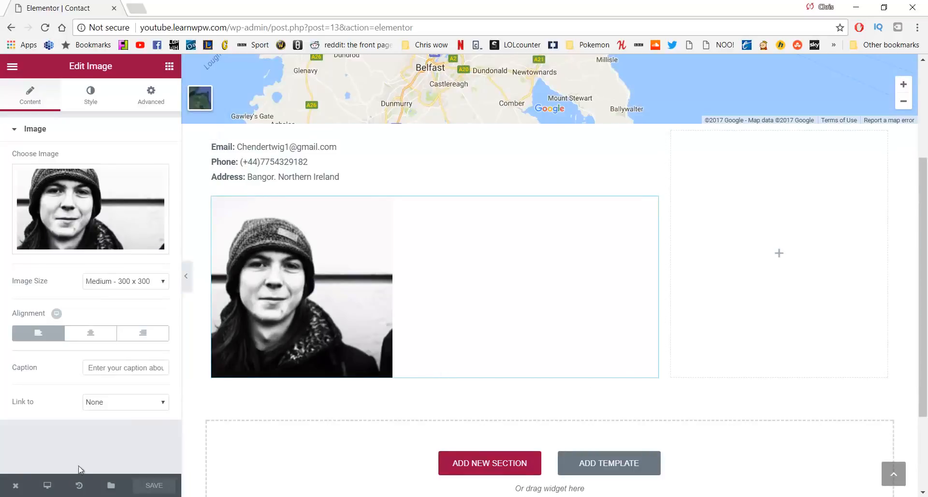
From the dashboard's Plugins > Add New, search 'con' and install and activate Contact Form 7
mouse_move(18, 487)
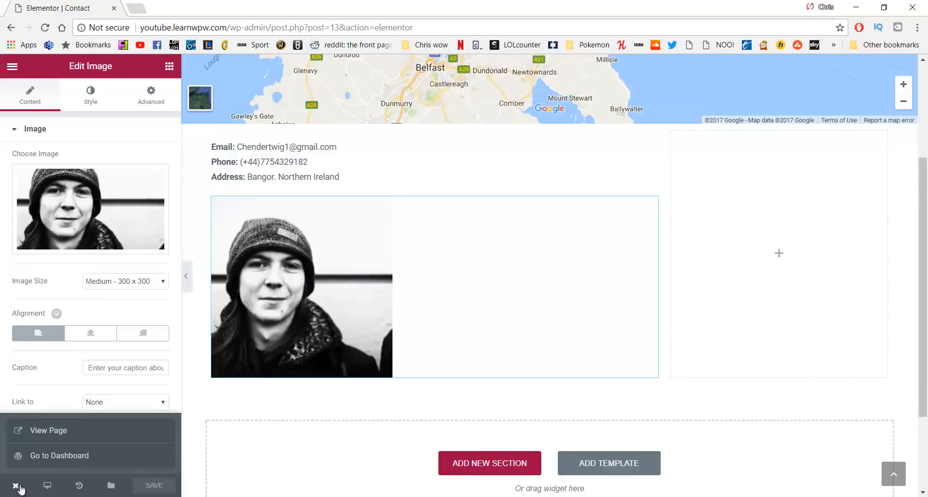
click(45, 459)
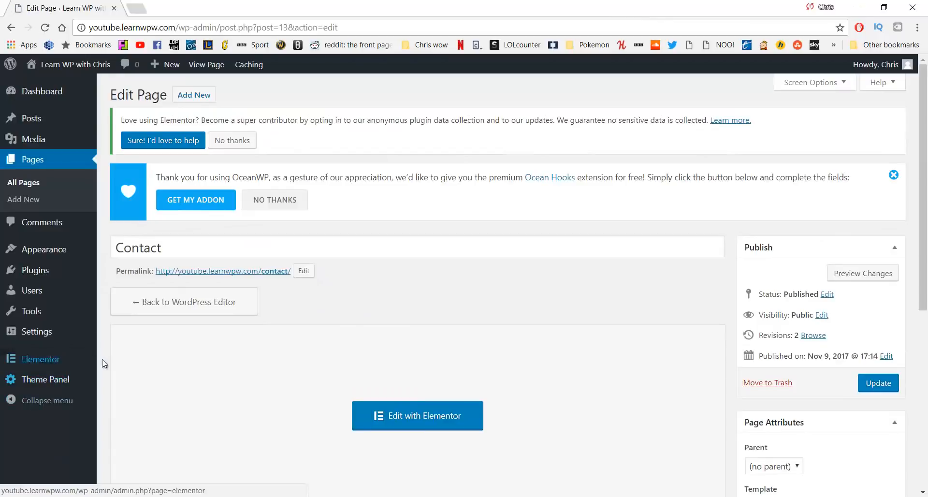
mouse_move(50, 277)
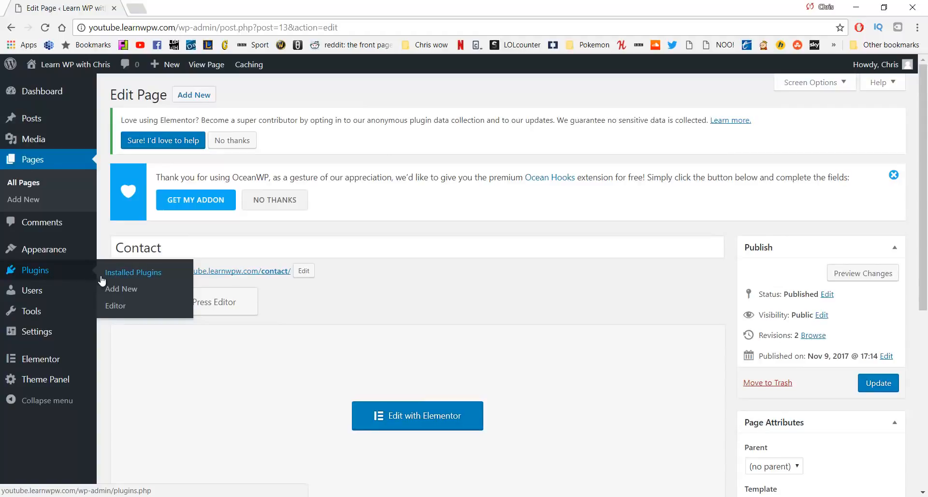
click(69, 272)
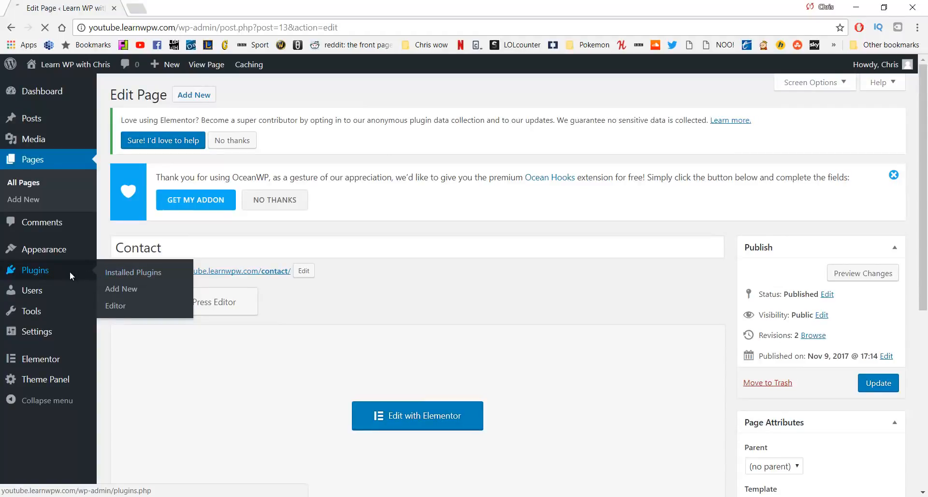
click(115, 290)
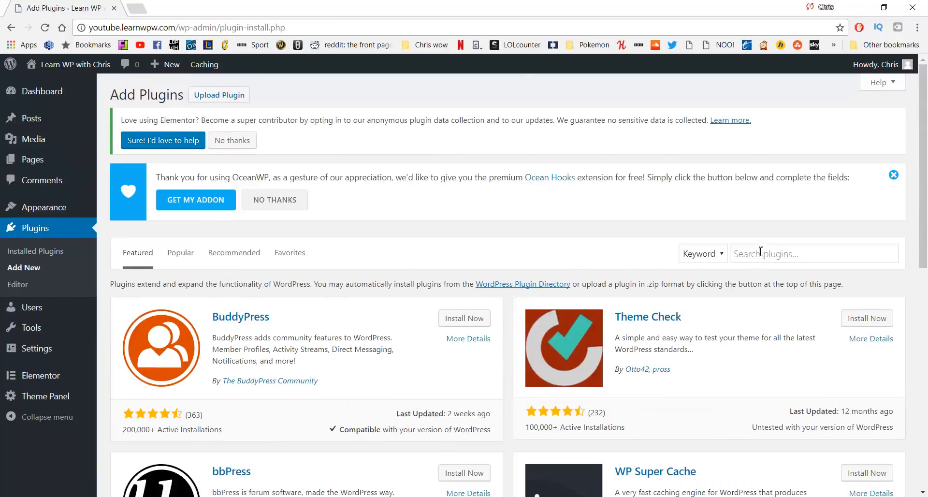
click(761, 252)
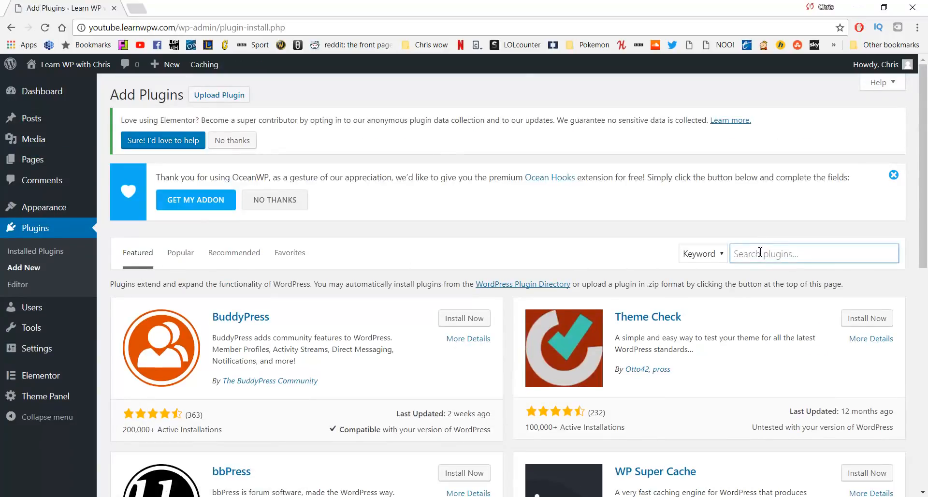
text(contact form)
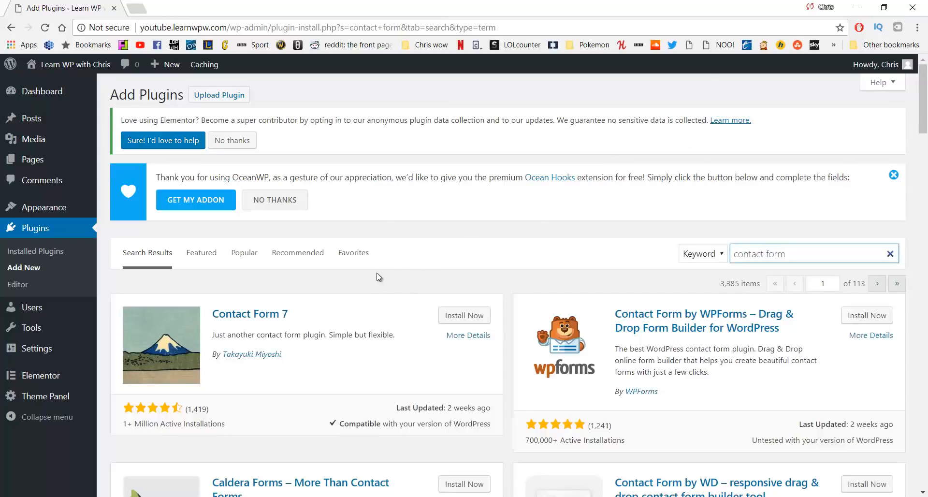
click(455, 317)
click(455, 317)
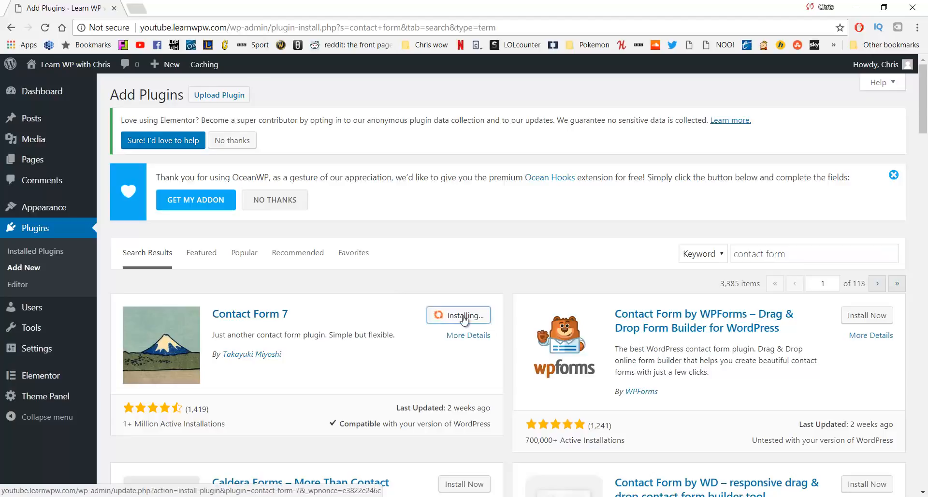
click(468, 316)
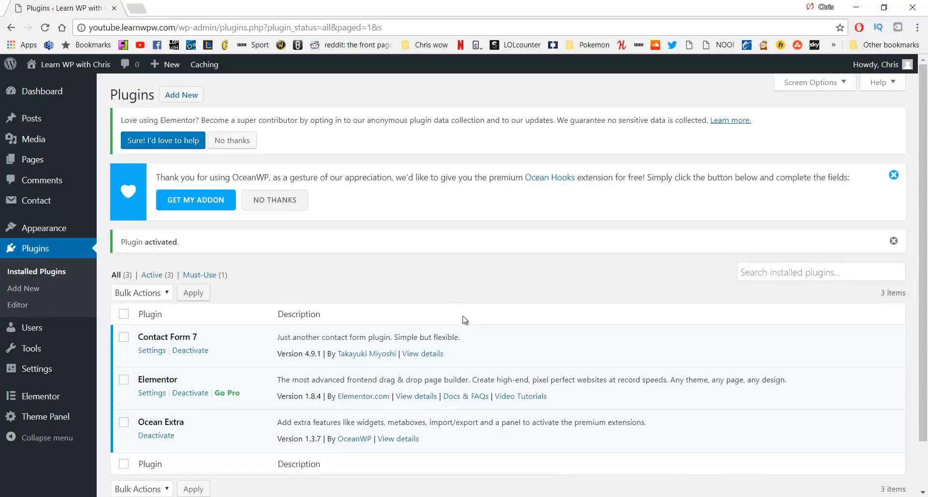
Open Contact form 1 for editing and review its Mail tab's To recipient
click(47, 207)
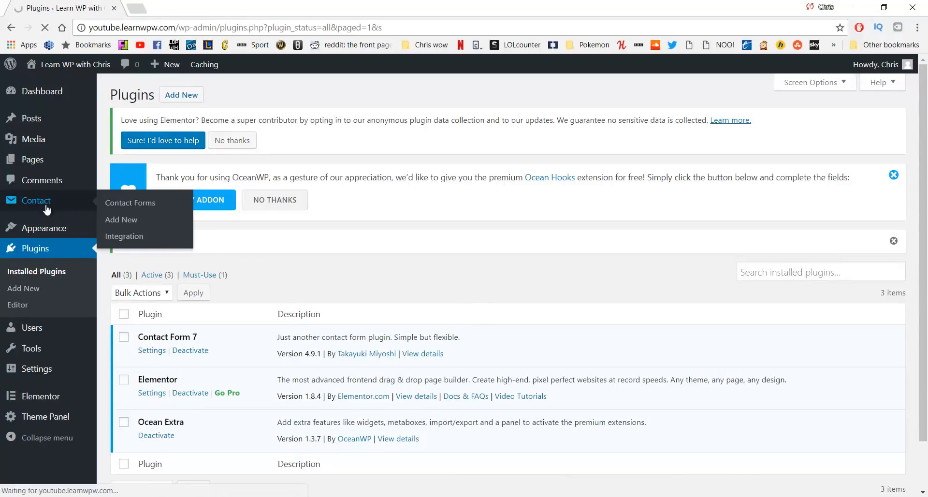
scroll(170, 322, down, 1)
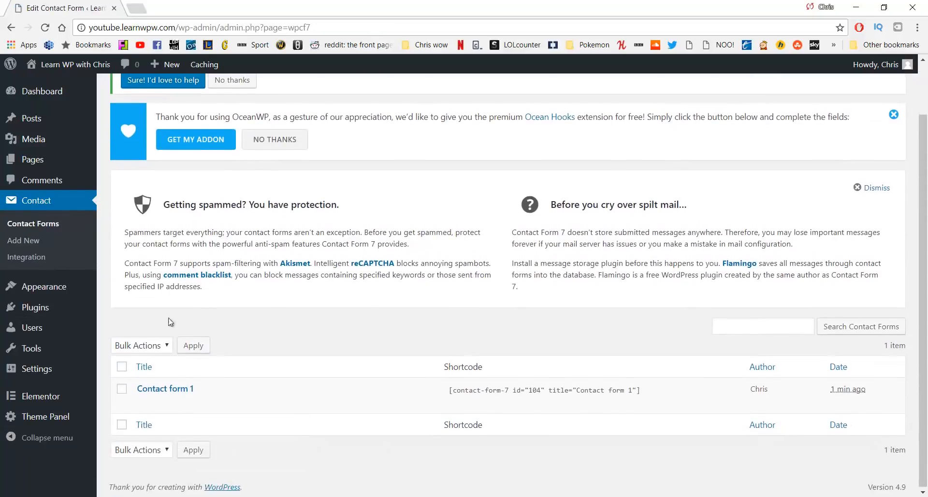
click(169, 390)
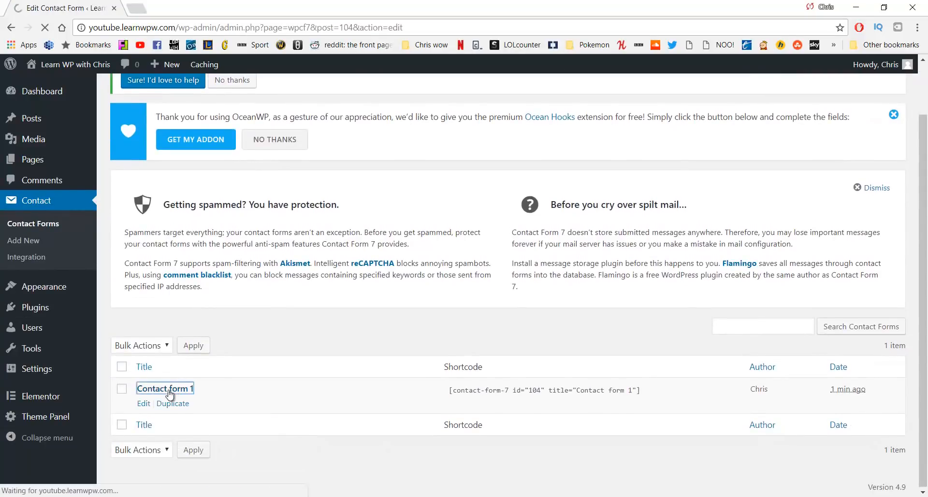
scroll(183, 306, down, 2)
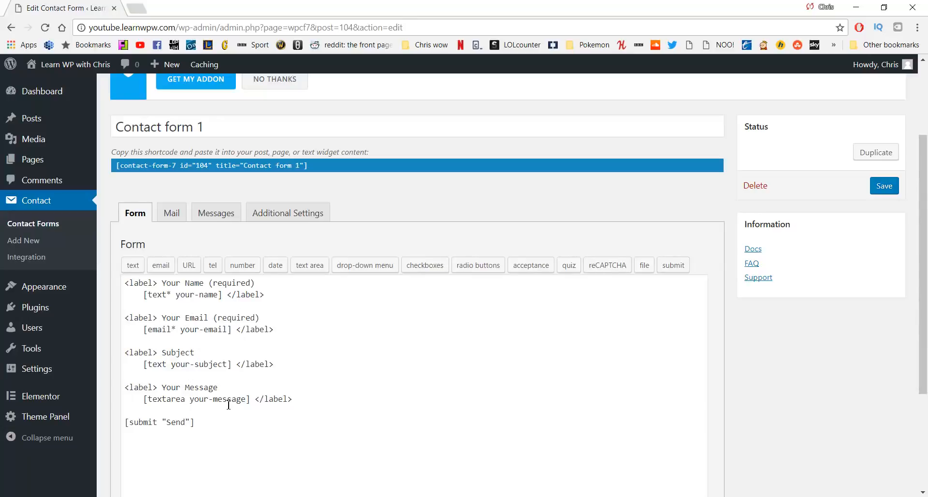
click(171, 213)
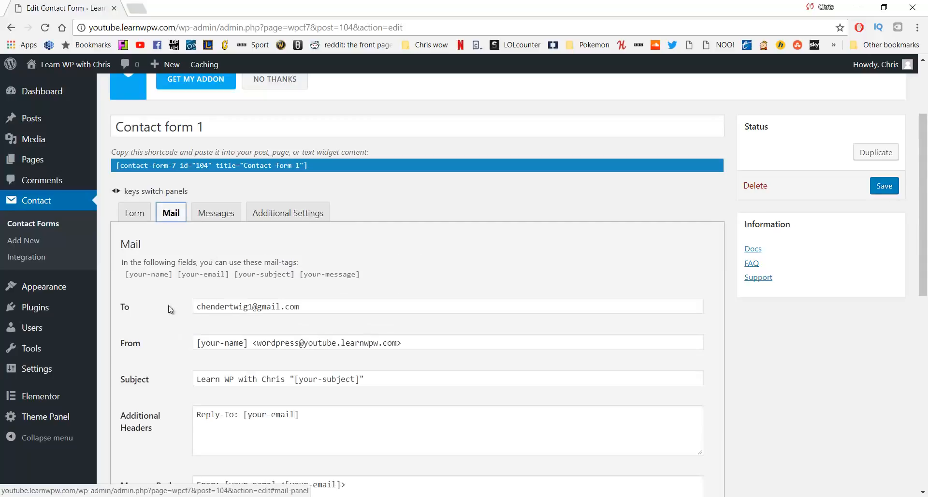
drag(126, 306, 232, 306)
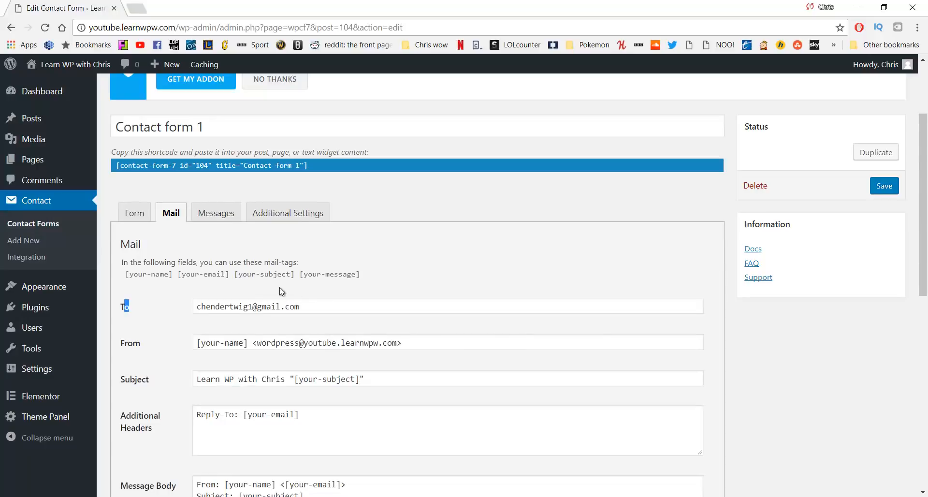
Copy the form's shortcode [contact-form-7 id="104" title="Contact form 1"] to the clipboard
click(311, 165)
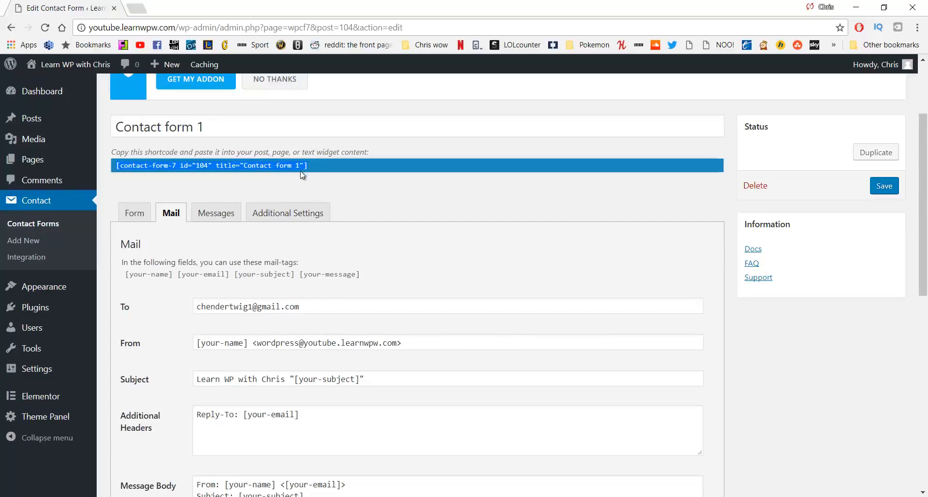
right_click(194, 167)
click(219, 174)
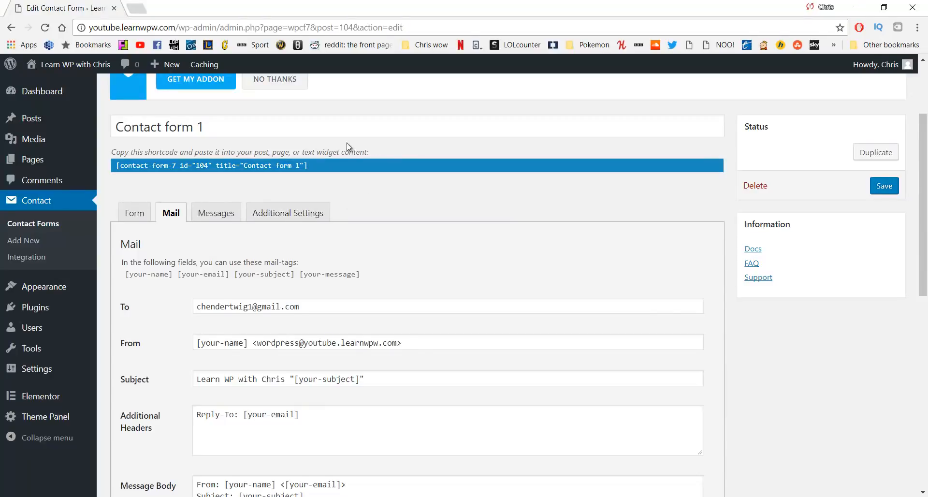
right_click(123, 167)
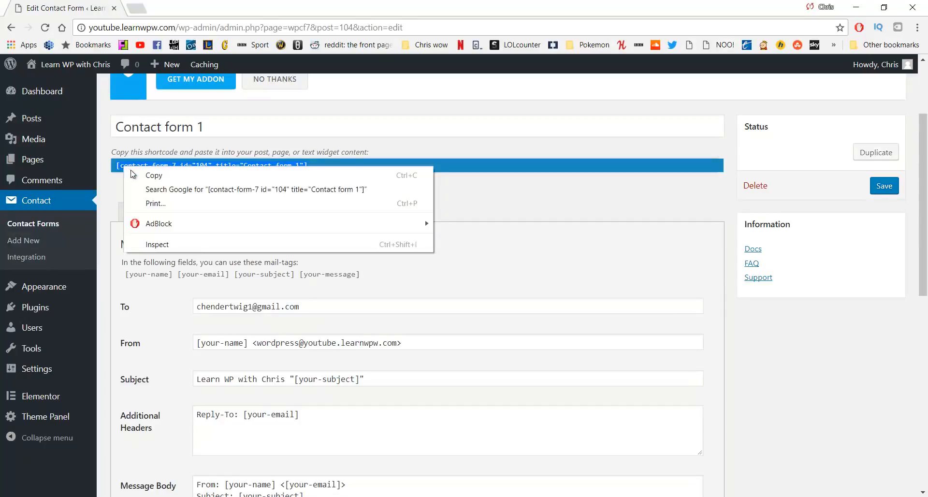
click(154, 176)
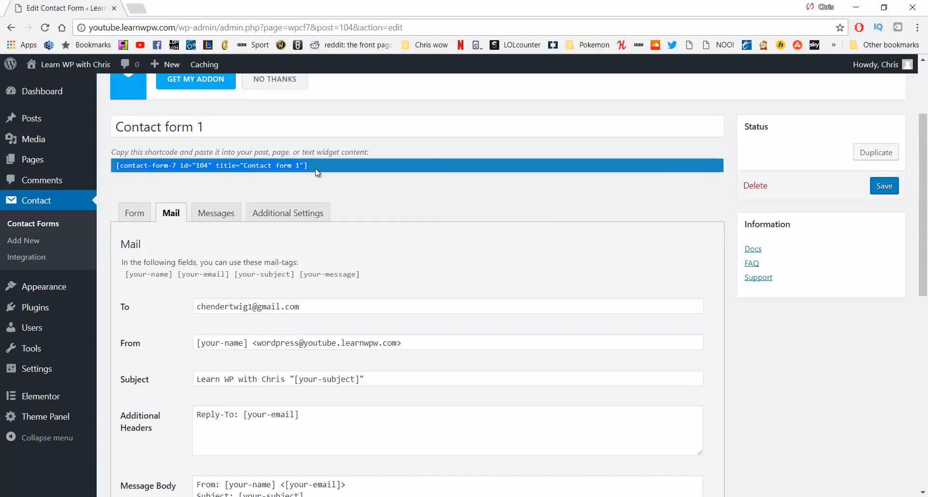
Open the Contact page in Elementor from the Pages list
mouse_move(62, 159)
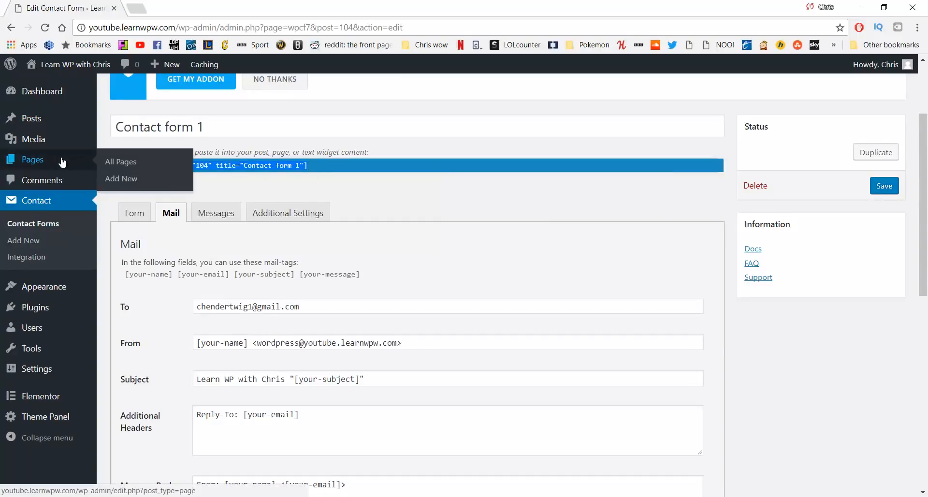
click(114, 165)
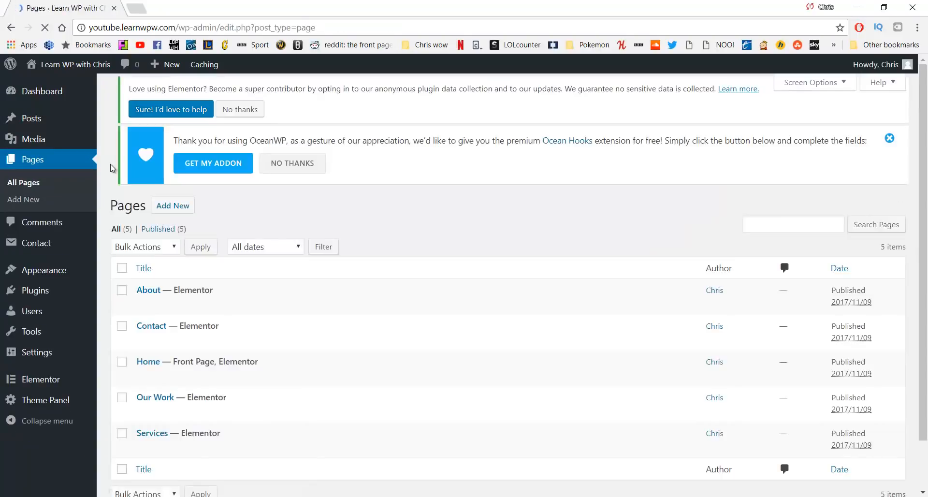
scroll(194, 268, down, 2)
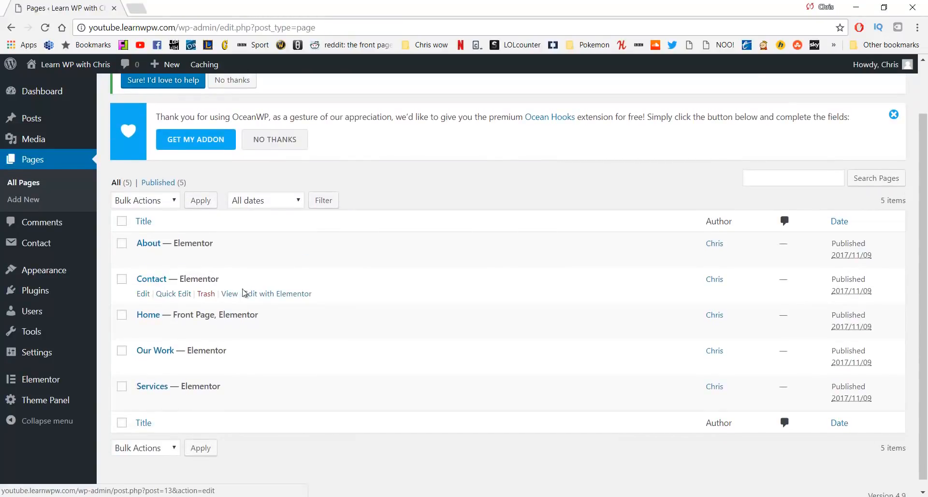
click(274, 296)
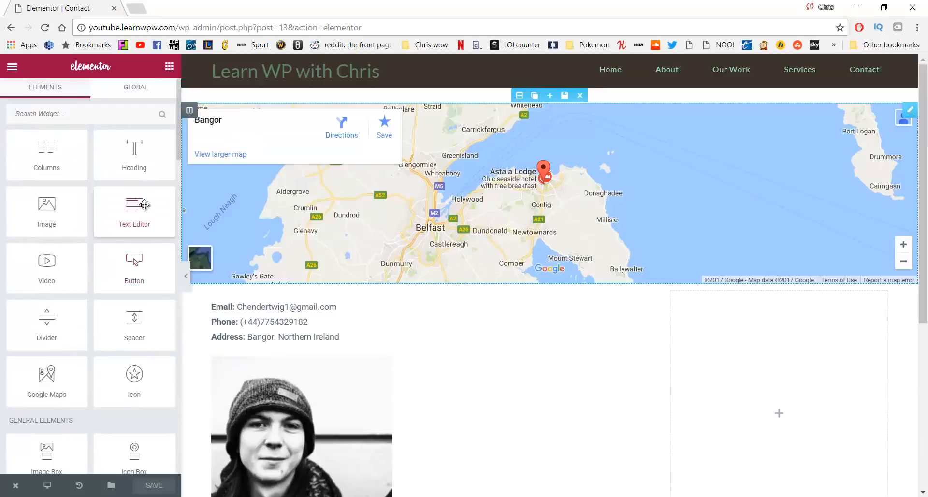
scroll(74, 207, down, 5)
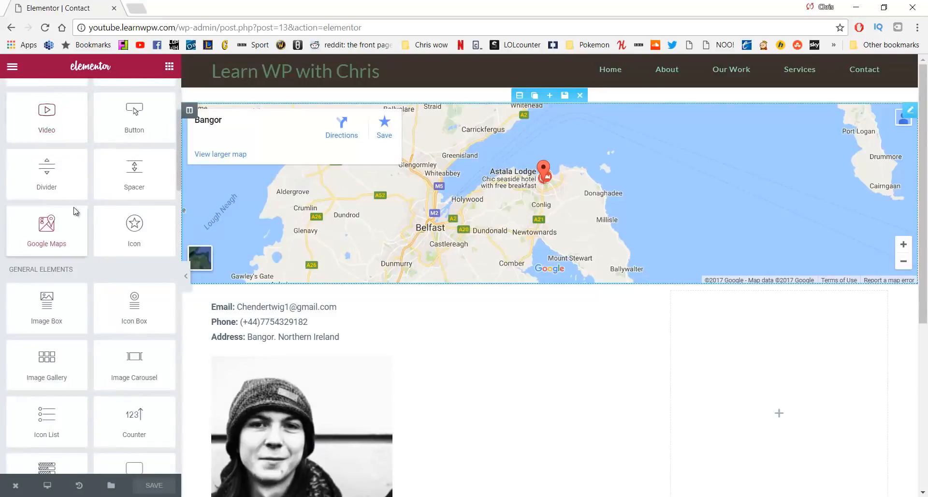
scroll(74, 207, down, 8)
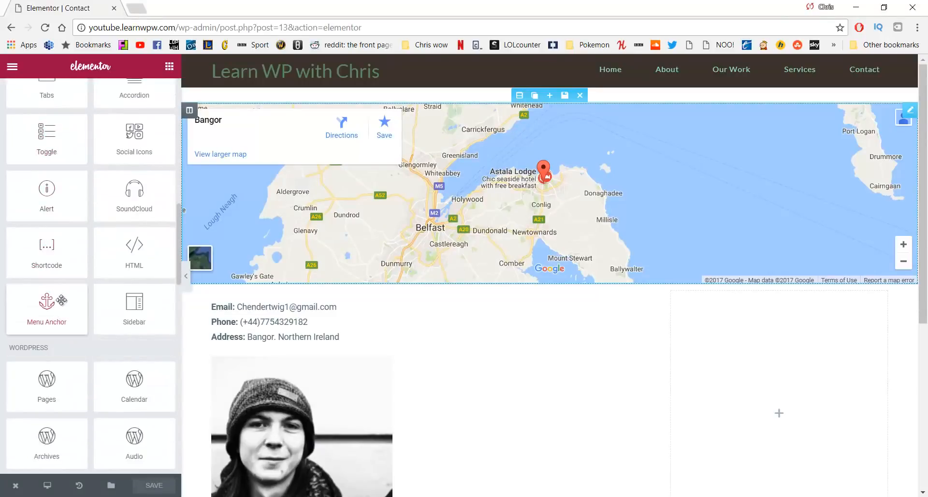
Add a Shortcode widget to the right column containing the pasted Contact form 1 shortcode
drag(37, 246, 771, 334)
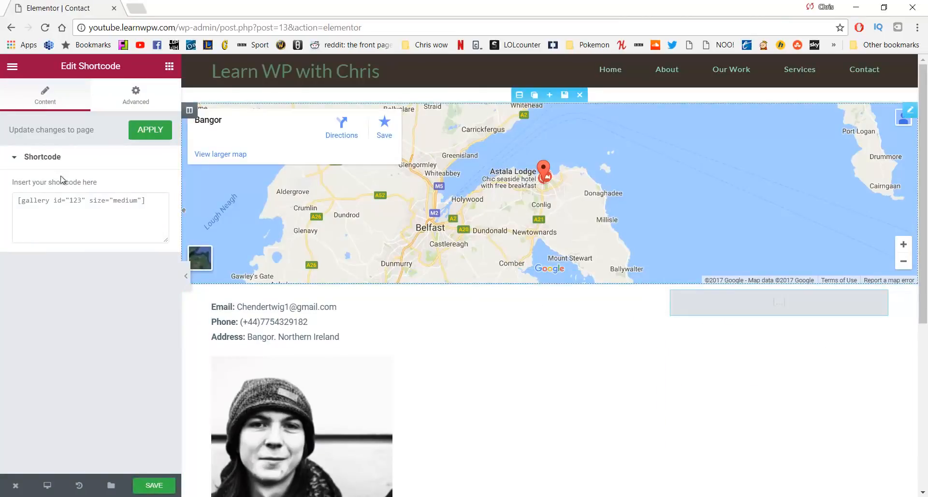
click(62, 208)
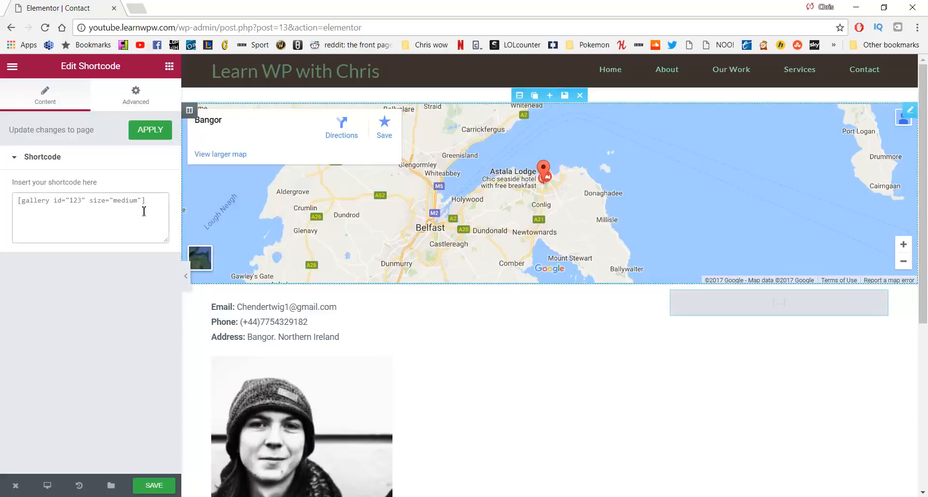
key(ctrl+v)
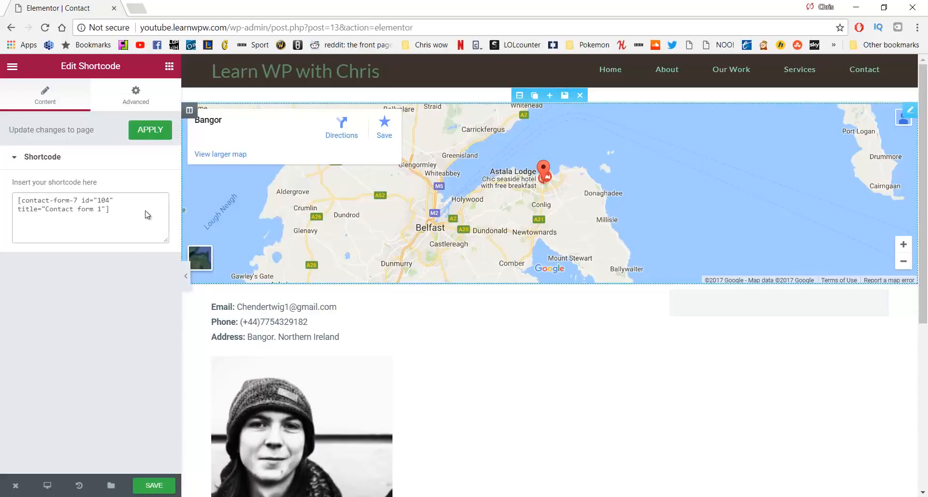
scroll(738, 156, down, 4)
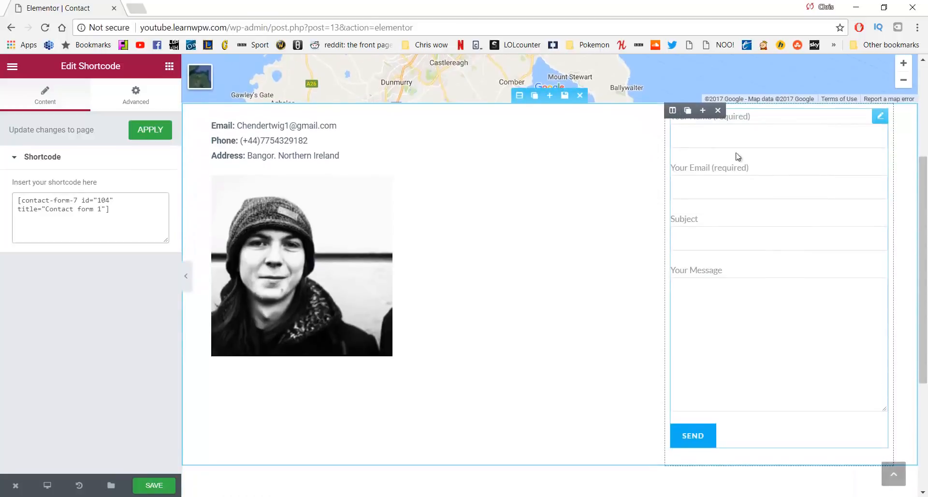
scroll(534, 317, up, 3)
scroll(400, 321, down, 3)
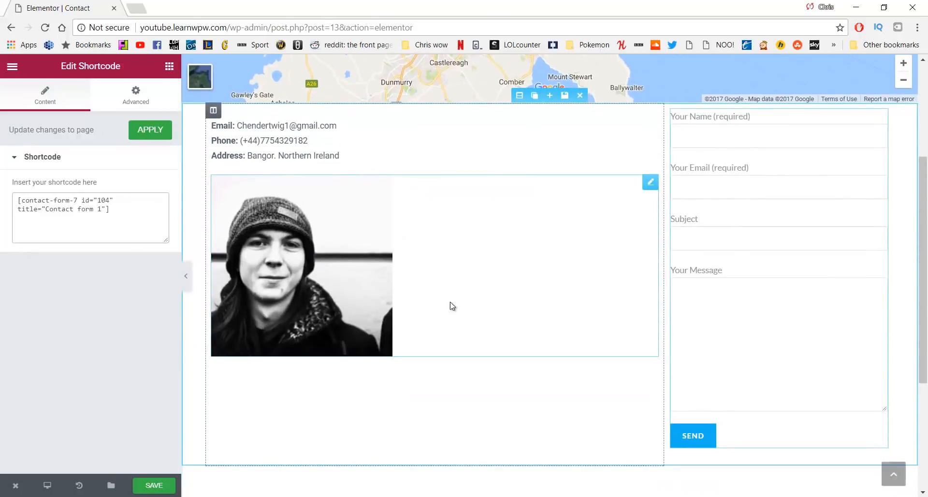
scroll(597, 388, up, 3)
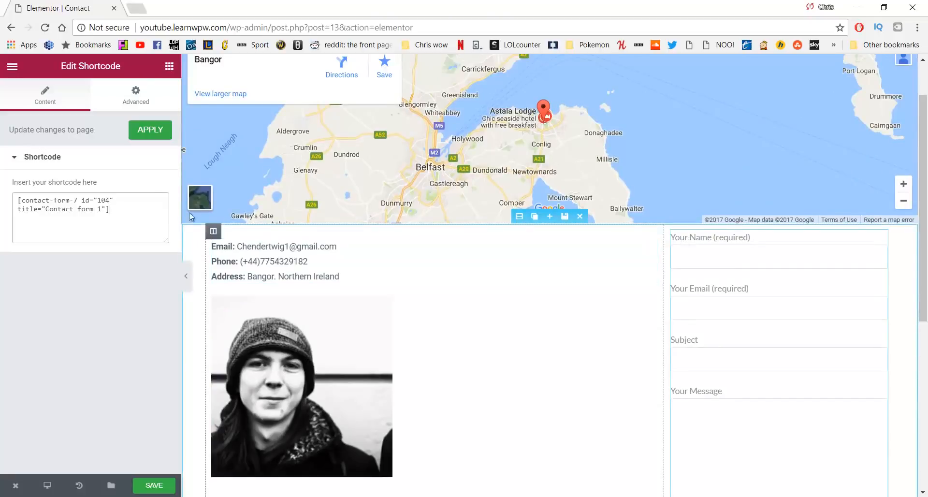
Give the shortcode widget a 15 px top margin and save the page
click(141, 106)
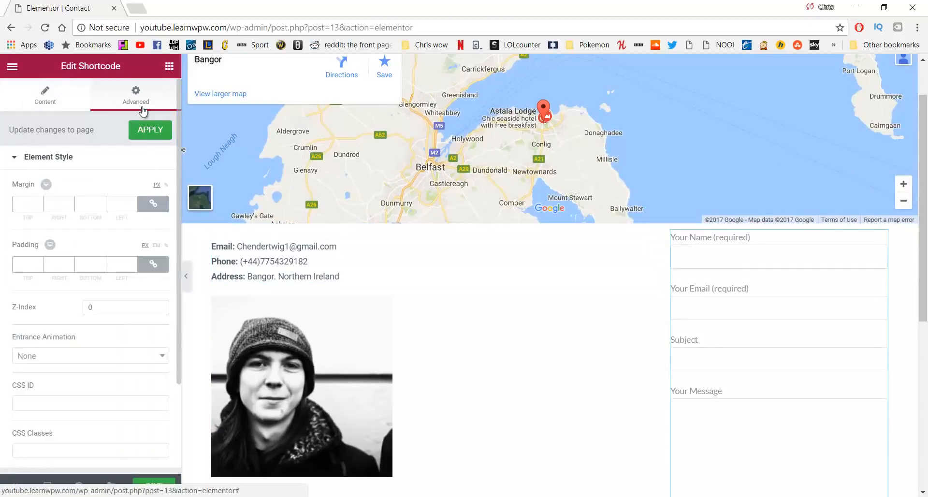
click(153, 203)
click(25, 204)
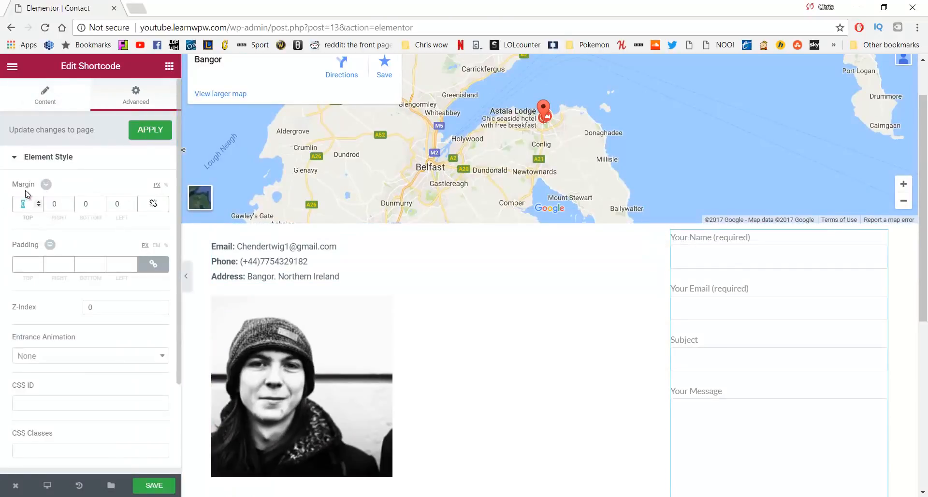
text(15)
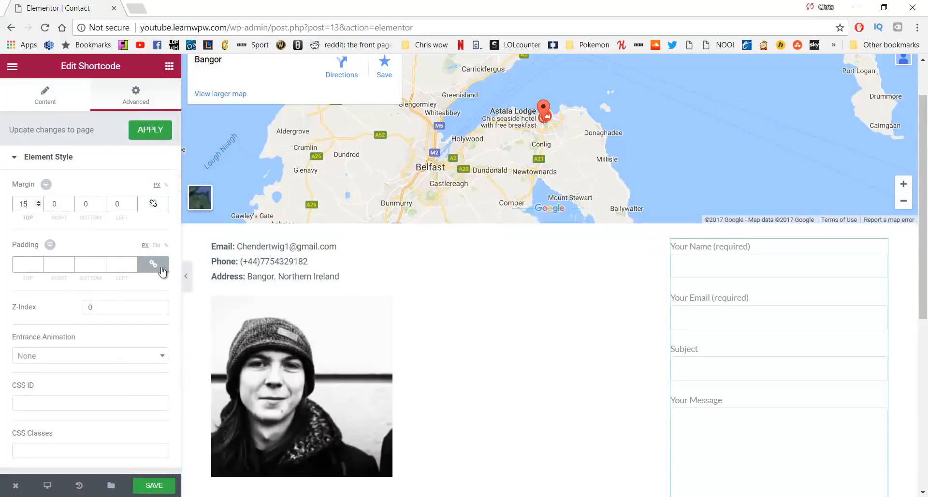
scroll(161, 377, down, 2)
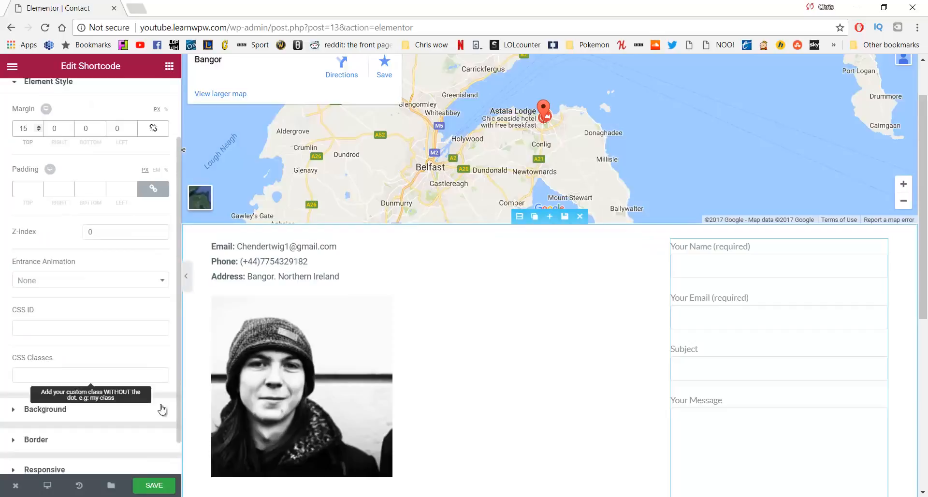
click(161, 485)
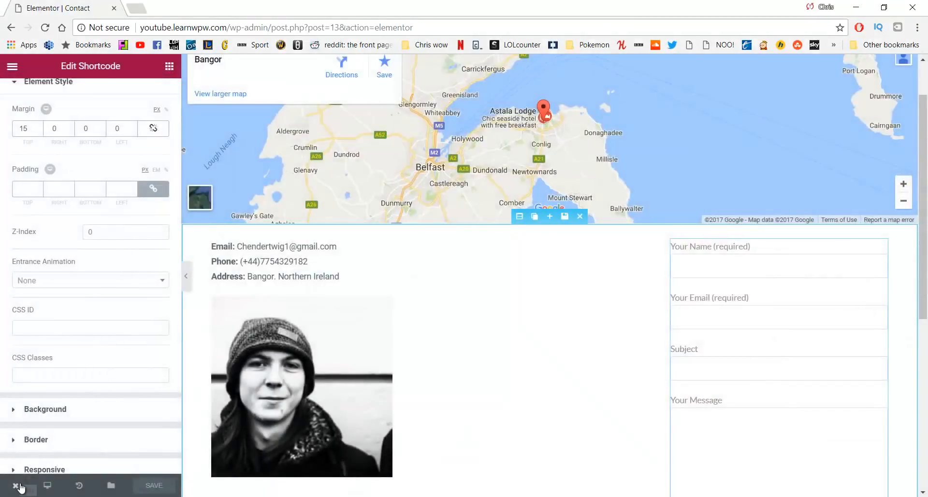
View the live Contact page and scroll through its map, contact details and form
mouse_move(16, 485)
click(62, 439)
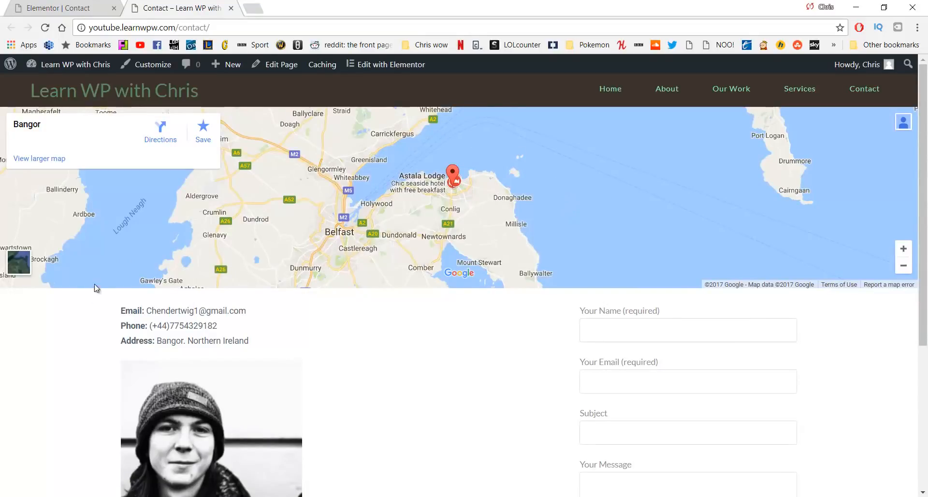
scroll(139, 346, down, 4)
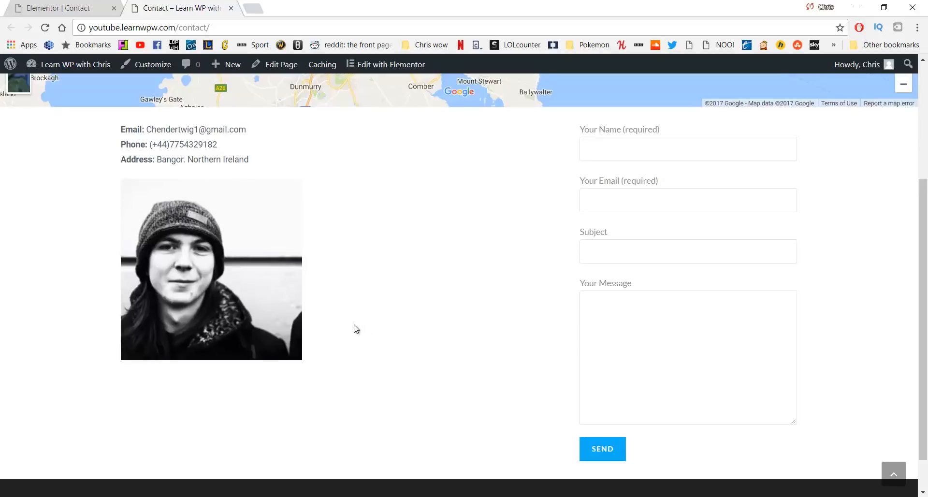
scroll(356, 329, up, 4)
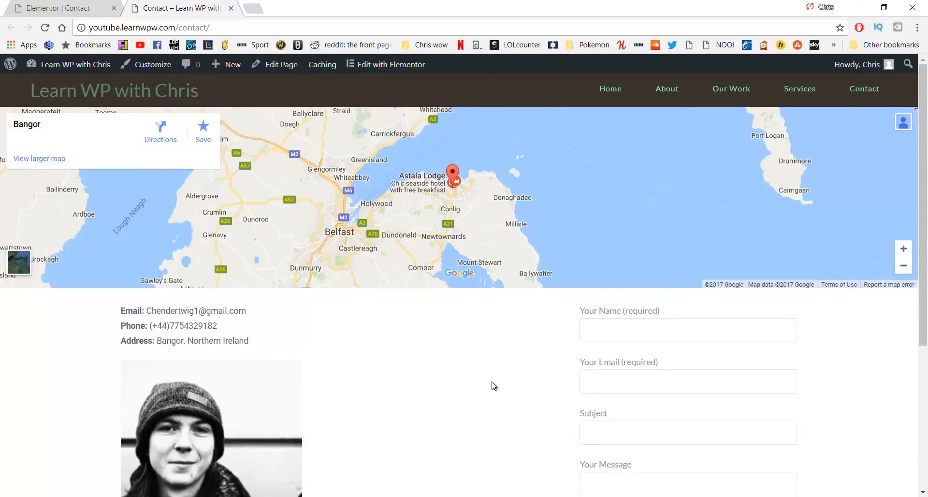
scroll(478, 361, down, 5)
scroll(479, 360, up, 5)
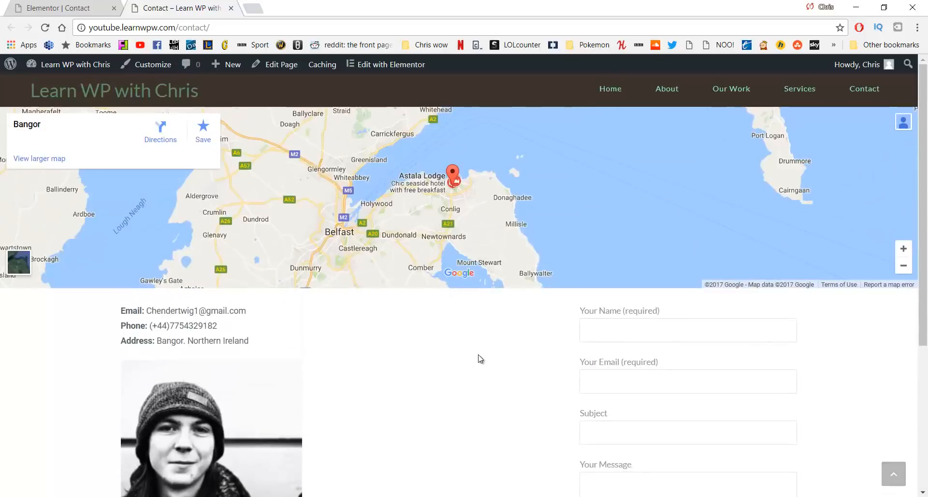
scroll(478, 358, down, 3)
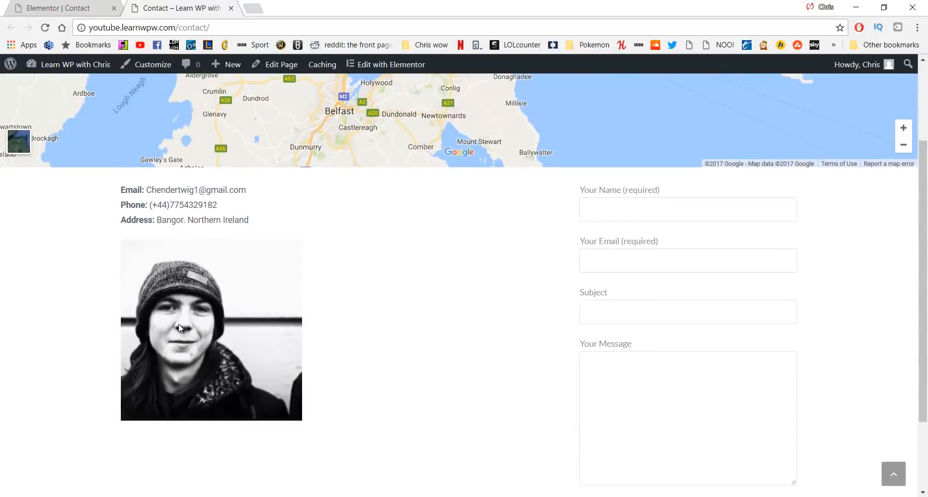
scroll(418, 280, up, 3)
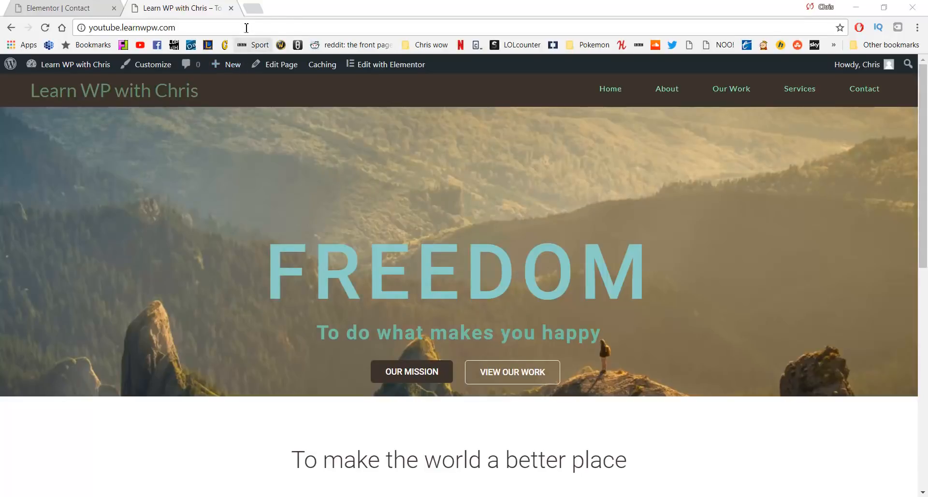
Load logomakr.com in a new Chrome tab, fixing the mistyped address first
click(251, 13)
text(logo)
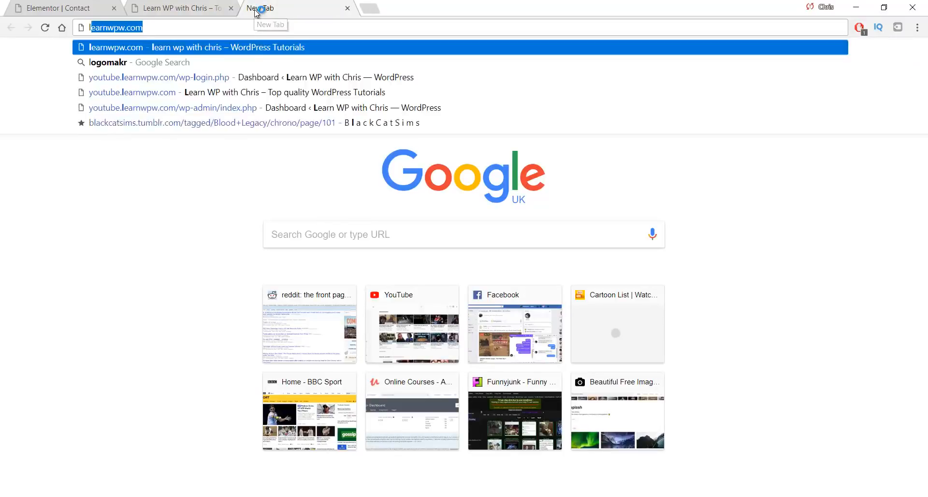
text(mark)
key(BackSpace)
key(BackSpace)
key(BackSpace)
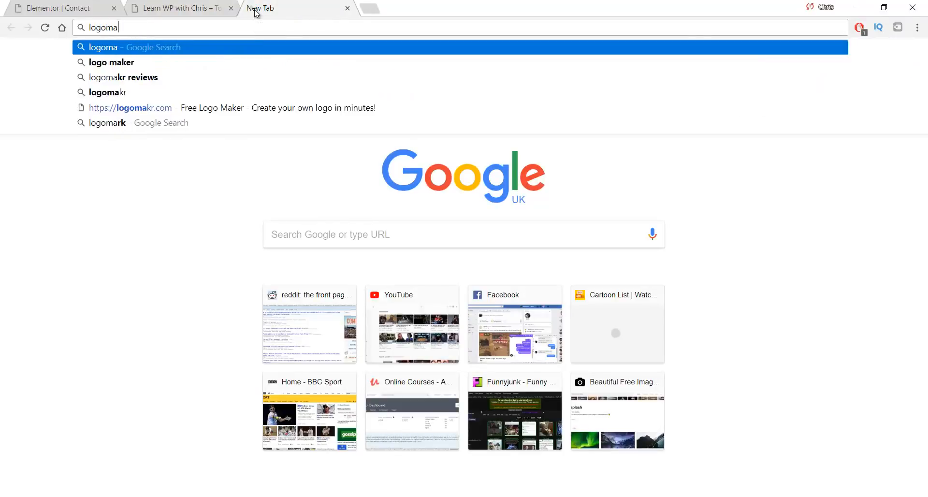
text(akr.com)
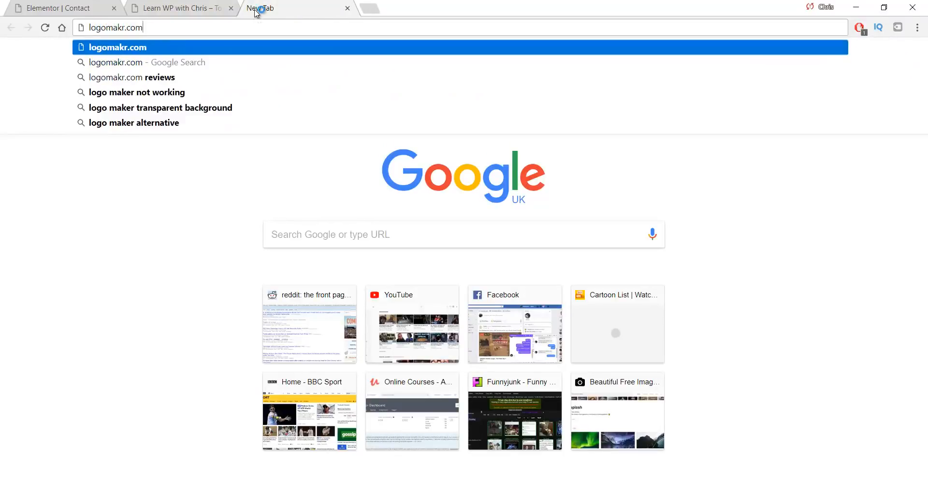
key(Return)
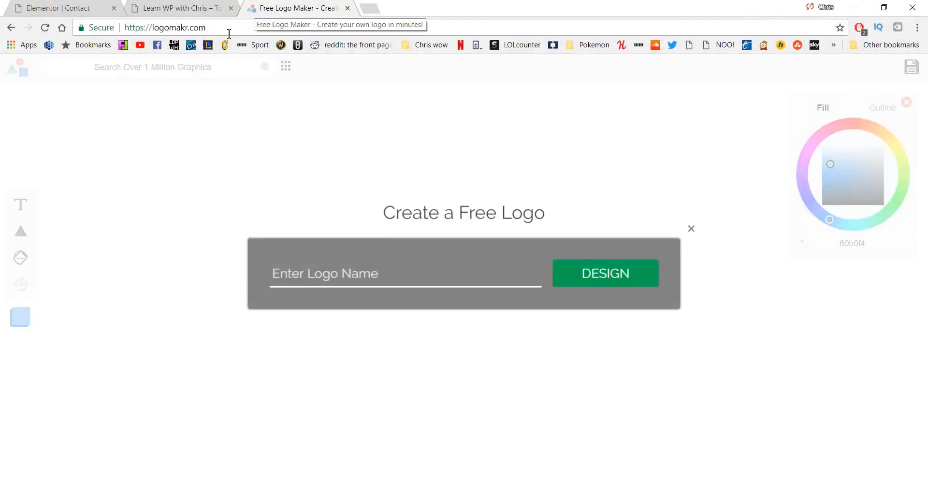
Start a logo named 'Logo' and delete the default text from the canvas
text(Logo)
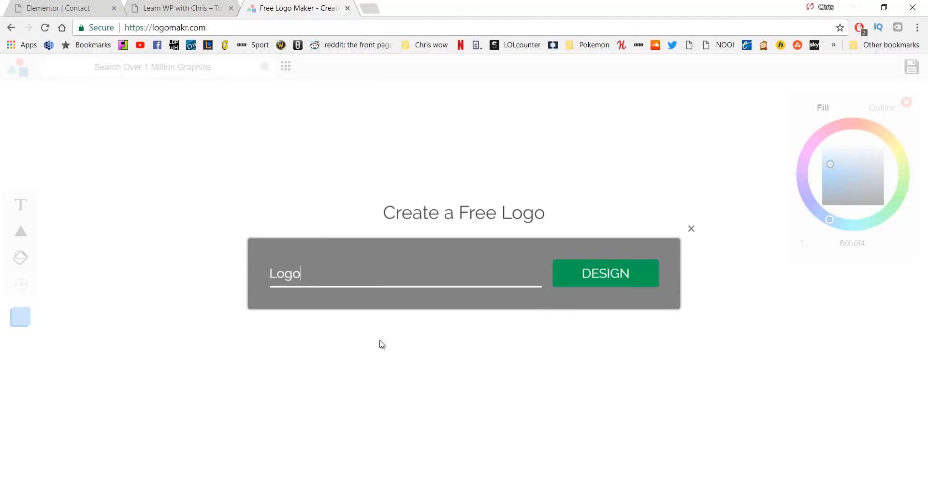
click(593, 277)
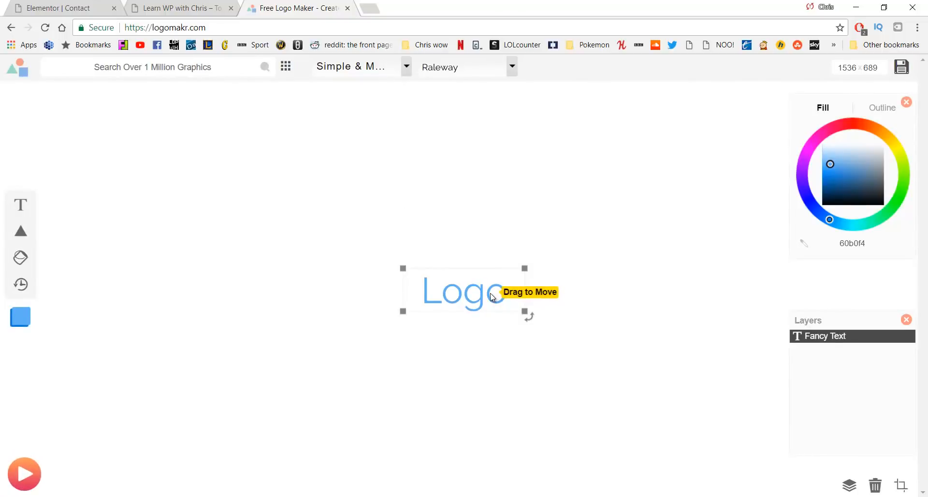
key(Delete)
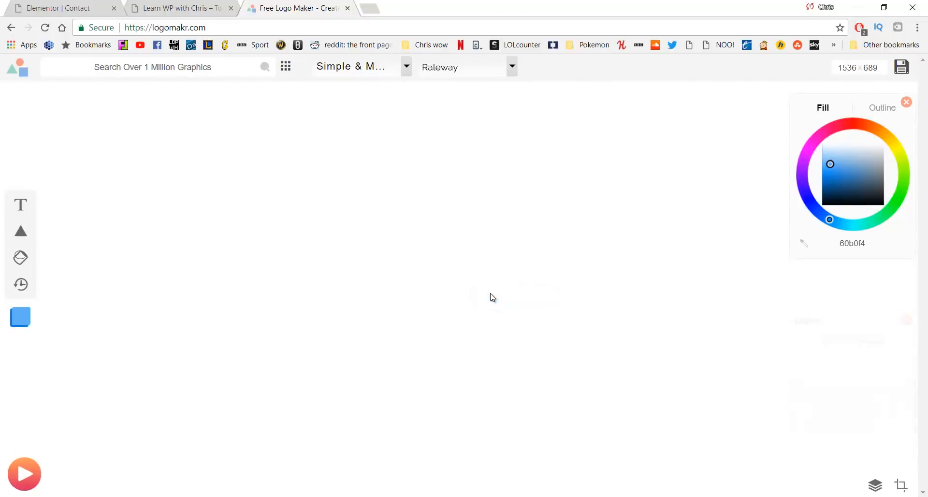
Search the graphics library for 'Learning' and browse the results
click(187, 74)
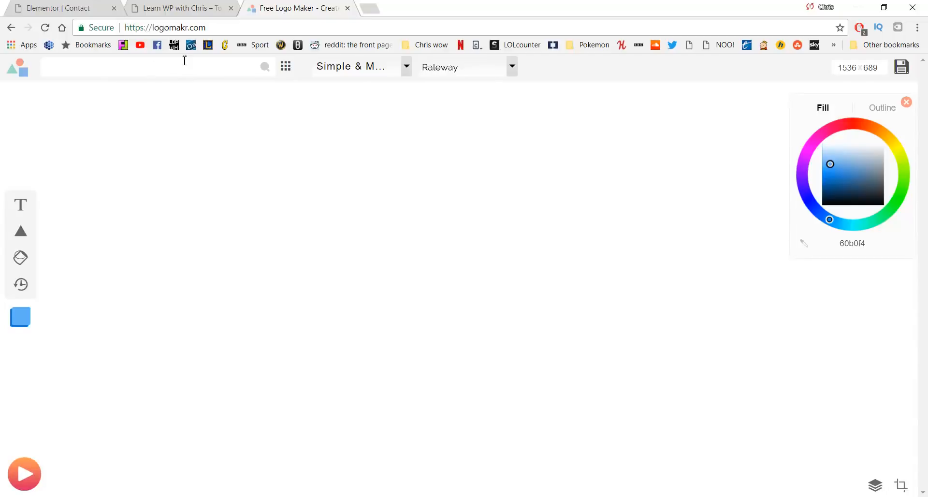
text(Learning)
key(Return)
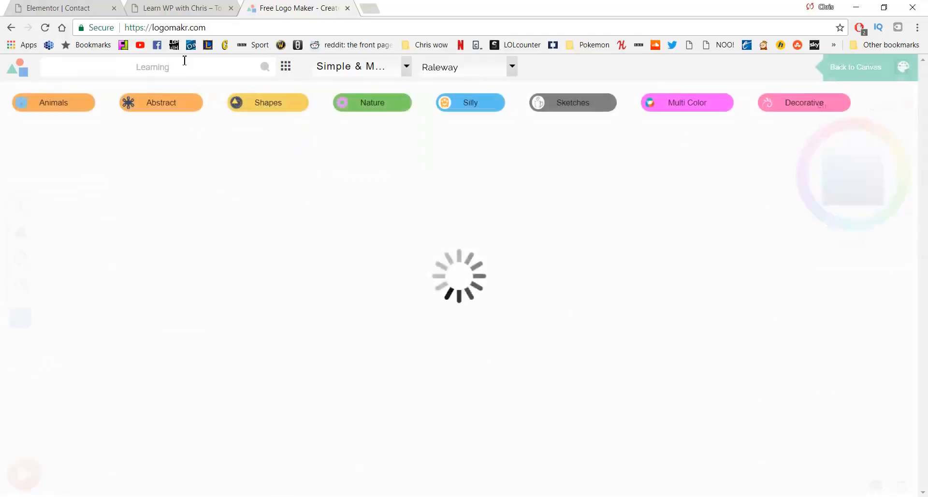
scroll(481, 291, down, 3)
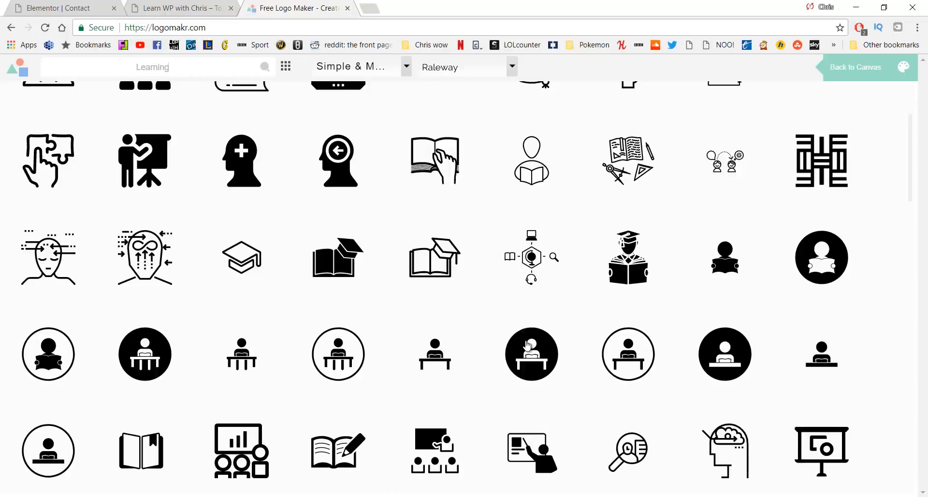
Add the person-at-desk icon to the canvas and move it to the left
click(527, 345)
drag(498, 274, 319, 221)
click(370, 242)
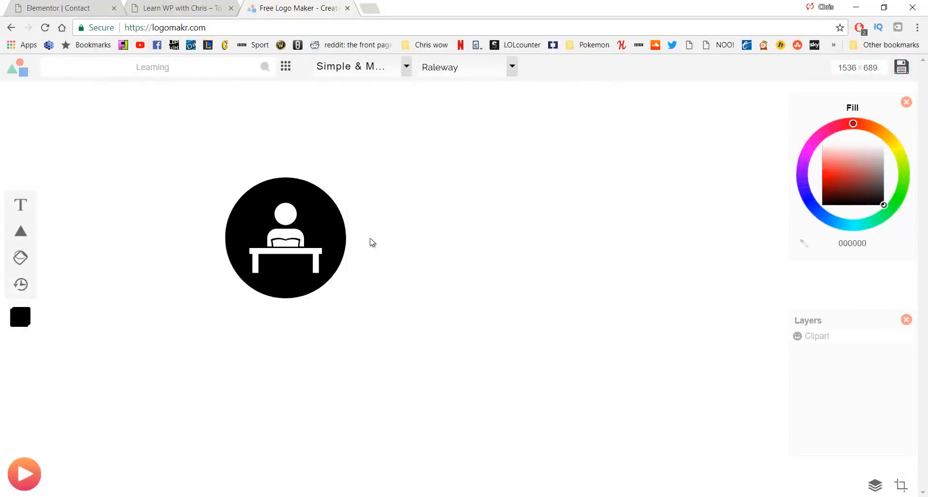
Add a text layer reading 'Business Name' beside the desk icon
click(20, 204)
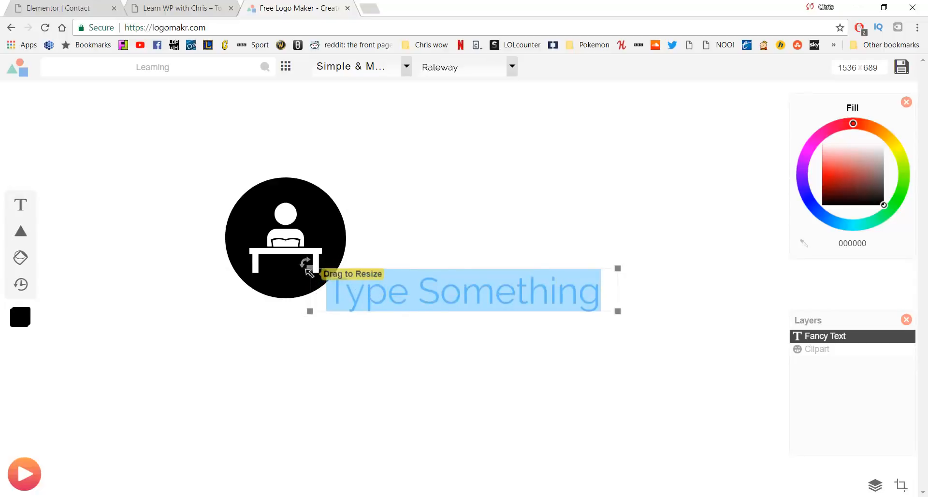
drag(299, 285, 269, 325)
click(426, 300)
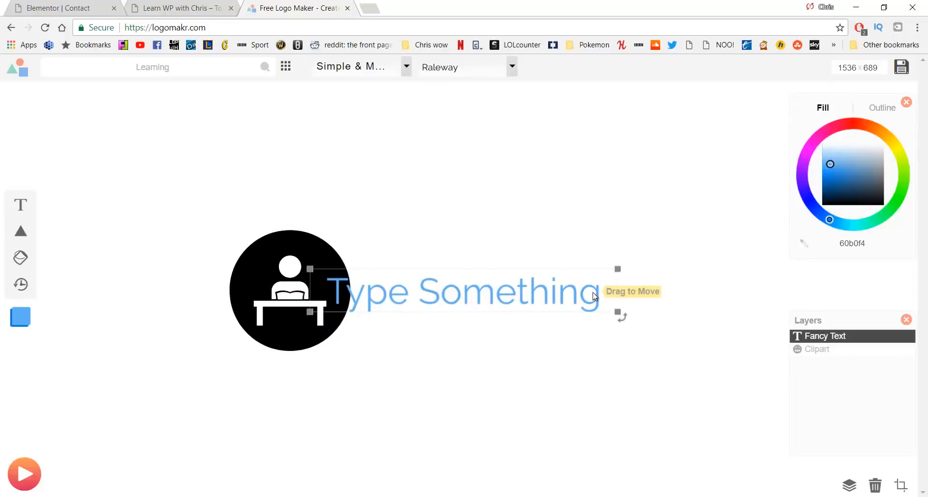
double_click(404, 302)
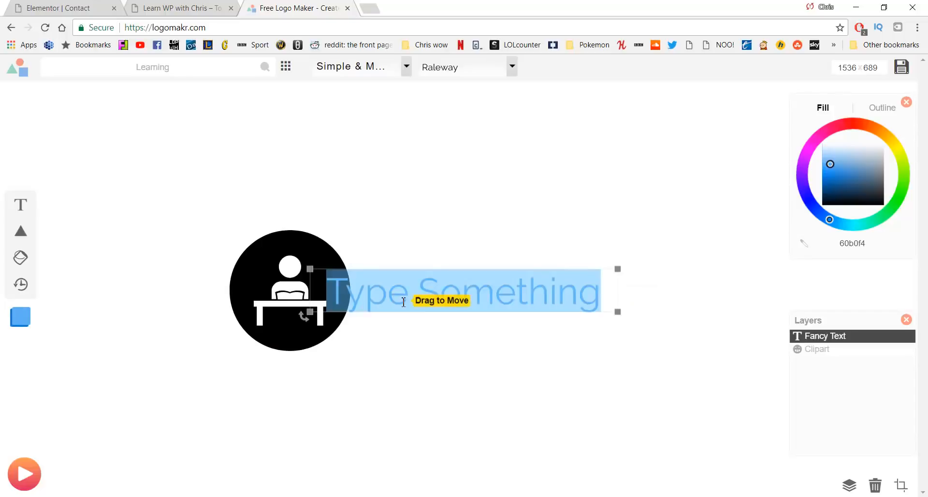
text(Business Name)
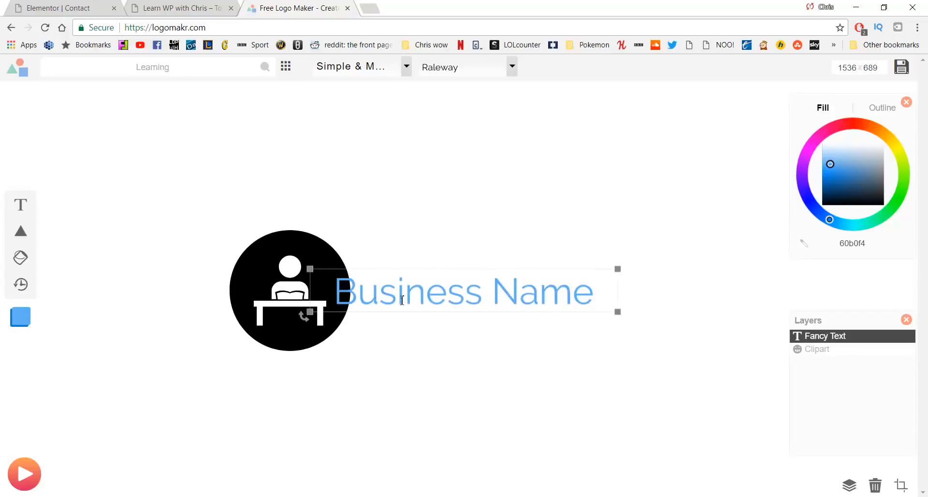
click(425, 184)
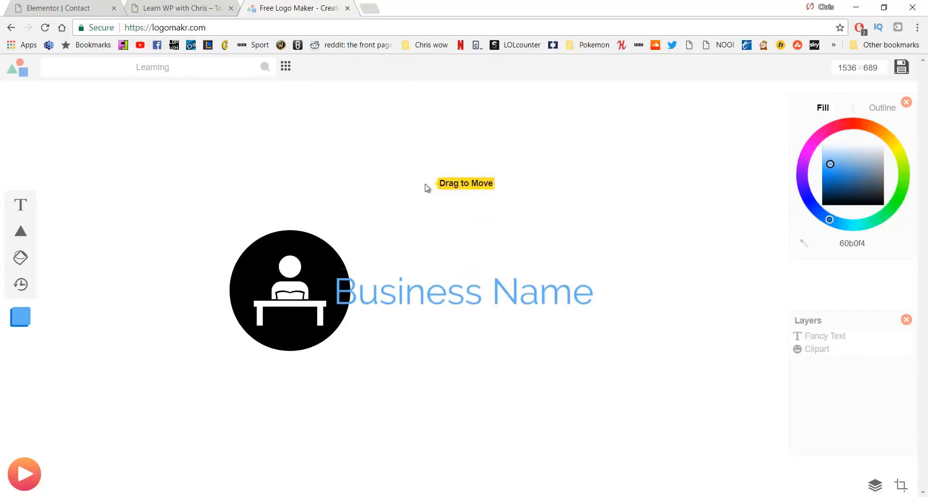
Reposition the text and icon, then delete the Business Name text, keeping only the icon
drag(457, 262, 445, 264)
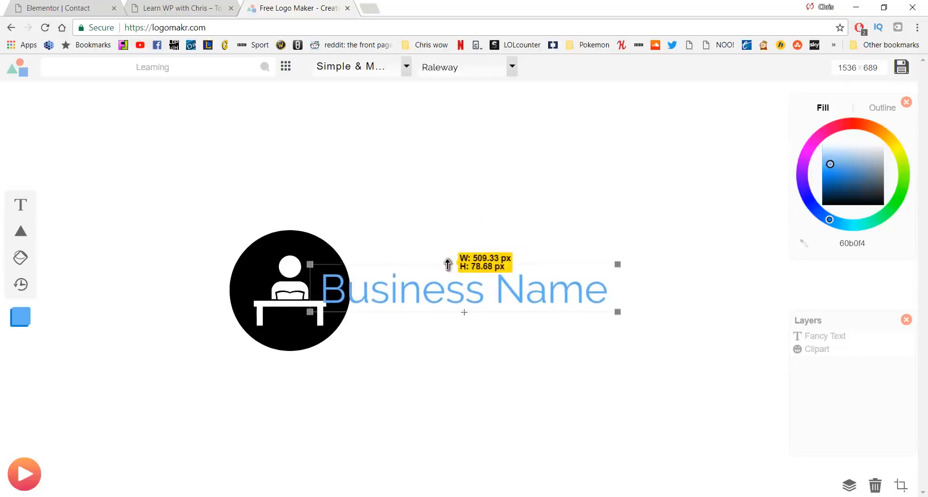
drag(283, 270, 249, 271)
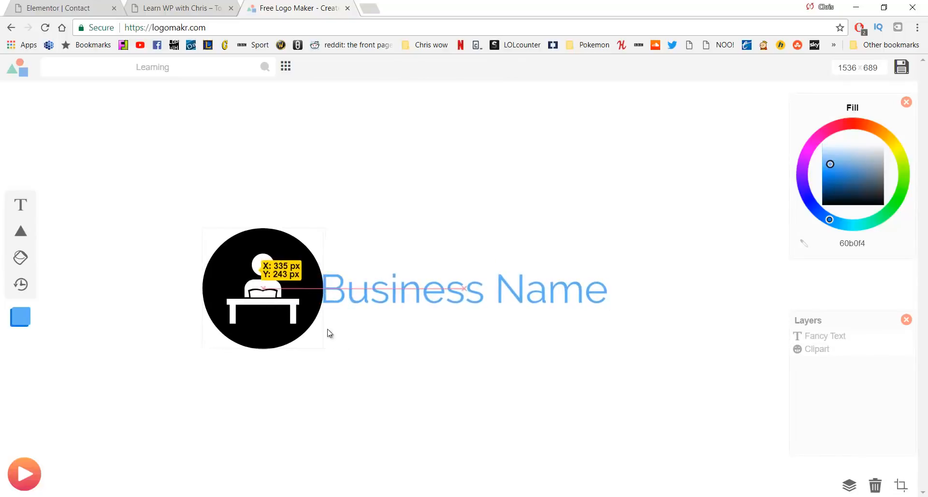
click(381, 366)
click(398, 308)
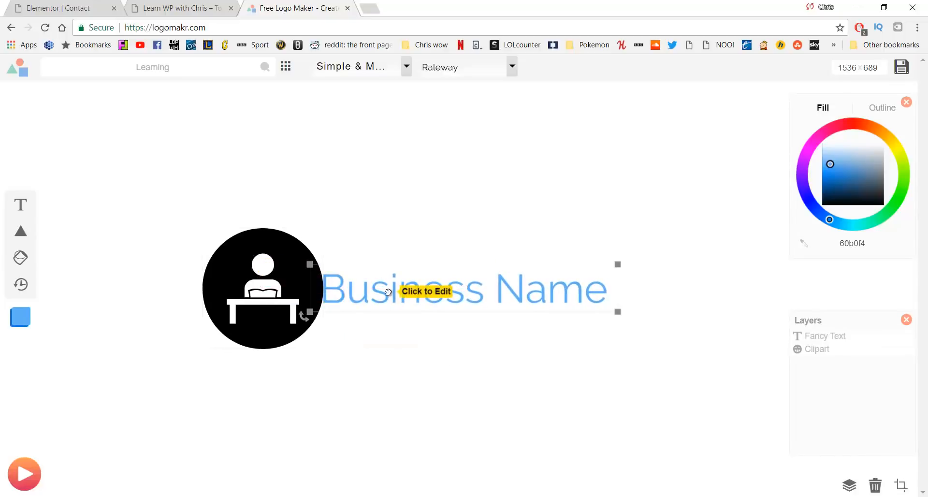
key(Delete)
click(305, 277)
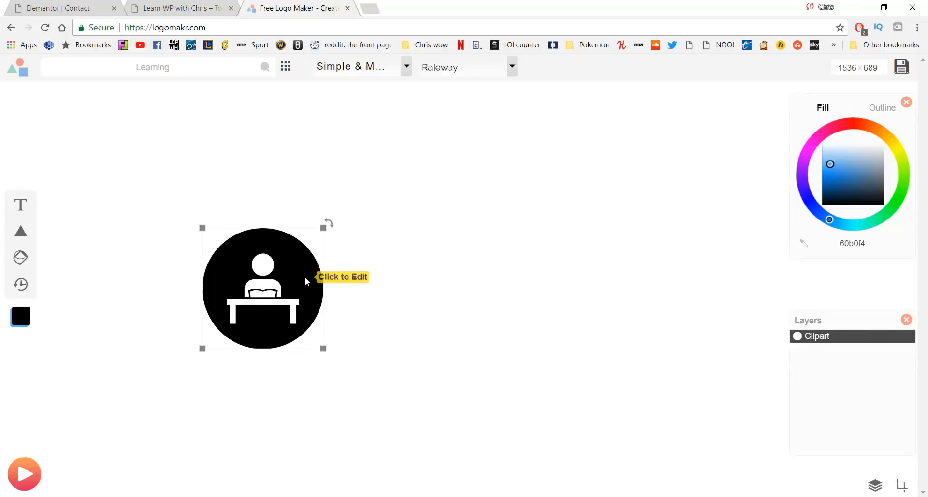
Enlarge the desk icon to 311 by 311 px and centre it on the canvas
drag(306, 277, 448, 270)
drag(463, 319, 533, 361)
drag(508, 284, 469, 257)
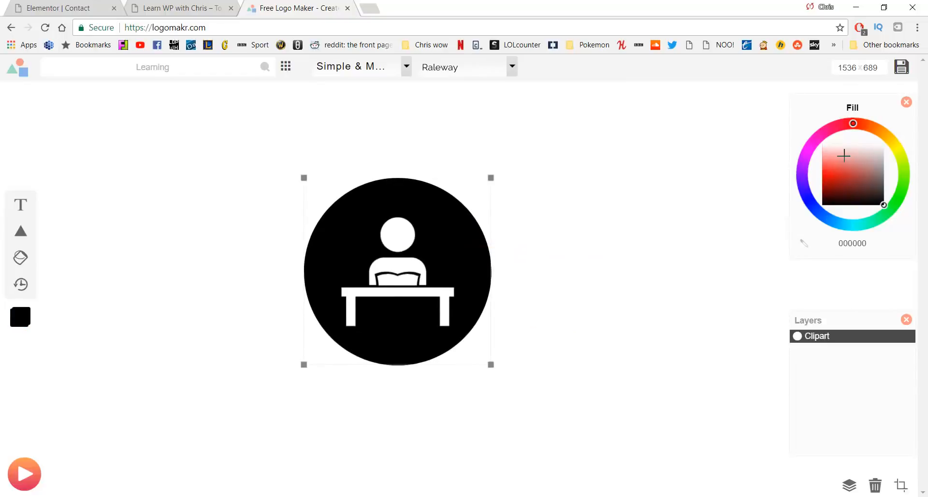
Make the desk icon white (ffffff) and give the canvas a black background
drag(843, 155, 795, 140)
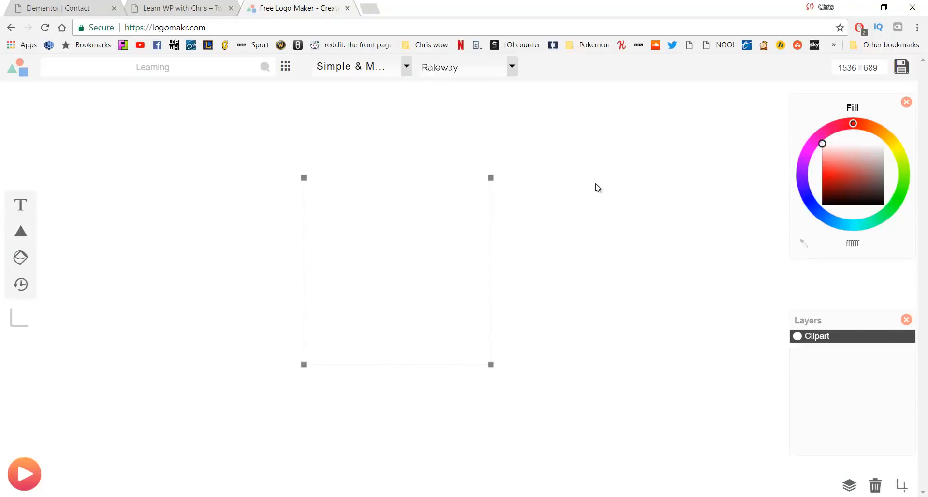
click(619, 167)
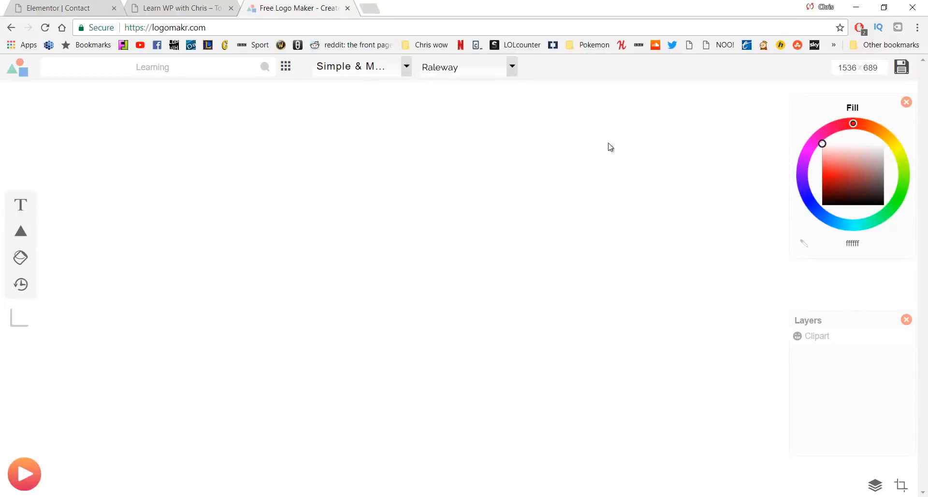
right_click(637, 142)
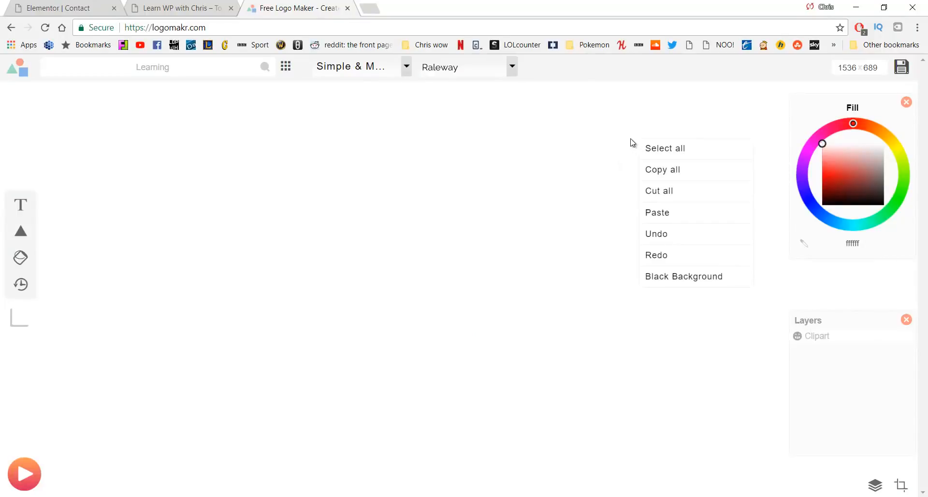
click(673, 276)
click(441, 205)
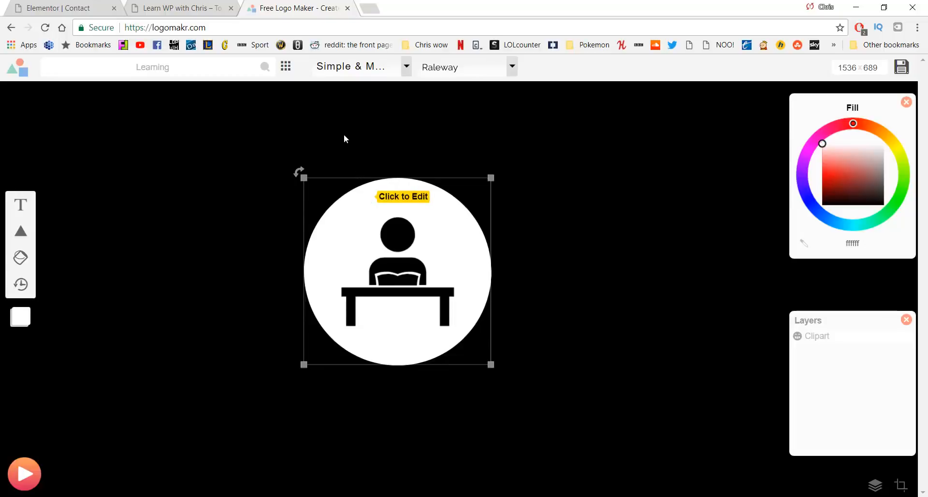
Download the free credited version of the logo and save it as logo.png
click(901, 67)
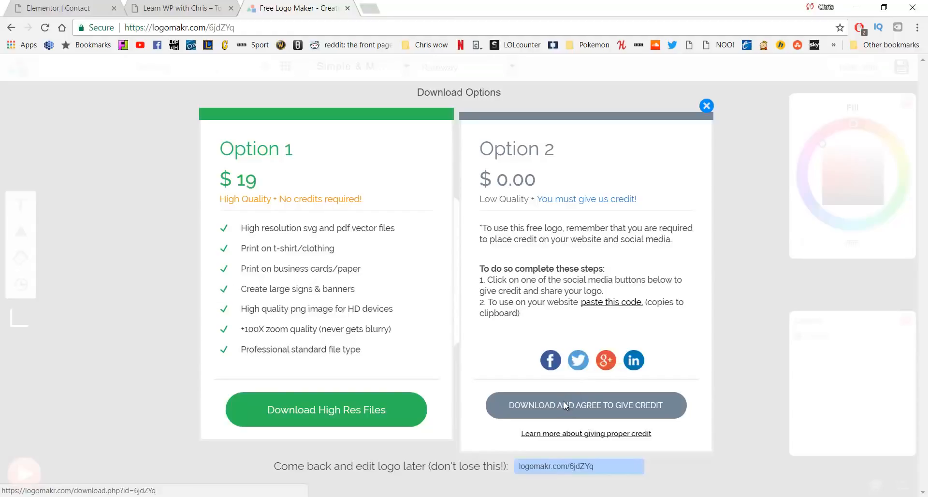
click(563, 402)
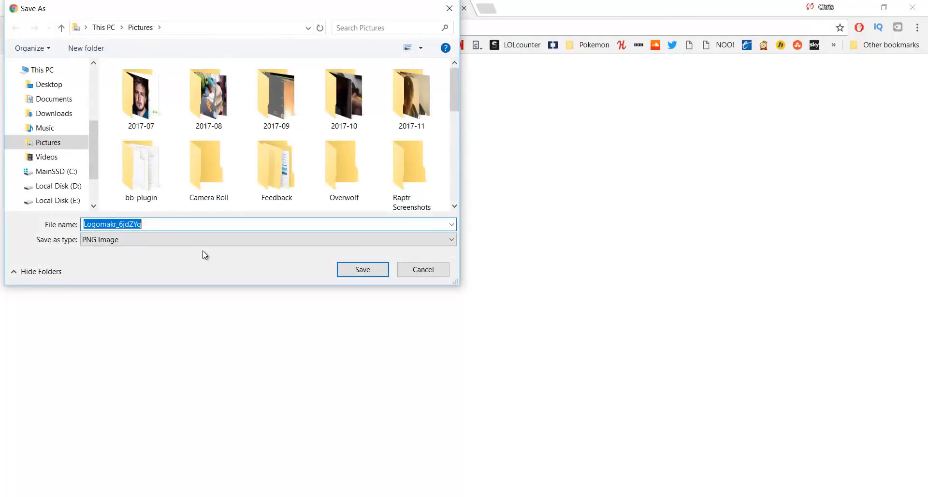
text(logo)
key(Return)
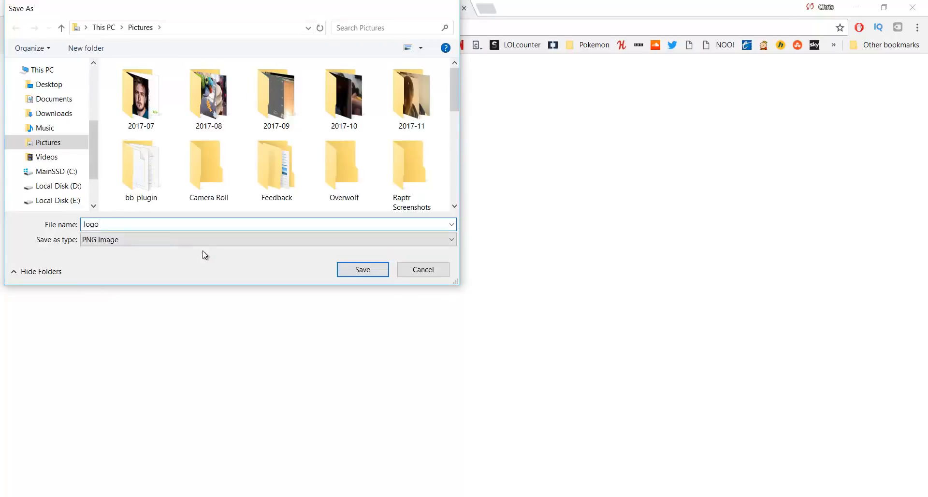
key(Return)
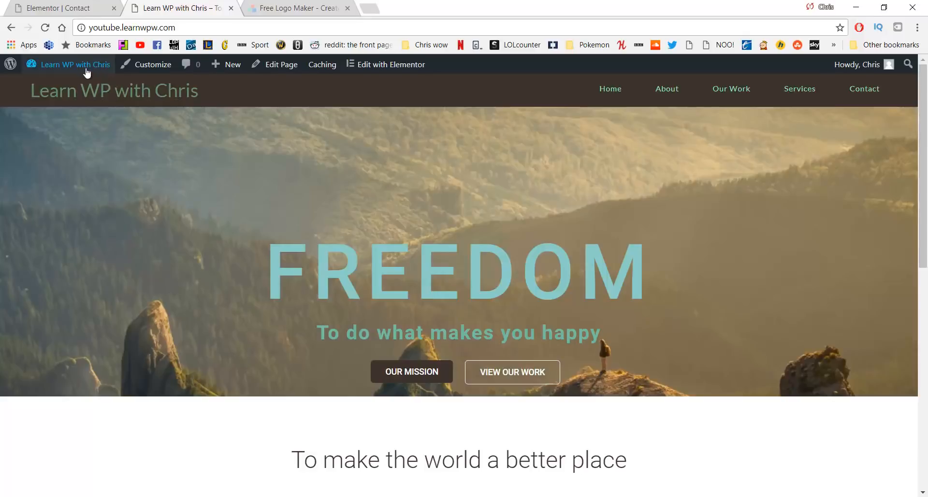
Go to the Dashboard, then Appearance > Themes, and Customize the active OceanWP theme
mouse_move(77, 68)
click(75, 86)
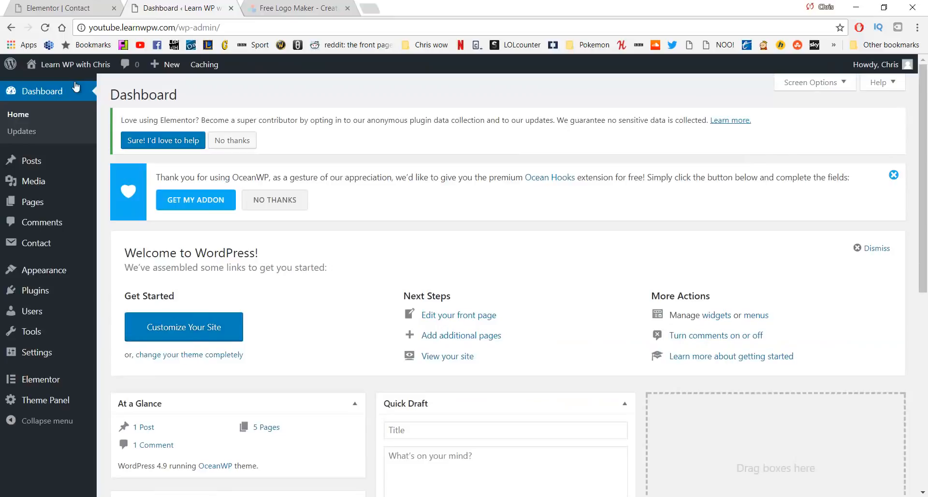
click(62, 271)
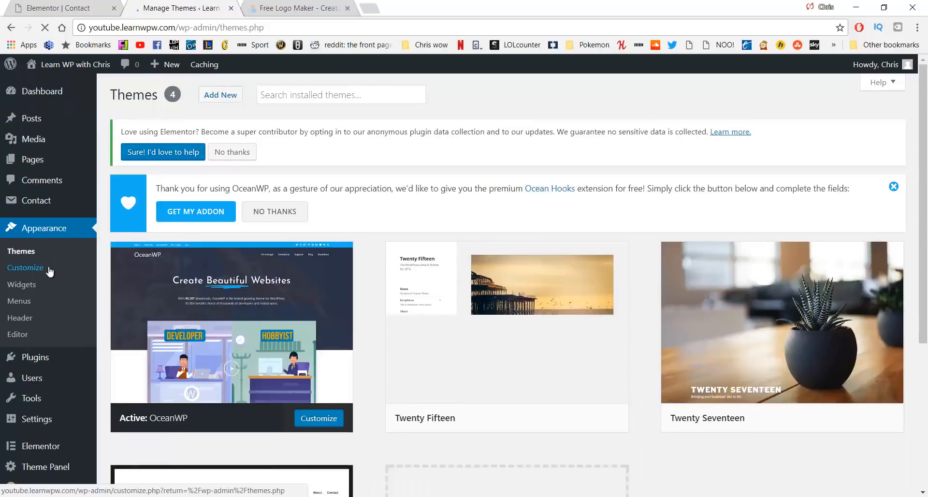
click(49, 268)
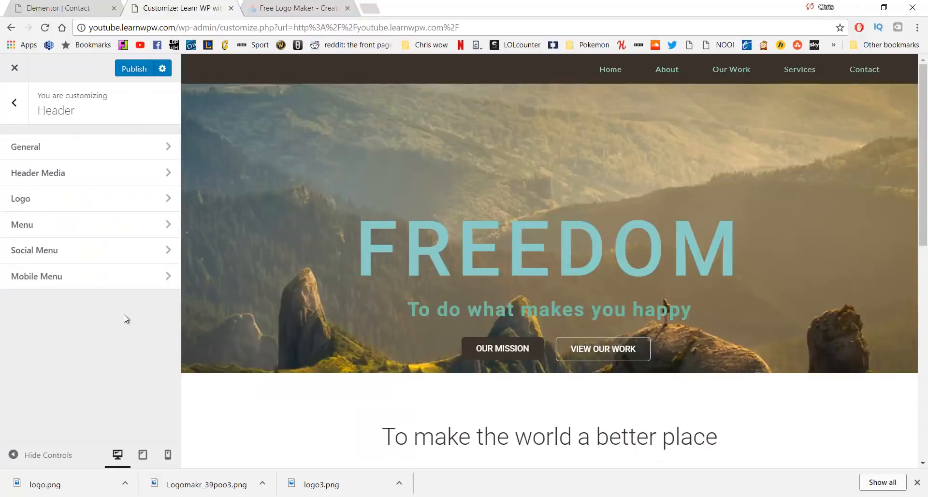
Set logo.png as the header logo without cropping and reduce its max width from 111 to 54 px
click(91, 206)
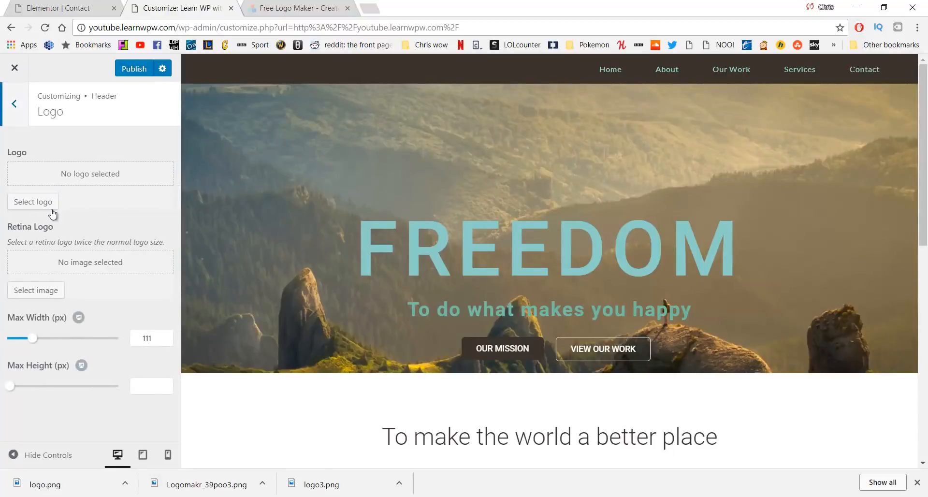
click(38, 205)
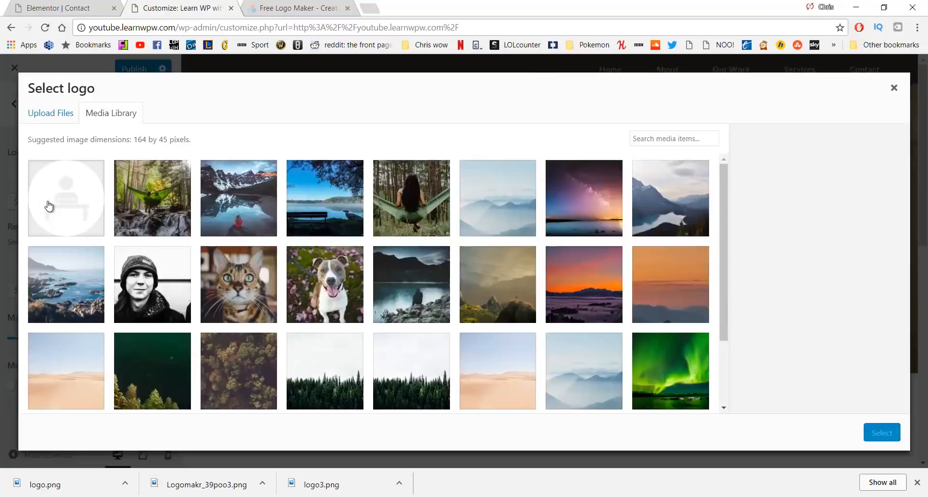
click(56, 203)
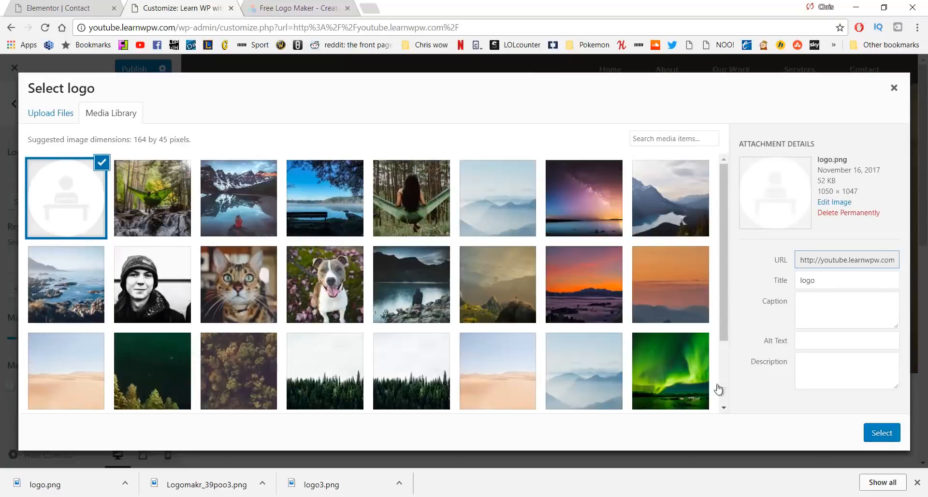
click(882, 435)
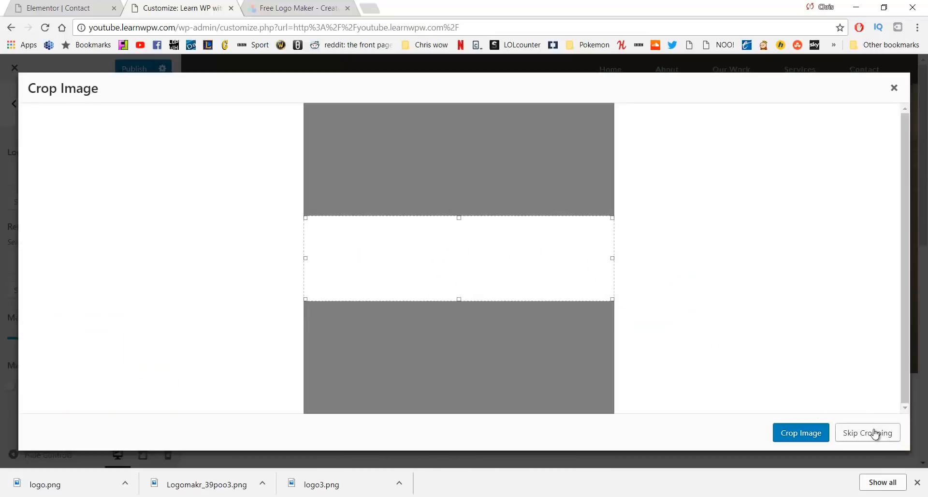
click(876, 433)
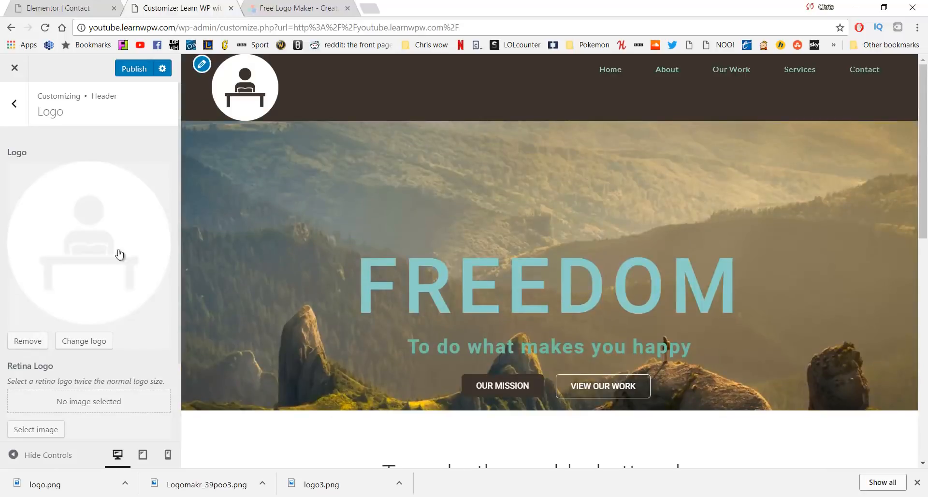
scroll(104, 300, down, 2)
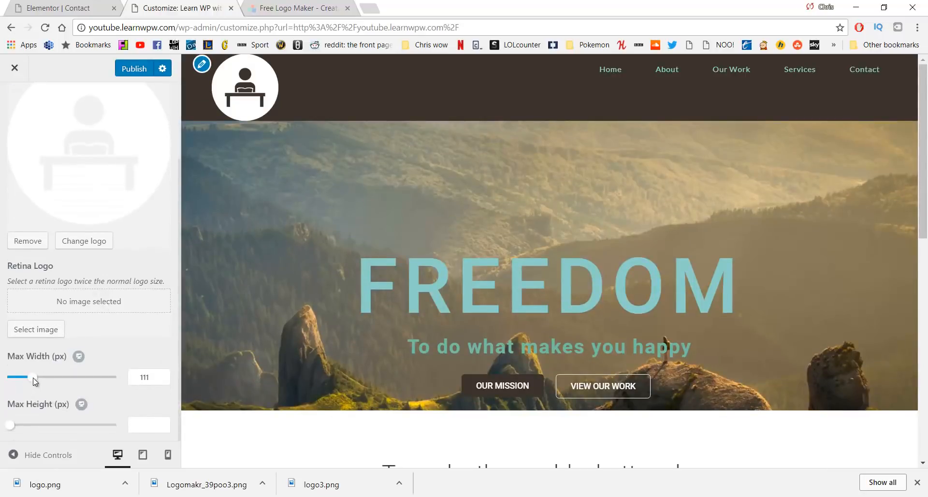
drag(33, 379, 18, 382)
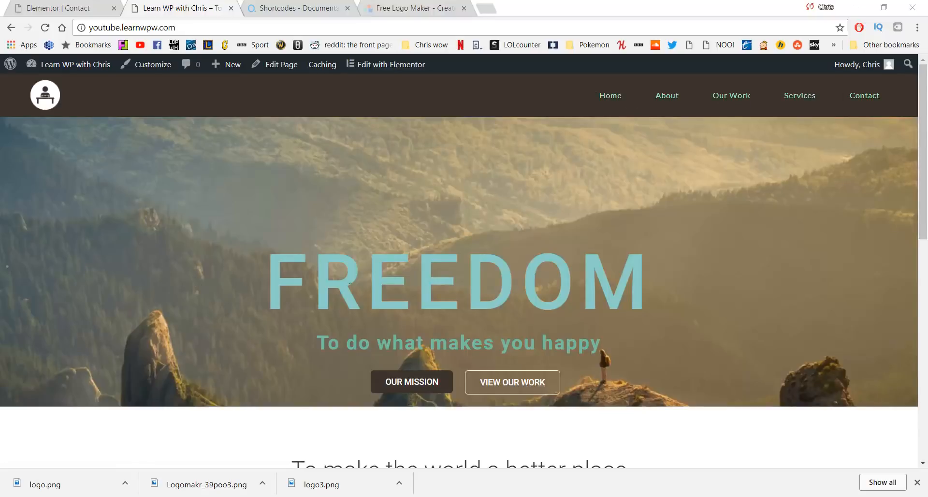
Scroll the home page down to the footer, jump back to the top and go to About
scroll(417, 270, down, 3)
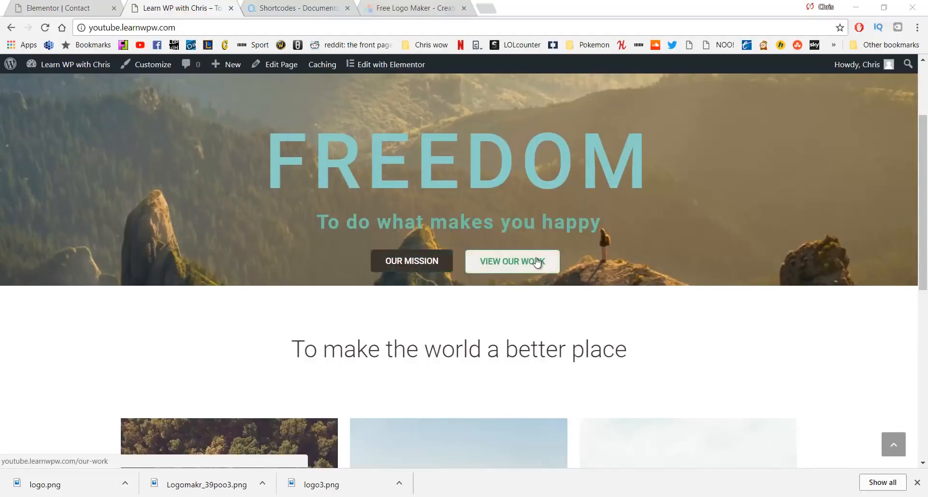
scroll(535, 263, down, 3)
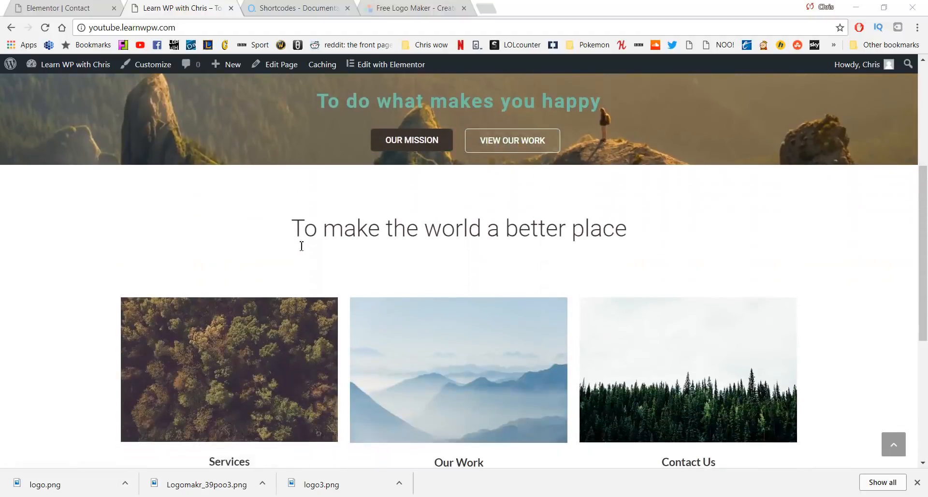
scroll(301, 246, down, 3)
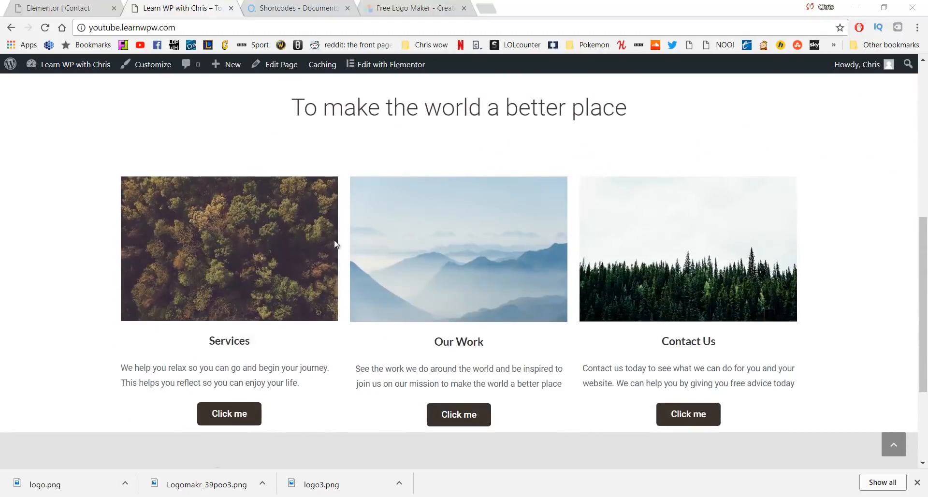
scroll(189, 271, down, 1)
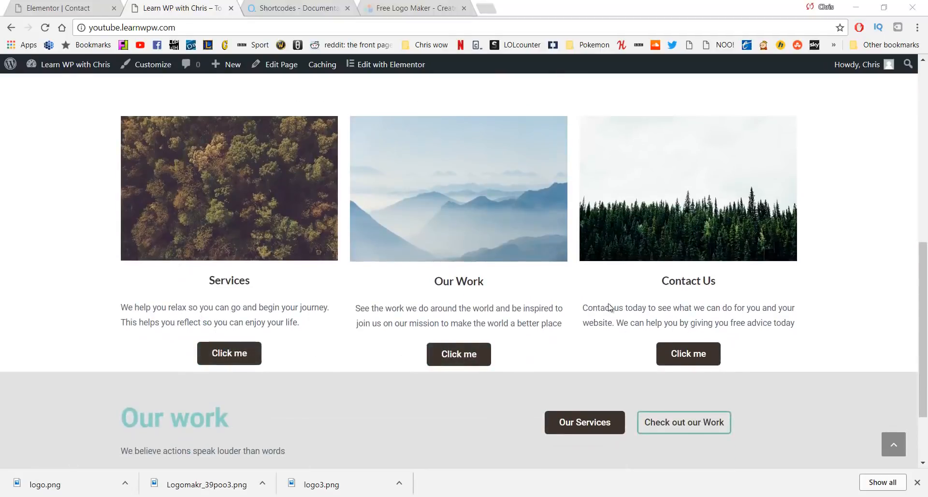
scroll(610, 308, down, 2)
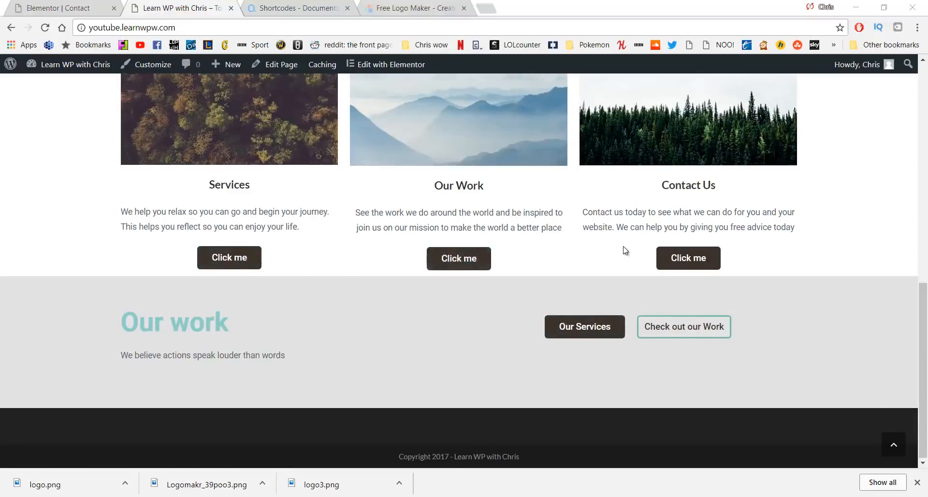
key(Home)
click(659, 98)
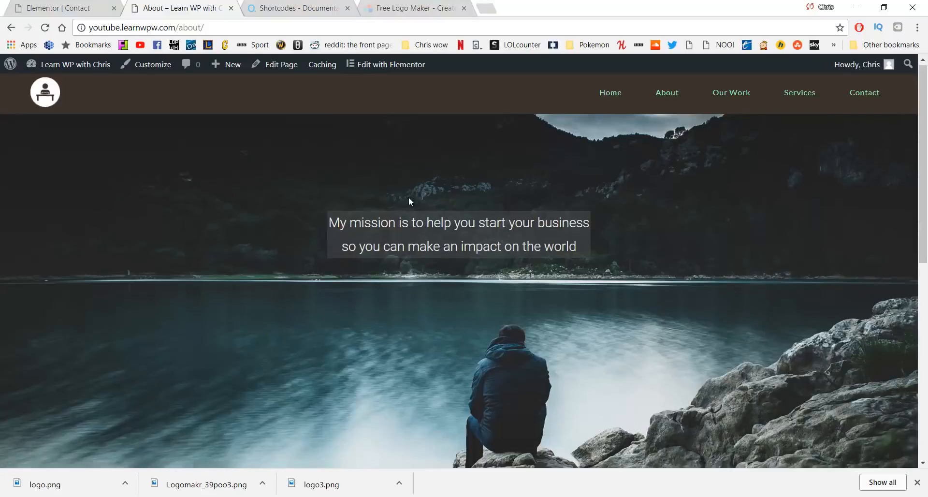
Scroll through the About page, then move on to the Our Work page
scroll(409, 202, down, 6)
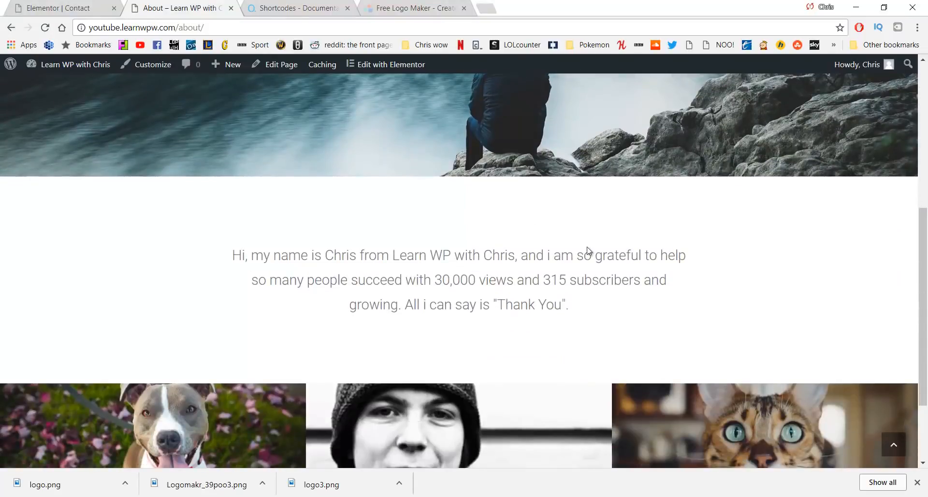
scroll(302, 286, down, 2)
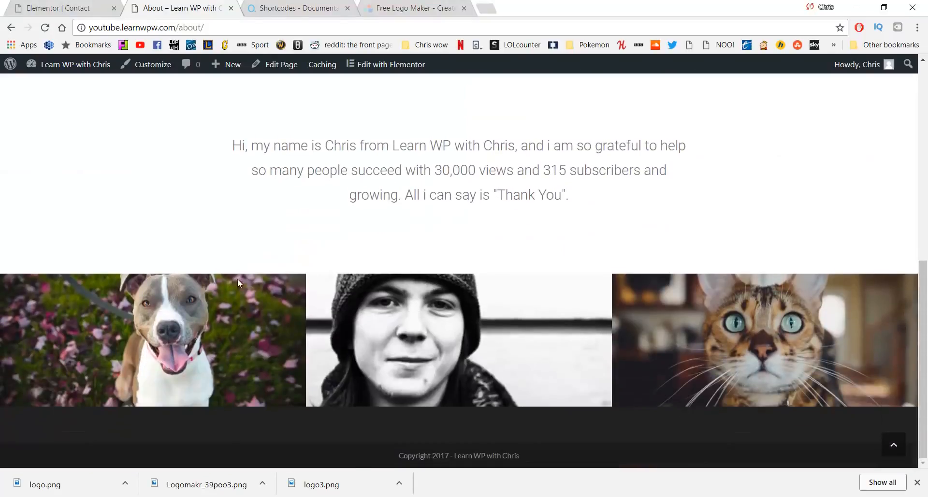
scroll(535, 234, up, 8)
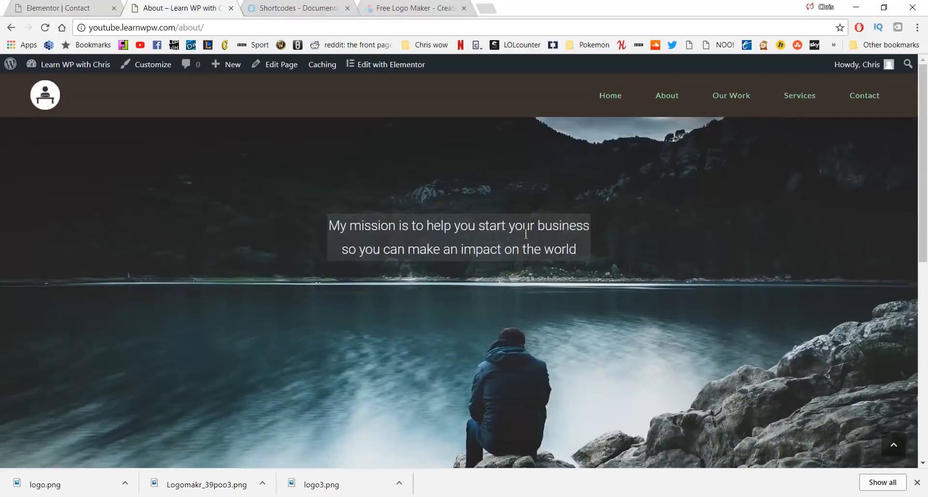
click(733, 94)
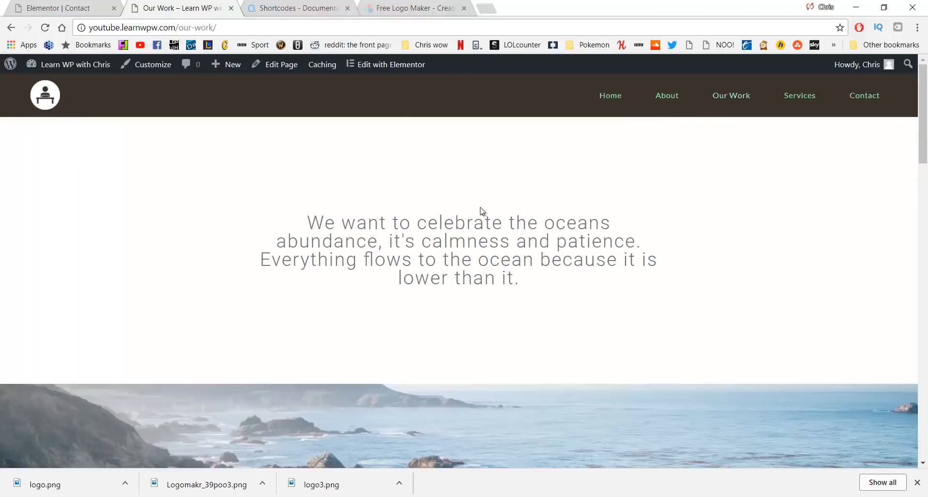
Review the Our Work page, then go to the Services page
scroll(326, 201, down, 5)
scroll(486, 220, down, 17)
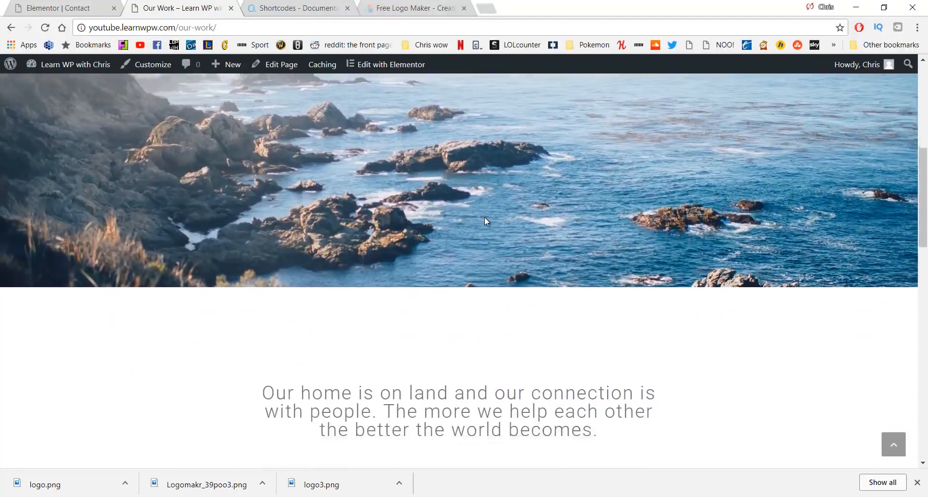
scroll(485, 219, down, 4)
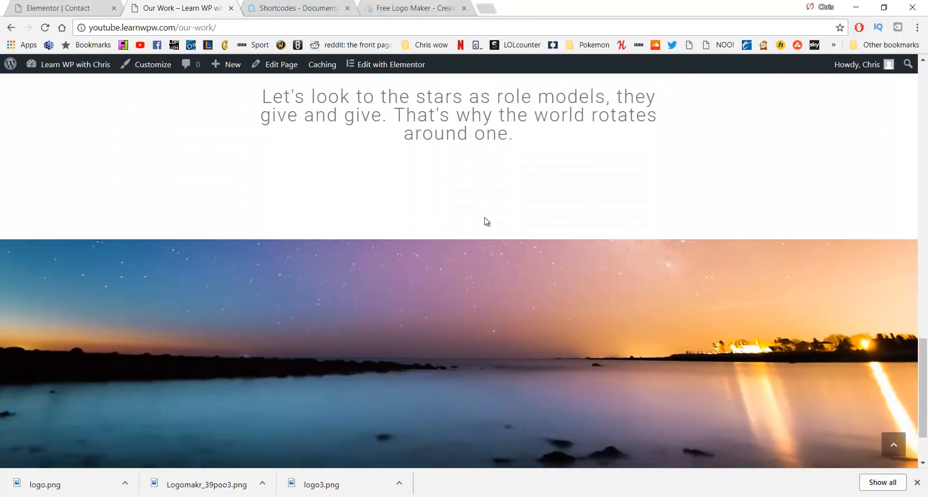
scroll(484, 219, up, 18)
scroll(481, 223, up, 6)
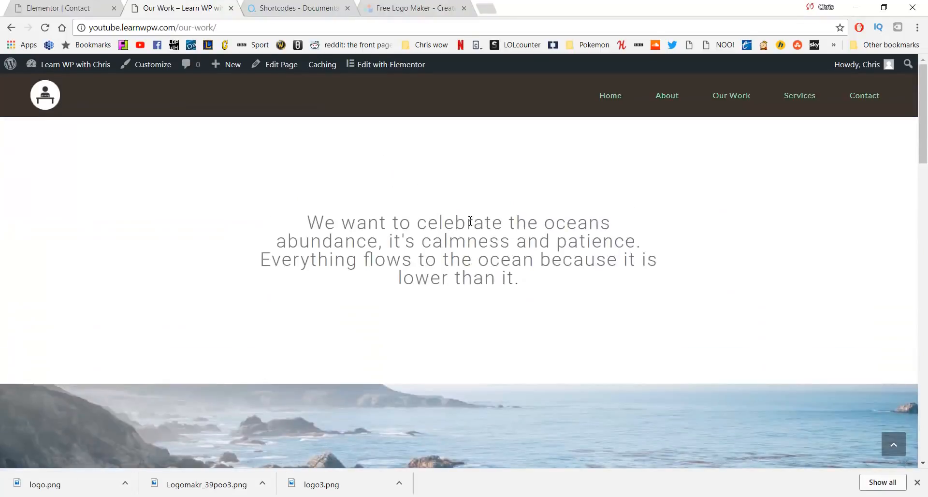
click(797, 96)
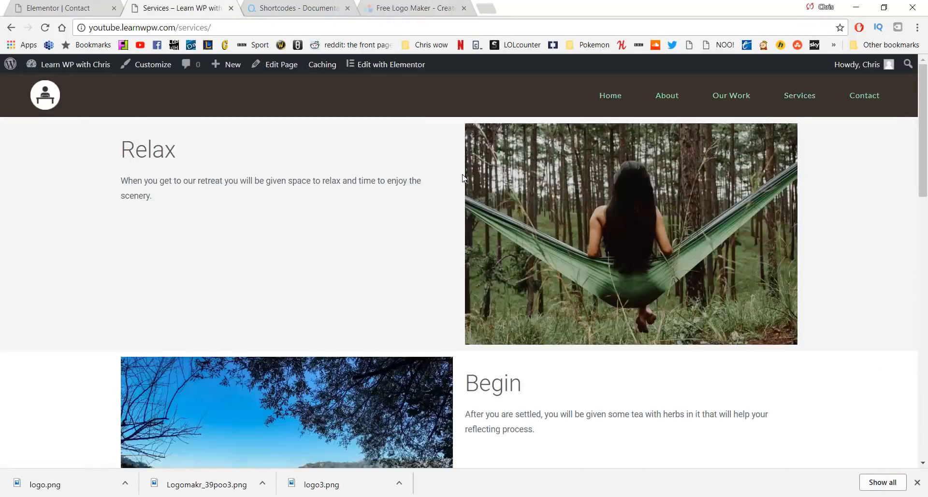
Scroll through the Services page, then go to the Contact page
scroll(455, 177, down, 2)
scroll(455, 177, down, 3)
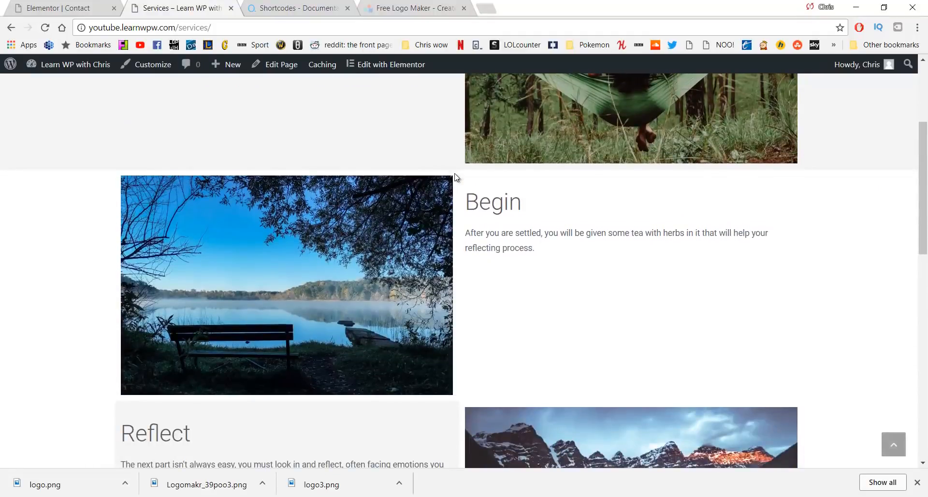
scroll(455, 177, down, 5)
scroll(455, 177, down, 10)
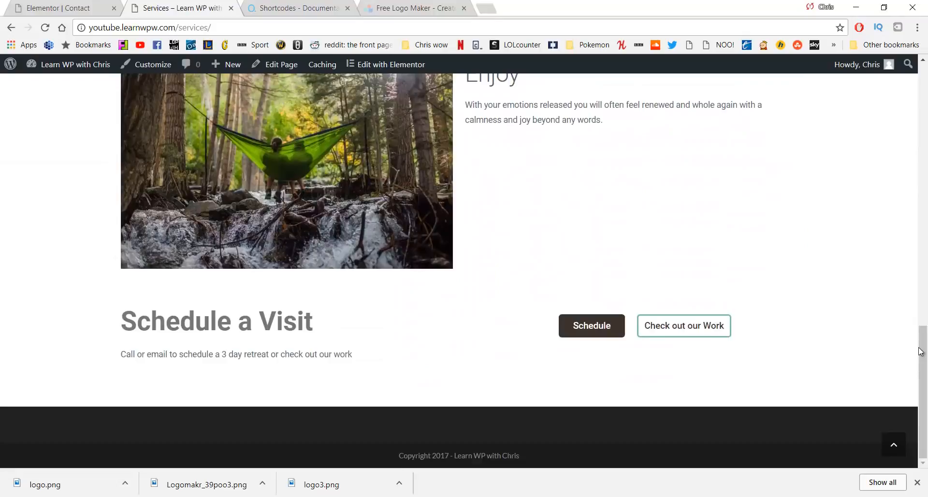
drag(922, 353, 925, 86)
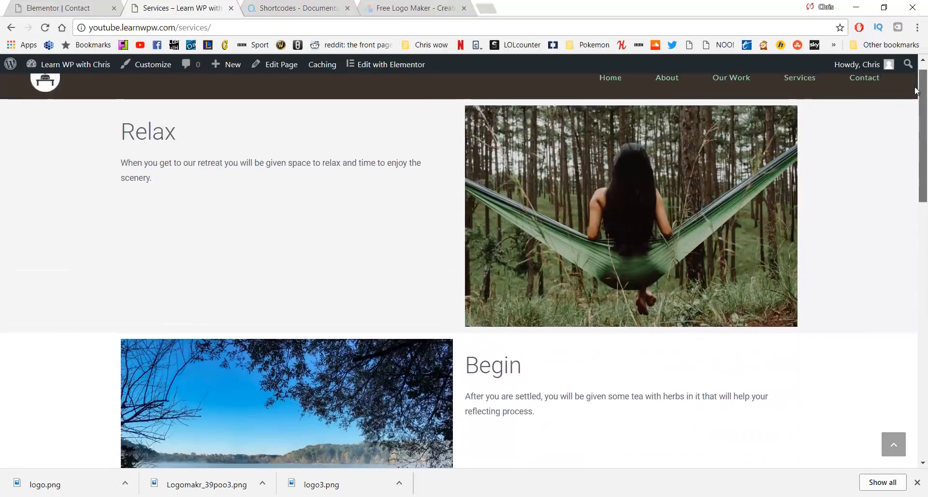
click(849, 80)
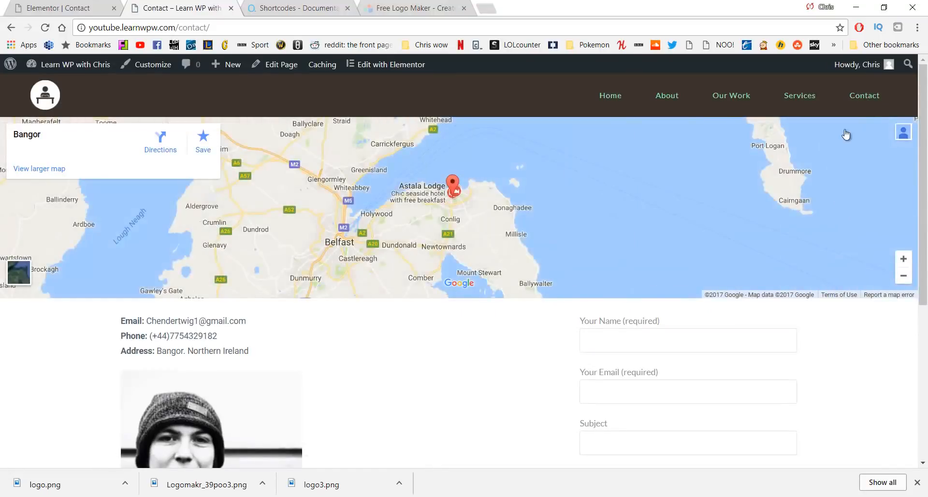
Look over the Contact page's form, then return to the home page
scroll(648, 234, down, 4)
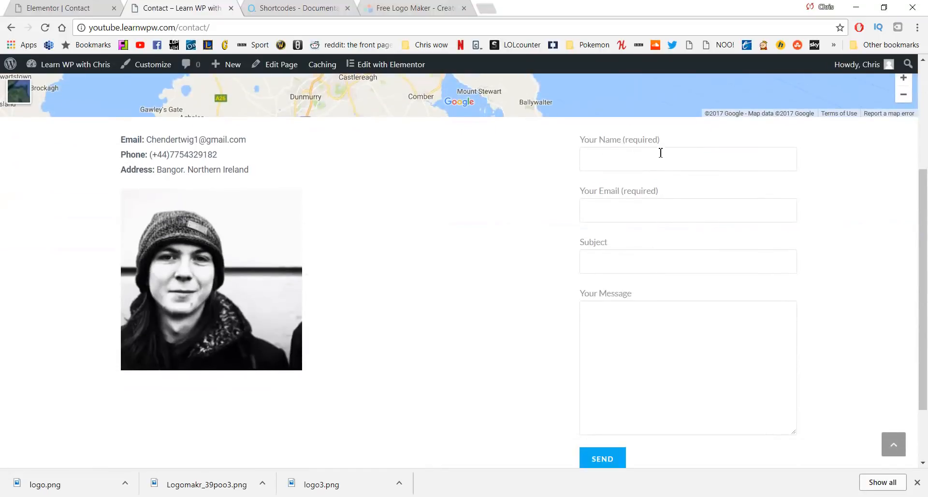
scroll(481, 344, up, 4)
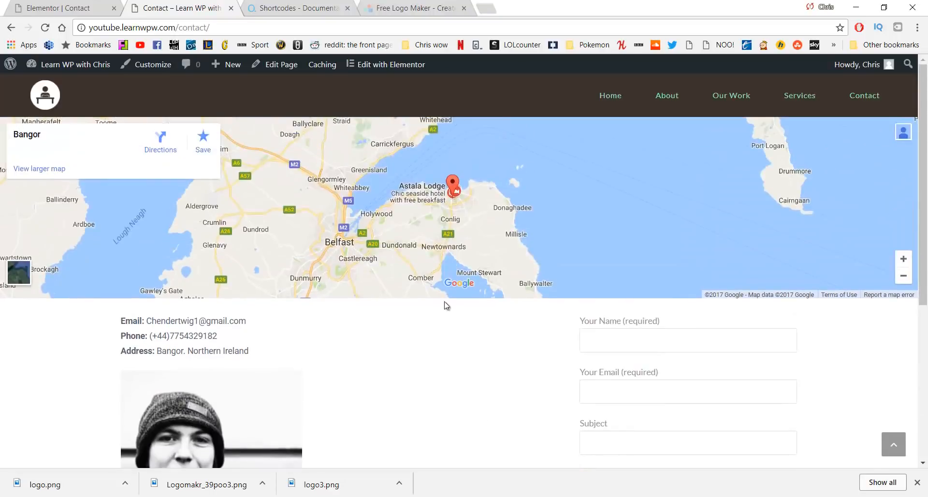
click(596, 95)
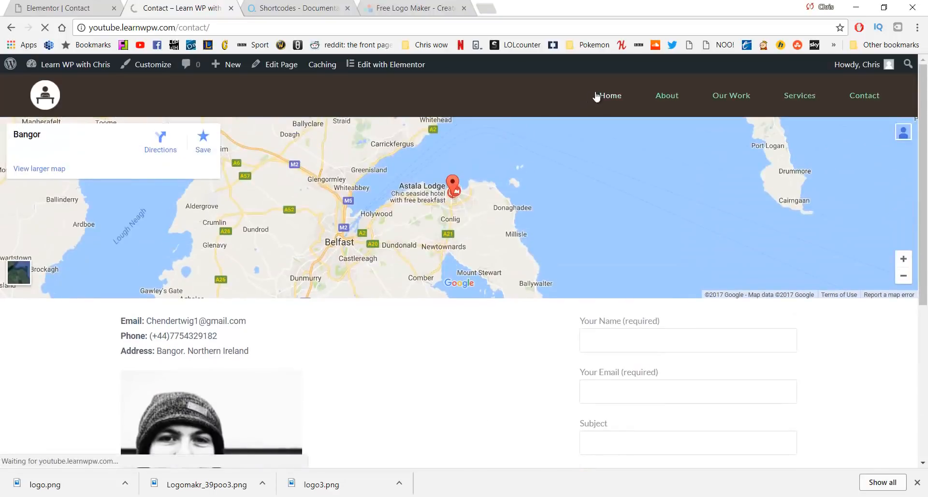